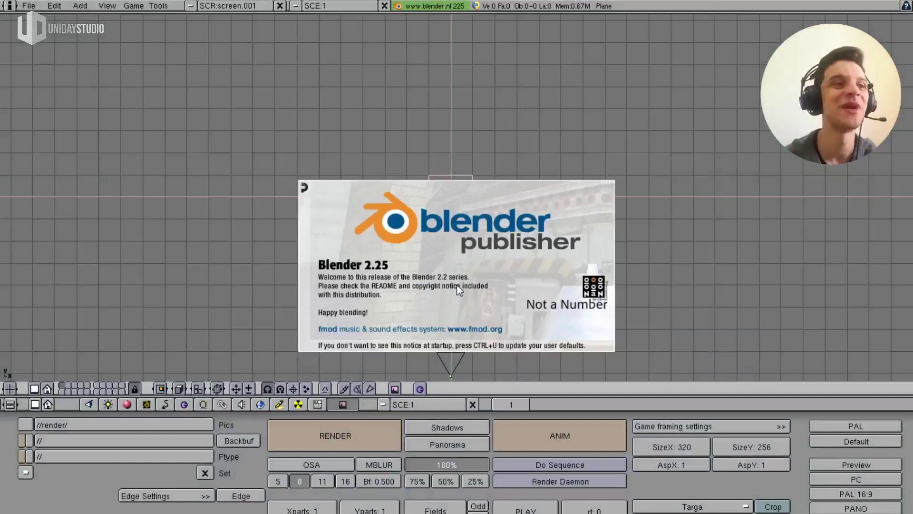
- Close the Blender 2.25 welcome splash to reveal the default scene with its plane
{"action": "left_click", "coordinate": [459, 290]}
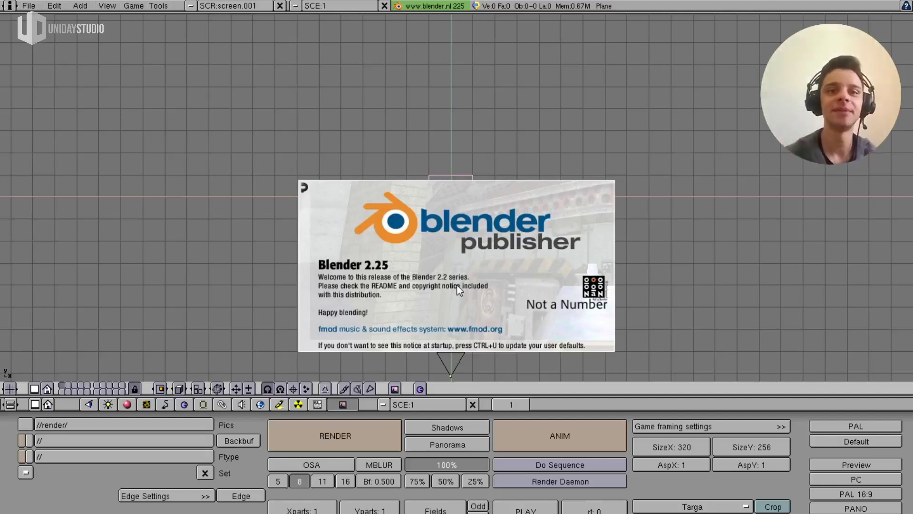
{"action": "left_click", "coordinate": [459, 290]}
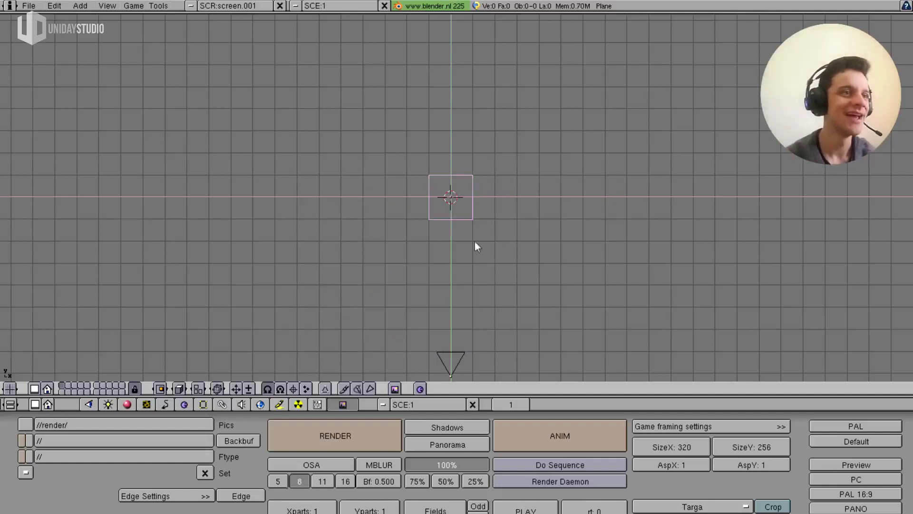
- Orbit to a tilted view down onto the plane and camera, then bring up Chrome's release notes
{"action": "mouse_move", "coordinate": [411, 275]}
{"action": "middle_mouse_down"}
{"action": "mouse_move", "coordinate": [432, 180]}
{"action": "mouse_move", "coordinate": [350, 137]}
{"action": "mouse_move", "coordinate": [476, 306]}
{"action": "mouse_move", "coordinate": [276, 290]}
{"action": "mouse_move", "coordinate": [838, 198]}
{"action": "mouse_move", "coordinate": [607, 302]}
{"action": "mouse_move", "coordinate": [528, 302]}
{"action": "middle_mouse_up"}
{"action": "mouse_move", "coordinate": [649, 255]}
{"action": "middle_mouse_down"}
{"action": "mouse_move", "coordinate": [436, 341]}
{"action": "mouse_move", "coordinate": [463, 298]}
{"action": "mouse_move", "coordinate": [500, 308]}
{"action": "mouse_move", "coordinate": [456, 261]}
{"action": "mouse_move", "coordinate": [428, 341]}
{"action": "mouse_move", "coordinate": [281, 343]}
{"action": "middle_mouse_up"}
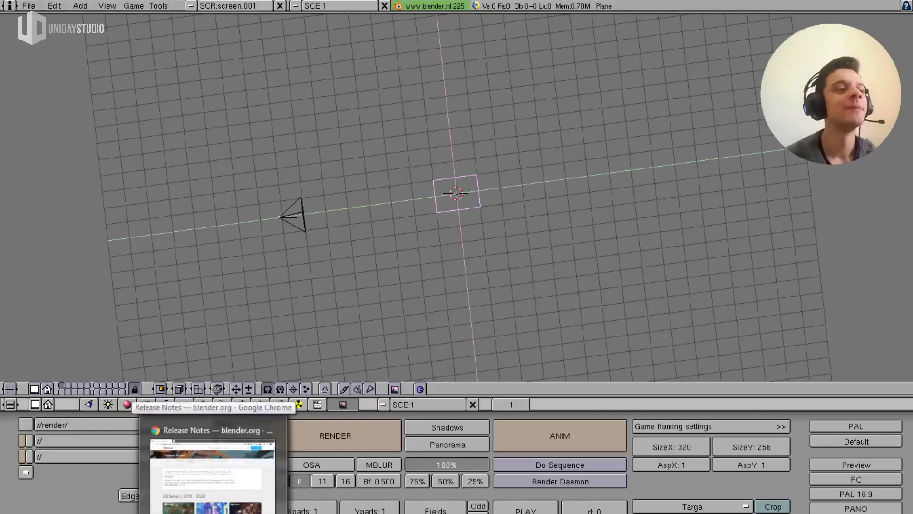
{"action": "left_click", "coordinate": [212, 476]}
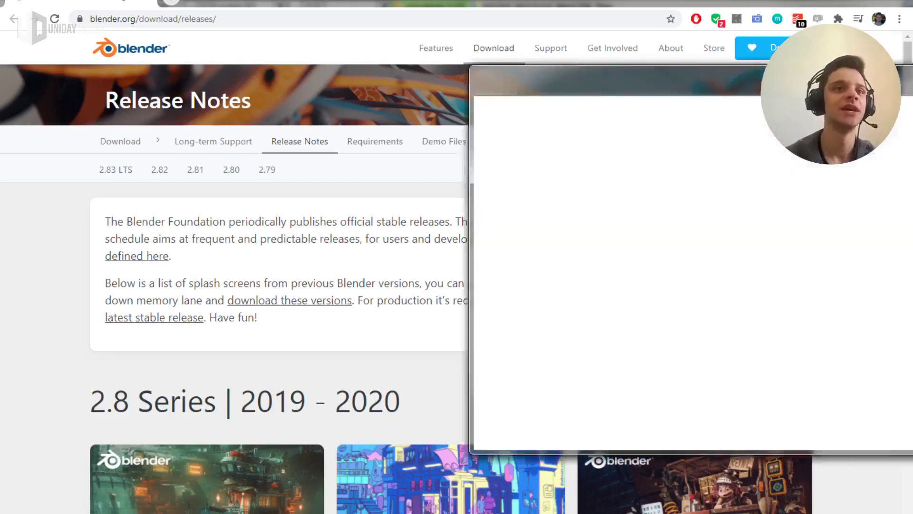
- Scroll up on the Bgmc 32 Game Engine thread on blenderartists.org
{"action": "scroll", "coordinate": [430, 242], "scroll_direction": "up", "scroll_amount": 4}
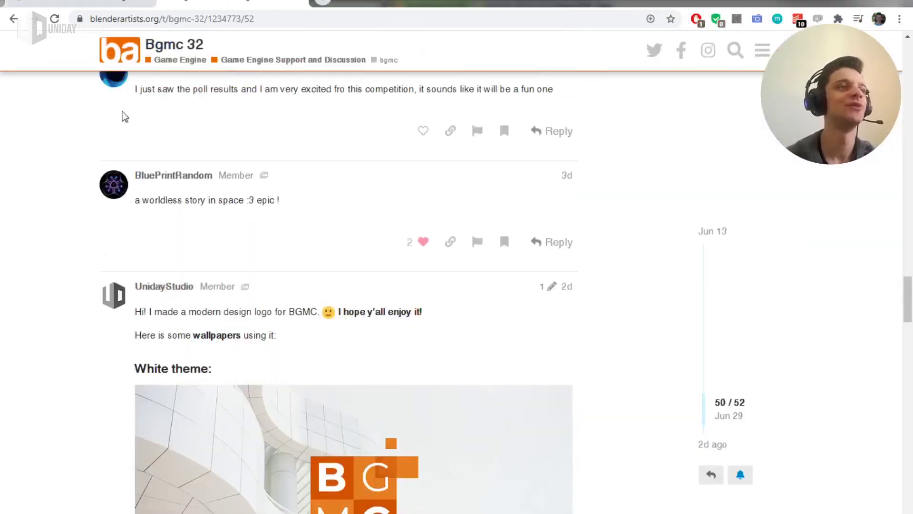
- Scroll through the Bgmc 32 logo and wallpaper posts
{"action": "scroll", "coordinate": [543, 318], "scroll_direction": "up", "scroll_amount": 8}
{"action": "scroll", "coordinate": [553, 328], "scroll_direction": "up", "scroll_amount": 8}
{"action": "scroll", "coordinate": [563, 333], "scroll_direction": "up", "scroll_amount": 10}
{"action": "scroll", "coordinate": [579, 296], "scroll_direction": "down", "scroll_amount": 12}
{"action": "scroll", "coordinate": [579, 295], "scroll_direction": "down", "scroll_amount": 15}
{"action": "scroll", "coordinate": [601, 301], "scroll_direction": "down", "scroll_amount": 6}
{"action": "scroll", "coordinate": [607, 312], "scroll_direction": "down", "scroll_amount": 4}
{"action": "scroll", "coordinate": [608, 315], "scroll_direction": "up", "scroll_amount": 5}
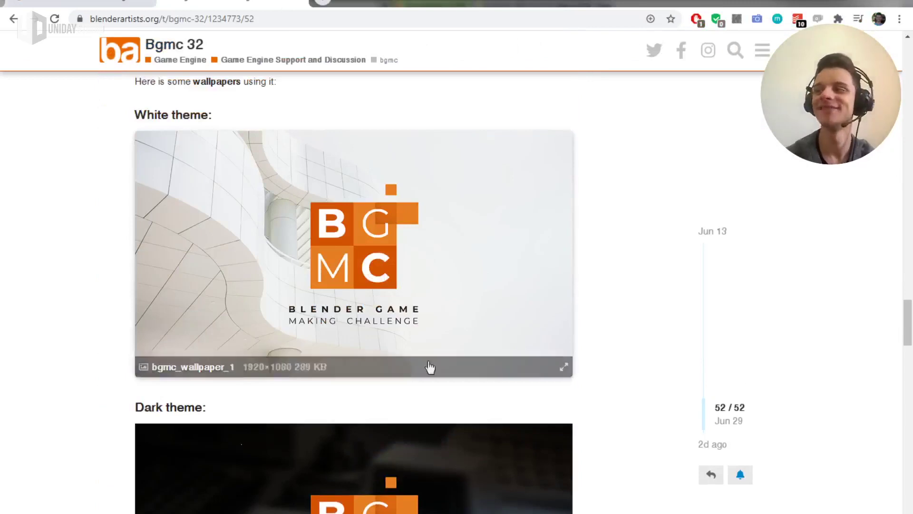
{"action": "scroll", "coordinate": [547, 324], "scroll_direction": "down", "scroll_amount": 4}
{"action": "scroll", "coordinate": [626, 378], "scroll_direction": "down", "scroll_amount": 6}
{"action": "scroll", "coordinate": [628, 380], "scroll_direction": "down", "scroll_amount": 8}
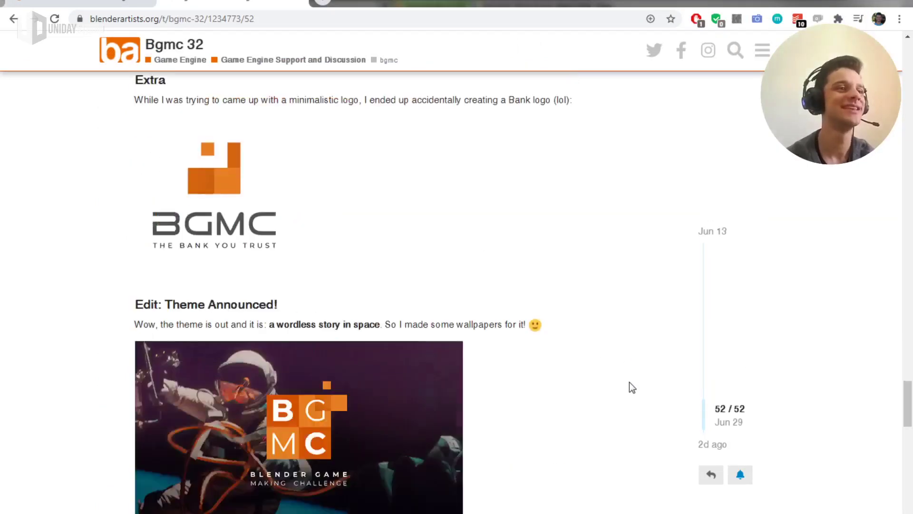
{"action": "scroll", "coordinate": [631, 381], "scroll_direction": "down", "scroll_amount": 4}
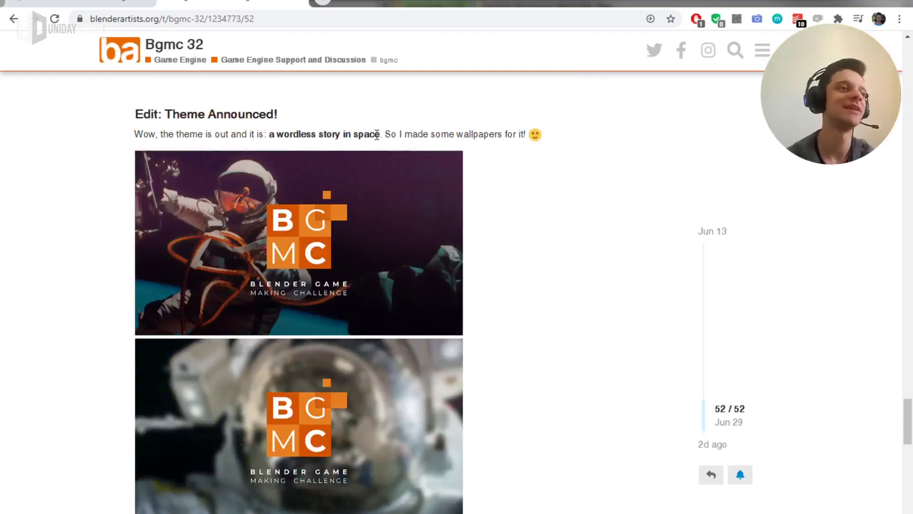
- Highlight the words 'story' and 'space' in the theme line, then return to blender.org Release Notes
{"action": "double_click", "coordinate": [333, 135]}
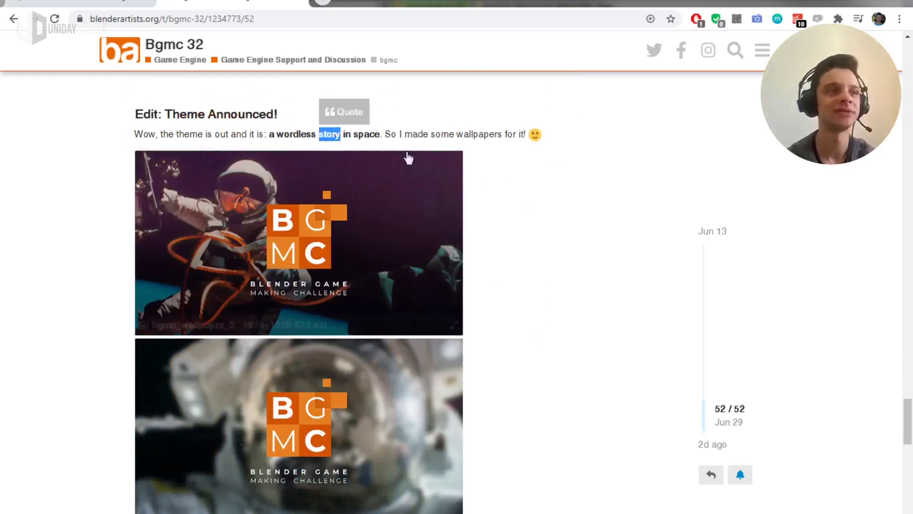
{"action": "double_click", "coordinate": [367, 134]}
{"action": "left_click", "coordinate": [552, 159]}
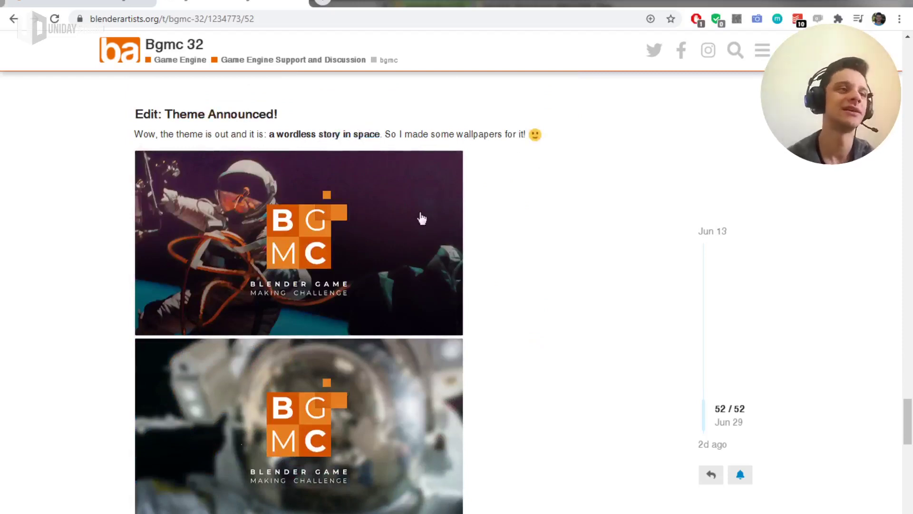
{"action": "scroll", "coordinate": [661, 195], "scroll_direction": "down", "scroll_amount": 1}
{"action": "scroll", "coordinate": [581, 239], "scroll_direction": "down", "scroll_amount": 4}
{"action": "scroll", "coordinate": [418, 281], "scroll_direction": "down", "scroll_amount": 5}
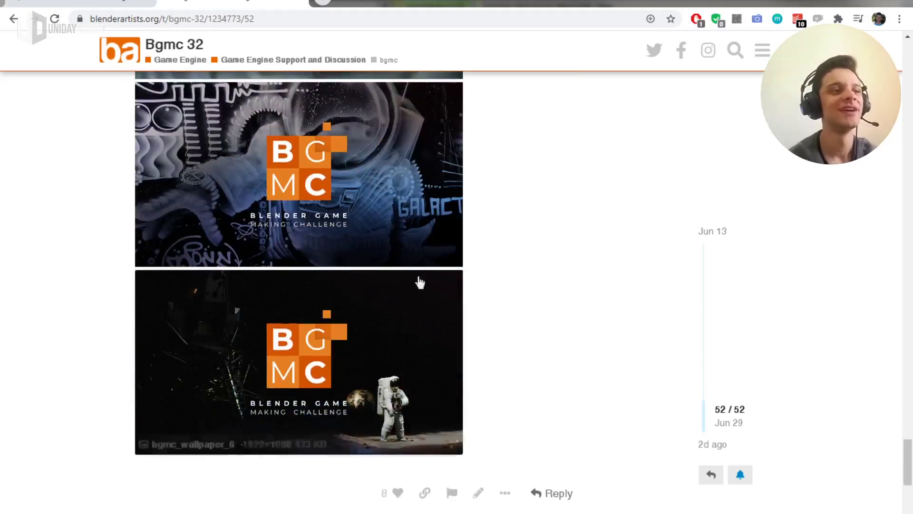
{"action": "scroll", "coordinate": [467, 352], "scroll_direction": "down", "scroll_amount": 7}
{"action": "scroll", "coordinate": [477, 379], "scroll_direction": "up", "scroll_amount": 7}
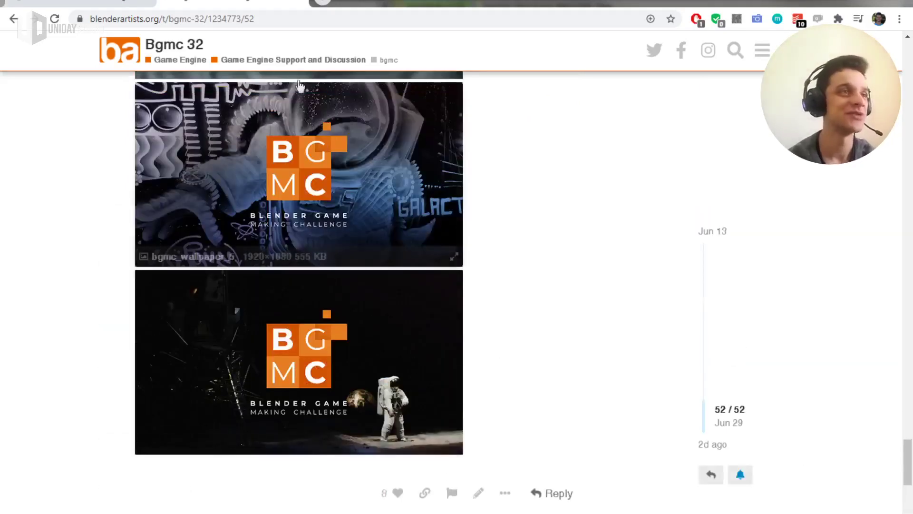
{"action": "left_click", "coordinate": [476, 4]}
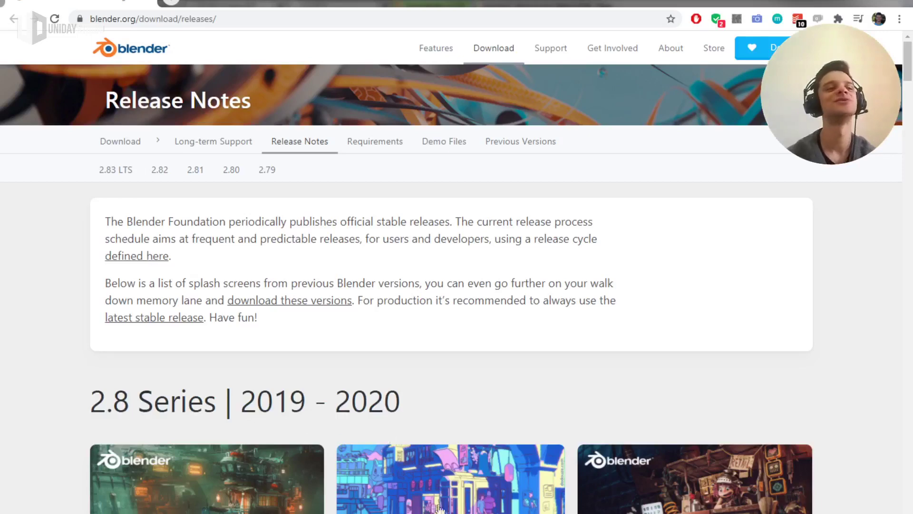
- Orbit the Blender 2.25 view around the plane and camera, then browse the release notes
{"action": "left_click", "coordinate": [632, 470]}
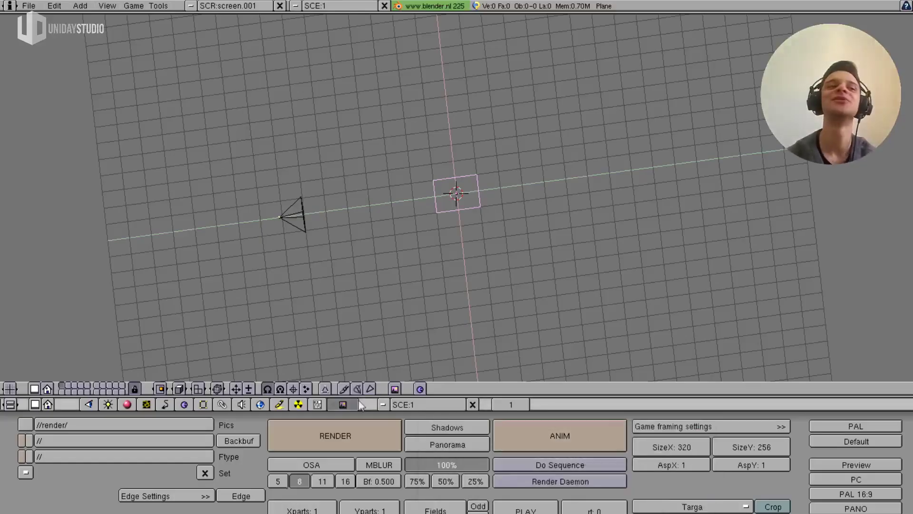
{"action": "mouse_move", "coordinate": [345, 305]}
{"action": "middle_mouse_down"}
{"action": "mouse_move", "coordinate": [226, 249]}
{"action": "mouse_move", "coordinate": [546, 367]}
{"action": "mouse_move", "coordinate": [198, 306]}
{"action": "mouse_move", "coordinate": [529, 288]}
{"action": "mouse_move", "coordinate": [259, 263]}
{"action": "mouse_move", "coordinate": [581, 307]}
{"action": "mouse_move", "coordinate": [210, 291]}
{"action": "mouse_move", "coordinate": [681, 265]}
{"action": "mouse_move", "coordinate": [500, 292]}
{"action": "mouse_move", "coordinate": [330, 283]}
{"action": "mouse_move", "coordinate": [467, 324]}
{"action": "mouse_move", "coordinate": [585, 235]}
{"action": "middle_mouse_up"}
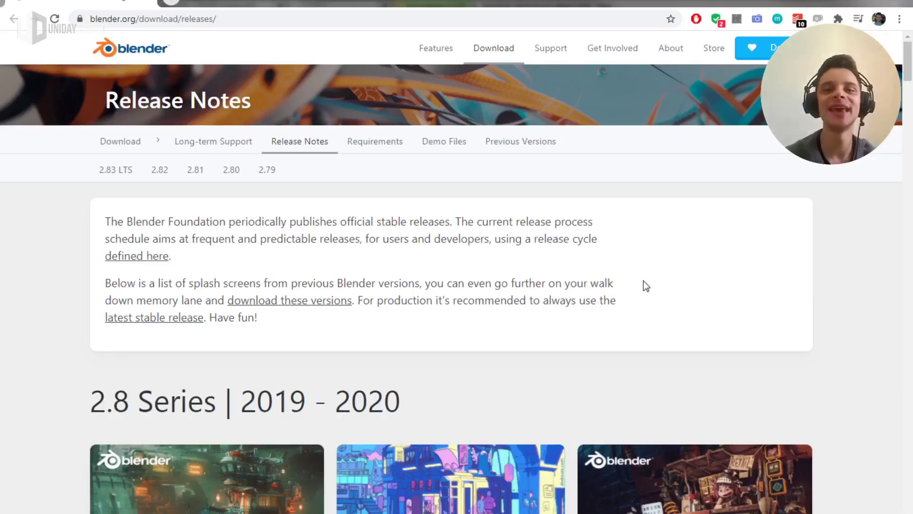
{"action": "left_click", "coordinate": [499, 471]}
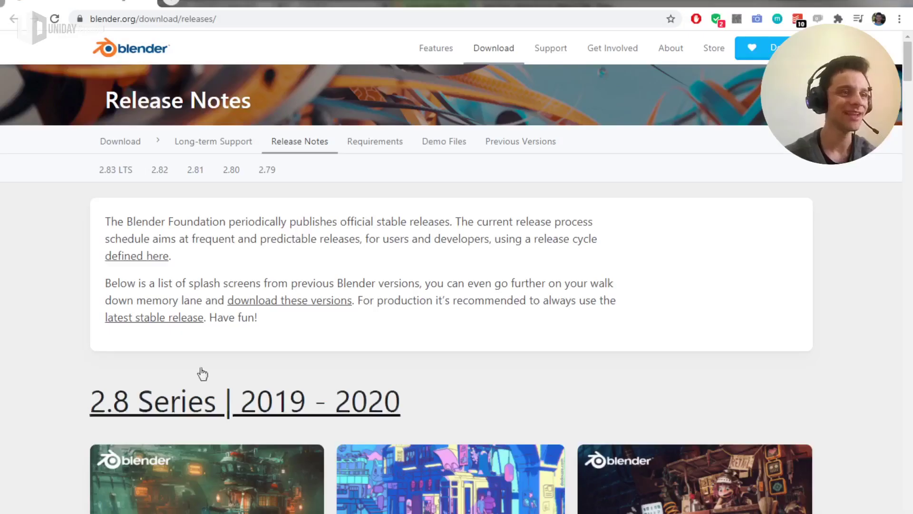
{"action": "scroll", "coordinate": [292, 346], "scroll_direction": "down", "scroll_amount": 5}
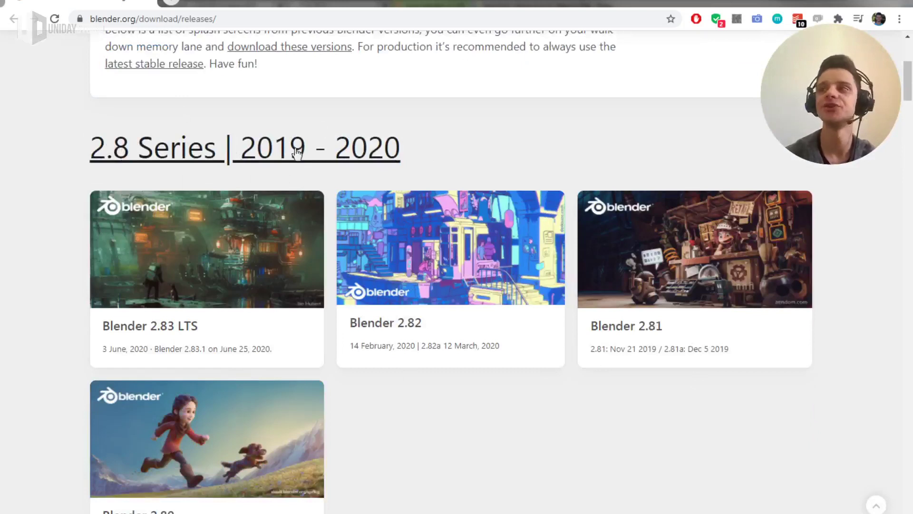
{"action": "scroll", "coordinate": [264, 401], "scroll_direction": "down", "scroll_amount": 3}
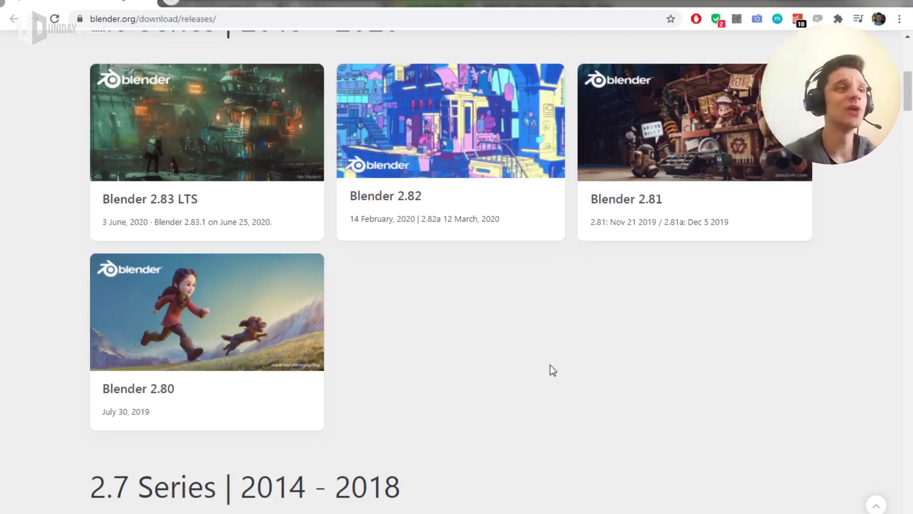
{"action": "scroll", "coordinate": [330, 234], "scroll_direction": "up", "scroll_amount": 2}
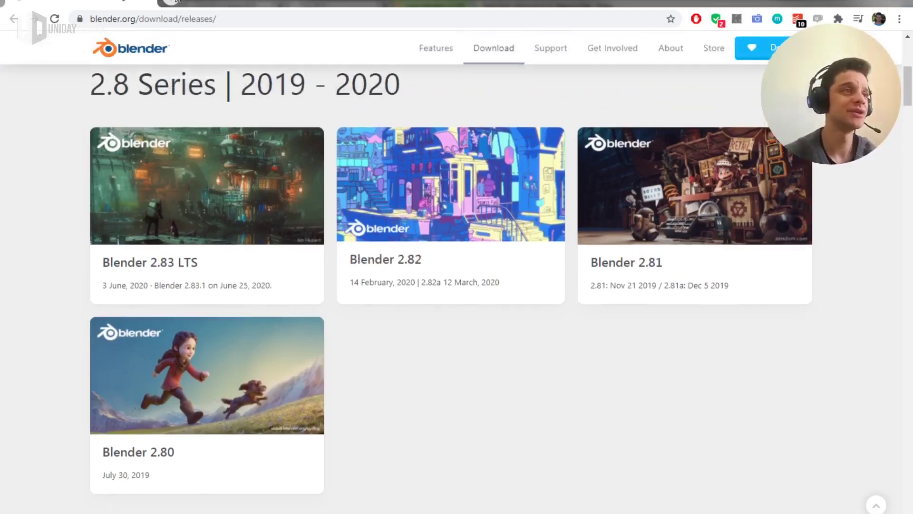
- Load the UPBGE website by entering 'upbge' in a new Chrome tab
{"action": "left_click", "coordinate": [173, 2]}
{"action": "type", "text": "up"}
{"action": "key", "text": "BackSpace"}
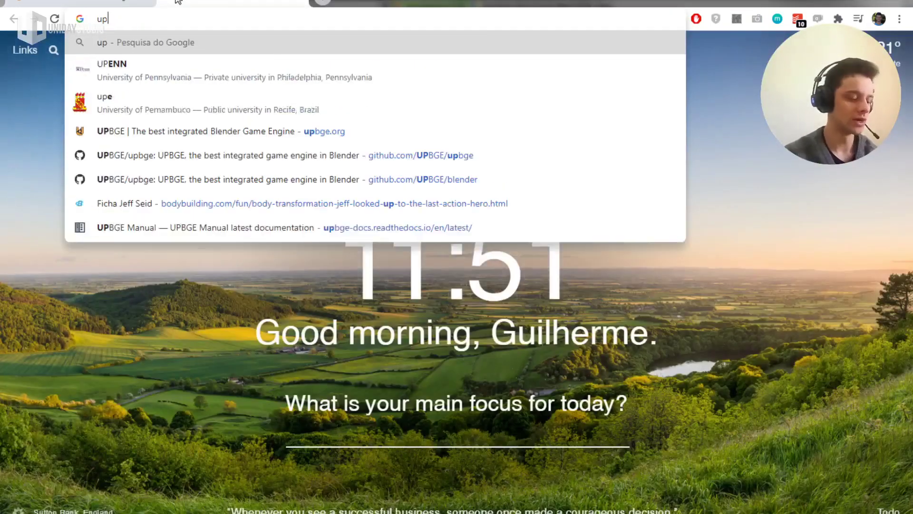
{"action": "type", "text": "bge.org"}
{"action": "key", "text": "Return"}
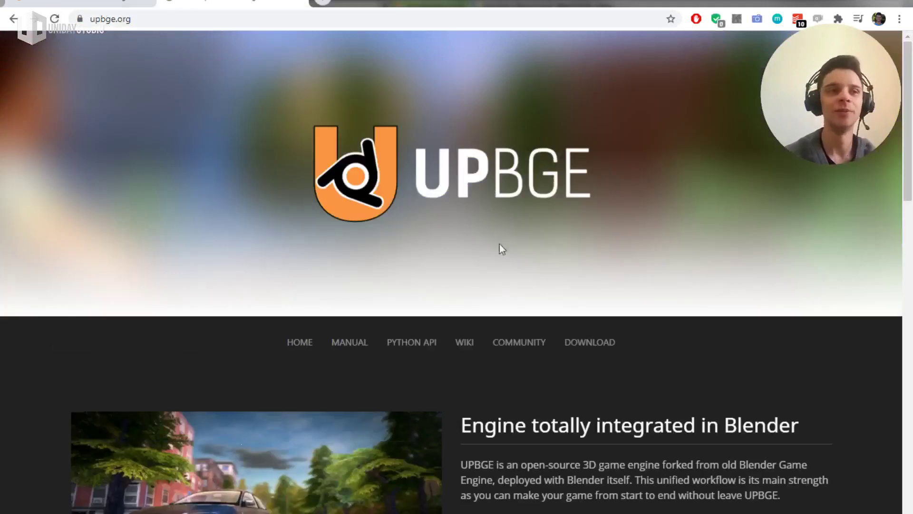
- Return to the blender.org releases page and mark the page area for a screenshot
{"action": "key", "text": "ctrl+shift+Tab"}
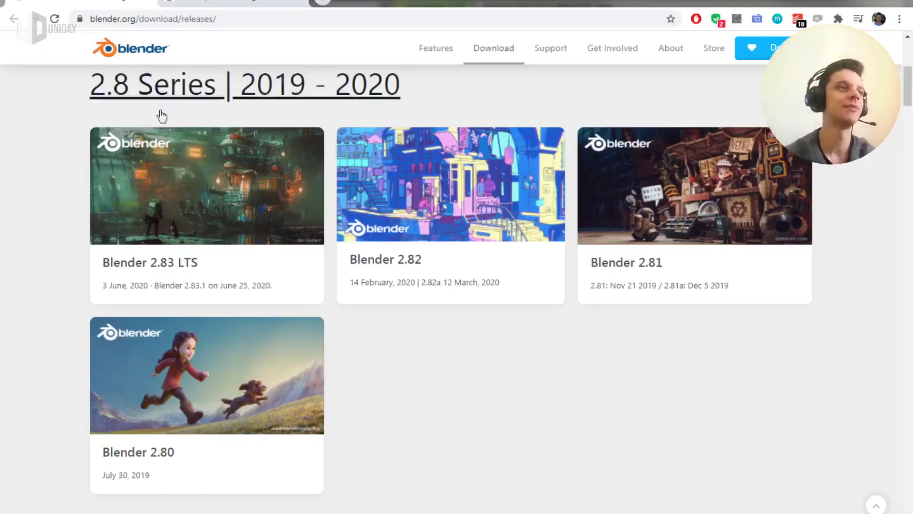
{"action": "key", "text": "Print"}
{"action": "left_click_drag", "start_coordinate": [39, 56], "coordinate": [840, 505]}
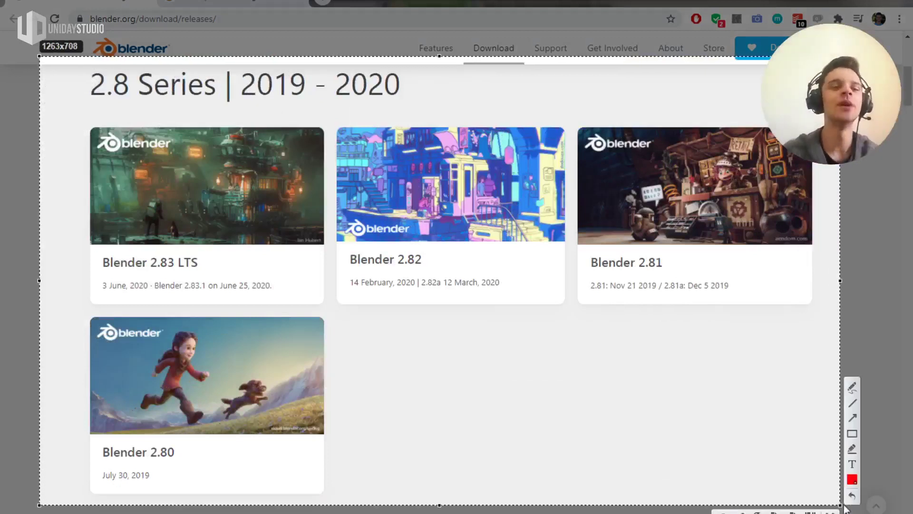
- Cancel the screenshot and scroll down the releases page through the newer series
{"action": "key", "text": "ctrl+c"}
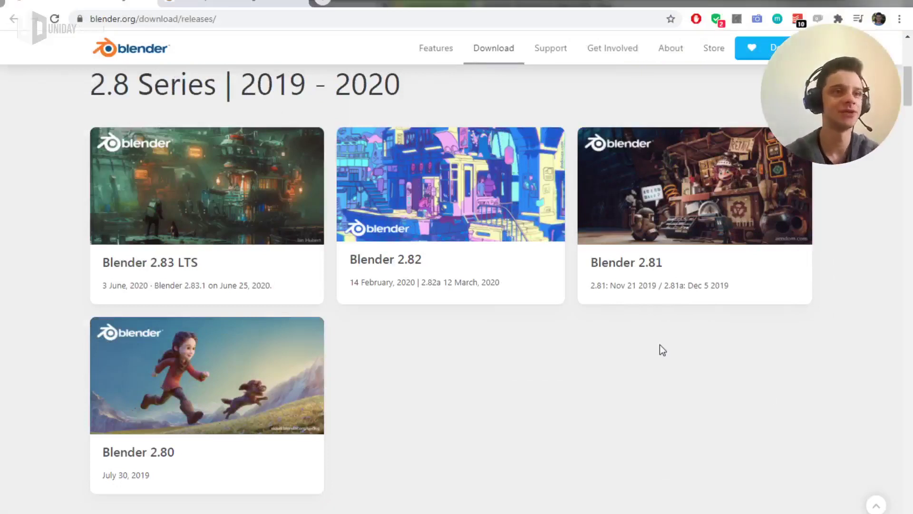
{"action": "scroll", "coordinate": [619, 376], "scroll_direction": "down", "scroll_amount": 3}
{"action": "scroll", "coordinate": [454, 130], "scroll_direction": "down", "scroll_amount": 6}
{"action": "scroll", "coordinate": [455, 130], "scroll_direction": "up", "scroll_amount": 5}
{"action": "scroll", "coordinate": [751, 271], "scroll_direction": "down", "scroll_amount": 3}
{"action": "scroll", "coordinate": [869, 300], "scroll_direction": "down", "scroll_amount": 4}
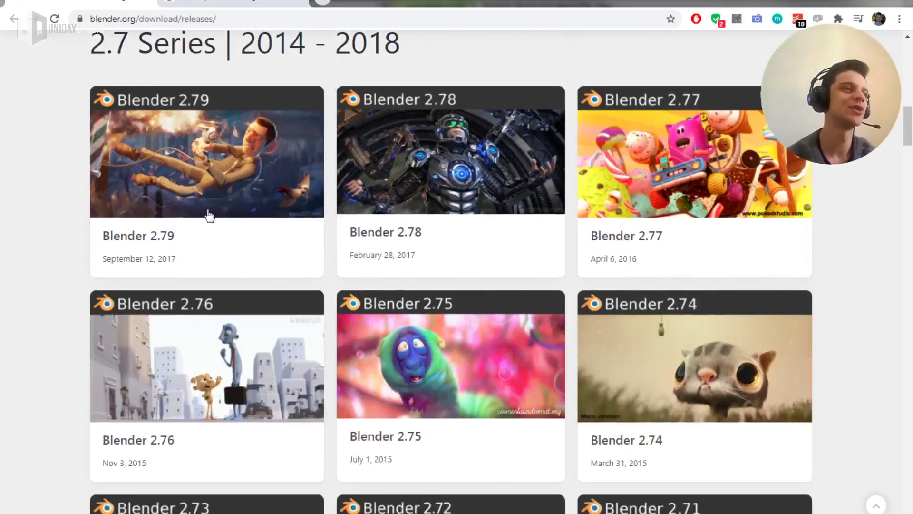
{"action": "scroll", "coordinate": [805, 222], "scroll_direction": "down", "scroll_amount": 1}
{"action": "scroll", "coordinate": [832, 320], "scroll_direction": "down", "scroll_amount": 1}
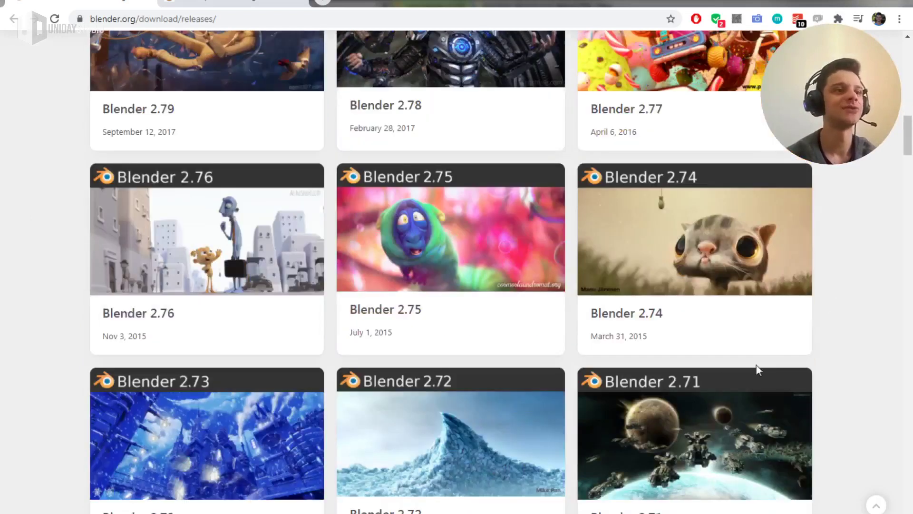
{"action": "scroll", "coordinate": [756, 370], "scroll_direction": "down", "scroll_amount": 2}
{"action": "scroll", "coordinate": [695, 377], "scroll_direction": "down", "scroll_amount": 1}
{"action": "scroll", "coordinate": [695, 377], "scroll_direction": "down", "scroll_amount": 2}
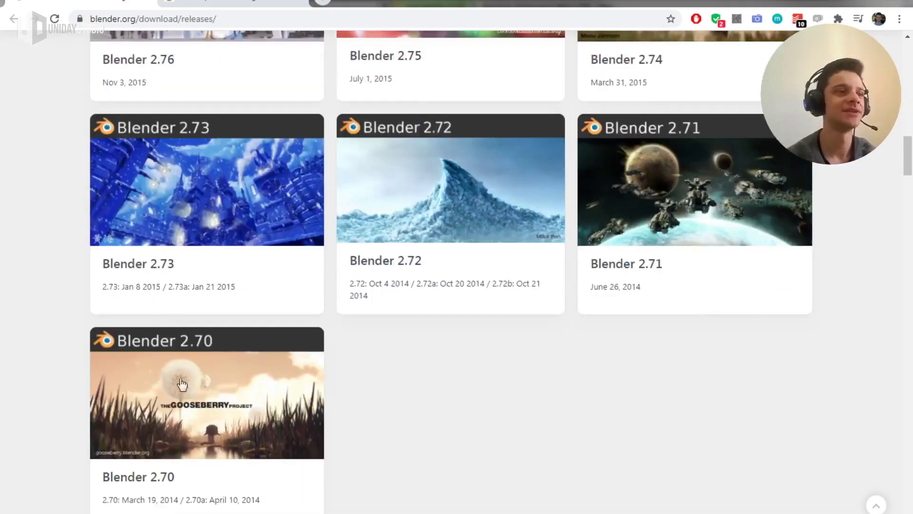
{"action": "scroll", "coordinate": [732, 314], "scroll_direction": "down", "scroll_amount": 2}
{"action": "scroll", "coordinate": [736, 328], "scroll_direction": "down", "scroll_amount": 3}
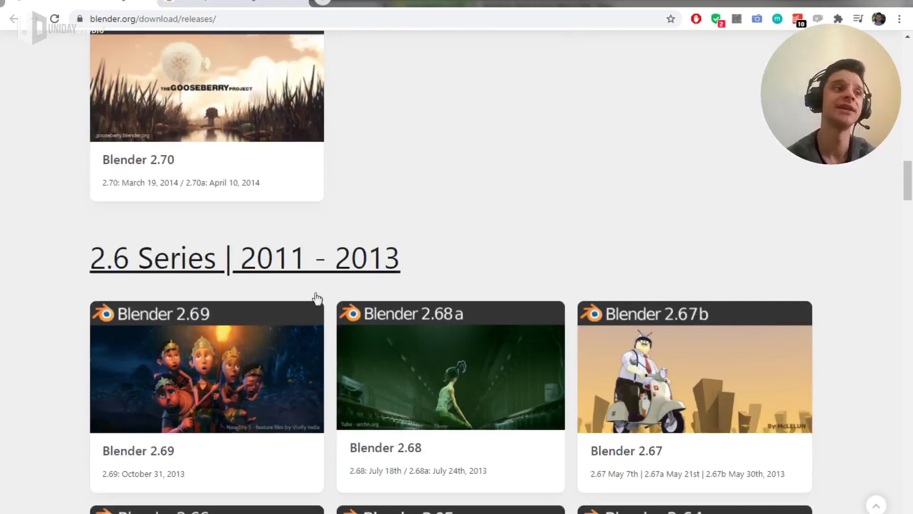
{"action": "scroll", "coordinate": [428, 277], "scroll_direction": "down", "scroll_amount": 2}
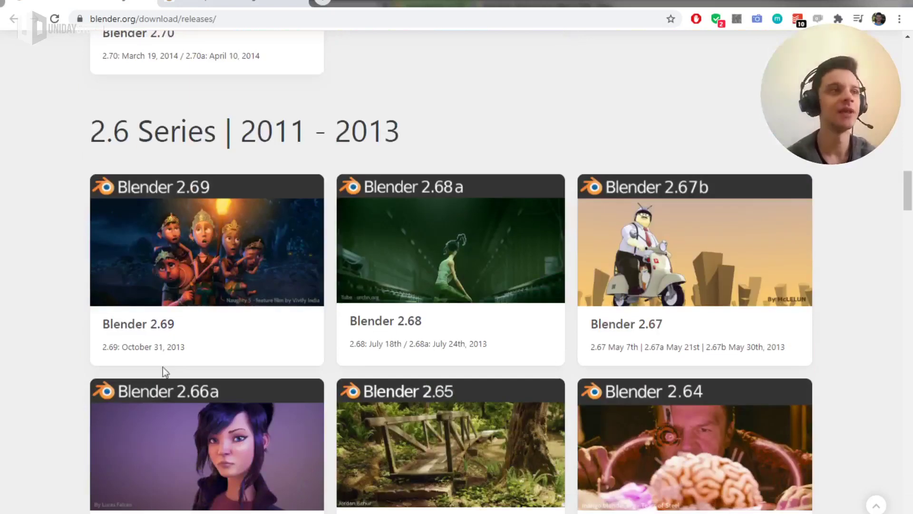
{"action": "scroll", "coordinate": [194, 265], "scroll_direction": "down", "scroll_amount": 1}
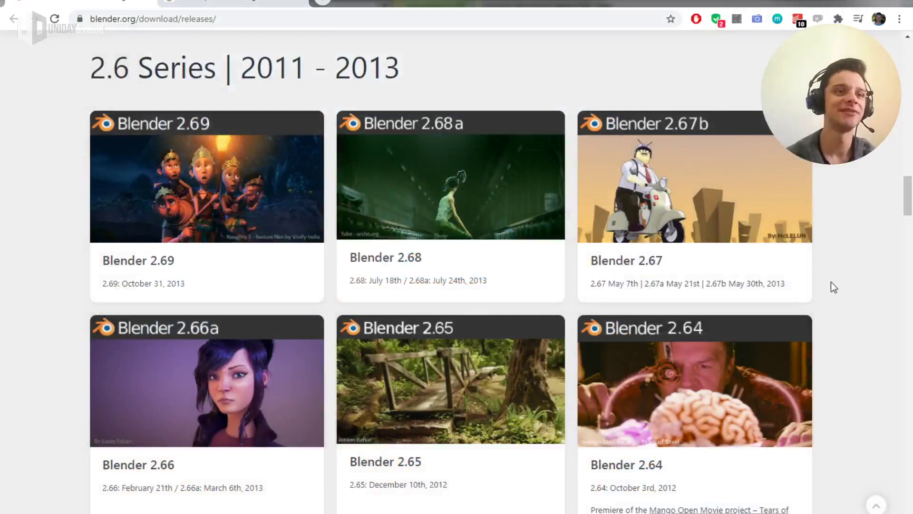
{"action": "scroll", "coordinate": [850, 355], "scroll_direction": "down", "scroll_amount": 3}
{"action": "scroll", "coordinate": [862, 373], "scroll_direction": "up", "scroll_amount": 3}
{"action": "scroll", "coordinate": [865, 379], "scroll_direction": "down", "scroll_amount": 3}
{"action": "scroll", "coordinate": [865, 380], "scroll_direction": "down", "scroll_amount": 3}
{"action": "scroll", "coordinate": [865, 383], "scroll_direction": "down", "scroll_amount": 2}
{"action": "scroll", "coordinate": [864, 384], "scroll_direction": "down", "scroll_amount": 1}
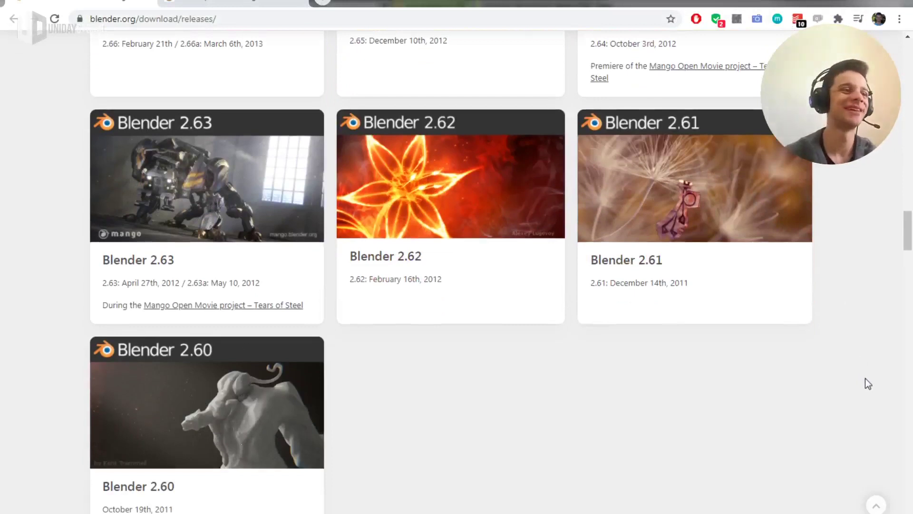
{"action": "scroll", "coordinate": [864, 373], "scroll_direction": "down", "scroll_amount": 1}
{"action": "scroll", "coordinate": [866, 379], "scroll_direction": "down", "scroll_amount": 2}
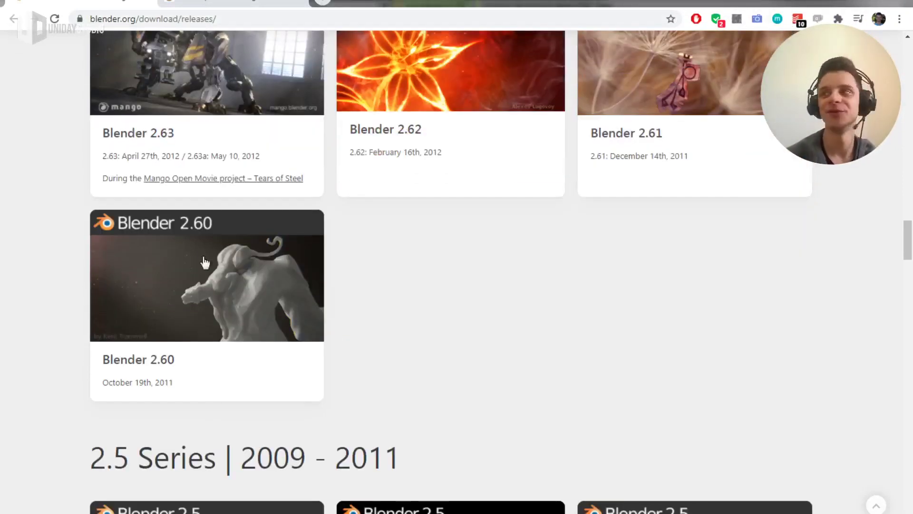
{"action": "scroll", "coordinate": [723, 299], "scroll_direction": "up", "scroll_amount": 3}
{"action": "scroll", "coordinate": [723, 310], "scroll_direction": "down", "scroll_amount": 4}
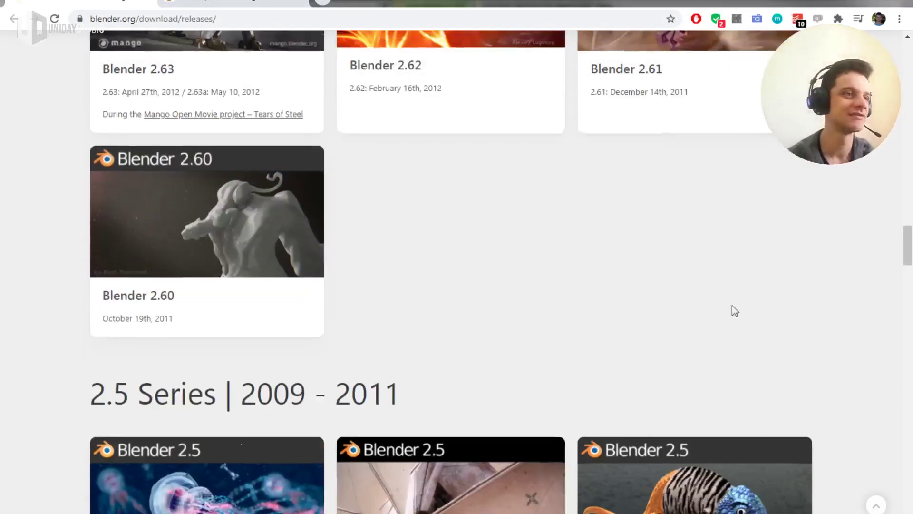
{"action": "scroll", "coordinate": [738, 310], "scroll_direction": "down", "scroll_amount": 3}
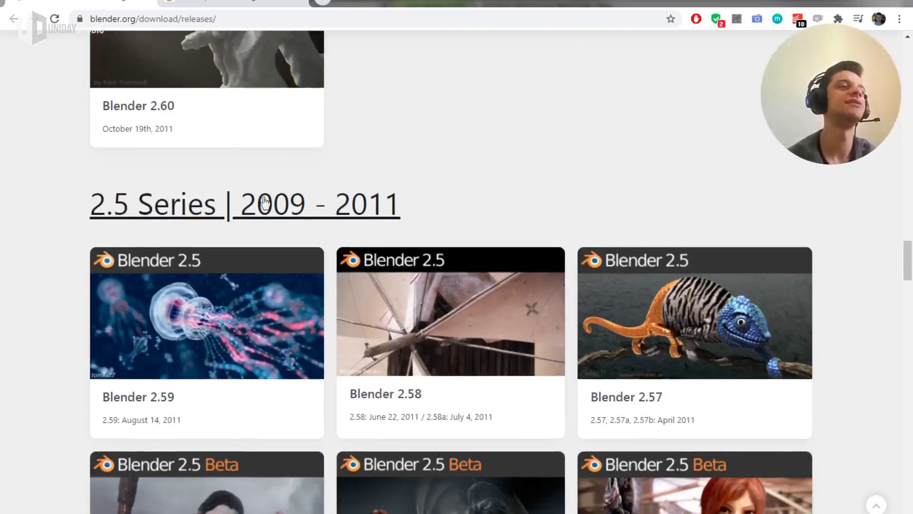
{"action": "scroll", "coordinate": [177, 249], "scroll_direction": "down", "scroll_amount": 4}
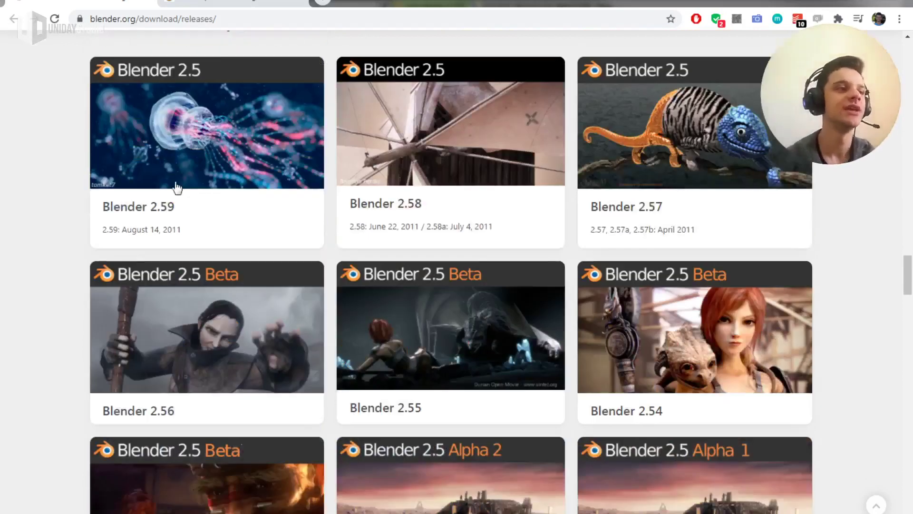
{"action": "scroll", "coordinate": [704, 338], "scroll_direction": "down", "scroll_amount": 1}
{"action": "scroll", "coordinate": [783, 387], "scroll_direction": "down", "scroll_amount": 1}
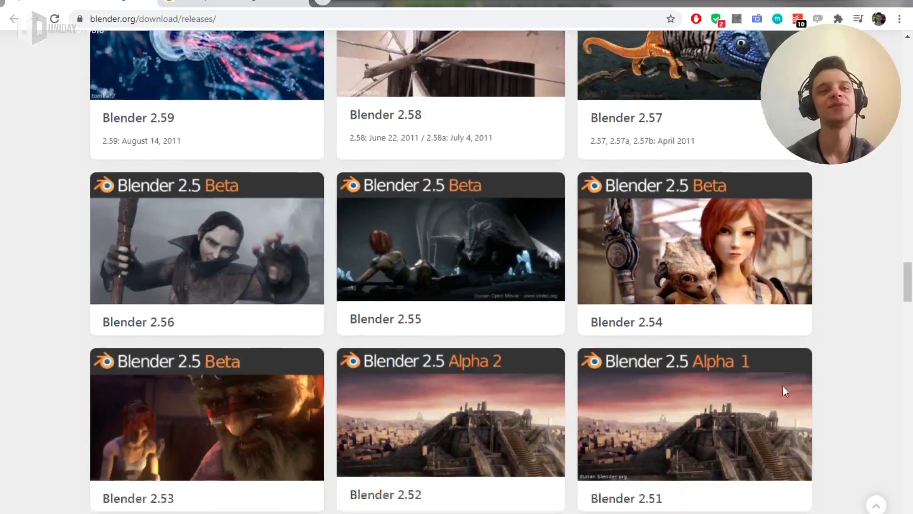
{"action": "scroll", "coordinate": [827, 395], "scroll_direction": "down", "scroll_amount": 3}
- Scroll further down to the 2.2 Series – 2003 cards for Blender 2.28, 2.27 and 2.26
{"action": "right_click", "coordinate": [828, 399]}
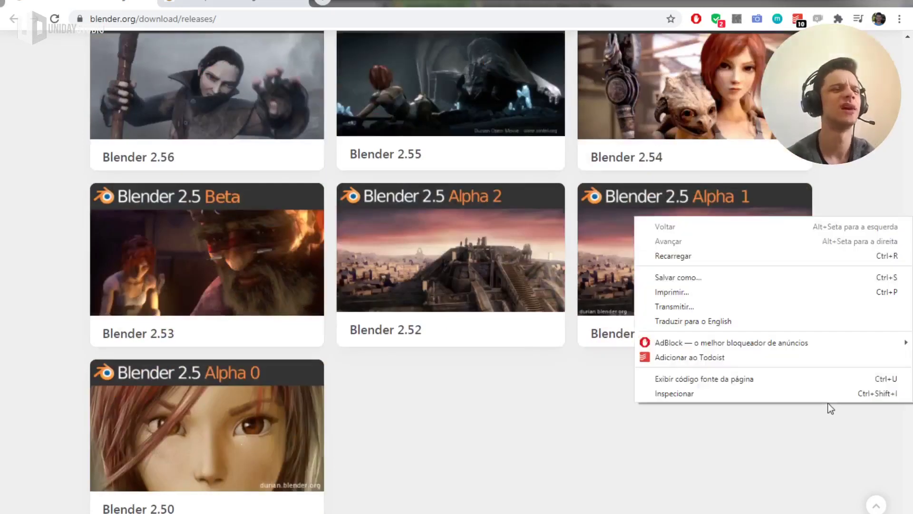
{"action": "left_click", "coordinate": [808, 458]}
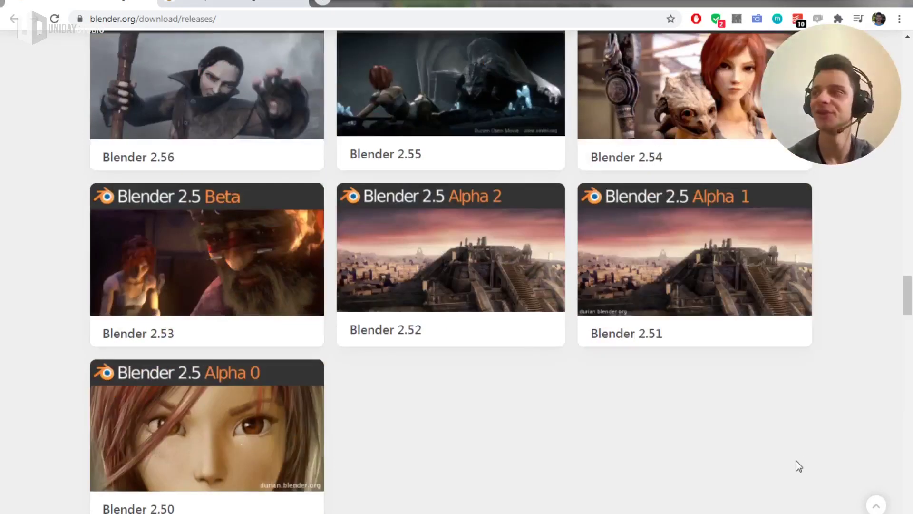
{"action": "scroll", "coordinate": [798, 464], "scroll_direction": "down", "scroll_amount": 1}
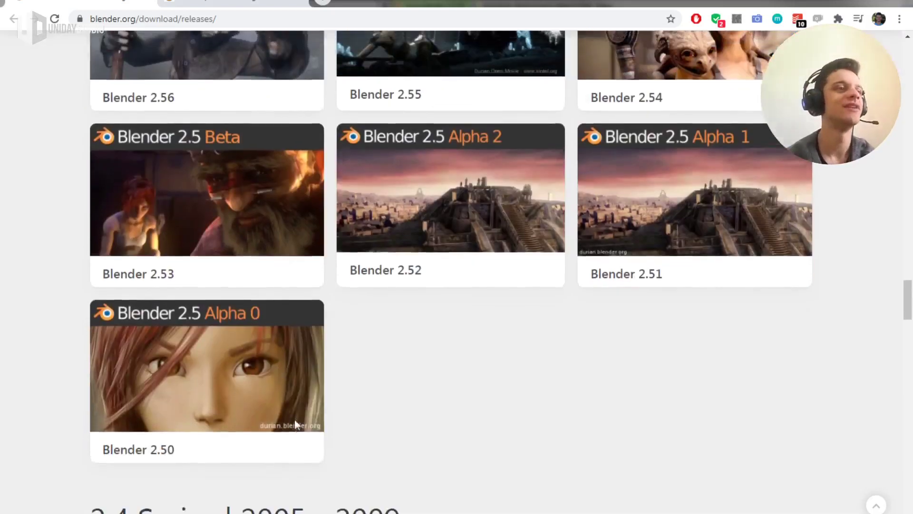
{"action": "scroll", "coordinate": [286, 400], "scroll_direction": "up", "scroll_amount": 6}
{"action": "scroll", "coordinate": [714, 297], "scroll_direction": "down", "scroll_amount": 1}
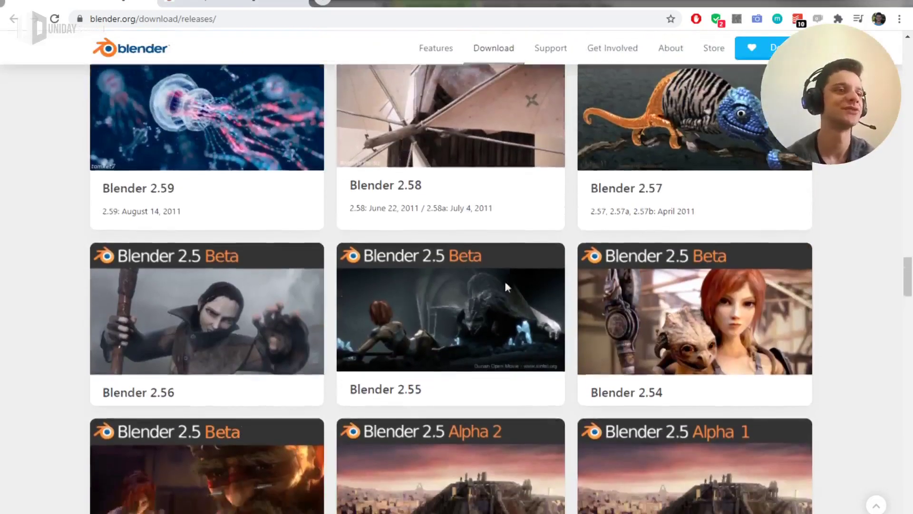
{"action": "scroll", "coordinate": [504, 281], "scroll_direction": "down", "scroll_amount": 6}
{"action": "scroll", "coordinate": [333, 247], "scroll_direction": "down", "scroll_amount": 6}
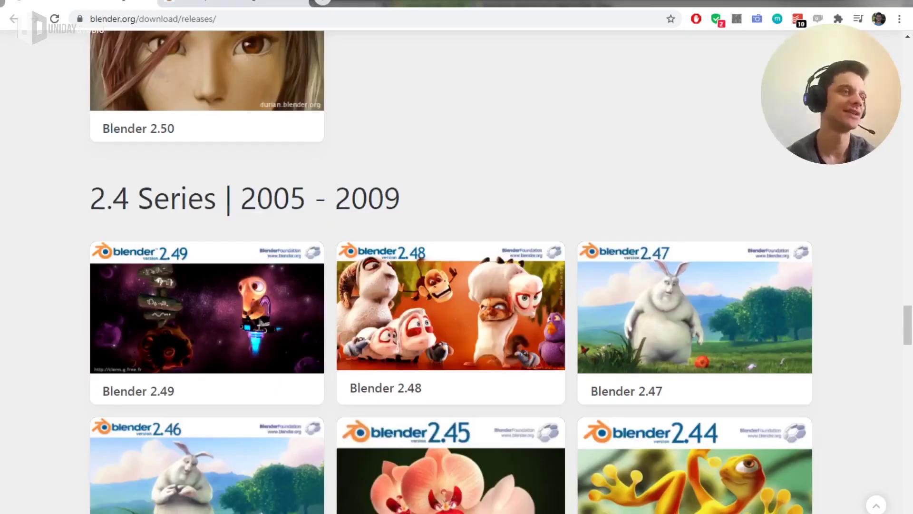
{"action": "scroll", "coordinate": [636, 226], "scroll_direction": "down", "scroll_amount": 4}
{"action": "scroll", "coordinate": [583, 274], "scroll_direction": "up", "scroll_amount": 1}
{"action": "scroll", "coordinate": [410, 102], "scroll_direction": "up", "scroll_amount": 1}
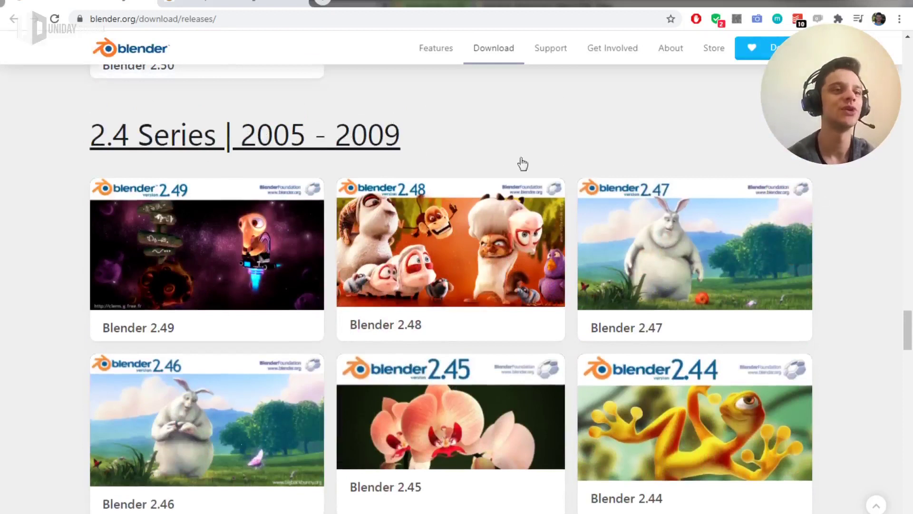
{"action": "scroll", "coordinate": [522, 164], "scroll_direction": "down", "scroll_amount": 4}
{"action": "scroll", "coordinate": [716, 252], "scroll_direction": "down", "scroll_amount": 4}
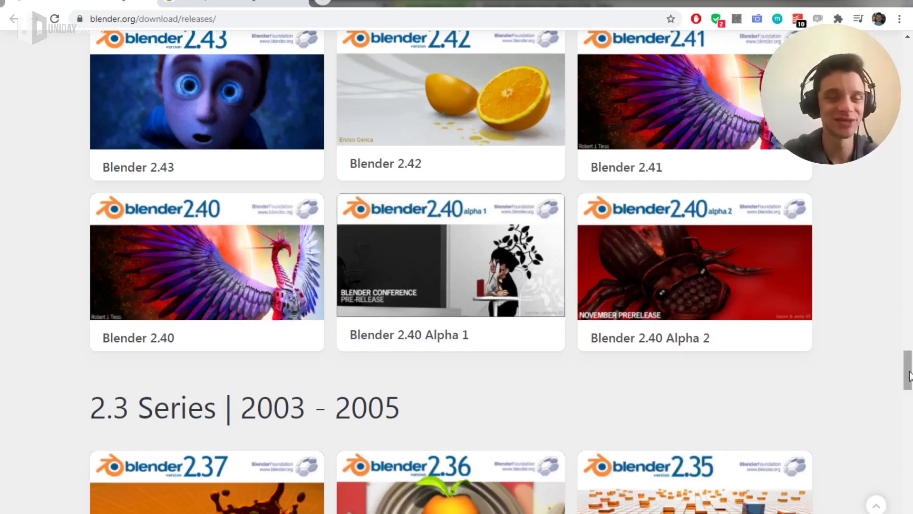
{"action": "scroll", "coordinate": [878, 297], "scroll_direction": "up", "scroll_amount": 5}
{"action": "scroll", "coordinate": [878, 306], "scroll_direction": "up", "scroll_amount": 3}
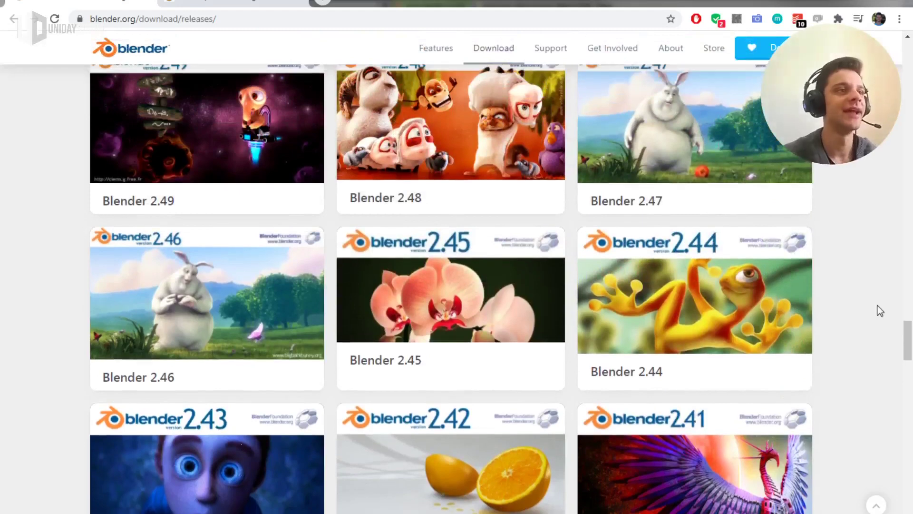
{"action": "scroll", "coordinate": [877, 311], "scroll_direction": "up", "scroll_amount": 1}
{"action": "scroll", "coordinate": [874, 315], "scroll_direction": "up", "scroll_amount": 3}
{"action": "scroll", "coordinate": [456, 294], "scroll_direction": "down", "scroll_amount": 5}
{"action": "scroll", "coordinate": [691, 312], "scroll_direction": "down", "scroll_amount": 5}
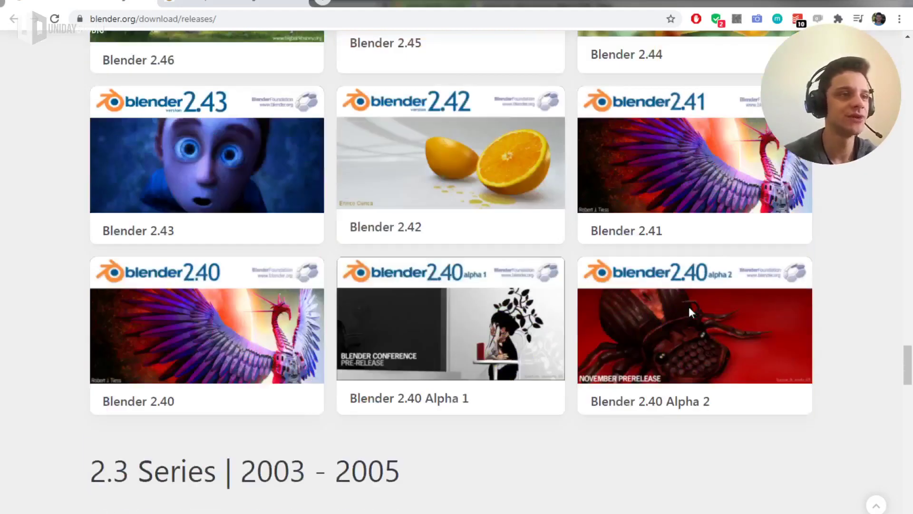
{"action": "scroll", "coordinate": [695, 316], "scroll_direction": "down", "scroll_amount": 5}
{"action": "scroll", "coordinate": [699, 333], "scroll_direction": "down", "scroll_amount": 3}
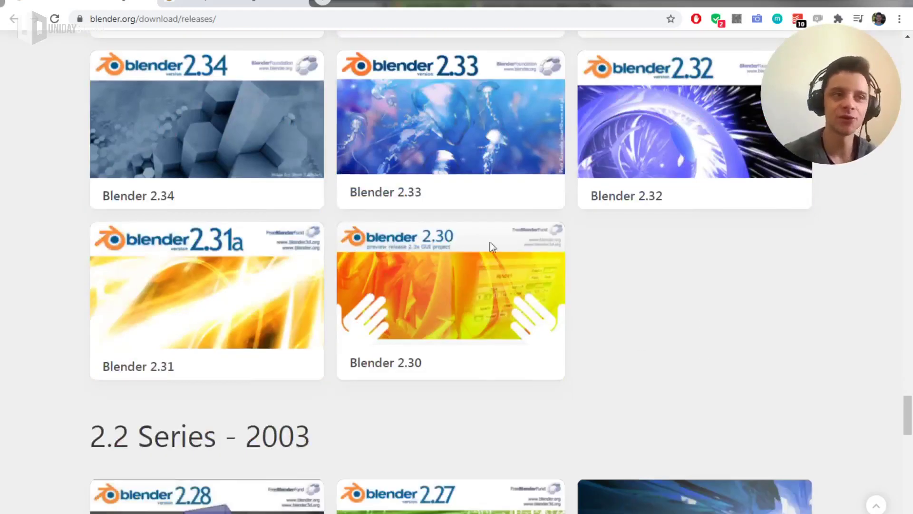
{"action": "scroll", "coordinate": [837, 297], "scroll_direction": "down", "scroll_amount": 3}
{"action": "scroll", "coordinate": [836, 300], "scroll_direction": "up", "scroll_amount": 5}
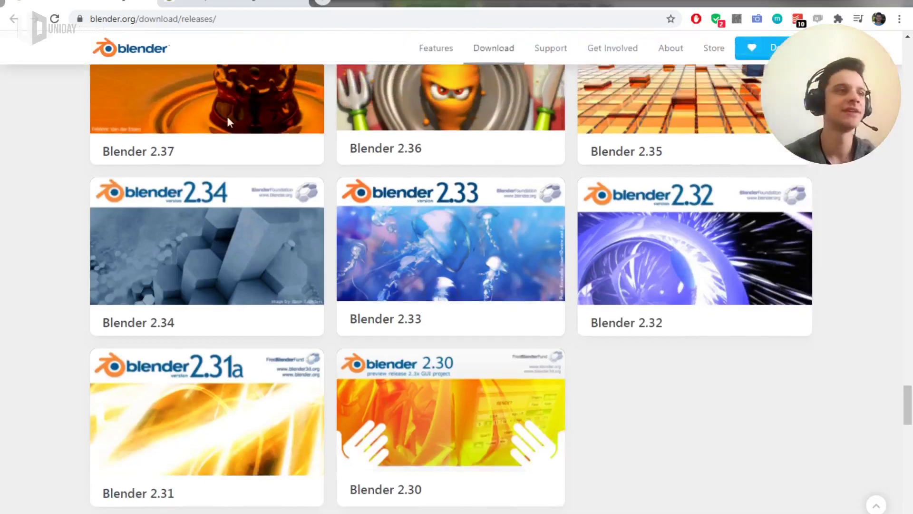
{"action": "scroll", "coordinate": [218, 233], "scroll_direction": "up", "scroll_amount": 3}
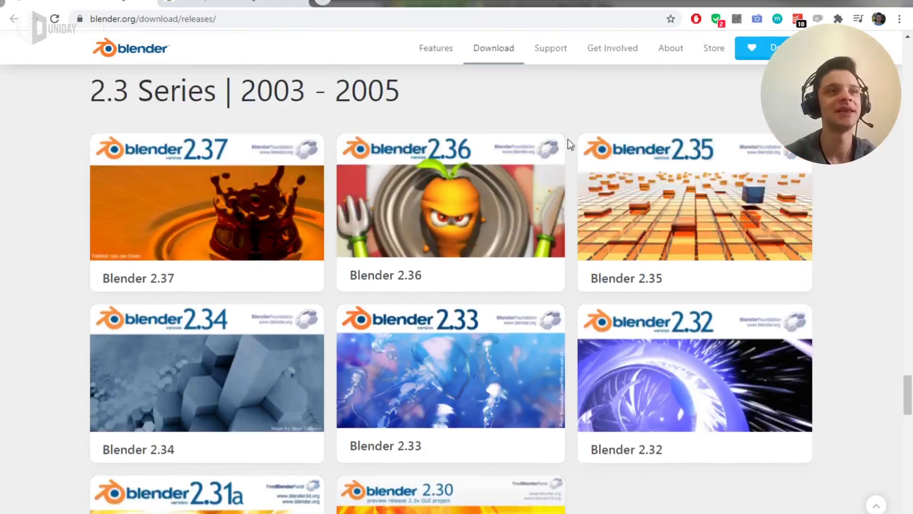
{"action": "scroll", "coordinate": [601, 404], "scroll_direction": "down", "scroll_amount": 5}
{"action": "scroll", "coordinate": [600, 402], "scroll_direction": "down", "scroll_amount": 3}
{"action": "scroll", "coordinate": [595, 400], "scroll_direction": "down", "scroll_amount": 2}
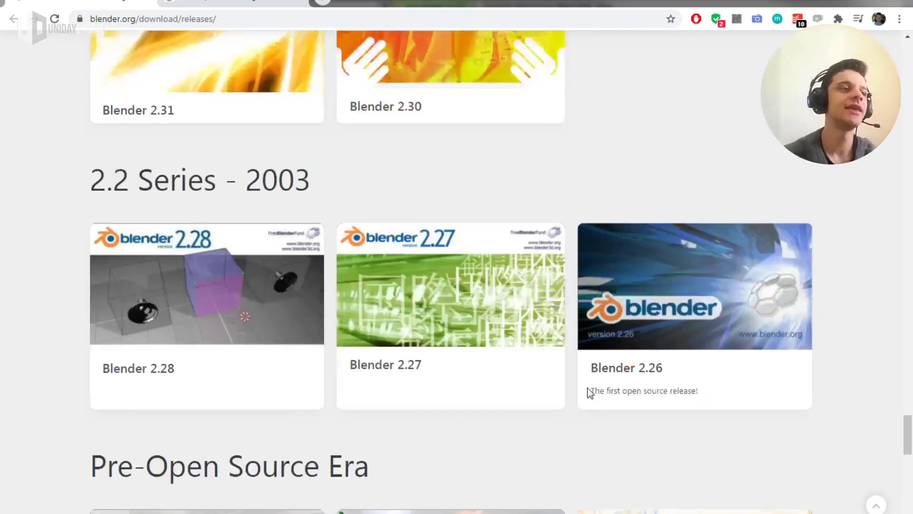
{"action": "scroll", "coordinate": [590, 394], "scroll_direction": "down", "scroll_amount": 2}
{"action": "scroll", "coordinate": [590, 394], "scroll_direction": "up", "scroll_amount": 2}
{"action": "scroll", "coordinate": [571, 398], "scroll_direction": "up", "scroll_amount": 1}
{"action": "scroll", "coordinate": [547, 401], "scroll_direction": "up", "scroll_amount": 1}
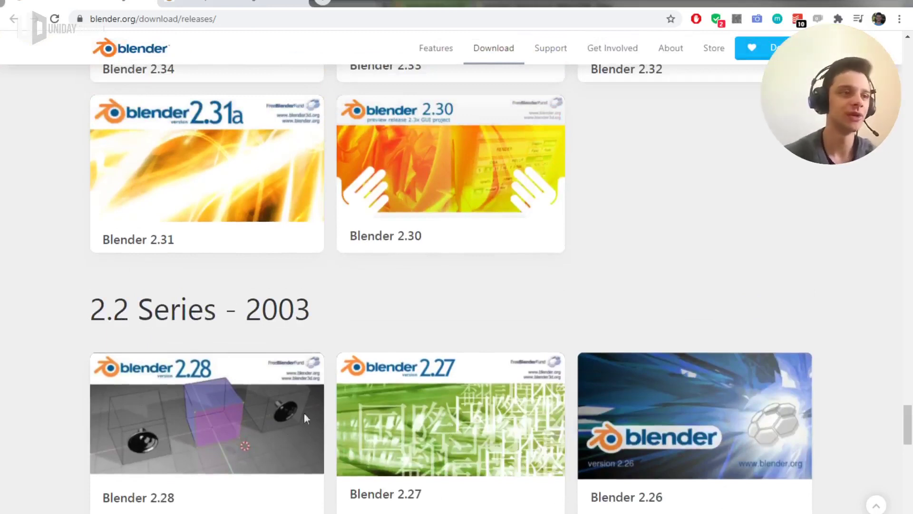
{"action": "scroll", "coordinate": [304, 413], "scroll_direction": "down", "scroll_amount": 1}
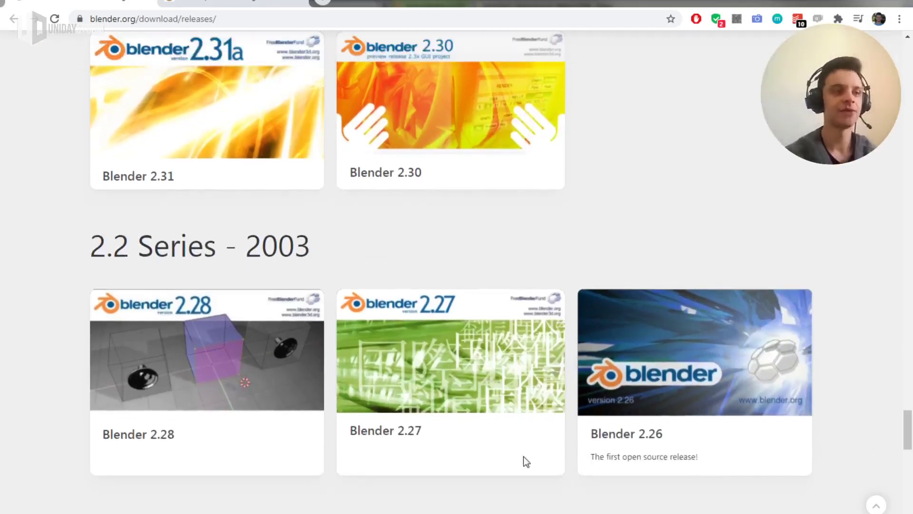
- Capture a screenshot of the Blender 2.27 release card
{"action": "key", "text": "Print"}
{"action": "left_click_drag", "start_coordinate": [315, 245], "coordinate": [584, 479]}
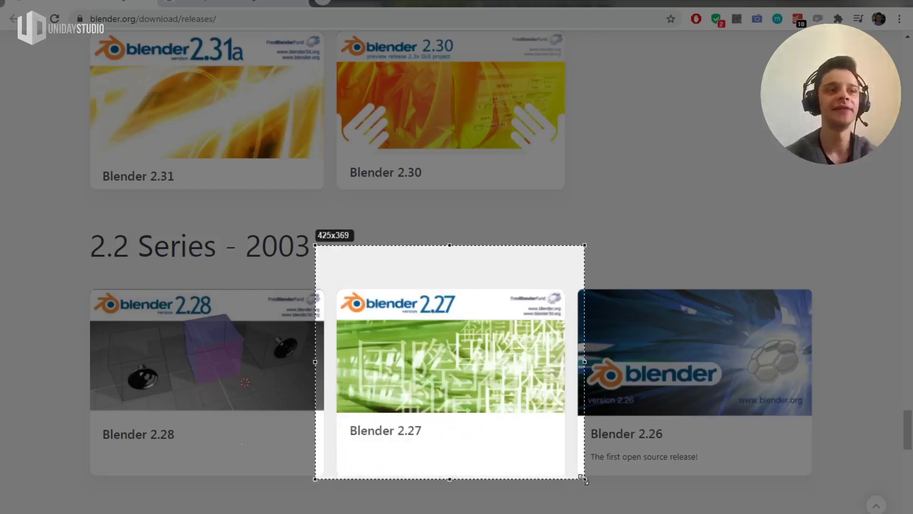
{"action": "left_click", "coordinate": [576, 500]}
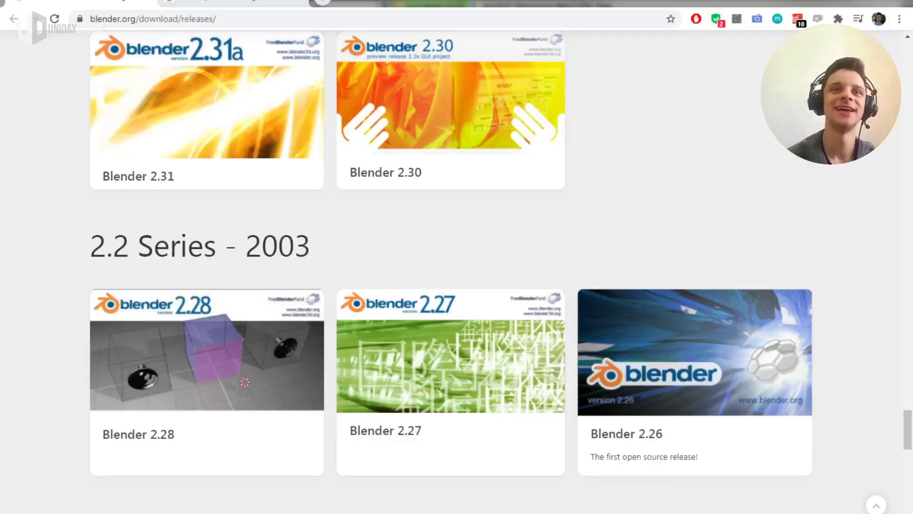
- Launch blender.exe from the Blender-2.27 folder in Explorer and dismiss its splash screen
{"action": "key", "text": "alt+Tab"}
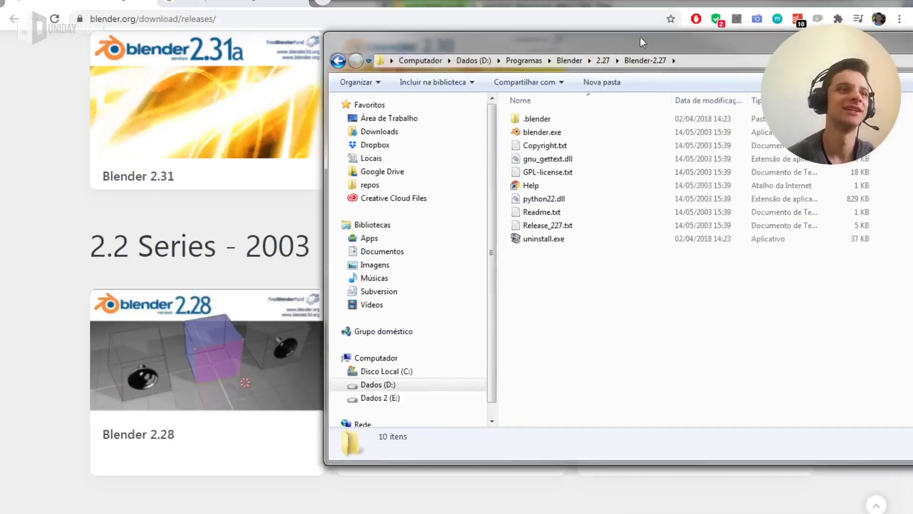
{"action": "double_click", "coordinate": [553, 132]}
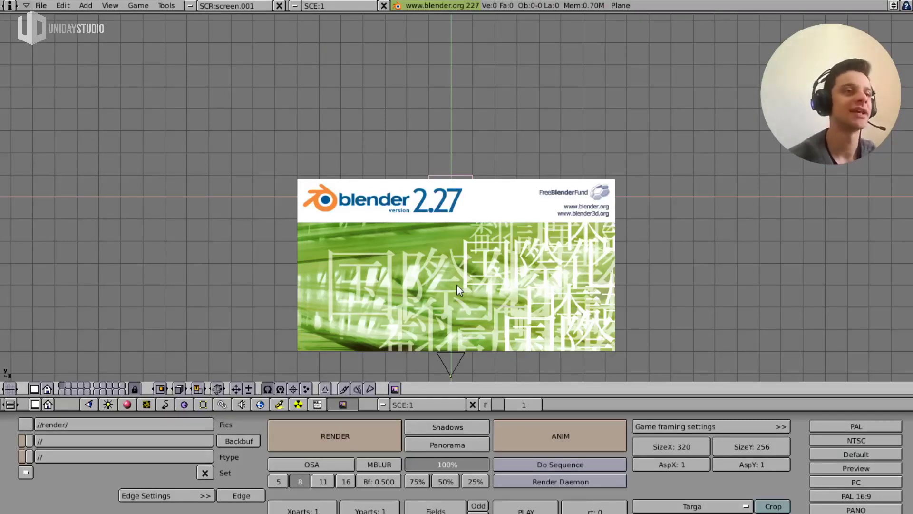
{"action": "left_click", "coordinate": [569, 300]}
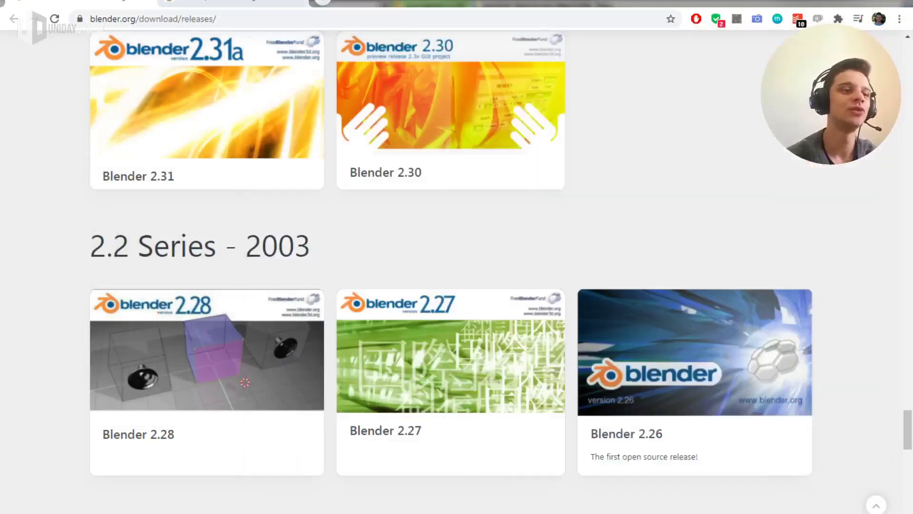
- Scroll through the Pre-Open Source Era cards and back up to the 2.2 Series – 2003 section
{"action": "scroll", "coordinate": [860, 414], "scroll_direction": "down", "scroll_amount": 1}
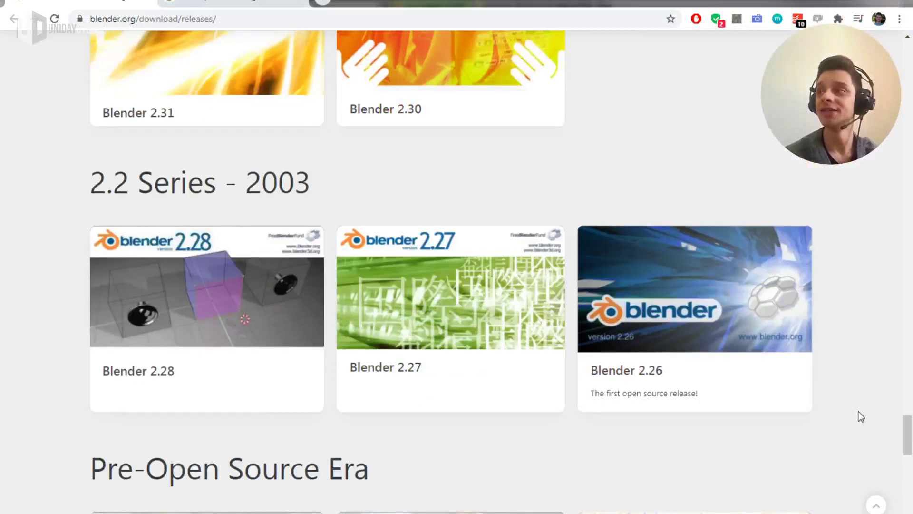
{"action": "scroll", "coordinate": [861, 416], "scroll_direction": "up", "scroll_amount": 1}
{"action": "scroll", "coordinate": [762, 378], "scroll_direction": "down", "scroll_amount": 1}
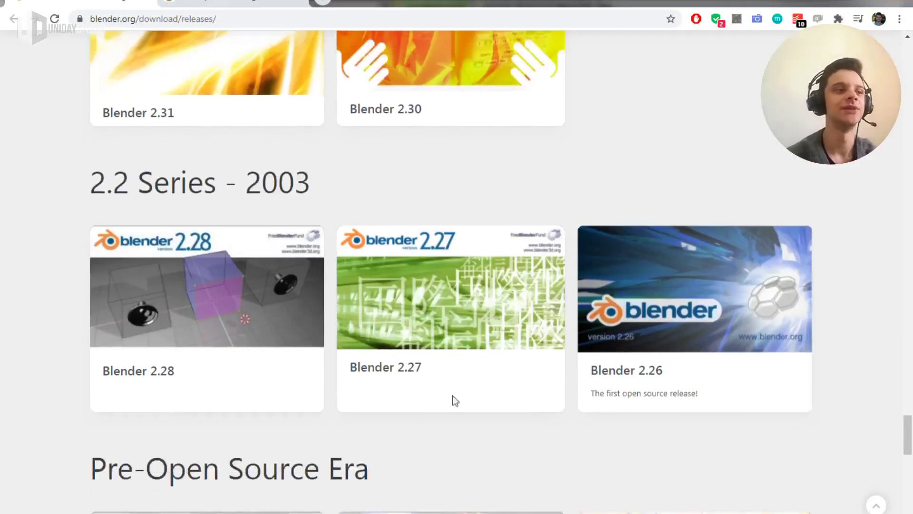
{"action": "scroll", "coordinate": [243, 209], "scroll_direction": "down", "scroll_amount": 2}
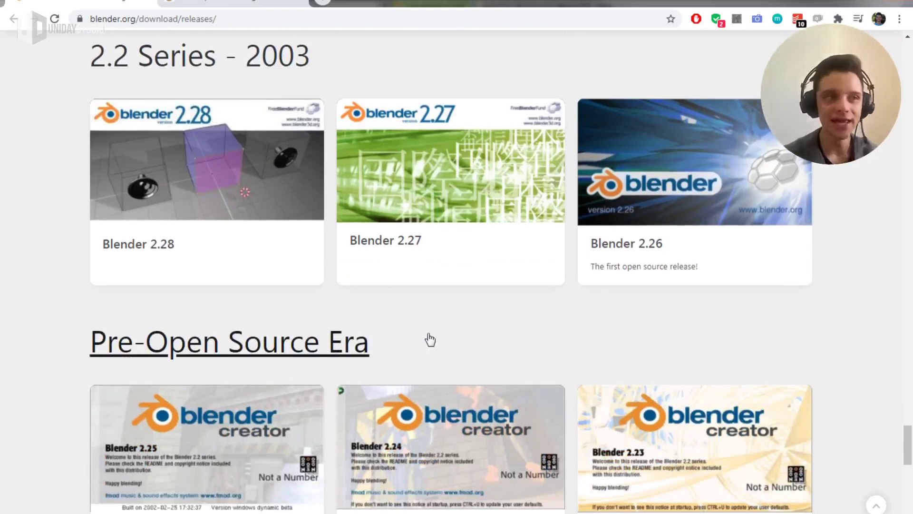
{"action": "scroll", "coordinate": [572, 314], "scroll_direction": "down", "scroll_amount": 1}
{"action": "scroll", "coordinate": [572, 314], "scroll_direction": "down", "scroll_amount": 1}
{"action": "scroll", "coordinate": [807, 354], "scroll_direction": "down", "scroll_amount": 2}
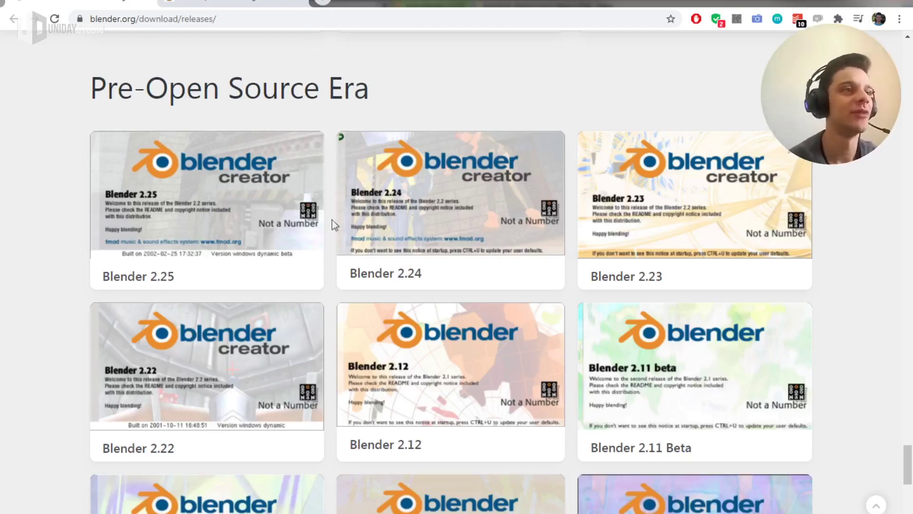
{"action": "scroll", "coordinate": [314, 285], "scroll_direction": "up", "scroll_amount": 3}
{"action": "scroll", "coordinate": [318, 298], "scroll_direction": "up", "scroll_amount": 3}
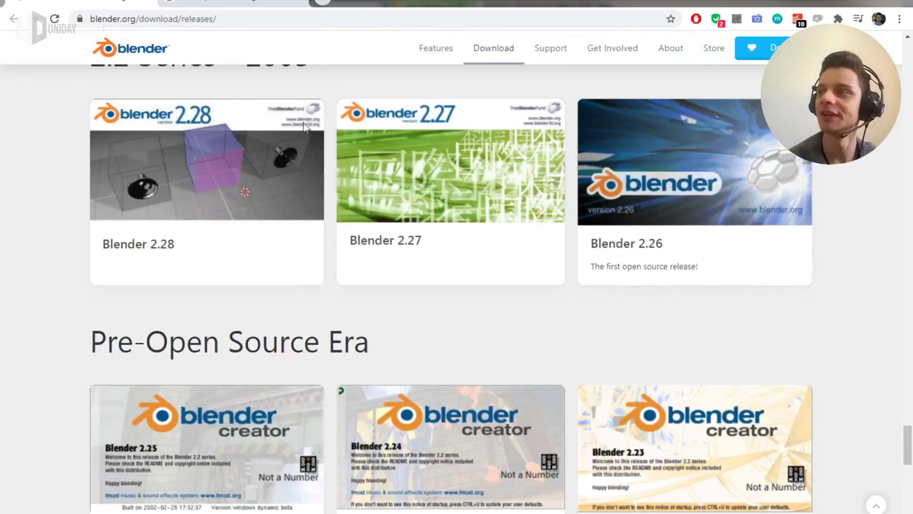
{"action": "scroll", "coordinate": [333, 166], "scroll_direction": "down", "scroll_amount": 3}
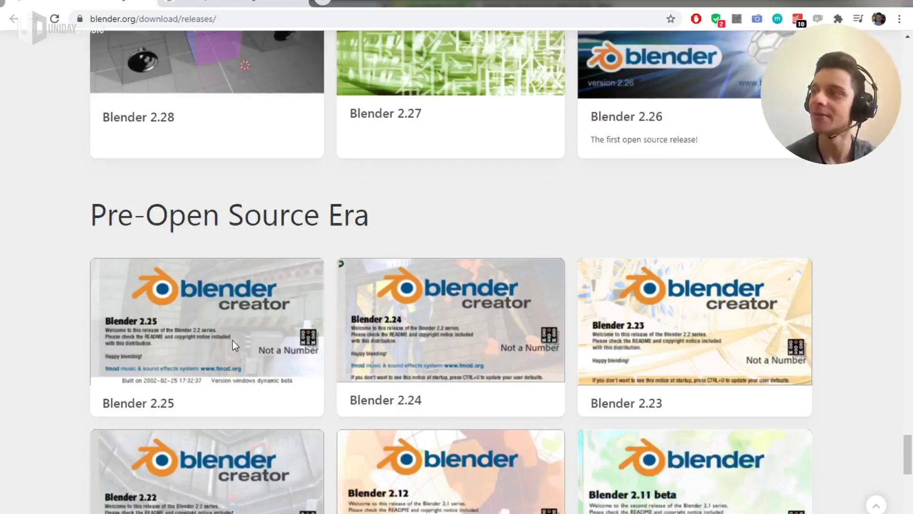
{"action": "scroll", "coordinate": [384, 304], "scroll_direction": "down", "scroll_amount": 3}
{"action": "scroll", "coordinate": [586, 272], "scroll_direction": "down", "scroll_amount": 6}
{"action": "scroll", "coordinate": [570, 380], "scroll_direction": "down", "scroll_amount": 5}
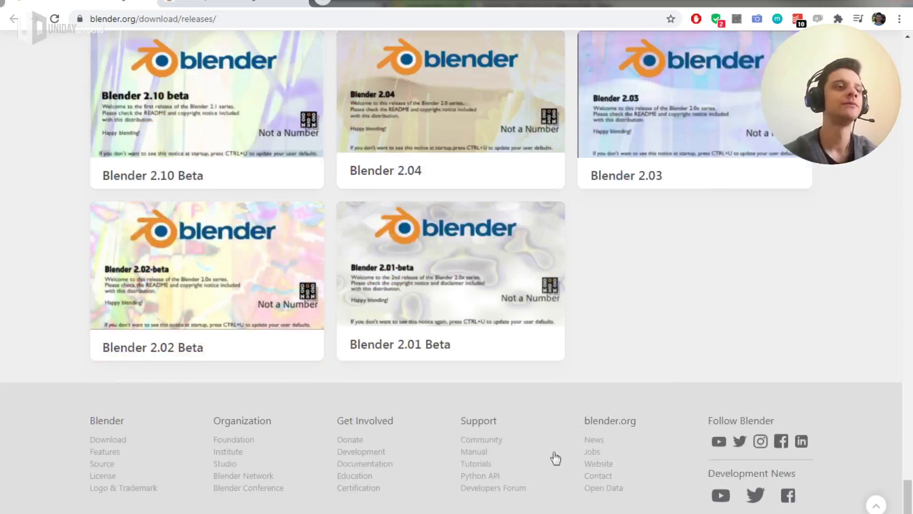
{"action": "scroll", "coordinate": [524, 428], "scroll_direction": "up", "scroll_amount": 4}
{"action": "scroll", "coordinate": [474, 380], "scroll_direction": "up", "scroll_amount": 8}
{"action": "scroll", "coordinate": [469, 402], "scroll_direction": "up", "scroll_amount": 3}
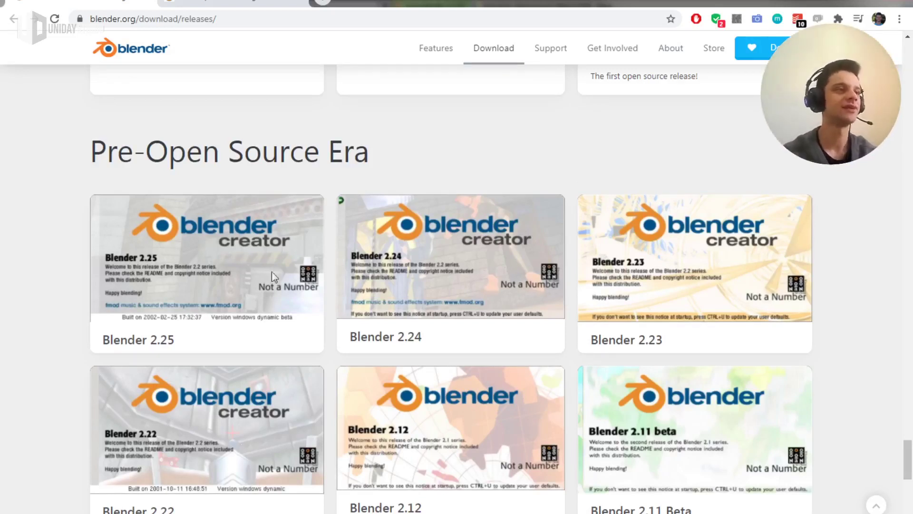
{"action": "scroll", "coordinate": [257, 275], "scroll_direction": "down", "scroll_amount": 4}
{"action": "scroll", "coordinate": [185, 351], "scroll_direction": "up", "scroll_amount": 5}
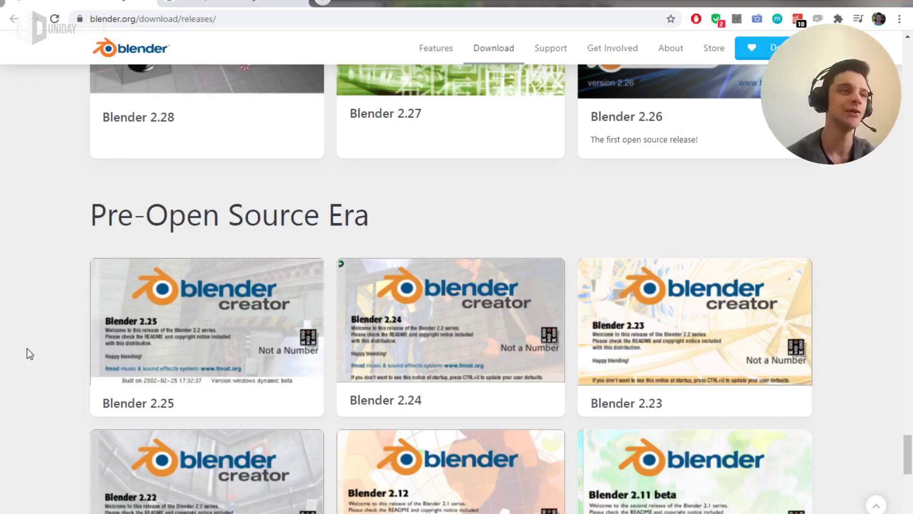
{"action": "scroll", "coordinate": [359, 359], "scroll_direction": "up", "scroll_amount": 7}
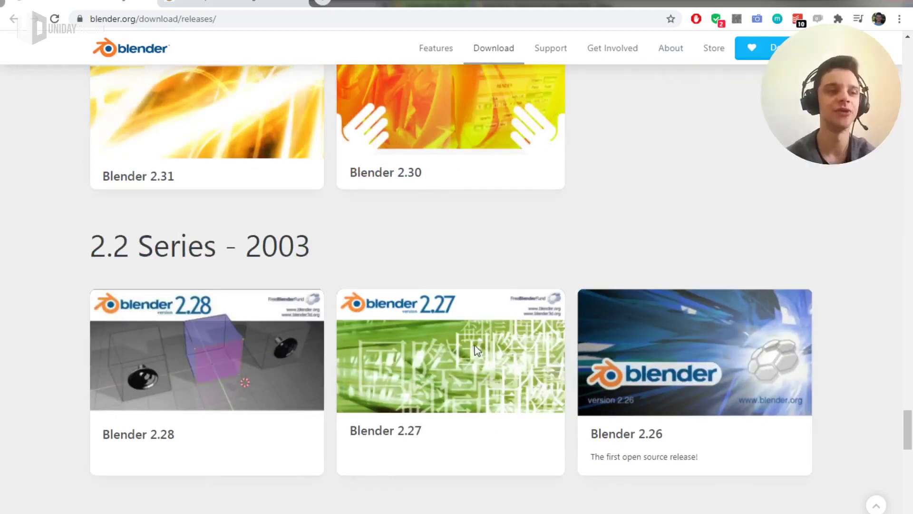
- Capture the Blender 2.27 release card as a screenshot
{"action": "key", "text": "Print"}
{"action": "left_click_drag", "start_coordinate": [331, 280], "coordinate": [574, 487]}
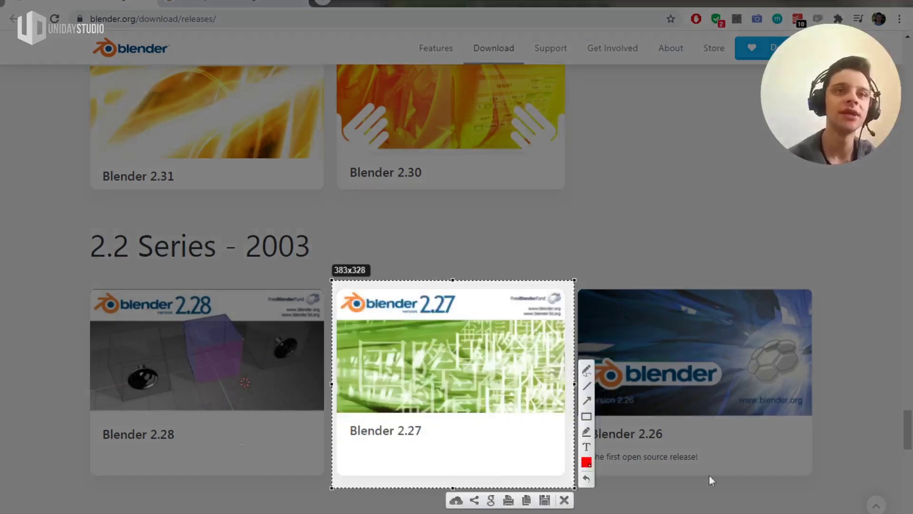
{"action": "key", "text": "ctrl+c"}
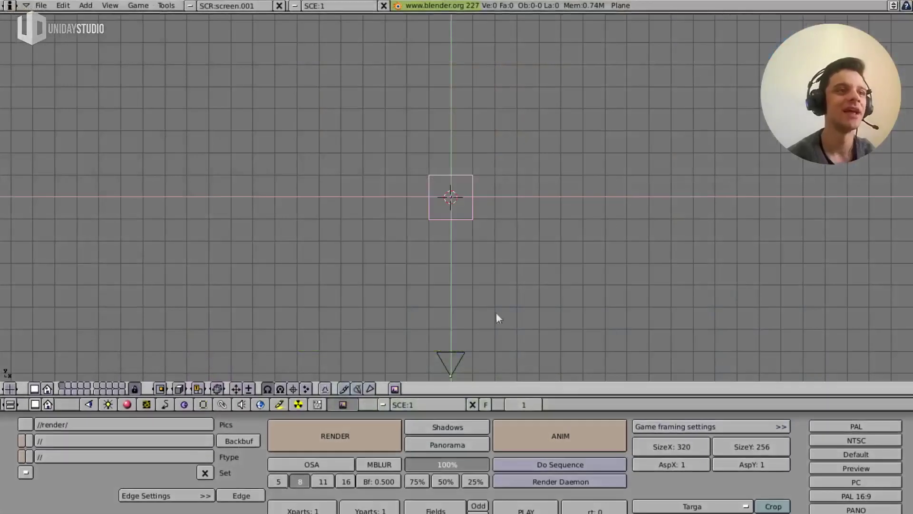
- Orbit Blender 2.27's plane into a tilted solid-shaded view and try starting the game engine with P
{"action": "mouse_move", "coordinate": [495, 312]}
{"action": "middle_mouse_down"}
{"action": "mouse_move", "coordinate": [535, 189]}
{"action": "mouse_move", "coordinate": [555, 247]}
{"action": "mouse_move", "coordinate": [567, 203]}
{"action": "mouse_move", "coordinate": [649, 263]}
{"action": "mouse_move", "coordinate": [726, 231]}
{"action": "mouse_move", "coordinate": [495, 159]}
{"action": "mouse_move", "coordinate": [501, 142]}
{"action": "middle_mouse_up"}
{"action": "key", "text": "z"}
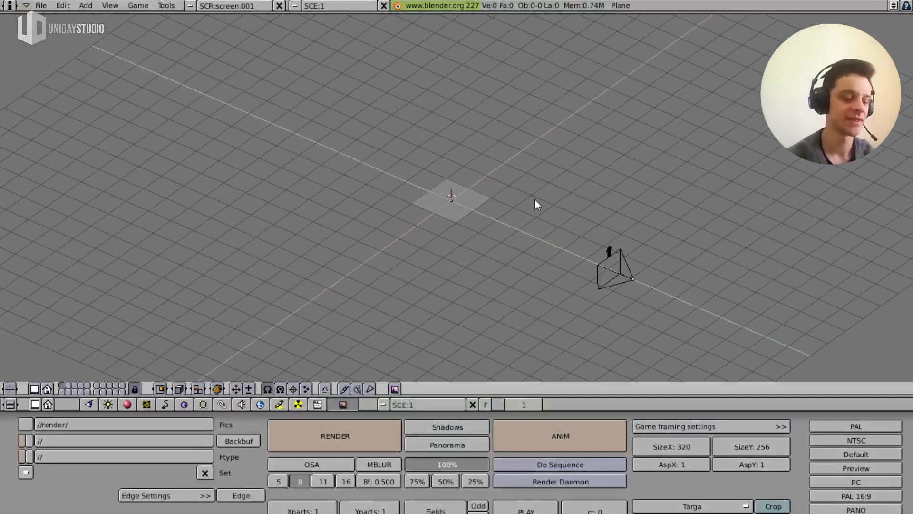
{"action": "key", "text": "p"}
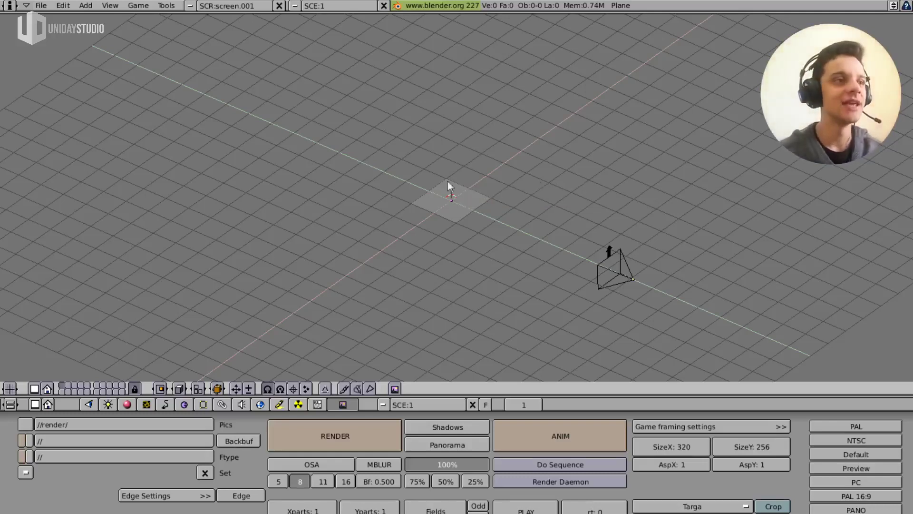
{"action": "mouse_move", "coordinate": [547, 288]}
{"action": "middle_mouse_down"}
{"action": "mouse_move", "coordinate": [553, 236]}
{"action": "mouse_move", "coordinate": [510, 156]}
{"action": "mouse_move", "coordinate": [496, 24]}
{"action": "middle_mouse_up"}
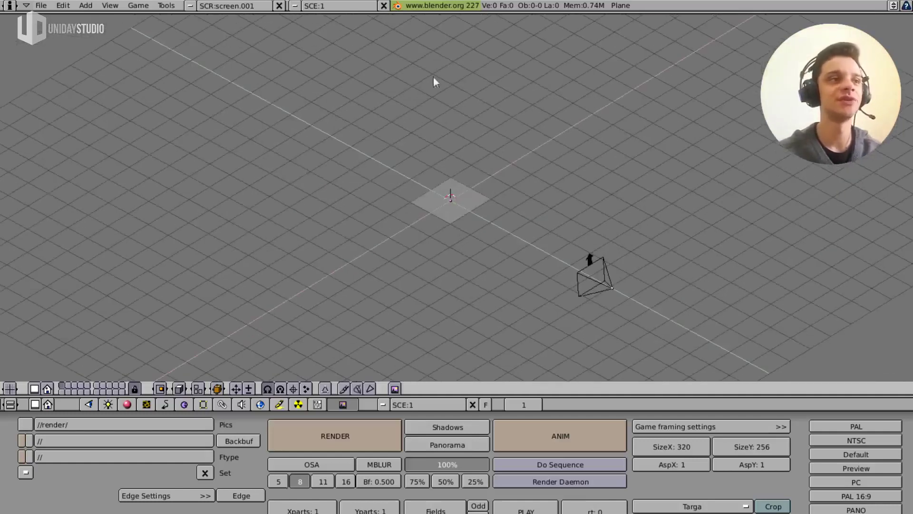
- Show the plane's Logic (Realtime) buttons, then grab the plane with G and cancel the move
{"action": "left_click", "coordinate": [186, 405]}
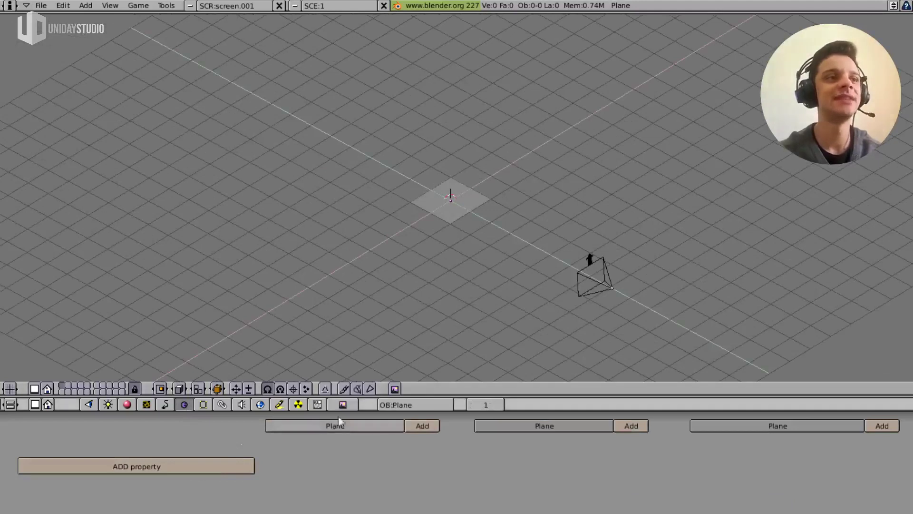
{"action": "scroll", "coordinate": [449, 248], "scroll_direction": "up", "scroll_amount": 1}
{"action": "key", "text": "g"}
{"action": "key", "text": "Escape"}
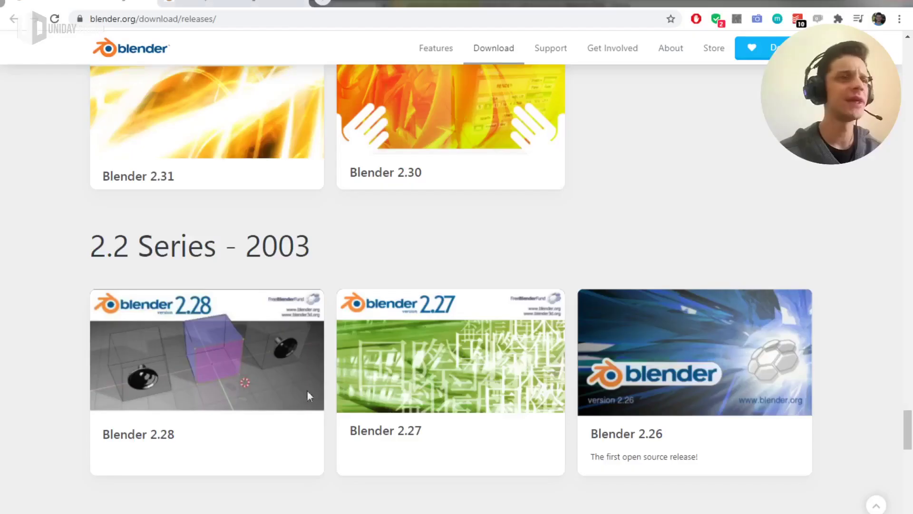
- Scroll Chrome's releases page up to the 2.3 Series, then return to the Blender 2.27 window
{"action": "scroll", "coordinate": [314, 376], "scroll_direction": "up", "scroll_amount": 1}
{"action": "scroll", "coordinate": [381, 324], "scroll_direction": "up", "scroll_amount": 3}
{"action": "scroll", "coordinate": [465, 284], "scroll_direction": "down", "scroll_amount": 5}
{"action": "scroll", "coordinate": [648, 344], "scroll_direction": "up", "scroll_amount": 5}
{"action": "scroll", "coordinate": [648, 380], "scroll_direction": "up", "scroll_amount": 4}
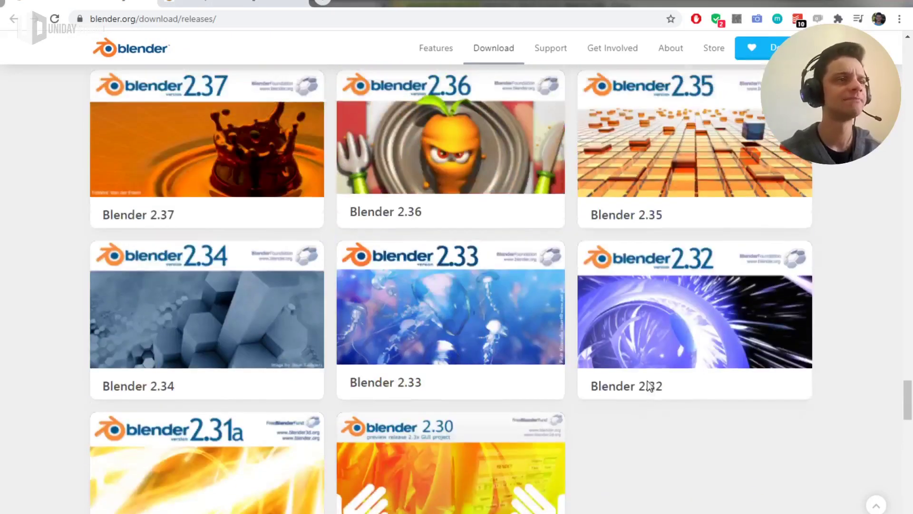
{"action": "scroll", "coordinate": [750, 414], "scroll_direction": "up", "scroll_amount": 4}
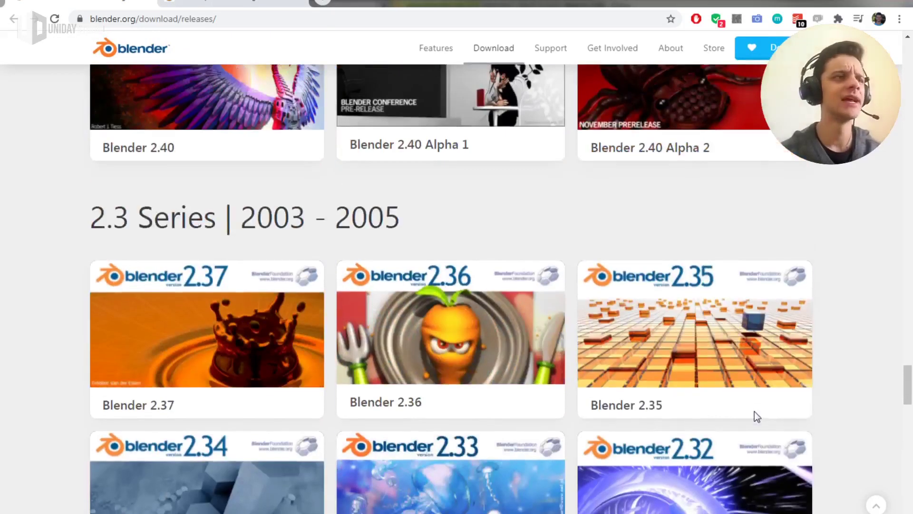
{"action": "scroll", "coordinate": [762, 409], "scroll_direction": "up", "scroll_amount": 5}
{"action": "scroll", "coordinate": [771, 386], "scroll_direction": "down", "scroll_amount": 9}
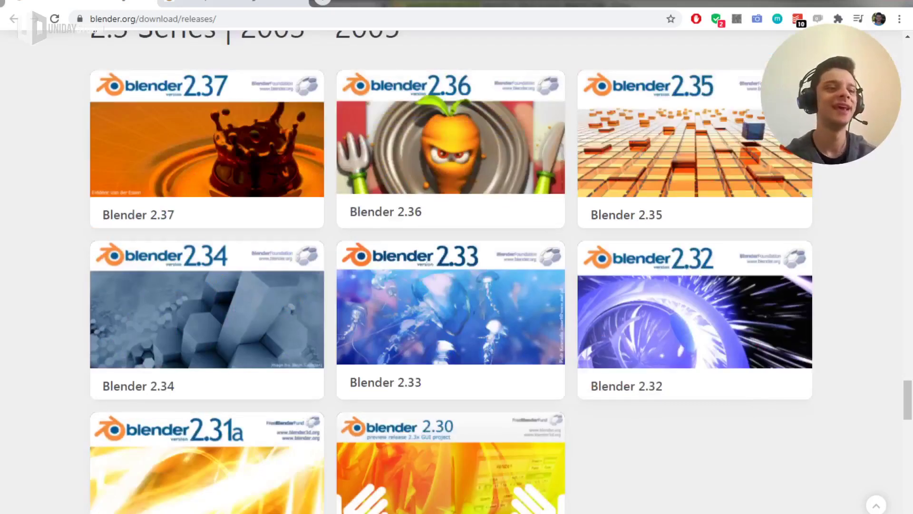
{"action": "left_click", "coordinate": [735, 469]}
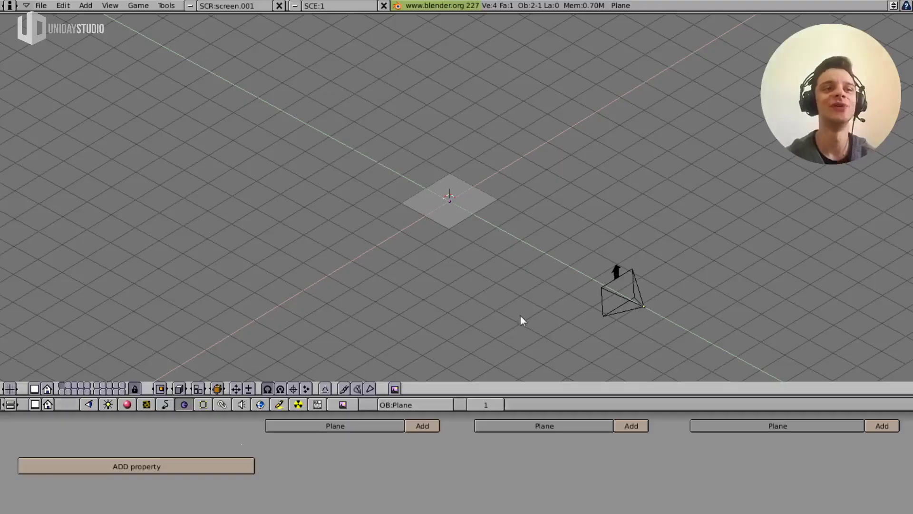
- Orbit the 2.27 view around the plane and camera, then show the plane's mesh editing settings
{"action": "mouse_move", "coordinate": [496, 284]}
{"action": "middle_mouse_down"}
{"action": "mouse_move", "coordinate": [84, 295]}
{"action": "mouse_move", "coordinate": [645, 367]}
{"action": "mouse_move", "coordinate": [623, 190]}
{"action": "mouse_move", "coordinate": [240, 245]}
{"action": "mouse_move", "coordinate": [647, 242]}
{"action": "mouse_move", "coordinate": [318, 341]}
{"action": "mouse_move", "coordinate": [681, 223]}
{"action": "mouse_move", "coordinate": [489, 382]}
{"action": "mouse_move", "coordinate": [214, 252]}
{"action": "middle_mouse_up"}
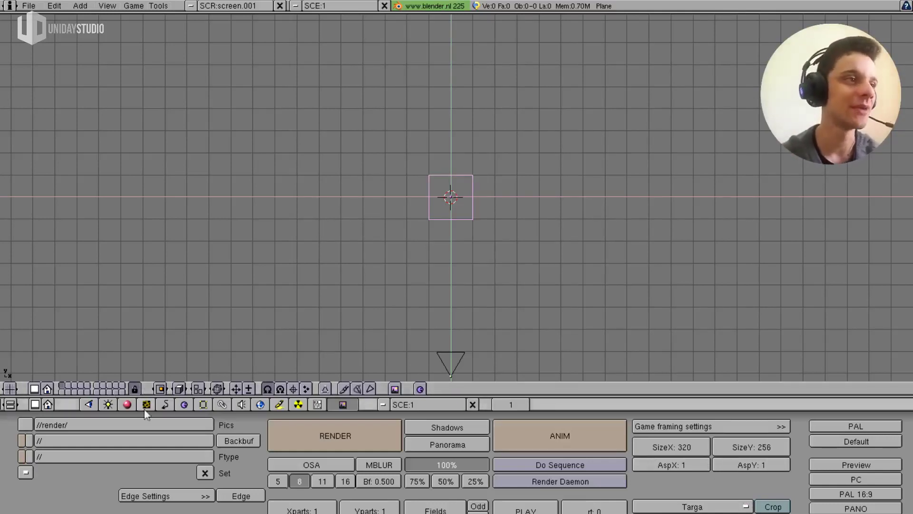
{"action": "left_click", "coordinate": [127, 404]}
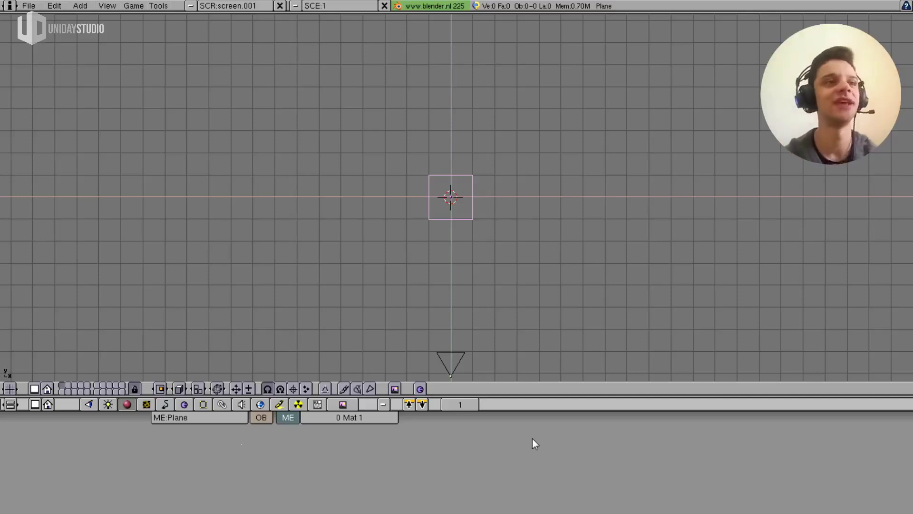
- Browse the Shading, Anim, Logic, Editing and Radiosity panels, ending on Paint in a tilted view
{"action": "mouse_move", "coordinate": [371, 216]}
{"action": "middle_mouse_down"}
{"action": "mouse_move", "coordinate": [477, 161]}
{"action": "mouse_move", "coordinate": [539, 277]}
{"action": "mouse_move", "coordinate": [555, 257]}
{"action": "mouse_move", "coordinate": [553, 342]}
{"action": "middle_mouse_up"}
{"action": "left_click", "coordinate": [146, 404]}
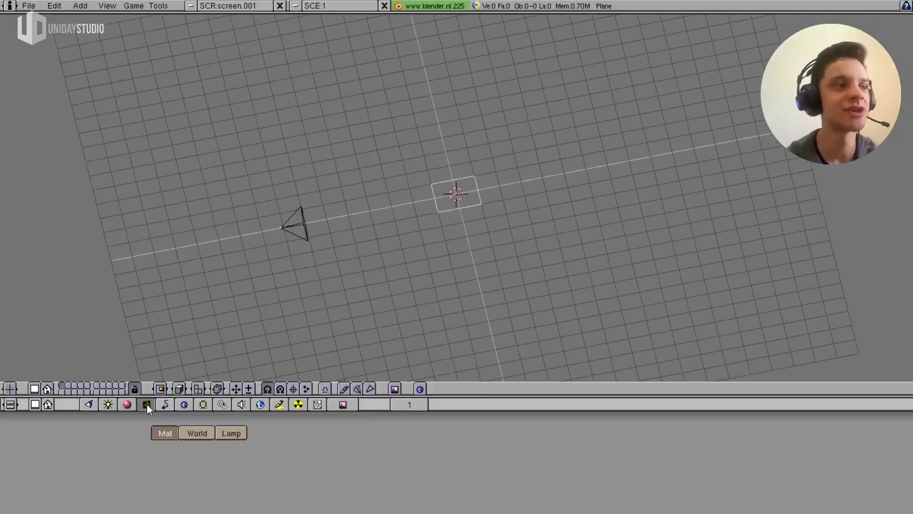
{"action": "left_click", "coordinate": [167, 406]}
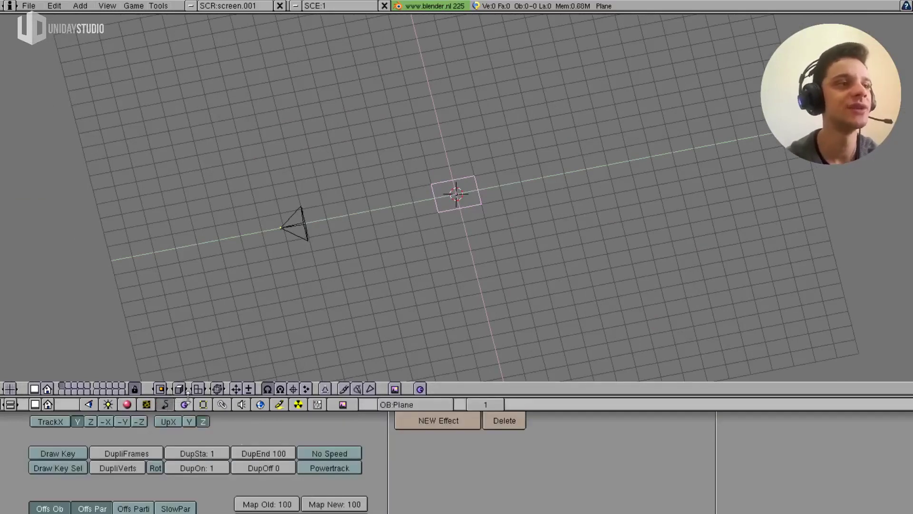
{"action": "left_click", "coordinate": [187, 404]}
{"action": "left_click", "coordinate": [221, 404]}
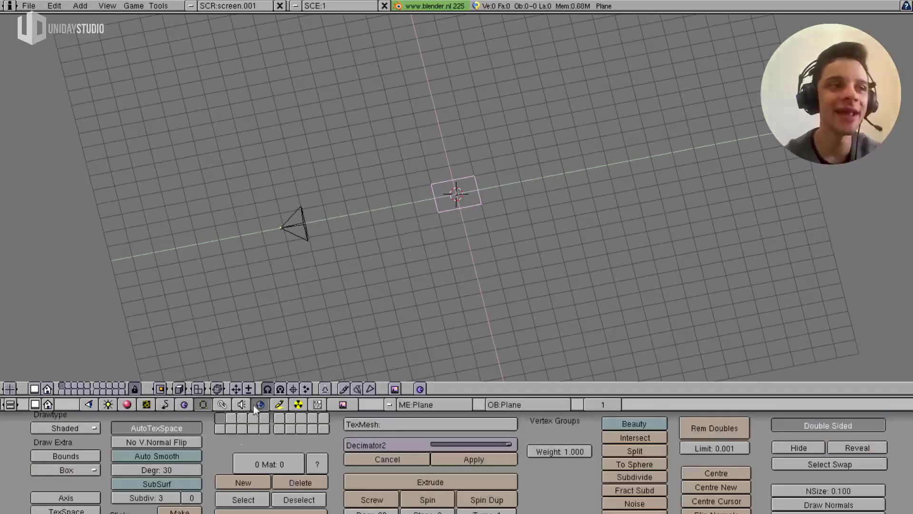
{"action": "left_click", "coordinate": [294, 405]}
{"action": "left_click", "coordinate": [281, 405]}
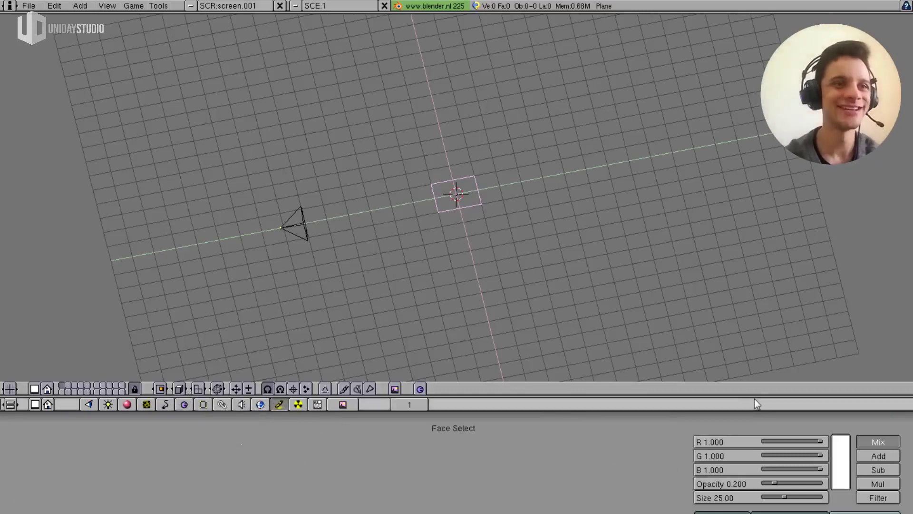
{"action": "left_click_drag", "start_coordinate": [756, 398], "coordinate": [750, 338]}
{"action": "middle_click_drag", "start_coordinate": [377, 306], "coordinate": [567, 224]}
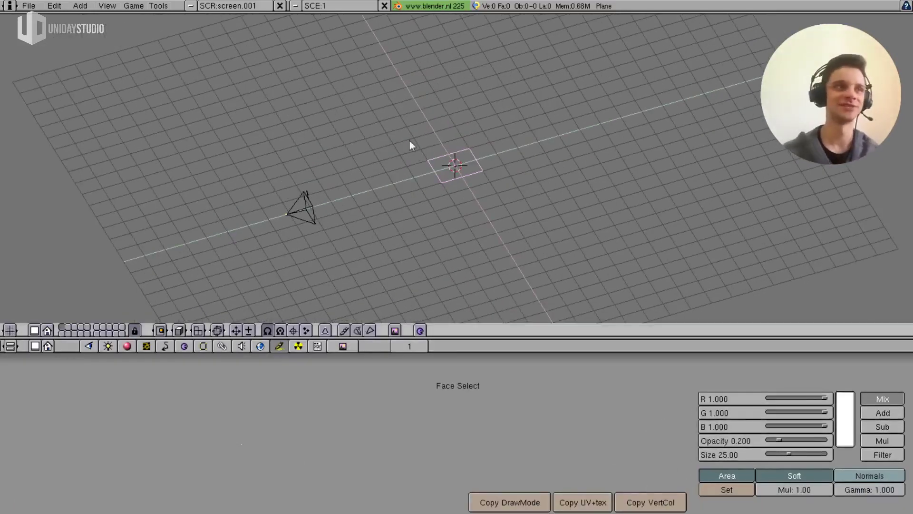
- Orbit to a low side-on view of the plane and reveal the user preferences
{"action": "mouse_move", "coordinate": [513, 191]}
{"action": "middle_mouse_down"}
{"action": "mouse_move", "coordinate": [528, 202]}
{"action": "mouse_move", "coordinate": [611, 142]}
{"action": "mouse_move", "coordinate": [401, 220]}
{"action": "mouse_move", "coordinate": [323, 167]}
{"action": "mouse_move", "coordinate": [690, 191]}
{"action": "mouse_move", "coordinate": [313, 216]}
{"action": "mouse_move", "coordinate": [723, 179]}
{"action": "mouse_move", "coordinate": [369, 189]}
{"action": "mouse_move", "coordinate": [701, 110]}
{"action": "mouse_move", "coordinate": [398, 126]}
{"action": "mouse_move", "coordinate": [499, 152]}
{"action": "mouse_move", "coordinate": [612, 108]}
{"action": "mouse_move", "coordinate": [199, 248]}
{"action": "mouse_move", "coordinate": [597, 177]}
{"action": "mouse_move", "coordinate": [204, 153]}
{"action": "mouse_move", "coordinate": [461, 180]}
{"action": "mouse_move", "coordinate": [275, 163]}
{"action": "mouse_move", "coordinate": [636, 295]}
{"action": "mouse_move", "coordinate": [265, 263]}
{"action": "mouse_move", "coordinate": [534, 216]}
{"action": "mouse_move", "coordinate": [796, 209]}
{"action": "mouse_move", "coordinate": [503, 274]}
{"action": "mouse_move", "coordinate": [739, 211]}
{"action": "mouse_move", "coordinate": [421, 231]}
{"action": "mouse_move", "coordinate": [449, 184]}
{"action": "mouse_move", "coordinate": [532, 161]}
{"action": "mouse_move", "coordinate": [461, 255]}
{"action": "mouse_move", "coordinate": [553, 285]}
{"action": "mouse_move", "coordinate": [632, 206]}
{"action": "mouse_move", "coordinate": [644, 249]}
{"action": "mouse_move", "coordinate": [652, 163]}
{"action": "mouse_move", "coordinate": [582, 161]}
{"action": "middle_mouse_up"}
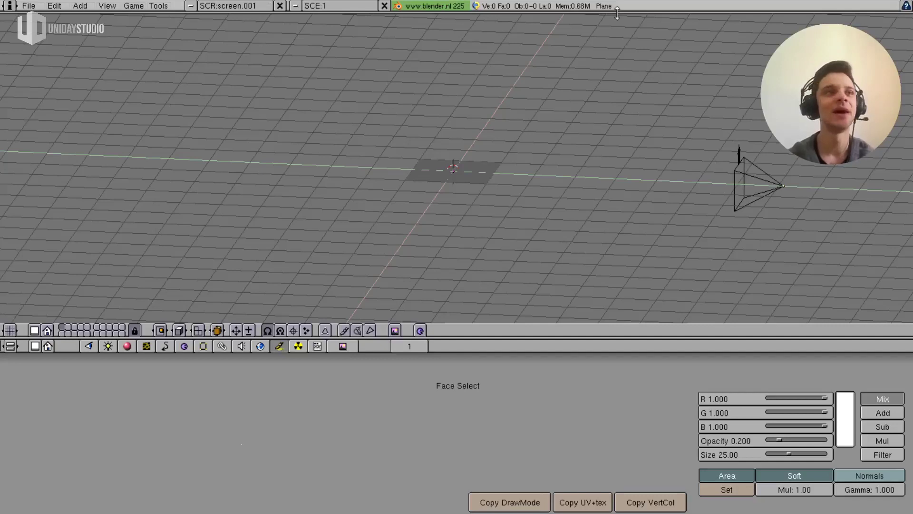
{"action": "left_click_drag", "start_coordinate": [617, 14], "coordinate": [656, 118]}
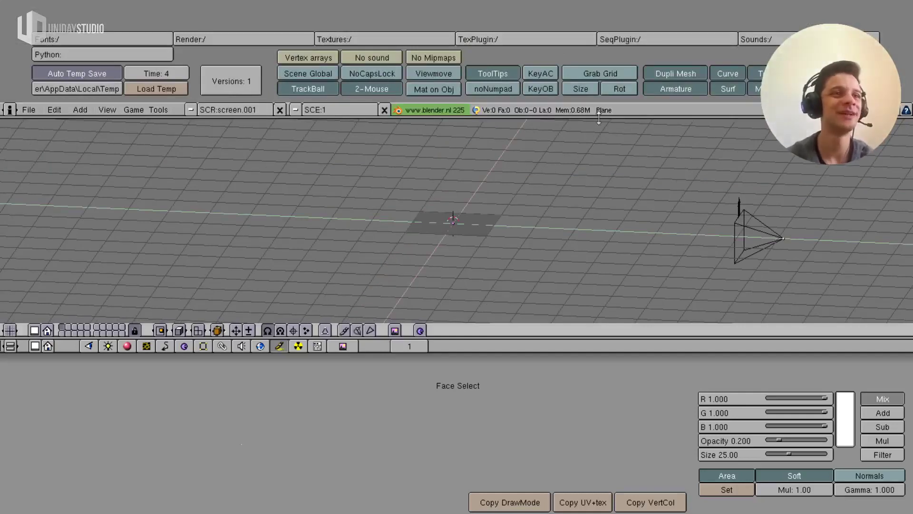
- Give the 3D view more height, zoom toward the plane from above, and start grabbing it
{"action": "left_click_drag", "start_coordinate": [599, 118], "coordinate": [597, 88]}
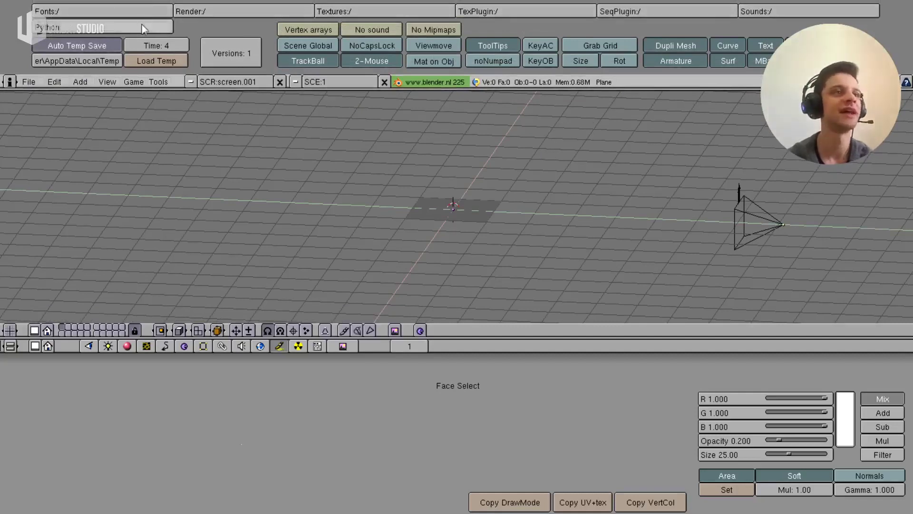
{"action": "mouse_move", "coordinate": [440, 179]}
{"action": "middle_mouse_down"}
{"action": "mouse_move", "coordinate": [544, 253]}
{"action": "mouse_move", "coordinate": [457, 248]}
{"action": "mouse_move", "coordinate": [435, 266]}
{"action": "middle_mouse_up"}
{"action": "key", "text": "g"}
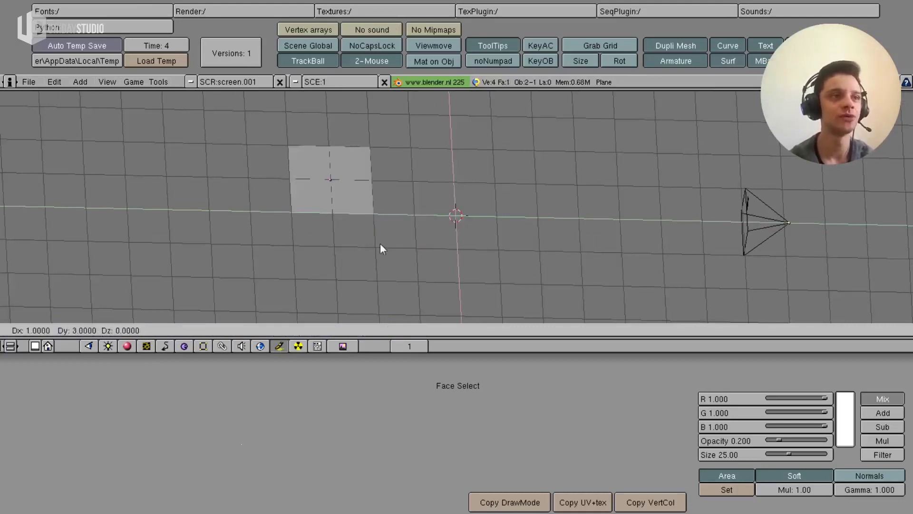
- Cancel the trial moves and set the plane back down at the grid origin
{"action": "right_click", "coordinate": [464, 280]}
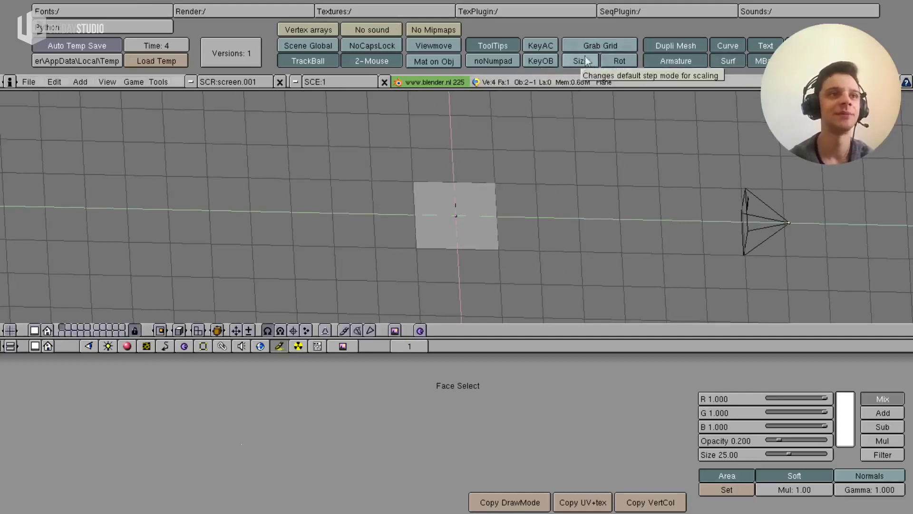
{"action": "key", "text": "g"}
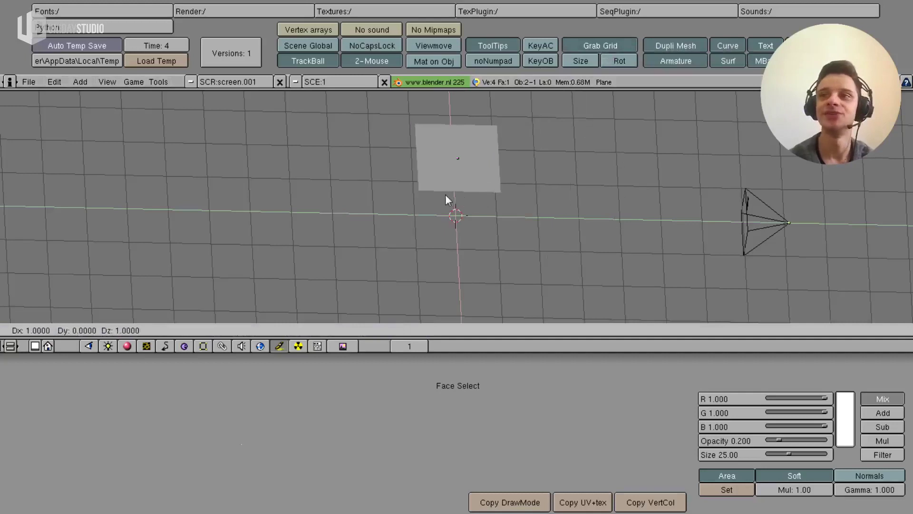
{"action": "left_click", "coordinate": [442, 250]}
{"action": "mouse_move", "coordinate": [536, 248]}
{"action": "middle_mouse_down"}
{"action": "mouse_move", "coordinate": [484, 204]}
{"action": "mouse_move", "coordinate": [512, 220]}
{"action": "mouse_move", "coordinate": [500, 261]}
{"action": "middle_mouse_up"}
{"action": "key", "text": "g"}
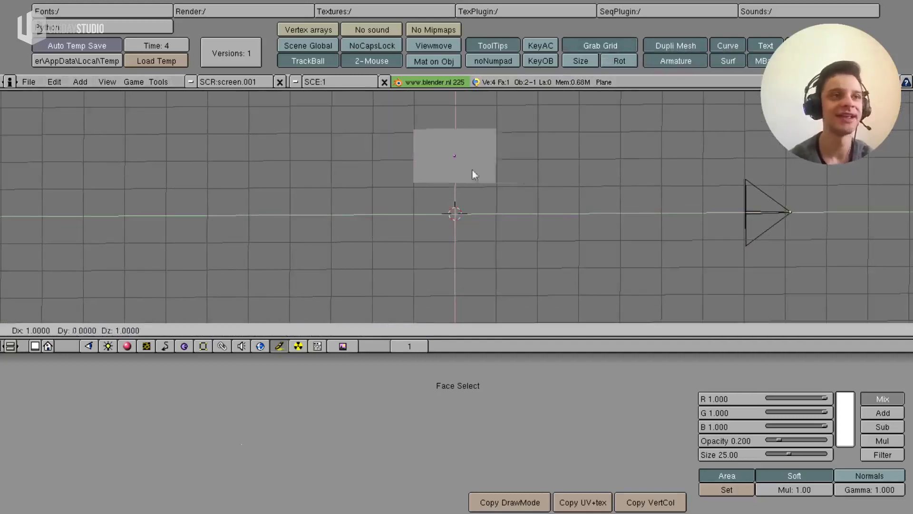
{"action": "left_click", "coordinate": [547, 207]}
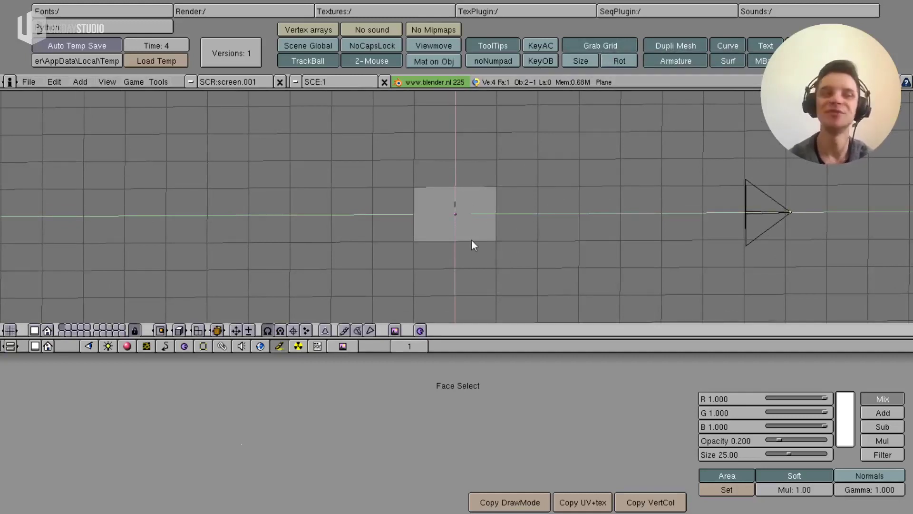
{"action": "left_click", "coordinate": [107, 81]}
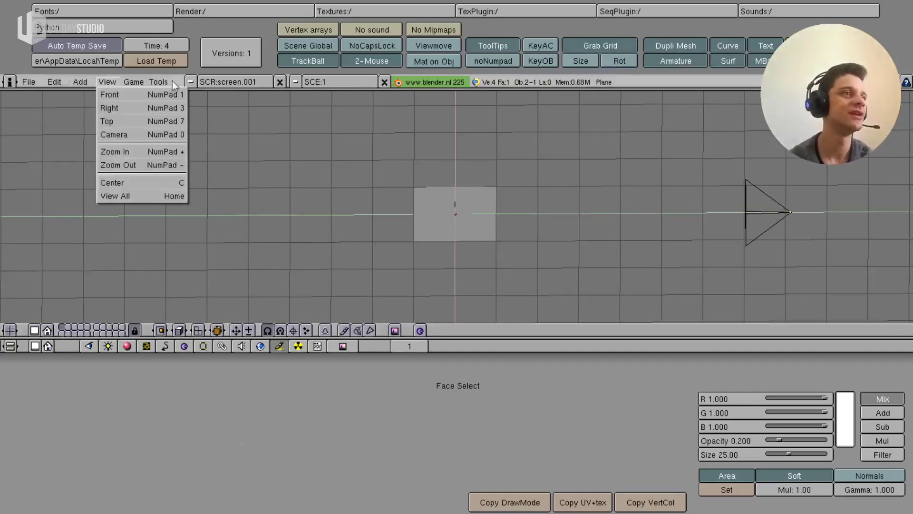
- Browse the Tools, Add, File and Edit menus
{"action": "left_click", "coordinate": [162, 81]}
{"action": "left_click", "coordinate": [79, 82]}
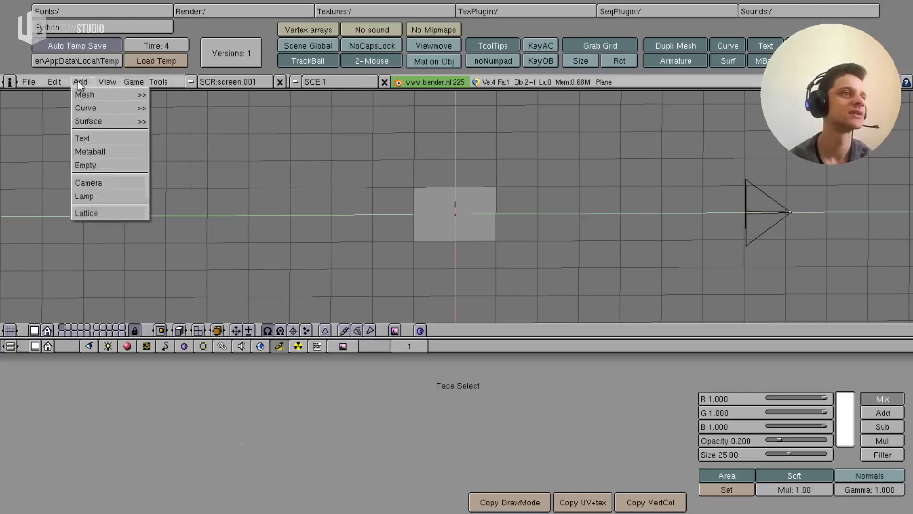
{"action": "left_click", "coordinate": [38, 83]}
{"action": "left_click", "coordinate": [61, 81]}
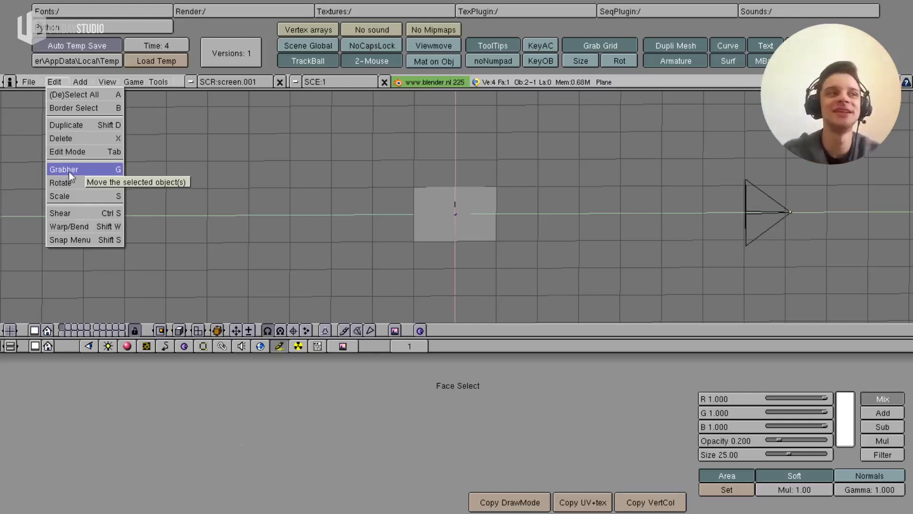
- Try the Grabber and cancel it, then tilt the view and enlarge the 3D viewport
{"action": "left_click", "coordinate": [69, 169]}
{"action": "key", "text": "Escape"}
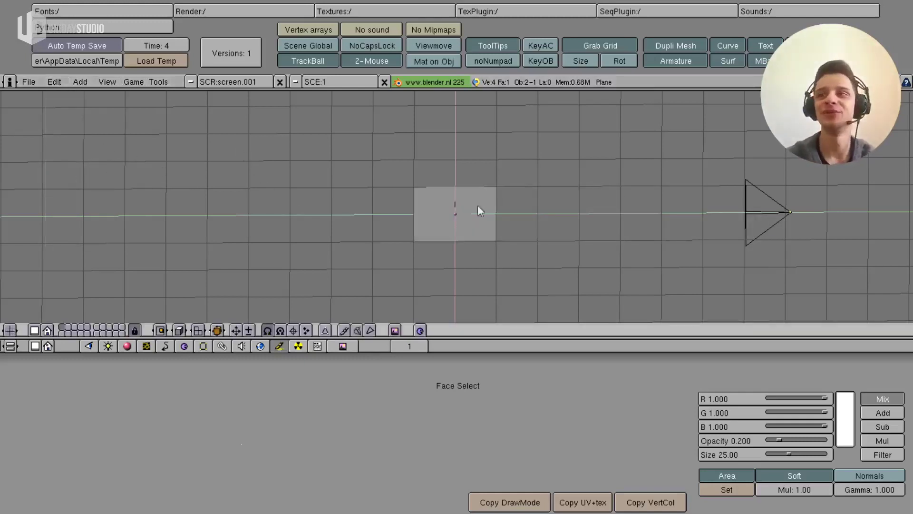
{"action": "middle_click_drag", "start_coordinate": [553, 258], "coordinate": [624, 231]}
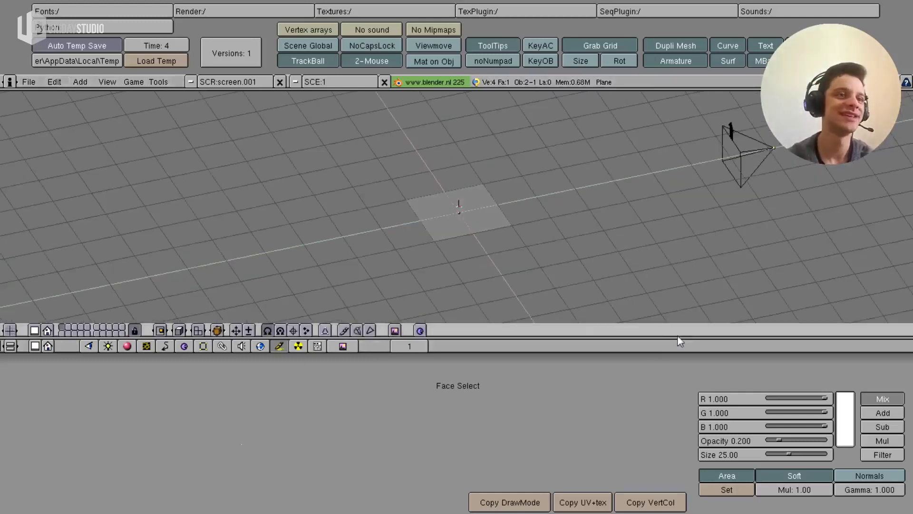
{"action": "left_click_drag", "start_coordinate": [663, 338], "coordinate": [647, 361]}
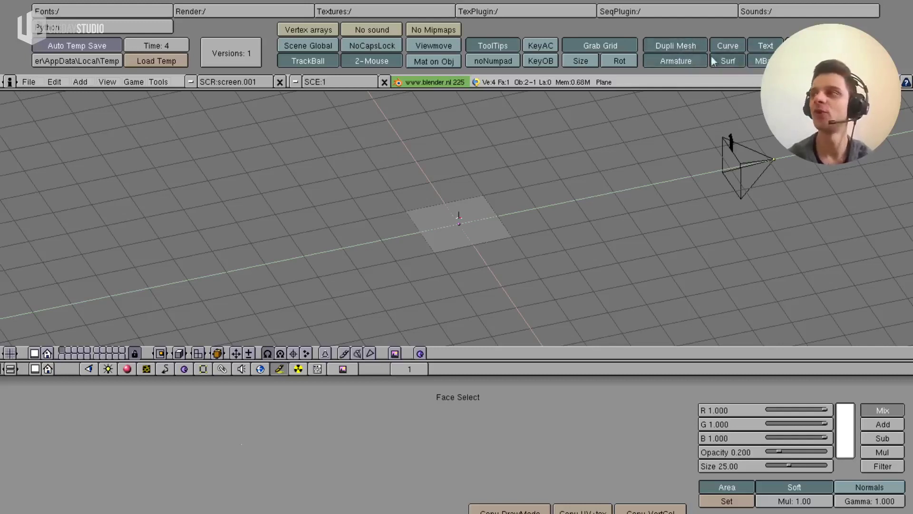
{"action": "mouse_move", "coordinate": [527, 230]}
{"action": "middle_mouse_down"}
{"action": "mouse_move", "coordinate": [506, 238]}
{"action": "mouse_move", "coordinate": [541, 235]}
{"action": "middle_mouse_up"}
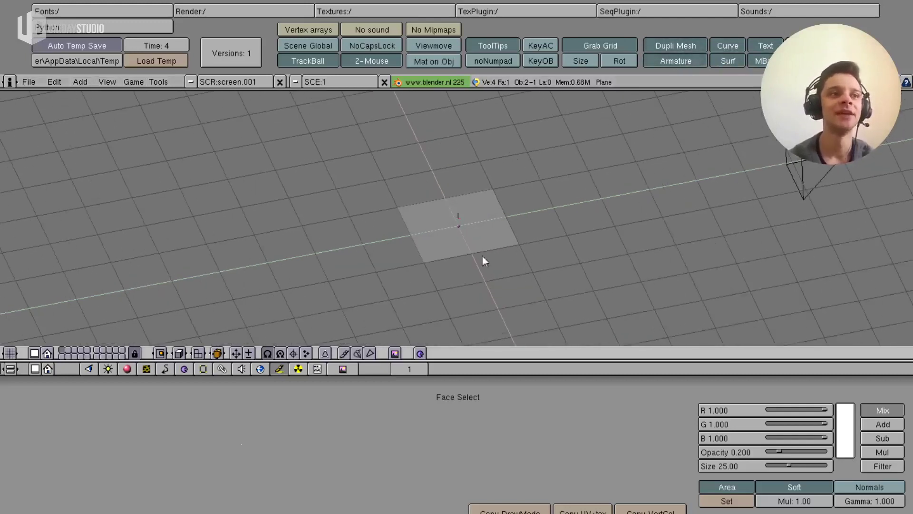
- Duplicate the plane, try a vertex move, delete the copy, and reselect the original in face mode
{"action": "key", "text": "shift+d"}
{"action": "left_click", "coordinate": [626, 215]}
{"action": "key", "text": "Tab"}
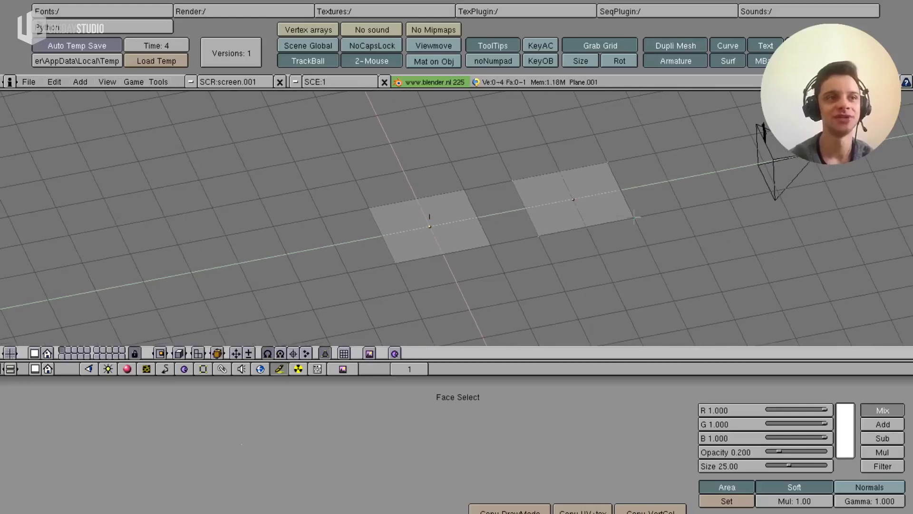
{"action": "key", "text": "g"}
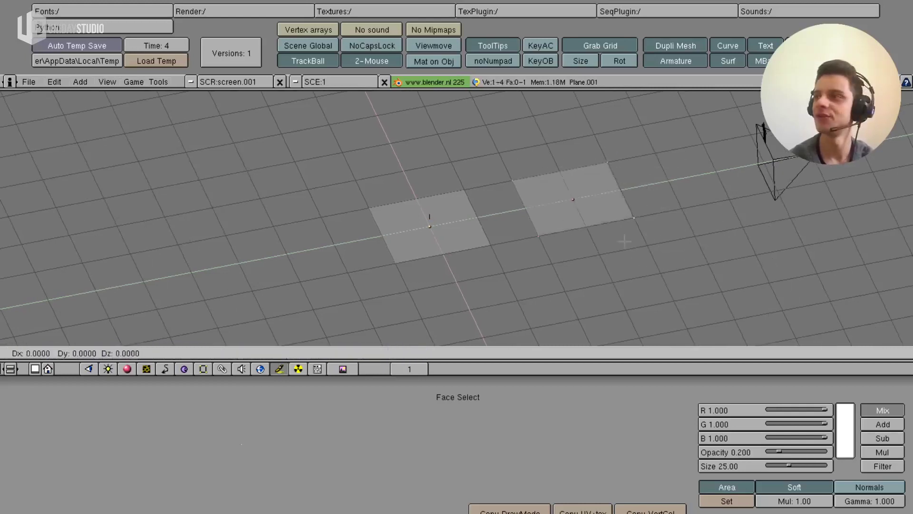
{"action": "key", "text": "Escape"}
{"action": "key", "text": "Tab"}
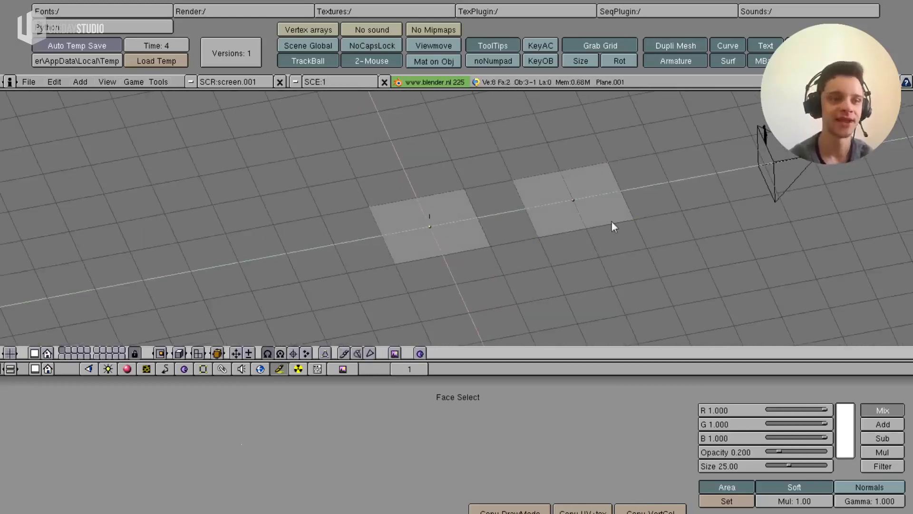
{"action": "key", "text": "x"}
{"action": "left_click", "coordinate": [610, 220]}
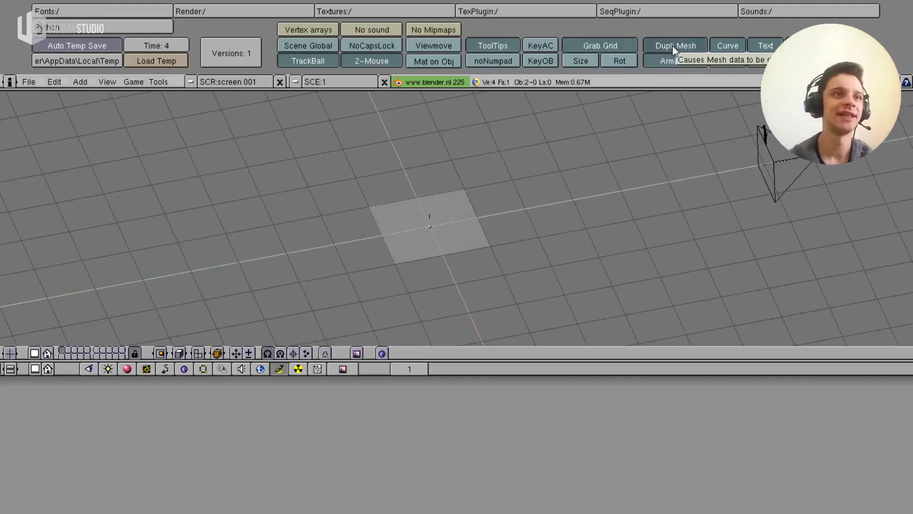
{"action": "right_click", "coordinate": [464, 249]}
{"action": "key", "text": "f"}
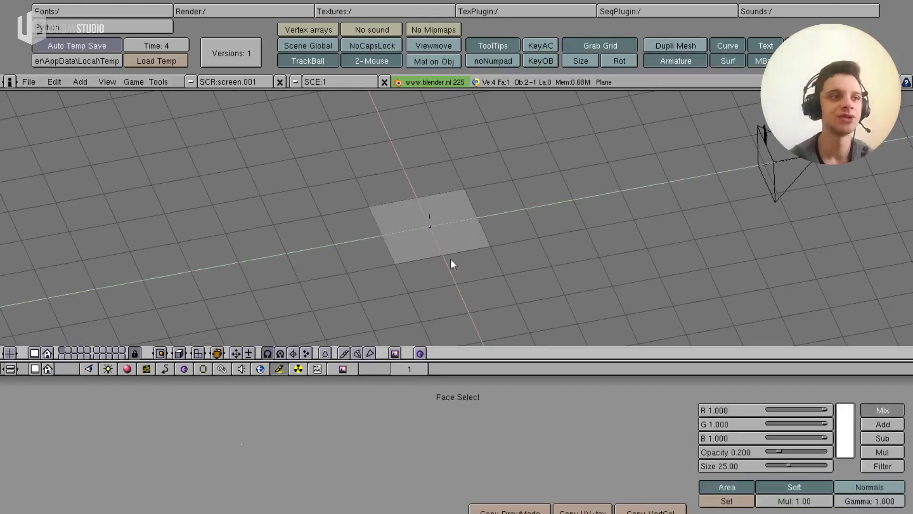
- Duplicate the plane again, select a corner vertex, delete the copy, and expand the preferences area
{"action": "key", "text": "shift+d"}
{"action": "left_click", "coordinate": [589, 241]}
{"action": "key", "text": "Tab"}
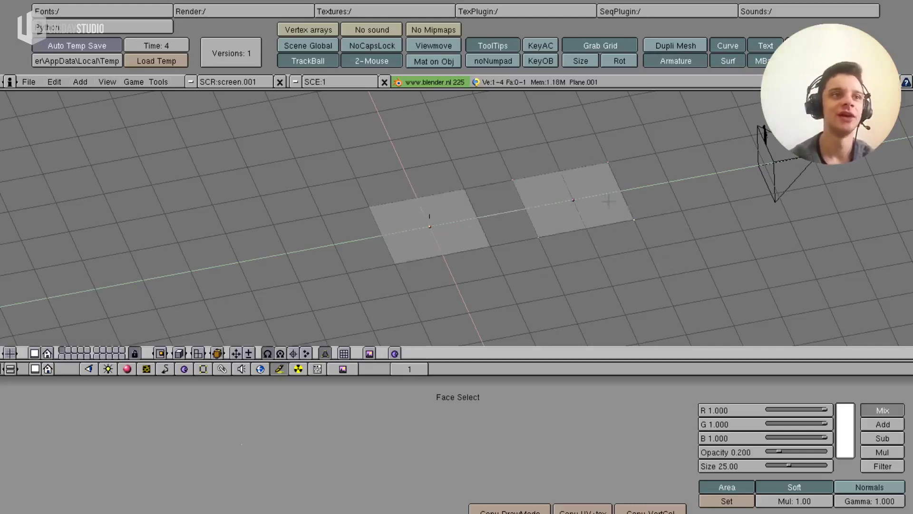
{"action": "middle_click_drag", "start_coordinate": [609, 201], "coordinate": [523, 247]}
{"action": "key", "text": "a"}
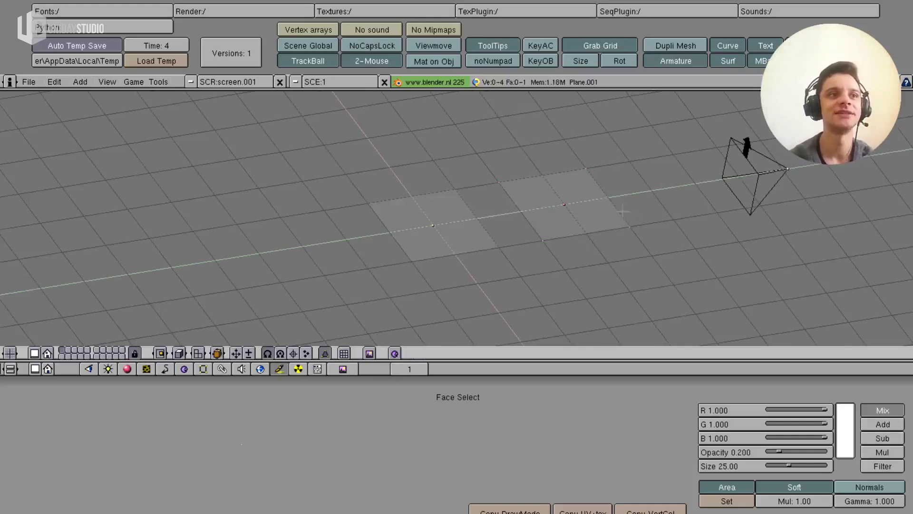
{"action": "right_click", "coordinate": [625, 233]}
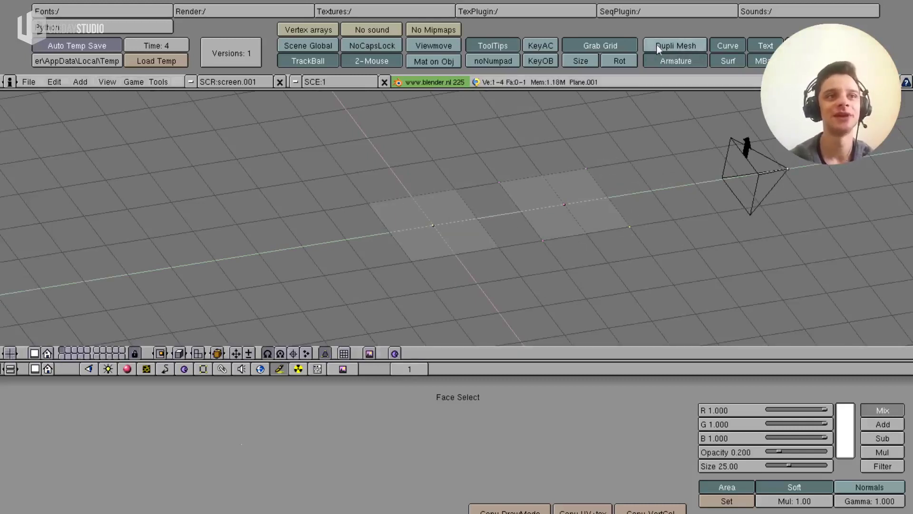
{"action": "middle_click_drag", "start_coordinate": [638, 187], "coordinate": [590, 208]}
{"action": "key", "text": "Tab"}
{"action": "key", "text": "x"}
{"action": "left_click", "coordinate": [590, 208]}
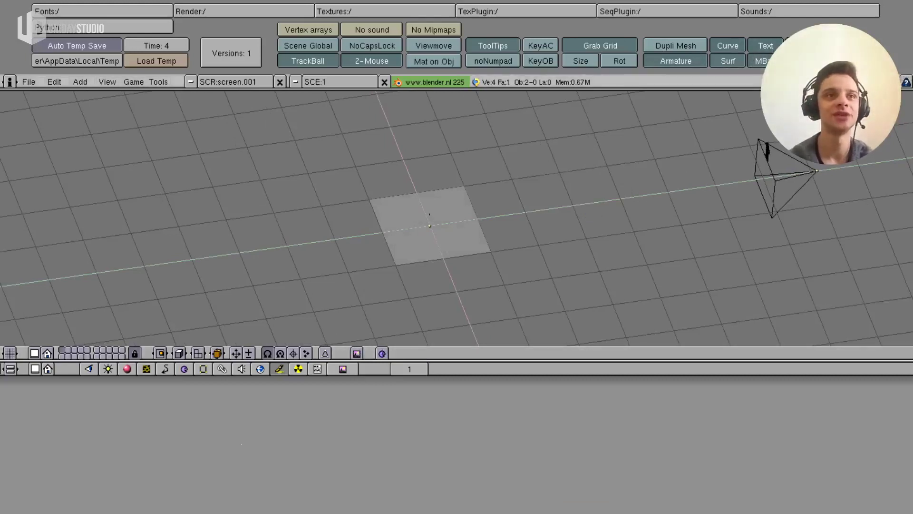
{"action": "left_click_drag", "start_coordinate": [833, 75], "coordinate": [832, 239]}
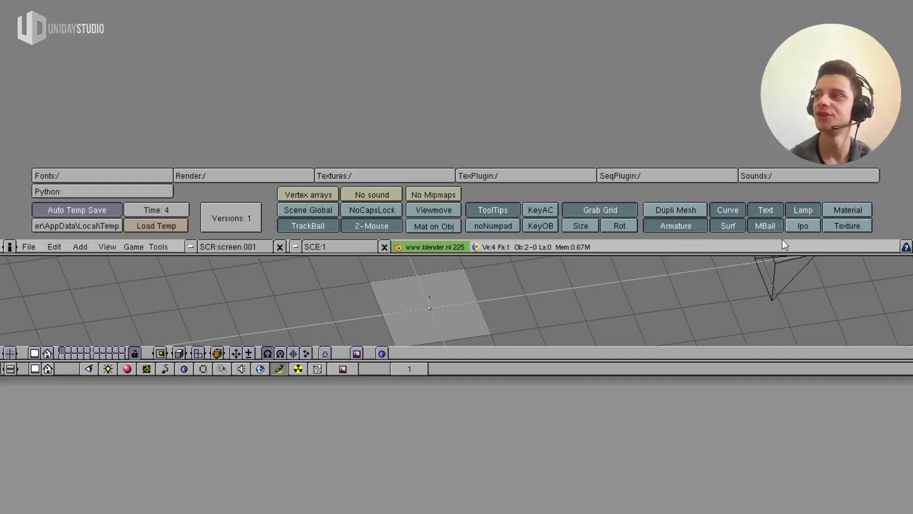
- Drag the preferences border back up to enlarge the viewport, then orbit around the plane
{"action": "mouse_move", "coordinate": [456, 253]}
{"action": "left_mouse_down"}
{"action": "mouse_move", "coordinate": [457, 71]}
{"action": "mouse_move", "coordinate": [457, 97]}
{"action": "left_mouse_up"}
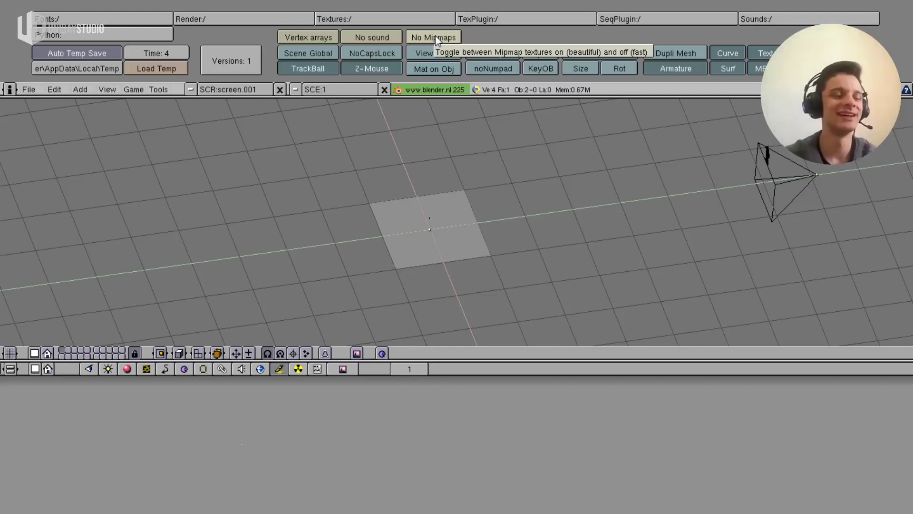
{"action": "mouse_move", "coordinate": [370, 244]}
{"action": "middle_mouse_down"}
{"action": "mouse_move", "coordinate": [434, 241]}
{"action": "mouse_move", "coordinate": [248, 230]}
{"action": "mouse_move", "coordinate": [418, 277]}
{"action": "mouse_move", "coordinate": [628, 286]}
{"action": "middle_mouse_up"}
- Zoom in, select the camera, and check the scene through the camera view
{"action": "scroll", "coordinate": [689, 258], "scroll_direction": "up", "scroll_amount": 2}
{"action": "mouse_move", "coordinate": [689, 259]}
{"action": "middle_mouse_down"}
{"action": "mouse_move", "coordinate": [595, 199]}
{"action": "mouse_move", "coordinate": [672, 159]}
{"action": "mouse_move", "coordinate": [612, 211]}
{"action": "middle_mouse_up"}
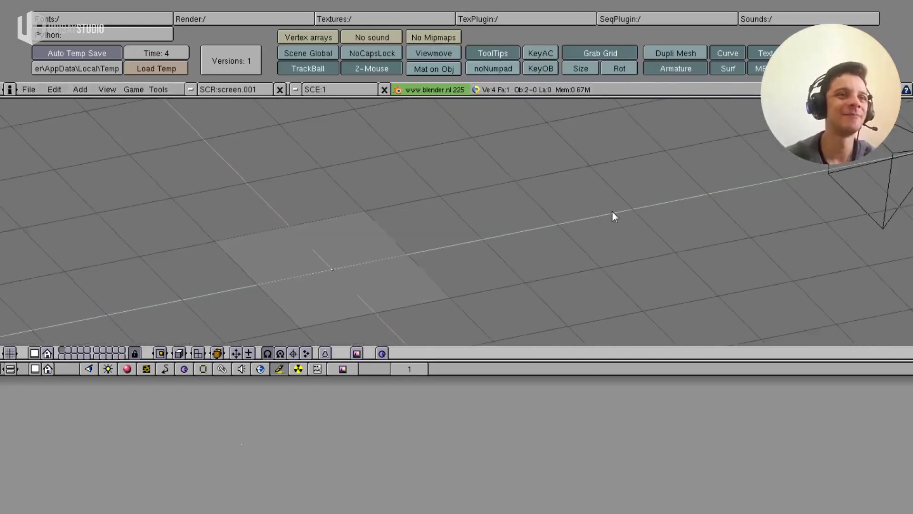
{"action": "right_click", "coordinate": [809, 232]}
{"action": "key", "text": "KP_0"}
{"action": "mouse_move", "coordinate": [818, 181]}
{"action": "middle_mouse_down"}
{"action": "mouse_move", "coordinate": [575, 301]}
{"action": "mouse_move", "coordinate": [744, 302]}
{"action": "mouse_move", "coordinate": [655, 194]}
{"action": "mouse_move", "coordinate": [699, 281]}
{"action": "mouse_move", "coordinate": [704, 312]}
{"action": "mouse_move", "coordinate": [703, 257]}
{"action": "mouse_move", "coordinate": [755, 230]}
{"action": "mouse_move", "coordinate": [757, 245]}
{"action": "middle_mouse_up"}
- Rotate the camera about its X axis and recheck the camera view
{"action": "key", "text": "g"}
{"action": "key", "text": "z"}
{"action": "key", "text": "r"}
{"action": "key", "text": "x"}
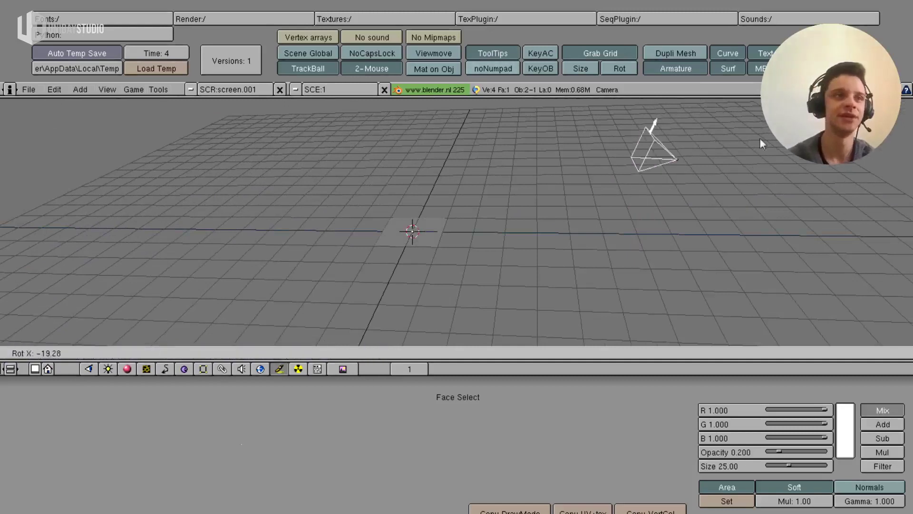
{"action": "left_click", "coordinate": [749, 193]}
{"action": "mouse_move", "coordinate": [750, 192]}
{"action": "middle_mouse_down"}
{"action": "mouse_move", "coordinate": [760, 210]}
{"action": "mouse_move", "coordinate": [635, 235]}
{"action": "middle_mouse_up"}
{"action": "key", "text": "KP_0"}
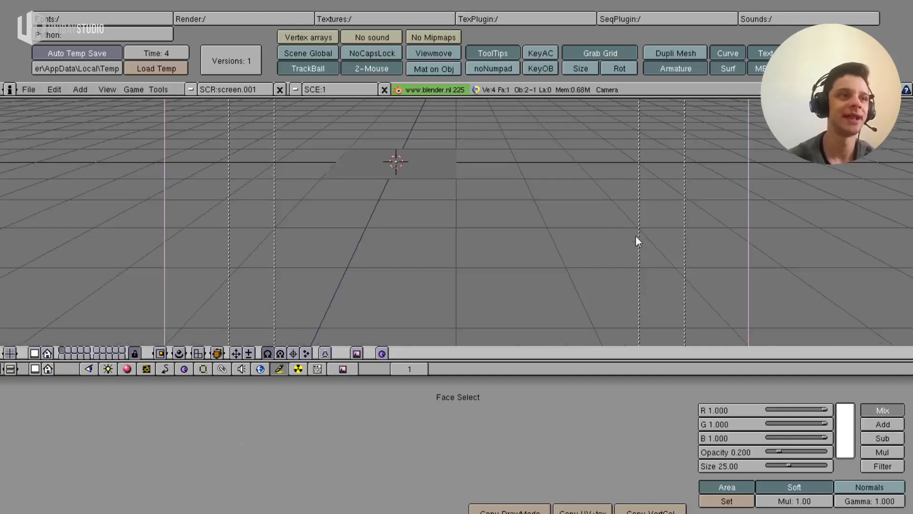
- Move the camera along Z and reposition it, then orbit out of camera view
{"action": "key", "text": "g"}
{"action": "key", "text": "z"}
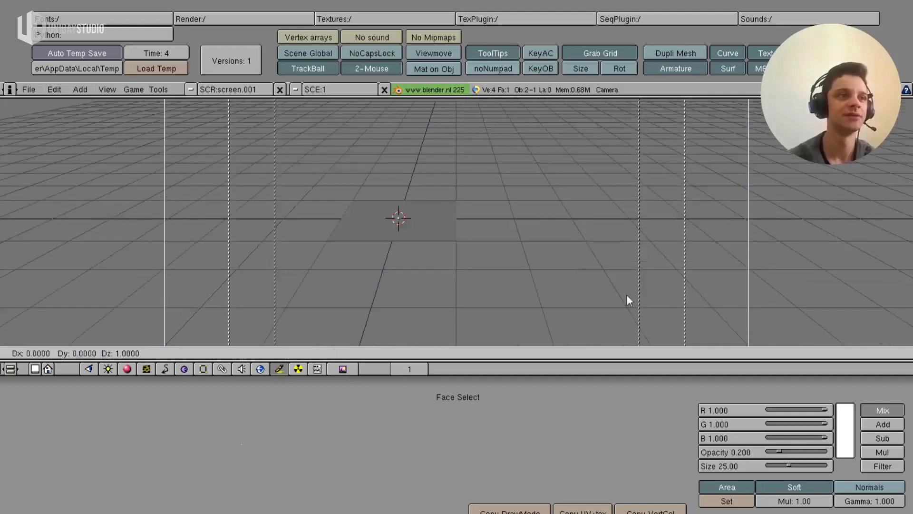
{"action": "left_click", "coordinate": [718, 295]}
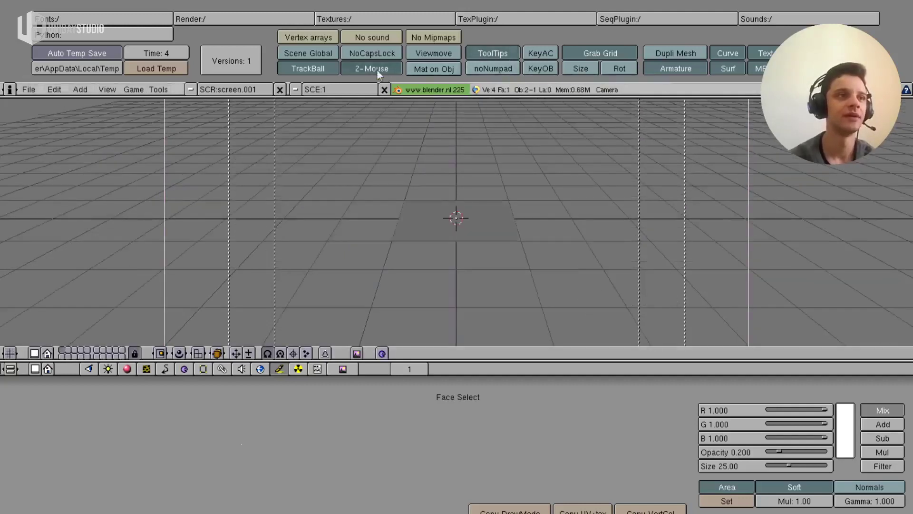
{"action": "key", "text": "g"}
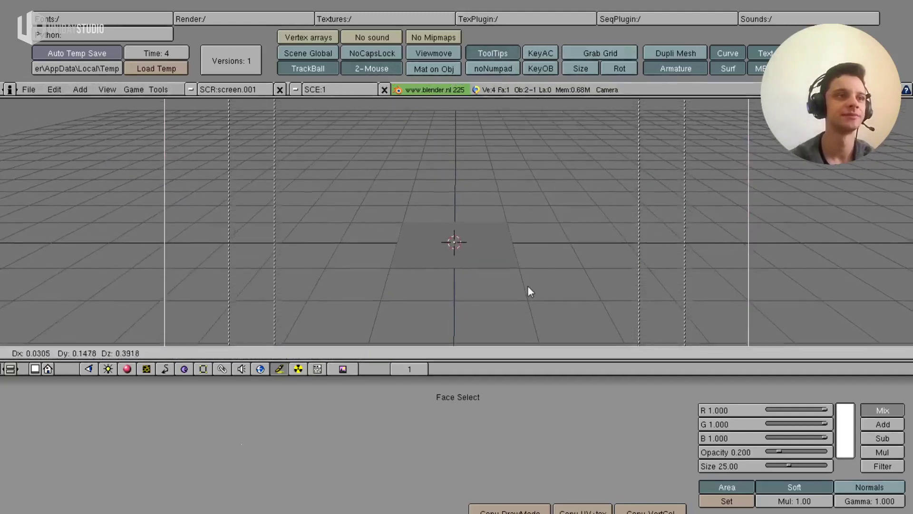
{"action": "left_click", "coordinate": [551, 280]}
{"action": "mouse_move", "coordinate": [452, 257]}
{"action": "middle_mouse_down"}
{"action": "mouse_move", "coordinate": [580, 241]}
{"action": "mouse_move", "coordinate": [316, 200]}
{"action": "mouse_move", "coordinate": [468, 304]}
{"action": "mouse_move", "coordinate": [447, 227]}
{"action": "mouse_move", "coordinate": [643, 201]}
{"action": "mouse_move", "coordinate": [657, 275]}
{"action": "mouse_move", "coordinate": [510, 247]}
{"action": "mouse_move", "coordinate": [552, 241]}
{"action": "middle_mouse_up"}
- Select the plane, enlarge the viewport, and split the 3D view vertically down the middle
{"action": "right_click", "coordinate": [446, 227]}
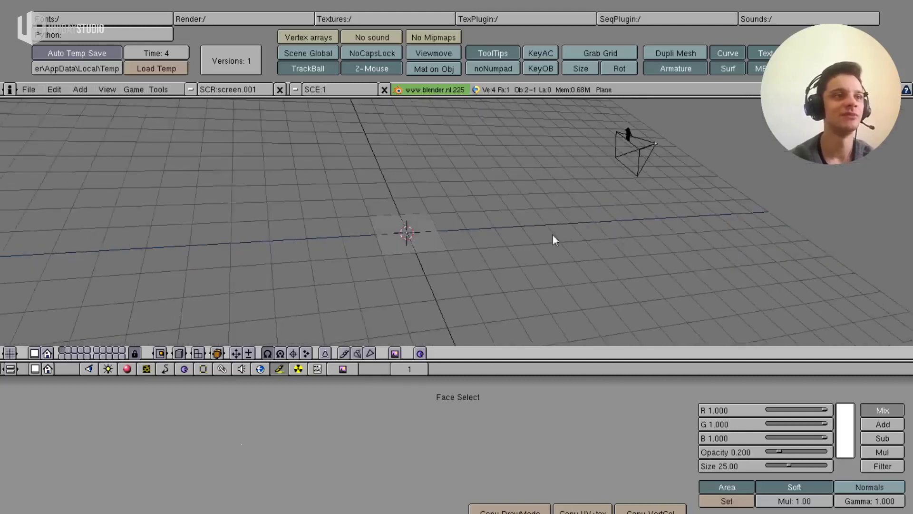
{"action": "left_click_drag", "start_coordinate": [657, 359], "coordinate": [656, 394]}
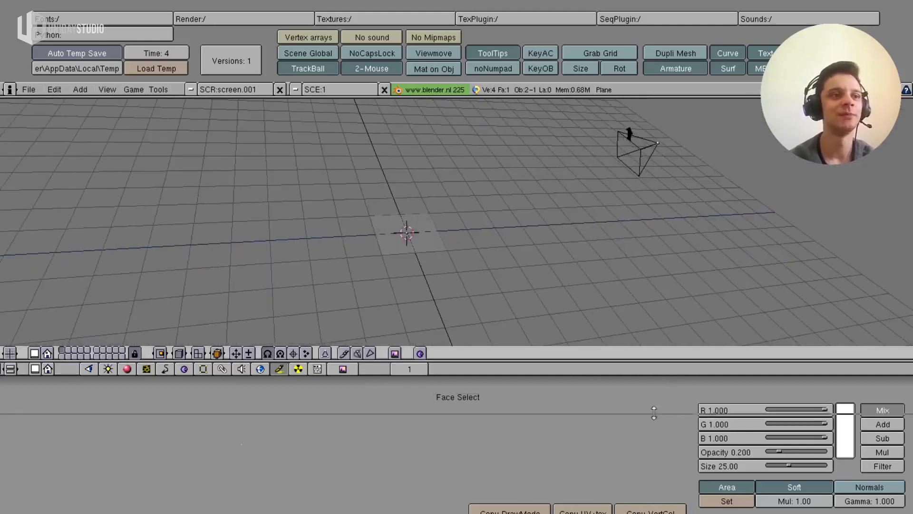
{"action": "middle_click_drag", "start_coordinate": [538, 244], "coordinate": [424, 251]}
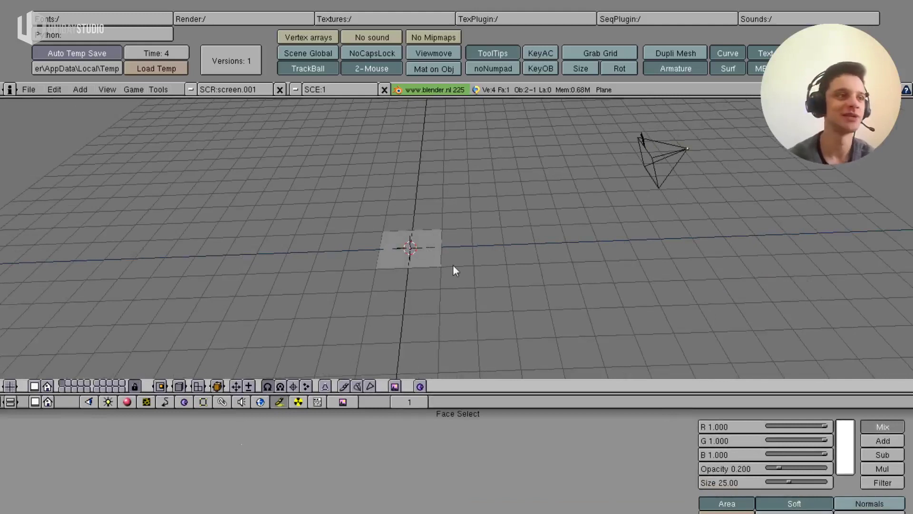
{"action": "left_click", "coordinate": [560, 98]}
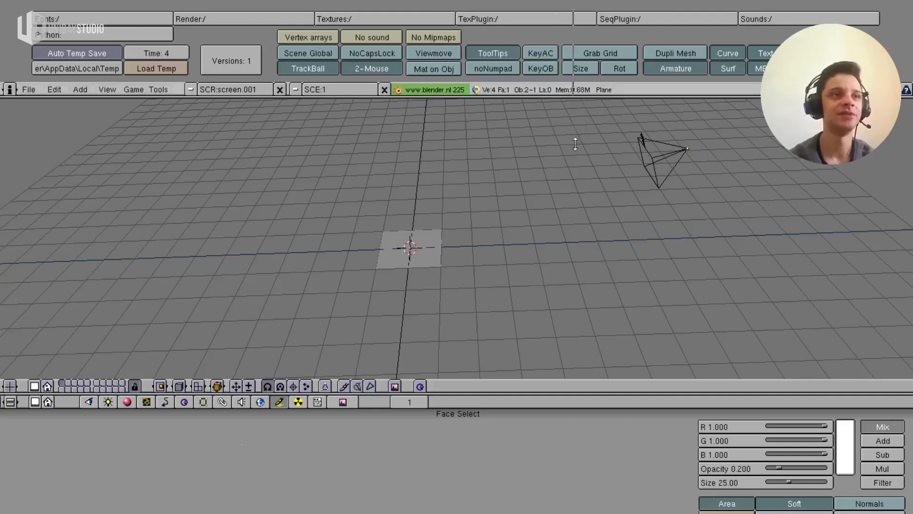
{"action": "left_click", "coordinate": [577, 102]}
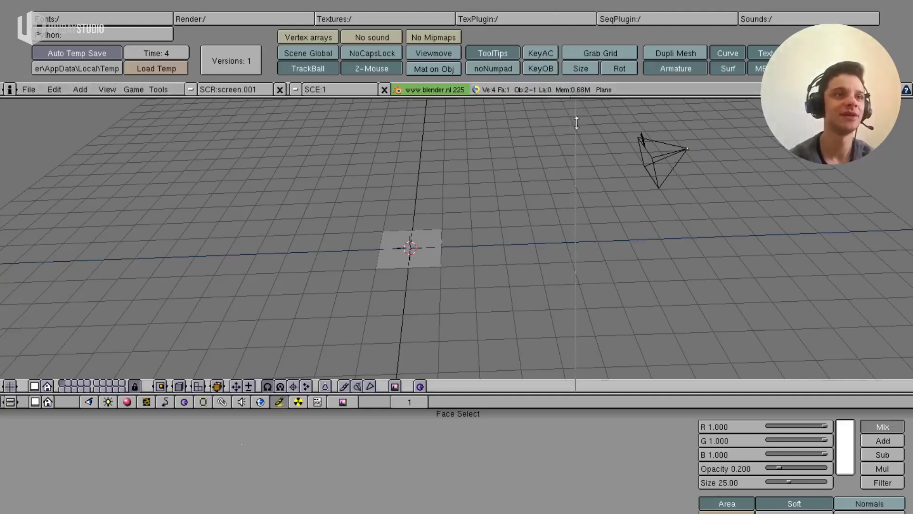
{"action": "left_click", "coordinate": [550, 144]}
{"action": "left_click", "coordinate": [562, 386]}
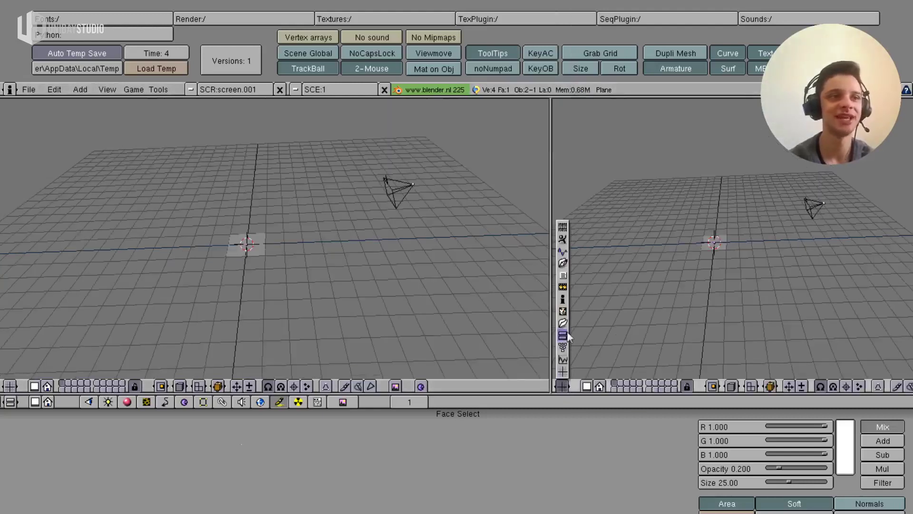
- Make the right view an Image Window, then orbit the left view and toggle the plane's edit mode
{"action": "left_click", "coordinate": [562, 311]}
{"action": "mouse_move", "coordinate": [339, 321]}
{"action": "middle_mouse_down"}
{"action": "mouse_move", "coordinate": [246, 251]}
{"action": "mouse_move", "coordinate": [195, 260]}
{"action": "middle_mouse_up"}
{"action": "mouse_move", "coordinate": [262, 250]}
{"action": "middle_mouse_down"}
{"action": "mouse_move", "coordinate": [280, 234]}
{"action": "mouse_move", "coordinate": [295, 291]}
{"action": "mouse_move", "coordinate": [317, 225]}
{"action": "mouse_move", "coordinate": [288, 222]}
{"action": "mouse_move", "coordinate": [258, 245]}
{"action": "middle_mouse_up"}
{"action": "key", "text": "Tab"}
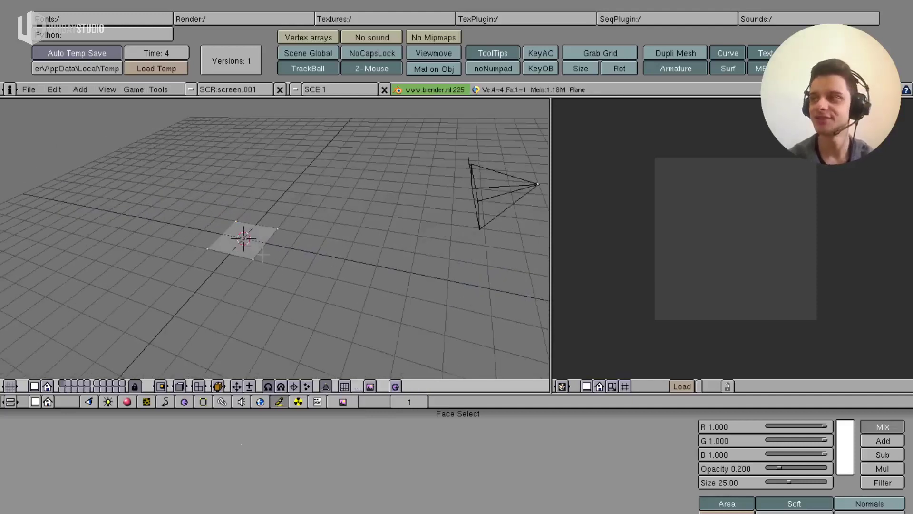
{"action": "key", "text": "f"}
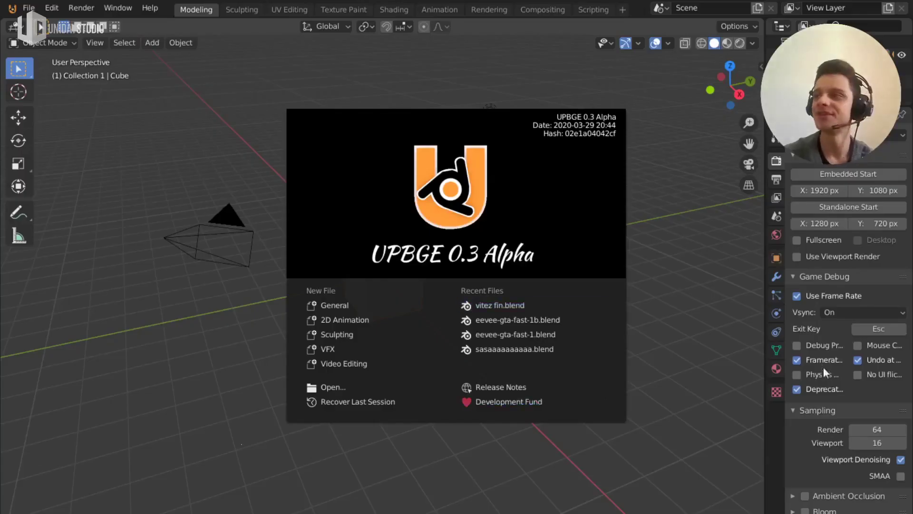
{"action": "left_click", "coordinate": [707, 324]}
{"action": "mouse_move", "coordinate": [755, 386]}
{"action": "middle_mouse_down"}
{"action": "mouse_move", "coordinate": [572, 422]}
{"action": "mouse_move", "coordinate": [335, 393]}
{"action": "mouse_move", "coordinate": [459, 259]}
{"action": "mouse_move", "coordinate": [332, 379]}
{"action": "mouse_move", "coordinate": [416, 261]}
{"action": "mouse_move", "coordinate": [425, 282]}
{"action": "middle_mouse_up"}
{"action": "key", "text": "s"}
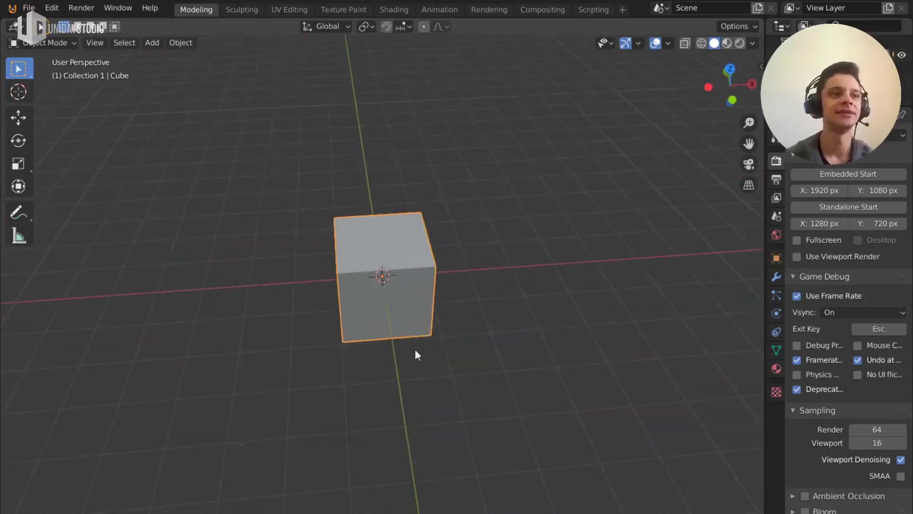
{"action": "key", "text": "Tab"}
{"action": "left_click", "coordinate": [439, 258]}
{"action": "mouse_move", "coordinate": [439, 258]}
{"action": "middle_mouse_down"}
{"action": "mouse_move", "coordinate": [521, 292]}
{"action": "mouse_move", "coordinate": [523, 247]}
{"action": "middle_mouse_up"}
{"action": "key", "text": "g"}
{"action": "key", "text": "Escape"}
{"action": "key", "text": "ctrl+Tab"}
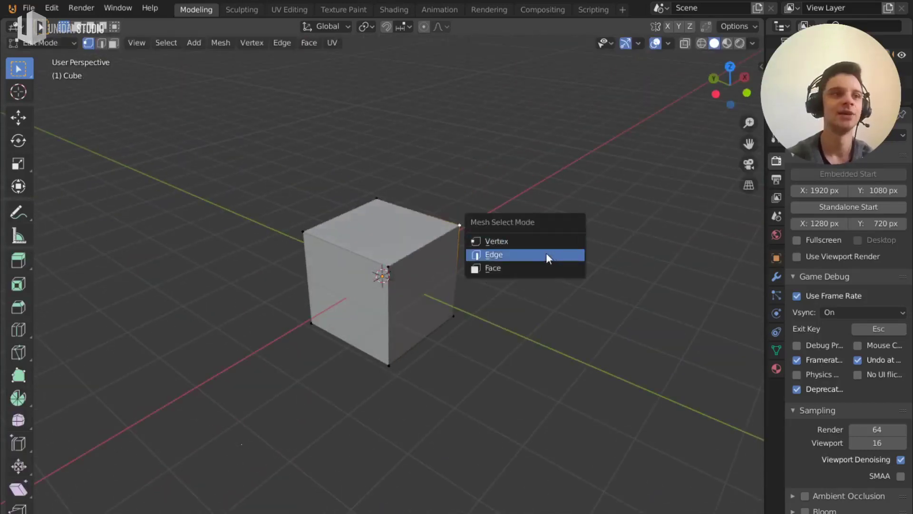
{"action": "left_click", "coordinate": [545, 254]}
{"action": "left_click", "coordinate": [453, 236]}
{"action": "key", "text": "g"}
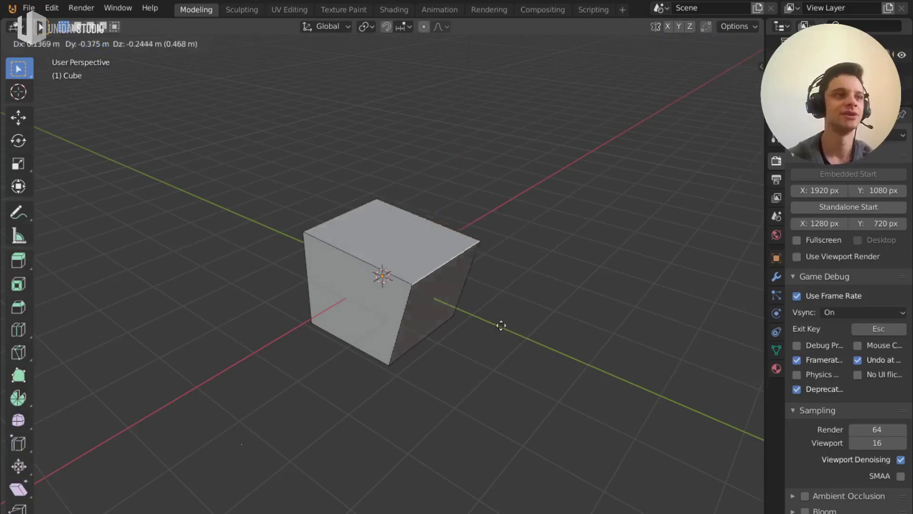
{"action": "key", "text": "Escape"}
{"action": "middle_click_drag", "start_coordinate": [455, 248], "coordinate": [486, 267]}
{"action": "key", "text": "g"}
{"action": "key", "text": "Escape"}
{"action": "key", "text": "ctrl+Tab"}
{"action": "left_click", "coordinate": [449, 284]}
{"action": "left_click", "coordinate": [432, 299]}
{"action": "key", "text": "r"}
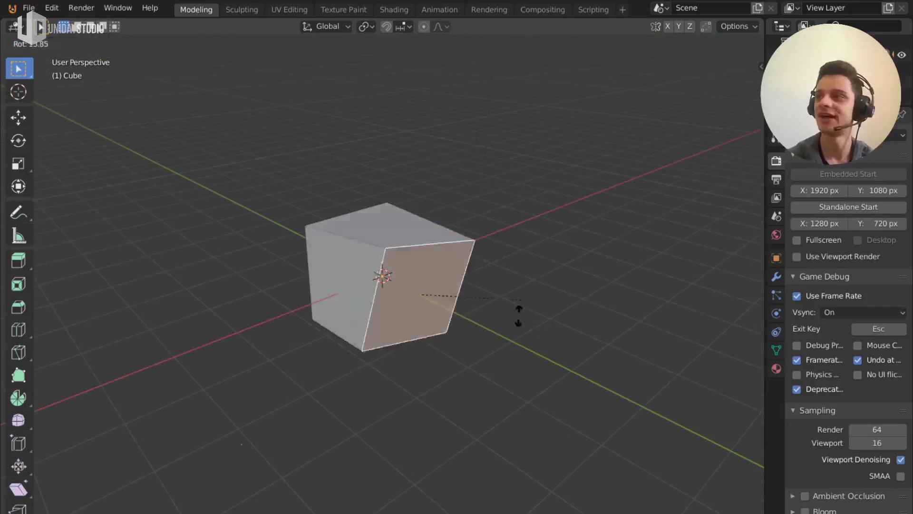
{"action": "key", "text": "Escape"}
{"action": "left_click", "coordinate": [362, 250]}
{"action": "middle_click_drag", "start_coordinate": [363, 250], "coordinate": [491, 298]}
{"action": "key", "text": "r"}
{"action": "key", "text": "Escape"}
{"action": "mouse_move", "coordinate": [432, 346]}
{"action": "middle_mouse_down"}
{"action": "mouse_move", "coordinate": [530, 293]}
{"action": "mouse_move", "coordinate": [515, 386]}
{"action": "mouse_move", "coordinate": [480, 378]}
{"action": "middle_mouse_up"}
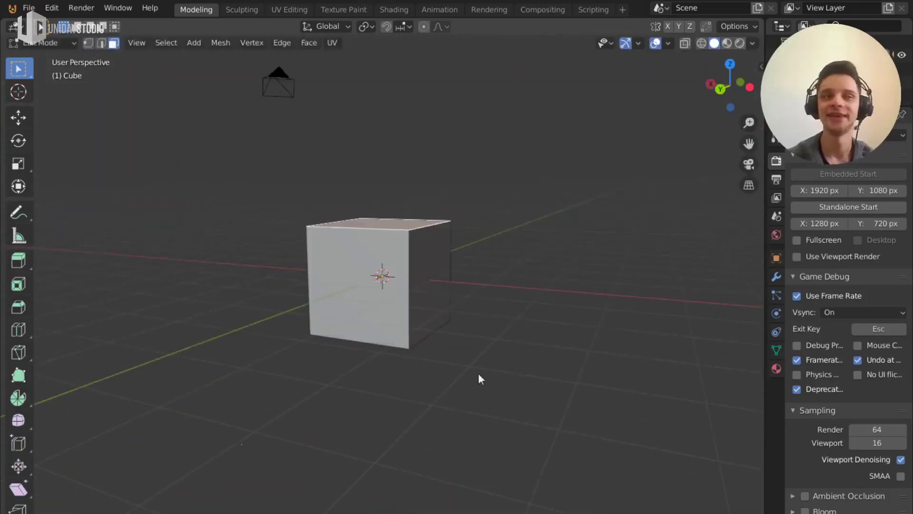
{"action": "key", "text": "Tab"}
{"action": "middle_click_drag", "start_coordinate": [333, 290], "coordinate": [500, 460]}
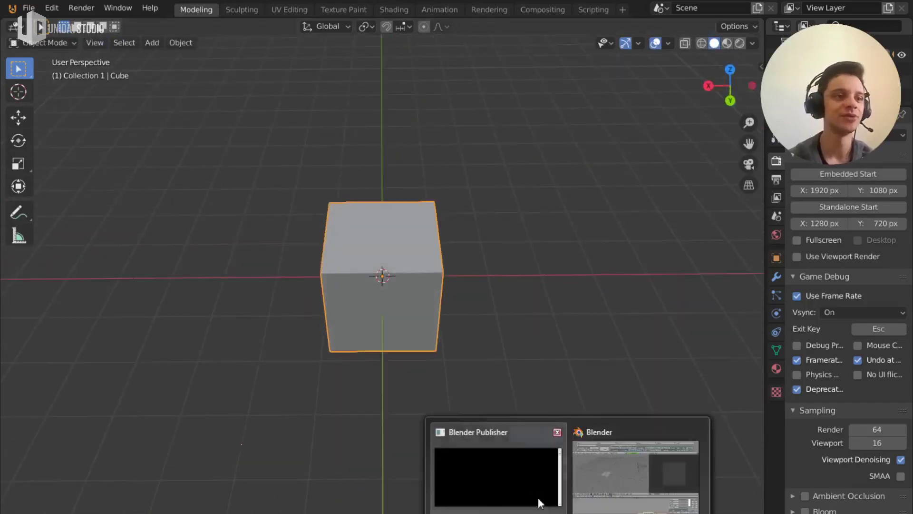
{"action": "left_click", "coordinate": [520, 474]}
{"action": "left_click_drag", "start_coordinate": [330, 89], "coordinate": [444, 81]}
{"action": "key", "text": "Escape"}
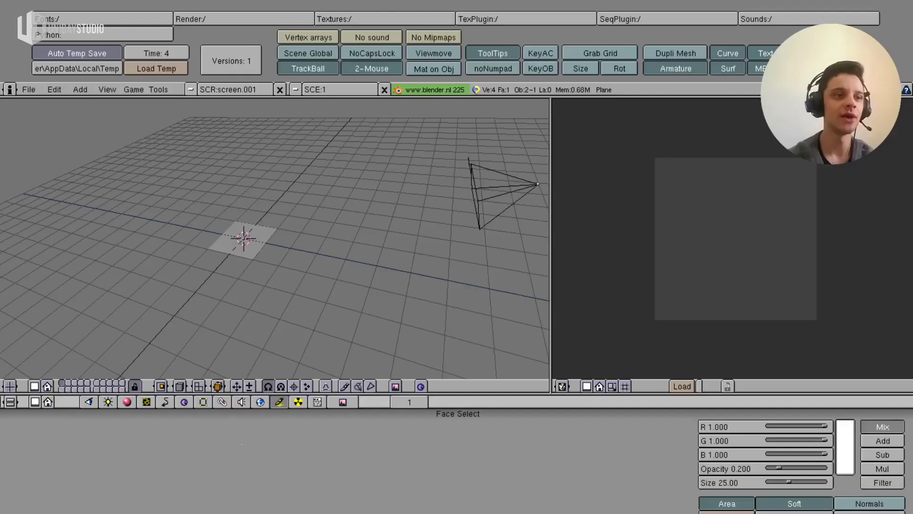
{"action": "middle_click_drag", "start_coordinate": [381, 262], "coordinate": [355, 264]}
{"action": "mouse_move", "coordinate": [216, 241]}
{"action": "middle_mouse_down"}
{"action": "mouse_move", "coordinate": [382, 183]}
{"action": "mouse_move", "coordinate": [271, 210]}
{"action": "middle_mouse_up"}
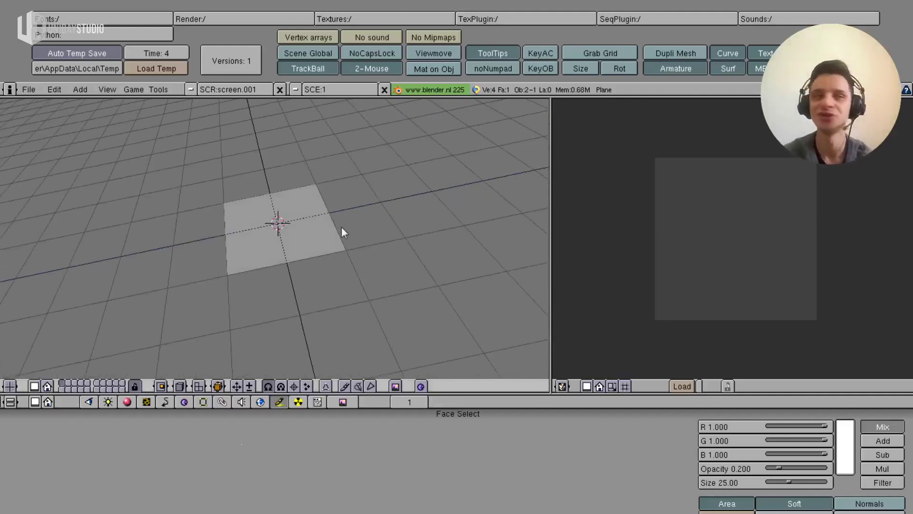
- Select the plane's bottom-right corner vertex and try moving it, cancelling the move
{"action": "key", "text": "f"}
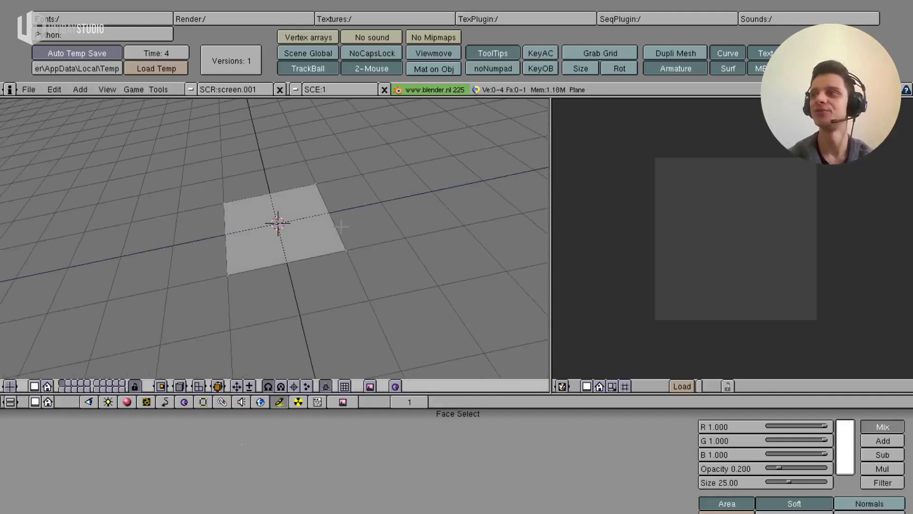
{"action": "key", "text": "f"}
{"action": "key", "text": "f"}
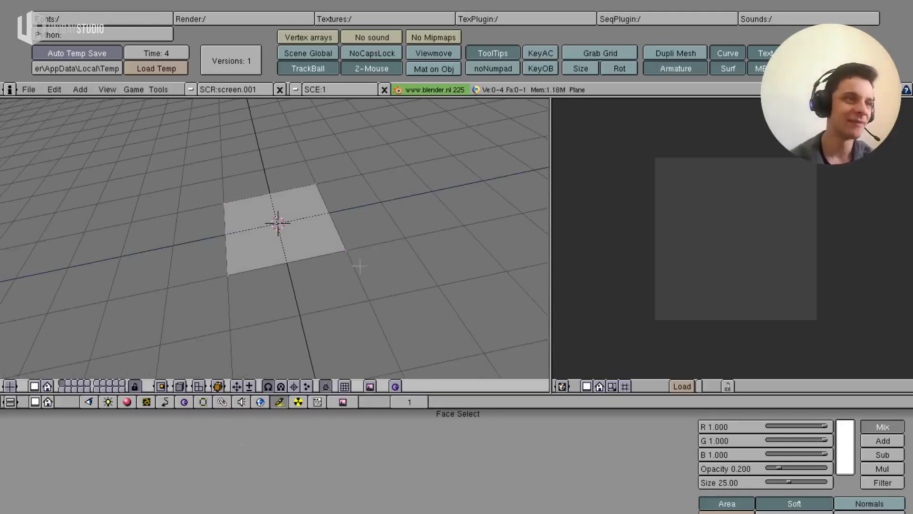
{"action": "right_click", "coordinate": [346, 250]}
{"action": "key", "text": "g"}
{"action": "key", "text": "Escape"}
{"action": "key", "text": "g"}
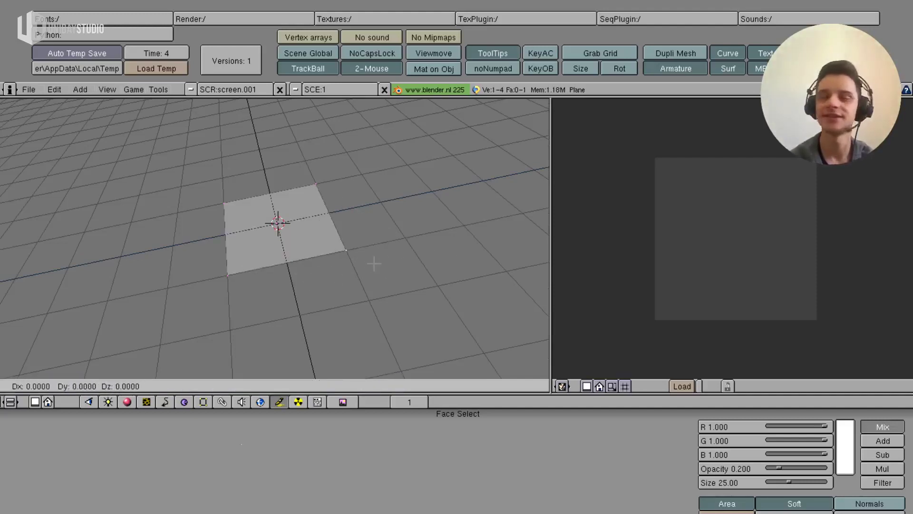
{"action": "key", "text": "Escape"}
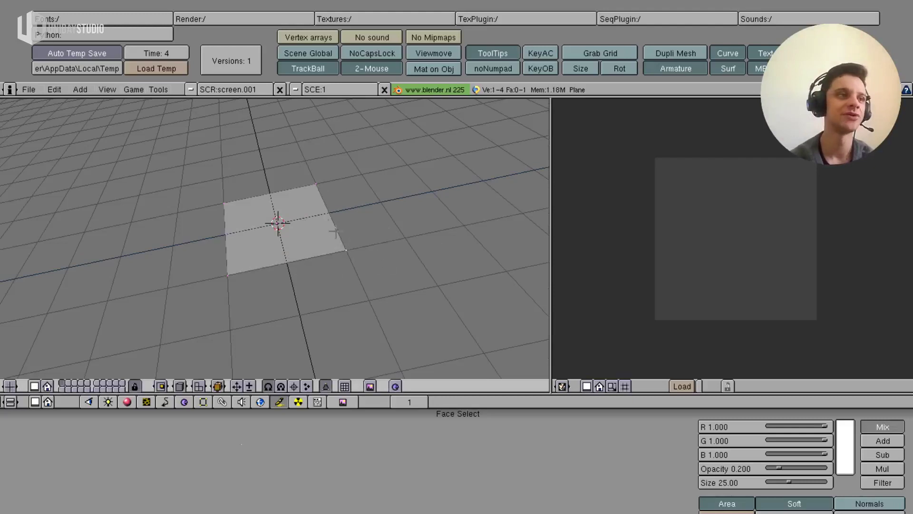
- Scale the whole plane up twice, first to 2.7 times, then larger
{"action": "key", "text": "s"}
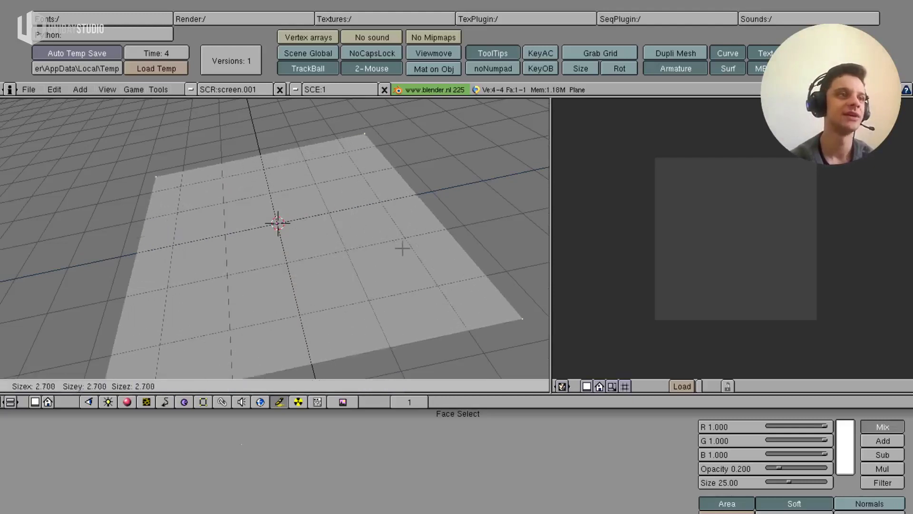
{"action": "left_click", "coordinate": [416, 249]}
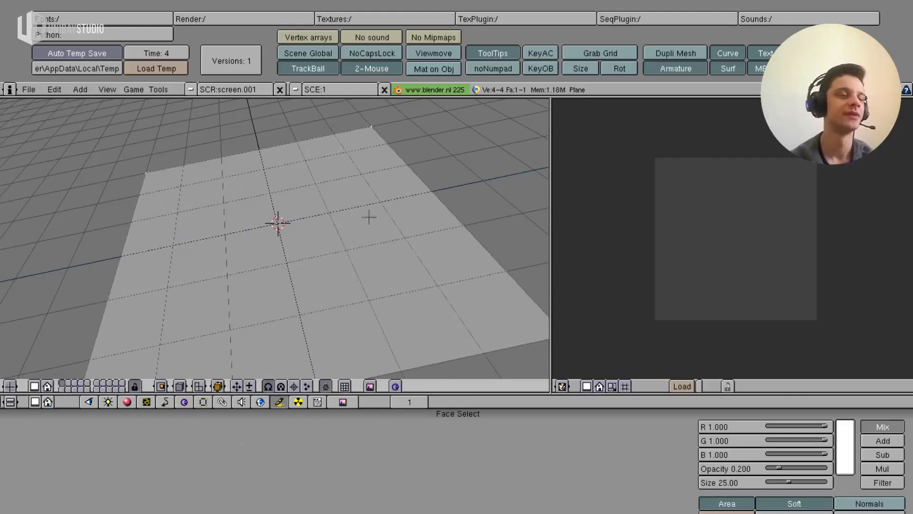
{"action": "scroll", "coordinate": [369, 217], "scroll_direction": "down", "scroll_amount": 2}
{"action": "scroll", "coordinate": [375, 233], "scroll_direction": "down", "scroll_amount": 2}
{"action": "key", "text": "s"}
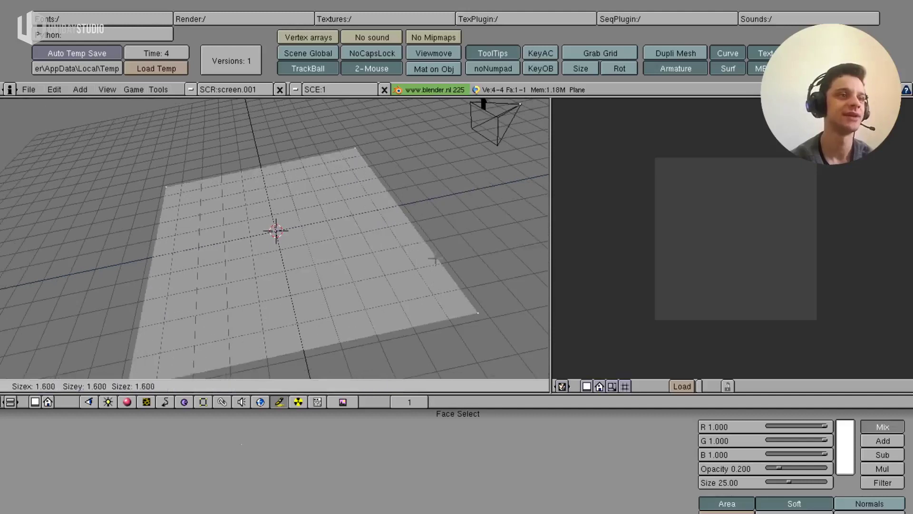
{"action": "left_click", "coordinate": [464, 261]}
{"action": "mouse_move", "coordinate": [467, 265]}
{"action": "middle_mouse_down"}
{"action": "mouse_move", "coordinate": [418, 284]}
{"action": "mouse_move", "coordinate": [471, 173]}
{"action": "middle_mouse_up"}
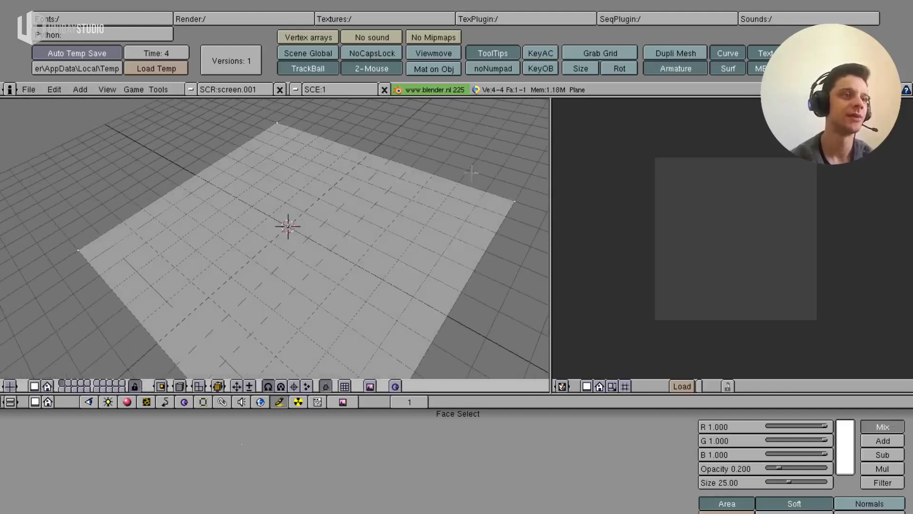
- Subdivide the plane twice with the W specials menu, giving 16 faces
{"action": "key", "text": "w"}
{"action": "left_click", "coordinate": [461, 167]}
{"action": "mouse_move", "coordinate": [366, 235]}
{"action": "middle_mouse_down"}
{"action": "mouse_move", "coordinate": [333, 214]}
{"action": "mouse_move", "coordinate": [283, 221]}
{"action": "mouse_move", "coordinate": [267, 257]}
{"action": "middle_mouse_up"}
{"action": "key", "text": "w"}
{"action": "left_click", "coordinate": [418, 211]}
- Box-select a patch of faces on the plane and extrude them
{"action": "mouse_move", "coordinate": [228, 230]}
{"action": "middle_mouse_down"}
{"action": "mouse_move", "coordinate": [235, 259]}
{"action": "mouse_move", "coordinate": [212, 266]}
{"action": "middle_mouse_up"}
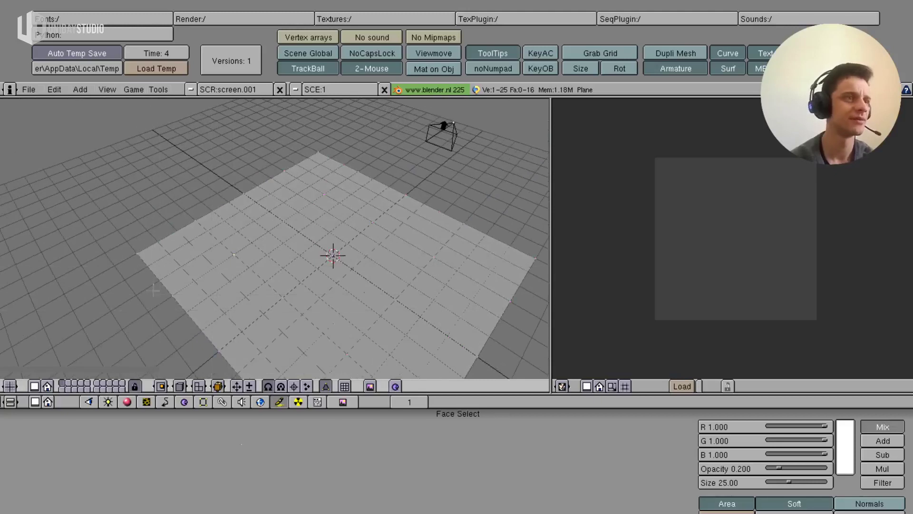
{"action": "left_click_drag", "start_coordinate": [288, 254], "coordinate": [234, 206]}
{"action": "middle_click_drag", "start_coordinate": [201, 188], "coordinate": [310, 230]}
{"action": "key", "text": "e"}
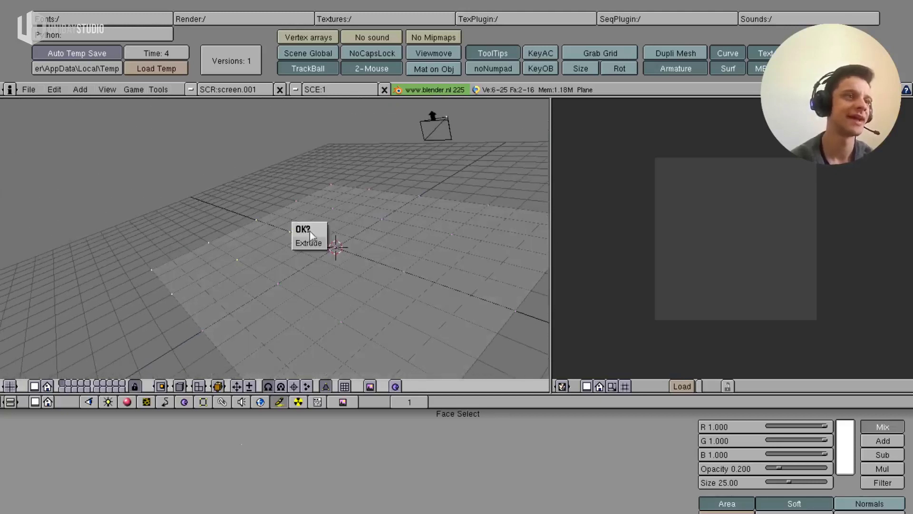
{"action": "left_click", "coordinate": [310, 245]}
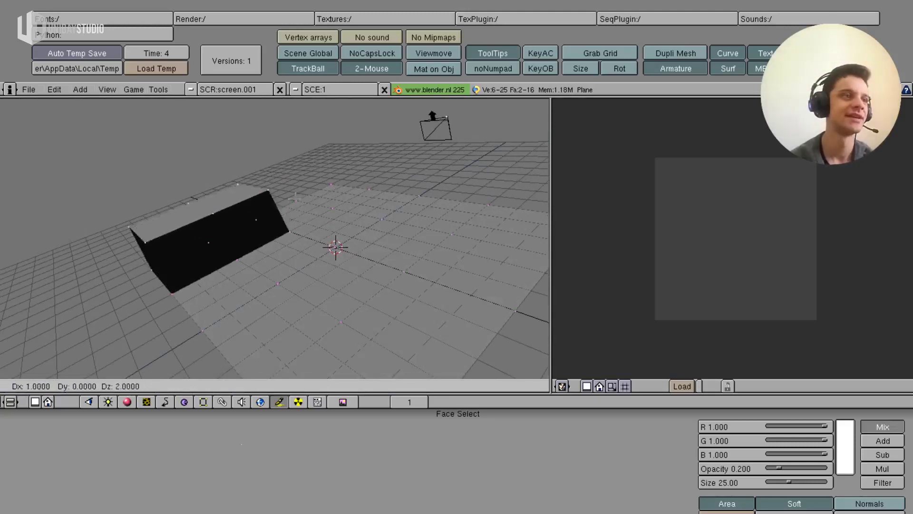
{"action": "key", "text": "Escape"}
- Lift the extruded faces 2 units upward into a raised box
{"action": "key", "text": "g"}
{"action": "mouse_move", "coordinate": [266, 229]}
{"action": "middle_mouse_down"}
{"action": "mouse_move", "coordinate": [281, 216]}
{"action": "mouse_move", "coordinate": [322, 301]}
{"action": "mouse_move", "coordinate": [300, 312]}
{"action": "middle_mouse_up"}
{"action": "key", "text": "Escape"}
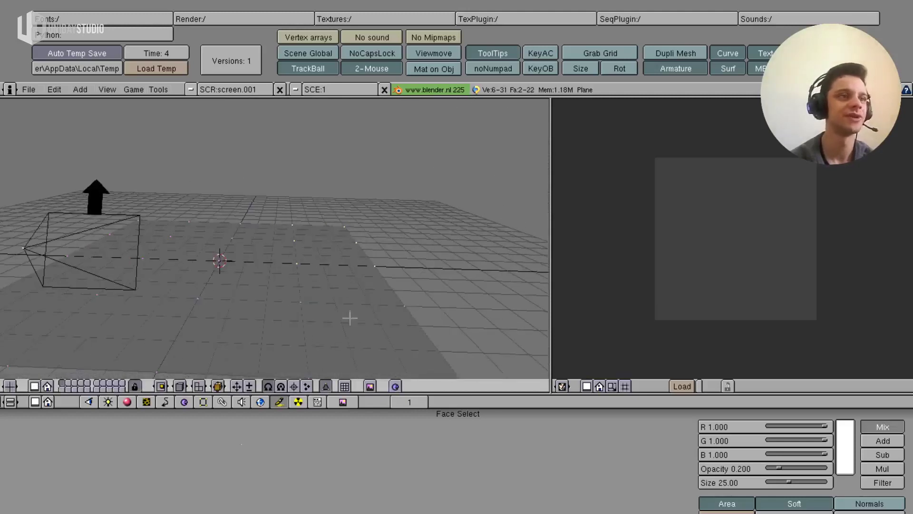
{"action": "key", "text": "g"}
{"action": "key", "text": "Escape"}
{"action": "key", "text": "g"}
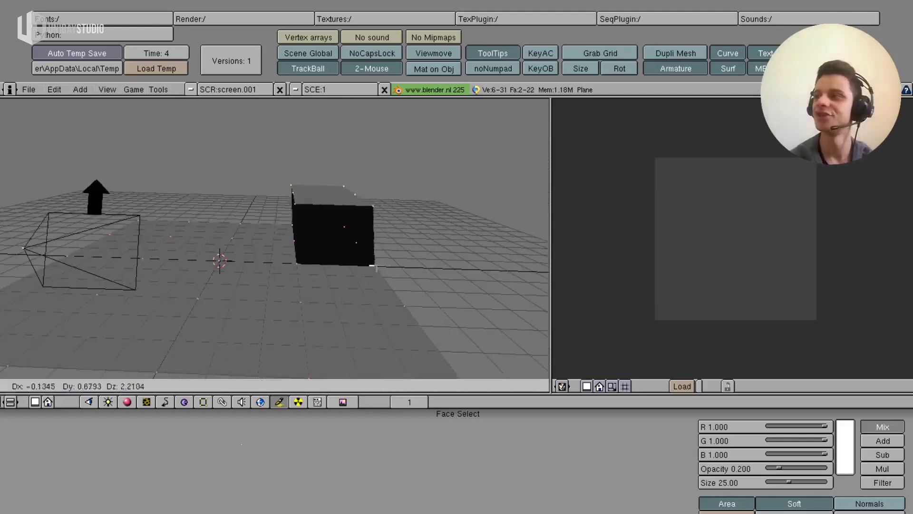
{"action": "key", "text": "Escape"}
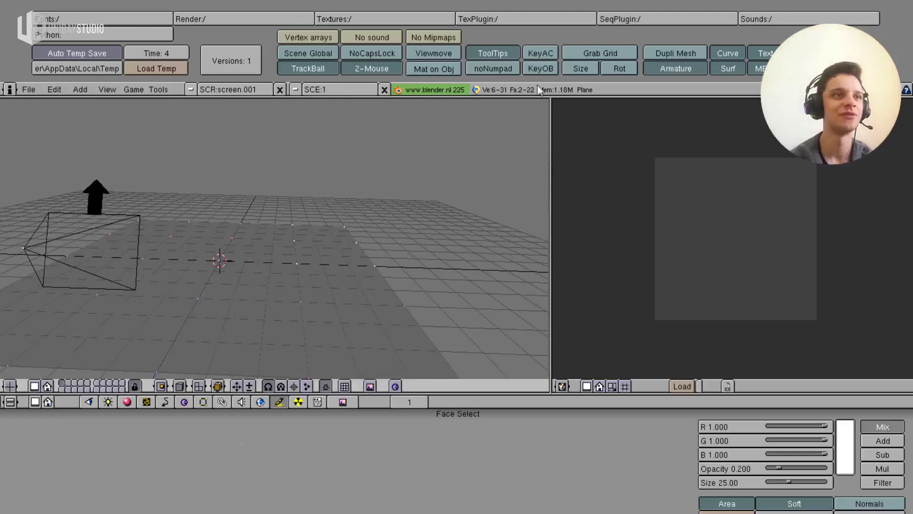
{"action": "middle_click_drag", "start_coordinate": [286, 237], "coordinate": [362, 224]}
{"action": "key", "text": "g"}
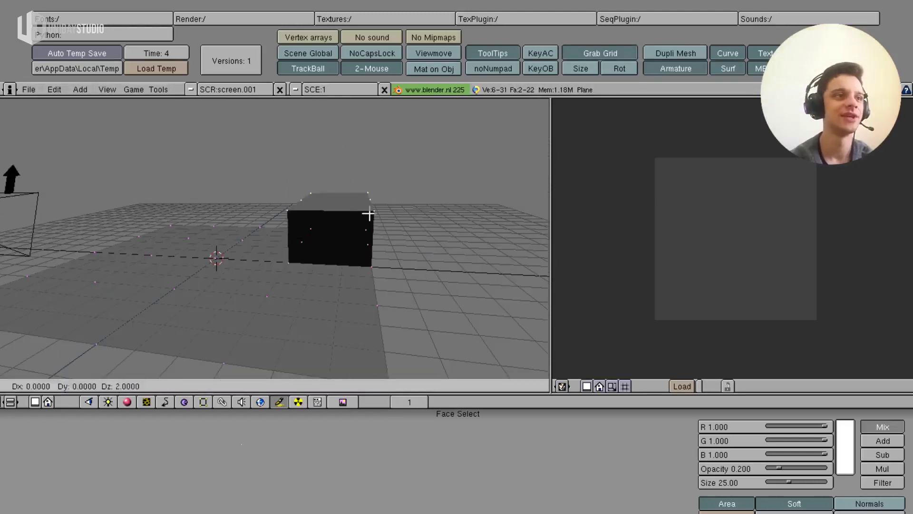
{"action": "left_click", "coordinate": [320, 265]}
{"action": "mouse_move", "coordinate": [320, 265]}
{"action": "middle_mouse_down"}
{"action": "mouse_move", "coordinate": [214, 267]}
{"action": "mouse_move", "coordinate": [149, 326]}
{"action": "middle_mouse_up"}
{"action": "mouse_move", "coordinate": [289, 260]}
{"action": "middle_mouse_down"}
{"action": "mouse_move", "coordinate": [349, 235]}
{"action": "mouse_move", "coordinate": [291, 272]}
{"action": "mouse_move", "coordinate": [214, 213]}
{"action": "mouse_move", "coordinate": [259, 252]}
{"action": "middle_mouse_up"}
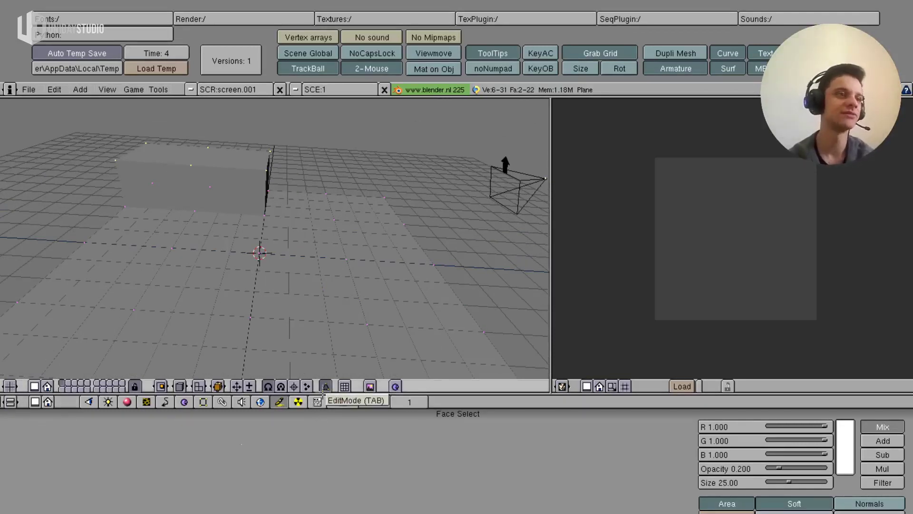
{"action": "left_click", "coordinate": [326, 386]}
{"action": "mouse_move", "coordinate": [266, 238]}
{"action": "middle_mouse_down"}
{"action": "mouse_move", "coordinate": [379, 271]}
{"action": "mouse_move", "coordinate": [298, 291]}
{"action": "middle_mouse_up"}
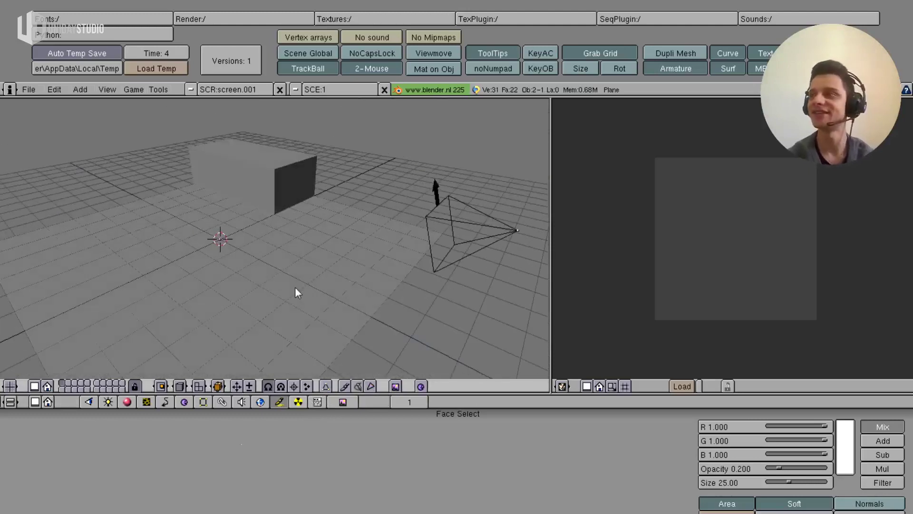
{"action": "mouse_move", "coordinate": [291, 296]}
{"action": "middle_mouse_down"}
{"action": "mouse_move", "coordinate": [261, 339]}
{"action": "mouse_move", "coordinate": [367, 301]}
{"action": "mouse_move", "coordinate": [330, 264]}
{"action": "mouse_move", "coordinate": [347, 323]}
{"action": "middle_mouse_up"}
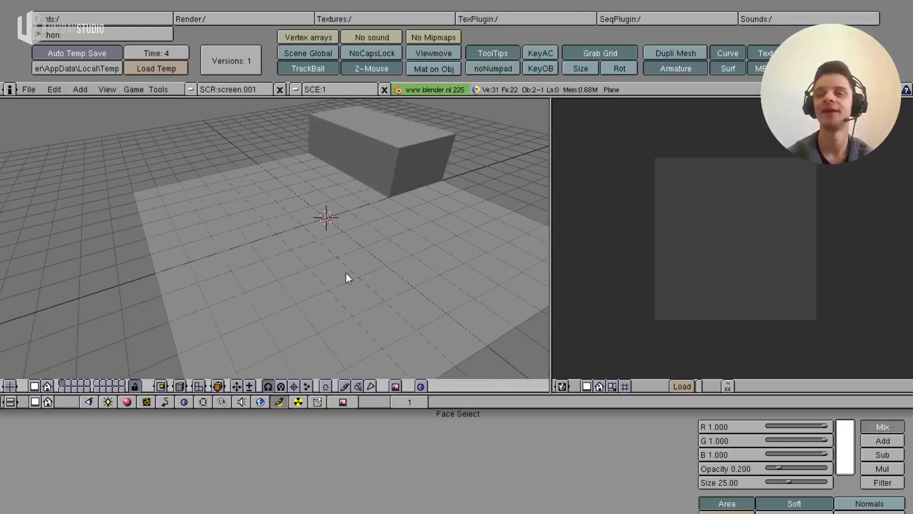
- Put the plane in Face Select mode and give the face option panels a little more room
{"action": "key", "text": "f"}
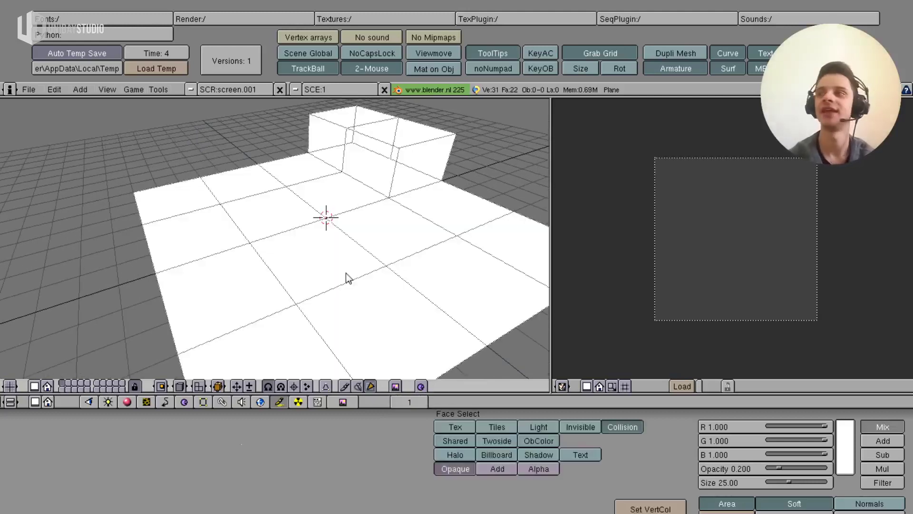
{"action": "middle_click_drag", "start_coordinate": [414, 201], "coordinate": [418, 245]}
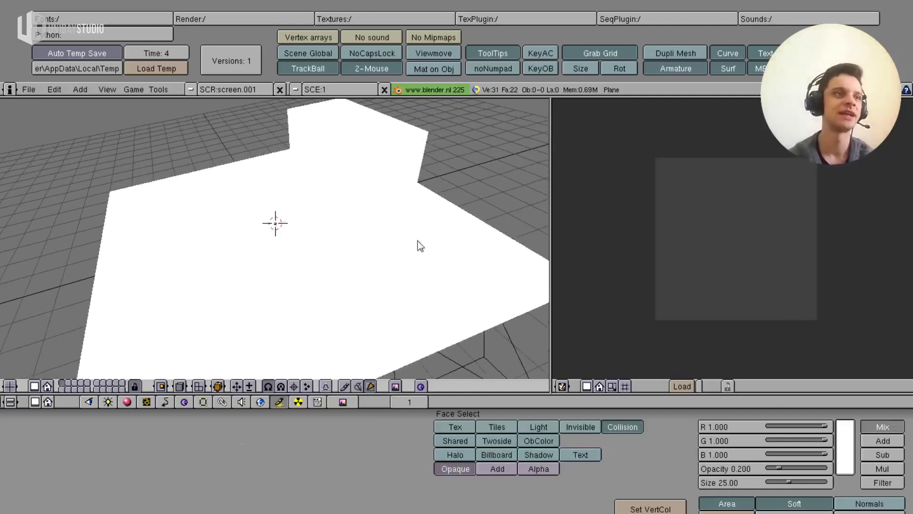
{"action": "middle_click_drag", "start_coordinate": [352, 290], "coordinate": [346, 145]}
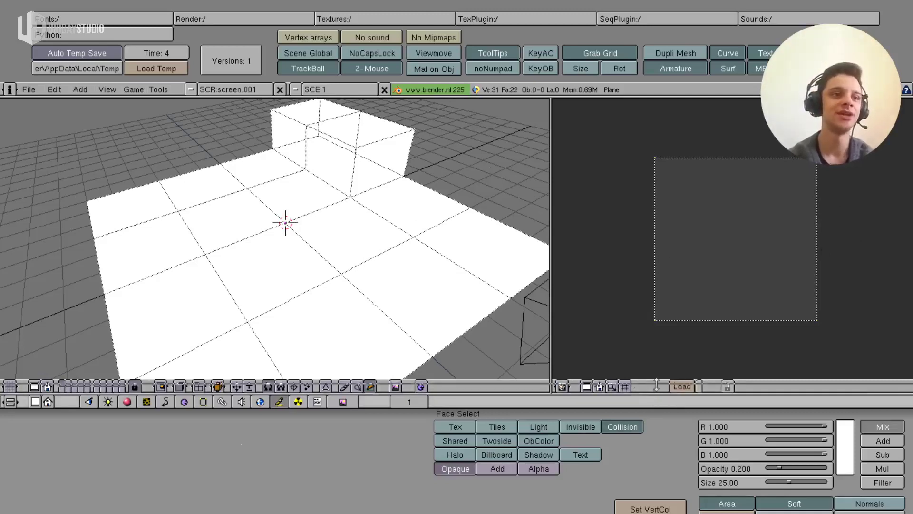
{"action": "left_click_drag", "start_coordinate": [651, 394], "coordinate": [651, 384]}
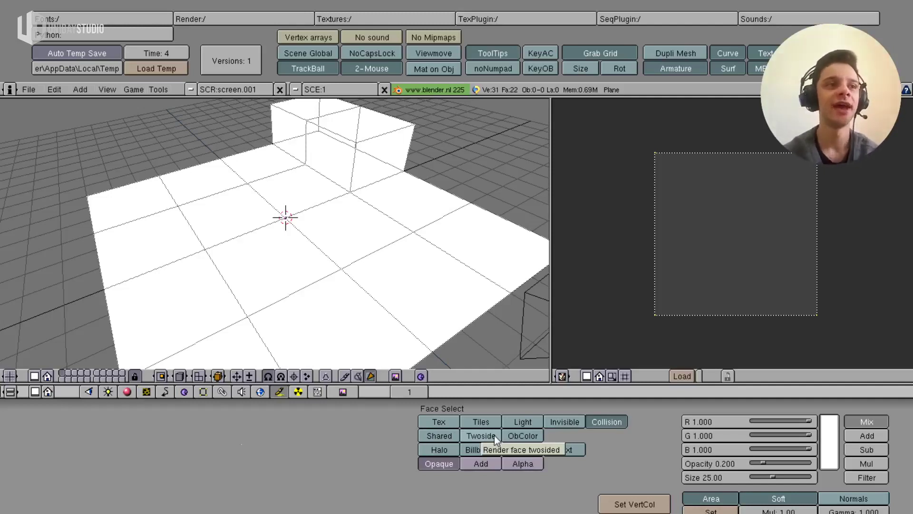
- Toggle Twoside rendering on and off for the faces, checking the plane from above and below
{"action": "left_click", "coordinate": [494, 435]}
{"action": "mouse_move", "coordinate": [391, 214]}
{"action": "middle_mouse_down"}
{"action": "mouse_move", "coordinate": [238, 164]}
{"action": "mouse_move", "coordinate": [212, 184]}
{"action": "mouse_move", "coordinate": [259, 273]}
{"action": "mouse_move", "coordinate": [181, 281]}
{"action": "mouse_move", "coordinate": [305, 258]}
{"action": "mouse_move", "coordinate": [361, 314]}
{"action": "middle_mouse_up"}
{"action": "left_click", "coordinate": [485, 436]}
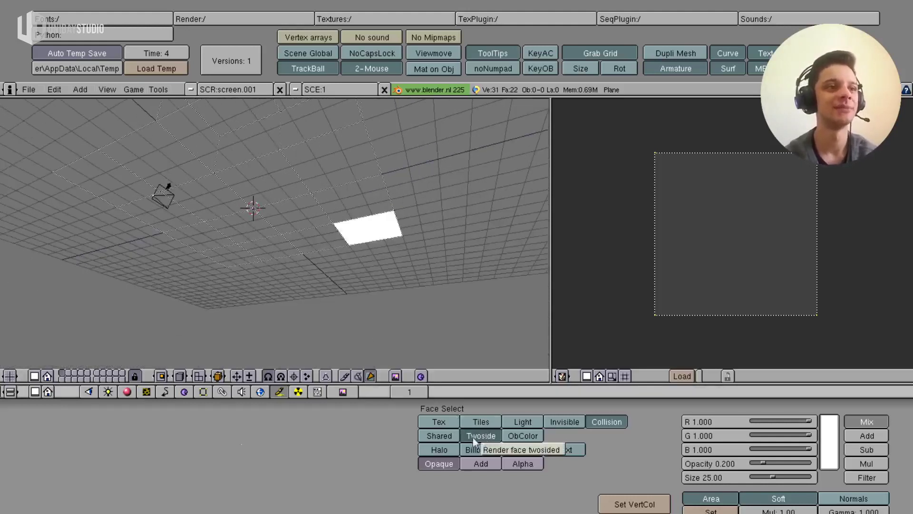
{"action": "left_click", "coordinate": [486, 436]}
{"action": "mouse_move", "coordinate": [426, 156]}
{"action": "middle_mouse_down"}
{"action": "mouse_move", "coordinate": [261, 266]}
{"action": "mouse_move", "coordinate": [369, 192]}
{"action": "mouse_move", "coordinate": [389, 161]}
{"action": "mouse_move", "coordinate": [376, 170]}
{"action": "middle_mouse_up"}
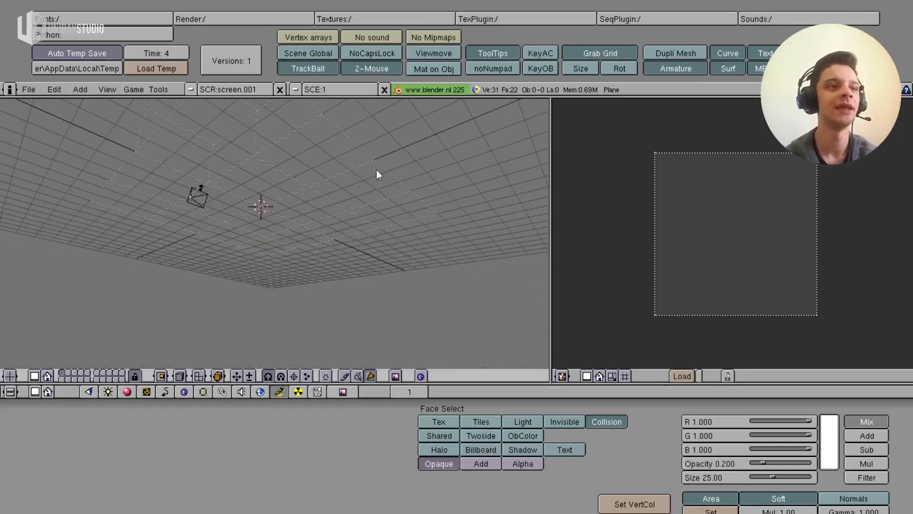
{"action": "left_click", "coordinate": [481, 436]}
{"action": "mouse_move", "coordinate": [261, 204]}
{"action": "middle_mouse_down"}
{"action": "mouse_move", "coordinate": [341, 202]}
{"action": "mouse_move", "coordinate": [302, 241]}
{"action": "mouse_move", "coordinate": [312, 179]}
{"action": "mouse_move", "coordinate": [330, 186]}
{"action": "mouse_move", "coordinate": [187, 280]}
{"action": "mouse_move", "coordinate": [485, 292]}
{"action": "mouse_move", "coordinate": [435, 265]}
{"action": "mouse_move", "coordinate": [284, 294]}
{"action": "mouse_move", "coordinate": [148, 305]}
{"action": "middle_mouse_up"}
{"action": "left_click", "coordinate": [481, 435]}
{"action": "mouse_move", "coordinate": [108, 257]}
{"action": "middle_mouse_down"}
{"action": "mouse_move", "coordinate": [300, 290]}
{"action": "mouse_move", "coordinate": [241, 303]}
{"action": "mouse_move", "coordinate": [236, 269]}
{"action": "mouse_move", "coordinate": [308, 273]}
{"action": "middle_mouse_up"}
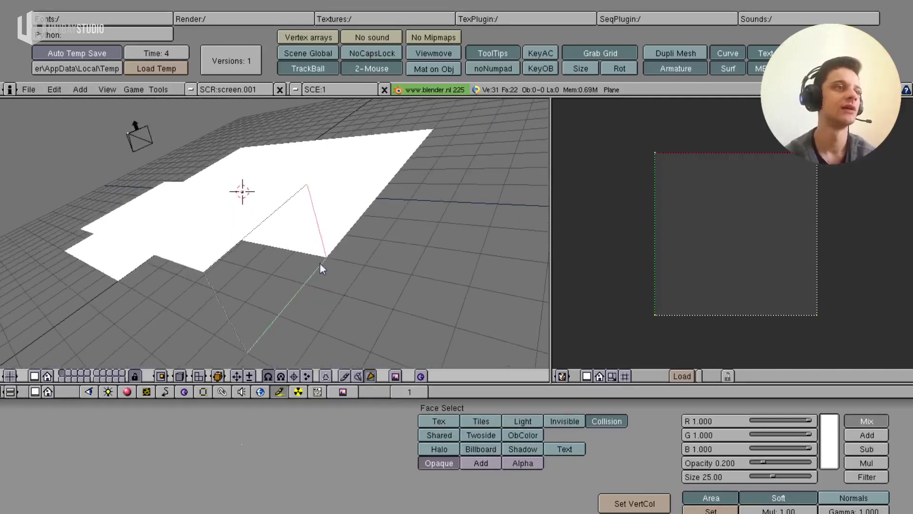
- Dismiss the sort faces popup and apply Clr Shared from the face specials menu
{"action": "left_click", "coordinate": [401, 230]}
{"action": "mouse_move", "coordinate": [400, 227]}
{"action": "middle_mouse_down"}
{"action": "mouse_move", "coordinate": [358, 289]}
{"action": "mouse_move", "coordinate": [453, 199]}
{"action": "mouse_move", "coordinate": [374, 208]}
{"action": "mouse_move", "coordinate": [362, 235]}
{"action": "middle_mouse_up"}
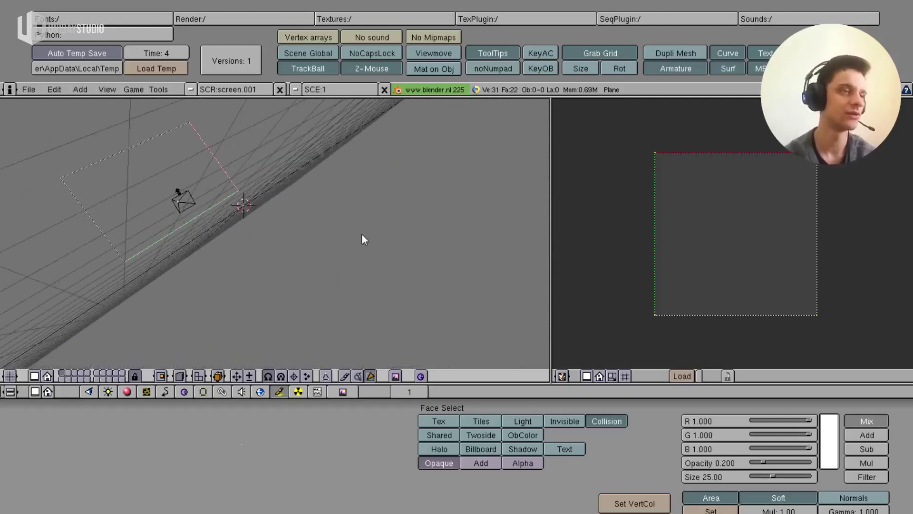
{"action": "mouse_move", "coordinate": [218, 221]}
{"action": "middle_mouse_down"}
{"action": "mouse_move", "coordinate": [315, 202]}
{"action": "mouse_move", "coordinate": [385, 175]}
{"action": "mouse_move", "coordinate": [451, 131]}
{"action": "mouse_move", "coordinate": [401, 139]}
{"action": "mouse_move", "coordinate": [382, 196]}
{"action": "middle_mouse_up"}
{"action": "key", "text": "w"}
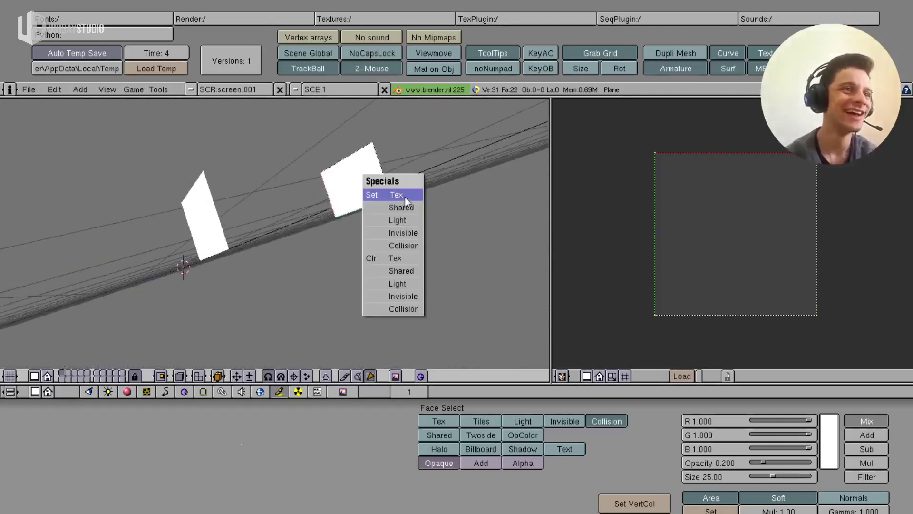
{"action": "left_click", "coordinate": [410, 271]}
- Toggle Twoside on and back off again, orbiting in toward the floor and blocks
{"action": "mouse_move", "coordinate": [410, 269]}
{"action": "middle_mouse_down"}
{"action": "mouse_move", "coordinate": [359, 179]}
{"action": "mouse_move", "coordinate": [331, 227]}
{"action": "mouse_move", "coordinate": [219, 238]}
{"action": "mouse_move", "coordinate": [439, 263]}
{"action": "mouse_move", "coordinate": [161, 239]}
{"action": "middle_mouse_up"}
{"action": "left_click", "coordinate": [480, 435]}
{"action": "mouse_move", "coordinate": [395, 365]}
{"action": "middle_mouse_down"}
{"action": "mouse_move", "coordinate": [284, 107]}
{"action": "mouse_move", "coordinate": [238, 236]}
{"action": "mouse_move", "coordinate": [495, 281]}
{"action": "mouse_move", "coordinate": [333, 310]}
{"action": "middle_mouse_up"}
{"action": "left_click", "coordinate": [480, 435]}
{"action": "mouse_move", "coordinate": [270, 266]}
{"action": "middle_mouse_down"}
{"action": "mouse_move", "coordinate": [307, 303]}
{"action": "mouse_move", "coordinate": [301, 285]}
{"action": "middle_mouse_up"}
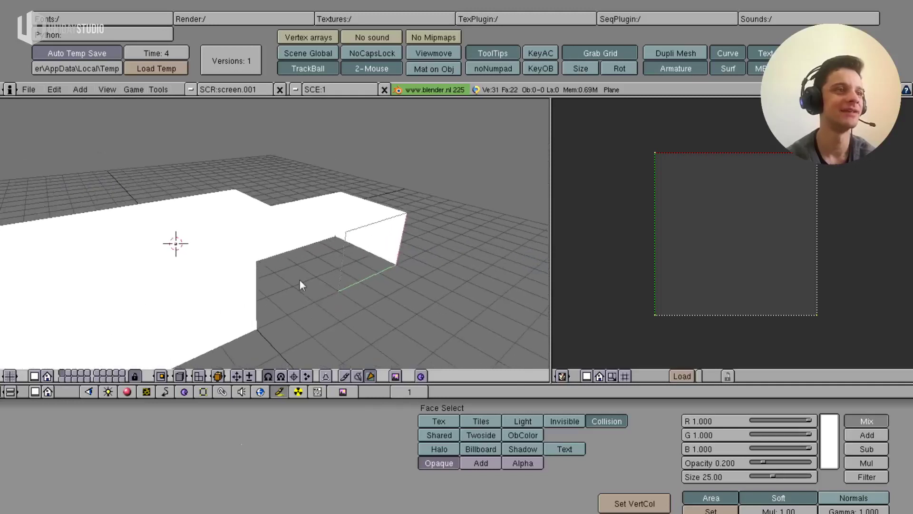
{"action": "middle_click_drag", "start_coordinate": [239, 237], "coordinate": [379, 253]}
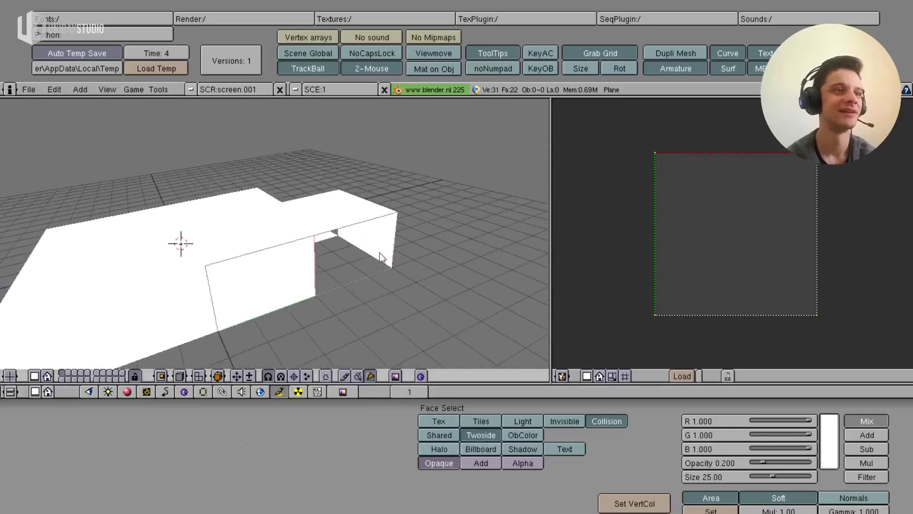
{"action": "mouse_move", "coordinate": [382, 290]}
{"action": "middle_mouse_down"}
{"action": "mouse_move", "coordinate": [272, 167]}
{"action": "mouse_move", "coordinate": [273, 269]}
{"action": "middle_mouse_up"}
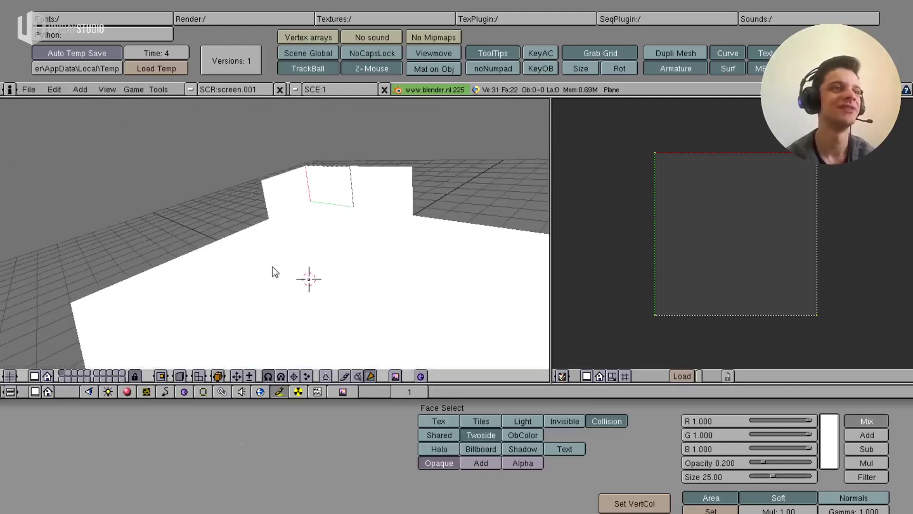
{"action": "mouse_move", "coordinate": [357, 250]}
{"action": "middle_mouse_down"}
{"action": "mouse_move", "coordinate": [378, 295]}
{"action": "mouse_move", "coordinate": [438, 318]}
{"action": "mouse_move", "coordinate": [461, 269]}
{"action": "middle_mouse_up"}
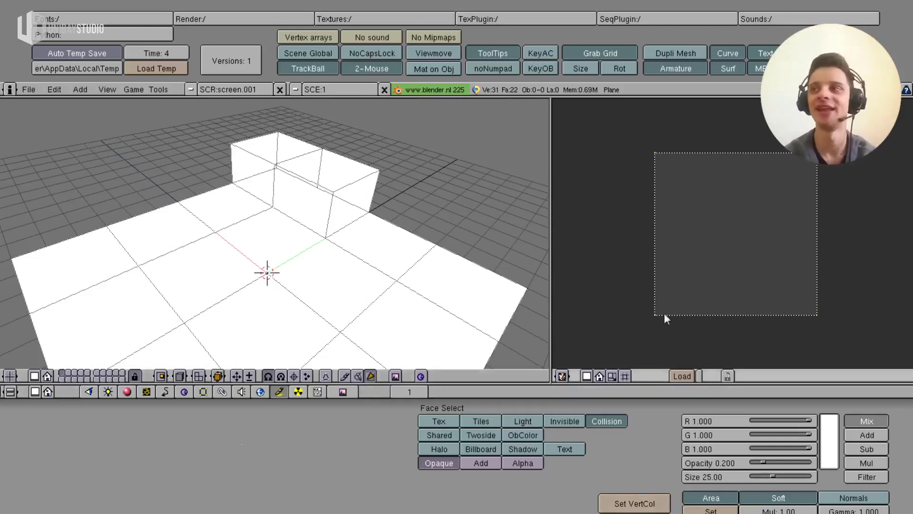
- Move the mesh up along Z, repositioning it twice
{"action": "key", "text": "g"}
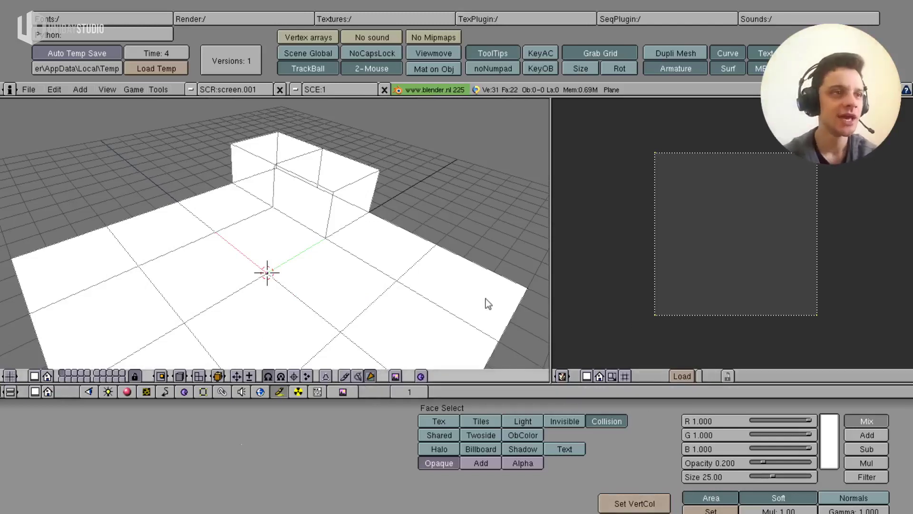
{"action": "left_click", "coordinate": [450, 229]}
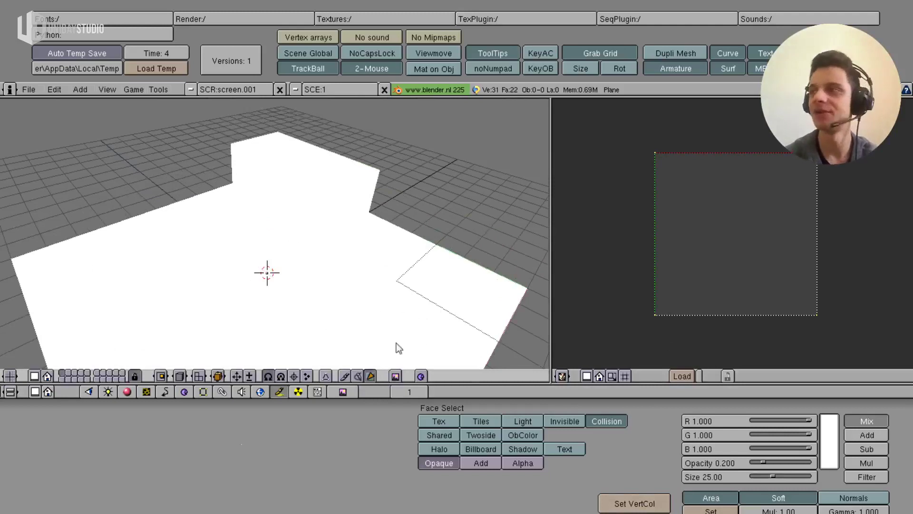
{"action": "scroll", "coordinate": [404, 341], "scroll_direction": "down", "scroll_amount": 3}
{"action": "middle_click_drag", "start_coordinate": [458, 294], "coordinate": [422, 285]}
{"action": "key", "text": "g"}
{"action": "left_click", "coordinate": [386, 224]}
{"action": "mouse_move", "coordinate": [386, 225]}
{"action": "middle_mouse_down"}
{"action": "mouse_move", "coordinate": [415, 191]}
{"action": "mouse_move", "coordinate": [384, 210]}
{"action": "mouse_move", "coordinate": [367, 292]}
{"action": "middle_mouse_up"}
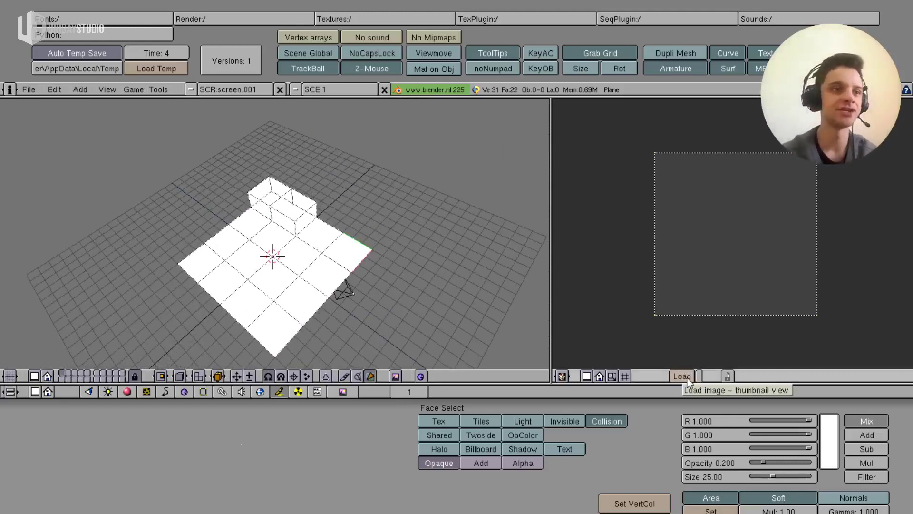
- Load red_brick_03_diff_1k.png from e:\Game Design v2\TextureHeaven into the Image window
{"action": "left_click", "coordinate": [682, 377]}
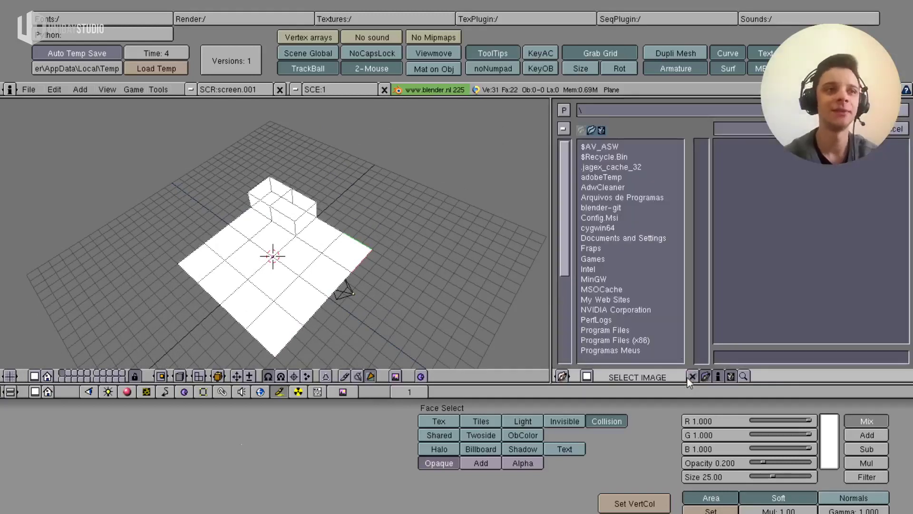
{"action": "mouse_move", "coordinate": [561, 202]}
{"action": "left_mouse_down"}
{"action": "mouse_move", "coordinate": [569, 271]}
{"action": "mouse_move", "coordinate": [573, 138]}
{"action": "left_mouse_up"}
{"action": "left_click", "coordinate": [567, 132]}
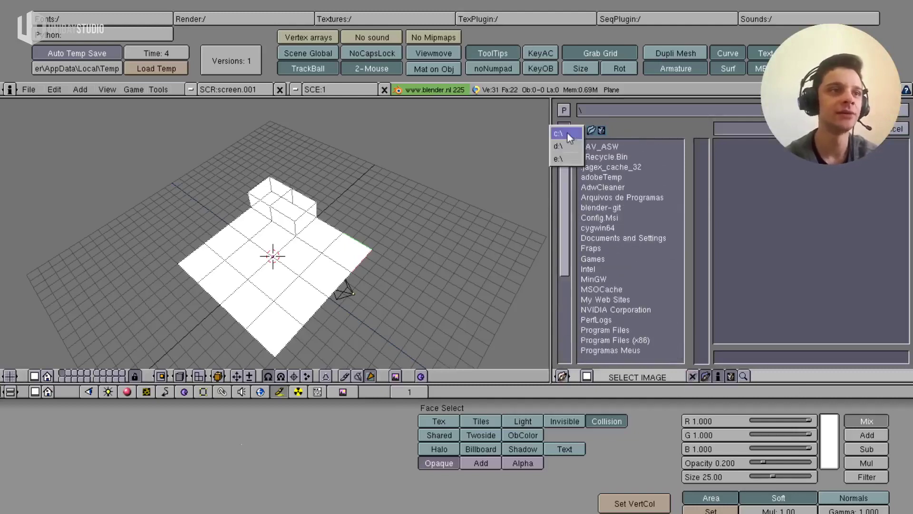
{"action": "left_click", "coordinate": [566, 159]}
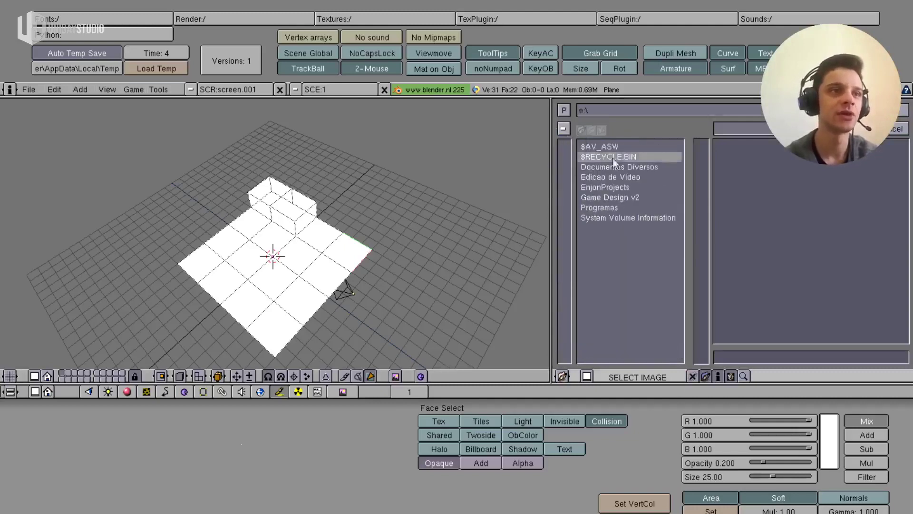
{"action": "left_click", "coordinate": [627, 197]}
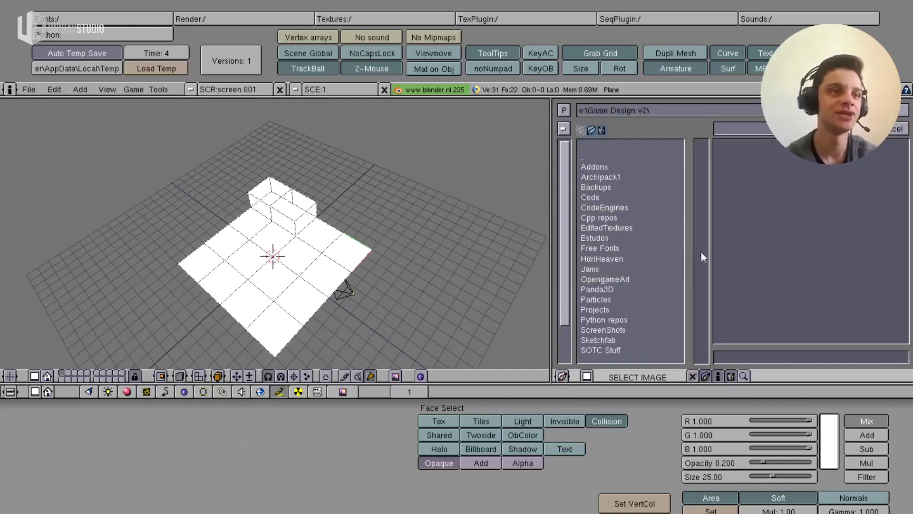
{"action": "key", "text": "ctrl+Up"}
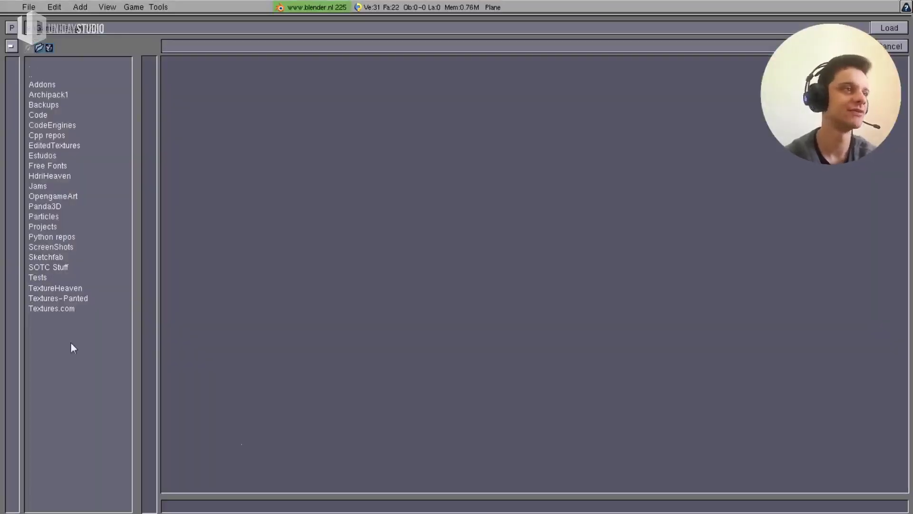
{"action": "left_click", "coordinate": [78, 289]}
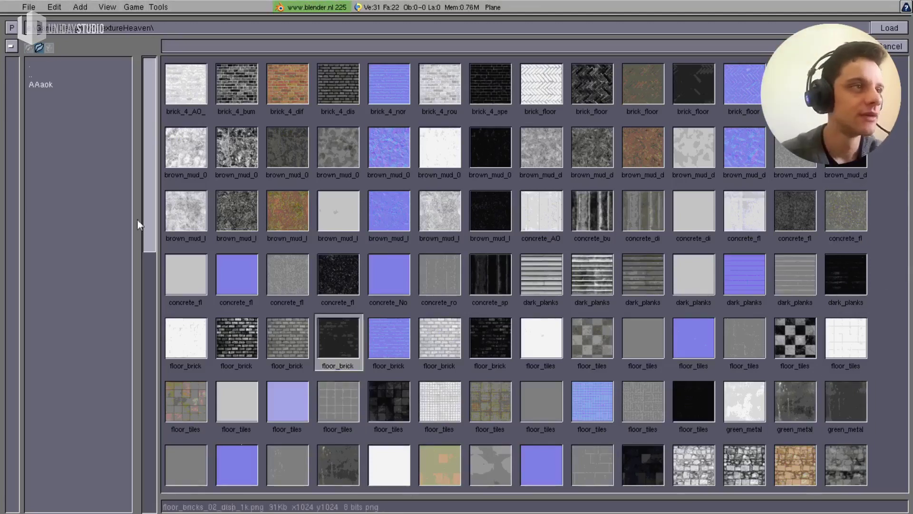
{"action": "left_click_drag", "start_coordinate": [148, 195], "coordinate": [129, 461]}
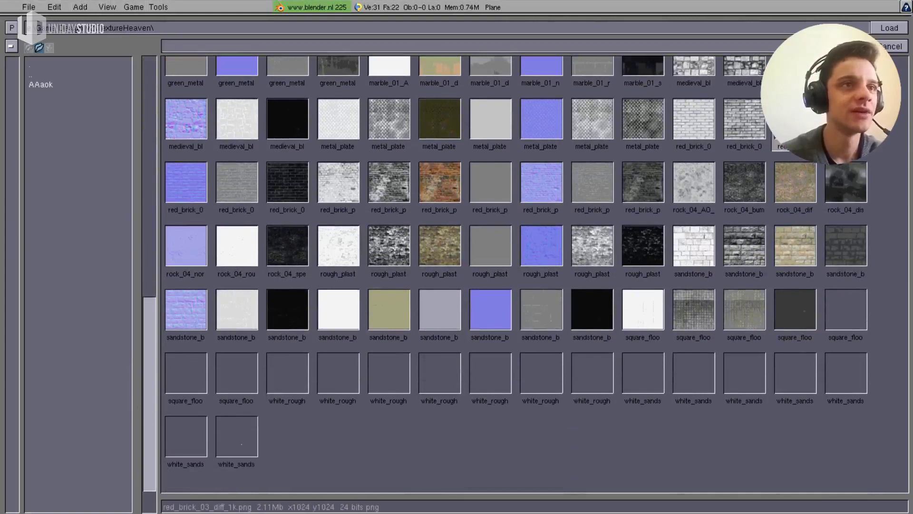
{"action": "left_click", "coordinate": [780, 136]}
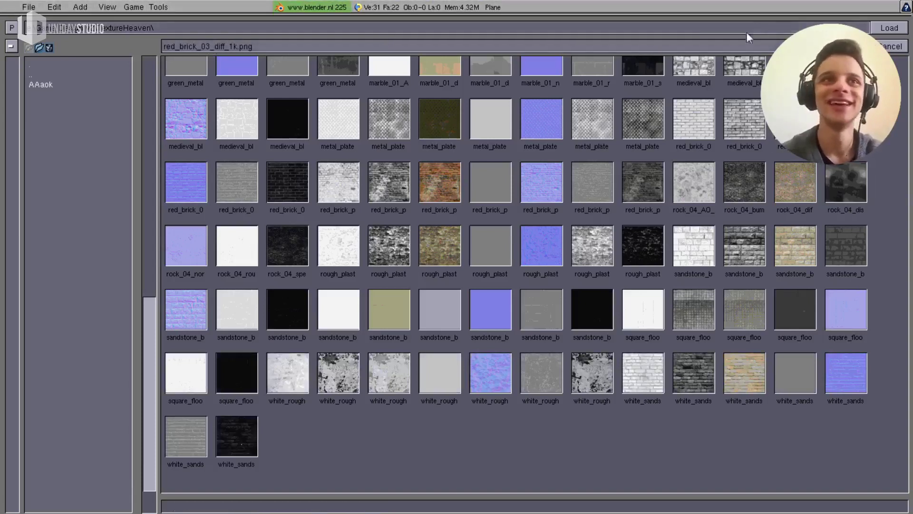
{"action": "left_click", "coordinate": [889, 29]}
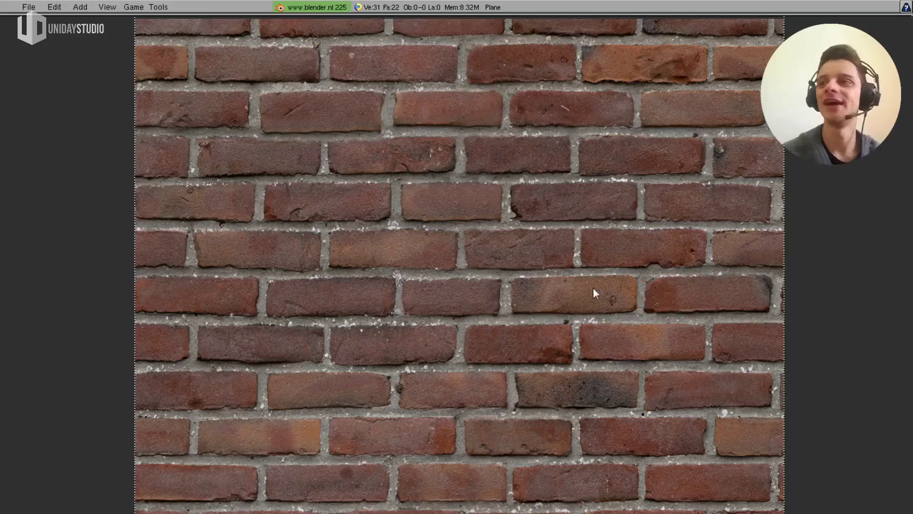
- Restore the normal multi-window layout and select all faces to show their UV layout
{"action": "scroll", "coordinate": [594, 289], "scroll_direction": "down", "scroll_amount": 3}
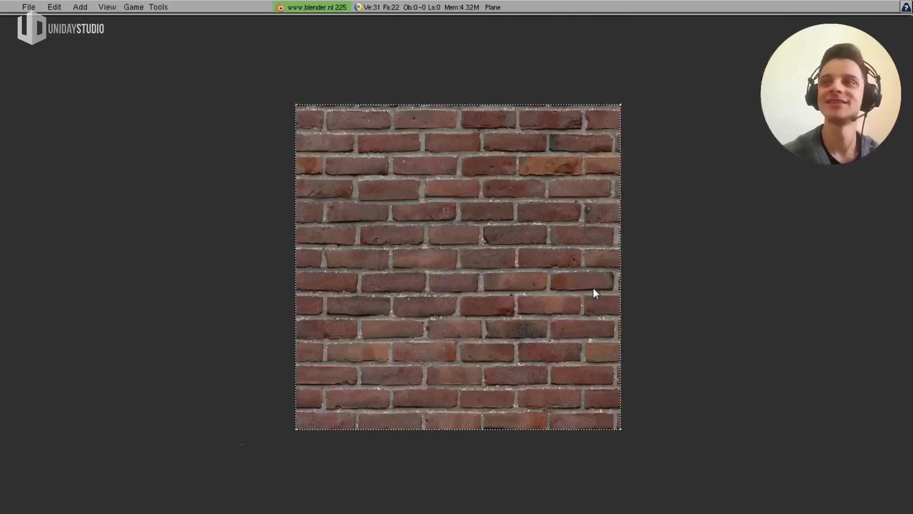
{"action": "scroll", "coordinate": [593, 288], "scroll_direction": "up", "scroll_amount": 3}
{"action": "scroll", "coordinate": [593, 288], "scroll_direction": "down", "scroll_amount": 2}
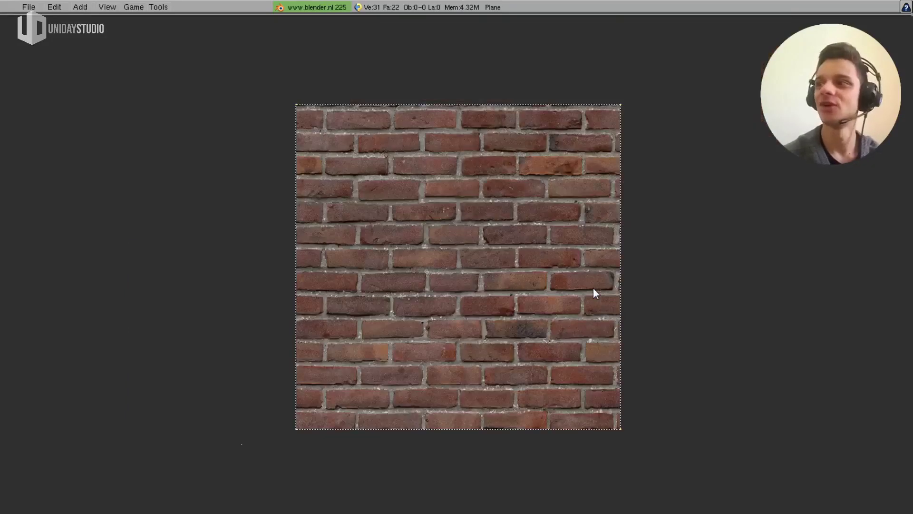
{"action": "key", "text": "ctrl+Down"}
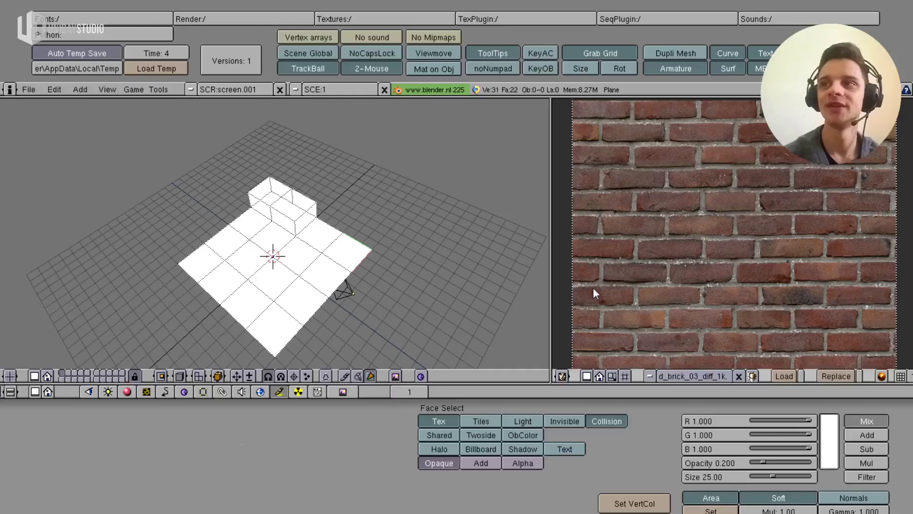
{"action": "scroll", "coordinate": [724, 233], "scroll_direction": "down", "scroll_amount": 2}
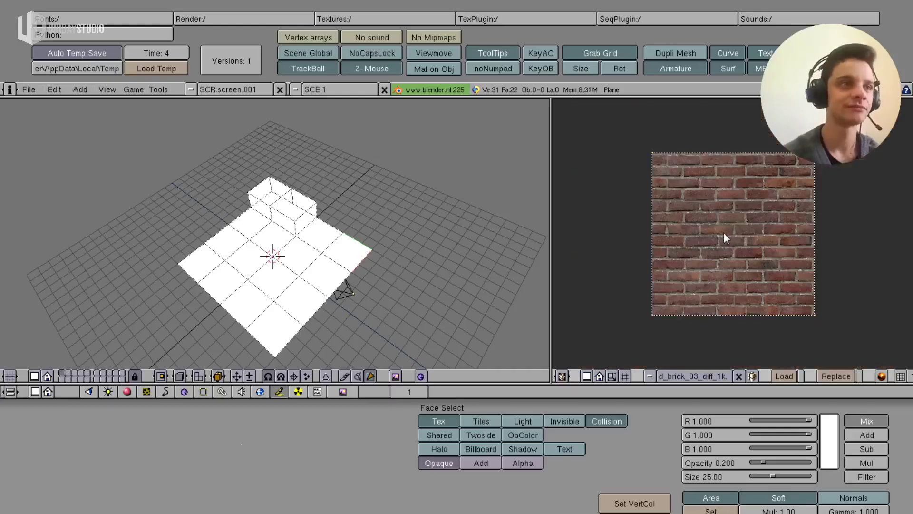
{"action": "mouse_move", "coordinate": [336, 250]}
{"action": "middle_mouse_down"}
{"action": "mouse_move", "coordinate": [346, 234]}
{"action": "mouse_move", "coordinate": [326, 259]}
{"action": "middle_mouse_up"}
{"action": "key", "text": "a"}
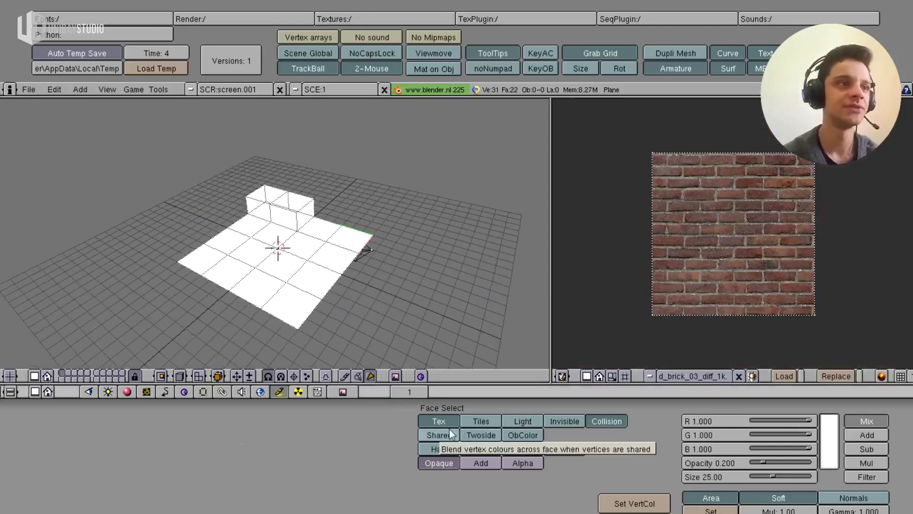
{"action": "middle_click_drag", "start_coordinate": [384, 224], "coordinate": [395, 234]}
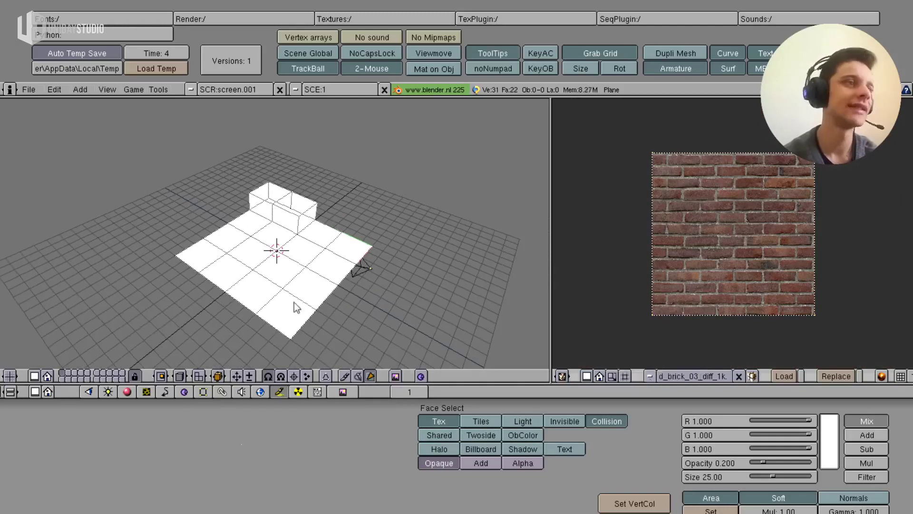
{"action": "middle_click_drag", "start_coordinate": [302, 284], "coordinate": [347, 254]}
- Preview the brick texture in Alt+Z textured view, then enter edit mode on the mesh
{"action": "key", "text": "z"}
{"action": "key", "text": "z"}
{"action": "key", "text": "f"}
{"action": "key", "text": "z"}
{"action": "key", "text": "alt+z"}
{"action": "mouse_move", "coordinate": [392, 244]}
{"action": "middle_mouse_down"}
{"action": "mouse_move", "coordinate": [360, 264]}
{"action": "mouse_move", "coordinate": [384, 273]}
{"action": "mouse_move", "coordinate": [349, 177]}
{"action": "mouse_move", "coordinate": [275, 231]}
{"action": "middle_mouse_up"}
{"action": "scroll", "coordinate": [400, 246], "scroll_direction": "up", "scroll_amount": 5}
{"action": "scroll", "coordinate": [407, 291], "scroll_direction": "up", "scroll_amount": 3}
{"action": "key", "text": "Tab"}
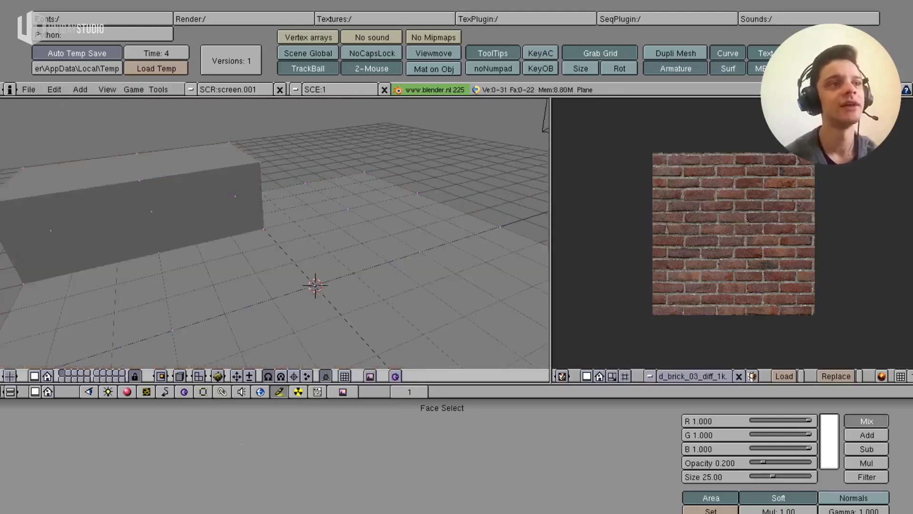
- Return to Face Select mode, keeping the face's UVs at full size
{"action": "middle_click_drag", "start_coordinate": [408, 296], "coordinate": [361, 266]}
{"action": "key", "text": "f"}
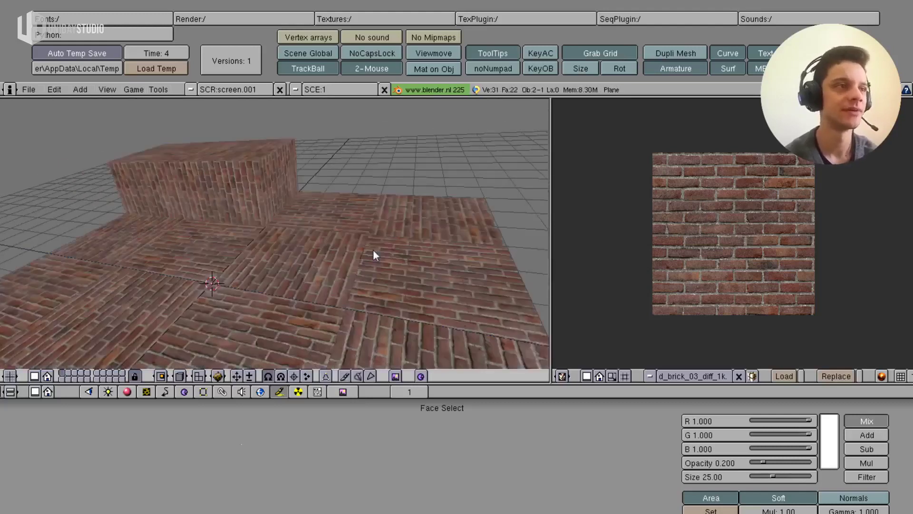
{"action": "mouse_move", "coordinate": [387, 252]}
{"action": "middle_mouse_down"}
{"action": "mouse_move", "coordinate": [350, 302]}
{"action": "mouse_move", "coordinate": [289, 308]}
{"action": "mouse_move", "coordinate": [342, 295]}
{"action": "middle_mouse_up"}
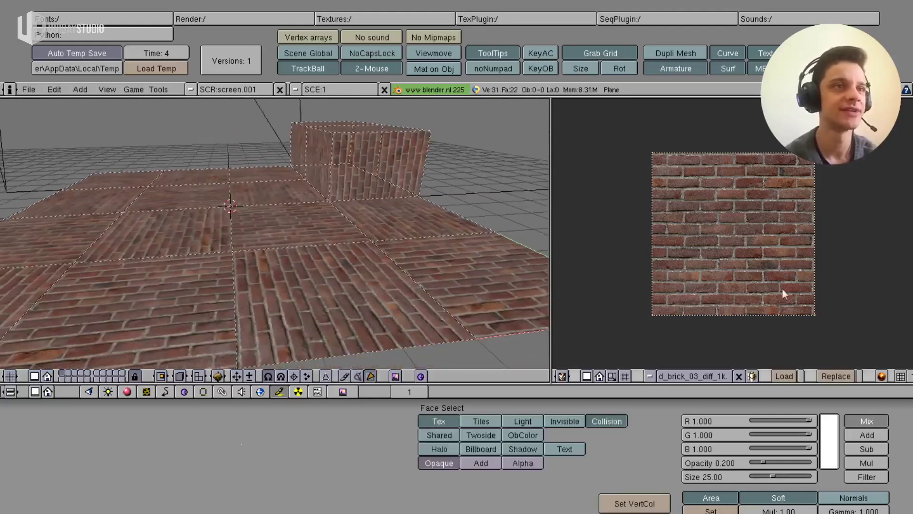
{"action": "key", "text": "s"}
{"action": "key", "text": "Escape"}
{"action": "middle_click_drag", "start_coordinate": [432, 235], "coordinate": [387, 308]}
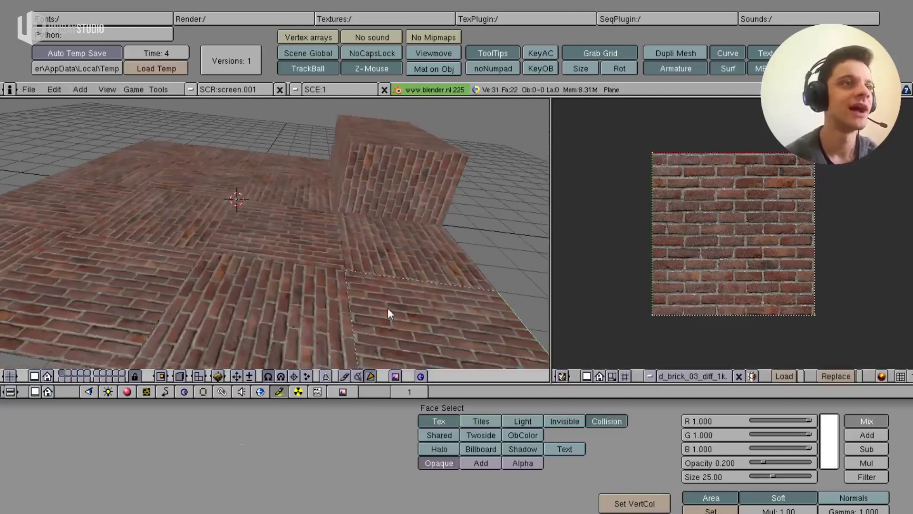
- Add three more floor faces to the selection and bring up the UV Calculation menu
{"action": "right_click", "coordinate": [63, 196], "text": "shift"}
{"action": "right_click", "coordinate": [159, 279], "text": "shift"}
{"action": "right_click", "coordinate": [238, 200], "text": "shift"}
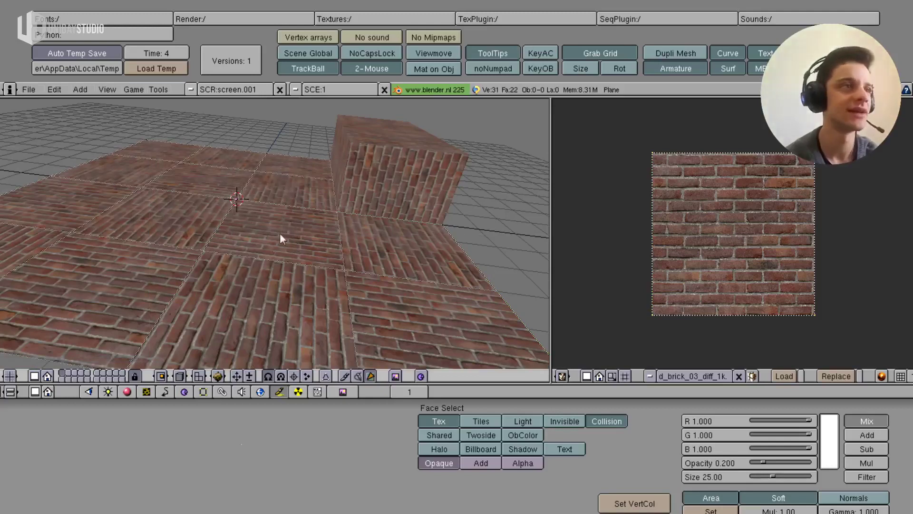
{"action": "middle_click_drag", "start_coordinate": [280, 233], "coordinate": [196, 199]}
{"action": "scroll", "coordinate": [215, 247], "scroll_direction": "down", "scroll_amount": 2}
{"action": "middle_click_drag", "start_coordinate": [221, 275], "coordinate": [219, 300]}
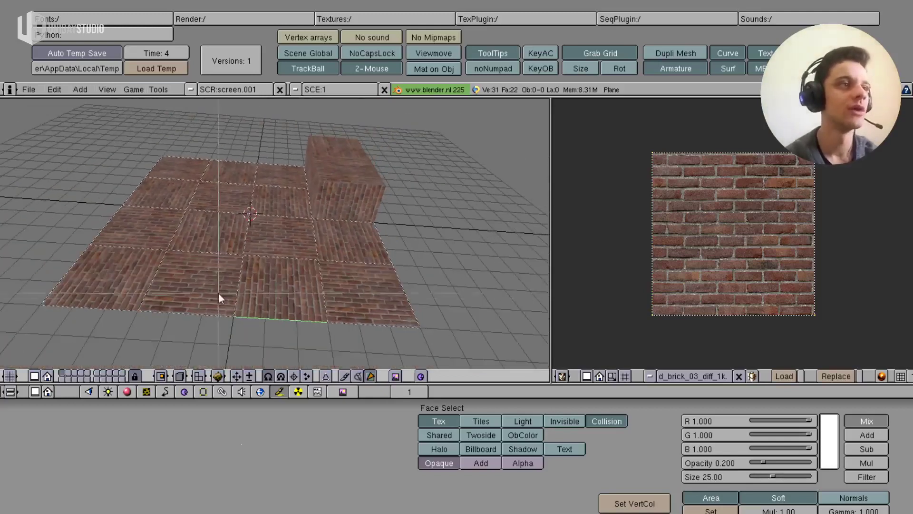
{"action": "middle_click_drag", "start_coordinate": [280, 164], "coordinate": [250, 219]}
{"action": "key", "text": "u"}
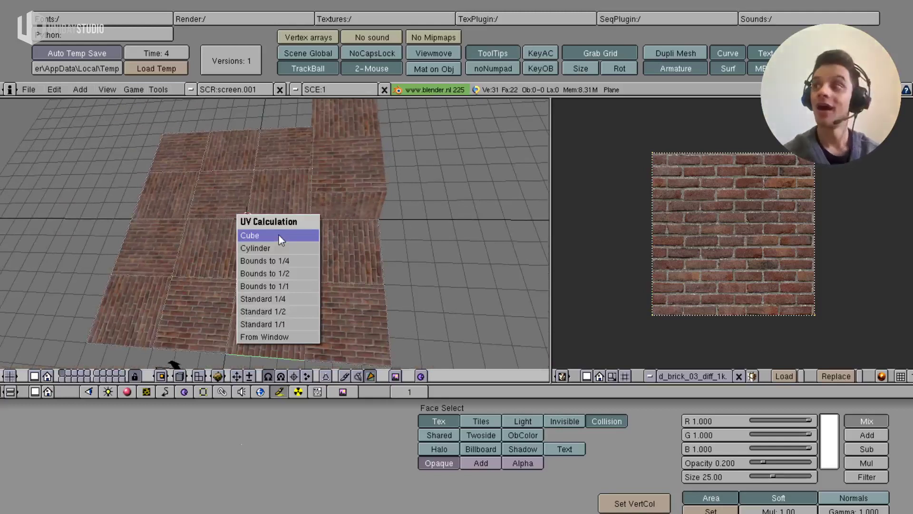
- From the top view, try Bounds to 1/4 and Cylinder UV mappings on the plane
{"action": "key", "text": "Escape"}
{"action": "key", "text": "KP_7"}
{"action": "scroll", "coordinate": [279, 235], "scroll_direction": "down", "scroll_amount": 1}
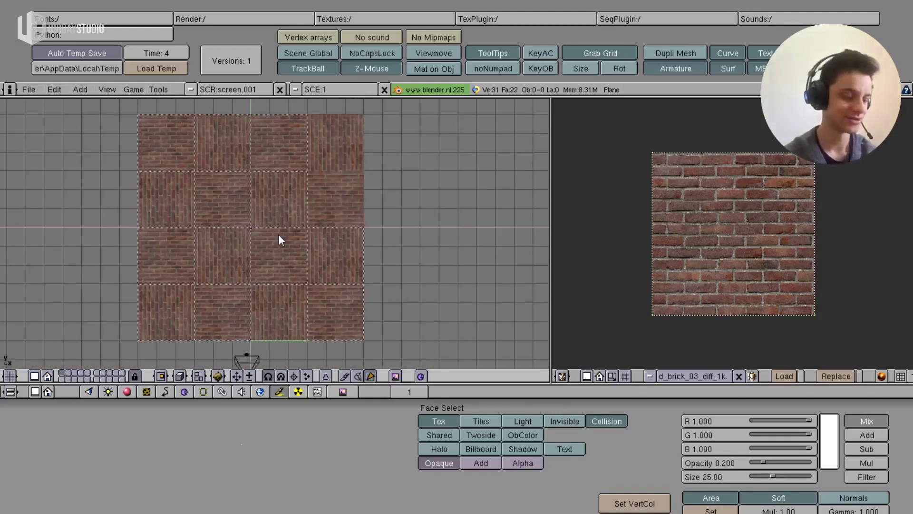
{"action": "key", "text": "u"}
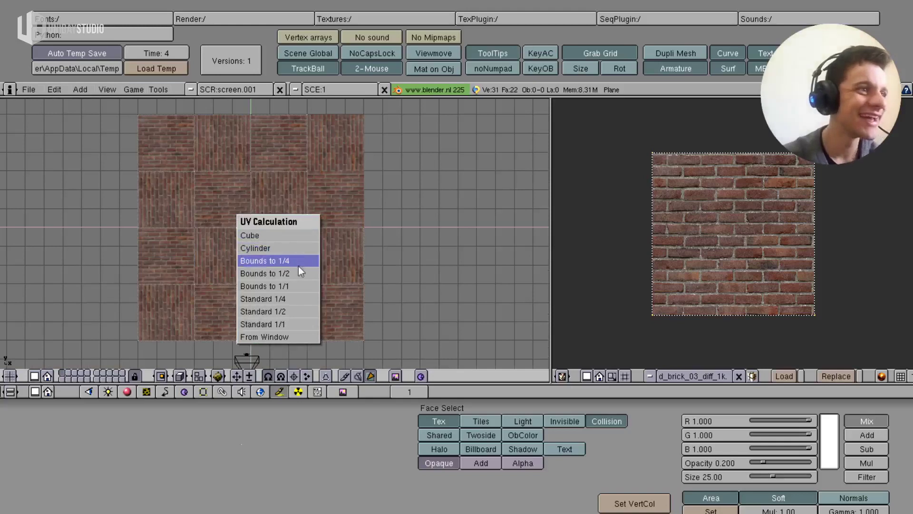
{"action": "left_click", "coordinate": [295, 262]}
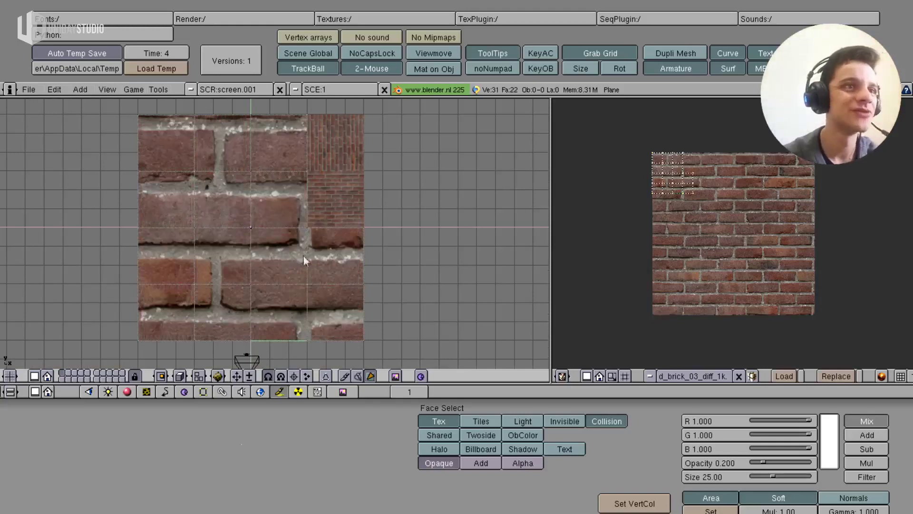
{"action": "key", "text": "u"}
{"action": "left_click", "coordinate": [376, 224]}
- Try Cube mapping at size 1.00, then Standard and Bounds to 1/1 mappings
{"action": "key", "text": "u"}
{"action": "left_click", "coordinate": [364, 214]}
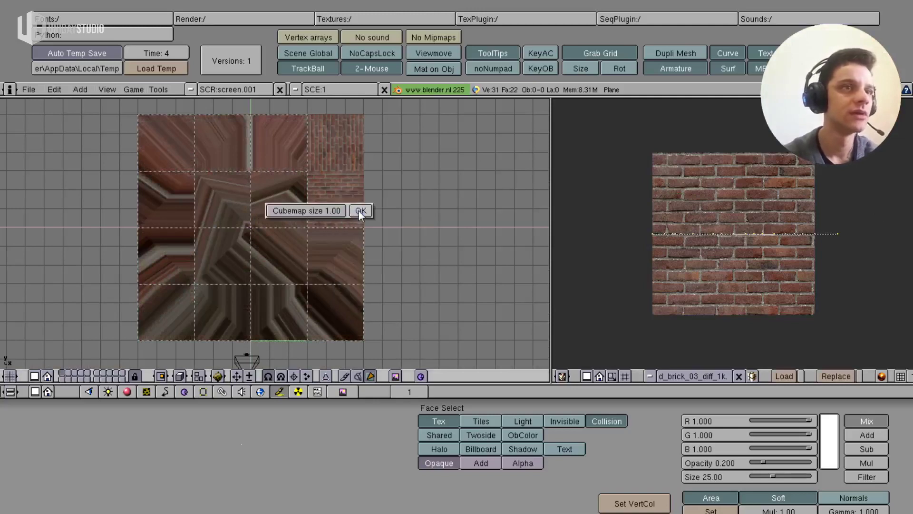
{"action": "left_click", "coordinate": [367, 214]}
{"action": "key", "text": "u"}
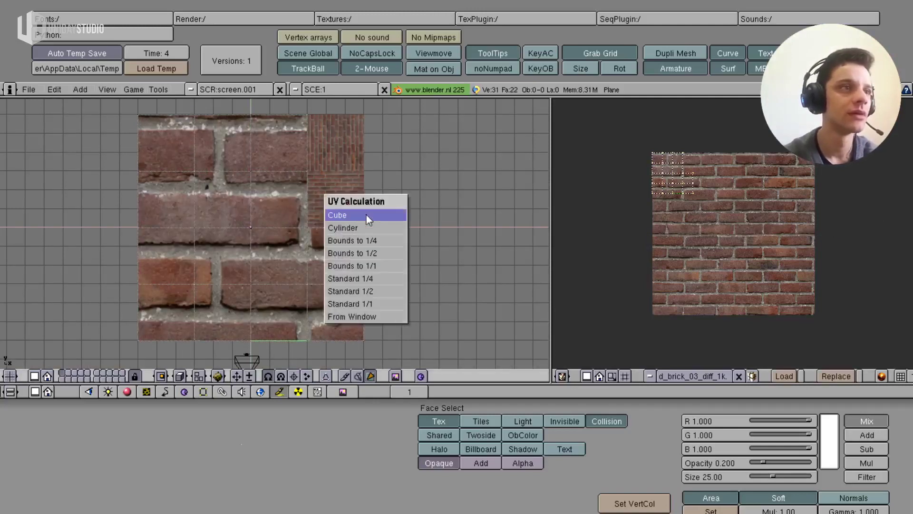
{"action": "left_click", "coordinate": [373, 306]}
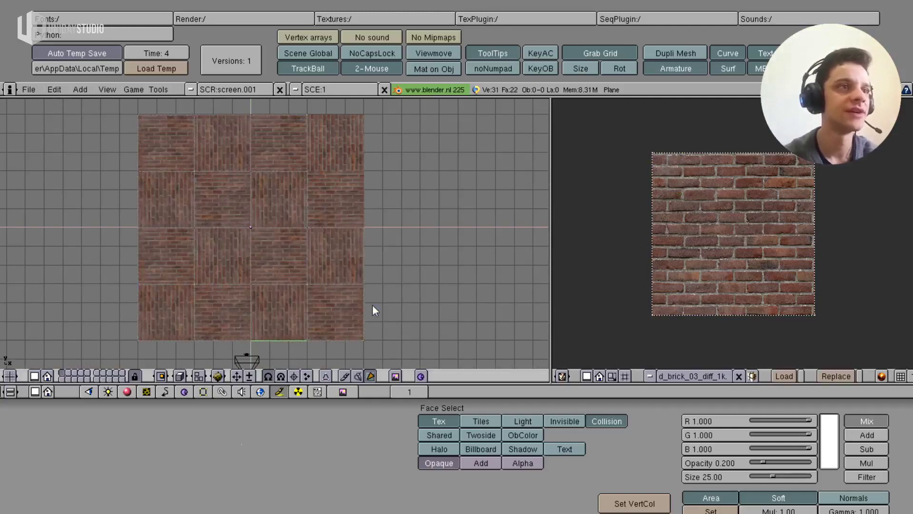
{"action": "key", "text": "u"}
{"action": "left_click", "coordinate": [374, 268]}
- Scale the UVs up three times so the bricks repeat smaller
{"action": "mouse_move", "coordinate": [377, 272]}
{"action": "middle_mouse_down"}
{"action": "mouse_move", "coordinate": [363, 220]}
{"action": "mouse_move", "coordinate": [312, 218]}
{"action": "middle_mouse_up"}
{"action": "scroll", "coordinate": [312, 218], "scroll_direction": "up", "scroll_amount": 2}
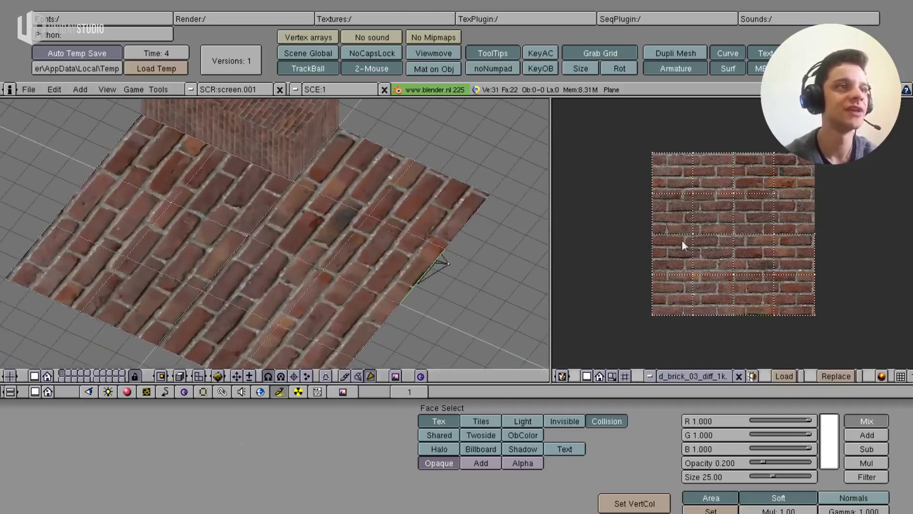
{"action": "key", "text": "s"}
{"action": "left_click", "coordinate": [844, 269]}
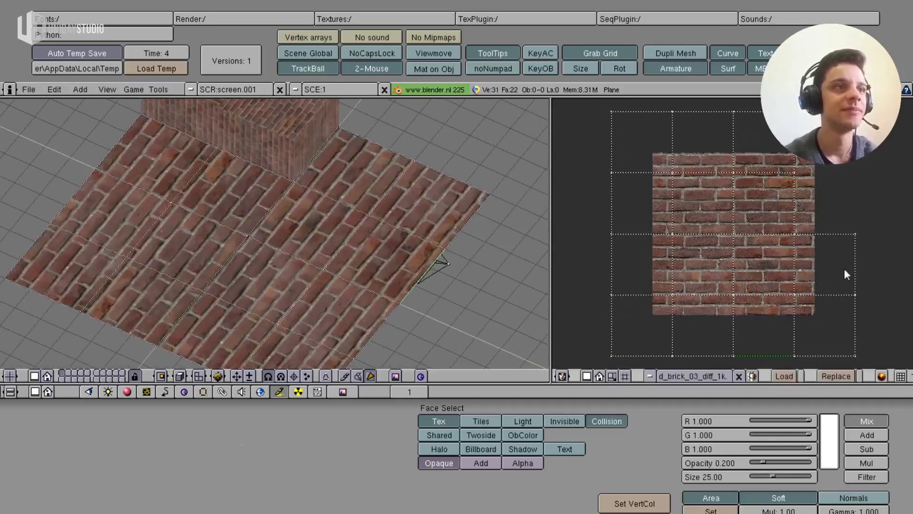
{"action": "key", "text": "s"}
{"action": "left_click", "coordinate": [810, 282]}
{"action": "key", "text": "s"}
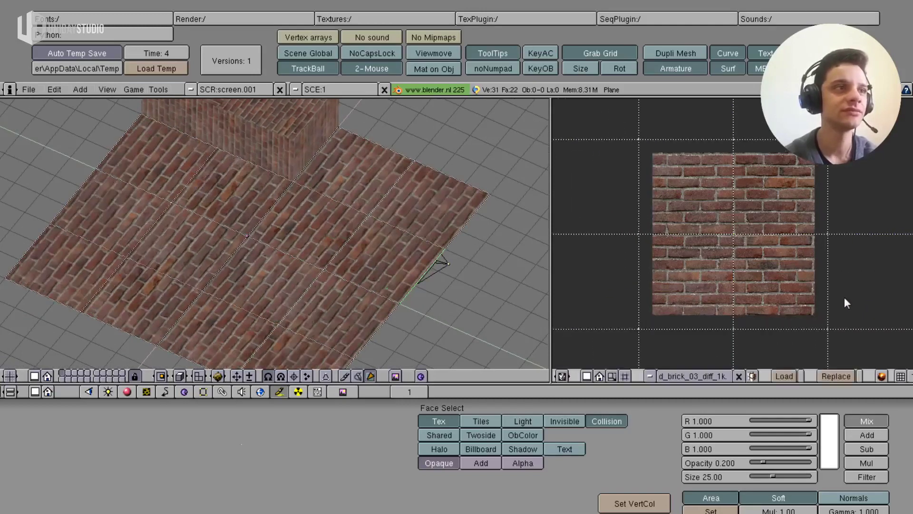
{"action": "left_click", "coordinate": [844, 297]}
{"action": "scroll", "coordinate": [228, 231], "scroll_direction": "down", "scroll_amount": 3}
{"action": "middle_click_drag", "start_coordinate": [228, 230], "coordinate": [369, 153]}
- Select one wall face of the box and rotate its UVs by -90 degrees
{"action": "right_click", "coordinate": [330, 166]}
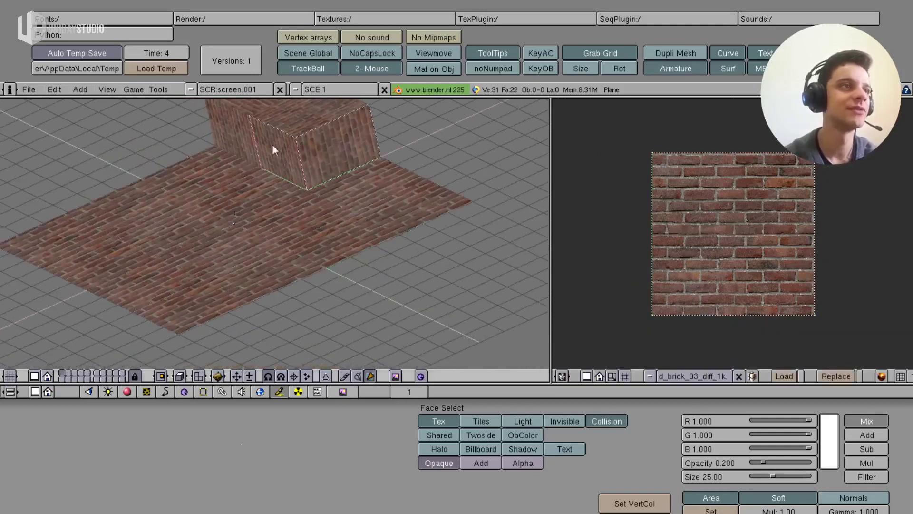
{"action": "mouse_move", "coordinate": [95, 259]}
{"action": "middle_mouse_down"}
{"action": "mouse_move", "coordinate": [132, 223]}
{"action": "mouse_move", "coordinate": [200, 284]}
{"action": "mouse_move", "coordinate": [130, 255]}
{"action": "mouse_move", "coordinate": [215, 302]}
{"action": "mouse_move", "coordinate": [297, 307]}
{"action": "middle_mouse_up"}
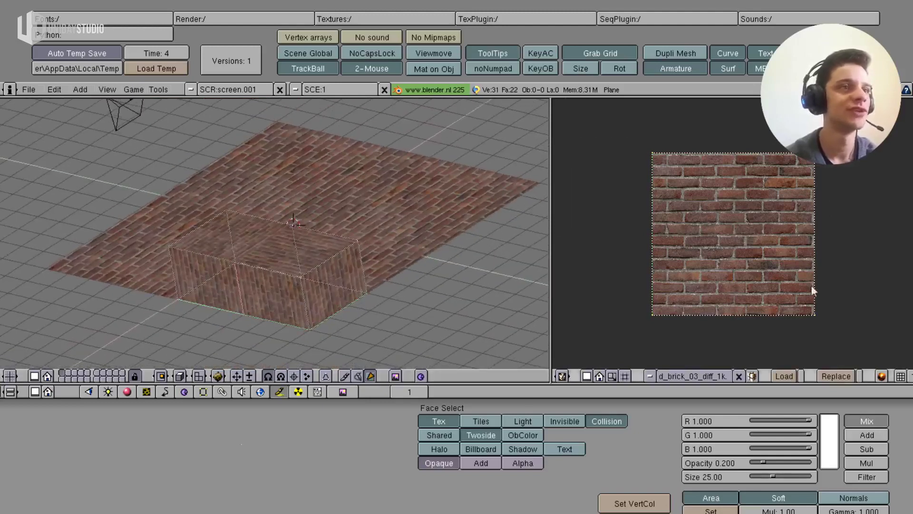
{"action": "key", "text": "r"}
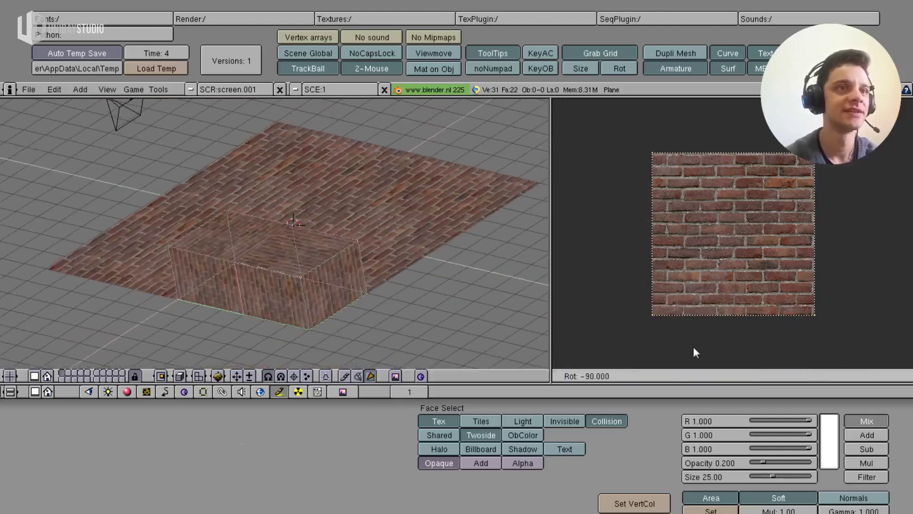
{"action": "left_click", "coordinate": [699, 352]}
- In top view, select all faces, map Bounds to 1/1, then project From Window
{"action": "mouse_move", "coordinate": [296, 265]}
{"action": "middle_mouse_down"}
{"action": "mouse_move", "coordinate": [271, 279]}
{"action": "mouse_move", "coordinate": [169, 274]}
{"action": "middle_mouse_up"}
{"action": "right_click", "coordinate": [169, 275]}
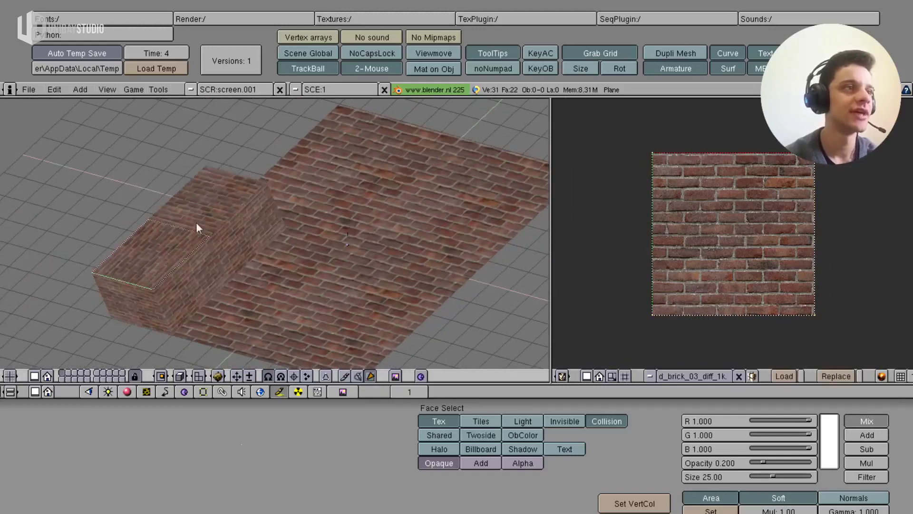
{"action": "key", "text": "KP_7"}
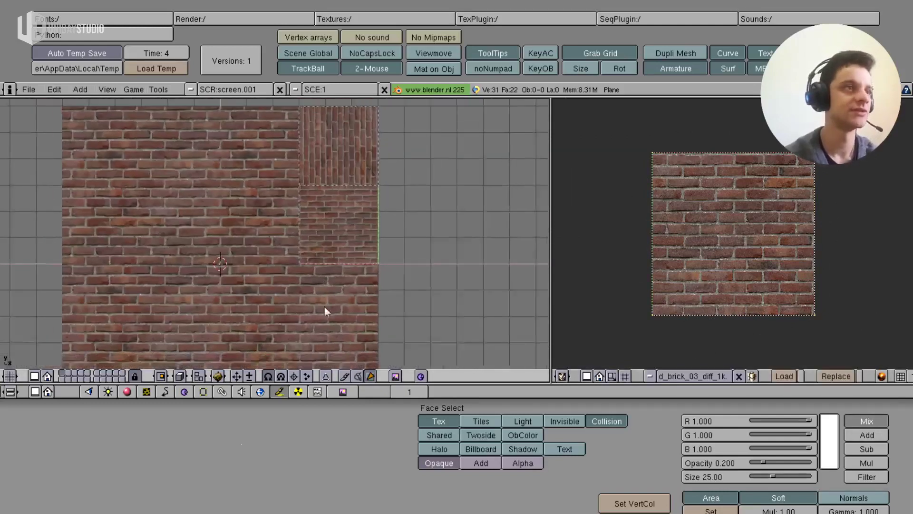
{"action": "middle_click_drag", "start_coordinate": [307, 310], "coordinate": [339, 256], "text": "shift"}
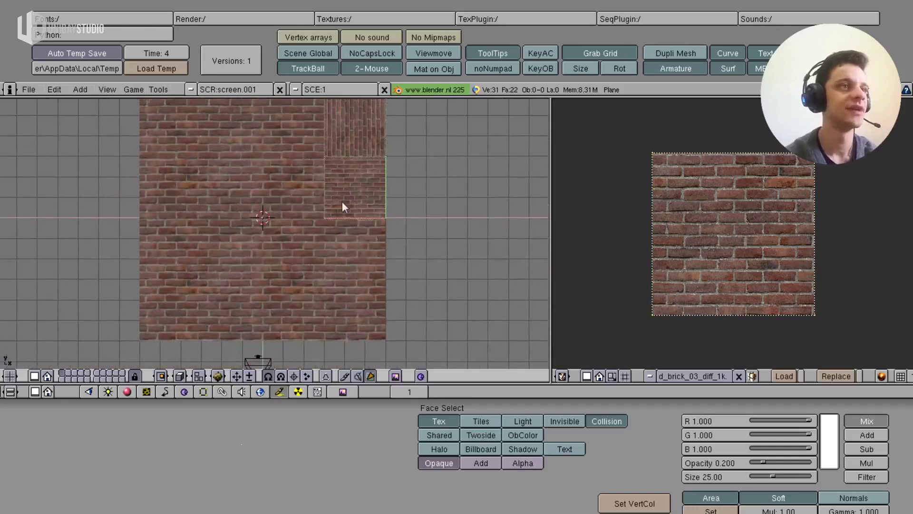
{"action": "key", "text": "a"}
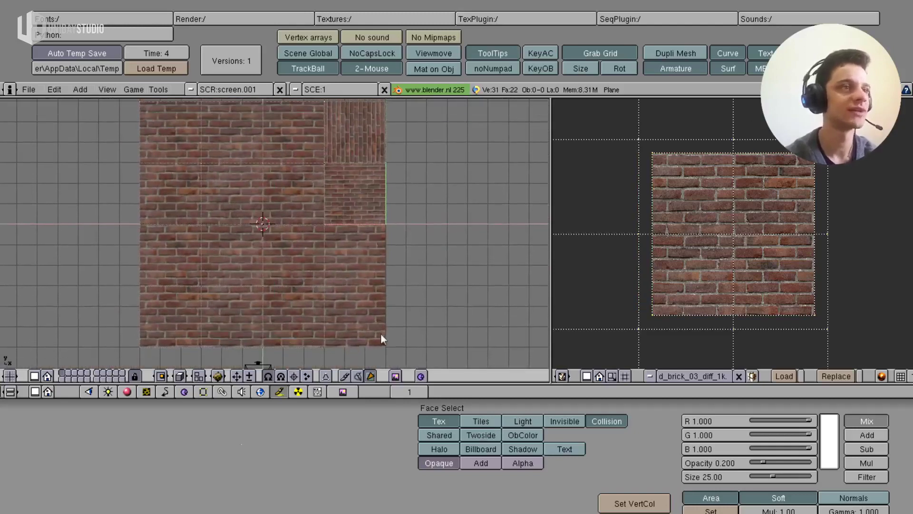
{"action": "key", "text": "u"}
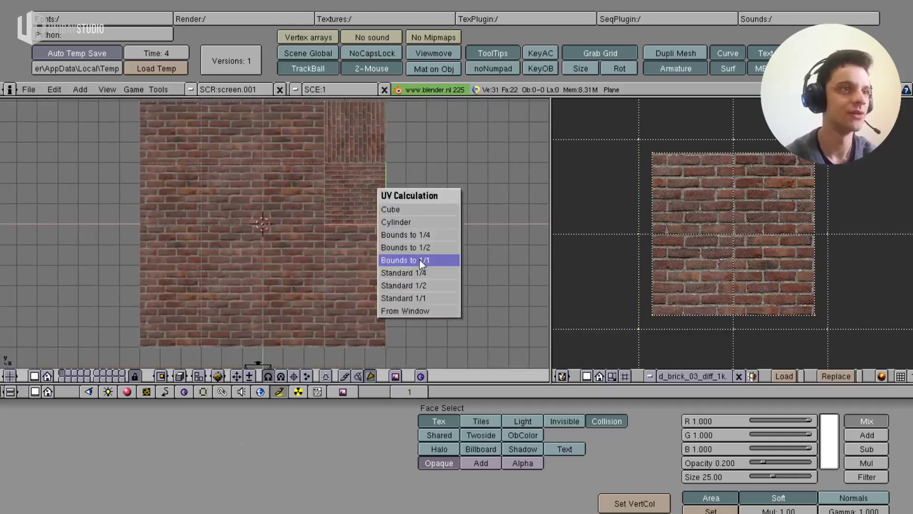
{"action": "left_click", "coordinate": [430, 259]}
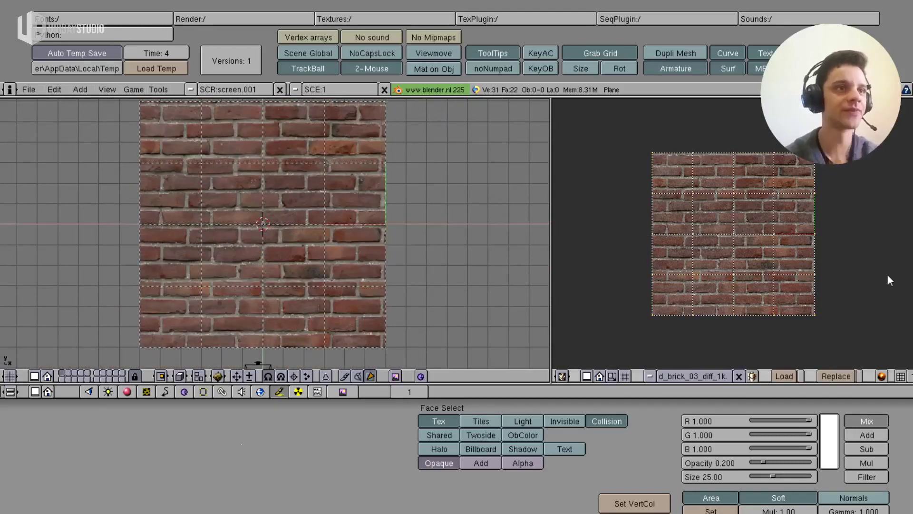
{"action": "key", "text": "u"}
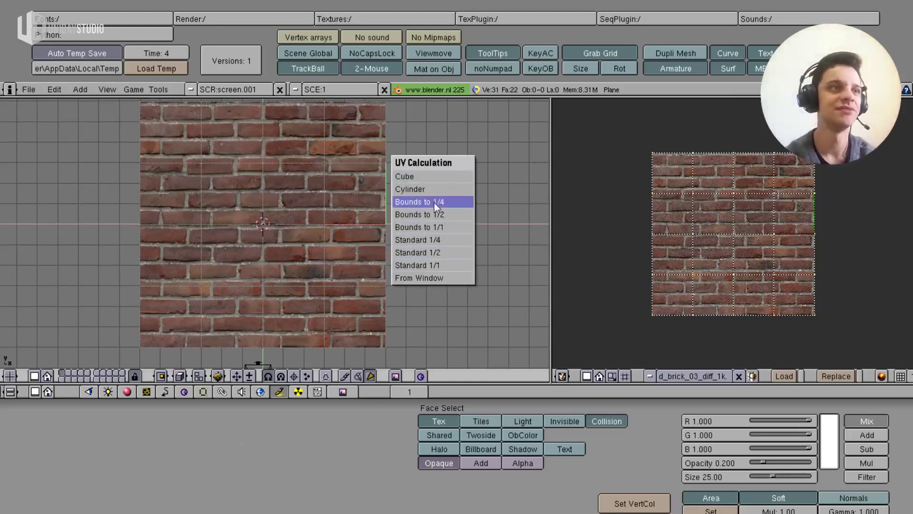
{"action": "left_click", "coordinate": [443, 277]}
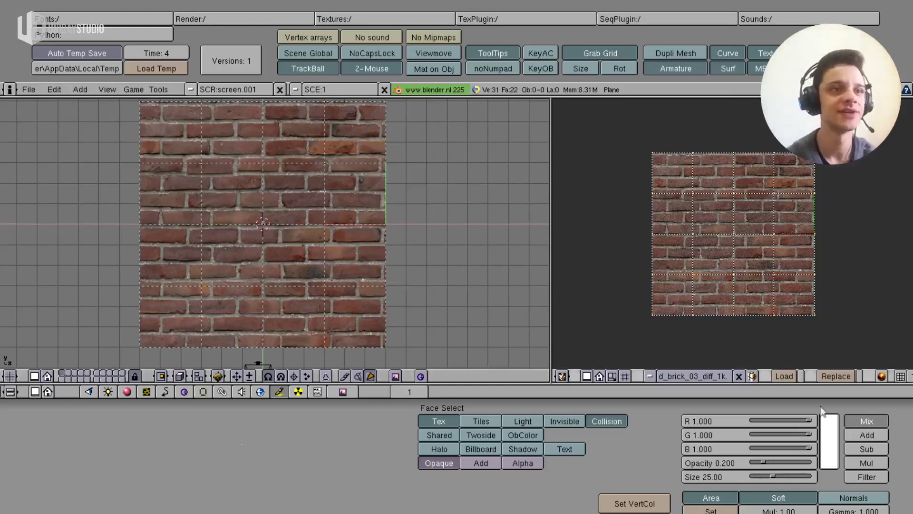
- Browse the UV editor's image list and close it without changing the texture
{"action": "left_click", "coordinate": [784, 376]}
{"action": "mouse_move", "coordinate": [707, 338]}
{"action": "left_mouse_down"}
{"action": "mouse_move", "coordinate": [716, 307]}
{"action": "mouse_move", "coordinate": [761, 270]}
{"action": "left_mouse_up"}
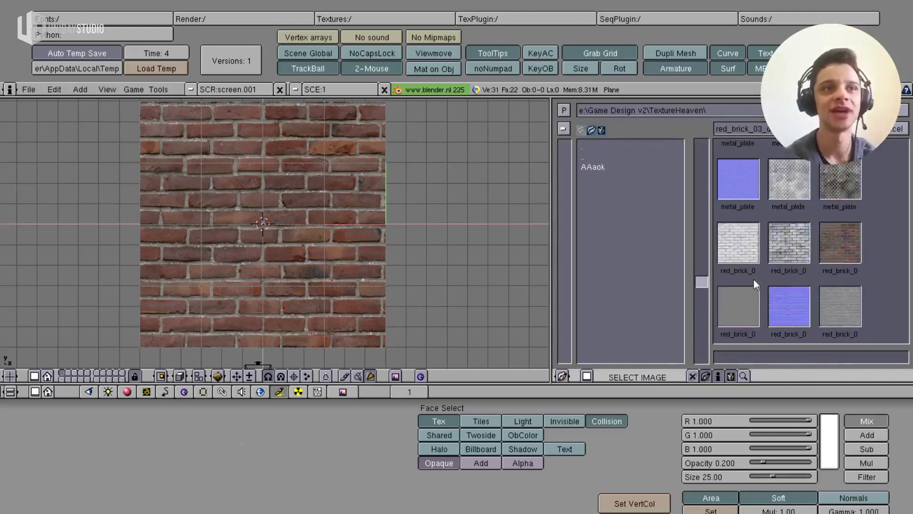
{"action": "mouse_move", "coordinate": [761, 266]}
{"action": "middle_mouse_down"}
{"action": "mouse_move", "coordinate": [747, 244]}
{"action": "mouse_move", "coordinate": [713, 239]}
{"action": "middle_mouse_up"}
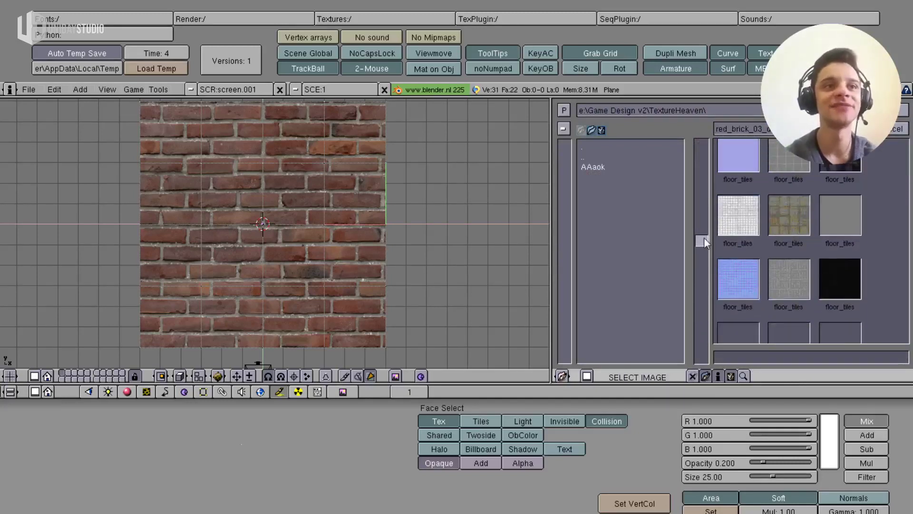
{"action": "left_click_drag", "start_coordinate": [704, 238], "coordinate": [703, 229]}
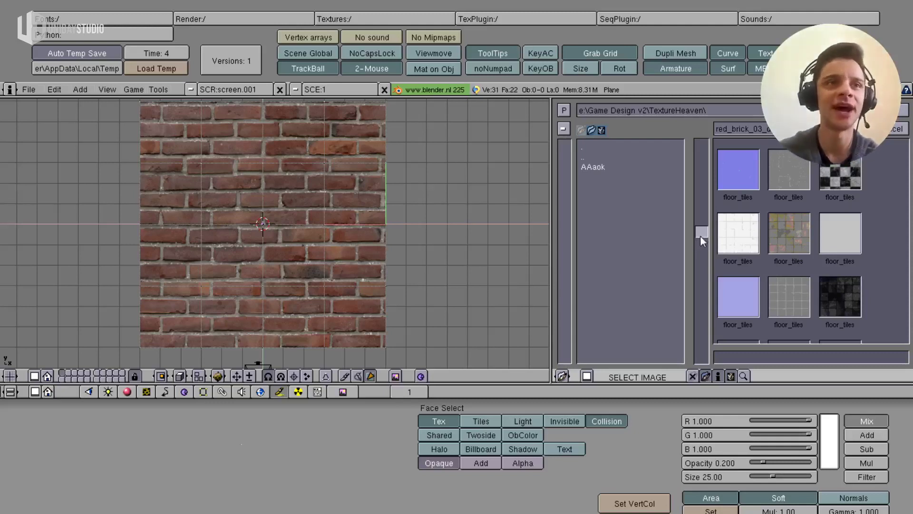
{"action": "mouse_move", "coordinate": [704, 231]}
{"action": "left_mouse_down"}
{"action": "mouse_move", "coordinate": [706, 144]}
{"action": "mouse_move", "coordinate": [708, 170]}
{"action": "left_mouse_up"}
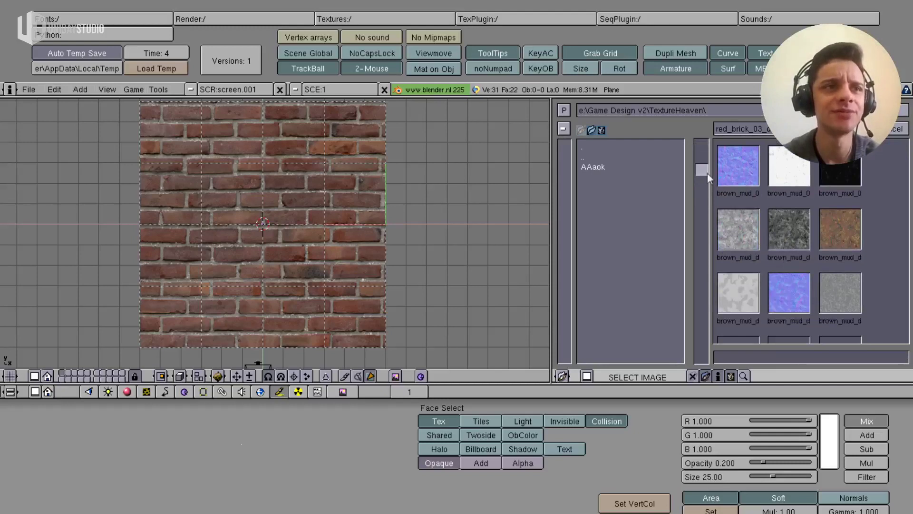
{"action": "mouse_move", "coordinate": [703, 184]}
{"action": "left_mouse_down"}
{"action": "mouse_move", "coordinate": [698, 217]}
{"action": "mouse_move", "coordinate": [707, 186]}
{"action": "left_mouse_up"}
{"action": "left_click", "coordinate": [903, 109]}
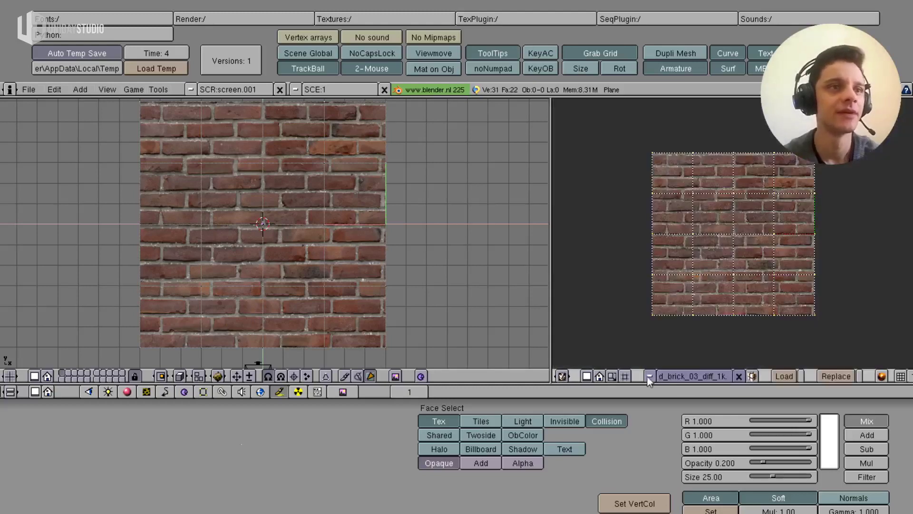
- Assign the brown_mud_leaves image from the TextureHeaven folder to the faces
{"action": "left_click", "coordinate": [784, 374]}
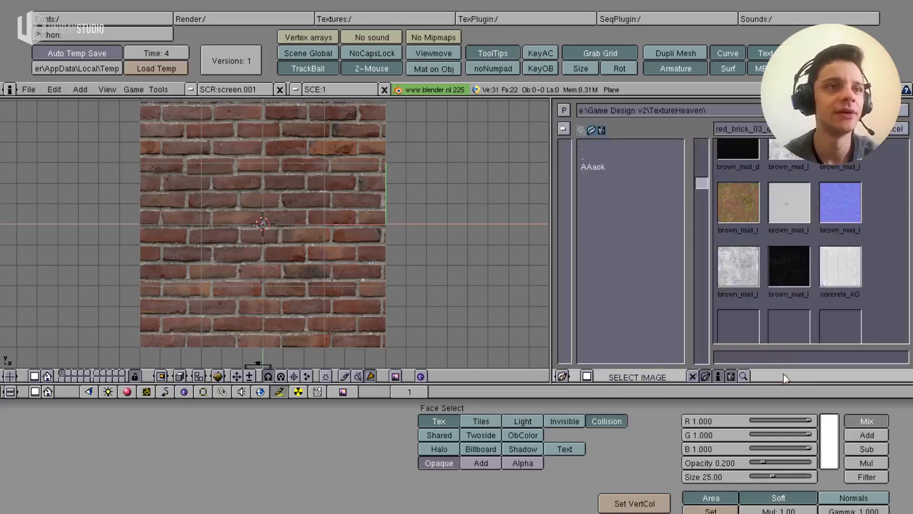
{"action": "left_click", "coordinate": [900, 112]}
{"action": "middle_click_drag", "start_coordinate": [304, 266], "coordinate": [363, 178]}
- Scale the mud-and-leaves UV layout up by about 1.365
{"action": "middle_click_drag", "start_coordinate": [398, 286], "coordinate": [422, 264]}
{"action": "scroll", "coordinate": [421, 264], "scroll_direction": "up", "scroll_amount": 3}
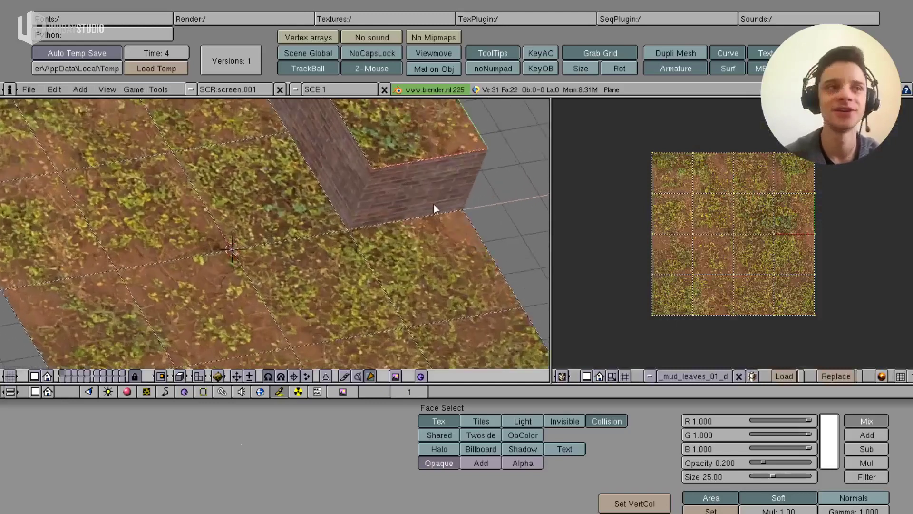
{"action": "scroll", "coordinate": [433, 204], "scroll_direction": "up", "scroll_amount": 2}
{"action": "key", "text": "s"}
{"action": "left_click", "coordinate": [856, 279]}
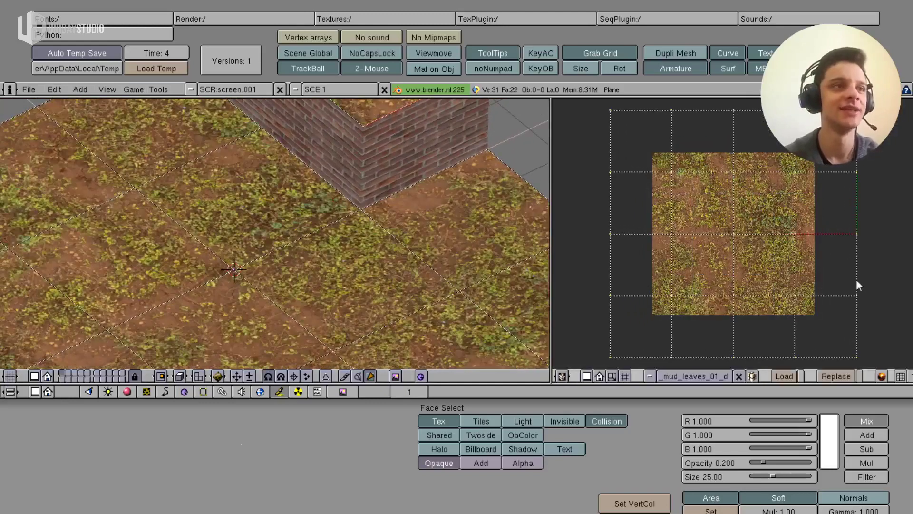
- Exit Face Select mode and orbit to view the textured scene
{"action": "middle_click_drag", "start_coordinate": [523, 269], "coordinate": [455, 258]}
{"action": "middle_click_drag", "start_coordinate": [405, 283], "coordinate": [410, 242]}
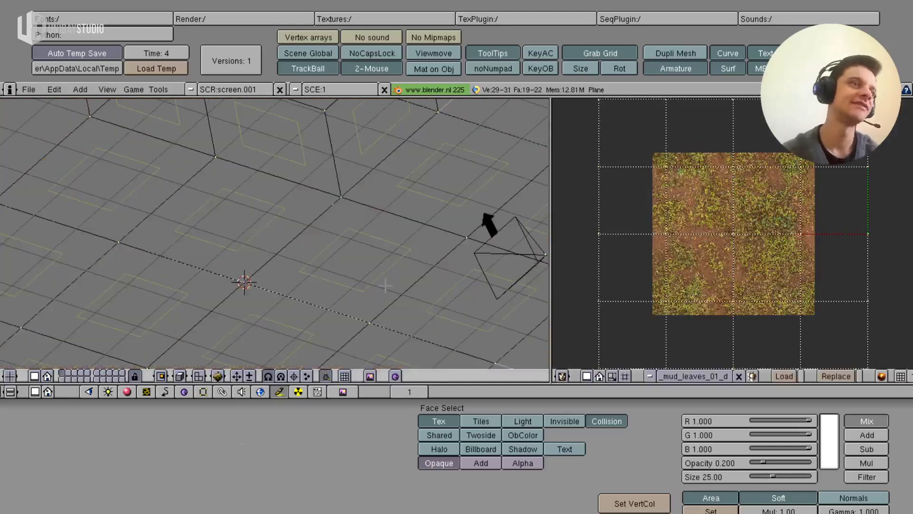
{"action": "key", "text": "f"}
{"action": "mouse_move", "coordinate": [348, 276]}
{"action": "middle_mouse_down"}
{"action": "mouse_move", "coordinate": [451, 202]}
{"action": "mouse_move", "coordinate": [446, 298]}
{"action": "mouse_move", "coordinate": [346, 335]}
{"action": "mouse_move", "coordinate": [376, 225]}
{"action": "middle_mouse_up"}
{"action": "scroll", "coordinate": [449, 196], "scroll_direction": "down", "scroll_amount": 5}
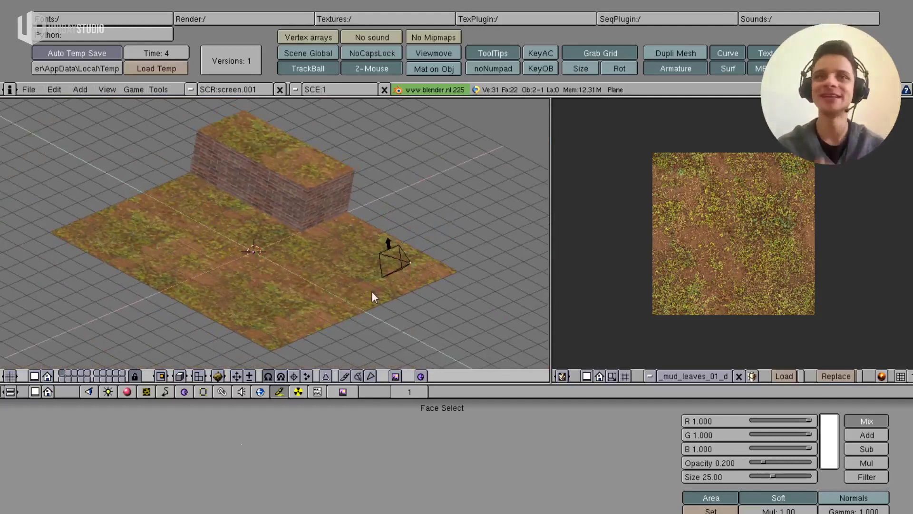
- Save the file as YoutubeVideoShowcase01, replacing the default untitled.blend name
{"action": "key", "text": "space"}
{"action": "key", "text": "Escape"}
{"action": "key", "text": "F2"}
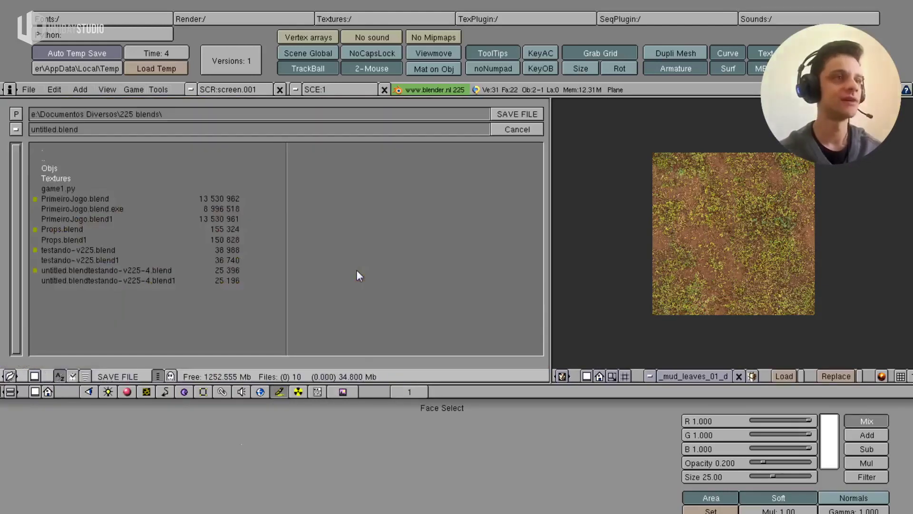
{"action": "left_click", "coordinate": [78, 130]}
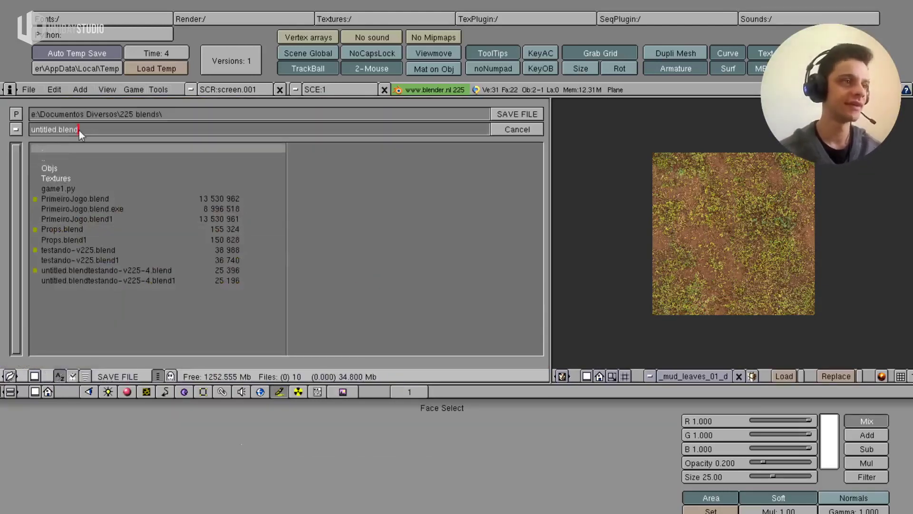
{"action": "key", "text": "BackSpace"}
{"action": "key", "text": "BackSpace"}
{"action": "key", "text": "BackSpace"}
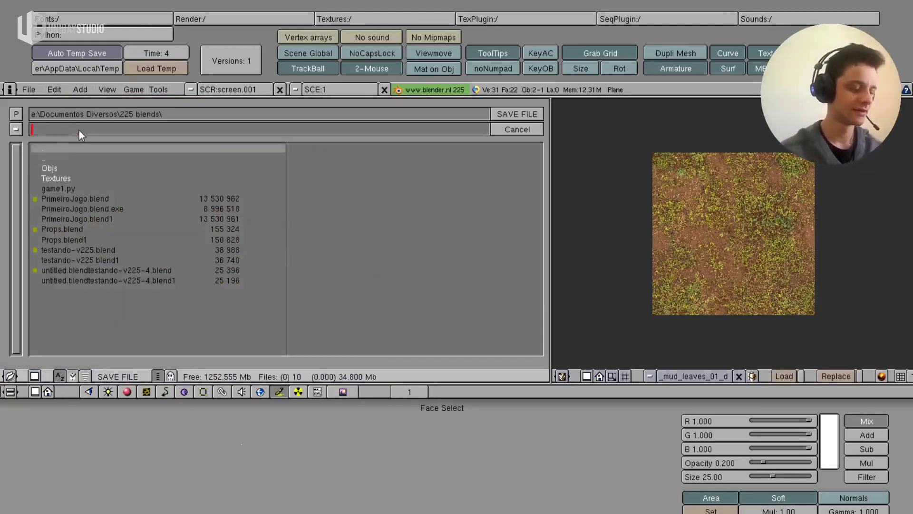
{"action": "type", "text": "Youtube"}
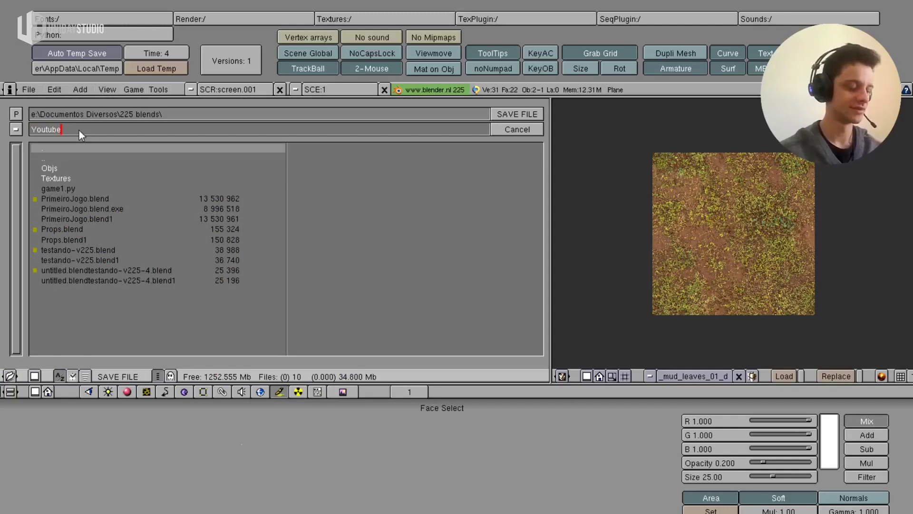
{"action": "type", "text": "VideoShowcase01"}
{"action": "key", "text": "Return"}
{"action": "left_click", "coordinate": [500, 111]}
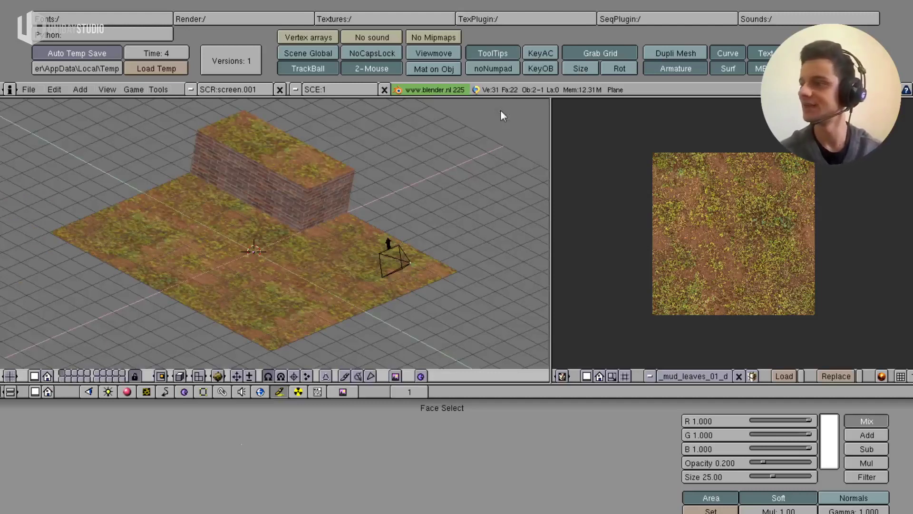
- Add a lamp at the 3D cursor from the Add menu
{"action": "middle_click_drag", "start_coordinate": [501, 110], "coordinate": [364, 253]}
{"action": "middle_click_drag", "start_coordinate": [425, 296], "coordinate": [439, 271]}
{"action": "scroll", "coordinate": [273, 209], "scroll_direction": "up", "scroll_amount": 2}
{"action": "scroll", "coordinate": [315, 207], "scroll_direction": "up", "scroll_amount": 4}
{"action": "scroll", "coordinate": [344, 193], "scroll_direction": "up", "scroll_amount": 2}
{"action": "scroll", "coordinate": [344, 193], "scroll_direction": "down", "scroll_amount": 5}
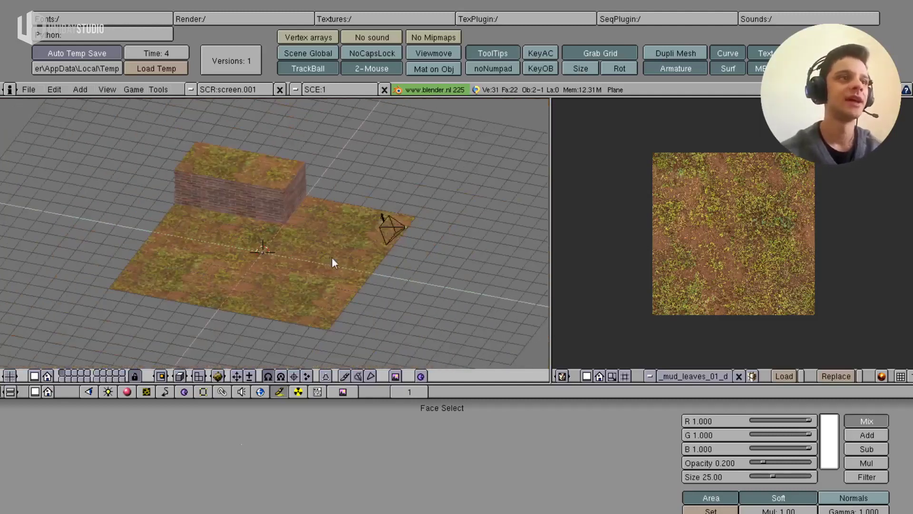
{"action": "scroll", "coordinate": [332, 257], "scroll_direction": "down", "scroll_amount": 2}
{"action": "middle_click_drag", "start_coordinate": [363, 230], "coordinate": [342, 247]}
{"action": "key", "text": "space"}
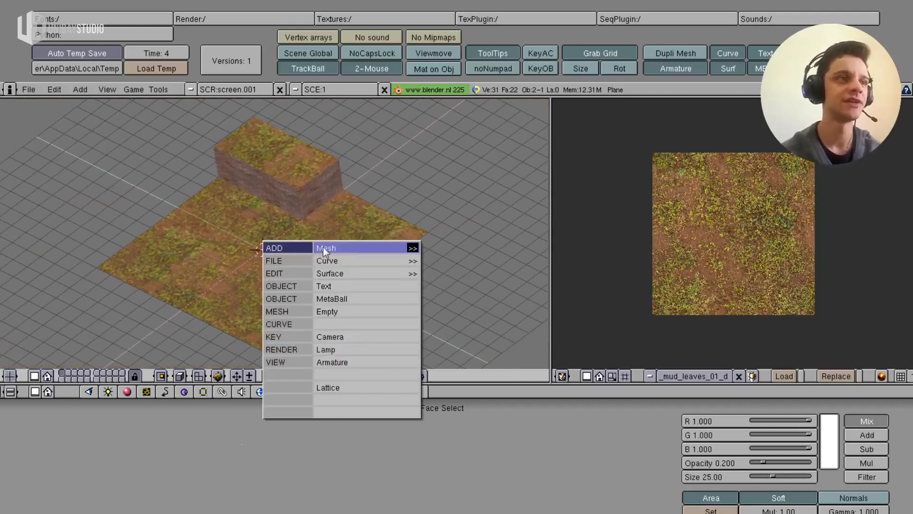
{"action": "key", "text": "Escape"}
{"action": "key", "text": "space"}
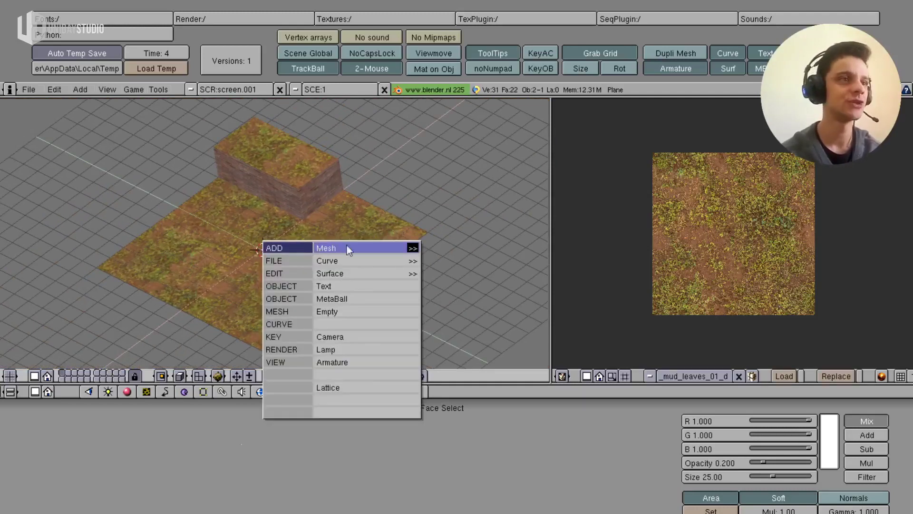
{"action": "left_click", "coordinate": [338, 350]}
- Raise the lamp above the ground and shift it one unit sideways
{"action": "middle_click_drag", "start_coordinate": [421, 266], "coordinate": [269, 304]}
{"action": "key", "text": "g"}
{"action": "left_click", "coordinate": [221, 234]}
{"action": "mouse_move", "coordinate": [221, 234]}
{"action": "middle_mouse_down"}
{"action": "mouse_move", "coordinate": [292, 243]}
{"action": "mouse_move", "coordinate": [366, 218]}
{"action": "middle_mouse_up"}
{"action": "key", "text": "g"}
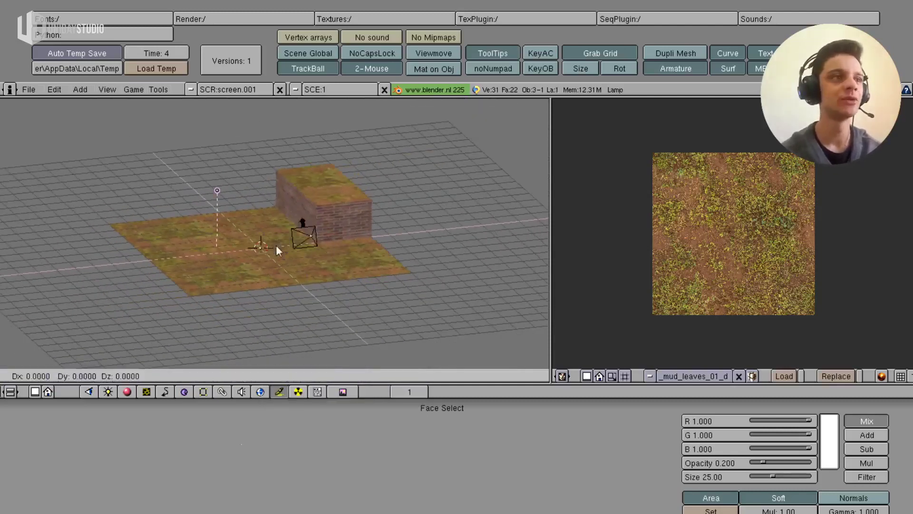
{"action": "left_click", "coordinate": [286, 214]}
- Select the ground plane and switch it to Face Select mode
{"action": "right_click", "coordinate": [285, 214]}
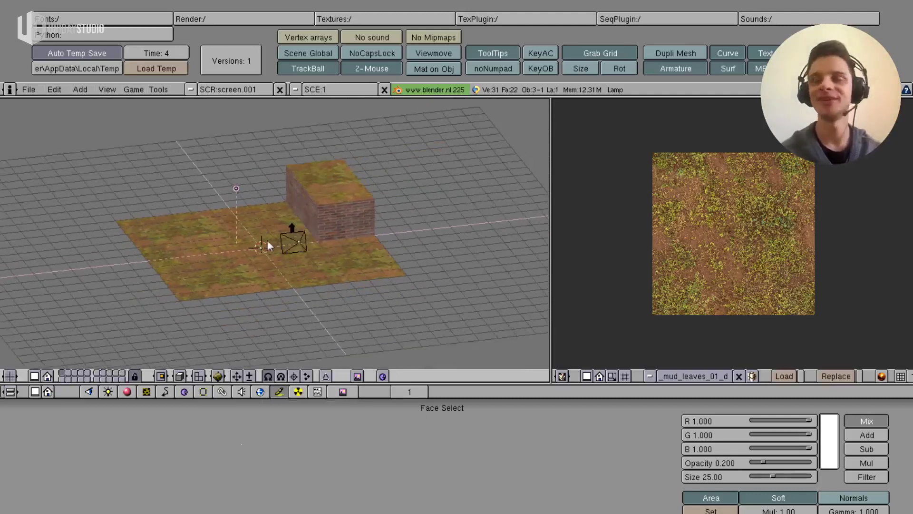
{"action": "mouse_move", "coordinate": [329, 244]}
{"action": "middle_mouse_down"}
{"action": "mouse_move", "coordinate": [289, 308]}
{"action": "mouse_move", "coordinate": [281, 301]}
{"action": "middle_mouse_up"}
{"action": "scroll", "coordinate": [319, 284], "scroll_direction": "up", "scroll_amount": 2}
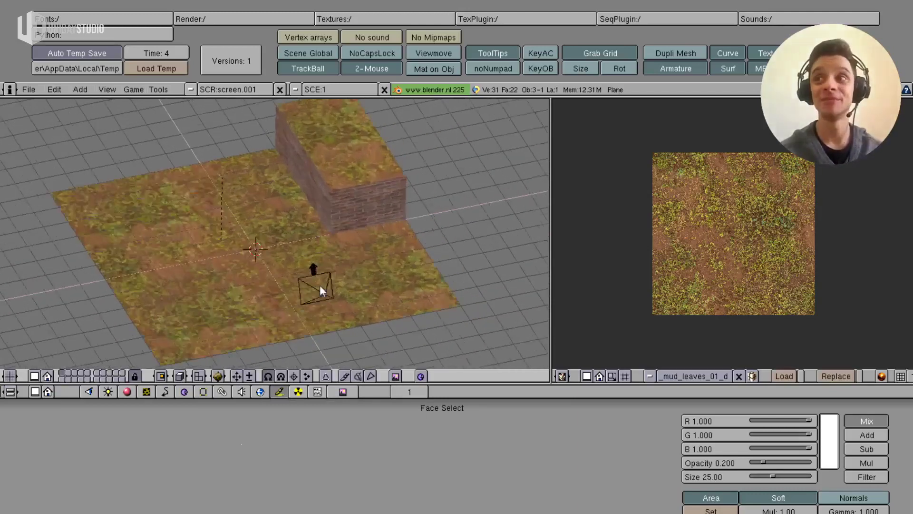
{"action": "scroll", "coordinate": [318, 287], "scroll_direction": "up", "scroll_amount": 2}
{"action": "scroll", "coordinate": [337, 267], "scroll_direction": "down", "scroll_amount": 1}
{"action": "scroll", "coordinate": [339, 273], "scroll_direction": "down", "scroll_amount": 2}
{"action": "mouse_move", "coordinate": [339, 273]}
{"action": "middle_mouse_down"}
{"action": "mouse_move", "coordinate": [301, 284]}
{"action": "mouse_move", "coordinate": [326, 249]}
{"action": "mouse_move", "coordinate": [333, 259]}
{"action": "middle_mouse_up"}
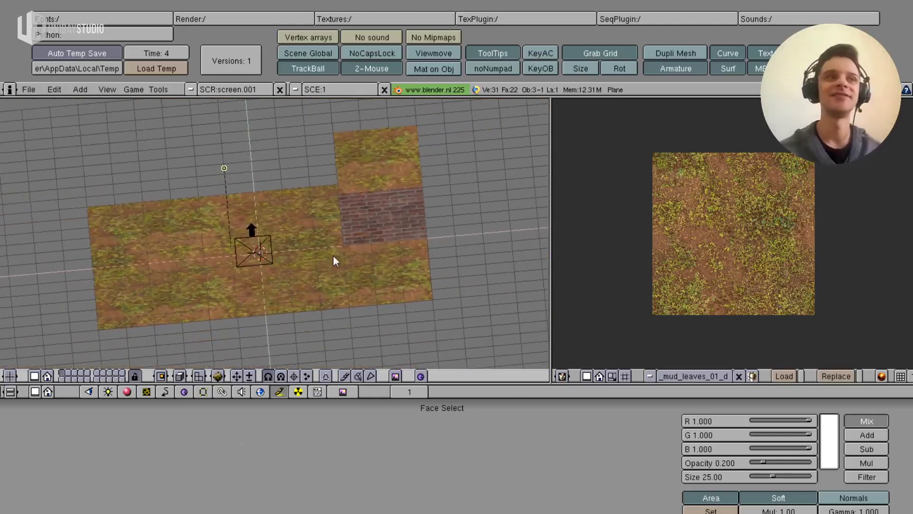
{"action": "key", "text": "f"}
{"action": "mouse_move", "coordinate": [333, 259]}
{"action": "middle_mouse_down"}
{"action": "mouse_move", "coordinate": [382, 276]}
{"action": "mouse_move", "coordinate": [376, 203]}
{"action": "middle_mouse_up"}
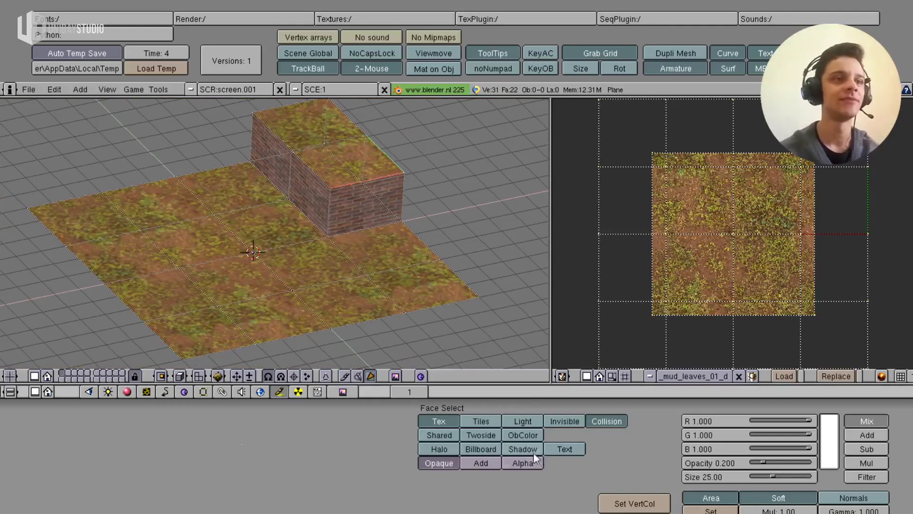
- Enable Light on the faces, exit Face Select, and maximize the 3D view
{"action": "left_click", "coordinate": [524, 421]}
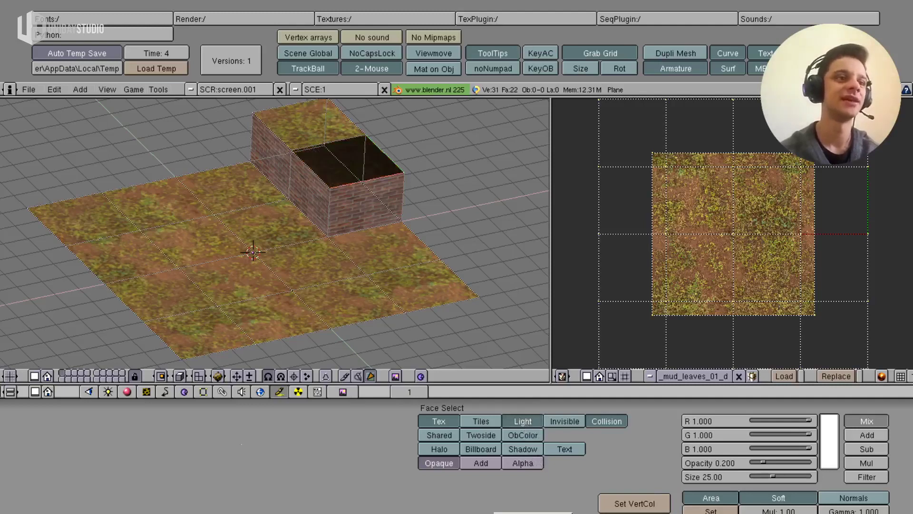
{"action": "mouse_move", "coordinate": [253, 256]}
{"action": "middle_mouse_down"}
{"action": "mouse_move", "coordinate": [280, 258]}
{"action": "mouse_move", "coordinate": [255, 263]}
{"action": "middle_mouse_up"}
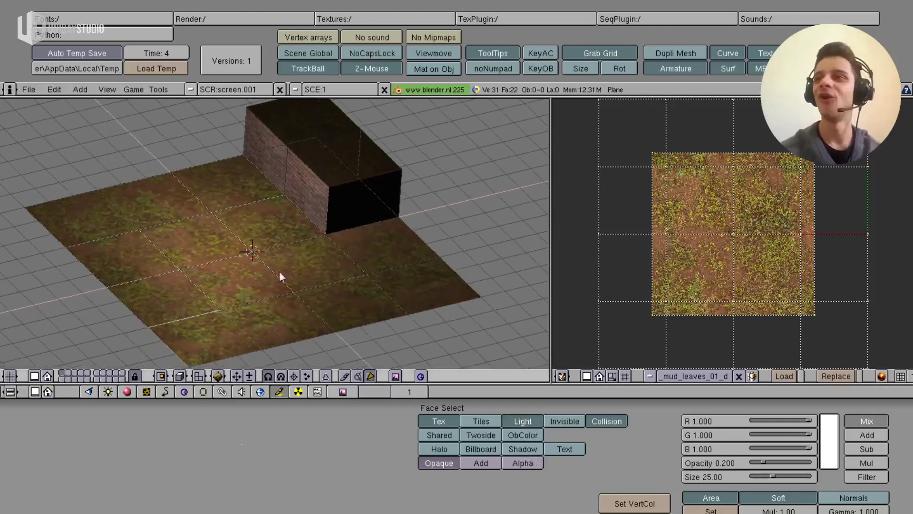
{"action": "key", "text": "f"}
{"action": "mouse_move", "coordinate": [401, 300]}
{"action": "middle_mouse_down"}
{"action": "mouse_move", "coordinate": [422, 262]}
{"action": "mouse_move", "coordinate": [469, 243]}
{"action": "middle_mouse_up"}
{"action": "key", "text": "ctrl+Down"}
{"action": "scroll", "coordinate": [504, 225], "scroll_direction": "up", "scroll_amount": 1}
{"action": "scroll", "coordinate": [504, 225], "scroll_direction": "up", "scroll_amount": 1}
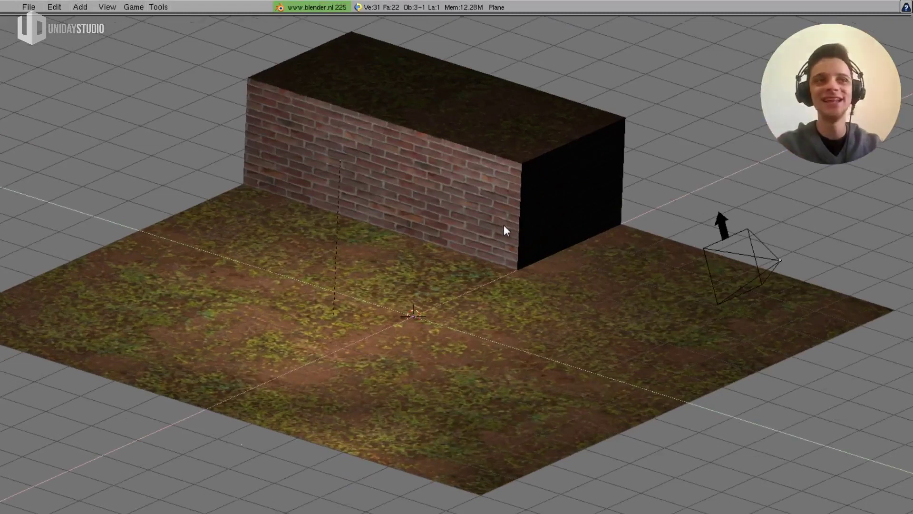
{"action": "mouse_move", "coordinate": [504, 224]}
{"action": "middle_mouse_down"}
{"action": "mouse_move", "coordinate": [316, 291]}
{"action": "mouse_move", "coordinate": [433, 271]}
{"action": "middle_mouse_up"}
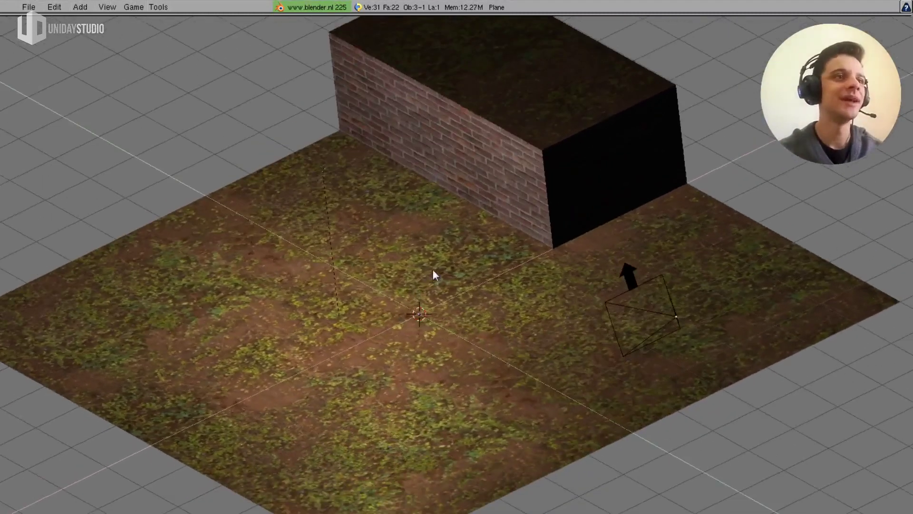
{"action": "scroll", "coordinate": [677, 298], "scroll_direction": "down", "scroll_amount": 4}
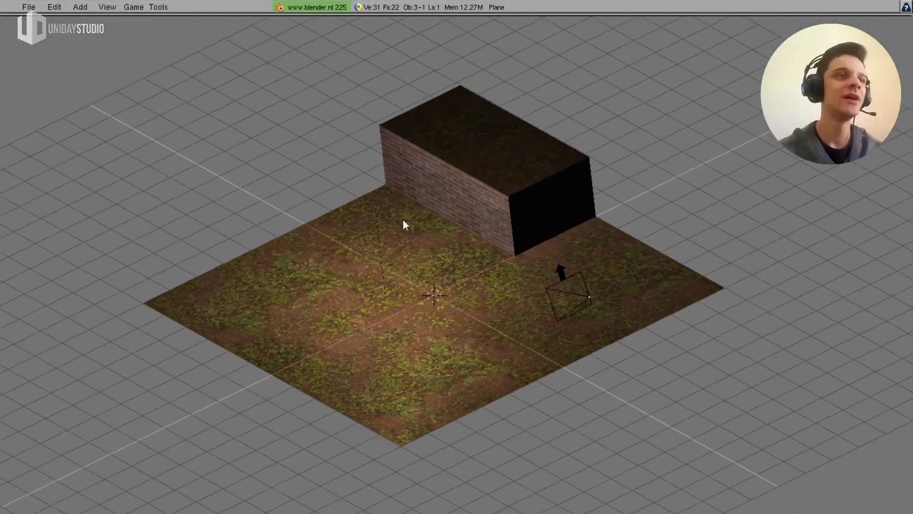
{"action": "right_click", "coordinate": [377, 207]}
{"action": "key", "text": "g"}
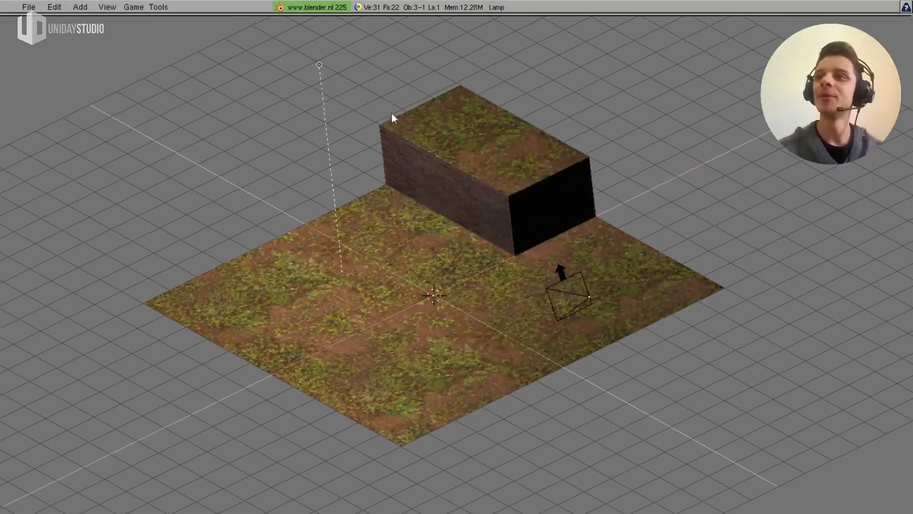
{"action": "key", "text": "Escape"}
{"action": "key", "text": "g"}
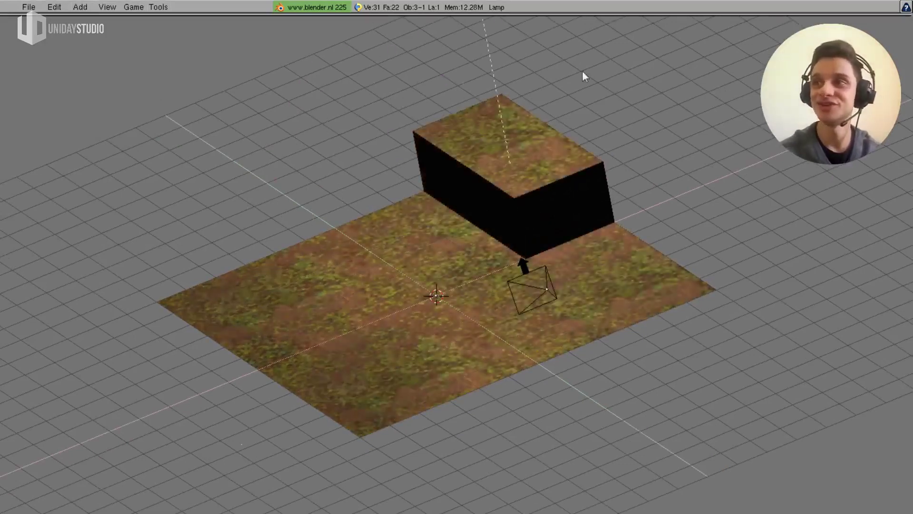
{"action": "key", "text": "Escape"}
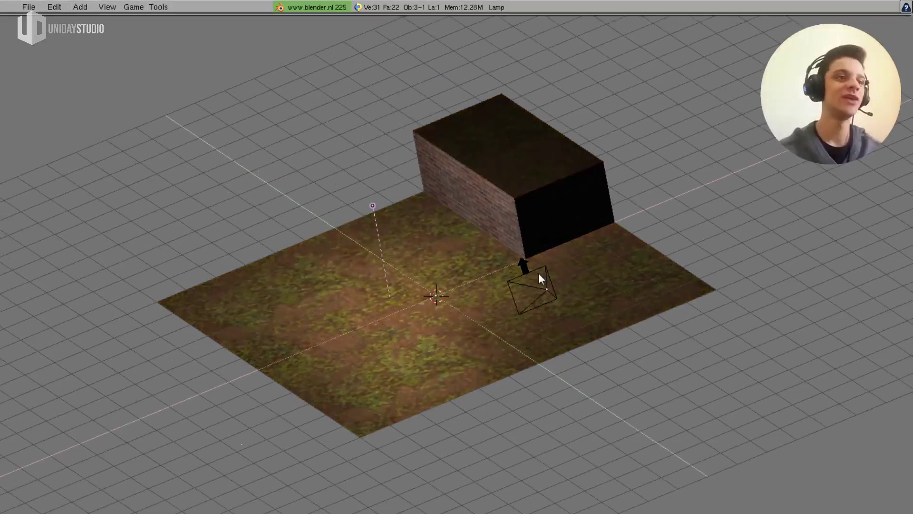
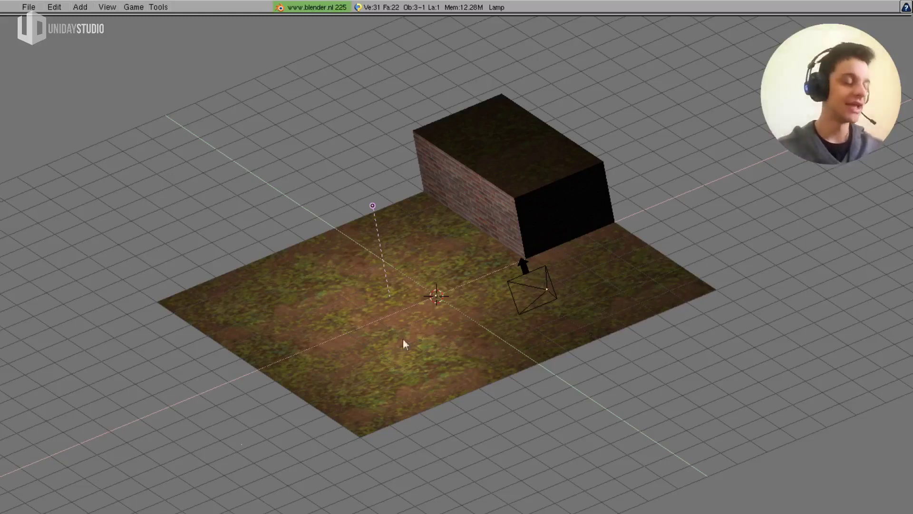
- Move the lamp to a new spot above the grassy ground
{"action": "key", "text": "g"}
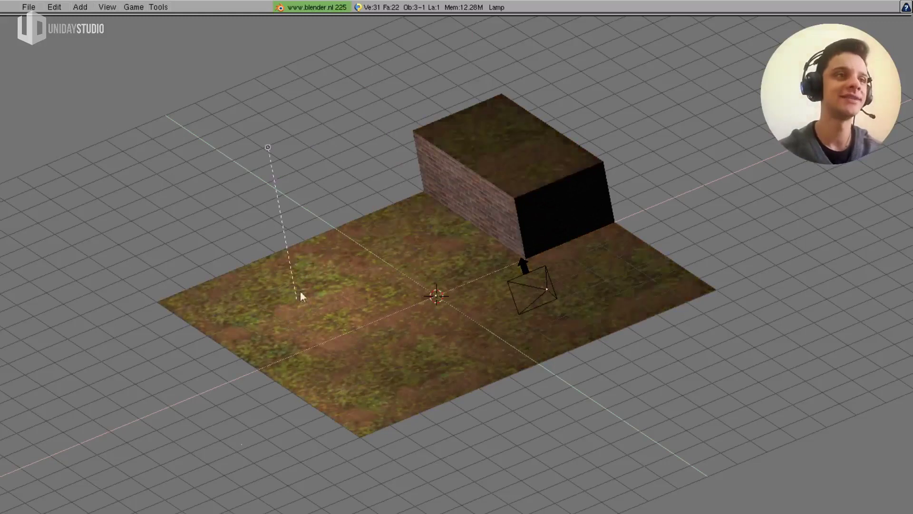
{"action": "middle_click_drag", "start_coordinate": [419, 327], "coordinate": [482, 317]}
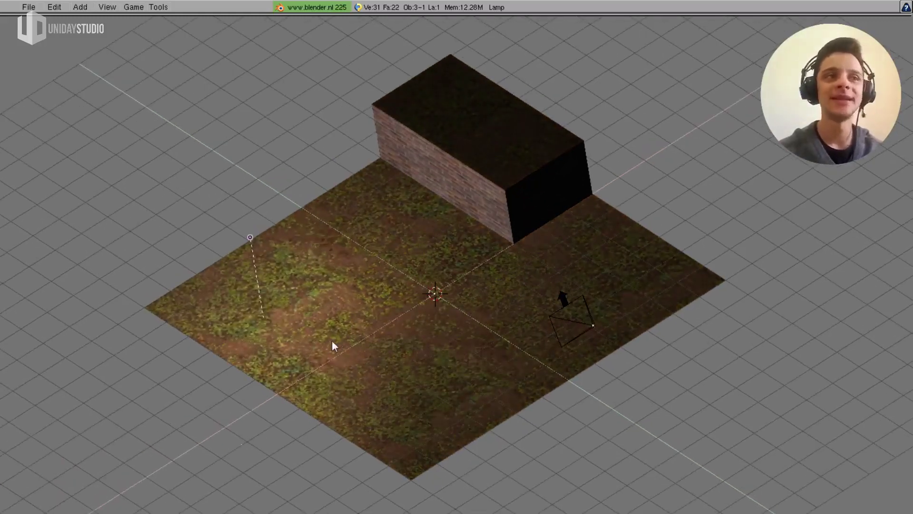
{"action": "left_click", "coordinate": [369, 325]}
- Check the scene in solid and textured shading, then preview it in the game engine
{"action": "key", "text": "alt+z"}
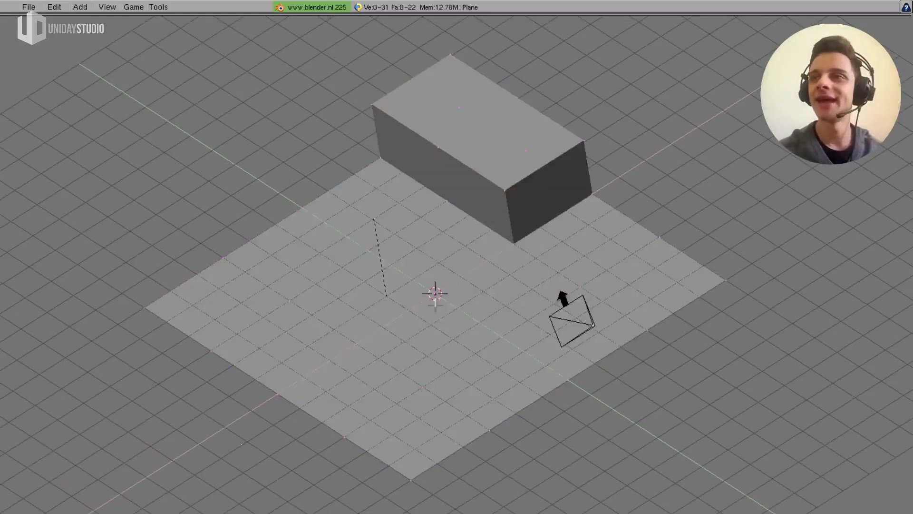
{"action": "right_click", "coordinate": [449, 302]}
{"action": "key", "text": "alt+z"}
{"action": "key", "text": "p"}
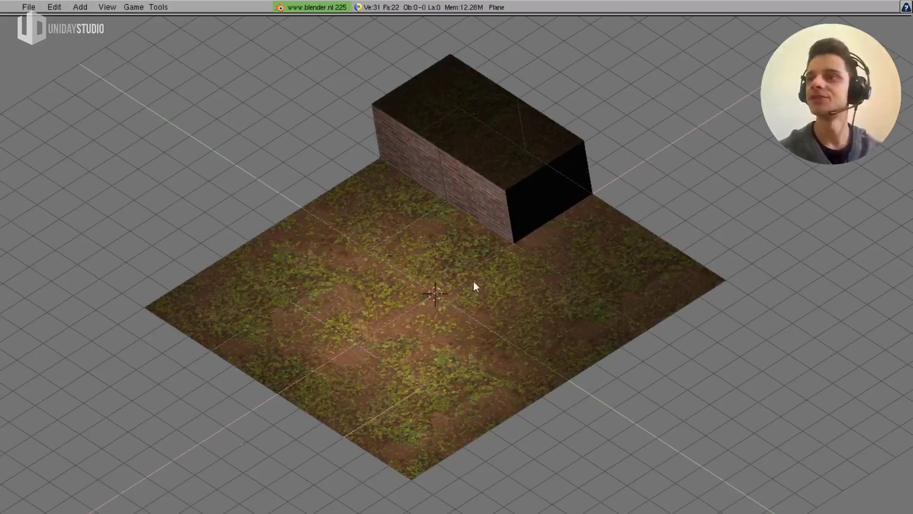
{"action": "key", "text": "Escape"}
- Shift the lamp left, select the ground plane, and bring up the Add > Mesh list
{"action": "middle_click_drag", "start_coordinate": [428, 324], "coordinate": [372, 250]}
{"action": "right_click", "coordinate": [375, 228]}
{"action": "key", "text": "g"}
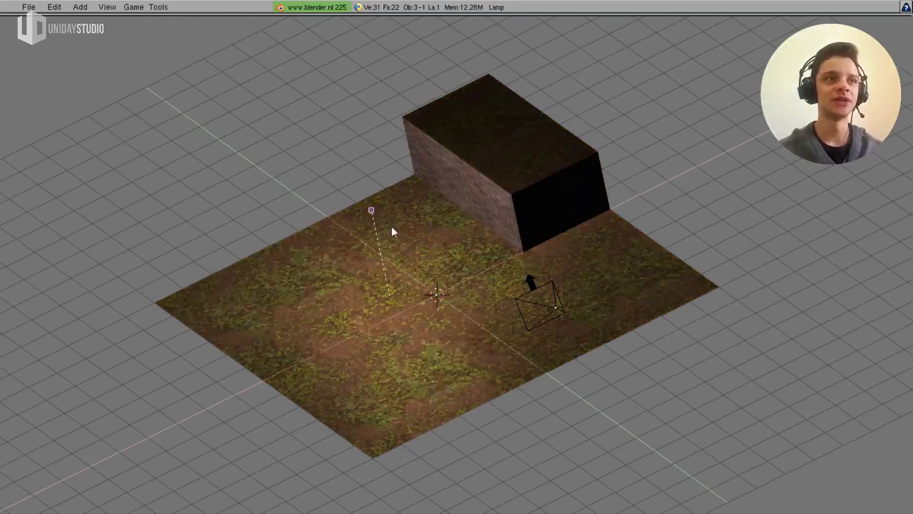
{"action": "mouse_move", "coordinate": [482, 297]}
{"action": "middle_mouse_down"}
{"action": "mouse_move", "coordinate": [486, 333]}
{"action": "mouse_move", "coordinate": [434, 279]}
{"action": "middle_mouse_up"}
{"action": "right_click", "coordinate": [486, 339]}
{"action": "key", "text": "space"}
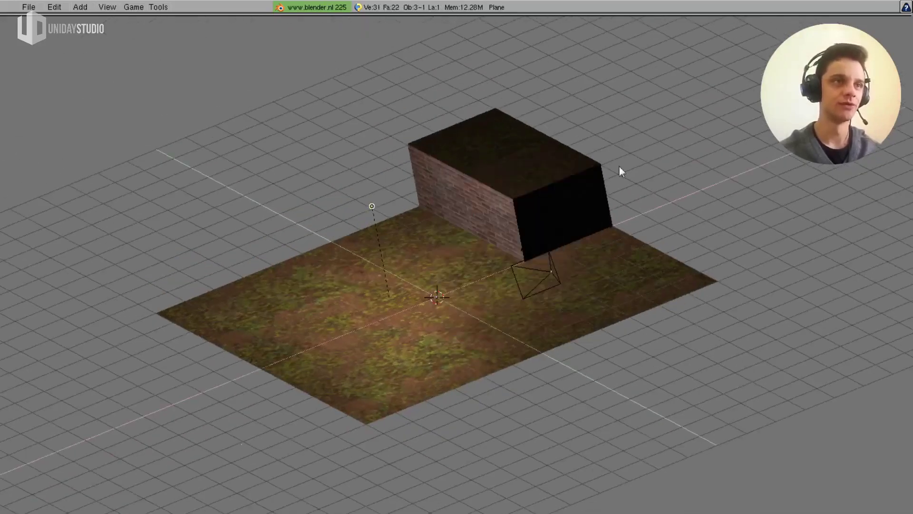
{"action": "key", "text": "space"}
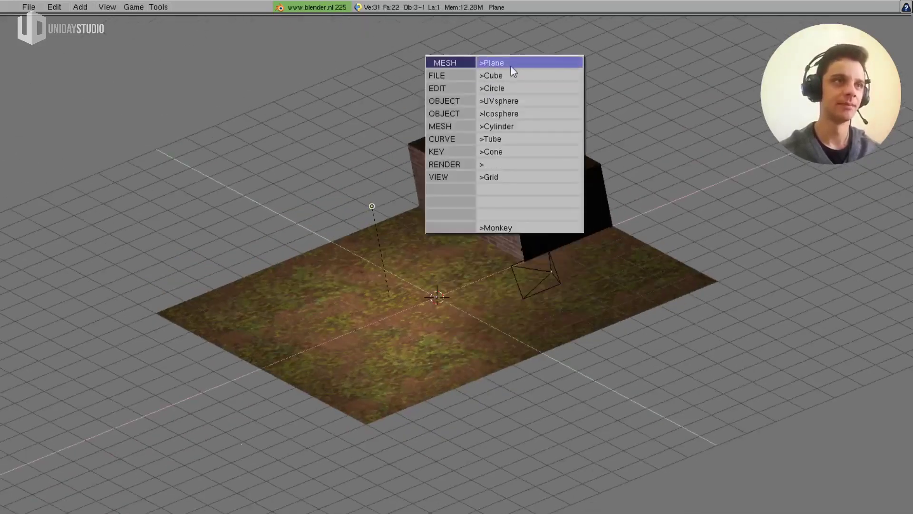
- Add a new plane and clear its rotation so it lies flat
{"action": "left_click", "coordinate": [512, 66]}
{"action": "mouse_move", "coordinate": [464, 340]}
{"action": "middle_mouse_down"}
{"action": "mouse_move", "coordinate": [510, 312]}
{"action": "mouse_move", "coordinate": [473, 354]}
{"action": "middle_mouse_up"}
{"action": "key", "text": "Tab"}
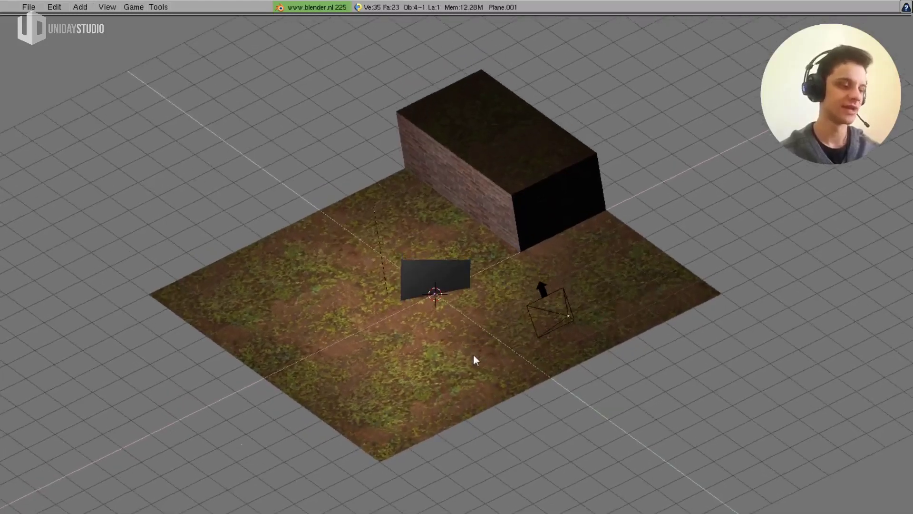
{"action": "key", "text": "alt+r"}
{"action": "left_click", "coordinate": [481, 359]}
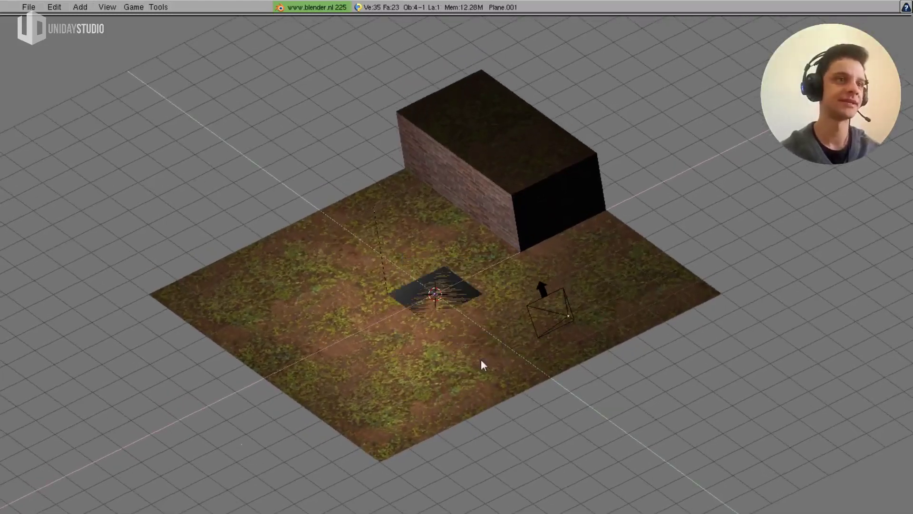
- Move the new plane left and scale it up twice to cover a large area
{"action": "middle_click_drag", "start_coordinate": [492, 317], "coordinate": [393, 318]}
{"action": "key", "text": "g"}
{"action": "left_click", "coordinate": [318, 309]}
{"action": "key", "text": "s"}
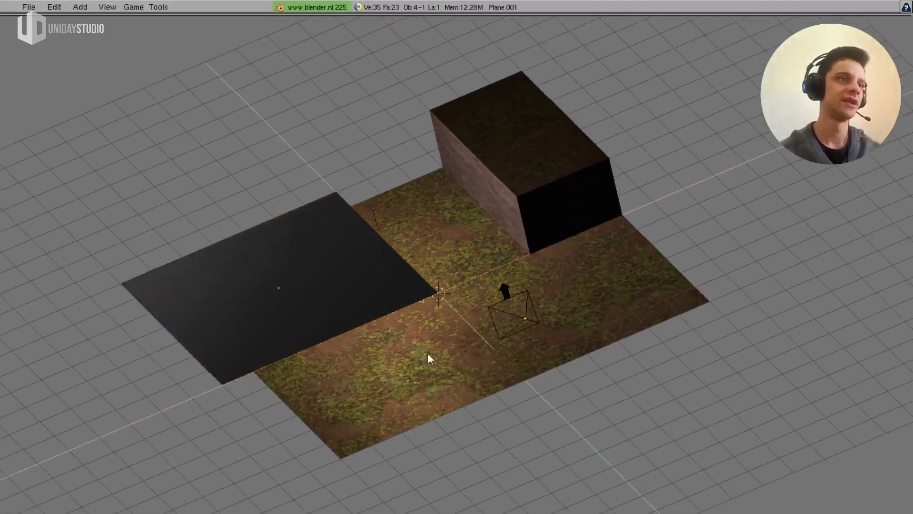
{"action": "left_click", "coordinate": [534, 366]}
{"action": "mouse_move", "coordinate": [534, 365]}
{"action": "middle_mouse_down"}
{"action": "mouse_move", "coordinate": [550, 290]}
{"action": "mouse_move", "coordinate": [608, 254]}
{"action": "mouse_move", "coordinate": [438, 317]}
{"action": "middle_mouse_up"}
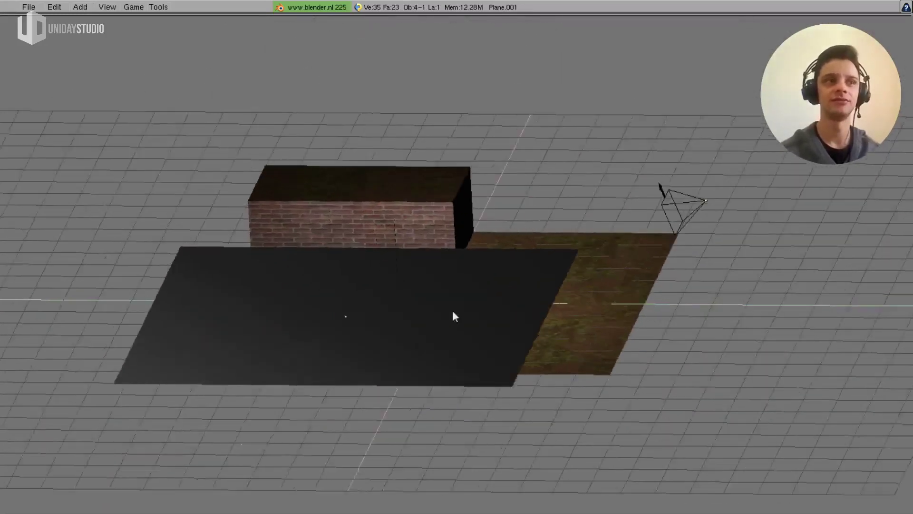
{"action": "key", "text": "s"}
{"action": "left_click", "coordinate": [560, 319]}
- Check the plane's mesh in Edit Mode, zoom in, and restore the full window layout
{"action": "key", "text": "Tab"}
{"action": "middle_click_drag", "start_coordinate": [558, 318], "coordinate": [505, 340]}
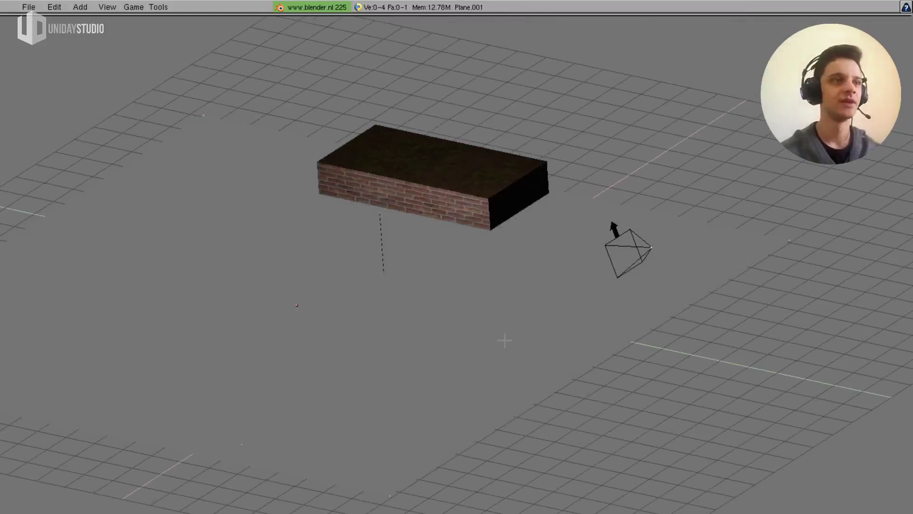
{"action": "key", "text": "Tab"}
{"action": "middle_click_drag", "start_coordinate": [619, 323], "coordinate": [586, 345]}
{"action": "scroll", "coordinate": [586, 345], "scroll_direction": "up", "scroll_amount": 3}
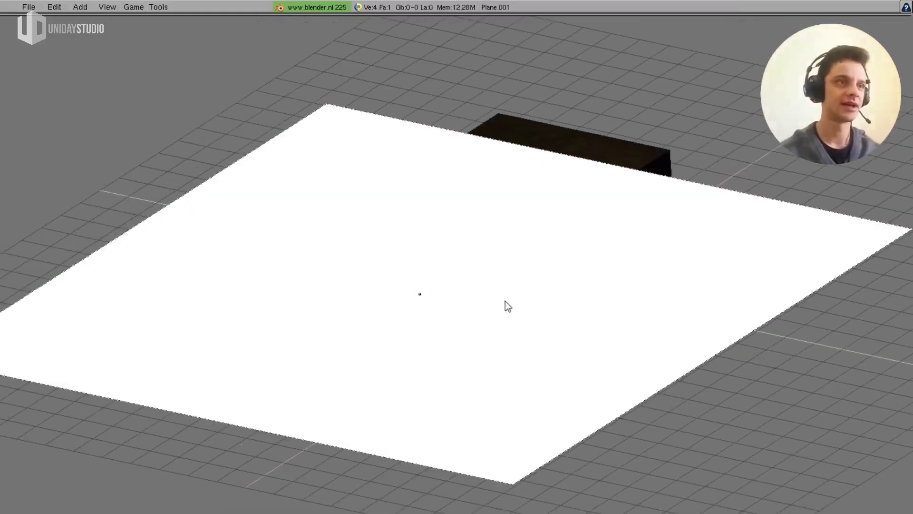
{"action": "key", "text": "ctrl+Down"}
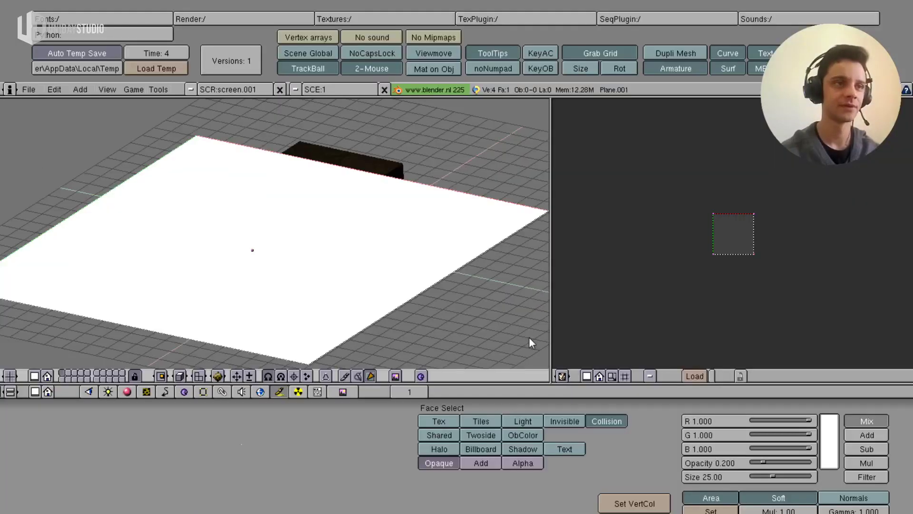
- Enable the Light option on the plane's faces and leave face select mode
{"action": "left_click", "coordinate": [523, 421]}
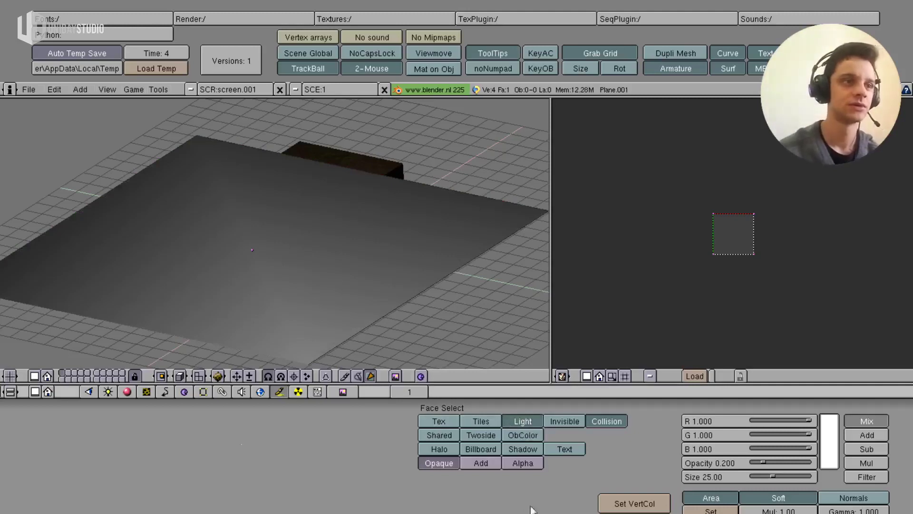
{"action": "mouse_move", "coordinate": [363, 241]}
{"action": "middle_mouse_down"}
{"action": "mouse_move", "coordinate": [264, 257]}
{"action": "mouse_move", "coordinate": [393, 249]}
{"action": "mouse_move", "coordinate": [376, 275]}
{"action": "mouse_move", "coordinate": [332, 261]}
{"action": "middle_mouse_up"}
{"action": "key", "text": "alt+z"}
{"action": "key", "text": "alt+z"}
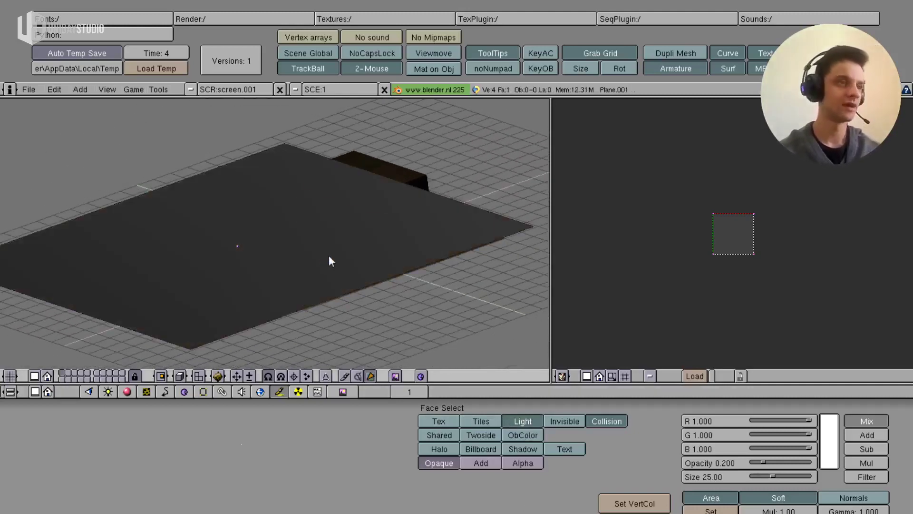
{"action": "key", "text": "f"}
- Move the lamp to a new position above the lit plane
{"action": "mouse_move", "coordinate": [291, 207]}
{"action": "middle_mouse_down"}
{"action": "mouse_move", "coordinate": [295, 193]}
{"action": "mouse_move", "coordinate": [339, 261]}
{"action": "middle_mouse_up"}
{"action": "right_click", "coordinate": [339, 261]}
{"action": "key", "text": "g"}
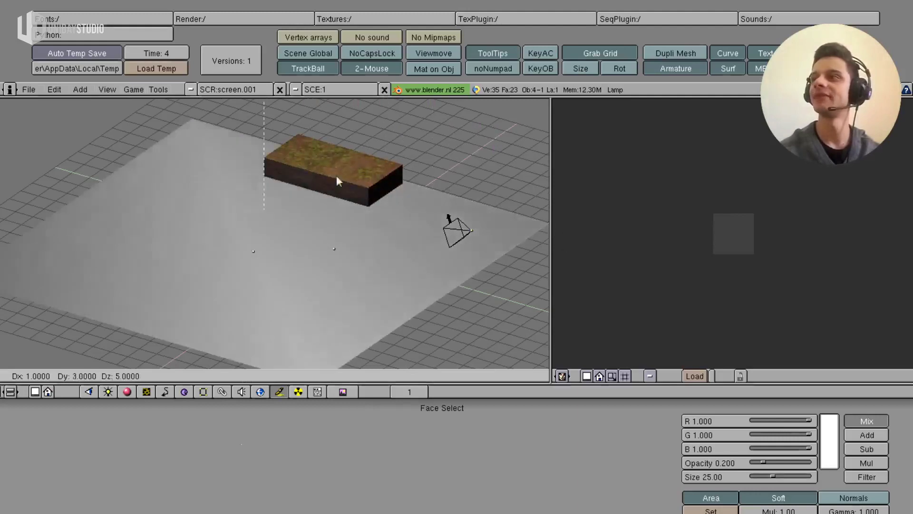
{"action": "left_click", "coordinate": [362, 209]}
{"action": "mouse_move", "coordinate": [363, 210]}
{"action": "middle_mouse_down"}
{"action": "mouse_move", "coordinate": [350, 233]}
{"action": "mouse_move", "coordinate": [400, 220]}
{"action": "mouse_move", "coordinate": [392, 259]}
{"action": "middle_mouse_up"}
{"action": "key", "text": "g"}
{"action": "key", "text": "Escape"}
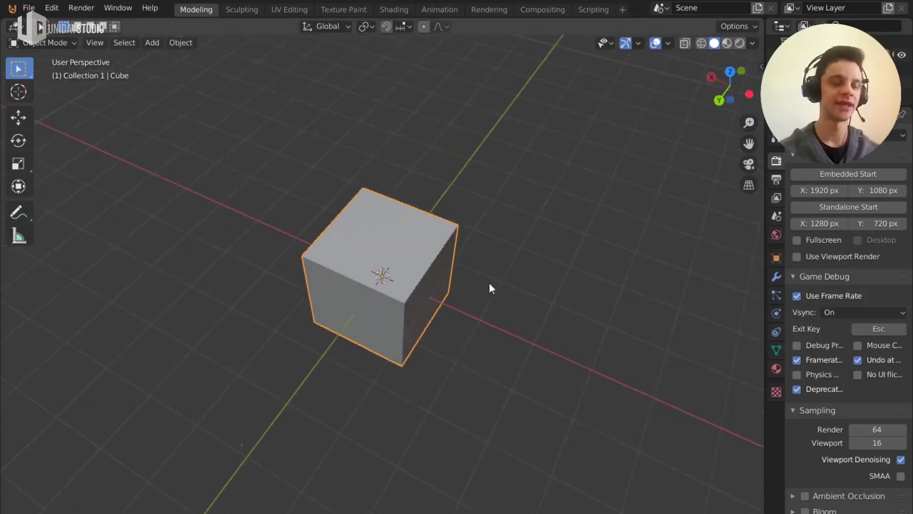
- Replace the default cube with a hugely scaled plane centred at the world origin
{"action": "key", "text": "Delete"}
{"action": "key", "text": "shift+a"}
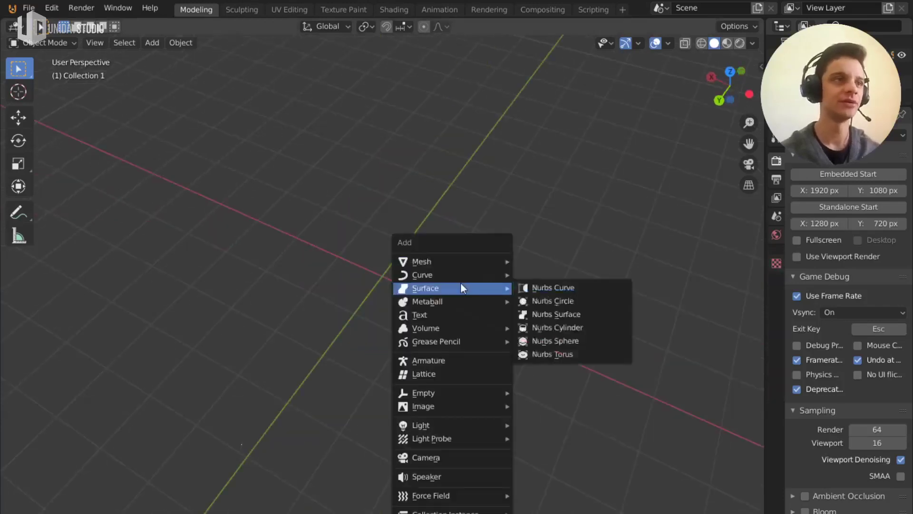
{"action": "mouse_move", "coordinate": [421, 261]}
{"action": "left_click", "coordinate": [561, 261]}
{"action": "key", "text": "Tab"}
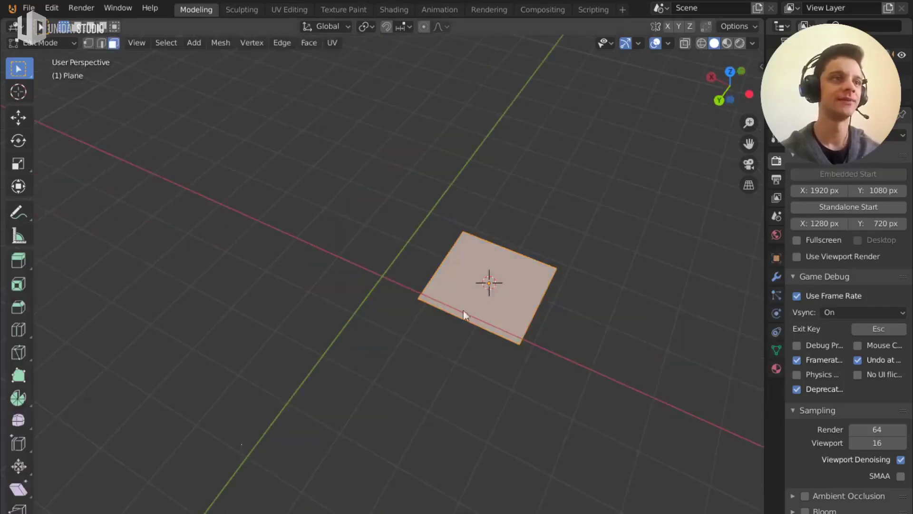
{"action": "key", "text": "s"}
{"action": "left_click", "coordinate": [627, 415]}
{"action": "key", "text": "Tab"}
{"action": "key", "text": "alt+g"}
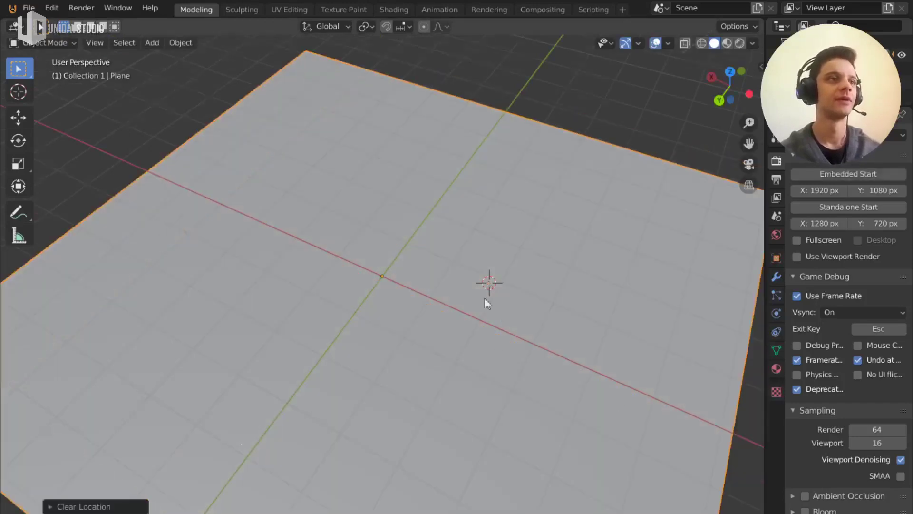
- Add a point light and position it over the plane
{"action": "middle_click_drag", "start_coordinate": [484, 298], "coordinate": [496, 275]}
{"action": "key", "text": "shift+a"}
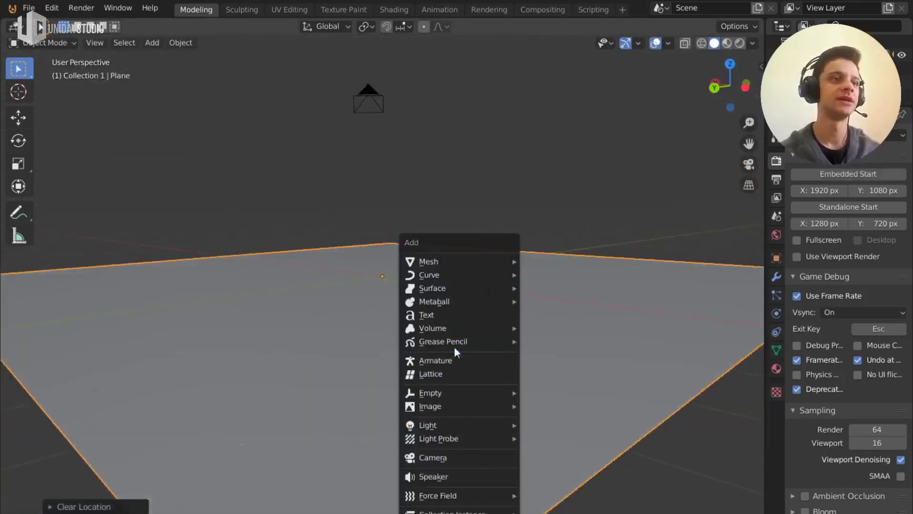
{"action": "left_click", "coordinate": [552, 426]}
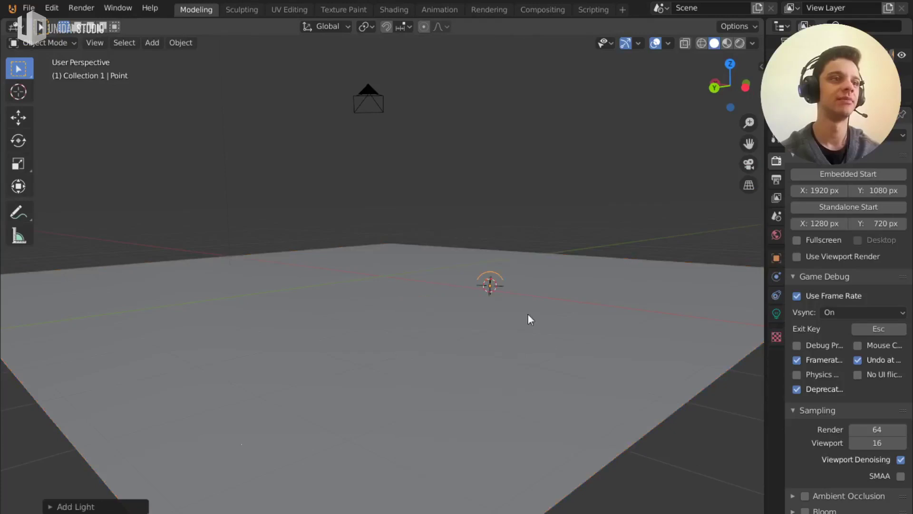
{"action": "middle_click_drag", "start_coordinate": [489, 301], "coordinate": [529, 358]}
{"action": "key", "text": "g"}
{"action": "left_click", "coordinate": [533, 286]}
{"action": "middle_click_drag", "start_coordinate": [576, 383], "coordinate": [554, 292]}
{"action": "scroll", "coordinate": [537, 352], "scroll_direction": "down", "scroll_amount": 3}
{"action": "mouse_move", "coordinate": [536, 352]}
{"action": "middle_mouse_down"}
{"action": "mouse_move", "coordinate": [474, 349]}
{"action": "mouse_move", "coordinate": [394, 290]}
{"action": "middle_mouse_up"}
- Enlarge the plane further in Edit Mode
{"action": "left_click", "coordinate": [288, 116]}
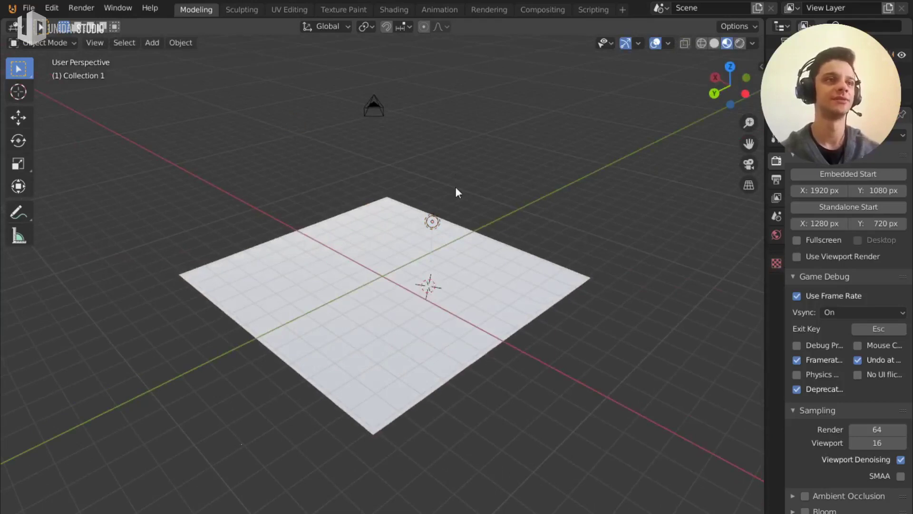
{"action": "middle_click_drag", "start_coordinate": [429, 272], "coordinate": [438, 234]}
{"action": "left_click", "coordinate": [462, 277]}
{"action": "key", "text": "Tab"}
{"action": "middle_click_drag", "start_coordinate": [462, 277], "coordinate": [468, 304]}
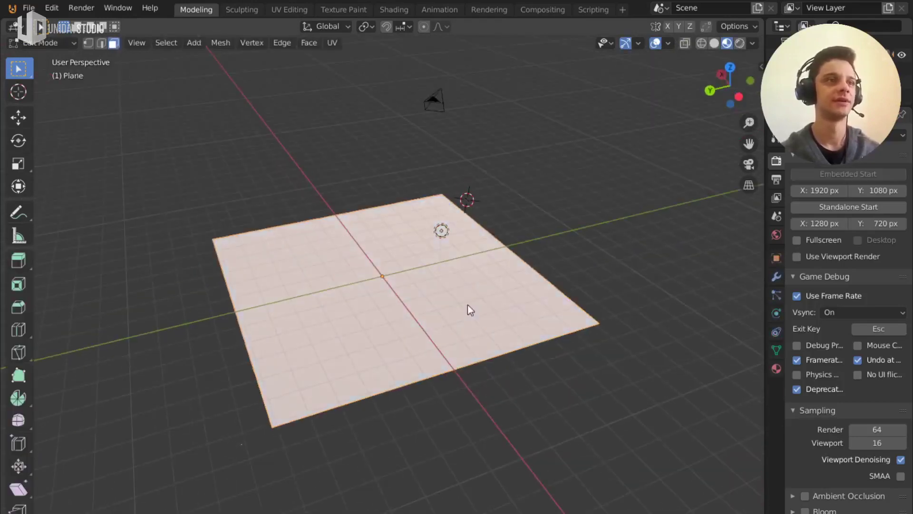
{"action": "key", "text": "s"}
{"action": "left_click", "coordinate": [589, 369]}
{"action": "key", "text": "Tab"}
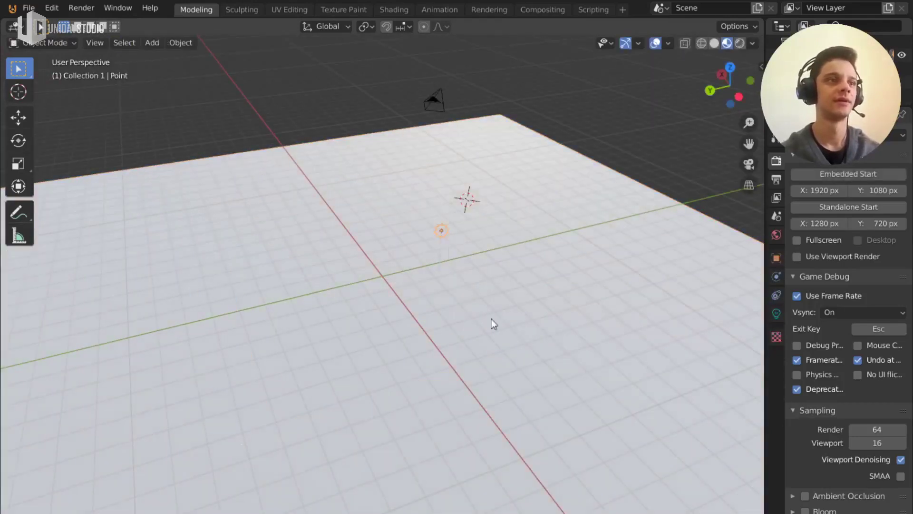
- Raise the point light straight up along Z and view the scene in Rendered shading
{"action": "middle_click_drag", "start_coordinate": [451, 251], "coordinate": [489, 305]}
{"action": "key", "text": "g"}
{"action": "key", "text": "z"}
{"action": "left_click", "coordinate": [572, 227]}
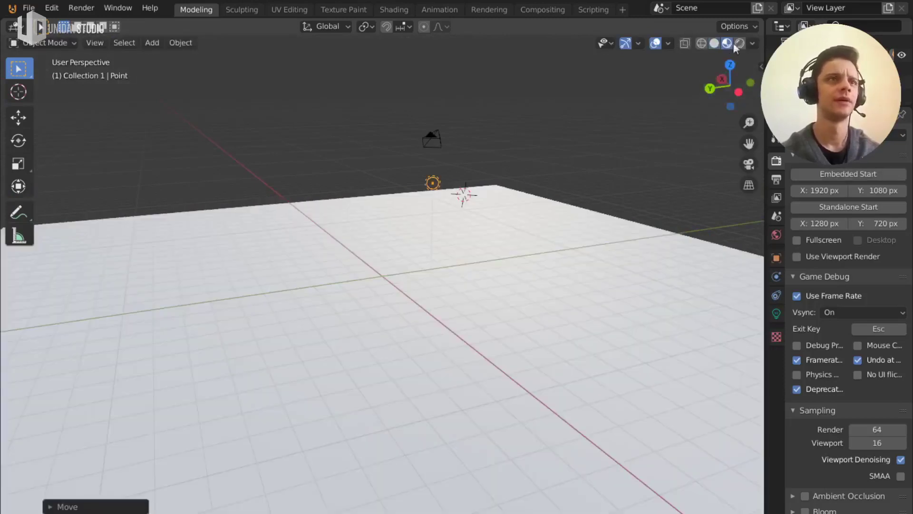
{"action": "left_click", "coordinate": [741, 43]}
{"action": "mouse_move", "coordinate": [709, 77]}
{"action": "middle_mouse_down"}
{"action": "mouse_move", "coordinate": [514, 242]}
{"action": "mouse_move", "coordinate": [681, 61]}
{"action": "middle_mouse_up"}
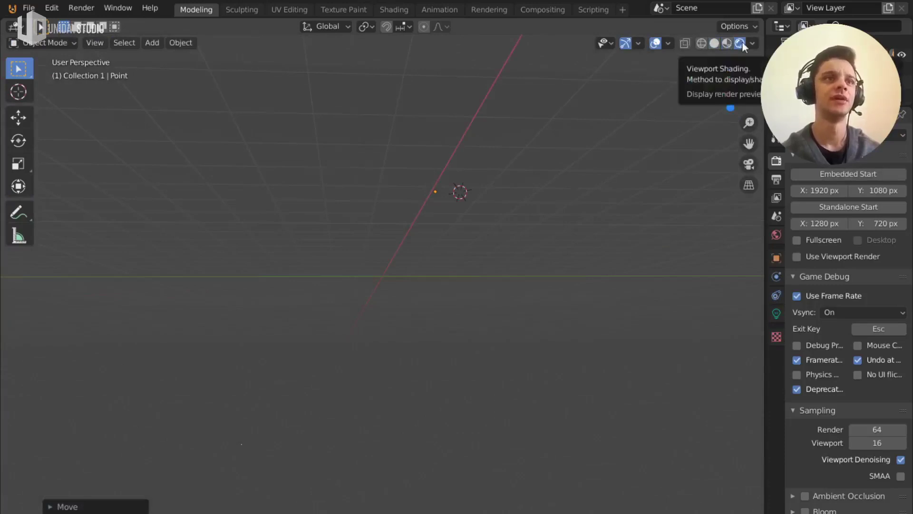
- Bring the plane back into view in Material Preview shading
{"action": "mouse_move", "coordinate": [571, 285]}
{"action": "middle_mouse_down"}
{"action": "mouse_move", "coordinate": [400, 393]}
{"action": "mouse_move", "coordinate": [449, 318]}
{"action": "middle_mouse_up"}
{"action": "key", "text": "z"}
{"action": "left_click", "coordinate": [465, 358]}
{"action": "mouse_move", "coordinate": [465, 359]}
{"action": "middle_mouse_down"}
{"action": "mouse_move", "coordinate": [468, 366]}
{"action": "mouse_move", "coordinate": [441, 326]}
{"action": "middle_mouse_up"}
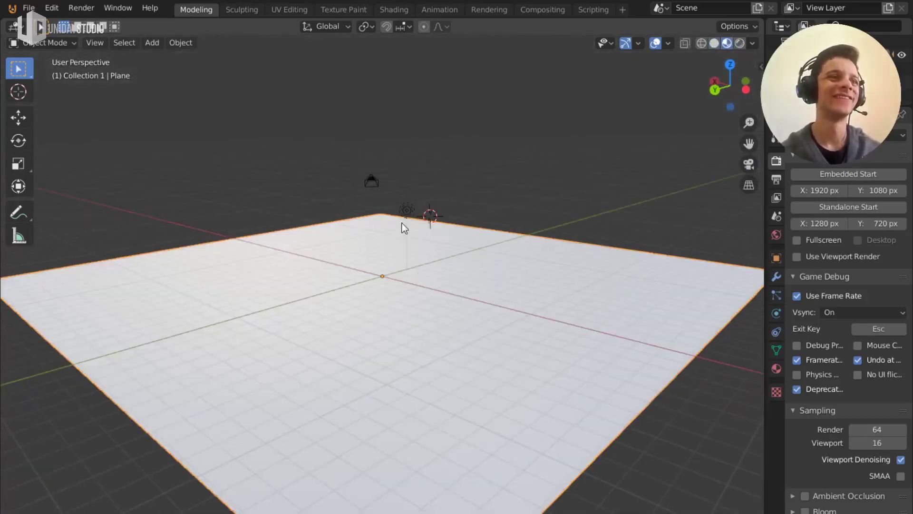
- Move the point light over to the right
{"action": "left_click", "coordinate": [406, 211]}
{"action": "key", "text": "g"}
{"action": "left_click", "coordinate": [684, 282]}
{"action": "mouse_move", "coordinate": [684, 282]}
{"action": "middle_mouse_down"}
{"action": "mouse_move", "coordinate": [573, 320]}
{"action": "mouse_move", "coordinate": [553, 269]}
{"action": "middle_mouse_up"}
- Scale the ground plane up in Edit Mode and subdivide its face
{"action": "left_click", "coordinate": [553, 269]}
{"action": "key", "text": "Tab"}
{"action": "key", "text": "s"}
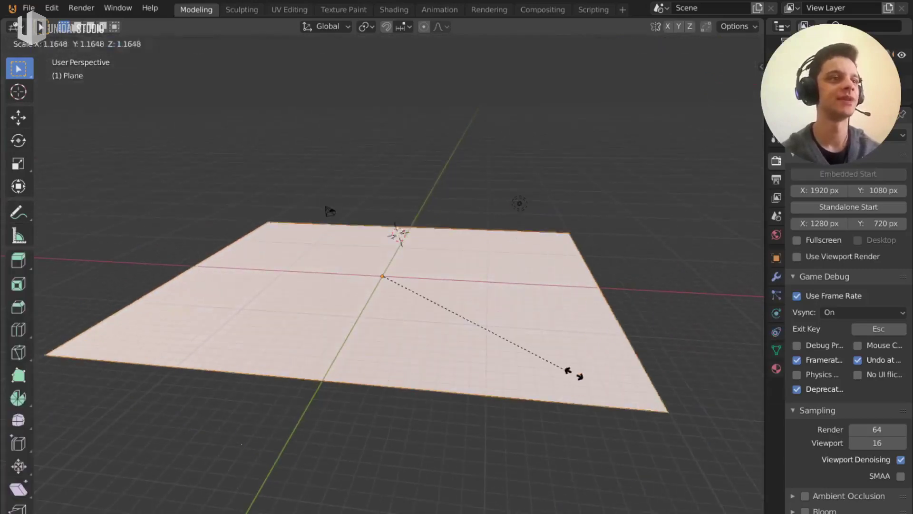
{"action": "left_click", "coordinate": [573, 371]}
{"action": "right_click", "coordinate": [595, 207]}
{"action": "left_click", "coordinate": [595, 207]}
{"action": "key", "text": "Tab"}
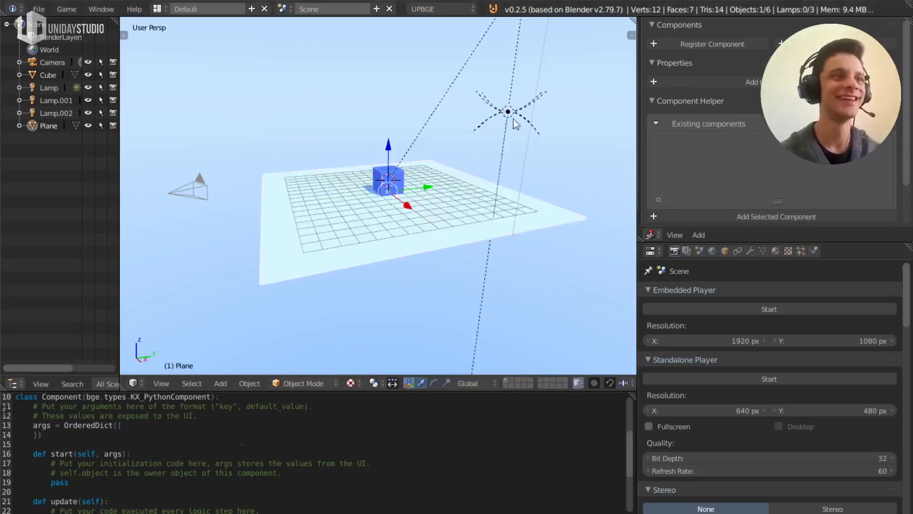
- Delete the three lamps and scale the ground plane much larger
{"action": "right_click", "coordinate": [508, 111]}
{"action": "key", "text": "Delete"}
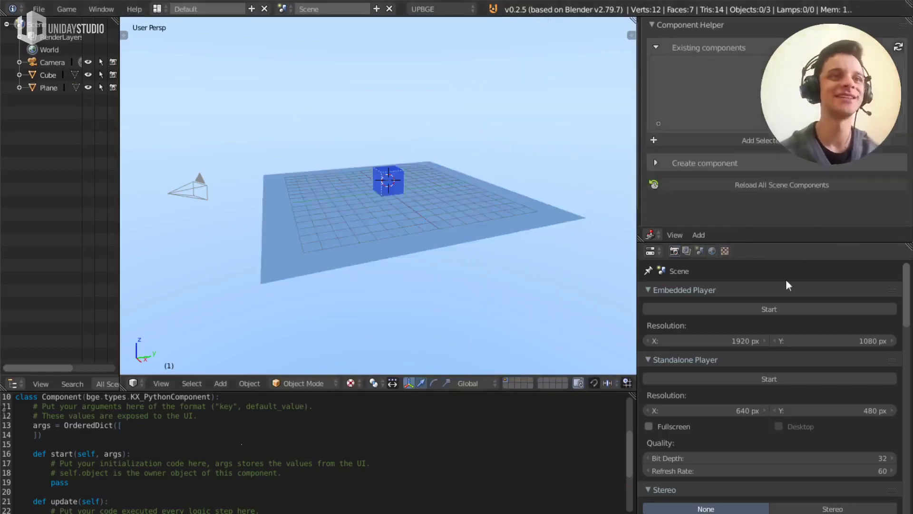
{"action": "left_click", "coordinate": [712, 251]}
{"action": "right_click", "coordinate": [471, 226]}
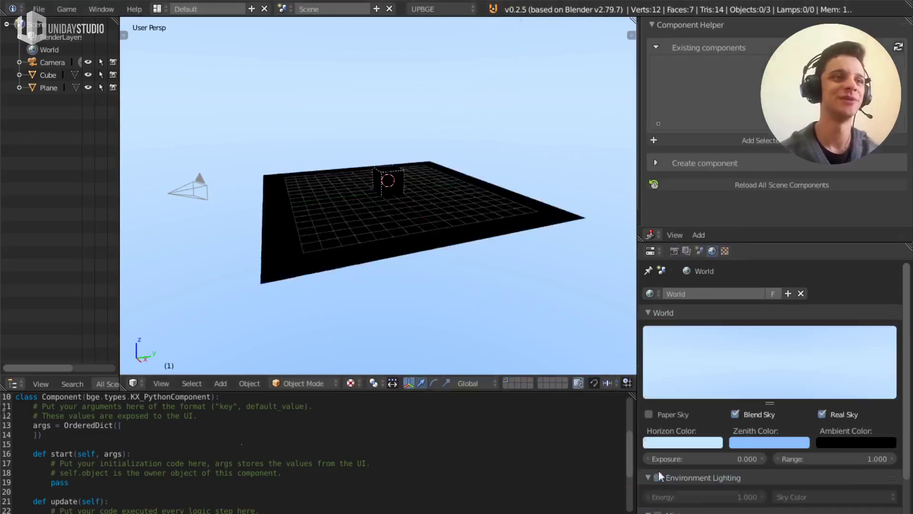
{"action": "key", "text": "s"}
{"action": "left_click", "coordinate": [510, 155]}
- Add a point lamp and place it above the cube
{"action": "key", "text": "shift+a"}
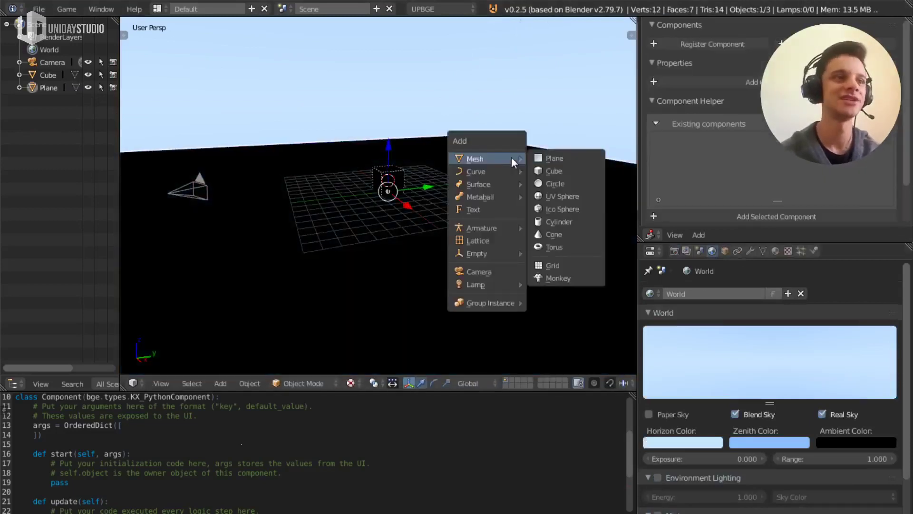
{"action": "left_click", "coordinate": [547, 283]}
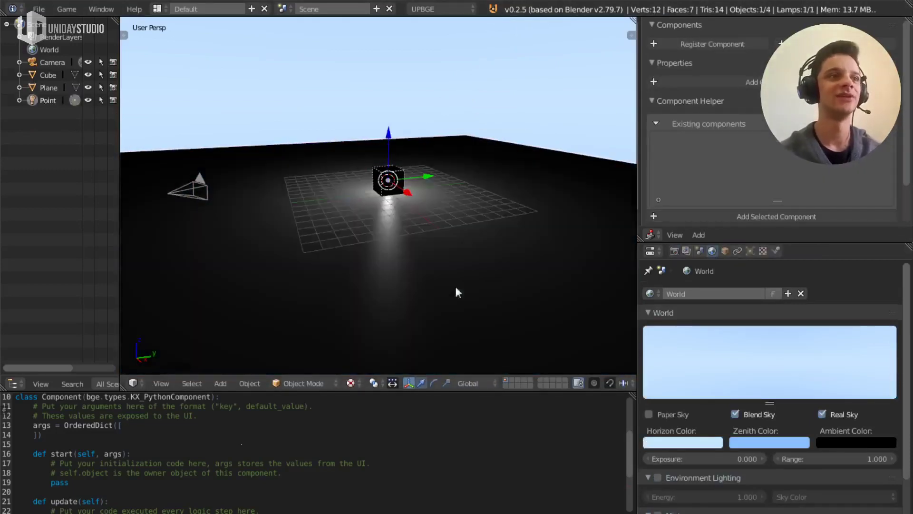
{"action": "key", "text": "g"}
{"action": "left_click", "coordinate": [504, 209]}
{"action": "mouse_move", "coordinate": [524, 199]}
{"action": "middle_mouse_down"}
{"action": "mouse_move", "coordinate": [450, 193]}
{"action": "mouse_move", "coordinate": [339, 201]}
{"action": "mouse_move", "coordinate": [392, 216]}
{"action": "mouse_move", "coordinate": [447, 205]}
{"action": "middle_mouse_up"}
{"action": "key", "text": "g"}
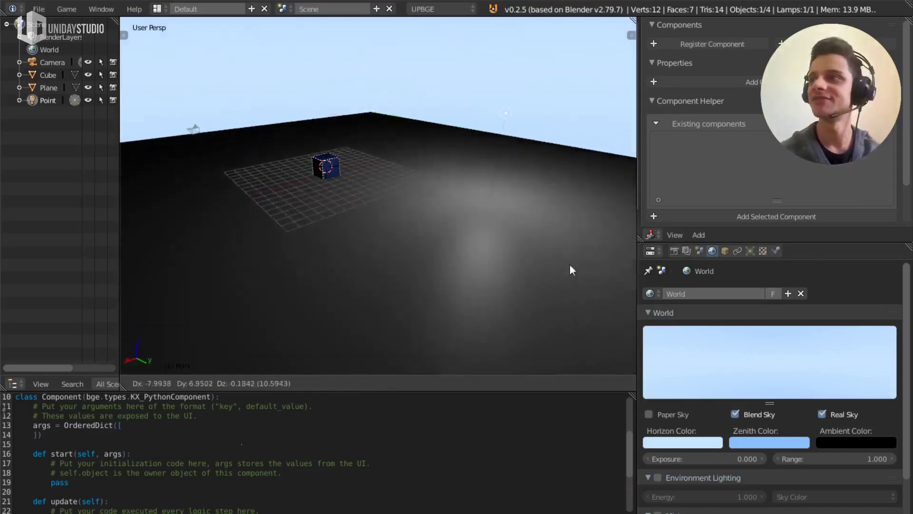
{"action": "key", "text": "Escape"}
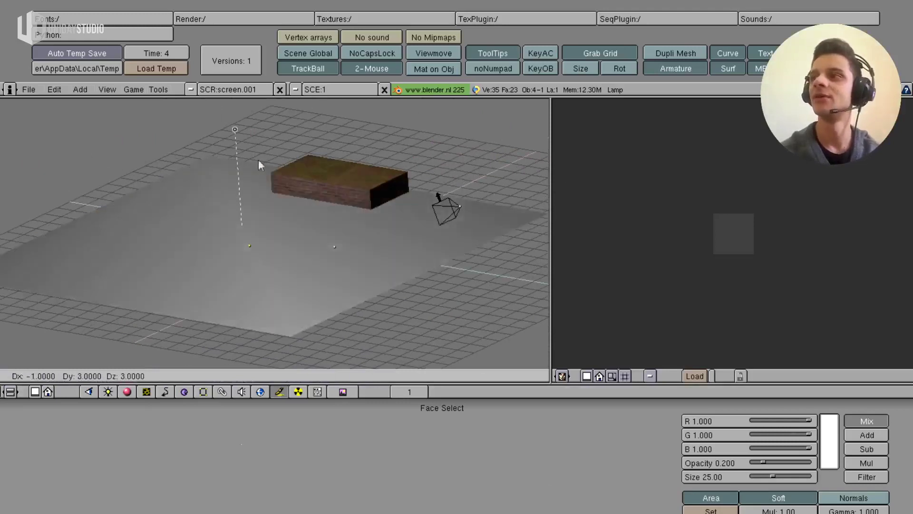
- Place the lamp near the brick box and enter Edit Mode on the floor plane
{"action": "left_click", "coordinate": [272, 213]}
{"action": "key", "text": "Tab"}
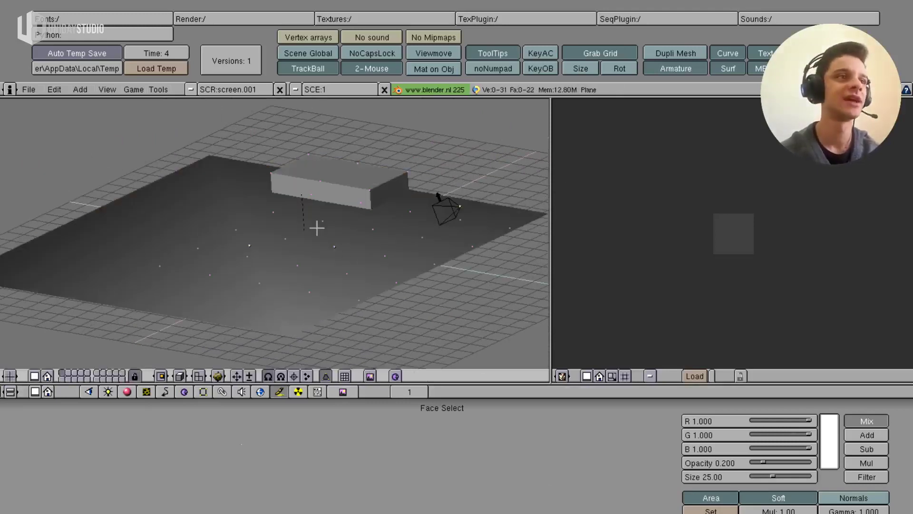
{"action": "middle_click_drag", "start_coordinate": [326, 228], "coordinate": [373, 235]}
{"action": "key", "text": "Tab"}
{"action": "right_click", "coordinate": [194, 138]}
{"action": "key", "text": "Tab"}
{"action": "middle_click_drag", "start_coordinate": [241, 217], "coordinate": [266, 219]}
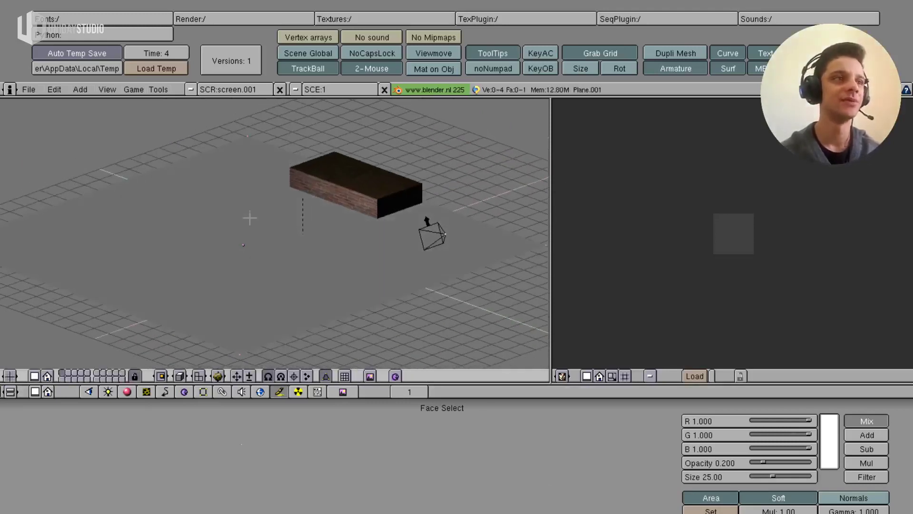
- Subdivide the floor plane three times from the W specials menu, then leave Edit Mode
{"action": "key", "text": "w"}
{"action": "left_click", "coordinate": [314, 218]}
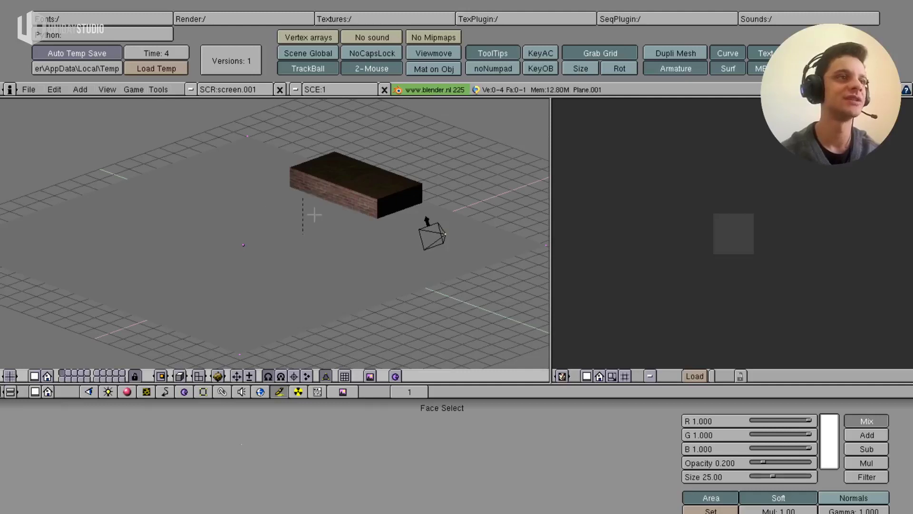
{"action": "key", "text": "w"}
{"action": "left_click", "coordinate": [315, 215]}
{"action": "key", "text": "w"}
{"action": "left_click", "coordinate": [315, 215]}
{"action": "key", "text": "w"}
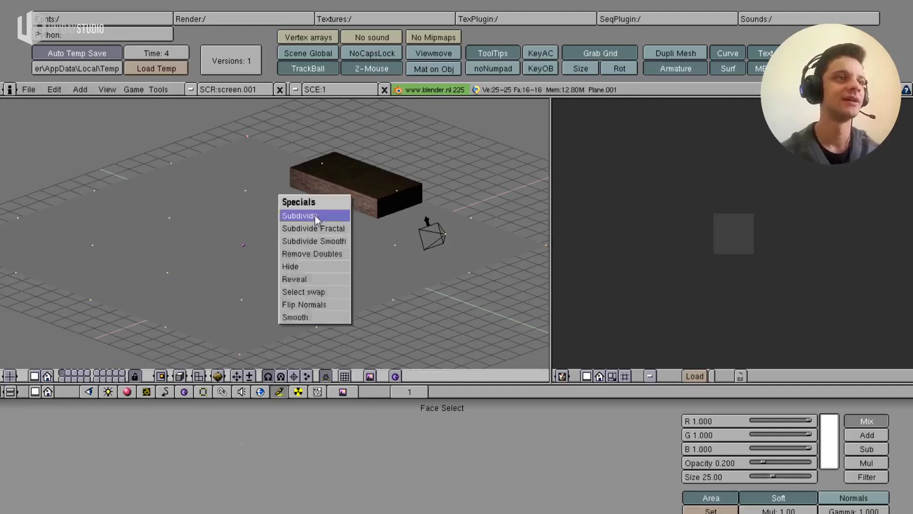
{"action": "key", "text": "Tab"}
- Try moving the lamp, cancel, and select the large floor plane
{"action": "right_click", "coordinate": [303, 196]}
{"action": "key", "text": "g"}
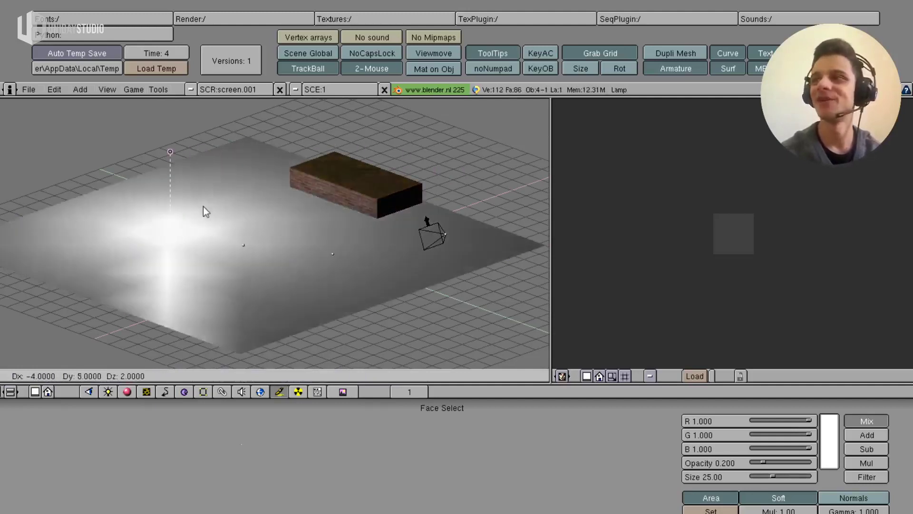
{"action": "key", "text": "Escape"}
{"action": "right_click", "coordinate": [353, 298]}
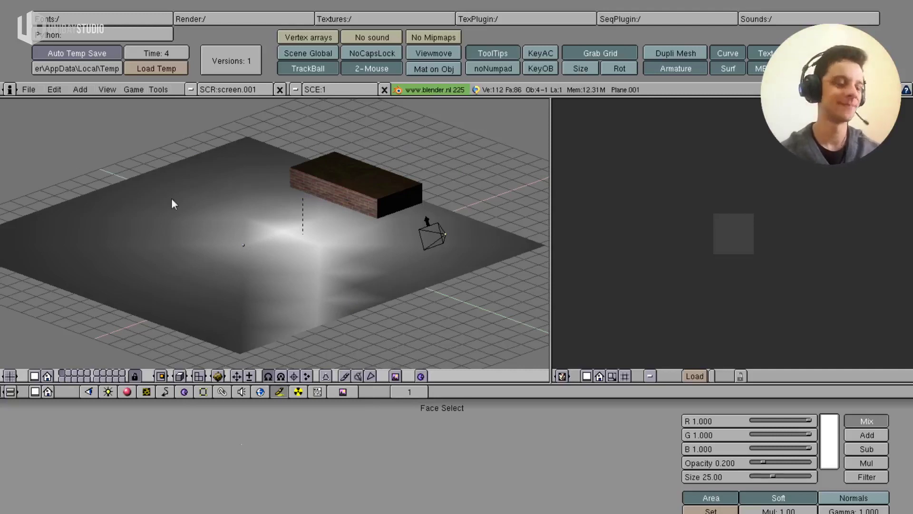
- Delete the large lit plane and move the mud-textured ground plane under the brick box
{"action": "key", "text": "x"}
{"action": "key", "text": "Return"}
{"action": "key", "text": "f"}
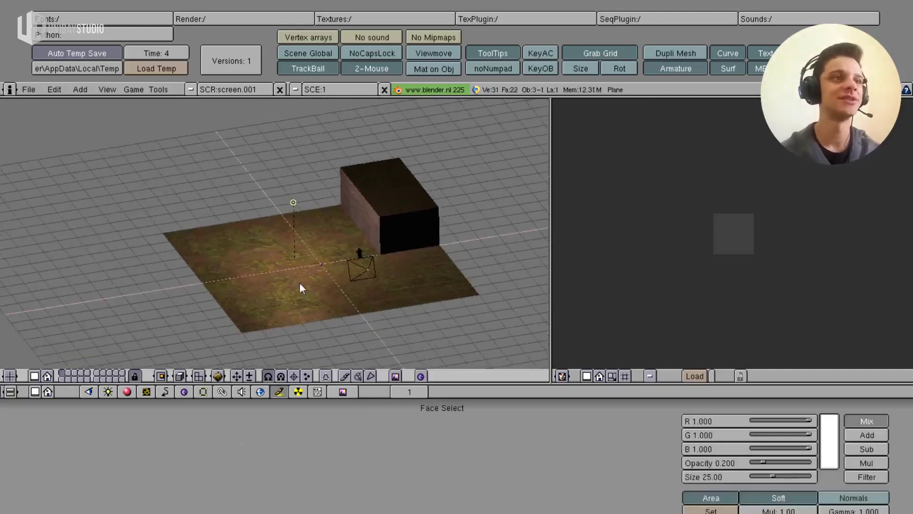
{"action": "key", "text": "g"}
{"action": "left_click", "coordinate": [274, 224]}
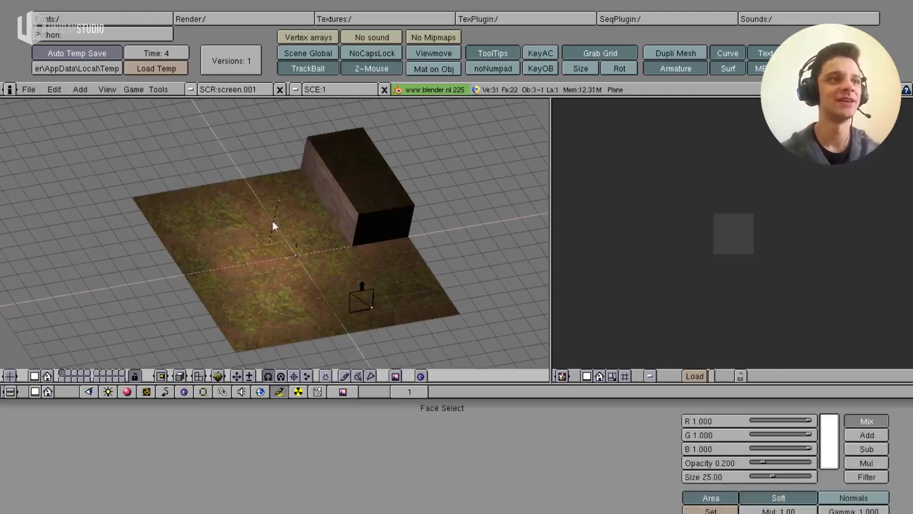
- Reselect the ground plane and show its mud_leaves_01_d texture layout in Face Select mode
{"action": "right_click", "coordinate": [280, 200]}
{"action": "left_click", "coordinate": [279, 213]}
{"action": "right_click", "coordinate": [318, 249]}
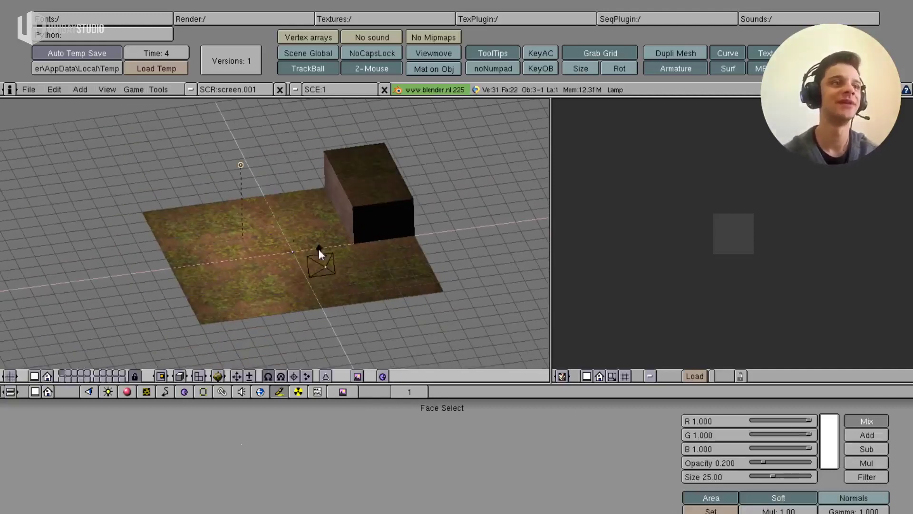
{"action": "middle_click_drag", "start_coordinate": [318, 249], "coordinate": [317, 295]}
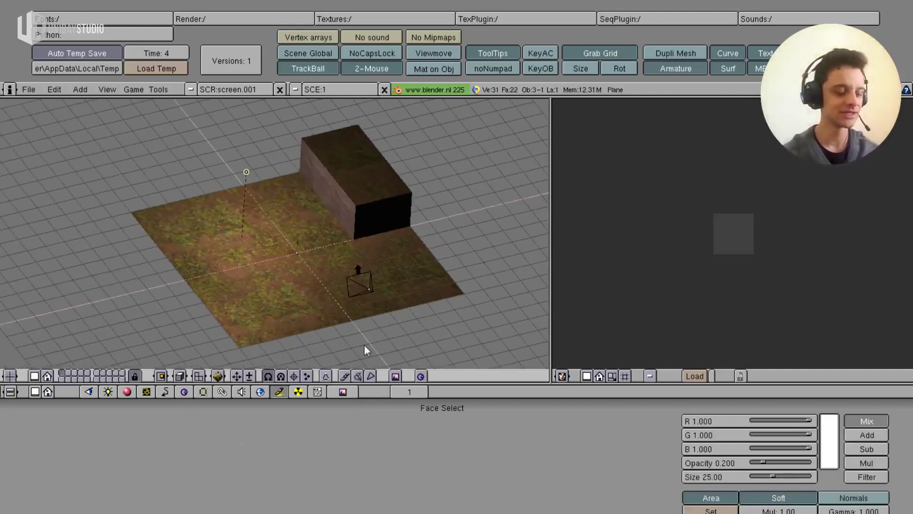
{"action": "key", "text": "f"}
{"action": "mouse_move", "coordinate": [356, 284]}
{"action": "middle_mouse_down"}
{"action": "mouse_move", "coordinate": [430, 250]}
{"action": "mouse_move", "coordinate": [409, 227]}
{"action": "middle_mouse_up"}
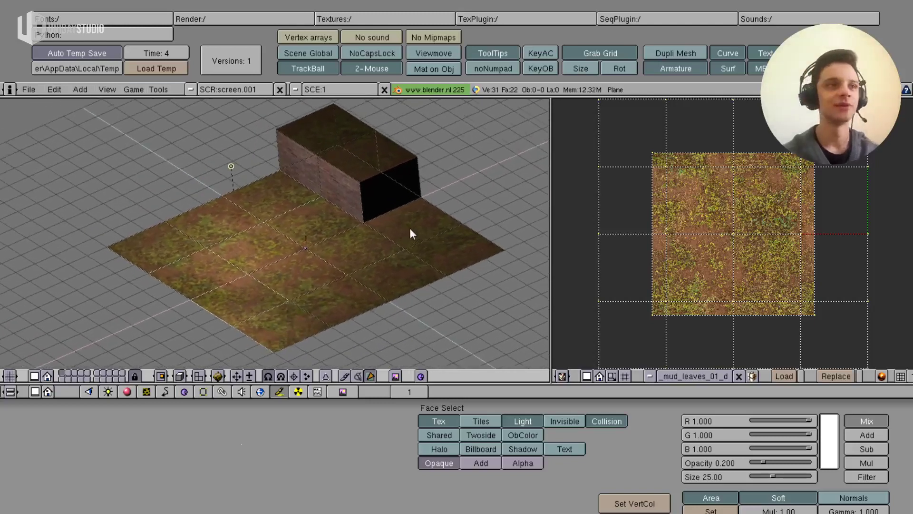
- Resize the window areas to give the face settings and 3D view more room
{"action": "scroll", "coordinate": [666, 469], "scroll_direction": "down", "scroll_amount": 3}
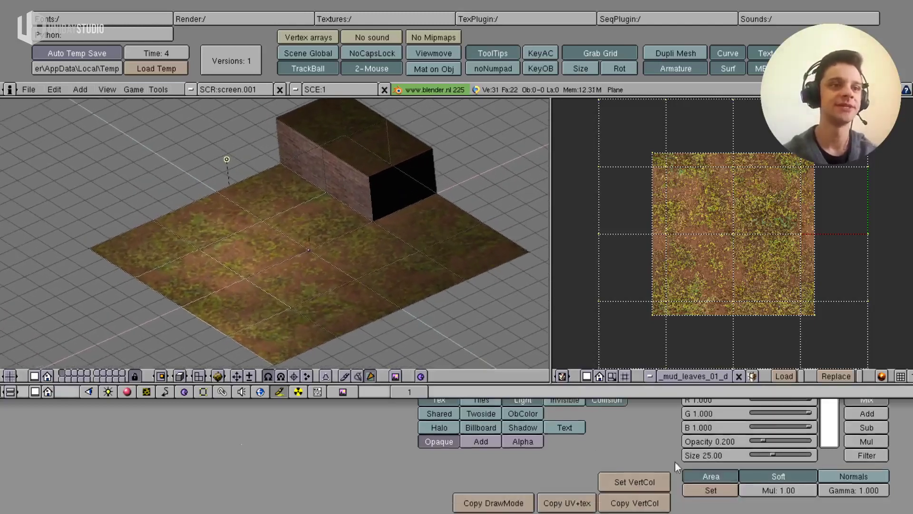
{"action": "scroll", "coordinate": [662, 452], "scroll_direction": "up", "scroll_amount": 2}
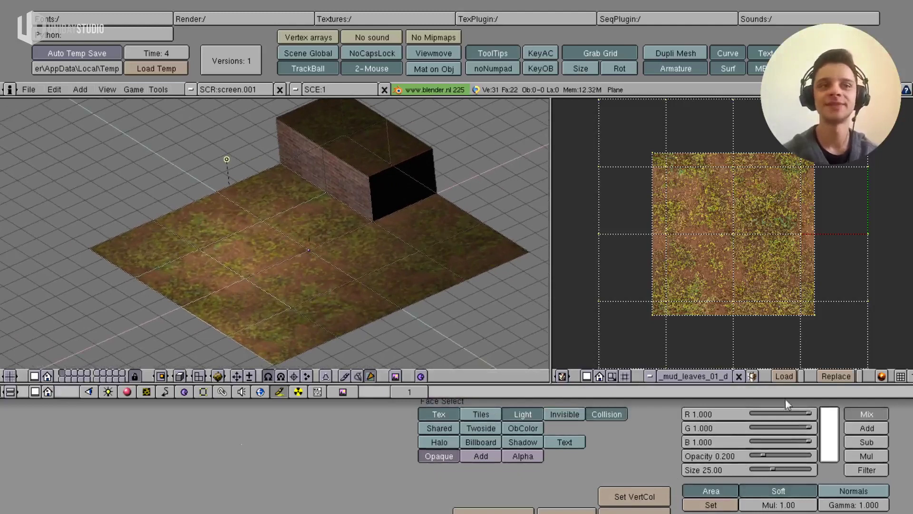
{"action": "left_click_drag", "start_coordinate": [790, 383], "coordinate": [789, 356]}
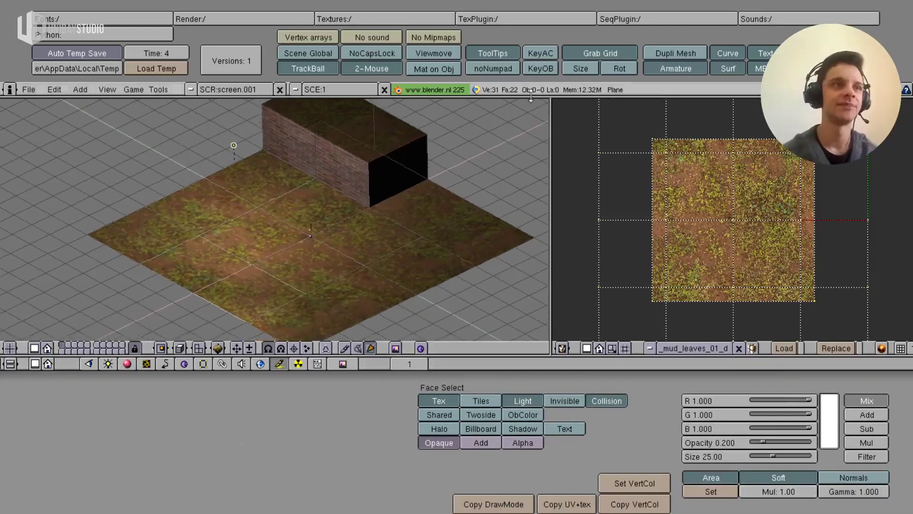
{"action": "left_click_drag", "start_coordinate": [554, 96], "coordinate": [554, 50]}
- Leave Face Select and put the mud-textured ground plane into Vertex Paint mode
{"action": "middle_click_drag", "start_coordinate": [356, 210], "coordinate": [339, 225], "text": "shift"}
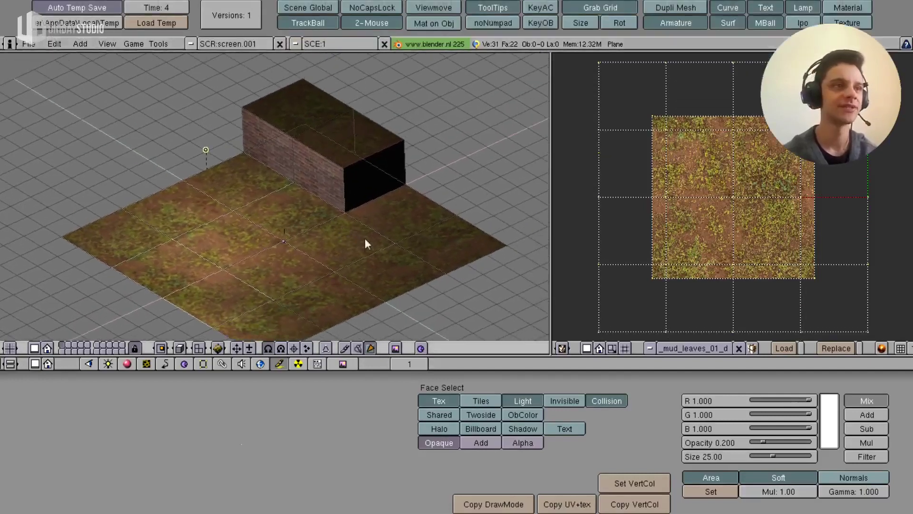
{"action": "key", "text": "f"}
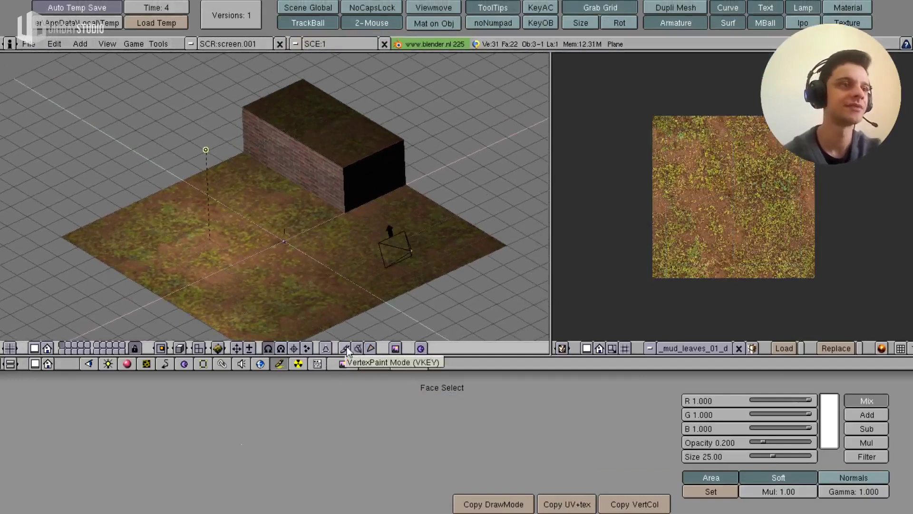
{"action": "left_click", "coordinate": [346, 349]}
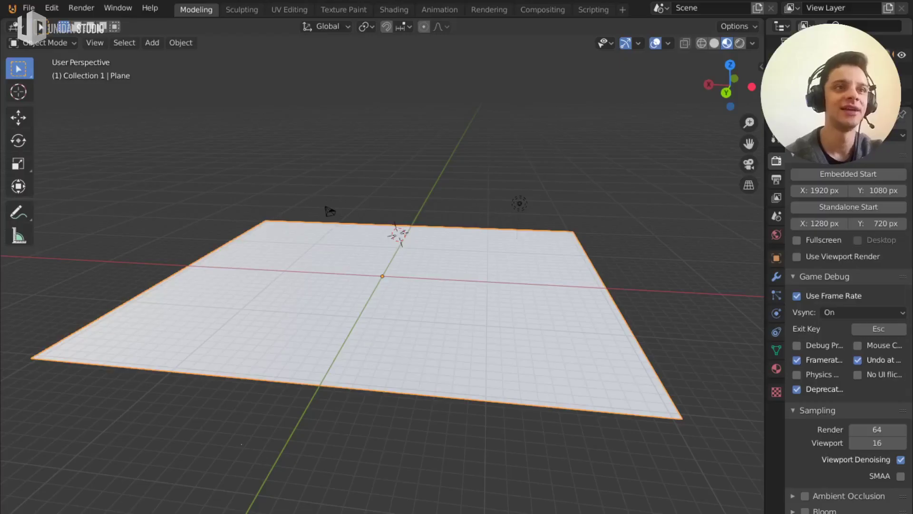
- Set the world background colour to dark green
{"action": "left_click", "coordinate": [777, 258]}
{"action": "left_click", "coordinate": [777, 235]}
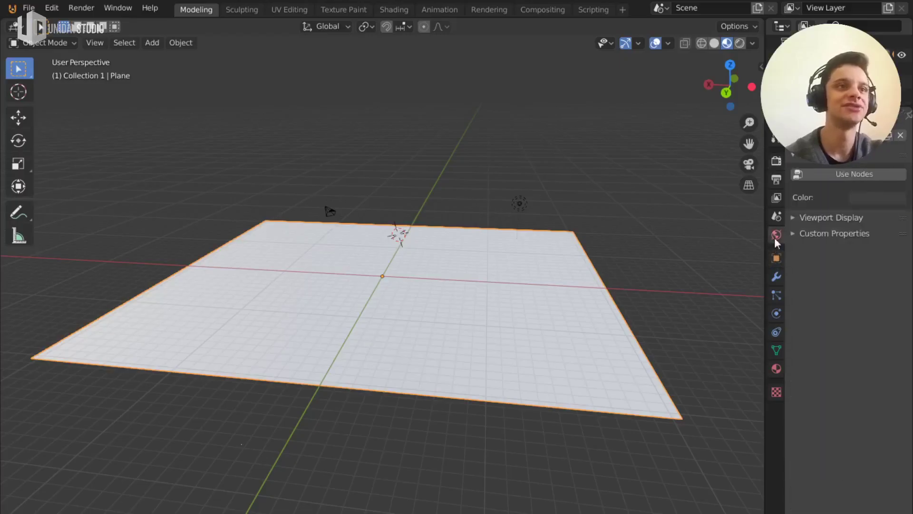
{"action": "left_click", "coordinate": [852, 196]}
{"action": "left_click", "coordinate": [818, 81]}
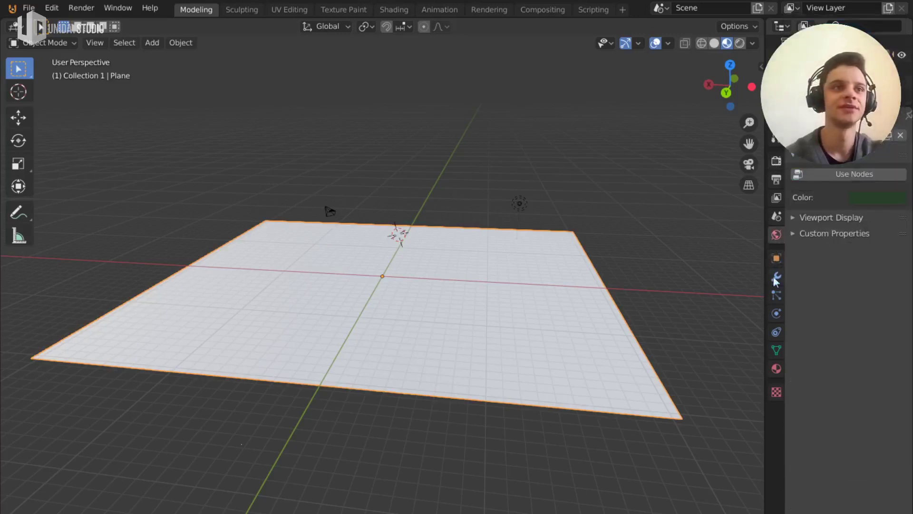
- Give the plane a new red base-colour material, quit, and begin removing red from the 2.25 paint colour
{"action": "left_click_drag", "start_coordinate": [763, 168], "coordinate": [305, 190]}
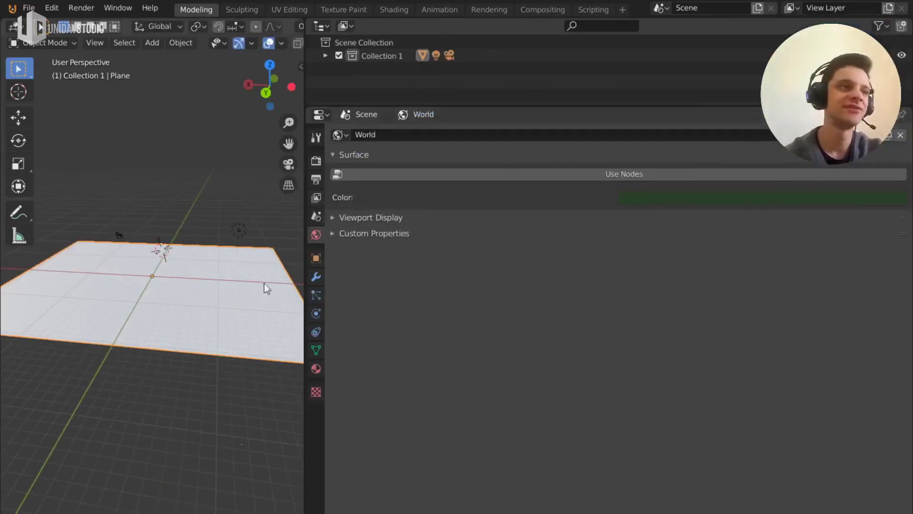
{"action": "left_click", "coordinate": [316, 332]}
{"action": "left_click", "coordinate": [320, 369]}
{"action": "left_click", "coordinate": [643, 195]}
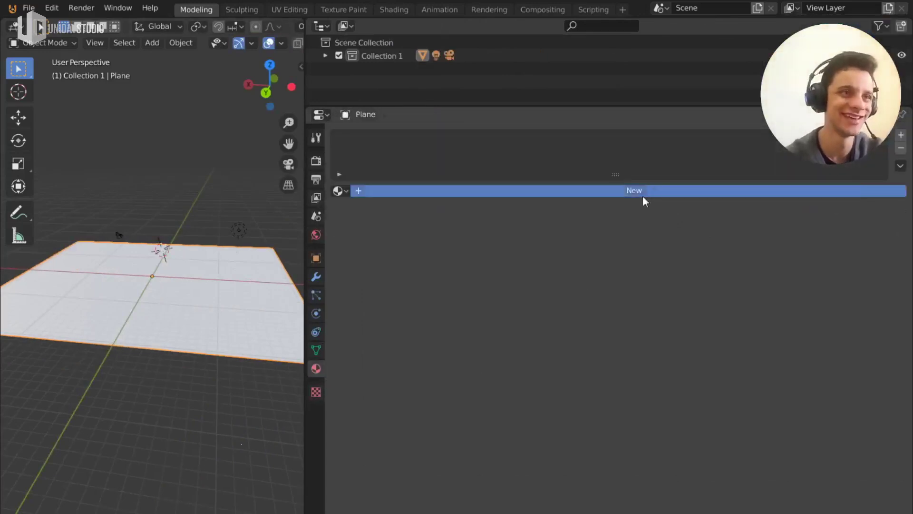
{"action": "left_click", "coordinate": [760, 326]}
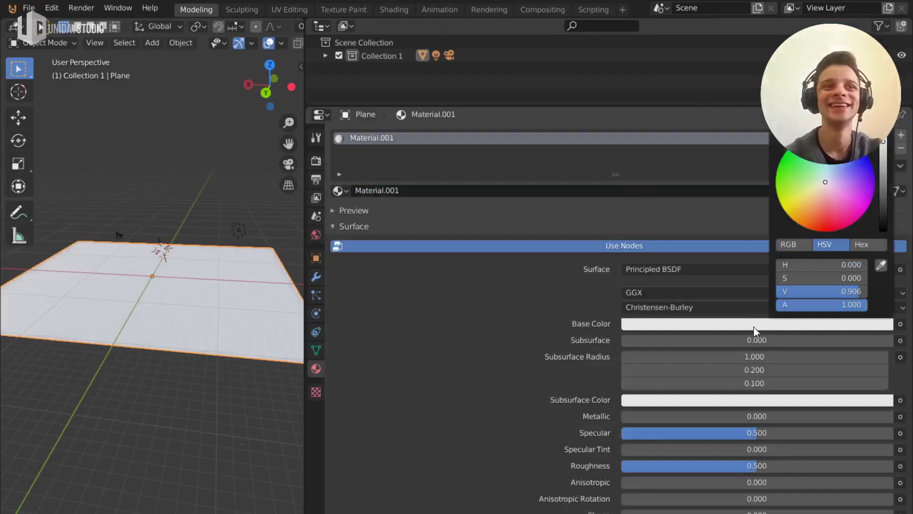
{"action": "left_click_drag", "start_coordinate": [842, 195], "coordinate": [826, 227]}
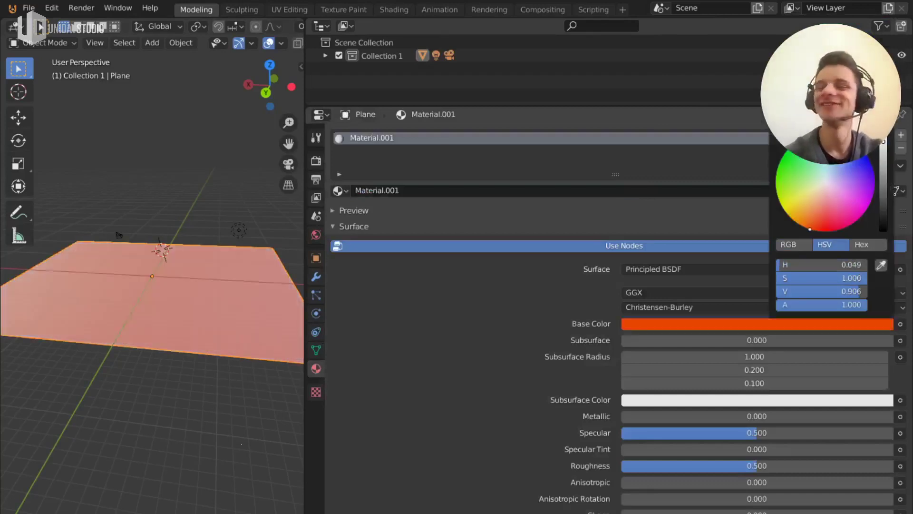
{"action": "key", "text": "ctrl+q"}
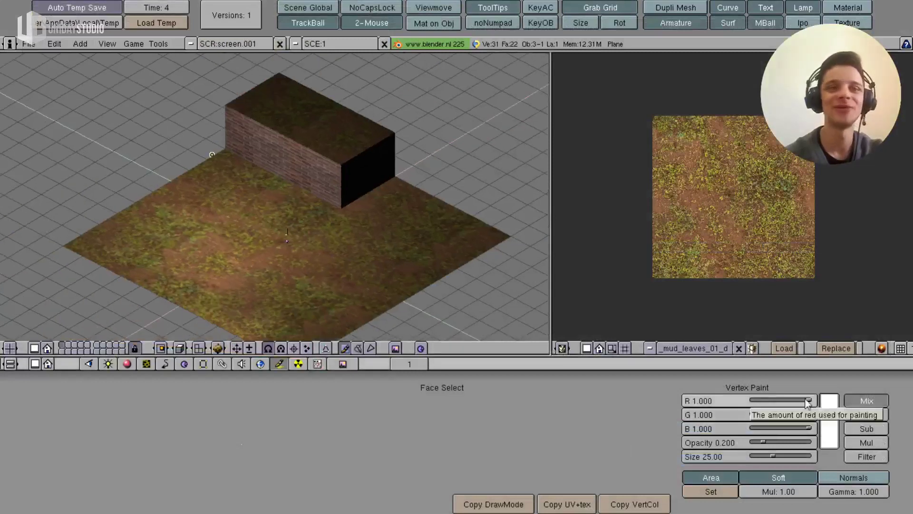
{"action": "mouse_move", "coordinate": [809, 401]}
{"action": "left_mouse_down"}
{"action": "mouse_move", "coordinate": [751, 400]}
{"action": "mouse_move", "coordinate": [744, 414]}
{"action": "left_mouse_up"}
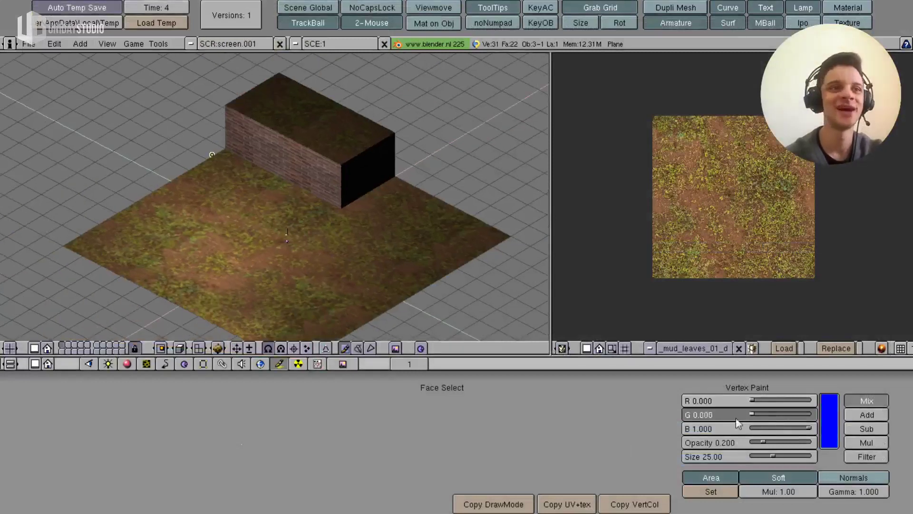
- Paint full-opacity black shadows along the brick wall's base and the ground's left corner
{"action": "left_click_drag", "start_coordinate": [799, 429], "coordinate": [713, 436]}
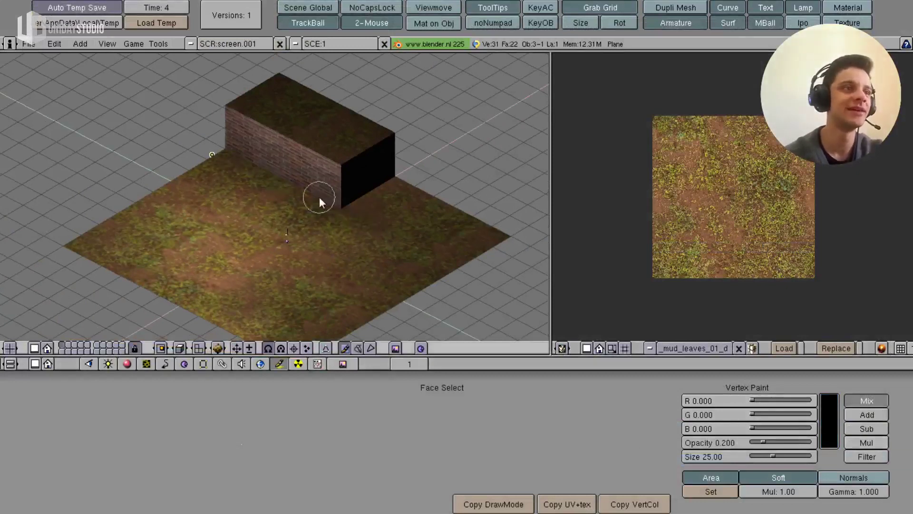
{"action": "left_click_drag", "start_coordinate": [763, 441], "coordinate": [815, 442]}
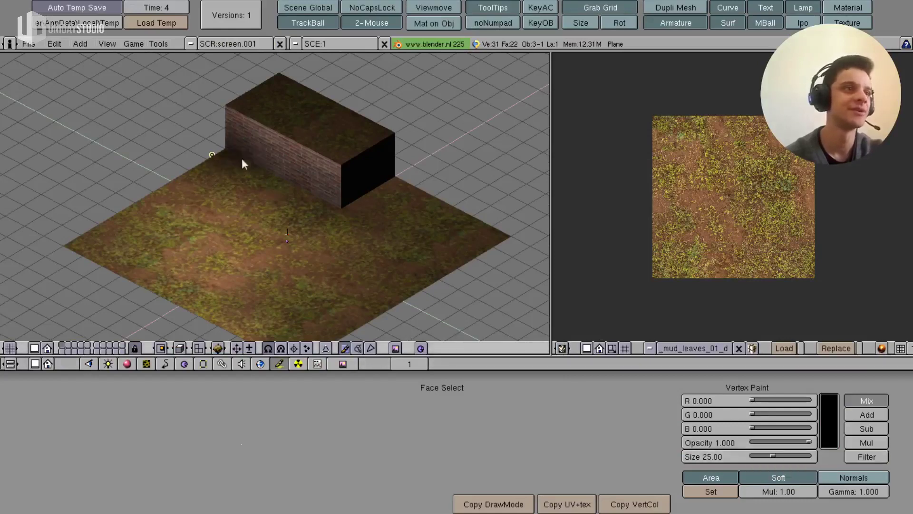
{"action": "left_click_drag", "start_coordinate": [226, 149], "coordinate": [322, 197]}
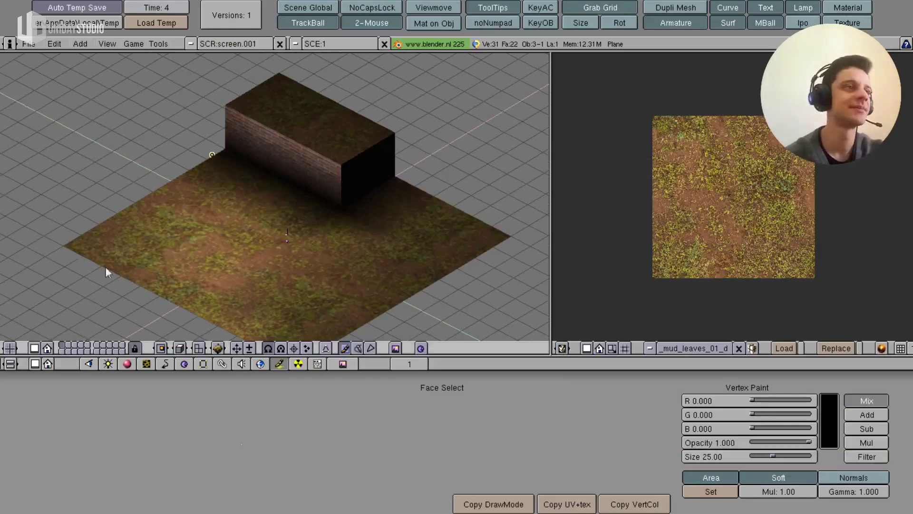
{"action": "left_click_drag", "start_coordinate": [93, 260], "coordinate": [123, 270]}
{"action": "middle_click_drag", "start_coordinate": [398, 285], "coordinate": [381, 279]}
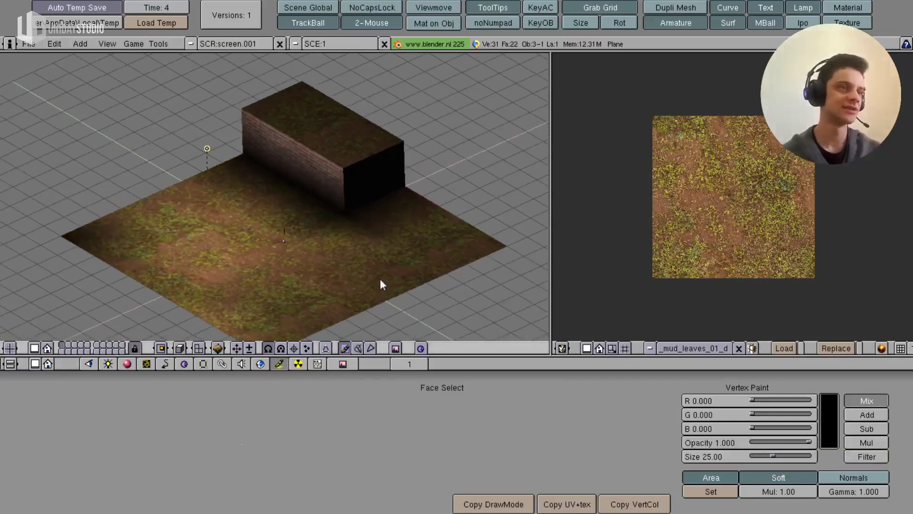
- Select all faces in Face Select, exit it, and start mixing a pale yellow paint colour
{"action": "key", "text": "f"}
{"action": "key", "text": "a"}
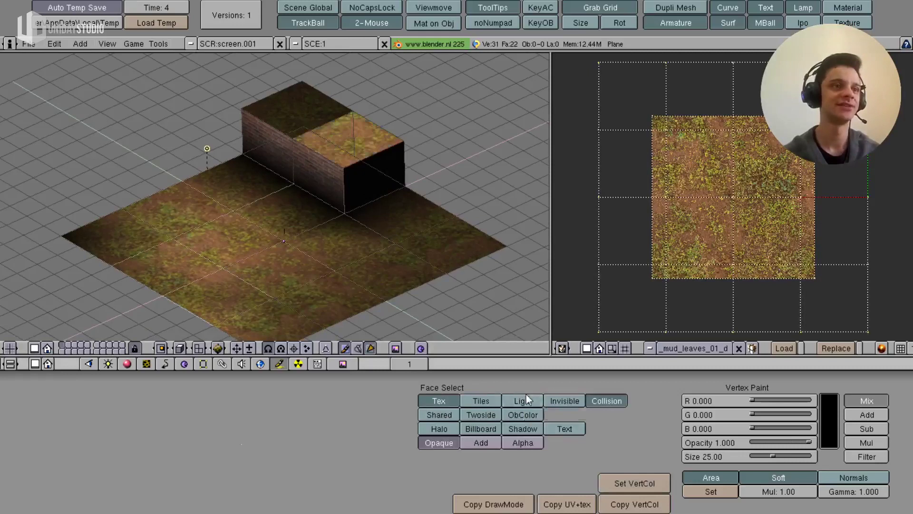
{"action": "middle_click_drag", "start_coordinate": [404, 257], "coordinate": [369, 231]}
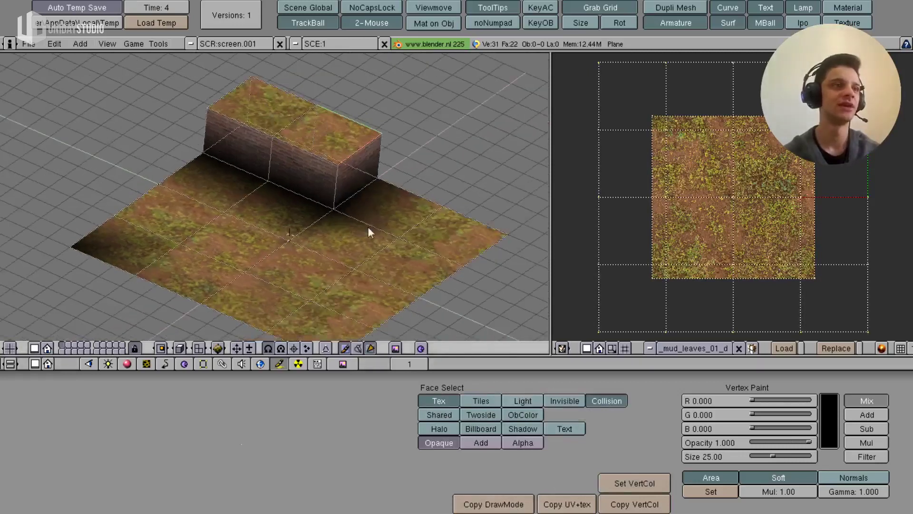
{"action": "key", "text": "f"}
{"action": "mouse_move", "coordinate": [424, 241]}
{"action": "middle_mouse_down"}
{"action": "mouse_move", "coordinate": [324, 269]}
{"action": "mouse_move", "coordinate": [365, 259]}
{"action": "mouse_move", "coordinate": [332, 204]}
{"action": "mouse_move", "coordinate": [359, 265]}
{"action": "mouse_move", "coordinate": [359, 173]}
{"action": "mouse_move", "coordinate": [480, 301]}
{"action": "middle_mouse_up"}
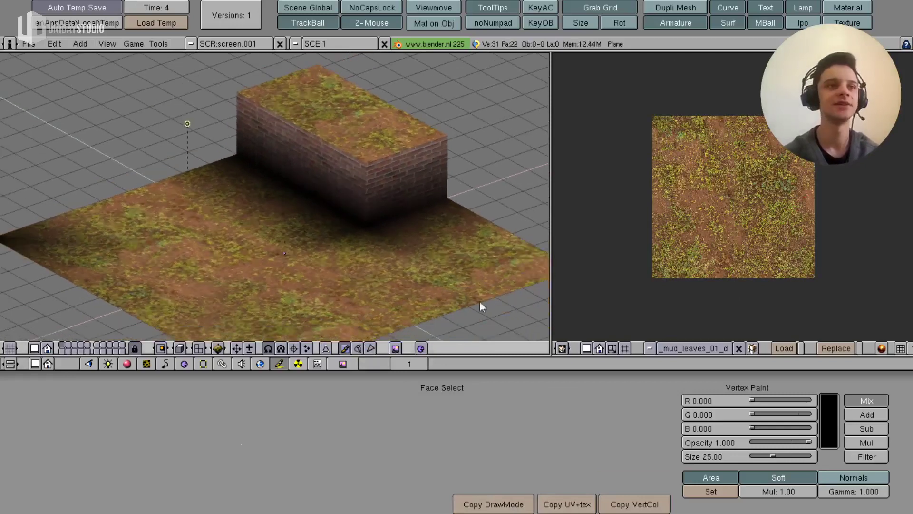
{"action": "mouse_move", "coordinate": [752, 401]}
{"action": "left_mouse_down"}
{"action": "mouse_move", "coordinate": [769, 400]}
{"action": "mouse_move", "coordinate": [784, 428]}
{"action": "mouse_move", "coordinate": [774, 400]}
{"action": "mouse_move", "coordinate": [789, 401]}
{"action": "mouse_move", "coordinate": [796, 415]}
{"action": "mouse_move", "coordinate": [828, 409]}
{"action": "left_mouse_up"}
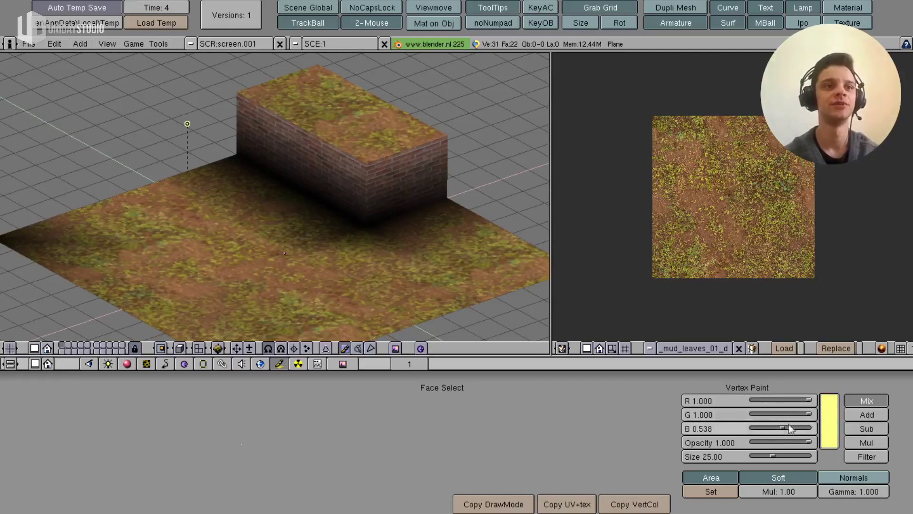
- Set the paint colour to white and lighten the shadows along the wall base and corner
{"action": "mouse_move", "coordinate": [787, 431]}
{"action": "left_mouse_down"}
{"action": "mouse_move", "coordinate": [815, 440]}
{"action": "mouse_move", "coordinate": [777, 443]}
{"action": "left_mouse_up"}
{"action": "left_click_drag", "start_coordinate": [313, 205], "coordinate": [377, 250]}
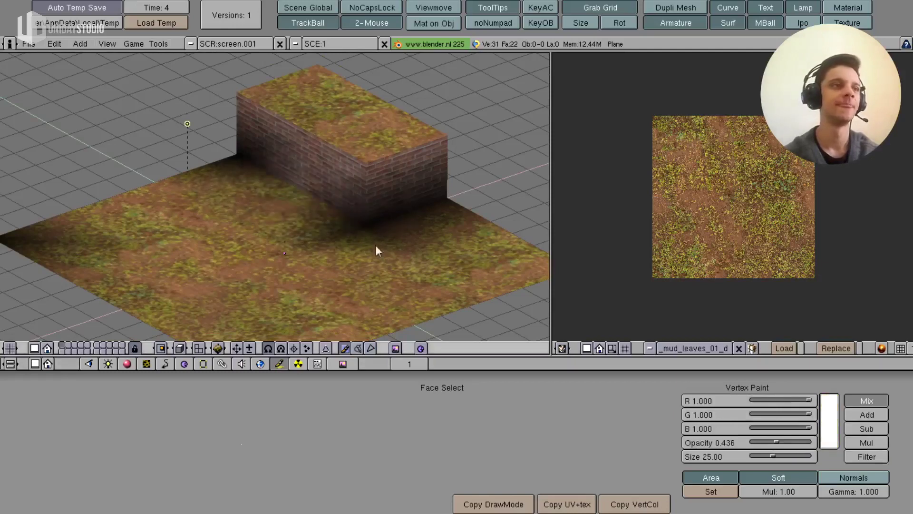
{"action": "mouse_move", "coordinate": [239, 164]}
{"action": "left_mouse_down"}
{"action": "mouse_move", "coordinate": [374, 248]}
{"action": "mouse_move", "coordinate": [370, 228]}
{"action": "mouse_move", "coordinate": [442, 214]}
{"action": "left_mouse_up"}
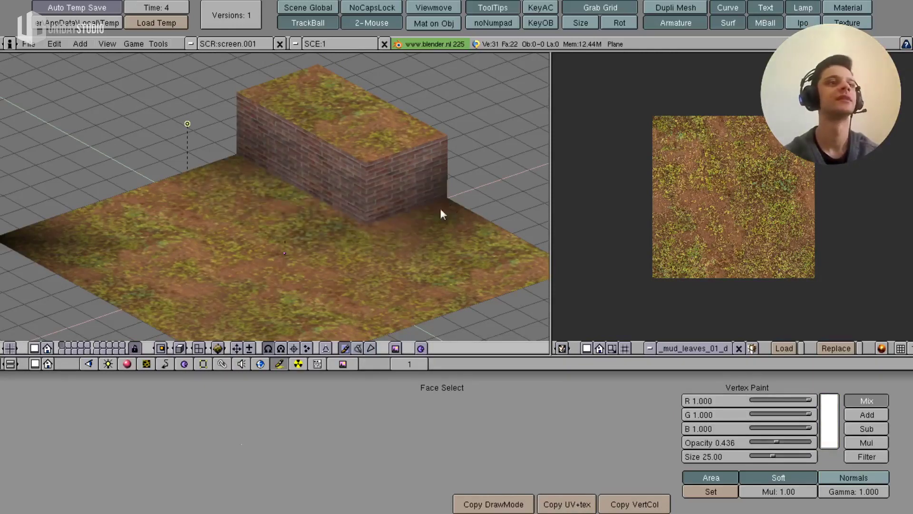
{"action": "mouse_move", "coordinate": [38, 250]}
{"action": "middle_mouse_down"}
{"action": "mouse_move", "coordinate": [134, 242]}
{"action": "mouse_move", "coordinate": [67, 229]}
{"action": "middle_mouse_up"}
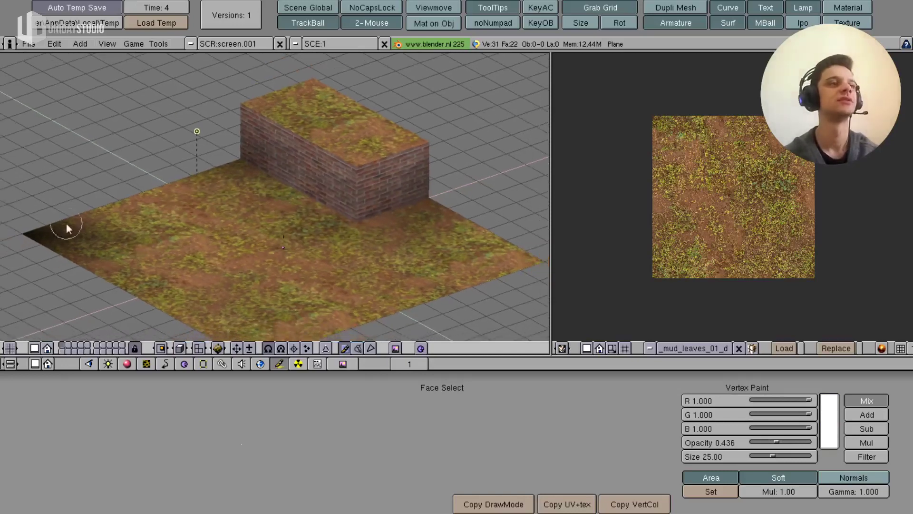
- Darken the ground along the wall base in Sub mode, then return to Mix and remove green
{"action": "left_click", "coordinate": [867, 428]}
{"action": "left_click_drag", "start_coordinate": [321, 209], "coordinate": [277, 182]}
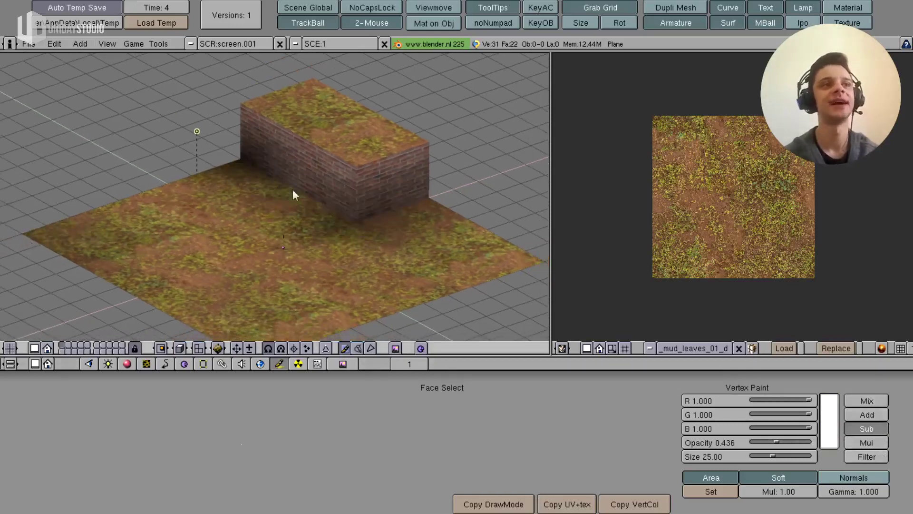
{"action": "left_click_drag", "start_coordinate": [321, 205], "coordinate": [333, 209]}
{"action": "left_click_drag", "start_coordinate": [400, 217], "coordinate": [368, 218]}
{"action": "middle_click_drag", "start_coordinate": [304, 222], "coordinate": [259, 278]}
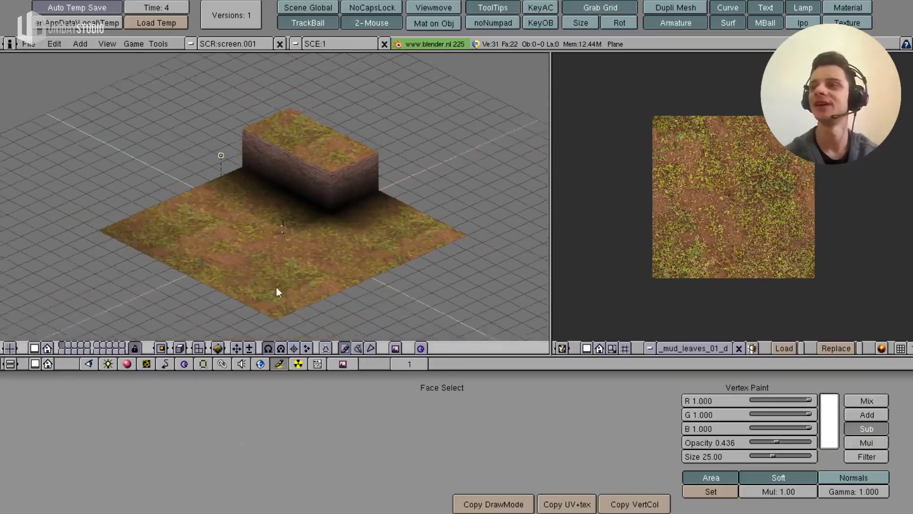
{"action": "left_click", "coordinate": [866, 400]}
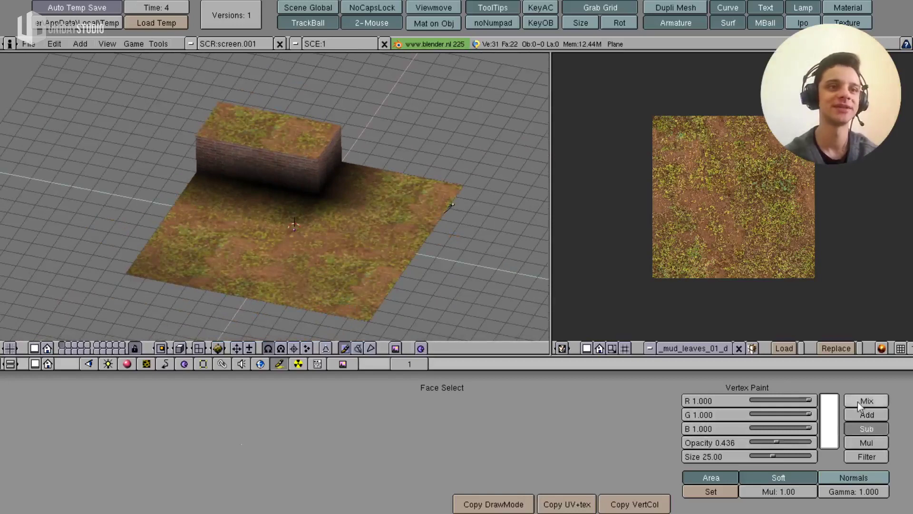
{"action": "left_click_drag", "start_coordinate": [809, 418], "coordinate": [681, 413]}
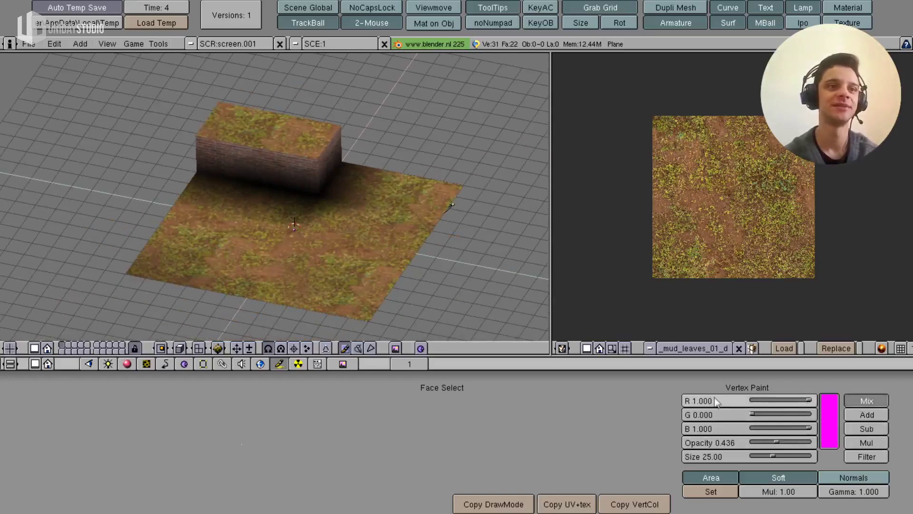
- Paint red at full strength over the plane's near corner, right edge, near edge and centre
{"action": "left_click_drag", "start_coordinate": [808, 404], "coordinate": [744, 401]}
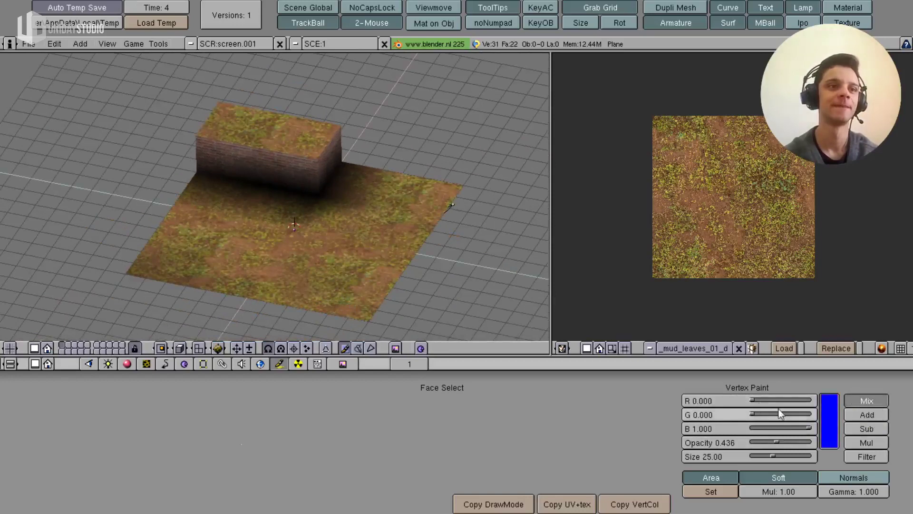
{"action": "left_click_drag", "start_coordinate": [812, 429], "coordinate": [712, 433]}
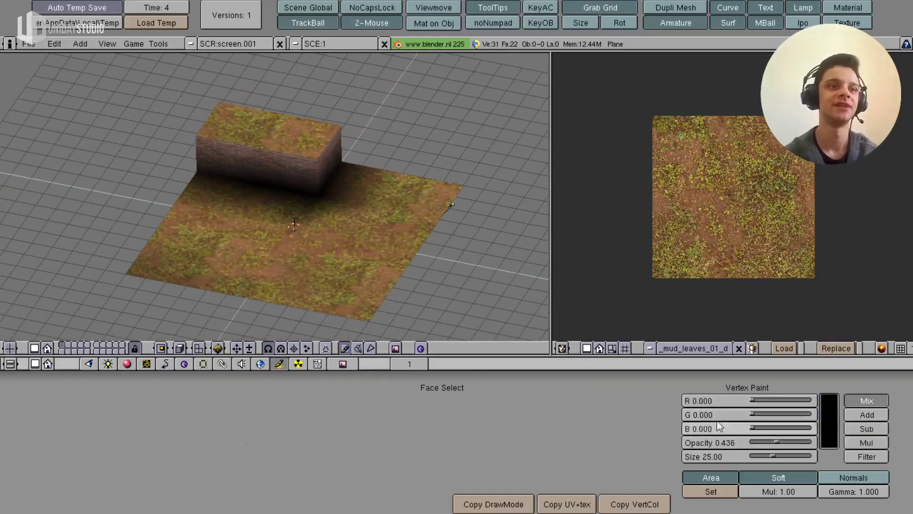
{"action": "left_click_drag", "start_coordinate": [785, 400], "coordinate": [820, 400]}
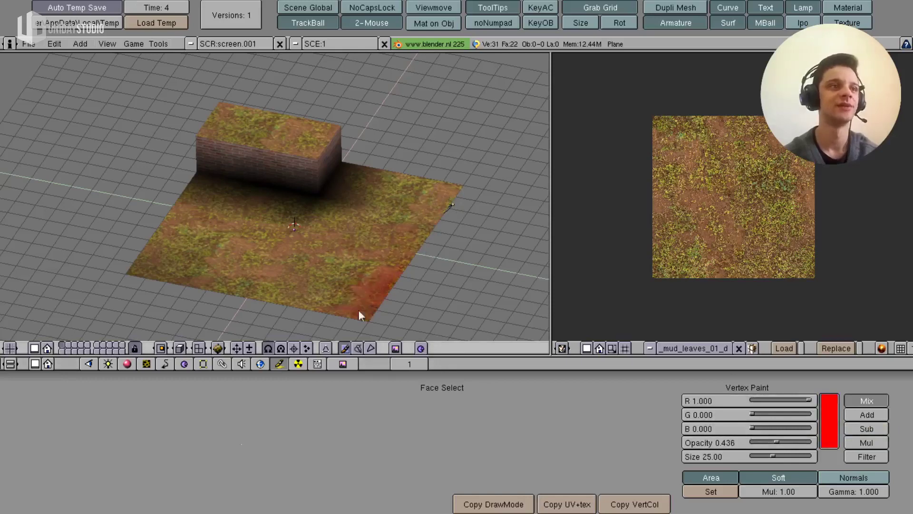
{"action": "left_click_drag", "start_coordinate": [359, 315], "coordinate": [383, 281]}
{"action": "left_click_drag", "start_coordinate": [777, 443], "coordinate": [814, 443]}
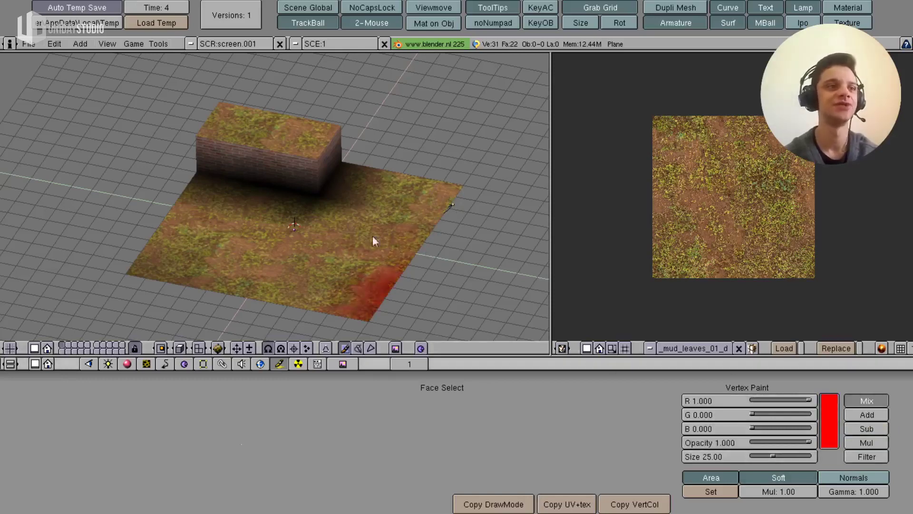
{"action": "left_click_drag", "start_coordinate": [373, 237], "coordinate": [427, 239]}
{"action": "mouse_move", "coordinate": [409, 256]}
{"action": "middle_mouse_down"}
{"action": "mouse_move", "coordinate": [364, 297]}
{"action": "mouse_move", "coordinate": [405, 308]}
{"action": "middle_mouse_up"}
{"action": "left_click_drag", "start_coordinate": [405, 308], "coordinate": [199, 318]}
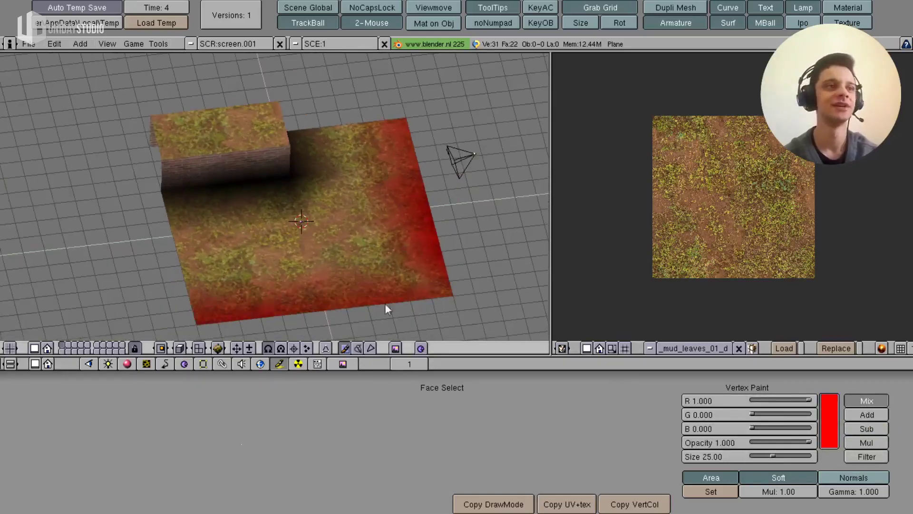
{"action": "mouse_move", "coordinate": [447, 294]}
{"action": "left_mouse_down"}
{"action": "mouse_move", "coordinate": [312, 228]}
{"action": "mouse_move", "coordinate": [389, 268]}
{"action": "mouse_move", "coordinate": [328, 271]}
{"action": "left_mouse_up"}
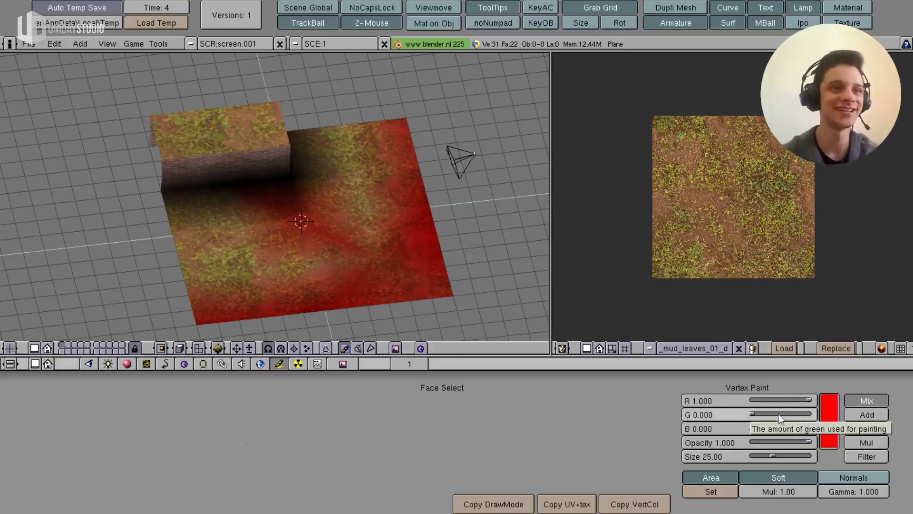
- Mix the paint colour to green and paint green patches across the plane
{"action": "left_click_drag", "start_coordinate": [757, 434], "coordinate": [811, 428]}
{"action": "left_click", "coordinate": [752, 429]}
{"action": "left_click_drag", "start_coordinate": [755, 412], "coordinate": [812, 414]}
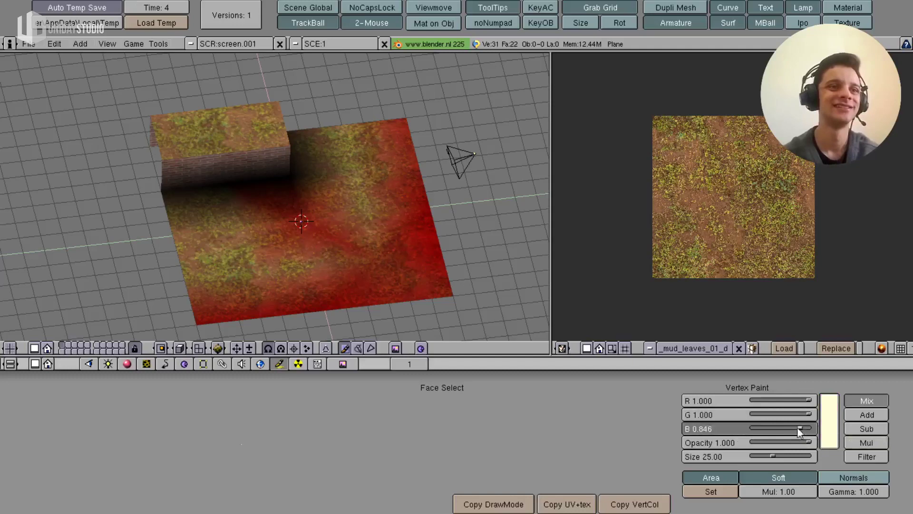
{"action": "left_click_drag", "start_coordinate": [798, 429], "coordinate": [742, 429]}
{"action": "left_click_drag", "start_coordinate": [810, 401], "coordinate": [745, 402]}
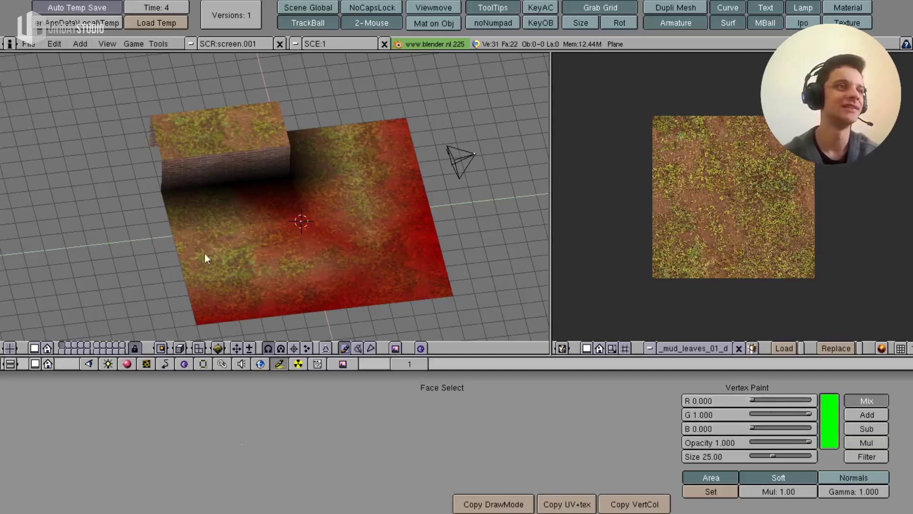
{"action": "mouse_move", "coordinate": [347, 249]}
{"action": "middle_mouse_down"}
{"action": "mouse_move", "coordinate": [335, 258]}
{"action": "mouse_move", "coordinate": [200, 232]}
{"action": "middle_mouse_up"}
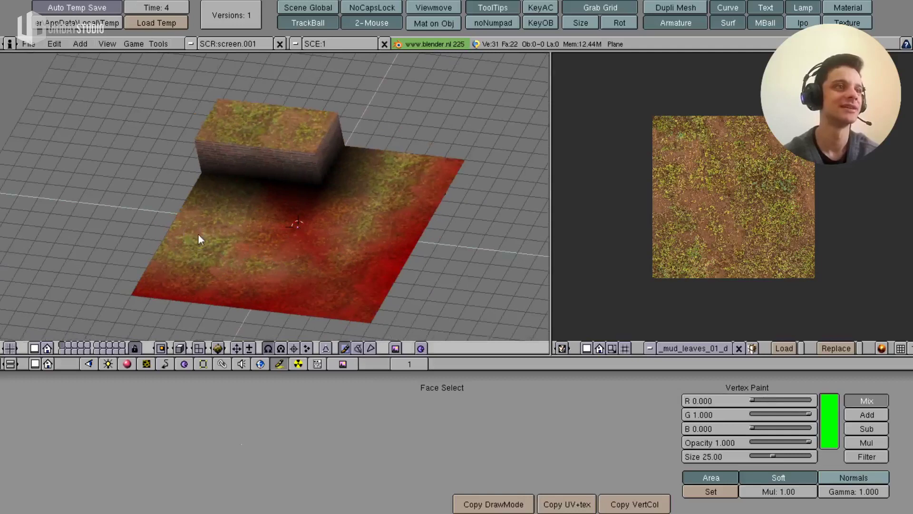
{"action": "left_click_drag", "start_coordinate": [351, 239], "coordinate": [372, 210]}
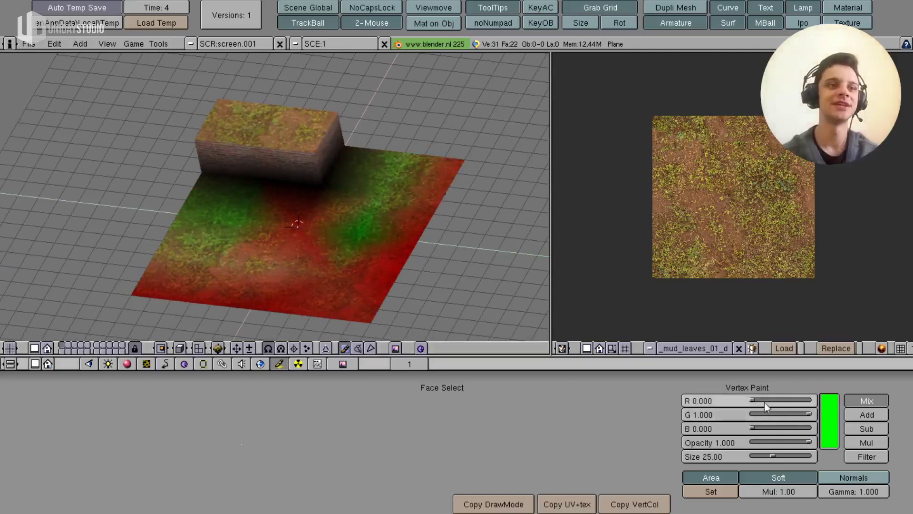
- Set a white paint colour at lower opacity in Add mode with a larger brush
{"action": "left_click_drag", "start_coordinate": [764, 402], "coordinate": [846, 401]}
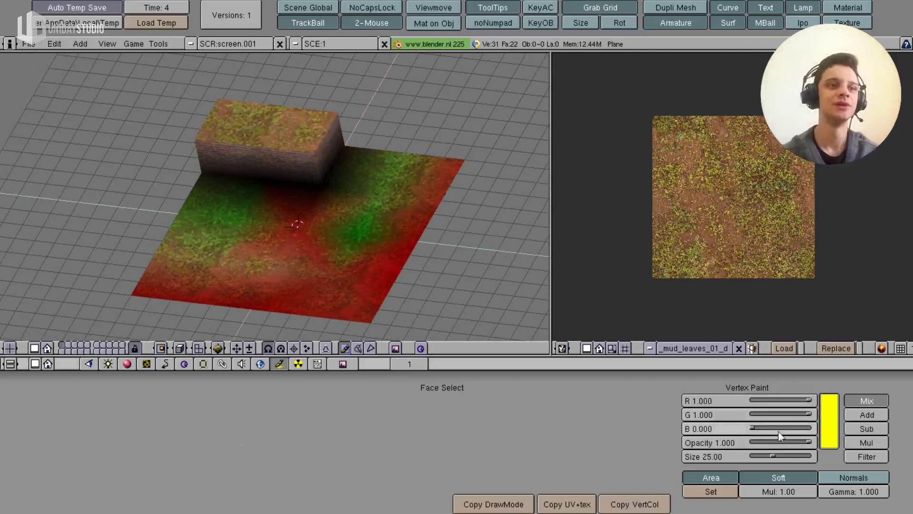
{"action": "left_click_drag", "start_coordinate": [755, 427], "coordinate": [823, 428]}
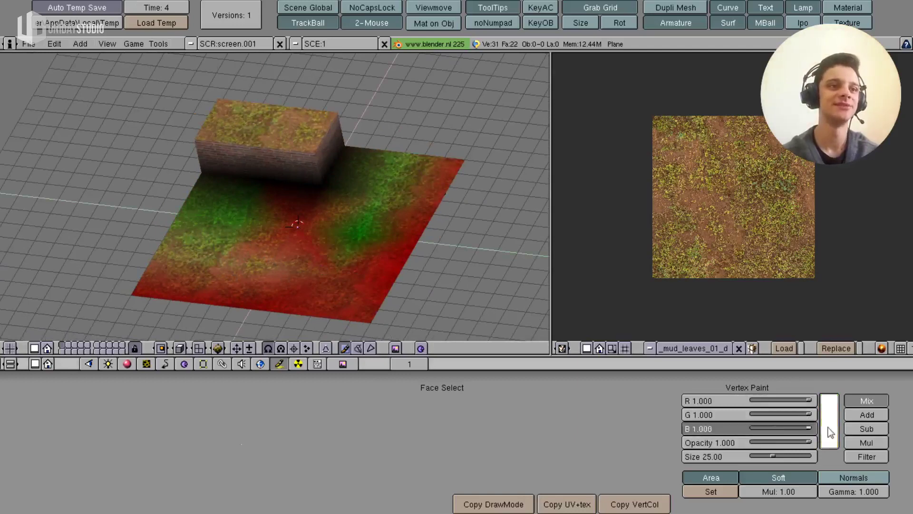
{"action": "left_click_drag", "start_coordinate": [774, 443], "coordinate": [779, 445]}
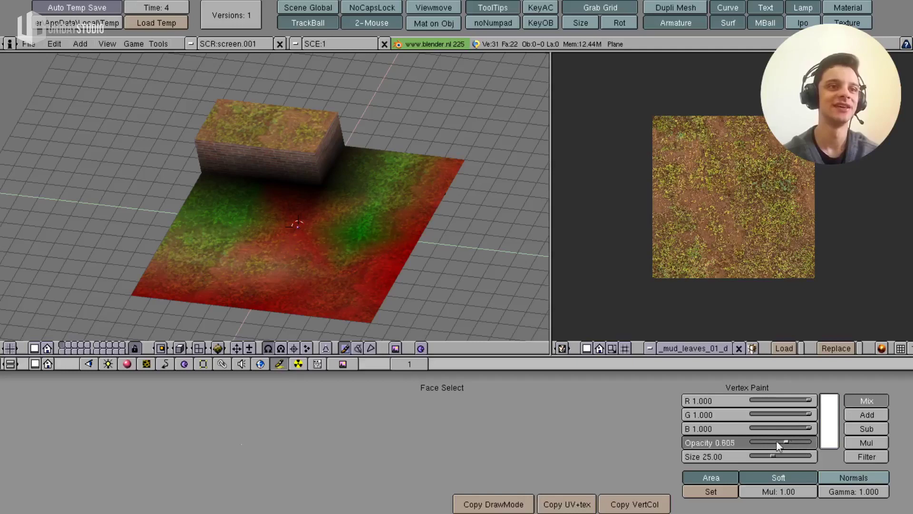
{"action": "left_click", "coordinate": [872, 415]}
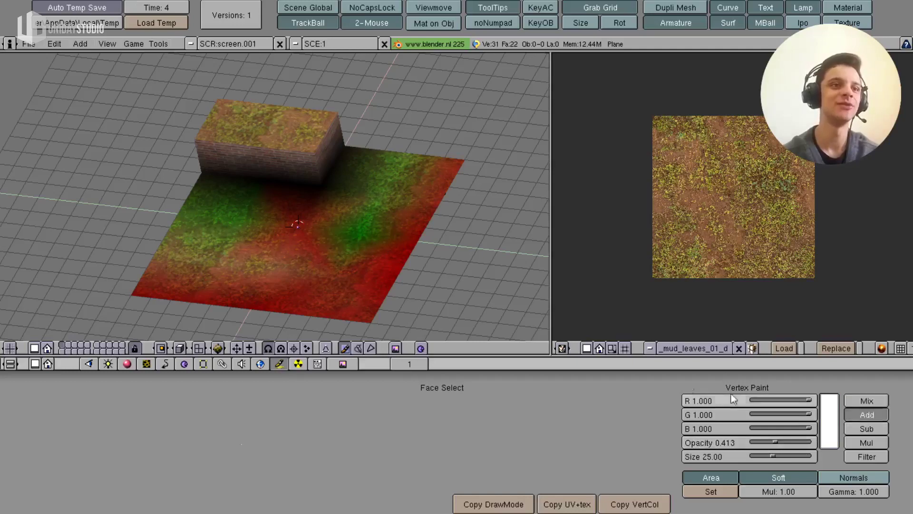
{"action": "left_click_drag", "start_coordinate": [344, 236], "coordinate": [399, 190]}
- Brighten the red, green and dark areas across the plane with additive white strokes
{"action": "left_click_drag", "start_coordinate": [773, 456], "coordinate": [790, 456]}
{"action": "mouse_move", "coordinate": [349, 265]}
{"action": "left_mouse_down"}
{"action": "mouse_move", "coordinate": [404, 232]}
{"action": "mouse_move", "coordinate": [232, 302]}
{"action": "left_mouse_up"}
{"action": "mouse_move", "coordinate": [195, 172]}
{"action": "left_mouse_down"}
{"action": "mouse_move", "coordinate": [283, 196]}
{"action": "mouse_move", "coordinate": [333, 156]}
{"action": "left_mouse_up"}
{"action": "mouse_move", "coordinate": [275, 241]}
{"action": "left_mouse_down"}
{"action": "mouse_move", "coordinate": [266, 235]}
{"action": "mouse_move", "coordinate": [175, 281]}
{"action": "mouse_move", "coordinate": [155, 270]}
{"action": "mouse_move", "coordinate": [227, 227]}
{"action": "left_mouse_up"}
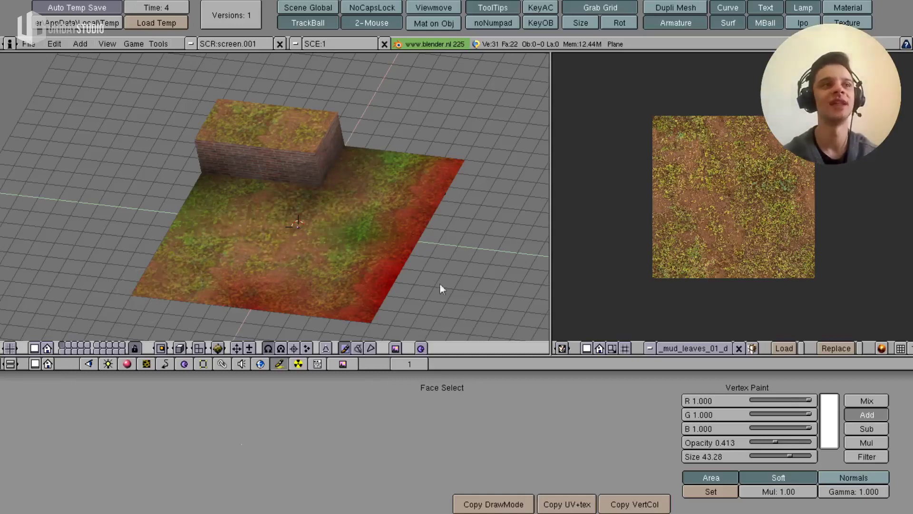
{"action": "left_click_drag", "start_coordinate": [388, 283], "coordinate": [396, 184]}
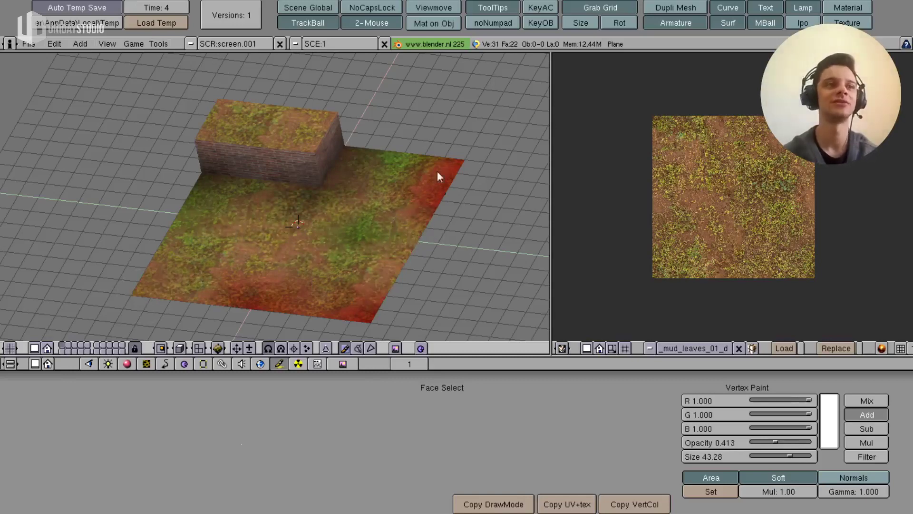
{"action": "left_click_drag", "start_coordinate": [381, 218], "coordinate": [378, 238]}
{"action": "mouse_move", "coordinate": [384, 282]}
{"action": "middle_mouse_down"}
{"action": "mouse_move", "coordinate": [316, 265]}
{"action": "mouse_move", "coordinate": [331, 245]}
{"action": "mouse_move", "coordinate": [251, 185]}
{"action": "mouse_move", "coordinate": [487, 245]}
{"action": "middle_mouse_up"}
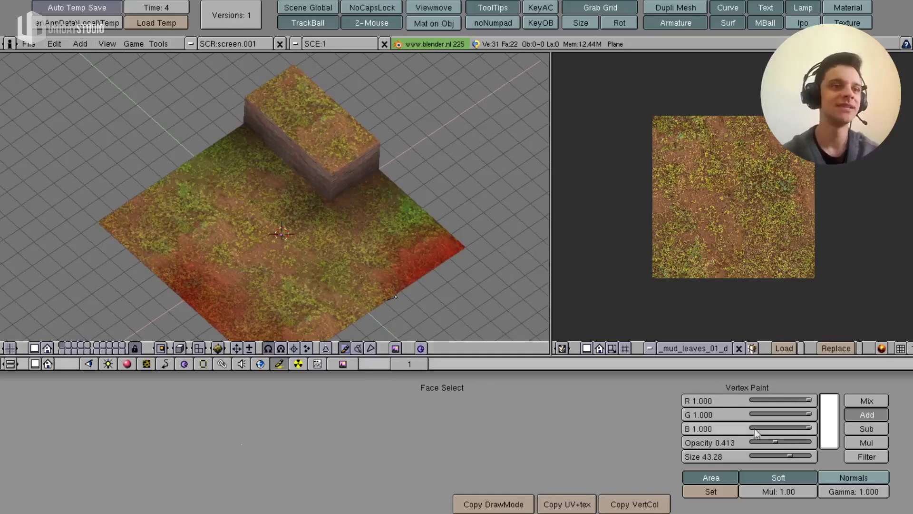
{"action": "middle_click_drag", "start_coordinate": [341, 217], "coordinate": [355, 200]}
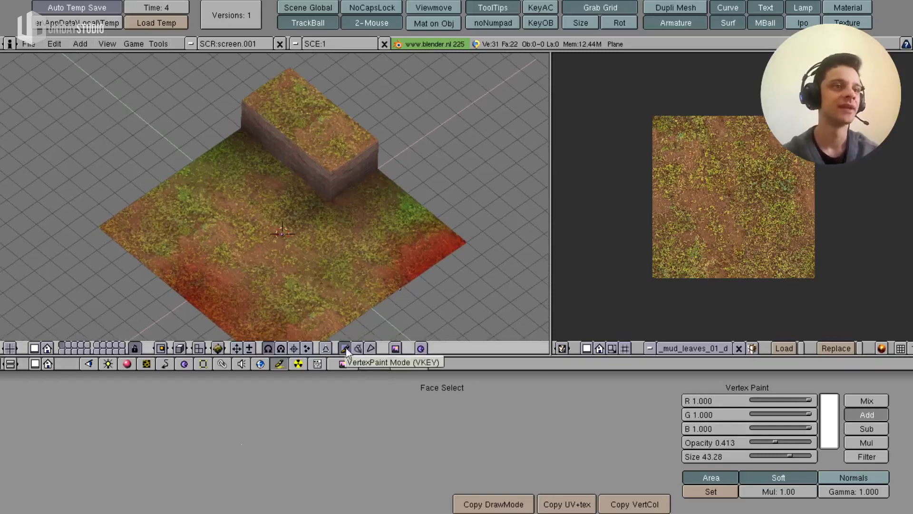
{"action": "mouse_move", "coordinate": [376, 276]}
{"action": "middle_mouse_down"}
{"action": "mouse_move", "coordinate": [402, 219]}
{"action": "mouse_move", "coordinate": [423, 204]}
{"action": "middle_mouse_up"}
- Turn on Light for the ground's face and copy the setting to all faces
{"action": "key", "text": "f"}
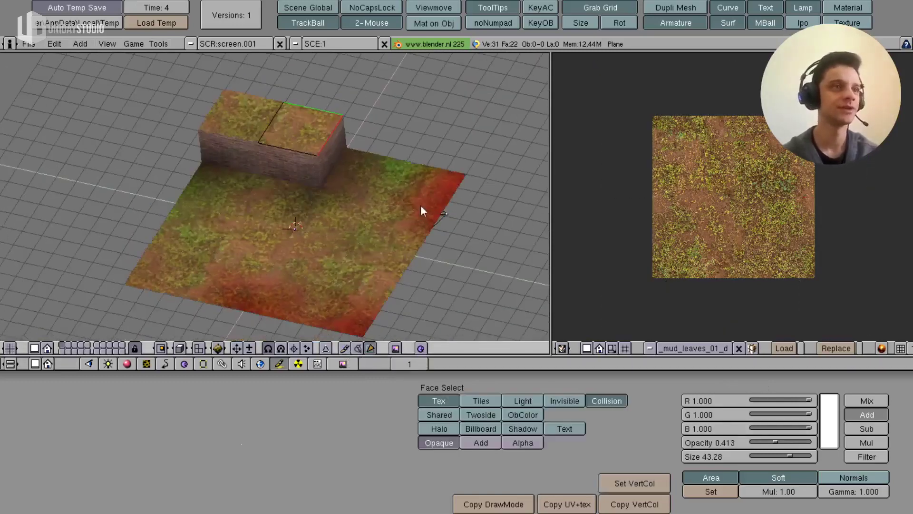
{"action": "left_click", "coordinate": [528, 400]}
{"action": "left_click", "coordinate": [493, 504]}
{"action": "key", "text": "f"}
{"action": "mouse_move", "coordinate": [372, 222]}
{"action": "middle_mouse_down"}
{"action": "mouse_move", "coordinate": [407, 250]}
{"action": "mouse_move", "coordinate": [302, 272]}
{"action": "mouse_move", "coordinate": [353, 280]}
{"action": "middle_mouse_up"}
{"action": "scroll", "coordinate": [389, 266], "scroll_direction": "up", "scroll_amount": 3}
{"action": "scroll", "coordinate": [392, 269], "scroll_direction": "up", "scroll_amount": 3}
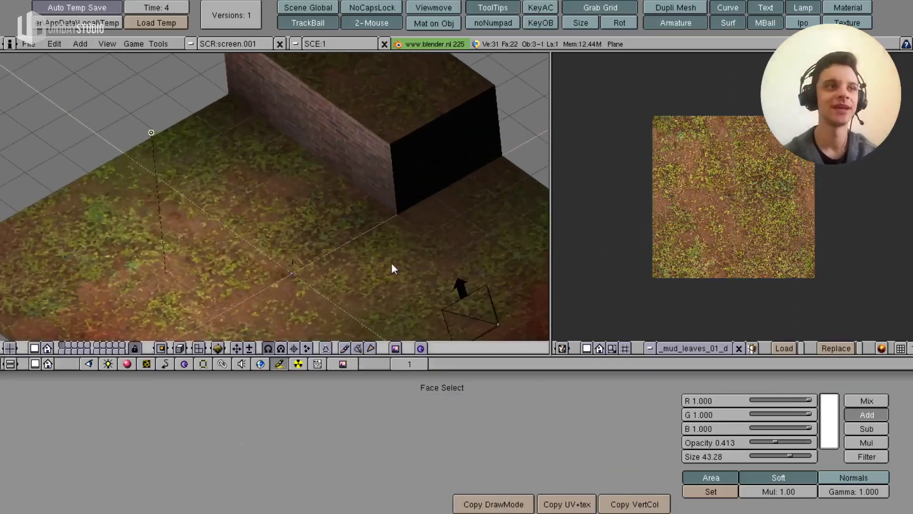
- Add a new plane and lay it flat
{"action": "key", "text": "space"}
{"action": "left_click", "coordinate": [392, 264]}
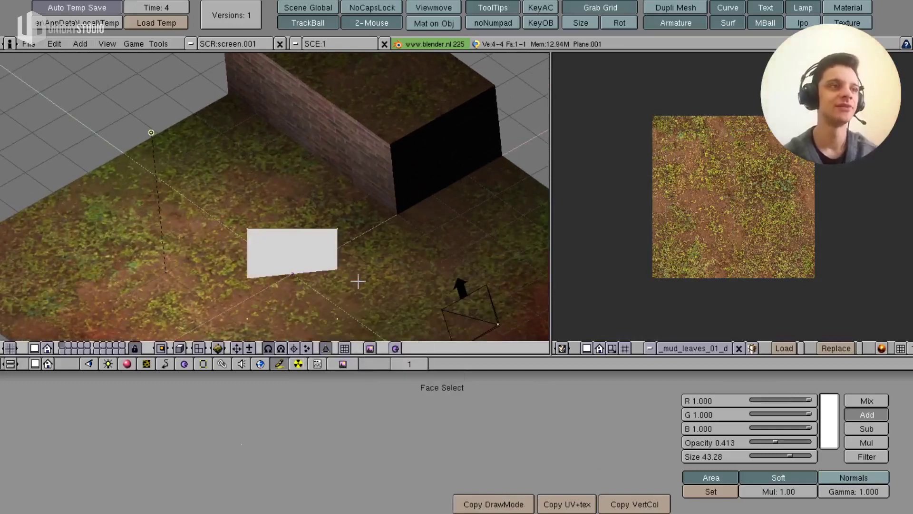
{"action": "key", "text": "Tab"}
{"action": "key", "text": "alt+r"}
{"action": "left_click", "coordinate": [349, 287]}
{"action": "middle_click_drag", "start_coordinate": [360, 292], "coordinate": [326, 273]}
- Move the plane beside the brick box, scale it up, and open its image browser
{"action": "key", "text": "g"}
{"action": "left_click", "coordinate": [253, 239]}
{"action": "key", "text": "Tab"}
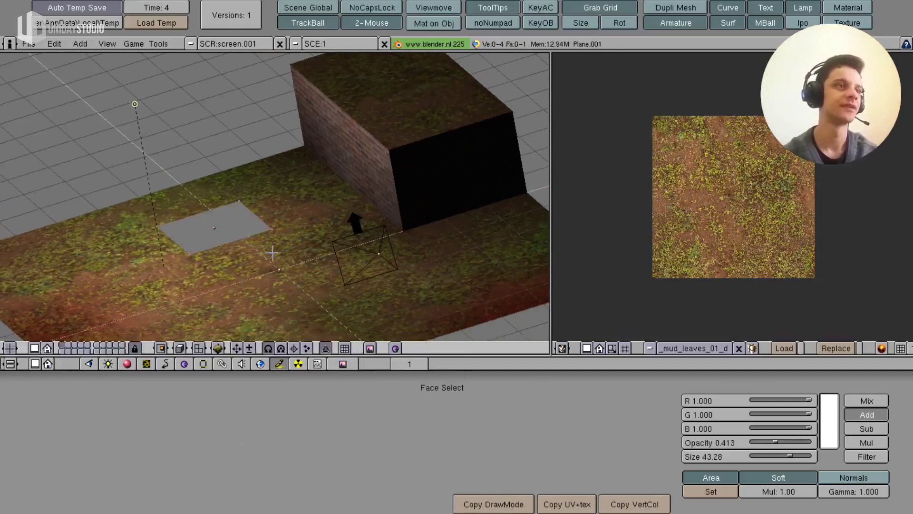
{"action": "key", "text": "s"}
{"action": "left_click", "coordinate": [353, 265]}
{"action": "middle_click_drag", "start_coordinate": [353, 265], "coordinate": [303, 246]}
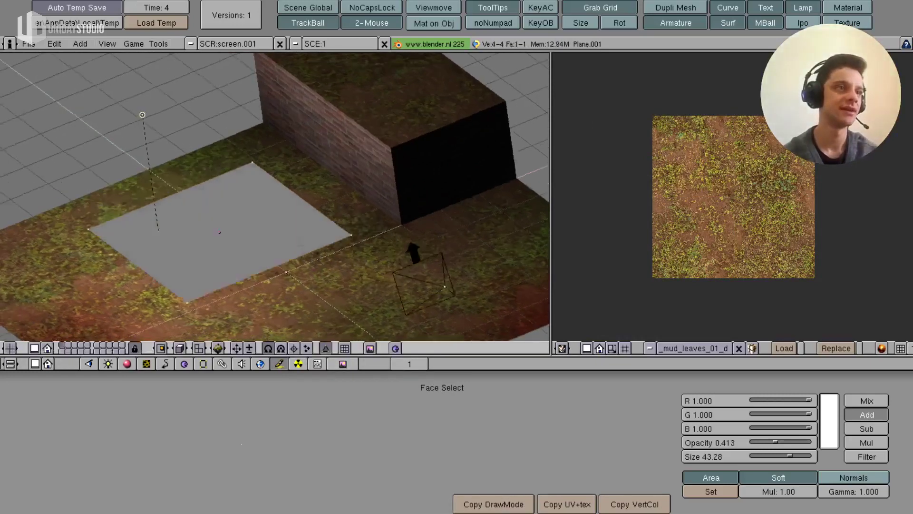
{"action": "key", "text": "Tab"}
{"action": "key", "text": "f"}
{"action": "left_click", "coordinate": [695, 348]}
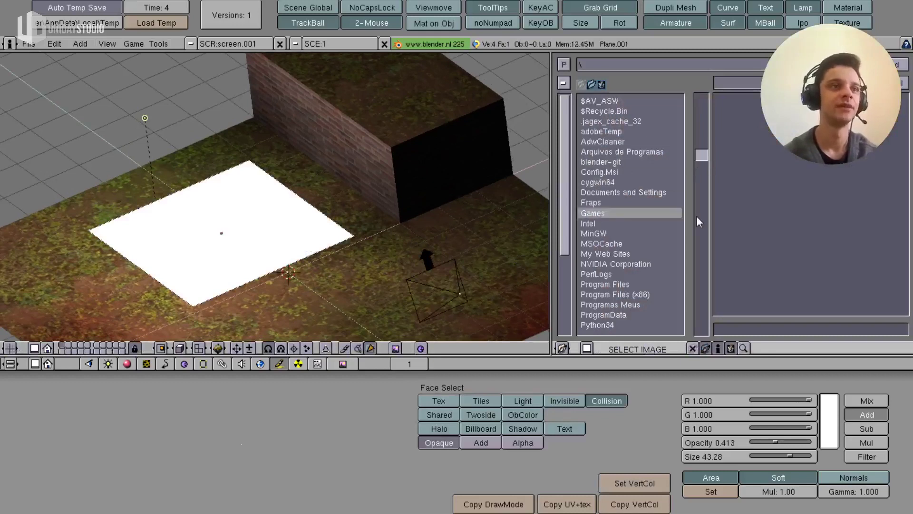
- Browse to D:\Game Designer and load radial-fade-1.png onto the new plane
{"action": "left_click", "coordinate": [562, 82]}
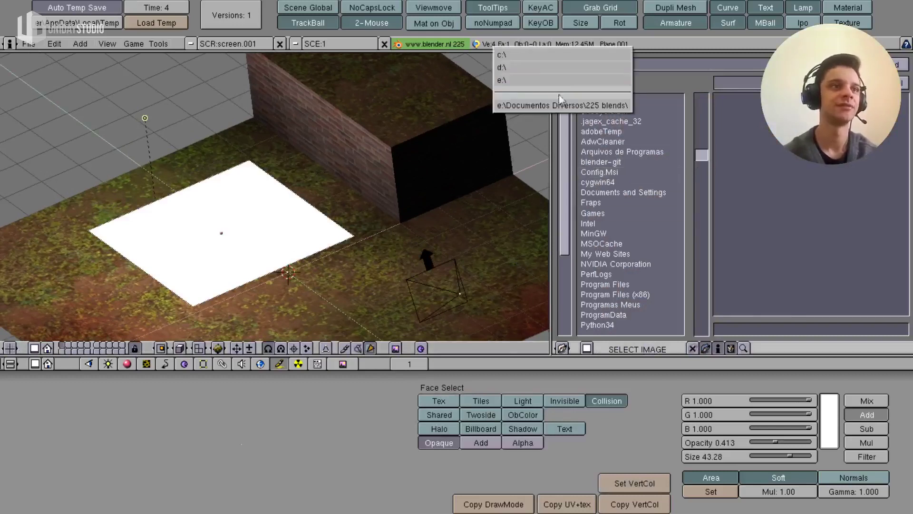
{"action": "left_click", "coordinate": [527, 84]}
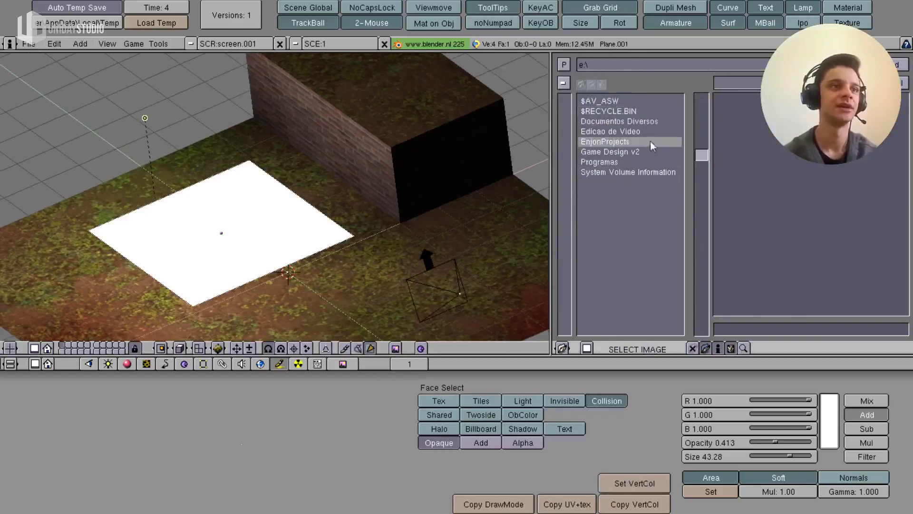
{"action": "left_click", "coordinate": [562, 84]}
{"action": "left_click", "coordinate": [554, 76]}
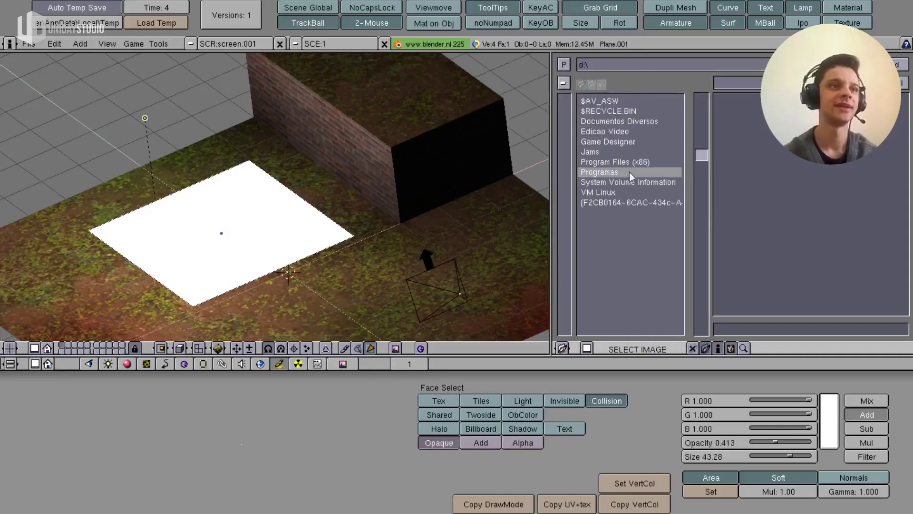
{"action": "left_click", "coordinate": [637, 142]}
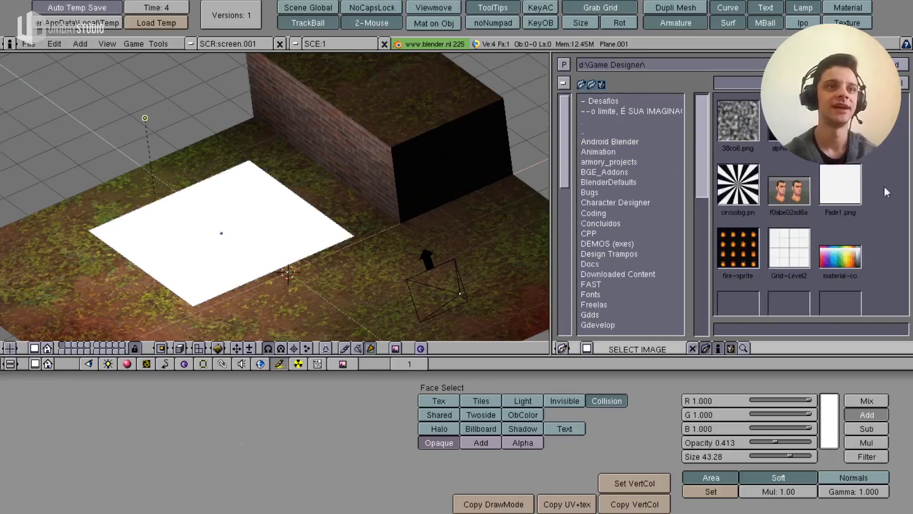
{"action": "mouse_move", "coordinate": [701, 150]}
{"action": "left_mouse_down"}
{"action": "mouse_move", "coordinate": [700, 270]}
{"action": "mouse_move", "coordinate": [701, 146]}
{"action": "mouse_move", "coordinate": [715, 232]}
{"action": "left_mouse_up"}
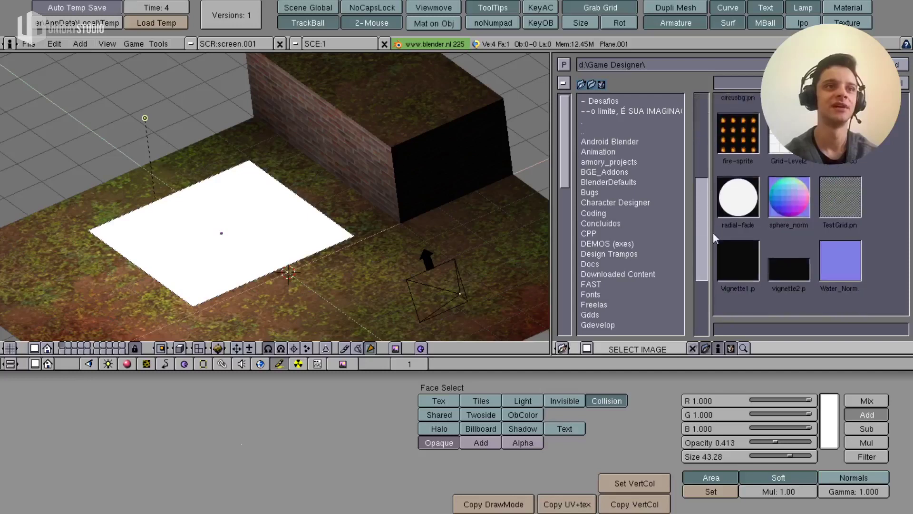
{"action": "left_click", "coordinate": [738, 191]}
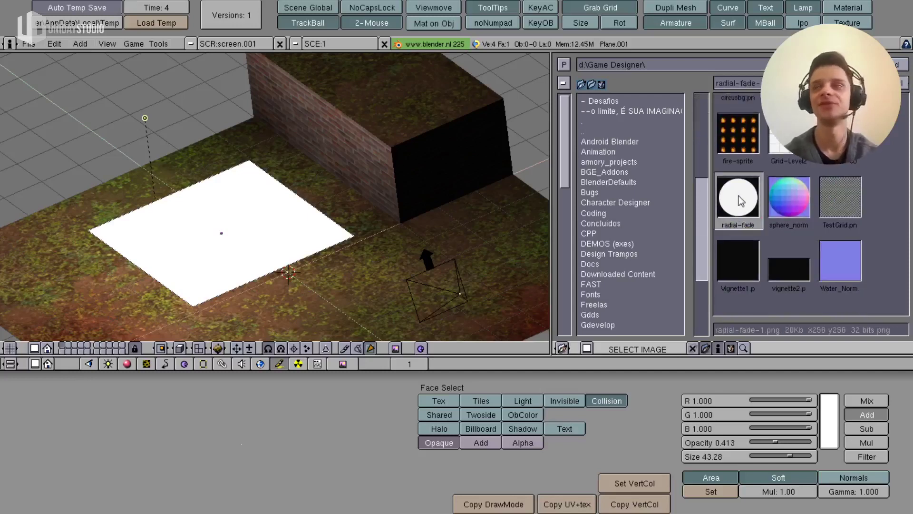
{"action": "left_click", "coordinate": [899, 65]}
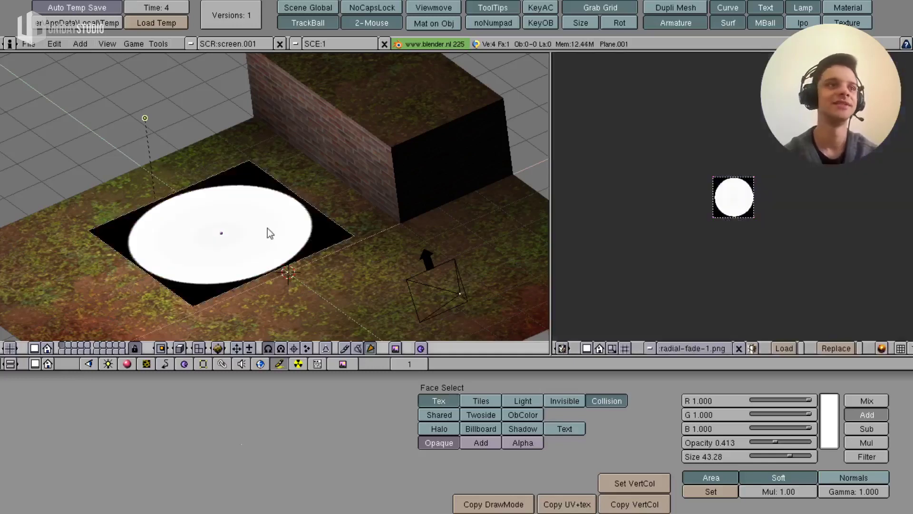
- Make the plane's black areas transparent with Alpha blending and view the glow
{"action": "middle_click_drag", "start_coordinate": [268, 228], "coordinate": [272, 256]}
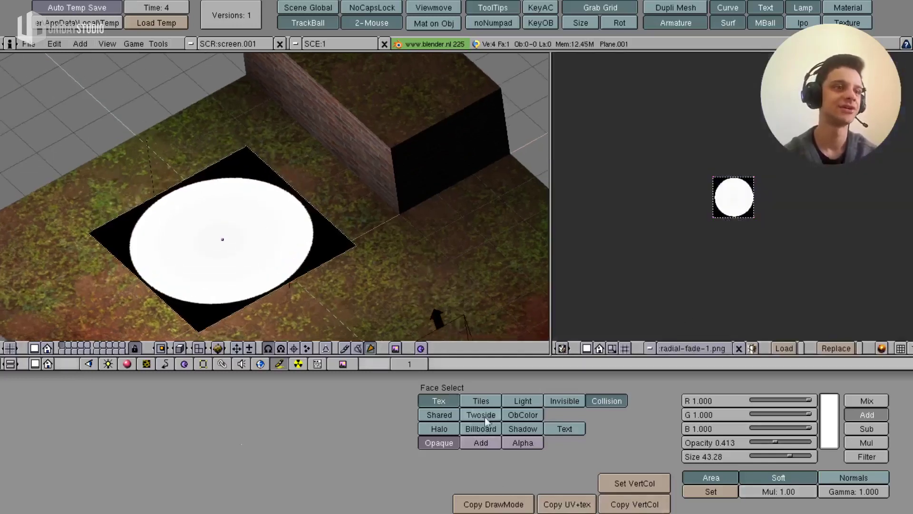
{"action": "left_click", "coordinate": [514, 444]}
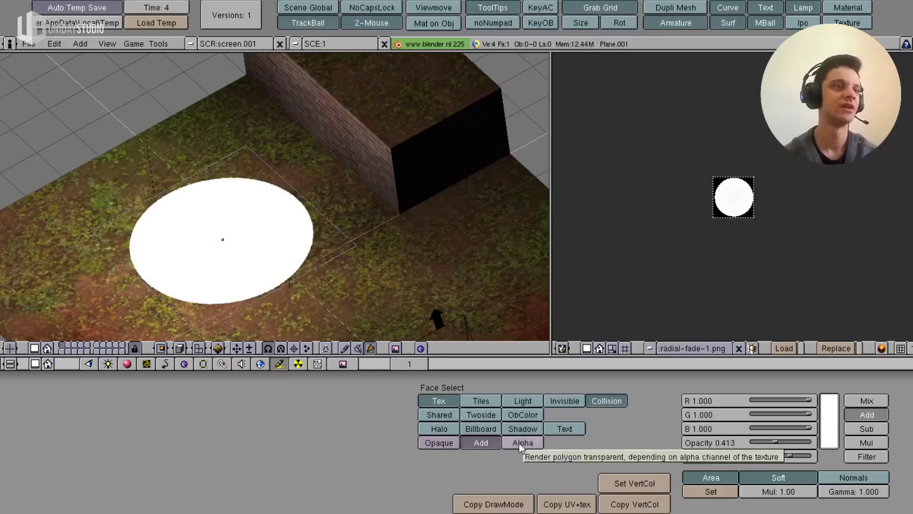
{"action": "mouse_move", "coordinate": [329, 226]}
{"action": "middle_mouse_down"}
{"action": "mouse_move", "coordinate": [241, 279]}
{"action": "mouse_move", "coordinate": [312, 263]}
{"action": "middle_mouse_up"}
{"action": "scroll", "coordinate": [295, 272], "scroll_direction": "up", "scroll_amount": 2}
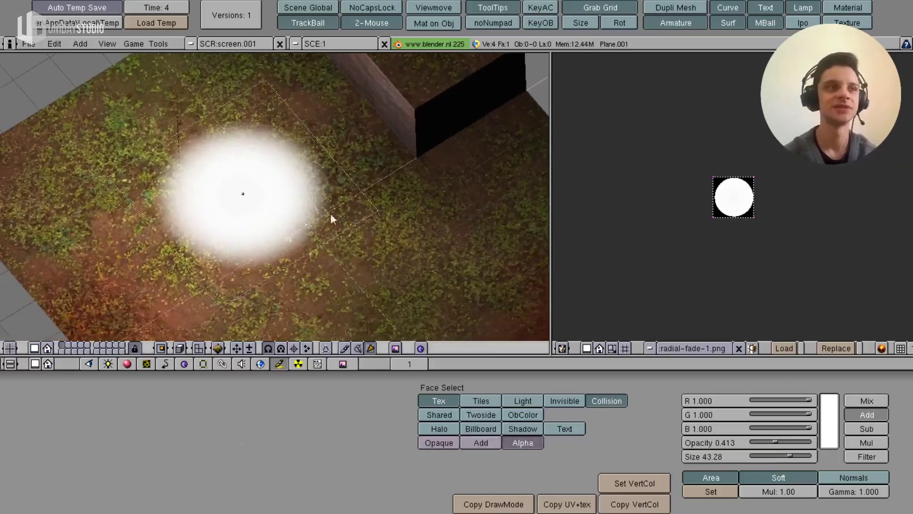
{"action": "scroll", "coordinate": [324, 213], "scroll_direction": "up", "scroll_amount": 3}
{"action": "mouse_move", "coordinate": [359, 189]}
{"action": "middle_mouse_down"}
{"action": "mouse_move", "coordinate": [394, 196]}
{"action": "mouse_move", "coordinate": [393, 144]}
{"action": "mouse_move", "coordinate": [403, 156]}
{"action": "mouse_move", "coordinate": [323, 206]}
{"action": "middle_mouse_up"}
{"action": "mouse_move", "coordinate": [391, 229]}
{"action": "middle_mouse_down"}
{"action": "mouse_move", "coordinate": [264, 227]}
{"action": "mouse_move", "coordinate": [381, 209]}
{"action": "mouse_move", "coordinate": [349, 227]}
{"action": "mouse_move", "coordinate": [367, 205]}
{"action": "mouse_move", "coordinate": [372, 245]}
{"action": "middle_mouse_up"}
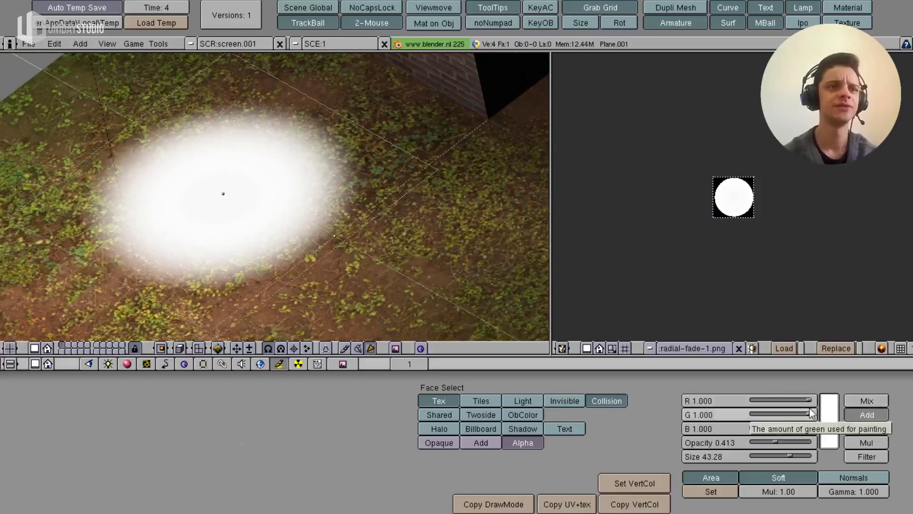
- Set the paint colour to pure red and switch to Vertex Paint
{"action": "left_click_drag", "start_coordinate": [812, 414], "coordinate": [752, 414]}
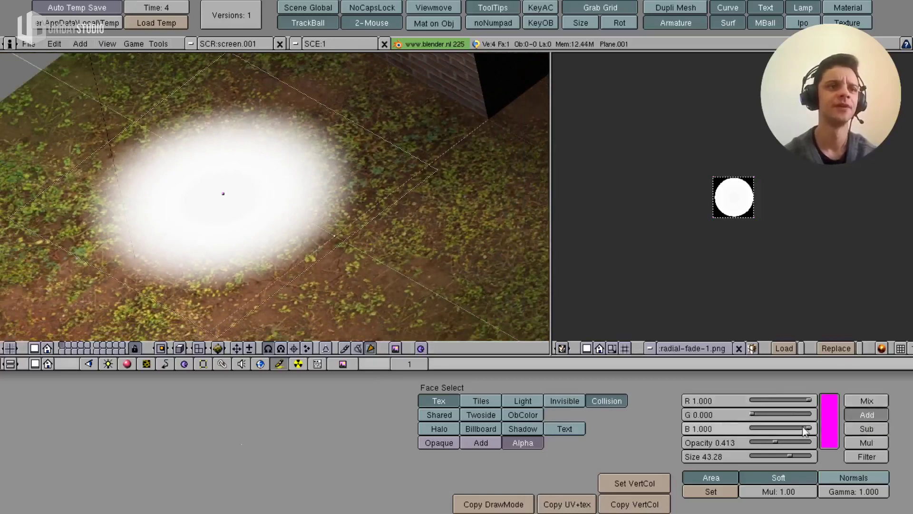
{"action": "left_click_drag", "start_coordinate": [807, 430], "coordinate": [751, 429]}
{"action": "mouse_move", "coordinate": [380, 218]}
{"action": "middle_mouse_down"}
{"action": "mouse_move", "coordinate": [440, 230]}
{"action": "mouse_move", "coordinate": [370, 183]}
{"action": "middle_mouse_up"}
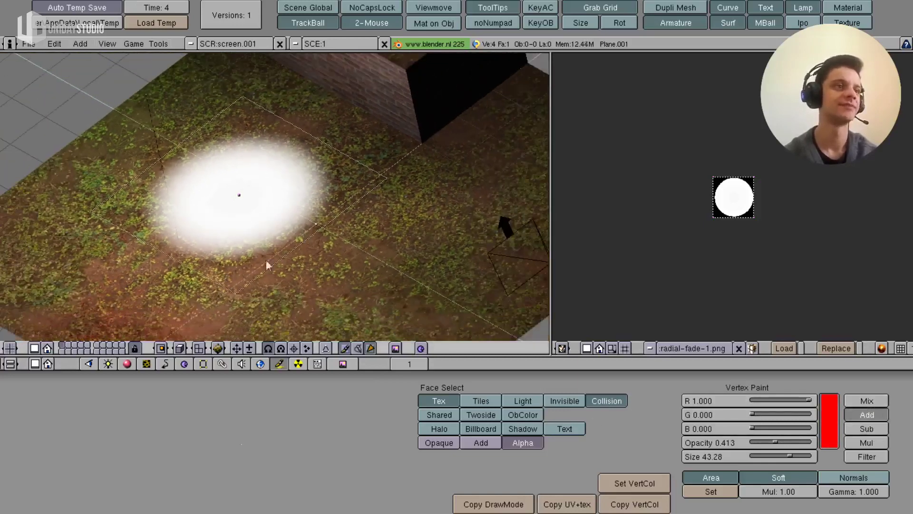
{"action": "left_click", "coordinate": [345, 348]}
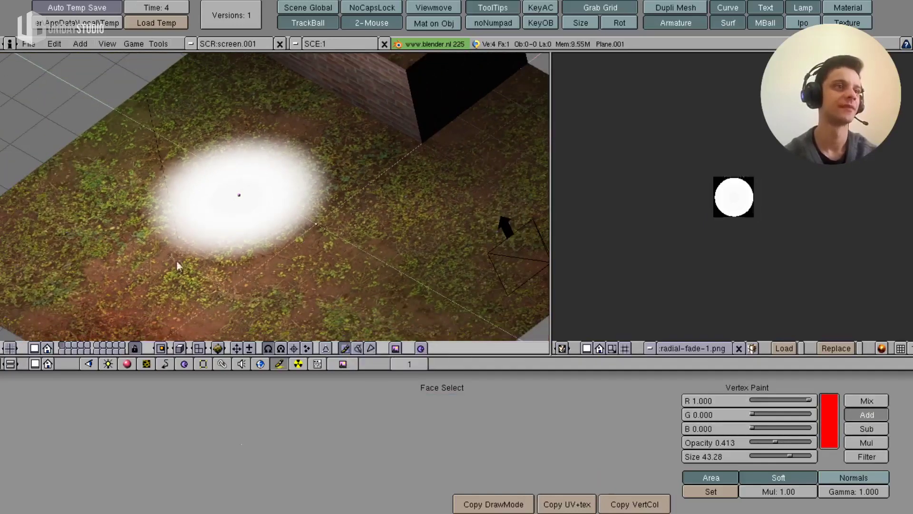
- Paint the glow disc solid red in Mix mode at full opacity
{"action": "scroll", "coordinate": [339, 195], "scroll_direction": "down", "scroll_amount": 2}
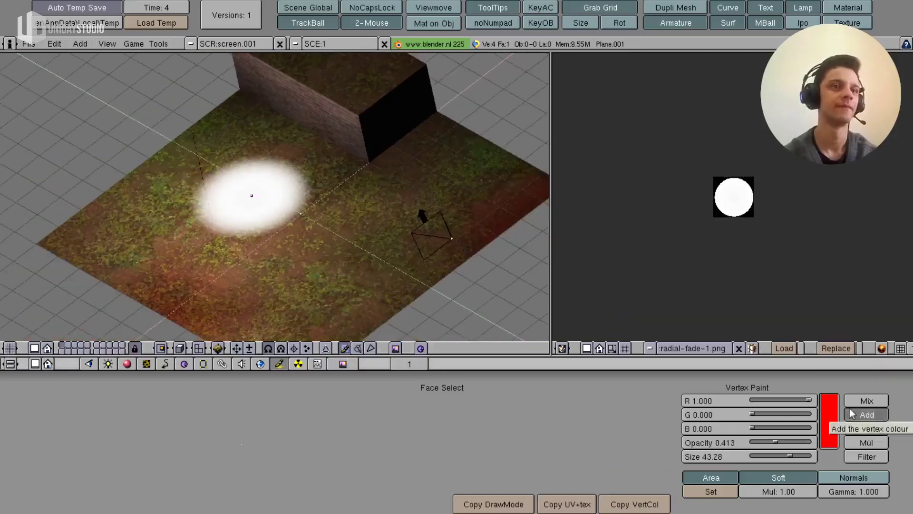
{"action": "left_click", "coordinate": [867, 401]}
{"action": "left_click_drag", "start_coordinate": [251, 147], "coordinate": [238, 183]}
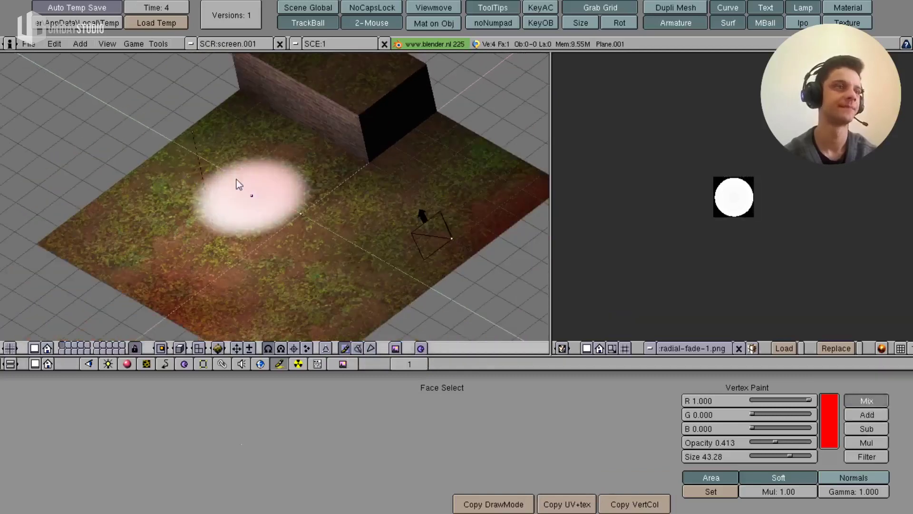
{"action": "left_click_drag", "start_coordinate": [236, 258], "coordinate": [238, 230]}
{"action": "left_click_drag", "start_coordinate": [260, 183], "coordinate": [257, 182]}
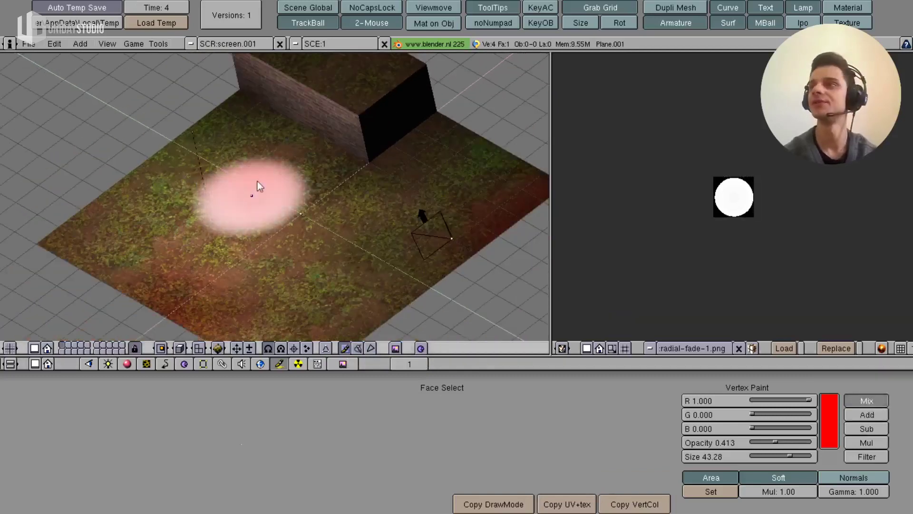
{"action": "left_click_drag", "start_coordinate": [775, 443], "coordinate": [811, 442]}
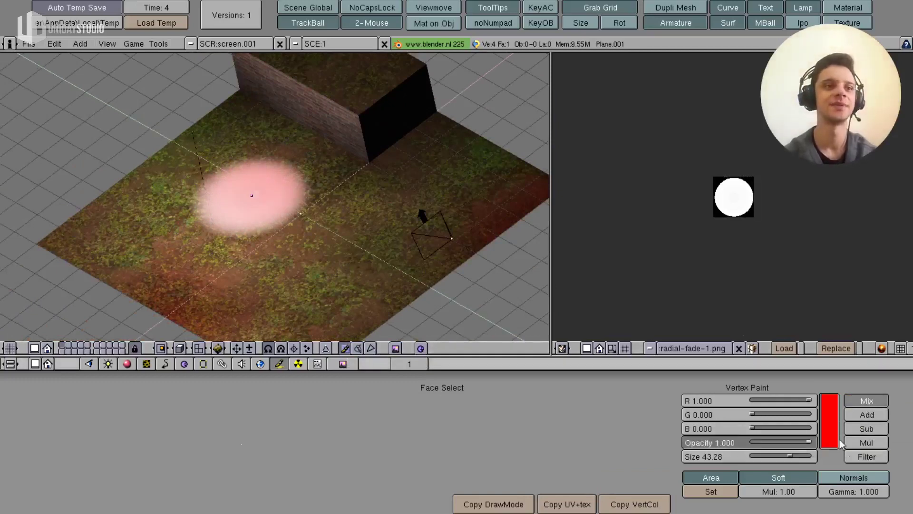
{"action": "mouse_move", "coordinate": [245, 216]}
{"action": "left_mouse_down"}
{"action": "mouse_move", "coordinate": [289, 195]}
{"action": "mouse_move", "coordinate": [290, 170]}
{"action": "left_mouse_up"}
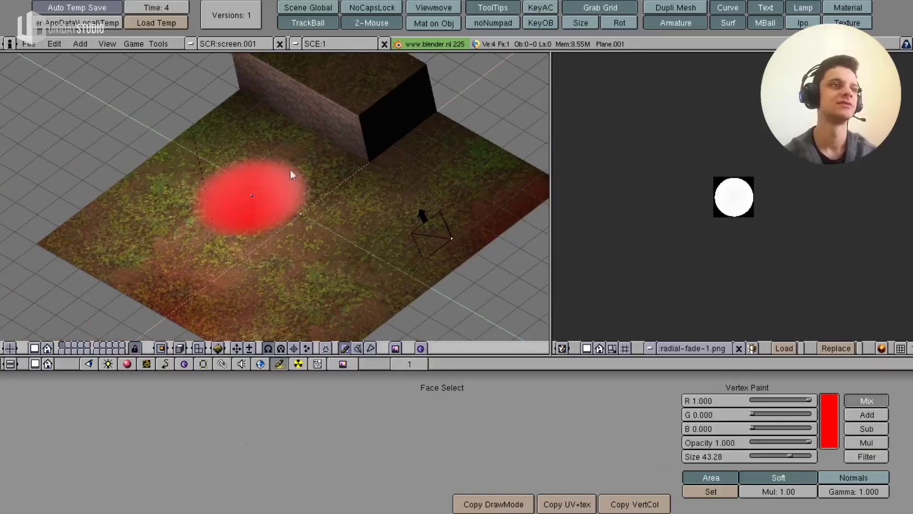
- Leave Vertex Paint and set the decal face to Add blending in Face Select
{"action": "mouse_move", "coordinate": [170, 222]}
{"action": "middle_mouse_down"}
{"action": "mouse_move", "coordinate": [398, 235]}
{"action": "mouse_move", "coordinate": [374, 249]}
{"action": "middle_mouse_up"}
{"action": "scroll", "coordinate": [375, 249], "scroll_direction": "up", "scroll_amount": 2}
{"action": "key", "text": "v"}
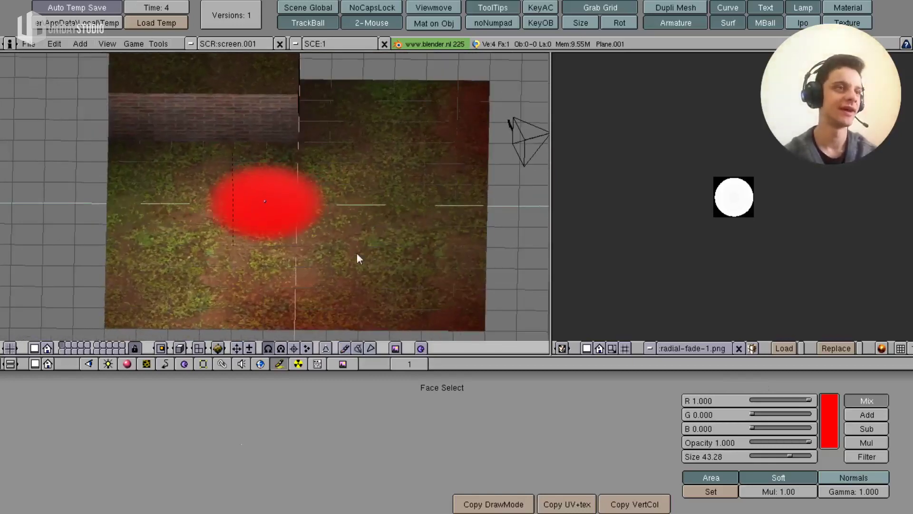
{"action": "key", "text": "f"}
{"action": "left_click", "coordinate": [481, 442]}
{"action": "middle_click_drag", "start_coordinate": [362, 267], "coordinate": [328, 224]}
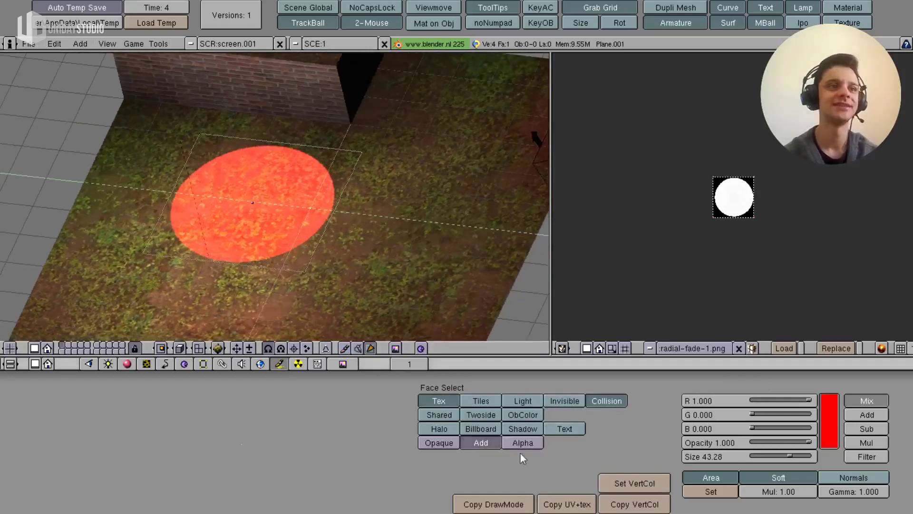
- Leave Face Select and inspect the red decal from top-down and oblique views
{"action": "key", "text": "f"}
{"action": "key", "text": "KP_7"}
{"action": "scroll", "coordinate": [300, 252], "scroll_direction": "up", "scroll_amount": 3}
{"action": "scroll", "coordinate": [319, 243], "scroll_direction": "up", "scroll_amount": 2}
{"action": "mouse_move", "coordinate": [326, 241]}
{"action": "middle_mouse_down"}
{"action": "mouse_move", "coordinate": [406, 192]}
{"action": "mouse_move", "coordinate": [229, 118]}
{"action": "middle_mouse_up"}
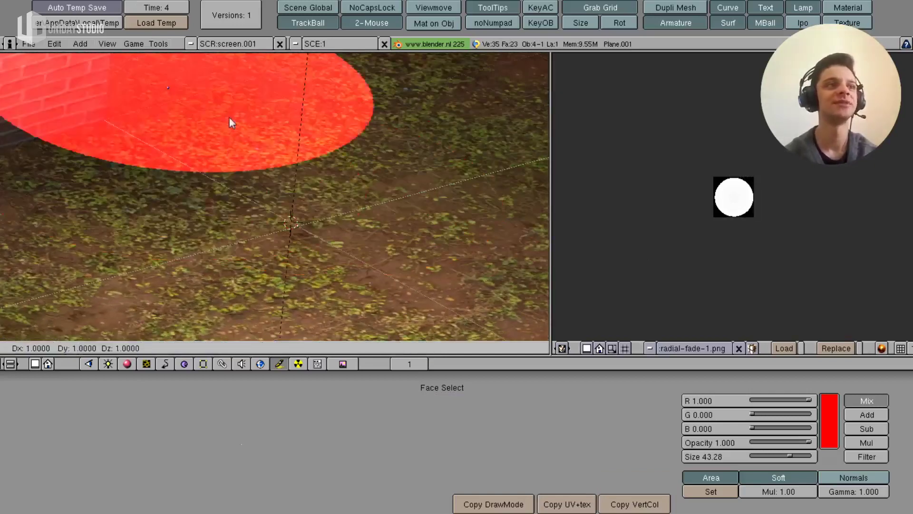
{"action": "scroll", "coordinate": [229, 118], "scroll_direction": "down", "scroll_amount": 2}
{"action": "scroll", "coordinate": [274, 188], "scroll_direction": "up", "scroll_amount": 2}
{"action": "scroll", "coordinate": [276, 214], "scroll_direction": "down", "scroll_amount": 4}
{"action": "scroll", "coordinate": [309, 235], "scroll_direction": "down", "scroll_amount": 2}
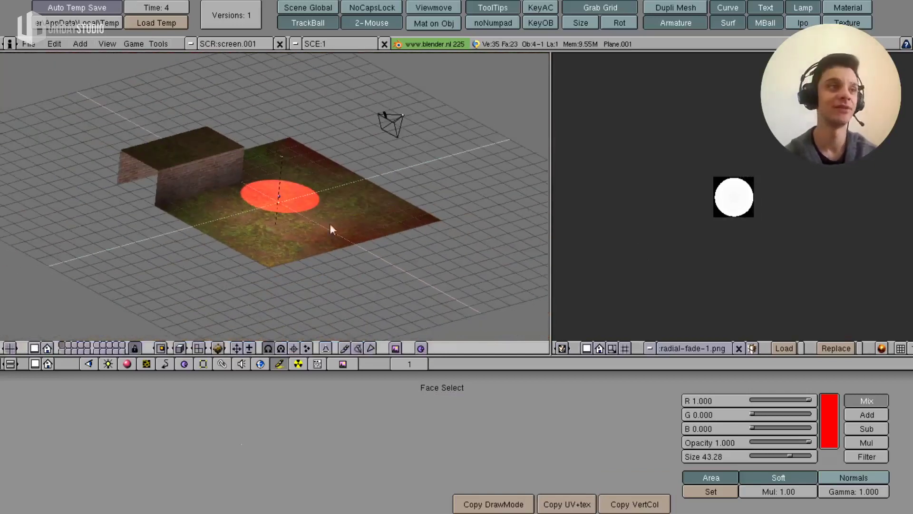
- Cancel a trial move of the decal and set its face back to Alpha blending
{"action": "key", "text": "g"}
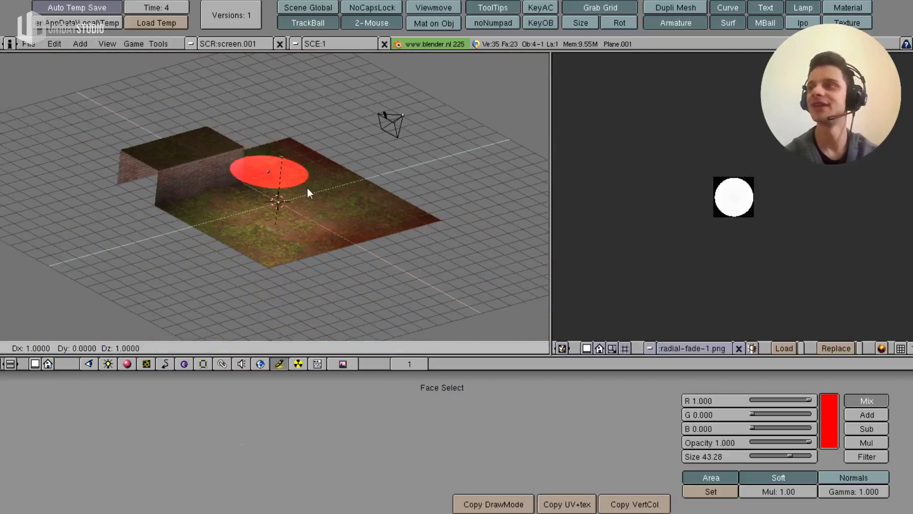
{"action": "right_click", "coordinate": [296, 161]}
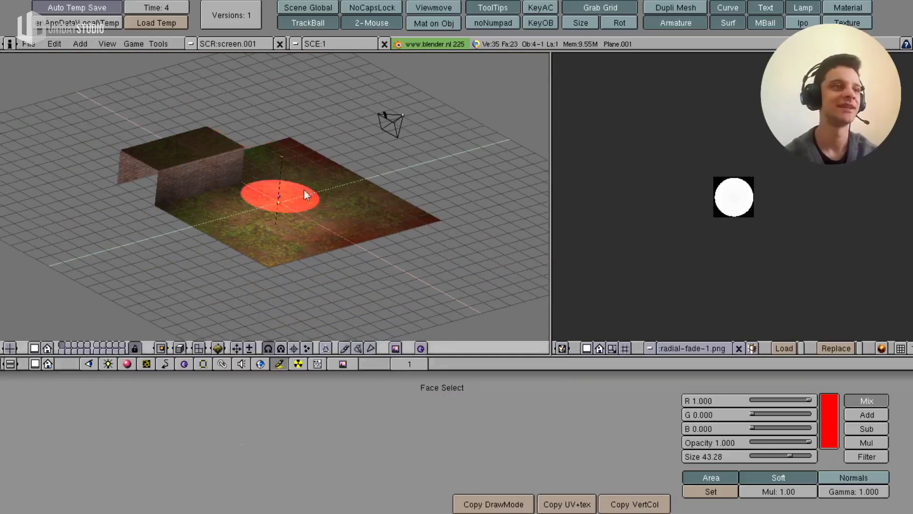
{"action": "middle_click_drag", "start_coordinate": [307, 187], "coordinate": [275, 218]}
{"action": "key", "text": "f"}
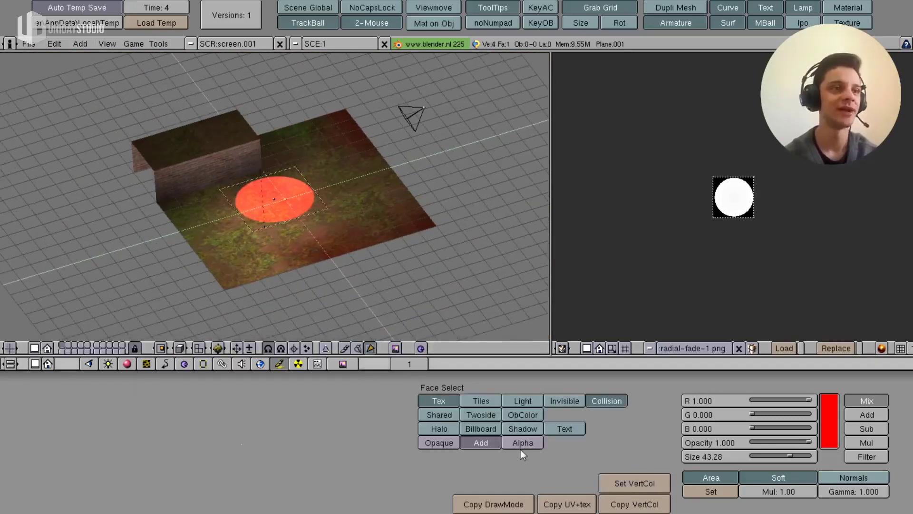
{"action": "left_click", "coordinate": [523, 445]}
- Reselect the red decal's face and enable Shadow on it
{"action": "middle_click_drag", "start_coordinate": [371, 276], "coordinate": [337, 234]}
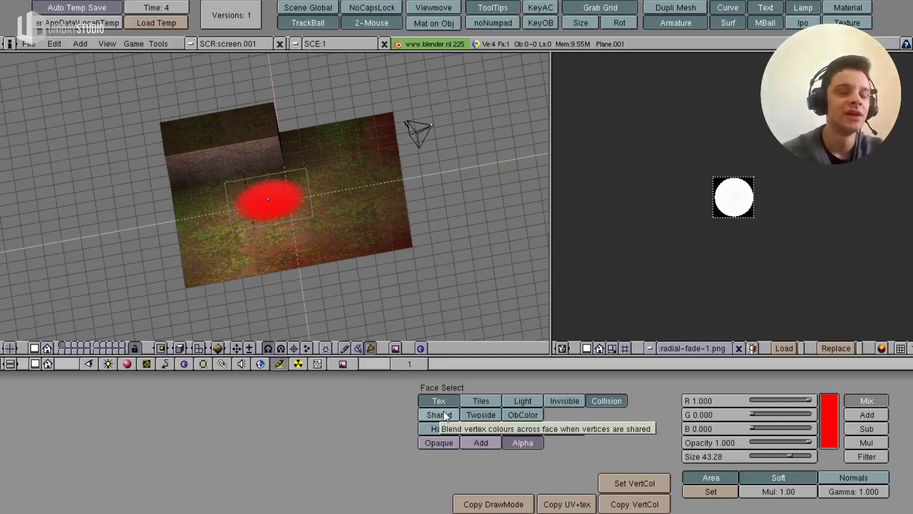
{"action": "middle_click_drag", "start_coordinate": [298, 243], "coordinate": [357, 224]}
{"action": "key", "text": "f"}
{"action": "scroll", "coordinate": [371, 209], "scroll_direction": "down", "scroll_amount": 5}
{"action": "scroll", "coordinate": [363, 207], "scroll_direction": "up", "scroll_amount": 2}
{"action": "scroll", "coordinate": [347, 212], "scroll_direction": "up", "scroll_amount": 3}
{"action": "right_click", "coordinate": [332, 223]}
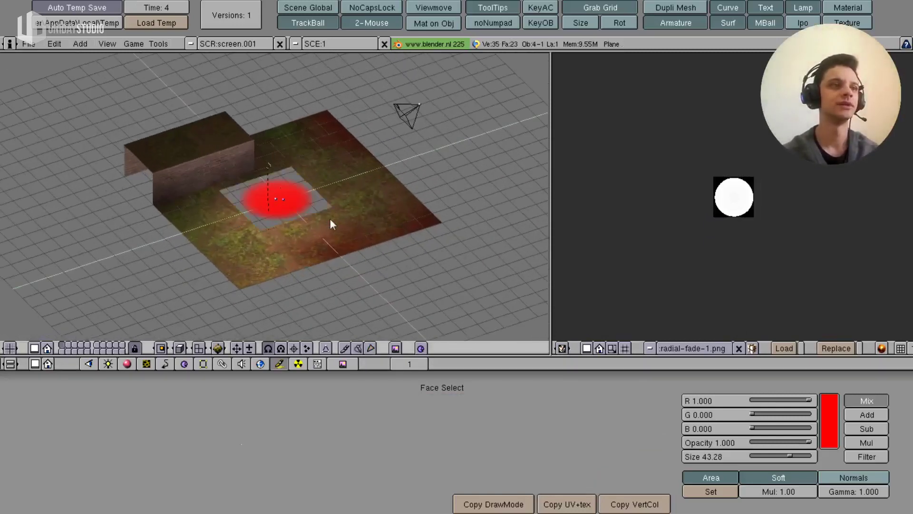
{"action": "right_click", "coordinate": [284, 204]}
{"action": "right_click", "coordinate": [290, 202]}
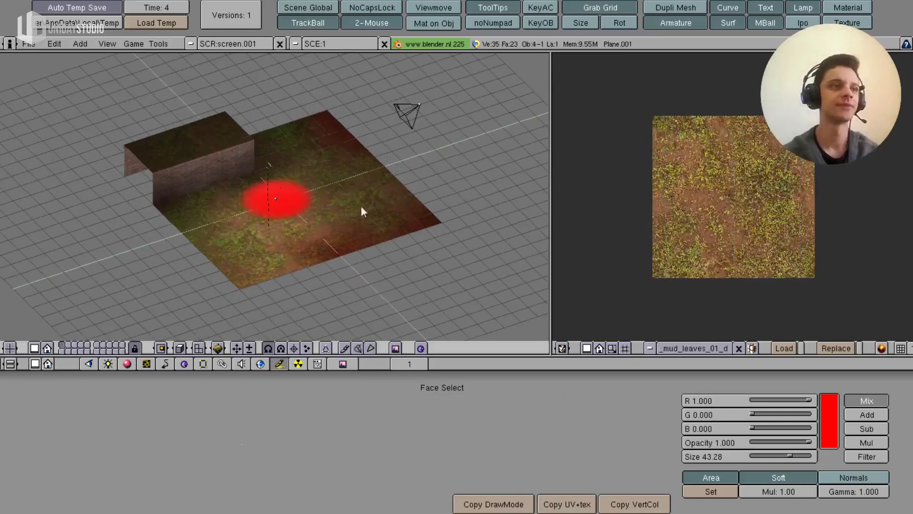
{"action": "right_click", "coordinate": [374, 207]}
{"action": "right_click", "coordinate": [301, 215]}
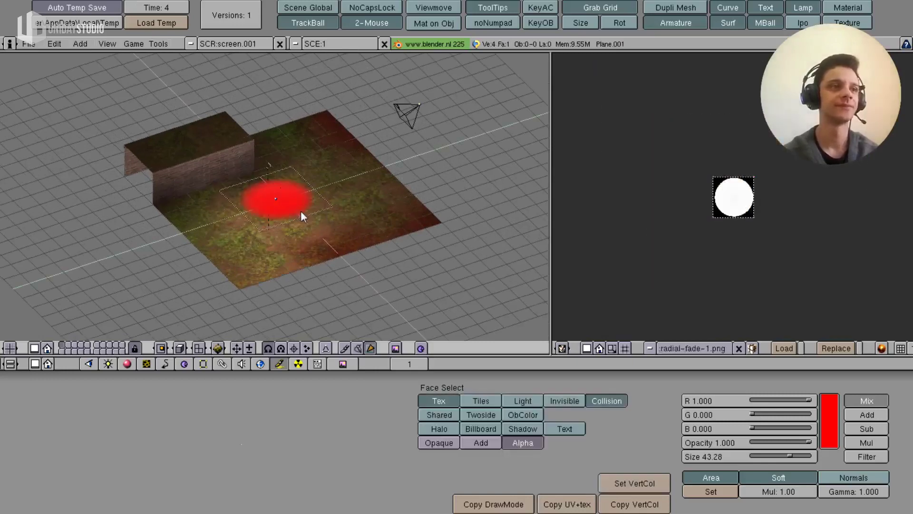
{"action": "left_click", "coordinate": [537, 428]}
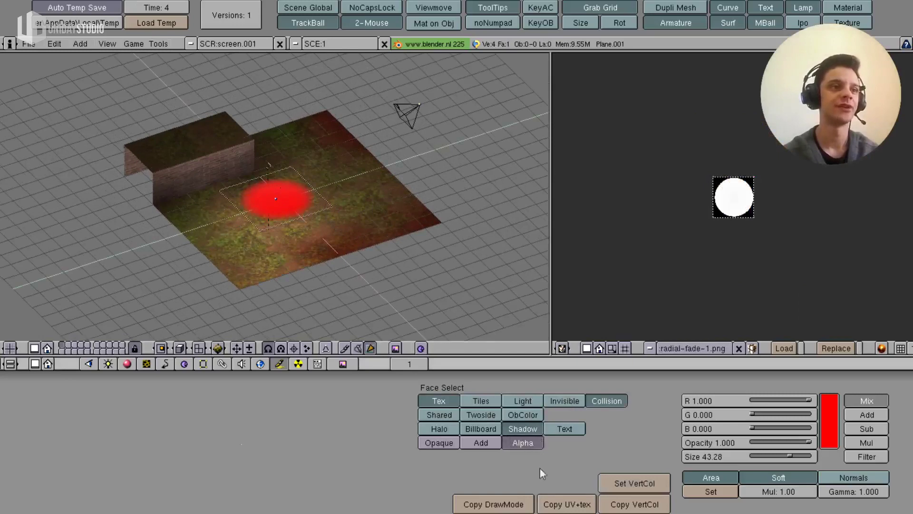
{"action": "key", "text": "f"}
- Save over YoutubeVideoShowcase01.blend and preview the scene in the game engine
{"action": "mouse_move", "coordinate": [425, 266]}
{"action": "middle_mouse_down"}
{"action": "mouse_move", "coordinate": [335, 213]}
{"action": "mouse_move", "coordinate": [296, 214]}
{"action": "middle_mouse_up"}
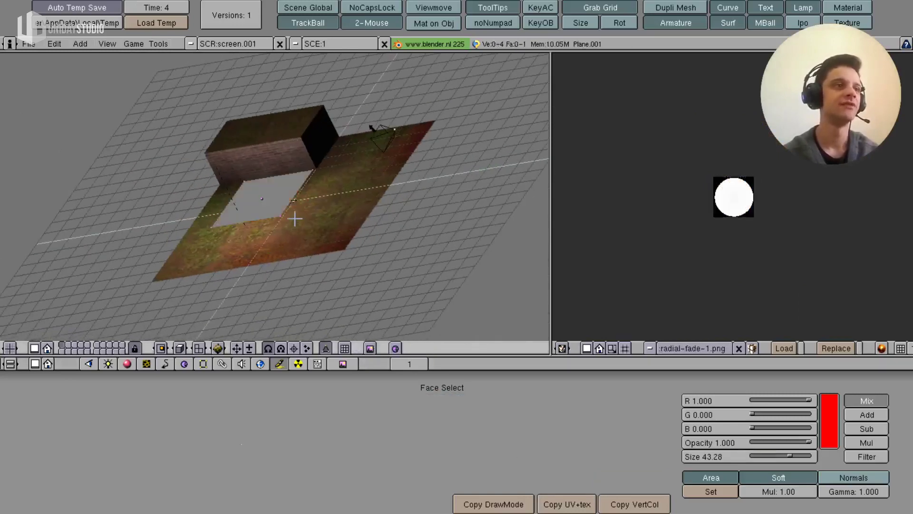
{"action": "key", "text": "ctrl+w"}
{"action": "left_click", "coordinate": [357, 184]}
{"action": "mouse_move", "coordinate": [356, 184]}
{"action": "middle_mouse_down"}
{"action": "mouse_move", "coordinate": [319, 155]}
{"action": "mouse_move", "coordinate": [371, 158]}
{"action": "mouse_move", "coordinate": [351, 170]}
{"action": "middle_mouse_up"}
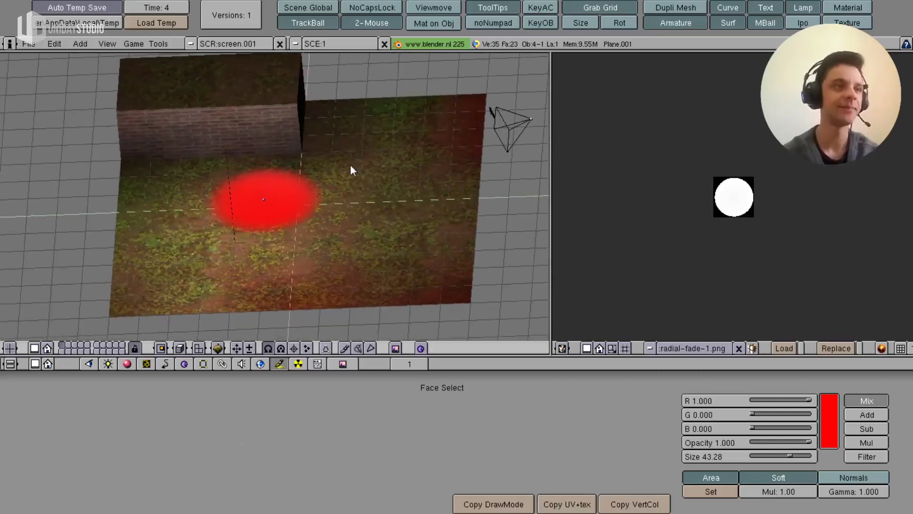
{"action": "key", "text": "p"}
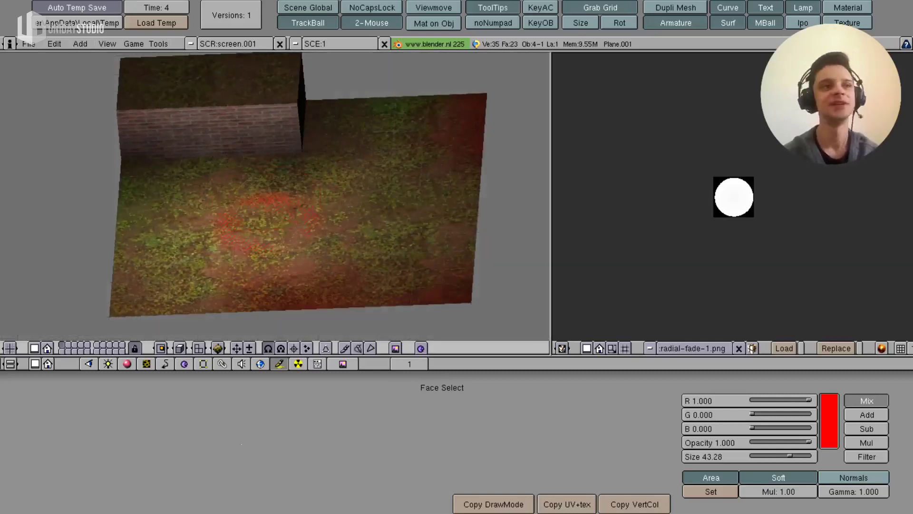
{"action": "key", "text": "Escape"}
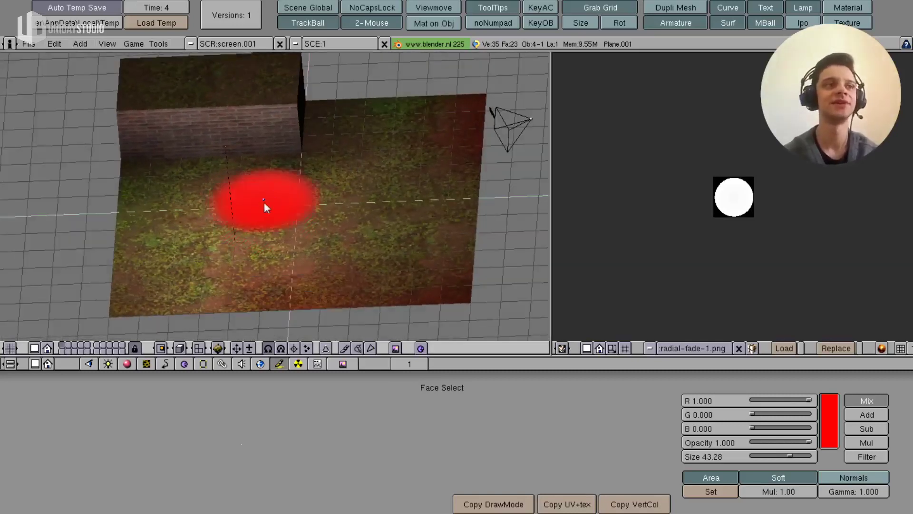
- Shift the decal plane's vertices slightly in front view
{"action": "right_click", "coordinate": [267, 201]}
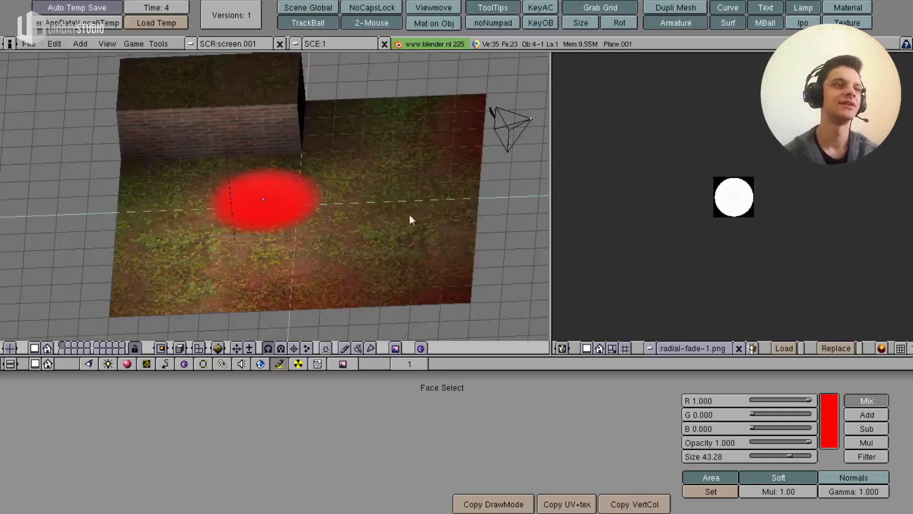
{"action": "middle_click_drag", "start_coordinate": [410, 219], "coordinate": [326, 238]}
{"action": "key", "text": "Tab"}
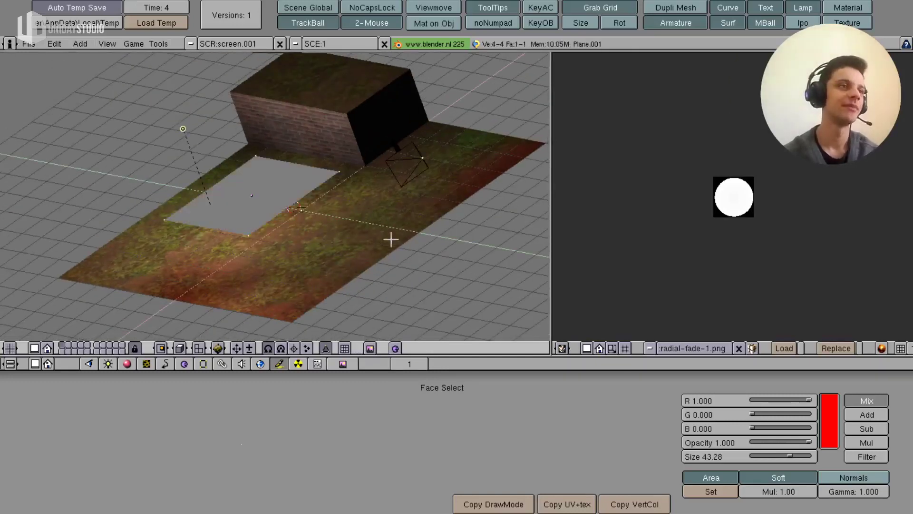
{"action": "middle_click_drag", "start_coordinate": [391, 239], "coordinate": [373, 220]}
{"action": "key", "text": "KP_1"}
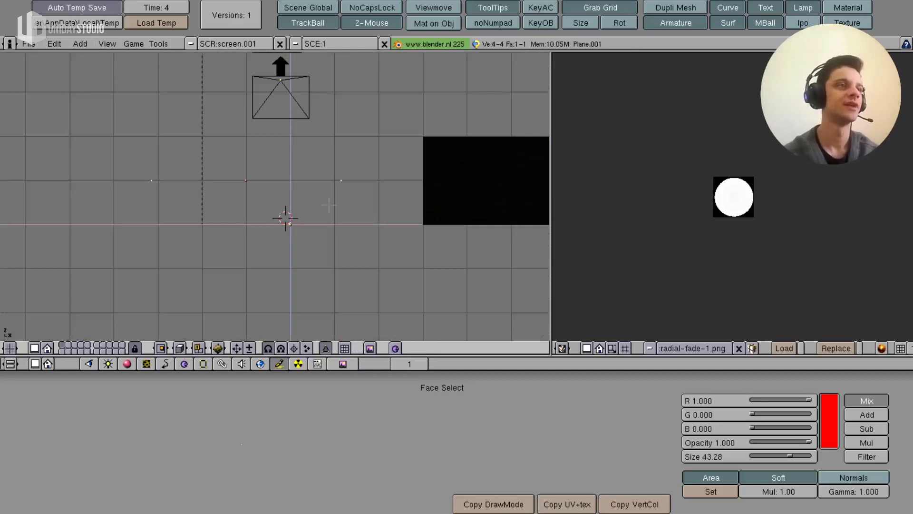
{"action": "scroll", "coordinate": [329, 206], "scroll_direction": "up", "scroll_amount": 5}
{"action": "key", "text": "g"}
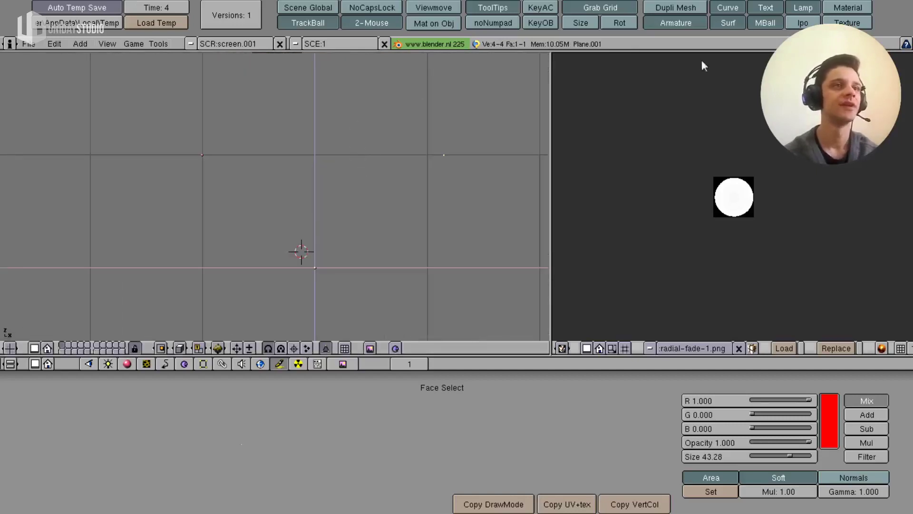
{"action": "left_click", "coordinate": [409, 196]}
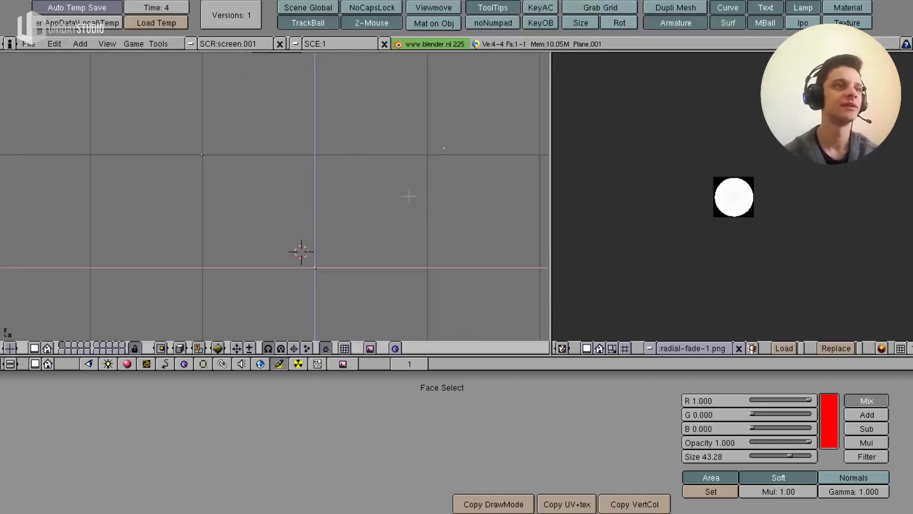
{"action": "mouse_move", "coordinate": [375, 186]}
{"action": "middle_mouse_down"}
{"action": "mouse_move", "coordinate": [356, 234]}
{"action": "mouse_move", "coordinate": [316, 271]}
{"action": "mouse_move", "coordinate": [280, 267]}
{"action": "middle_mouse_up"}
{"action": "key", "text": "Tab"}
- Zoom out to an overview of the decal beside the brick box
{"action": "mouse_move", "coordinate": [224, 271]}
{"action": "middle_mouse_down"}
{"action": "mouse_move", "coordinate": [351, 291]}
{"action": "mouse_move", "coordinate": [316, 262]}
{"action": "mouse_move", "coordinate": [332, 235]}
{"action": "middle_mouse_up"}
{"action": "scroll", "coordinate": [333, 278], "scroll_direction": "down", "scroll_amount": 4}
{"action": "scroll", "coordinate": [342, 199], "scroll_direction": "up", "scroll_amount": 1}
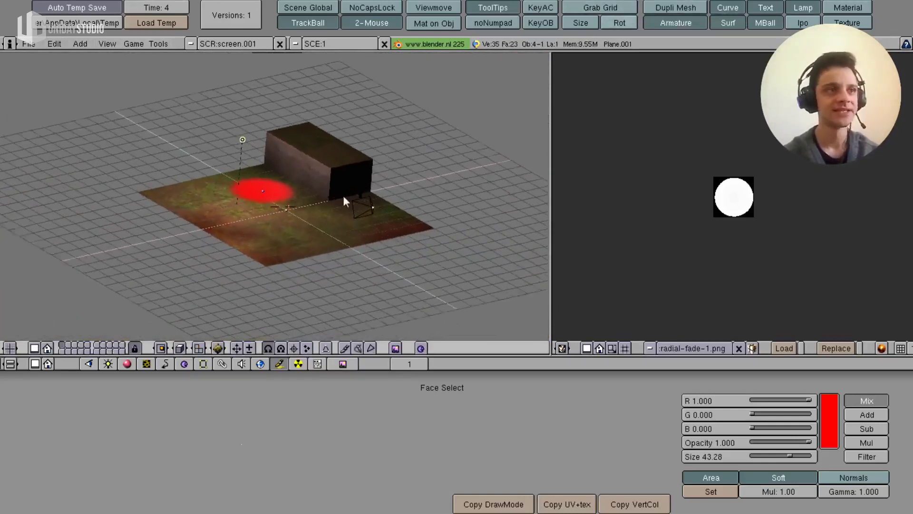
{"action": "scroll", "coordinate": [356, 188], "scroll_direction": "up", "scroll_amount": 2}
{"action": "scroll", "coordinate": [272, 261], "scroll_direction": "up", "scroll_amount": 1}
{"action": "scroll", "coordinate": [290, 241], "scroll_direction": "up", "scroll_amount": 1}
{"action": "key", "text": "Tab"}
{"action": "key", "text": "Tab"}
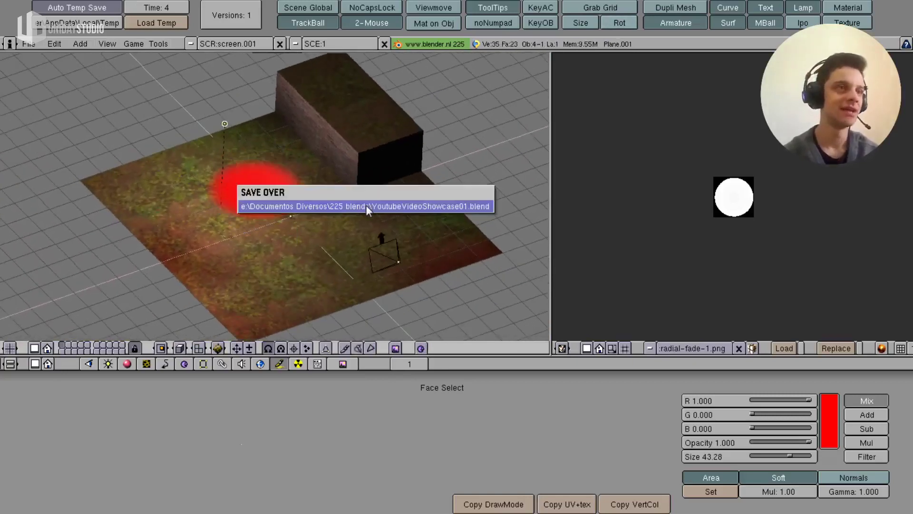
- Preview the game, reselect the decal plane and enter Vertex Paint with black colour
{"action": "key", "text": "p"}
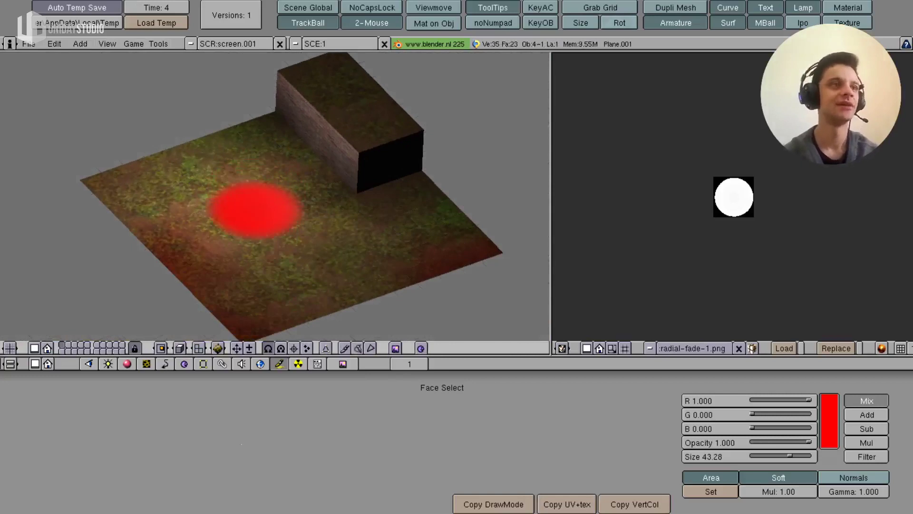
{"action": "key", "text": "Escape"}
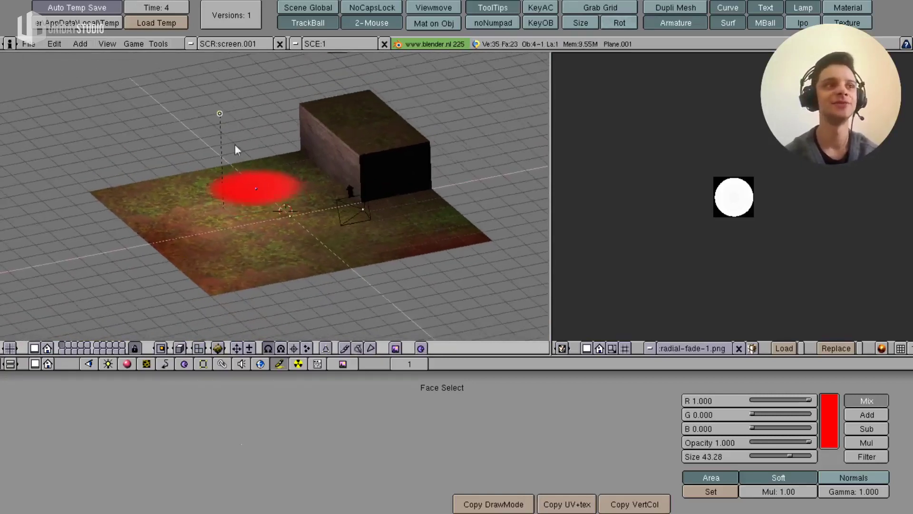
{"action": "right_click", "coordinate": [262, 224]}
{"action": "right_click", "coordinate": [275, 188]}
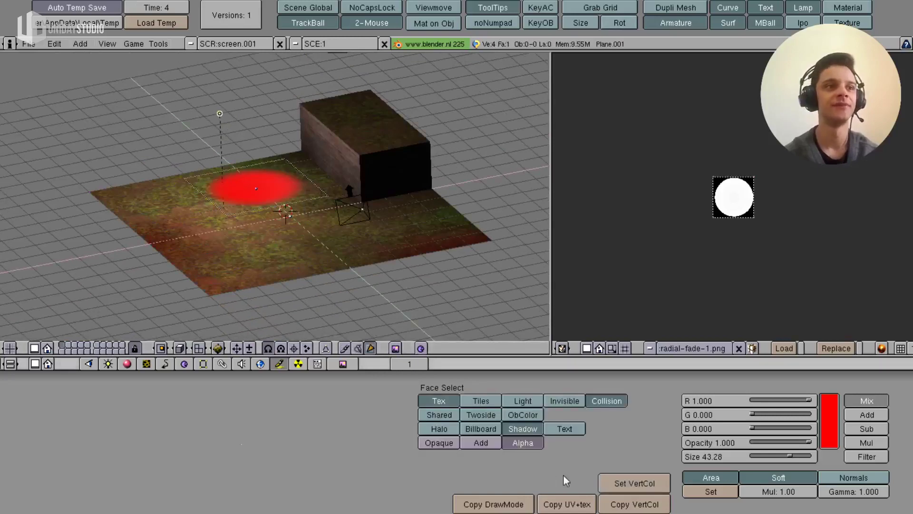
{"action": "middle_click_drag", "start_coordinate": [283, 234], "coordinate": [264, 232]}
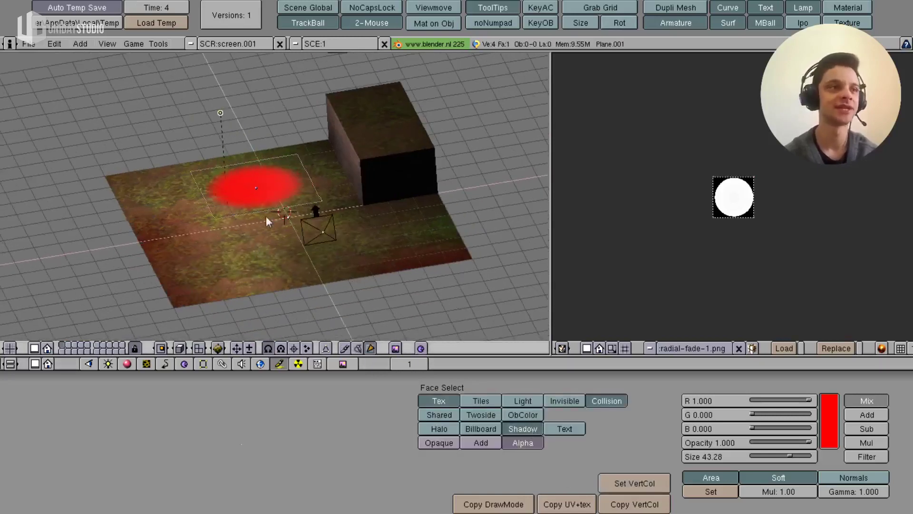
{"action": "key", "text": "f"}
{"action": "key", "text": "v"}
{"action": "left_click_drag", "start_coordinate": [804, 405], "coordinate": [751, 402]}
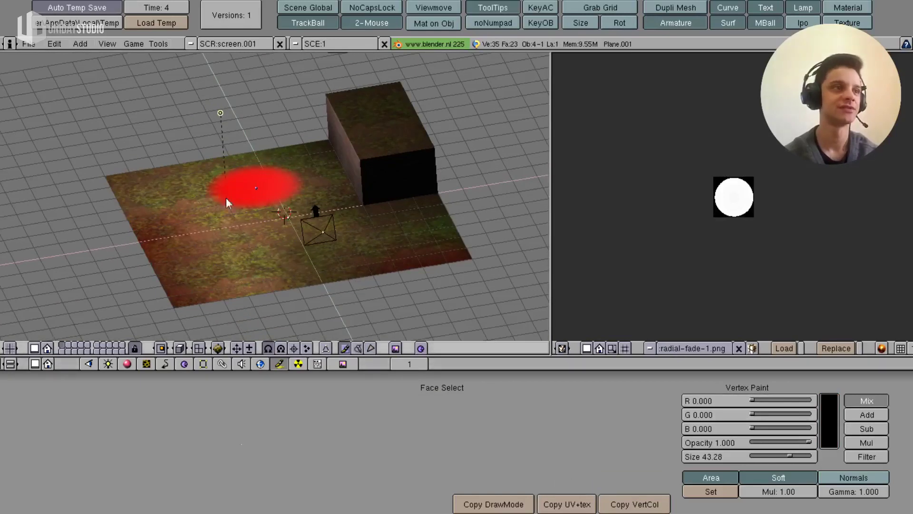
{"action": "middle_click_drag", "start_coordinate": [227, 198], "coordinate": [259, 233]}
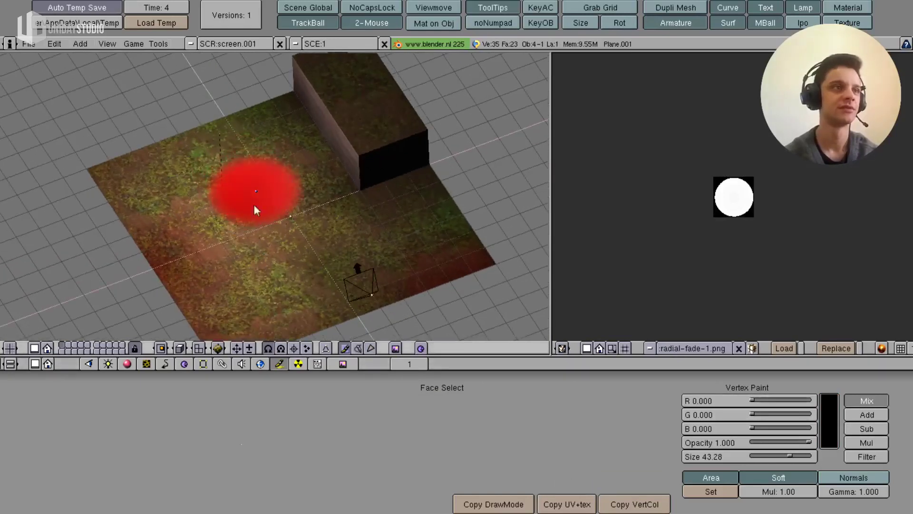
{"action": "mouse_move", "coordinate": [269, 163]}
{"action": "left_mouse_down"}
{"action": "mouse_move", "coordinate": [240, 205]}
{"action": "mouse_move", "coordinate": [289, 206]}
{"action": "mouse_move", "coordinate": [295, 149]}
{"action": "mouse_move", "coordinate": [322, 238]}
{"action": "left_mouse_up"}
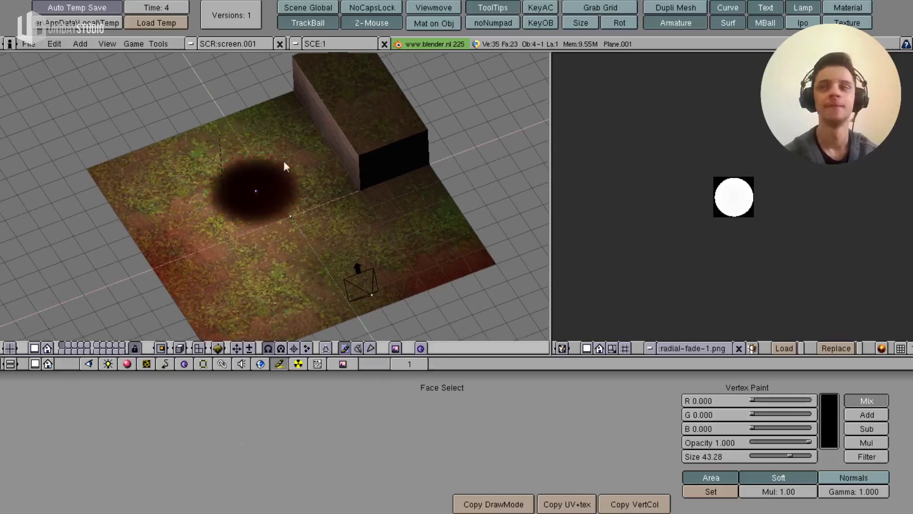
{"action": "mouse_move", "coordinate": [298, 168]}
{"action": "middle_mouse_down"}
{"action": "mouse_move", "coordinate": [306, 163]}
{"action": "mouse_move", "coordinate": [318, 218]}
{"action": "middle_mouse_up"}
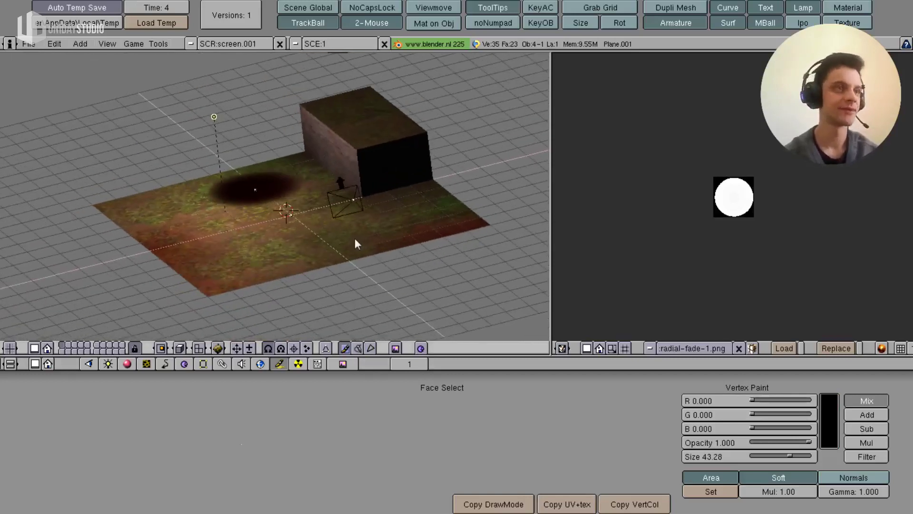
{"action": "middle_click_drag", "start_coordinate": [362, 253], "coordinate": [357, 275]}
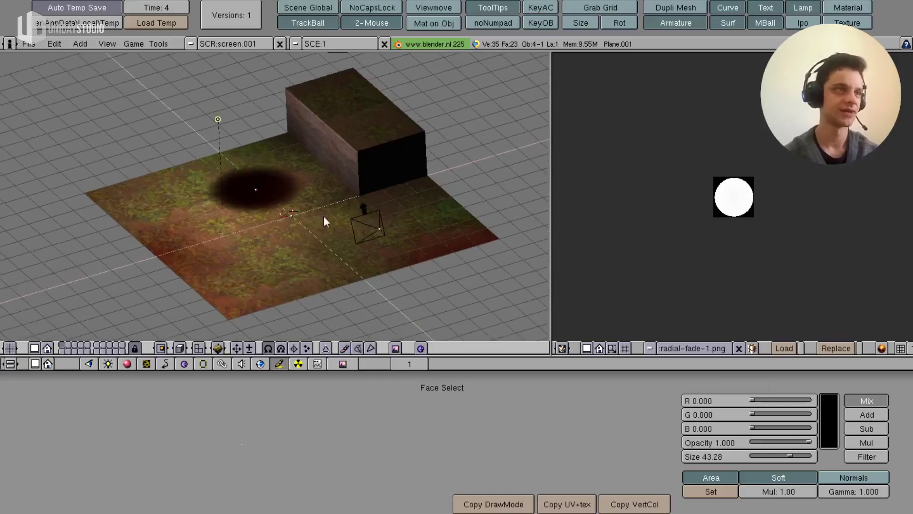
{"action": "scroll", "coordinate": [323, 215], "scroll_direction": "up", "scroll_amount": 2}
{"action": "key", "text": "Tab"}
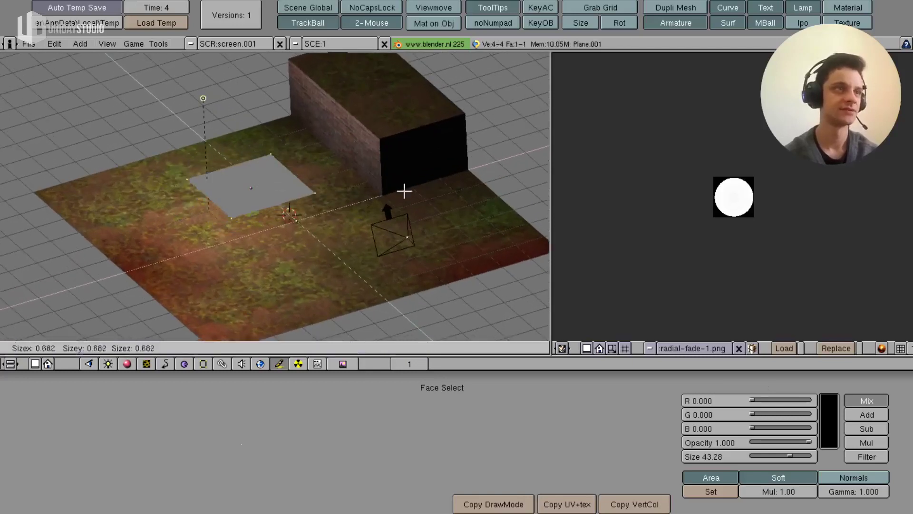
- Test the scene in the game engine and save over the file
{"action": "key", "text": "Tab"}
{"action": "middle_click_drag", "start_coordinate": [369, 238], "coordinate": [392, 235]}
{"action": "key", "text": "p"}
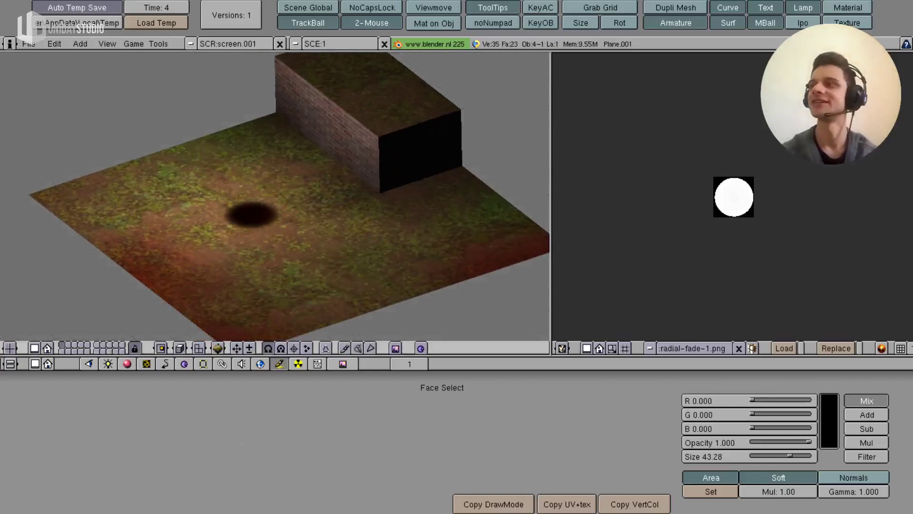
{"action": "key", "text": "Escape"}
{"action": "middle_click_drag", "start_coordinate": [298, 242], "coordinate": [359, 159]}
{"action": "key", "text": "ctrl+w"}
{"action": "left_click", "coordinate": [360, 161]}
- Select the ground plane under the shadow, apply Ctrl+J, and toggle its edit mode
{"action": "middle_click_drag", "start_coordinate": [276, 222], "coordinate": [335, 215]}
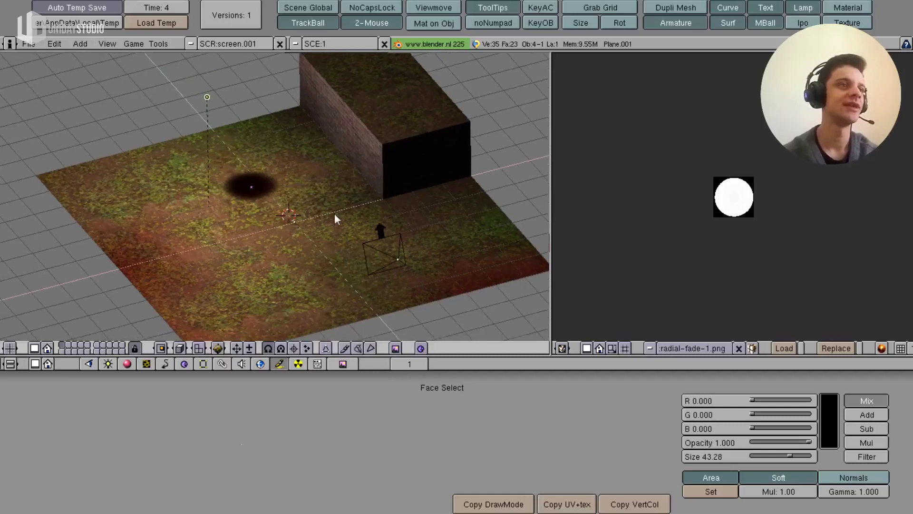
{"action": "right_click", "coordinate": [246, 188]}
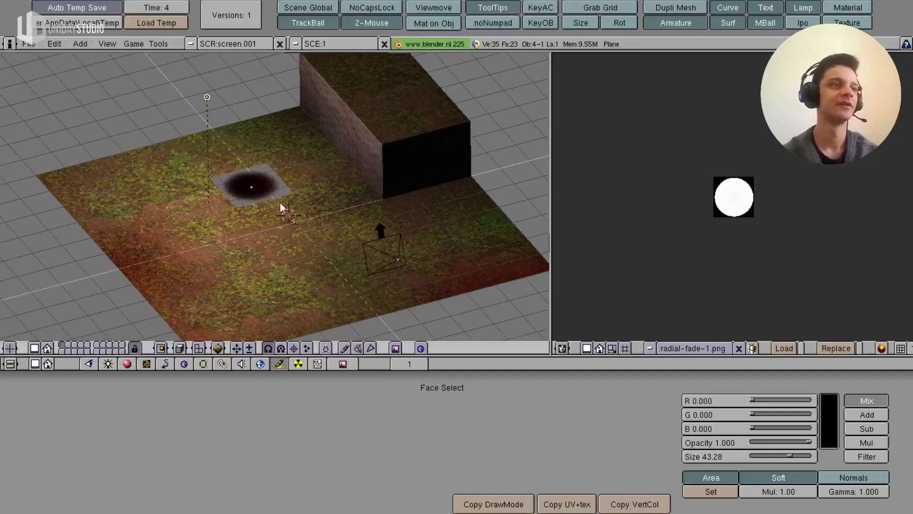
{"action": "key", "text": "ctrl+j"}
{"action": "left_click", "coordinate": [327, 222]}
{"action": "key", "text": "Tab"}
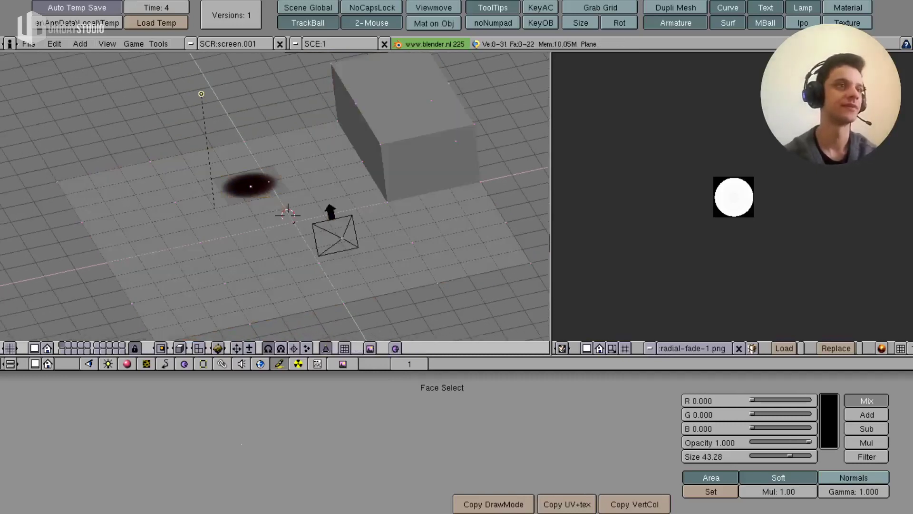
{"action": "key", "text": "Tab"}
- Move the shadow decal near the middle of the ground, viewed from top
{"action": "right_click", "coordinate": [263, 187]}
{"action": "key", "text": "g"}
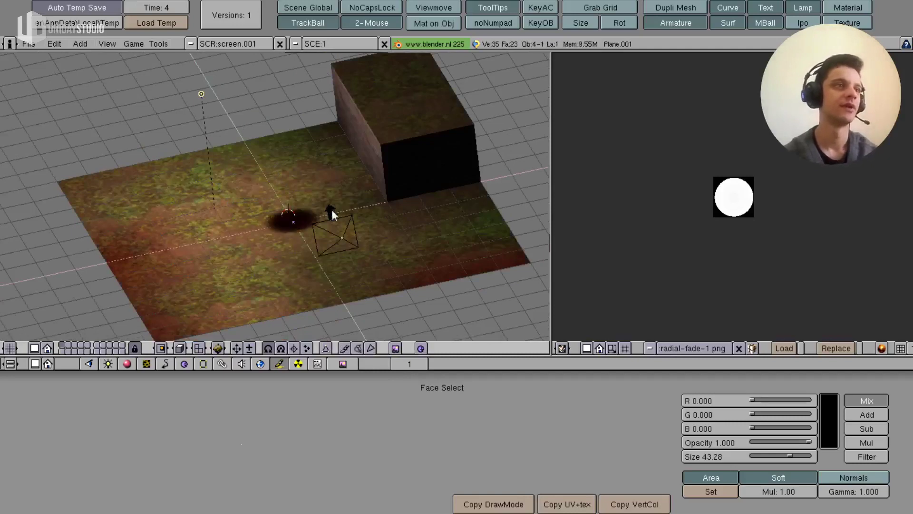
{"action": "right_click", "coordinate": [302, 225]}
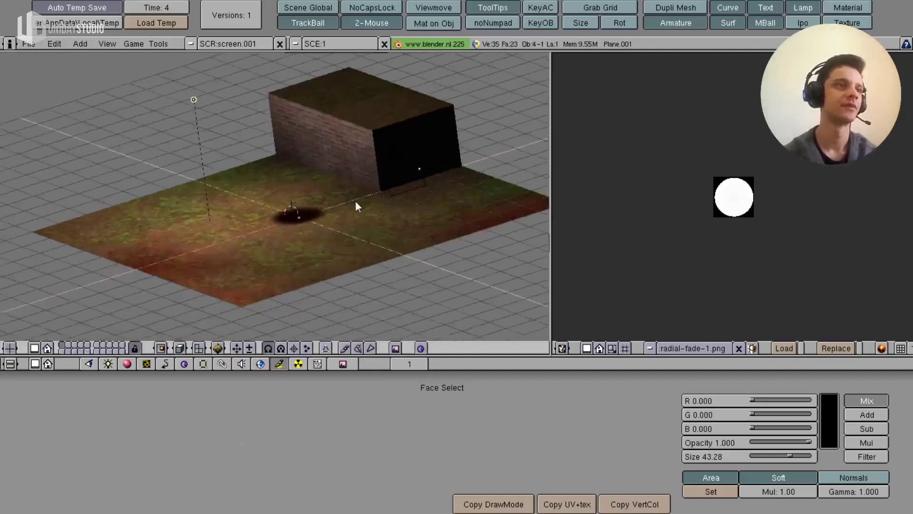
{"action": "middle_click_drag", "start_coordinate": [305, 224], "coordinate": [324, 176]}
{"action": "key", "text": "g"}
{"action": "right_click", "coordinate": [241, 219]}
{"action": "scroll", "coordinate": [427, 276], "scroll_direction": "up", "scroll_amount": 5}
{"action": "mouse_move", "coordinate": [241, 219]}
{"action": "middle_mouse_down"}
{"action": "mouse_move", "coordinate": [427, 276]}
{"action": "mouse_move", "coordinate": [343, 312]}
{"action": "middle_mouse_up"}
{"action": "key", "text": "KP_7"}
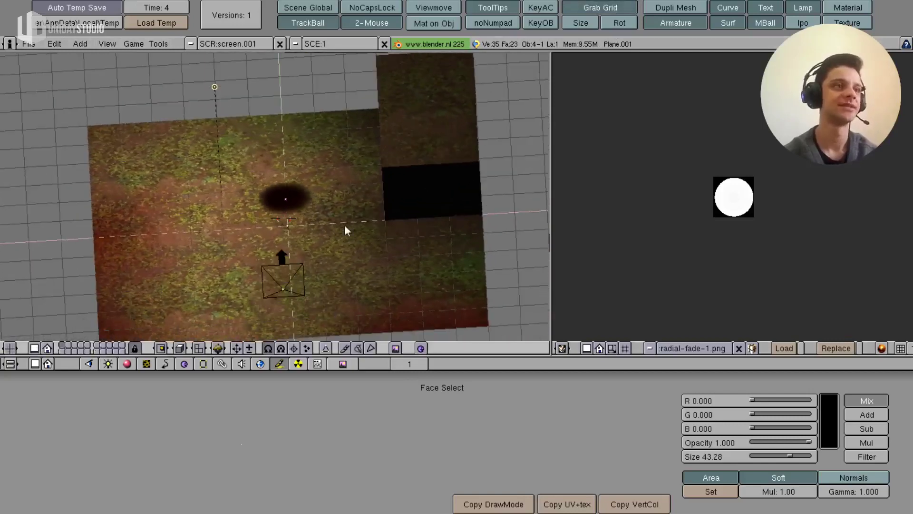
{"action": "key", "text": "space"}
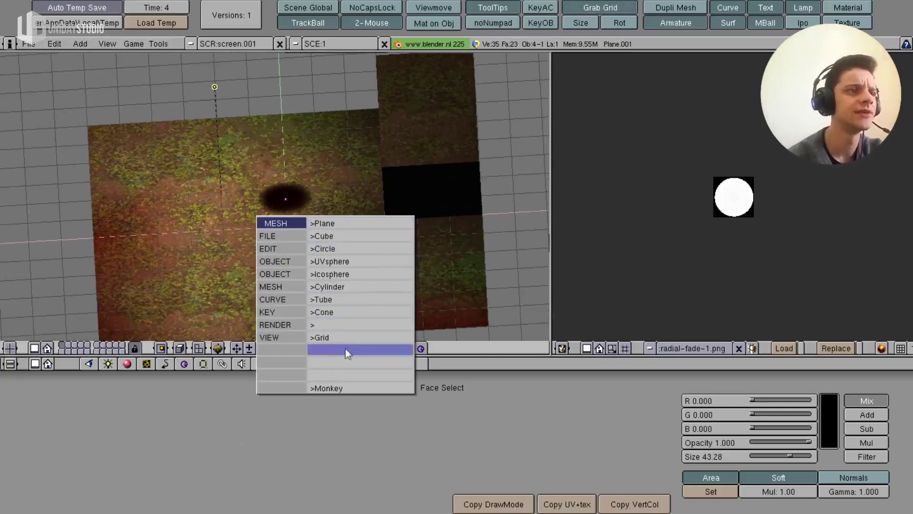
- Add a Suzanne monkey head, clear its rotation and tilt it upright on X
{"action": "left_click", "coordinate": [340, 393]}
{"action": "mouse_move", "coordinate": [322, 252]}
{"action": "middle_mouse_down"}
{"action": "mouse_move", "coordinate": [418, 157]}
{"action": "mouse_move", "coordinate": [387, 219]}
{"action": "middle_mouse_up"}
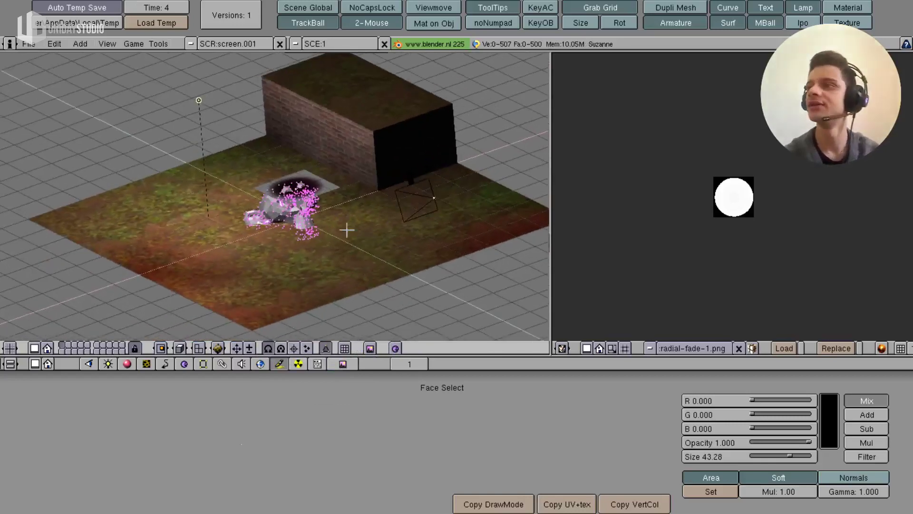
{"action": "key", "text": "Tab"}
{"action": "scroll", "coordinate": [350, 235], "scroll_direction": "up", "scroll_amount": 5}
{"action": "key", "text": "alt+r"}
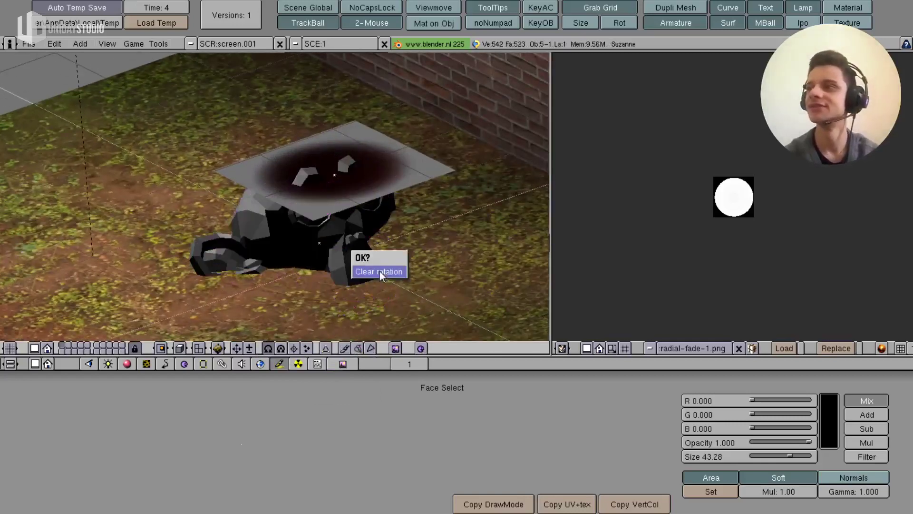
{"action": "left_click", "coordinate": [379, 271]}
{"action": "mouse_move", "coordinate": [382, 272]}
{"action": "middle_mouse_down"}
{"action": "mouse_move", "coordinate": [441, 225]}
{"action": "mouse_move", "coordinate": [392, 133]}
{"action": "middle_mouse_up"}
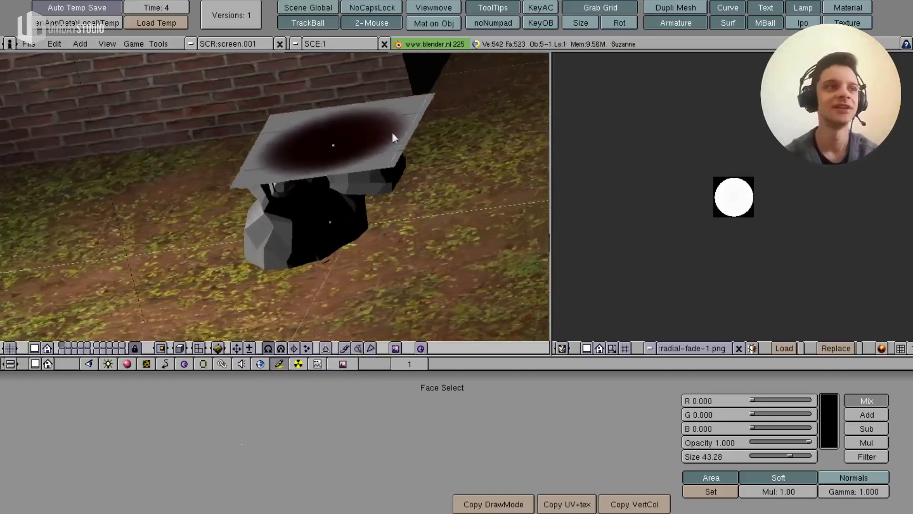
{"action": "key", "text": "r"}
{"action": "key", "text": "x"}
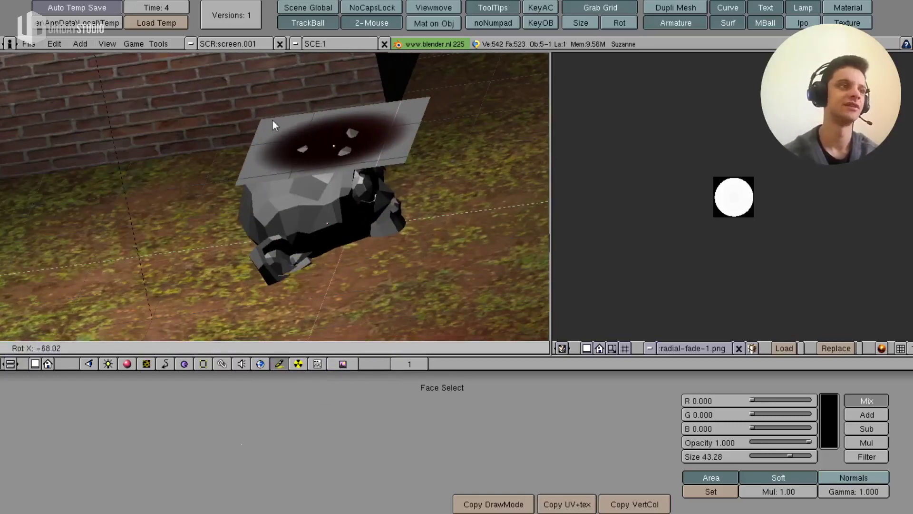
{"action": "left_click", "coordinate": [246, 126]}
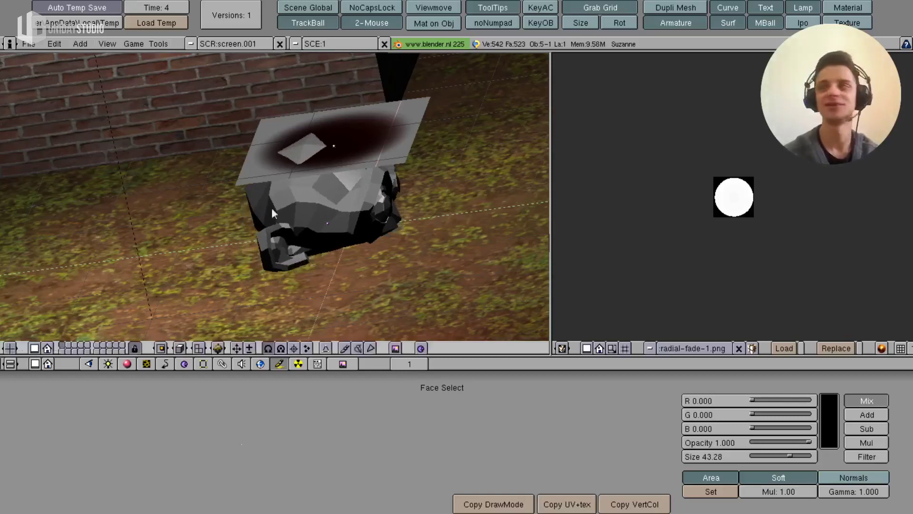
- Raise the monkey in front view to float above the shadow blob
{"action": "middle_click_drag", "start_coordinate": [219, 192], "coordinate": [320, 187]}
{"action": "middle_click_drag", "start_coordinate": [411, 156], "coordinate": [410, 207]}
{"action": "key", "text": "g"}
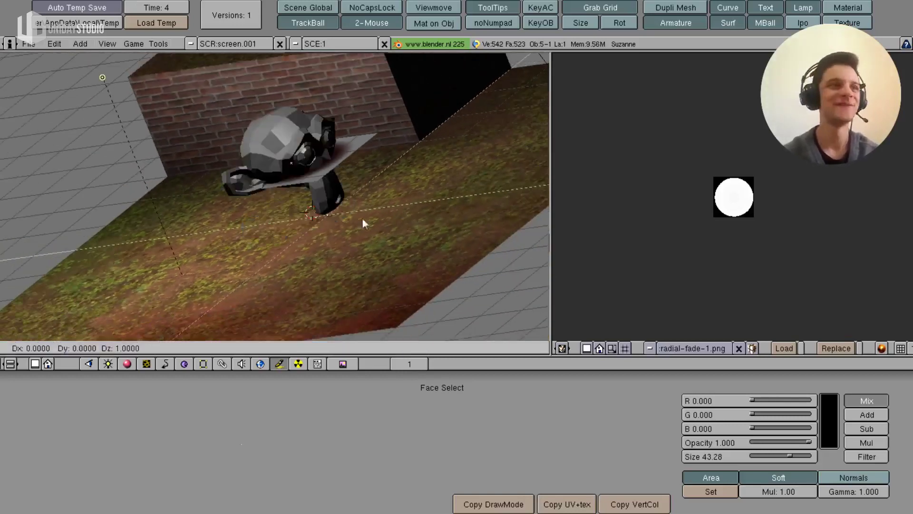
{"action": "key", "text": "Escape"}
{"action": "key", "text": "KP_1"}
{"action": "scroll", "coordinate": [358, 182], "scroll_direction": "down", "scroll_amount": 3}
{"action": "key", "text": "g"}
{"action": "left_click", "coordinate": [303, 164]}
{"action": "mouse_move", "coordinate": [302, 165]}
{"action": "middle_mouse_down"}
{"action": "mouse_move", "coordinate": [316, 258]}
{"action": "mouse_move", "coordinate": [304, 220]}
{"action": "mouse_move", "coordinate": [371, 133]}
{"action": "middle_mouse_up"}
{"action": "key", "text": "Tab"}
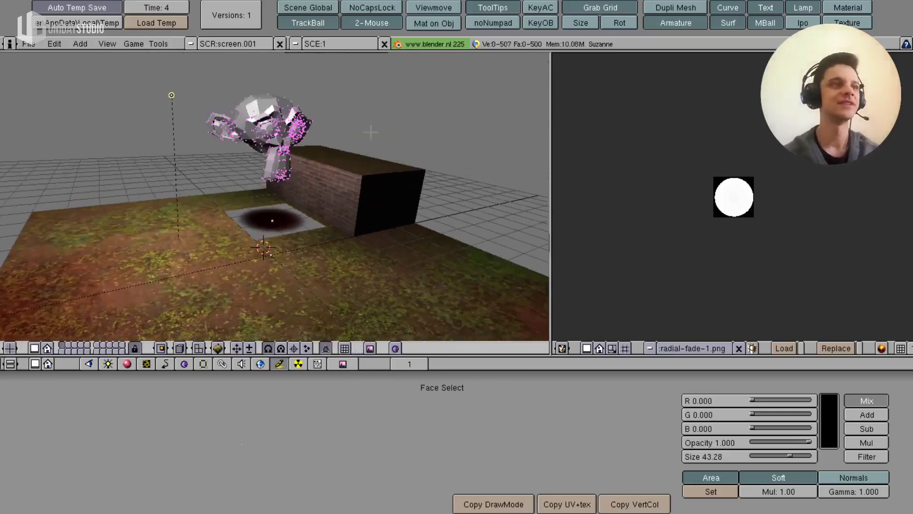
- Smooth the monkey's mesh vertices with the W Smooth operation
{"action": "key", "text": "w"}
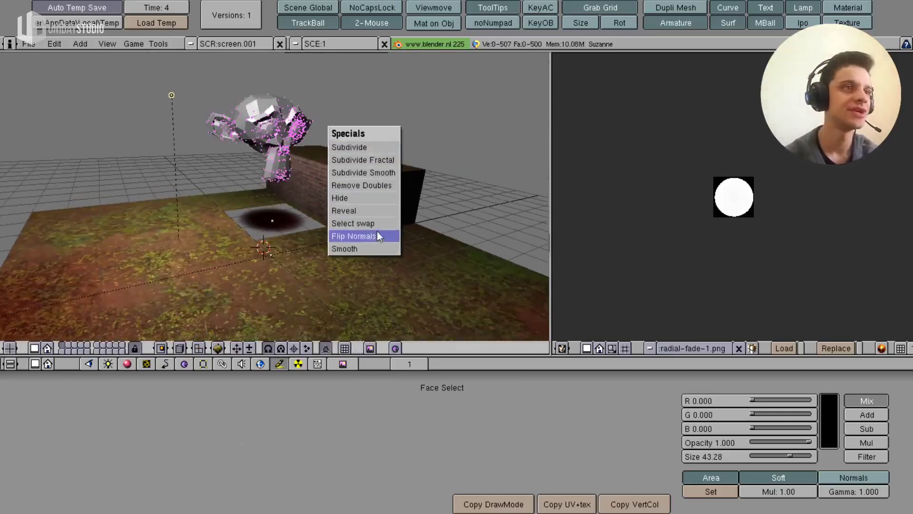
{"action": "left_click", "coordinate": [358, 249]}
{"action": "key", "text": "Tab"}
{"action": "mouse_move", "coordinate": [348, 154]}
{"action": "middle_mouse_down"}
{"action": "mouse_move", "coordinate": [356, 150]}
{"action": "mouse_move", "coordinate": [262, 253]}
{"action": "mouse_move", "coordinate": [367, 131]}
{"action": "mouse_move", "coordinate": [371, 234]}
{"action": "mouse_move", "coordinate": [375, 187]}
{"action": "mouse_move", "coordinate": [256, 180]}
{"action": "mouse_move", "coordinate": [314, 170]}
{"action": "mouse_move", "coordinate": [239, 217]}
{"action": "mouse_move", "coordinate": [327, 194]}
{"action": "mouse_move", "coordinate": [369, 194]}
{"action": "middle_mouse_up"}
{"action": "key", "text": "Tab"}
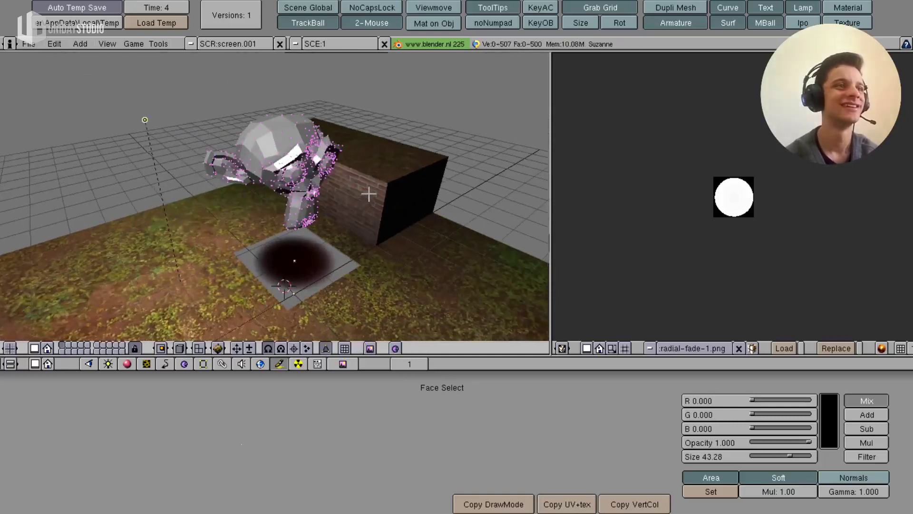
- Show the mesh editing buttons and give the monkey smooth shading
{"action": "key", "text": "w"}
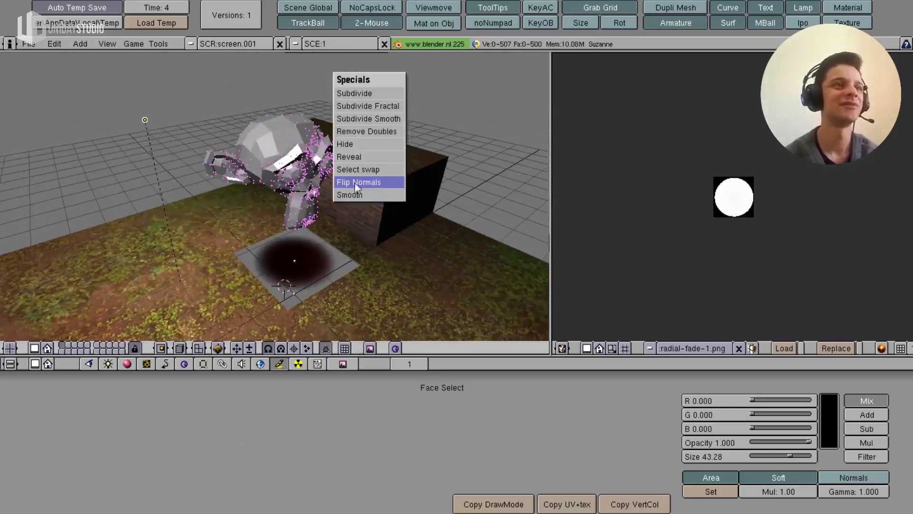
{"action": "left_click", "coordinate": [184, 364]}
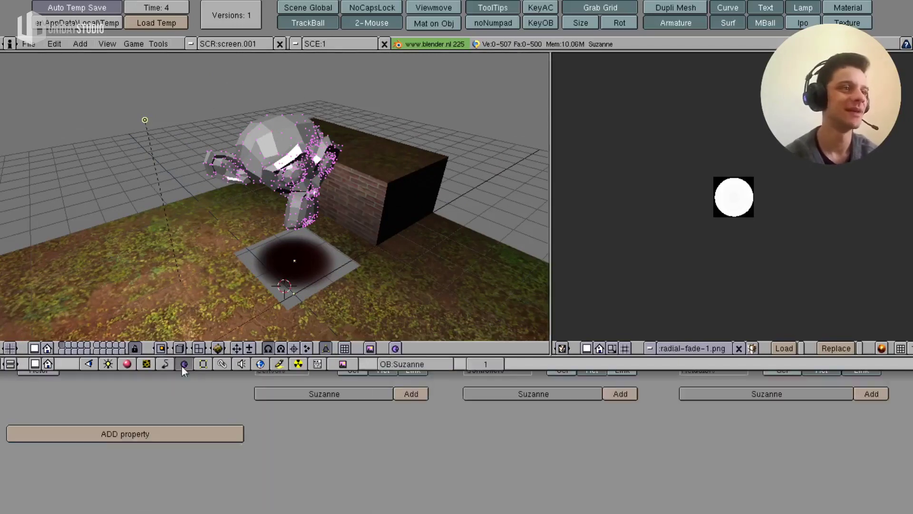
{"action": "left_click", "coordinate": [202, 361]}
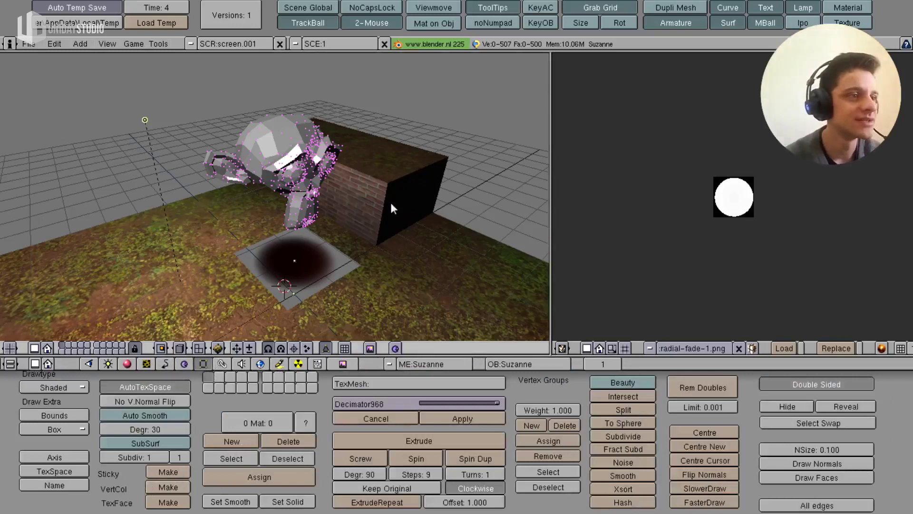
{"action": "key", "text": "Tab"}
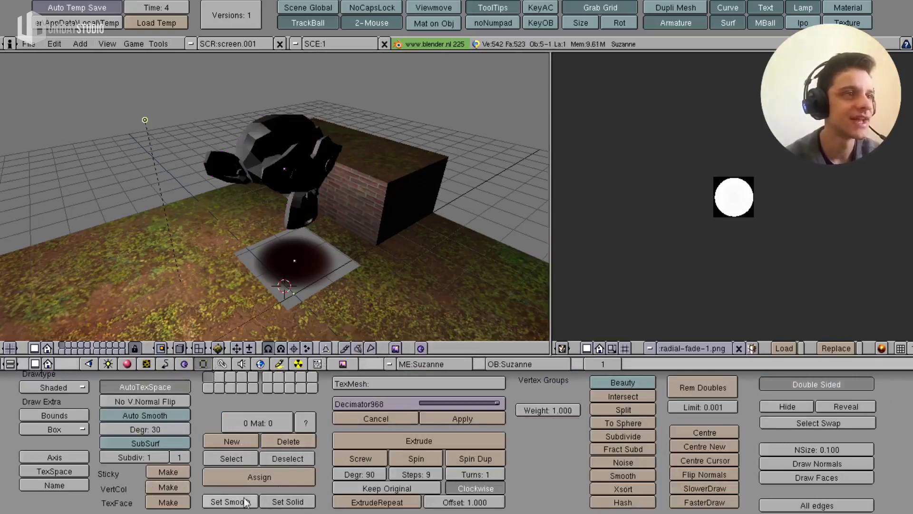
{"action": "left_click", "coordinate": [244, 503]}
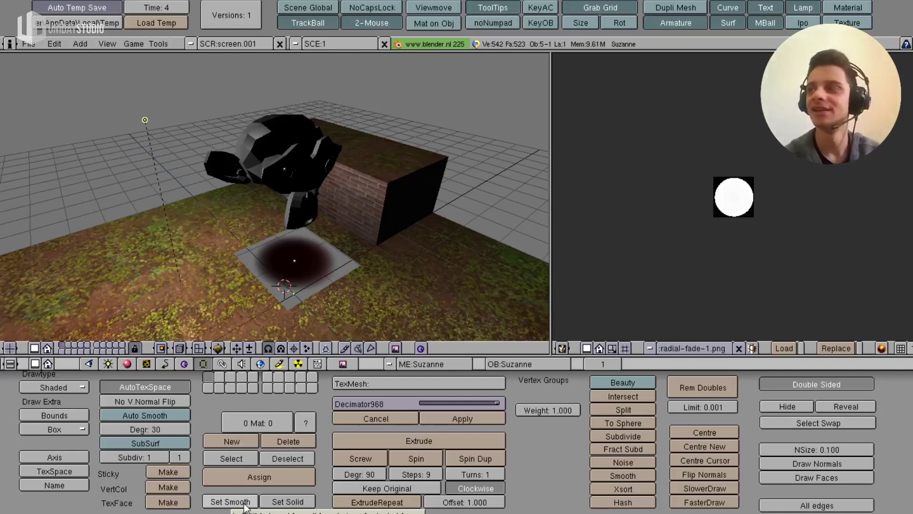
{"action": "key", "text": "Tab"}
{"action": "mouse_move", "coordinate": [383, 257]}
{"action": "middle_mouse_down"}
{"action": "mouse_move", "coordinate": [332, 208]}
{"action": "mouse_move", "coordinate": [305, 200]}
{"action": "middle_mouse_up"}
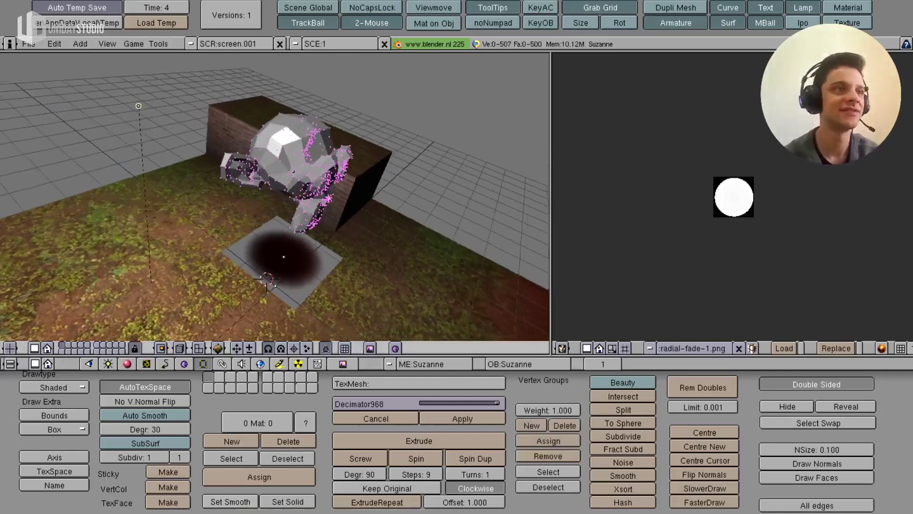
{"action": "key", "text": "Tab"}
{"action": "key", "text": "Tab"}
- Load brown_mud_dry_diff_1k.png from e:\Game Design v2\TextureHeaven into the image window
{"action": "key", "text": "f"}
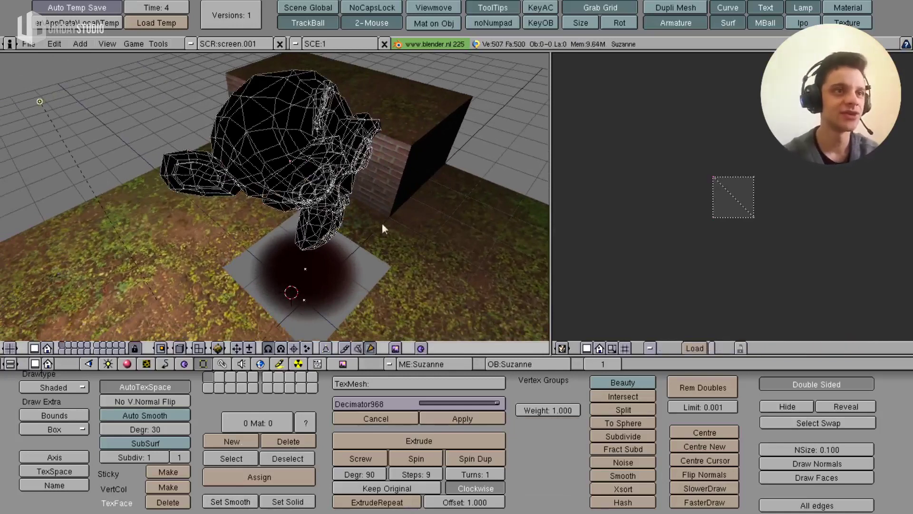
{"action": "left_click", "coordinate": [695, 348]}
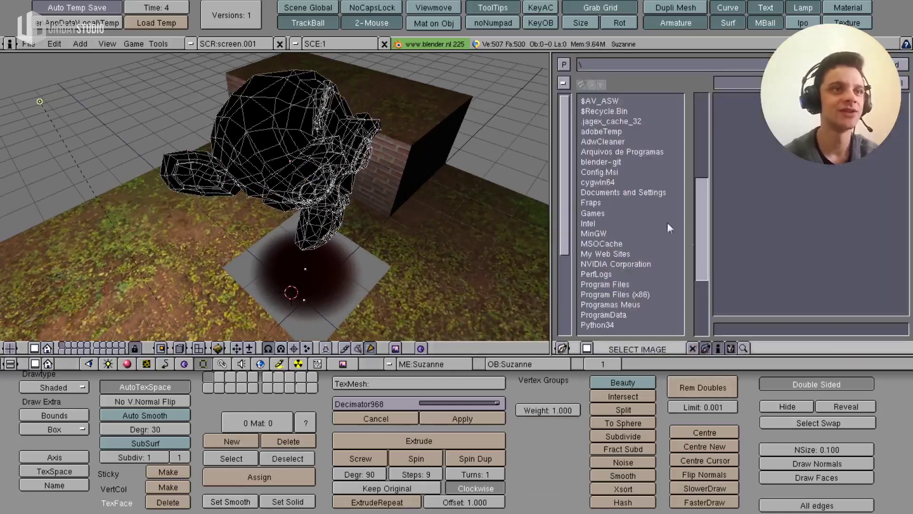
{"action": "left_click", "coordinate": [564, 83]}
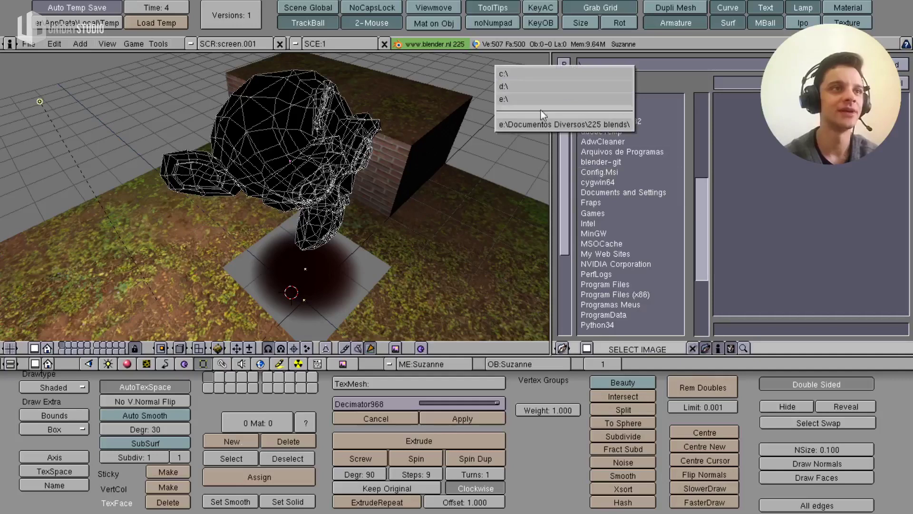
{"action": "left_click", "coordinate": [538, 98]}
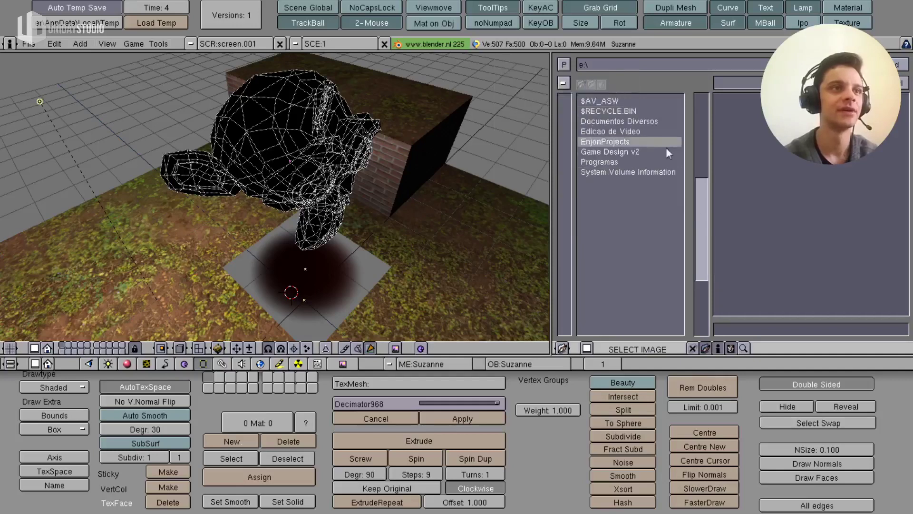
{"action": "left_click", "coordinate": [638, 152]}
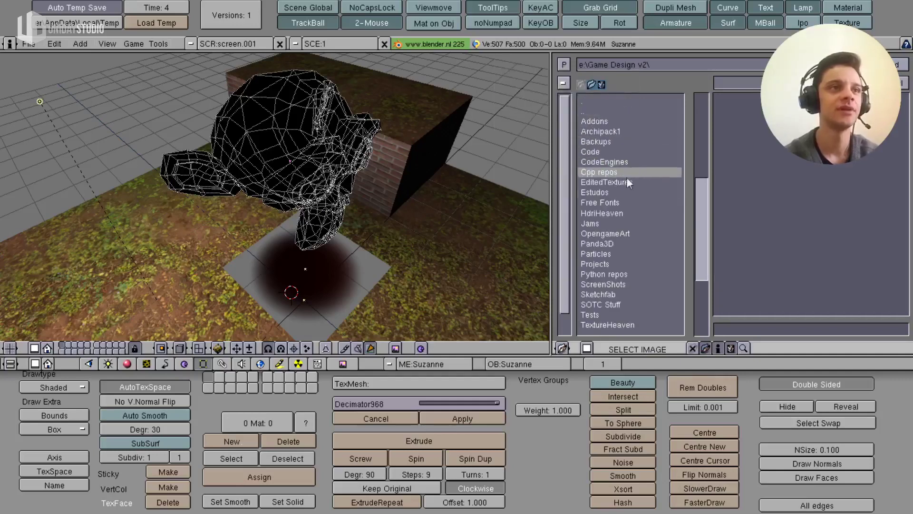
{"action": "left_click", "coordinate": [614, 325]}
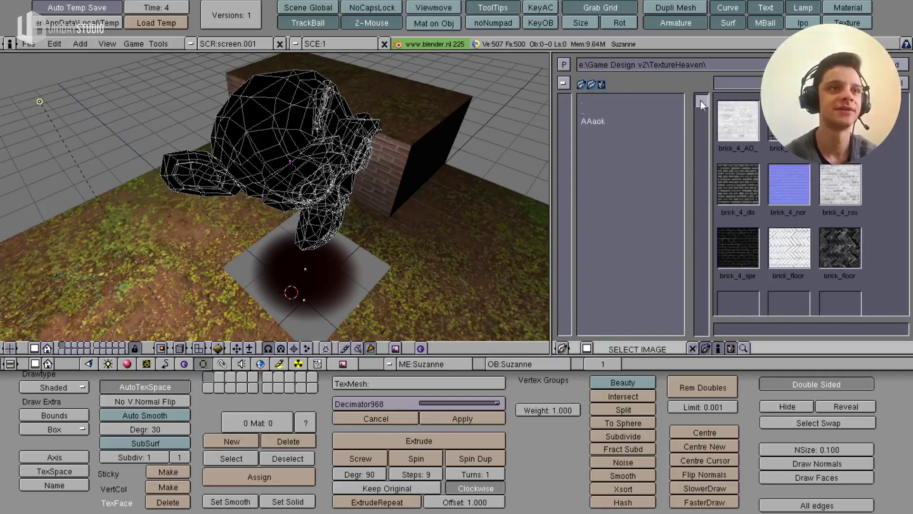
{"action": "key", "text": "ctrl+Up"}
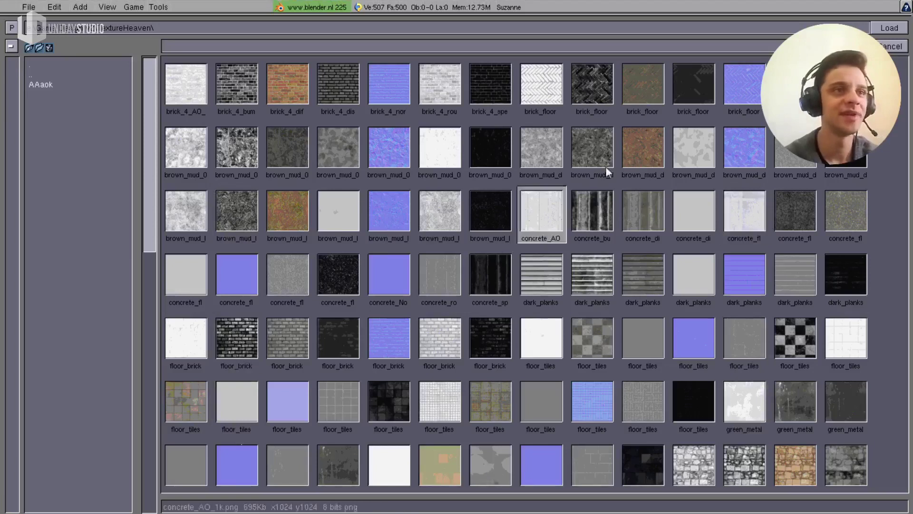
{"action": "left_click", "coordinate": [651, 163]}
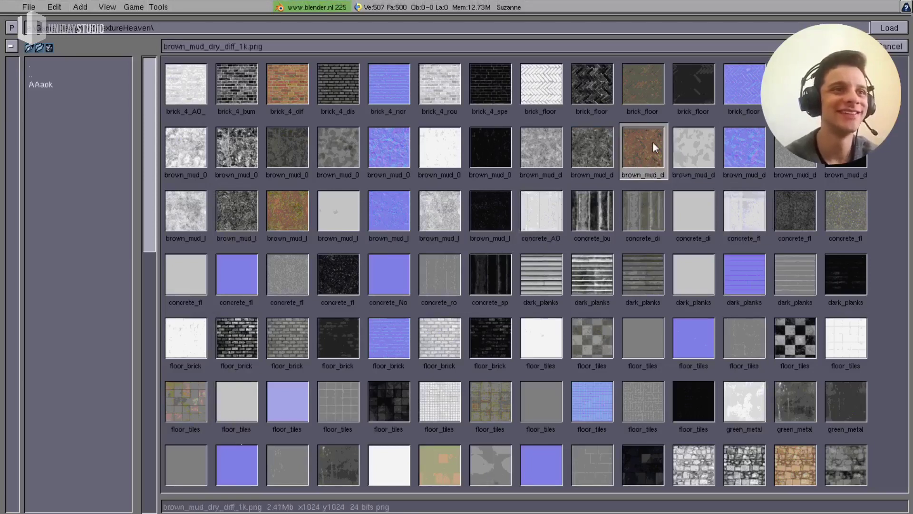
{"action": "left_click", "coordinate": [909, 27]}
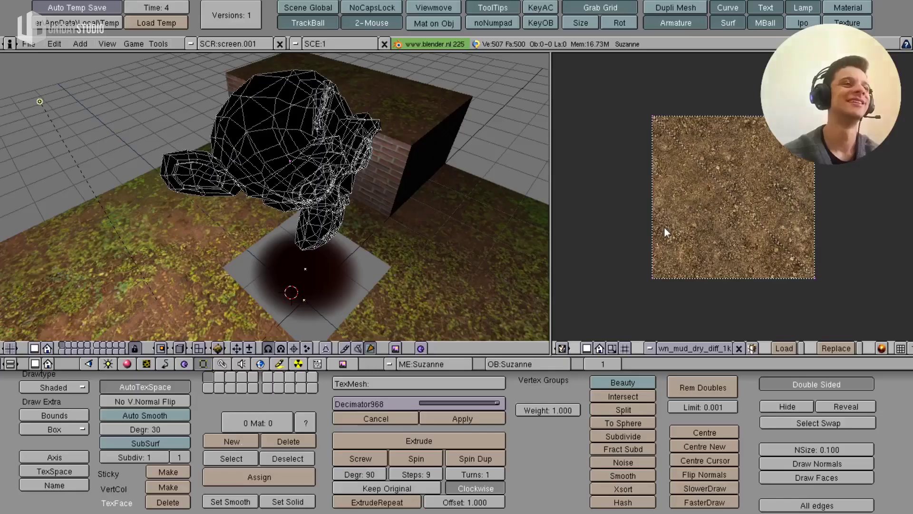
{"action": "key", "text": "ctrl+Up"}
{"action": "middle_click_drag", "start_coordinate": [444, 244], "coordinate": [379, 239]}
{"action": "key", "text": "Tab"}
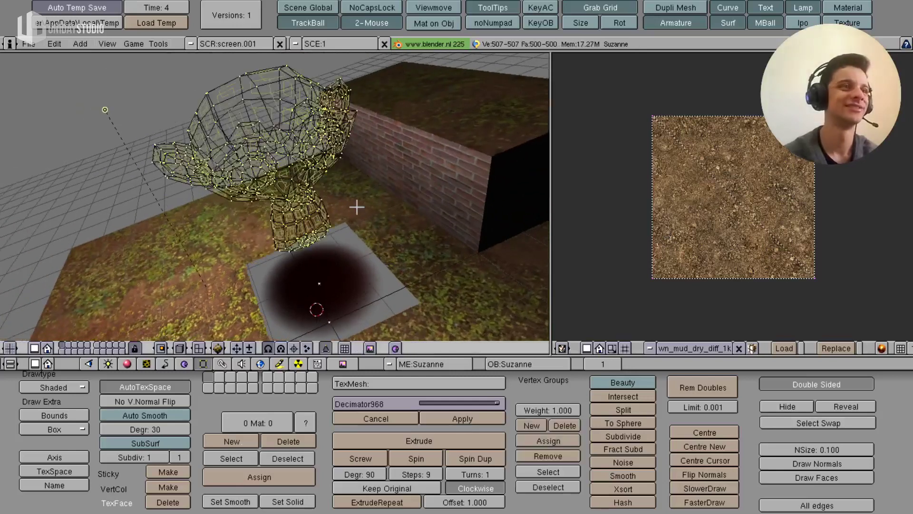
- Cube-project Suzanne's UVs with cubemap size 1.00
{"action": "key", "text": "f"}
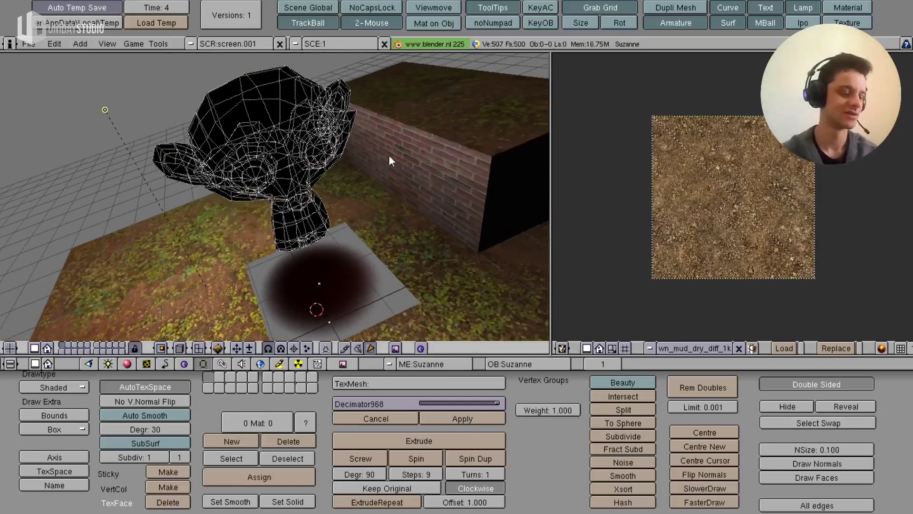
{"action": "key", "text": "u"}
{"action": "left_click", "coordinate": [389, 156]}
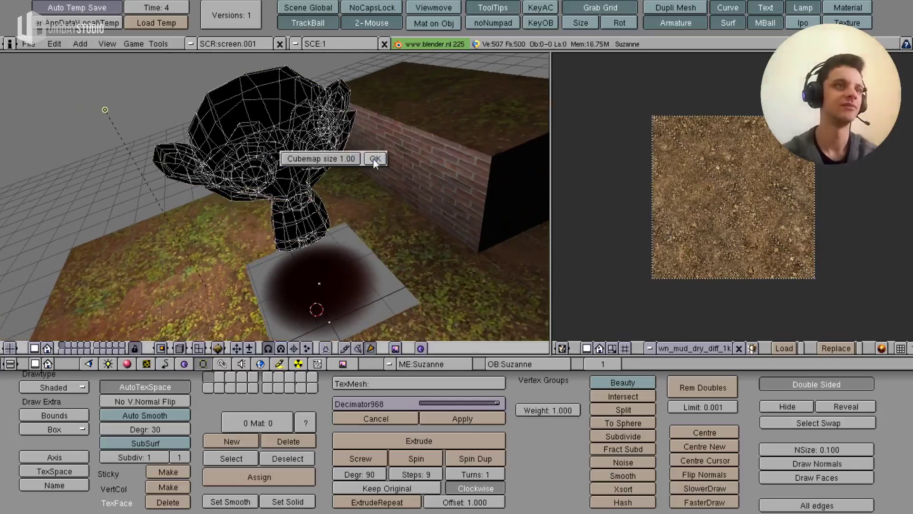
{"action": "key", "text": "KP_1"}
{"action": "key", "text": "u"}
{"action": "left_click", "coordinate": [324, 244]}
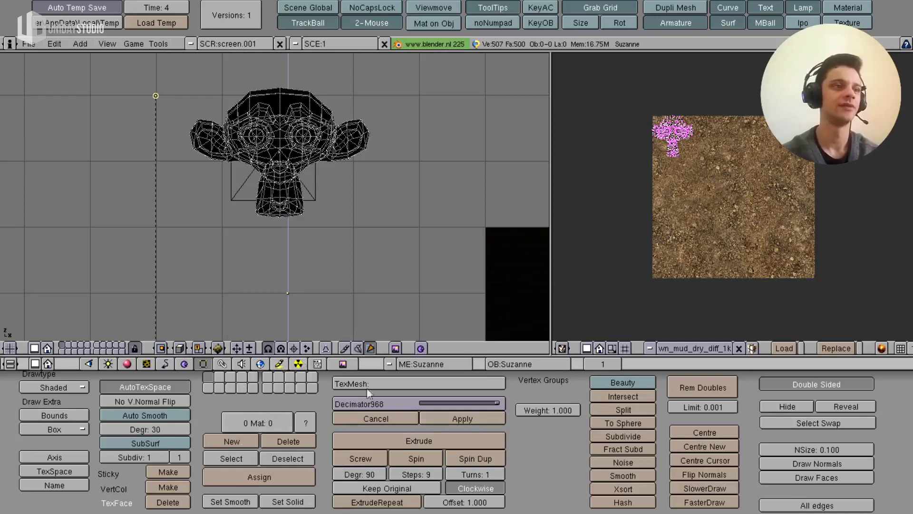
- Show the face texture settings and select all of Suzanne's faces
{"action": "key", "text": "KP_0"}
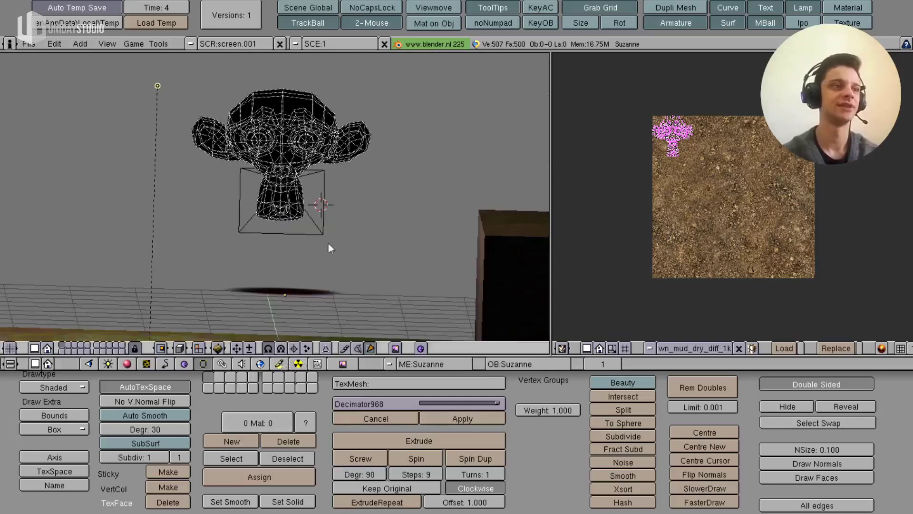
{"action": "left_click", "coordinate": [277, 363]}
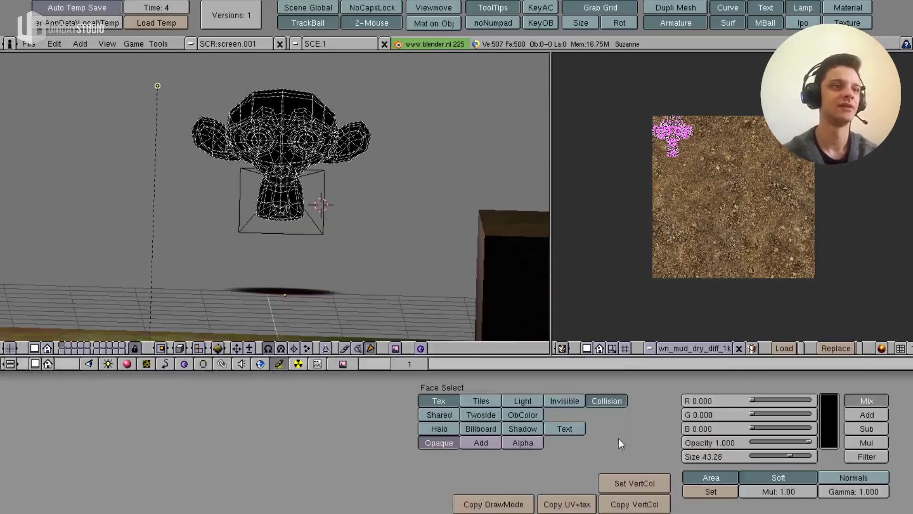
{"action": "key", "text": "KP_1"}
{"action": "key", "text": "Tab"}
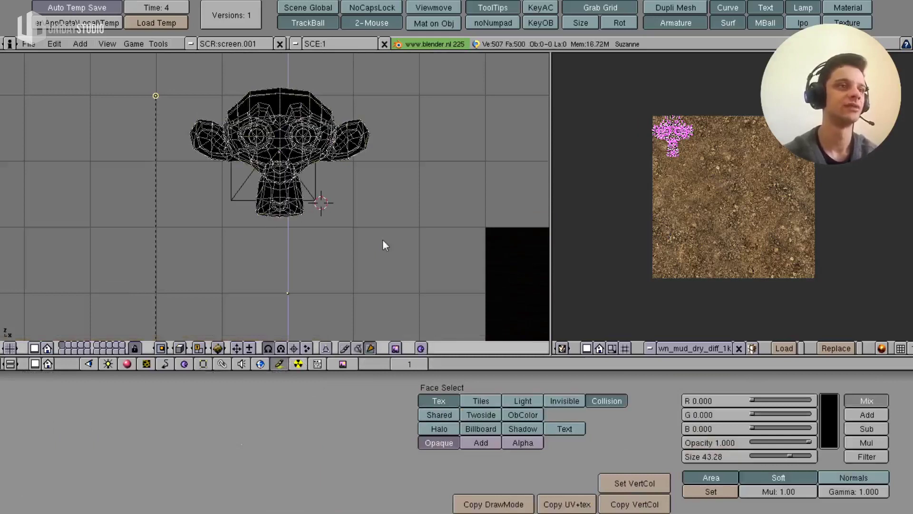
{"action": "key", "text": "a"}
{"action": "key", "text": "a"}
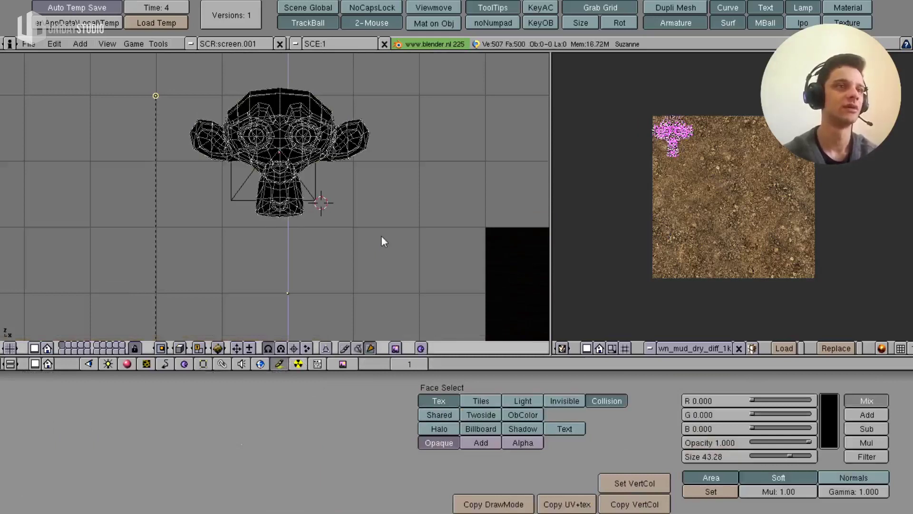
{"action": "key", "text": "Tab"}
{"action": "key", "text": "Tab"}
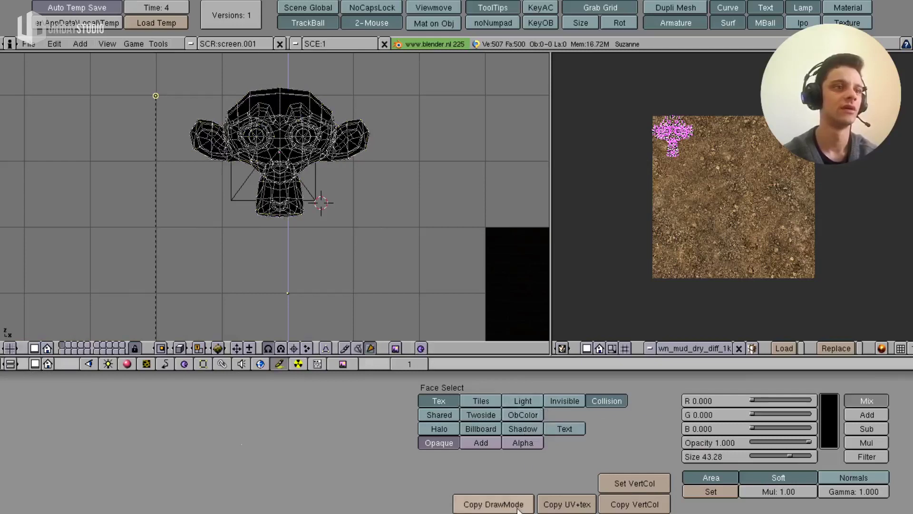
{"action": "key", "text": "alt+z"}
{"action": "mouse_move", "coordinate": [324, 253]}
{"action": "middle_mouse_down"}
{"action": "mouse_move", "coordinate": [459, 267]}
{"action": "mouse_move", "coordinate": [350, 192]}
{"action": "mouse_move", "coordinate": [322, 220]}
{"action": "middle_mouse_up"}
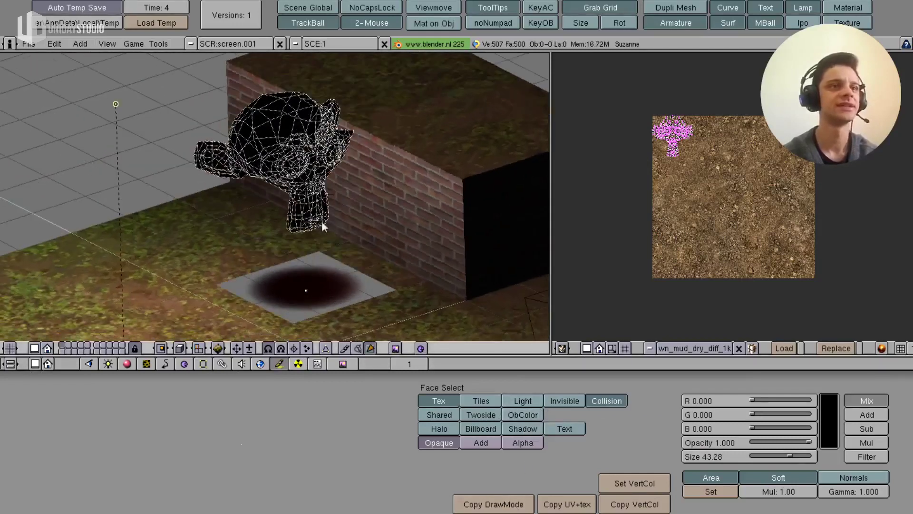
- Assign brown_mud_dry_diff_1k and scale and move the UVs to cover the image
{"action": "left_click", "coordinate": [650, 349]}
{"action": "left_click", "coordinate": [653, 345]}
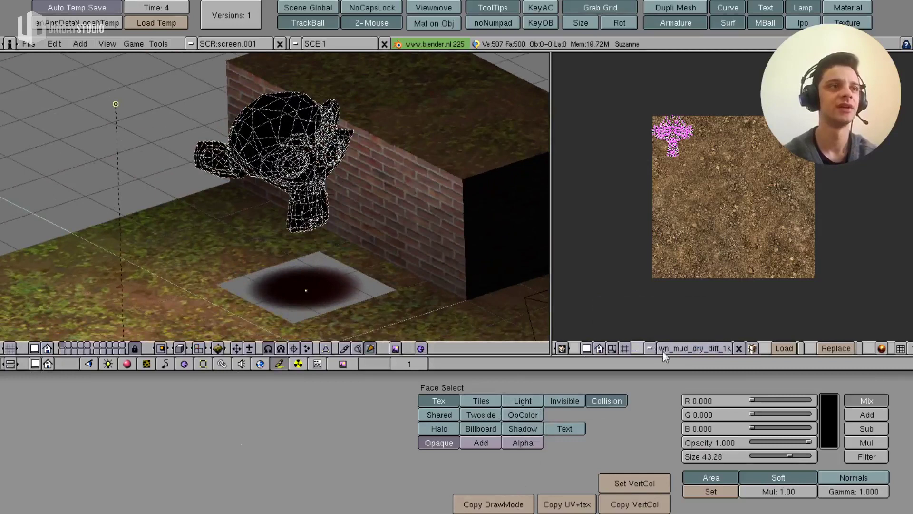
{"action": "middle_click_drag", "start_coordinate": [305, 214], "coordinate": [224, 190]}
{"action": "key", "text": "s"}
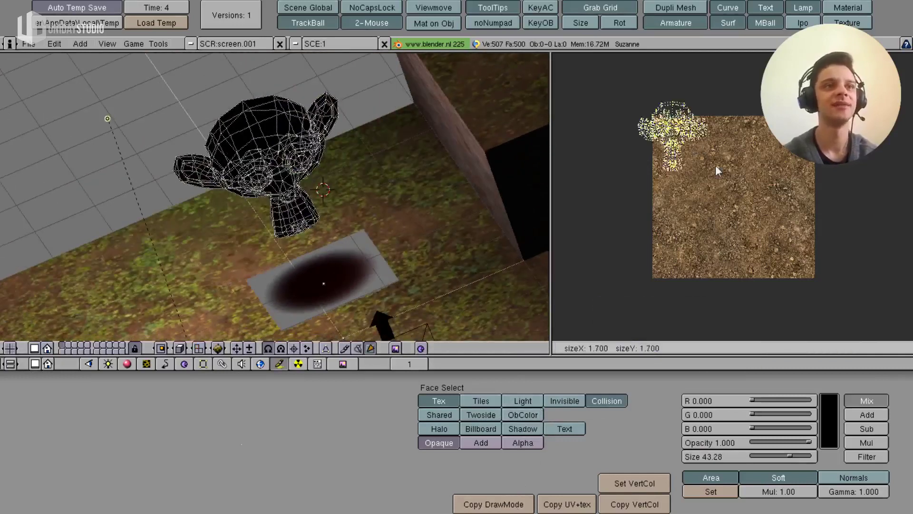
{"action": "left_click", "coordinate": [747, 186]}
{"action": "key", "text": "g"}
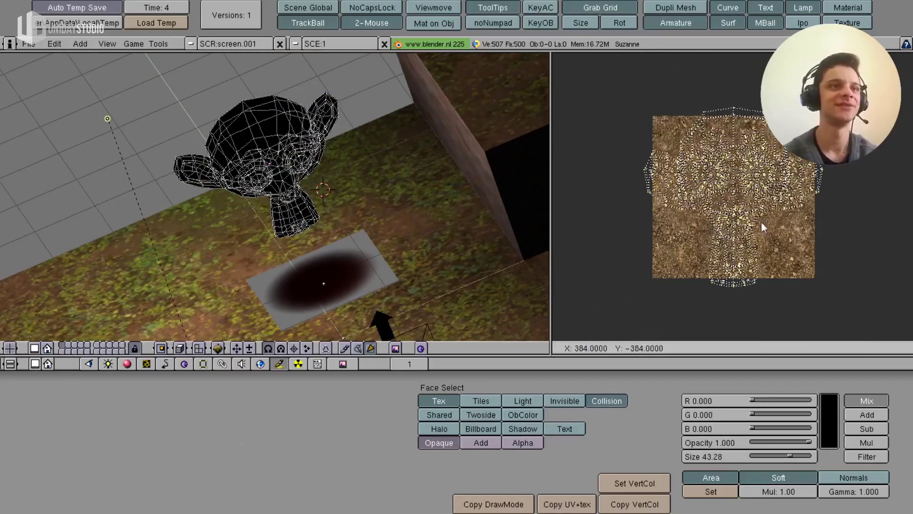
{"action": "left_click", "coordinate": [761, 226]}
{"action": "mouse_move", "coordinate": [324, 199]}
{"action": "middle_mouse_down"}
{"action": "mouse_move", "coordinate": [363, 190]}
{"action": "mouse_move", "coordinate": [362, 242]}
{"action": "mouse_move", "coordinate": [132, 175]}
{"action": "mouse_move", "coordinate": [256, 273]}
{"action": "mouse_move", "coordinate": [310, 236]}
{"action": "mouse_move", "coordinate": [350, 190]}
{"action": "mouse_move", "coordinate": [398, 274]}
{"action": "middle_mouse_up"}
{"action": "key", "text": "f"}
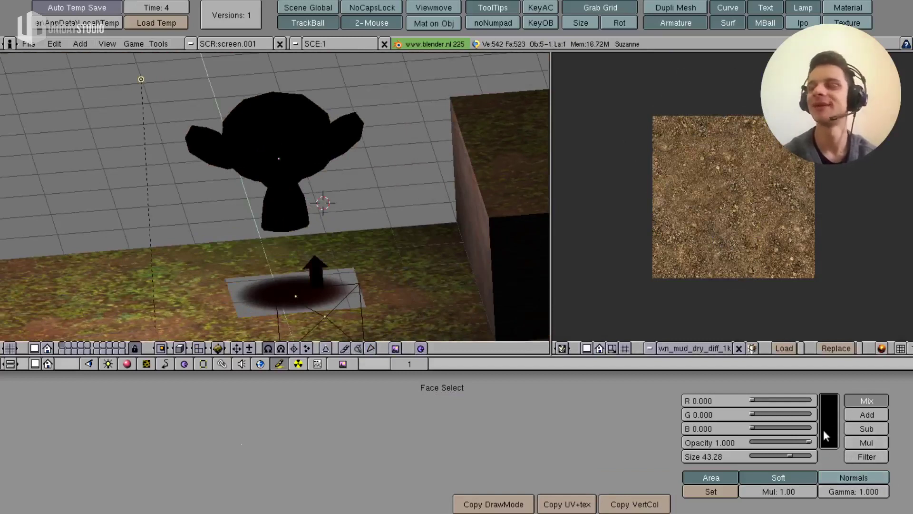
- In vertex paint, set the paint colour to near-white (red 1.0, green 1.0, raised blue)
{"action": "key", "text": "v"}
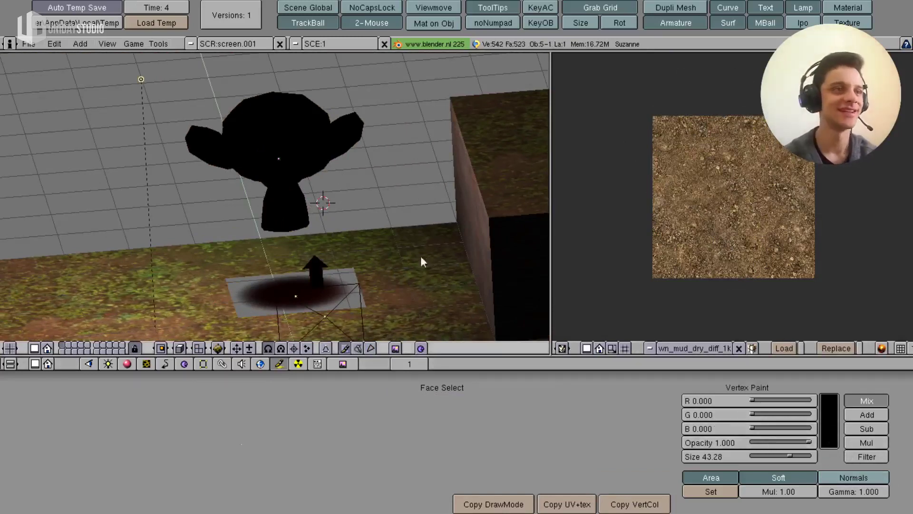
{"action": "left_click_drag", "start_coordinate": [757, 401], "coordinate": [790, 402]}
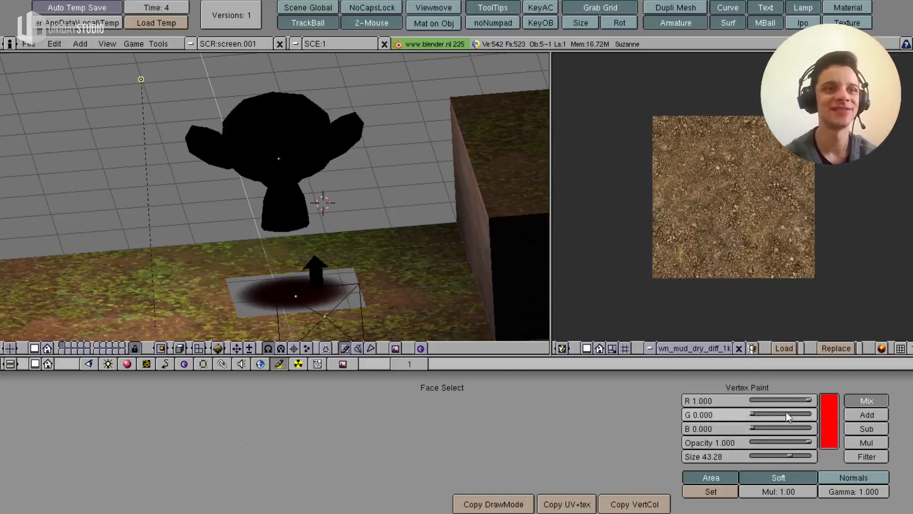
{"action": "left_click_drag", "start_coordinate": [752, 414], "coordinate": [811, 415]}
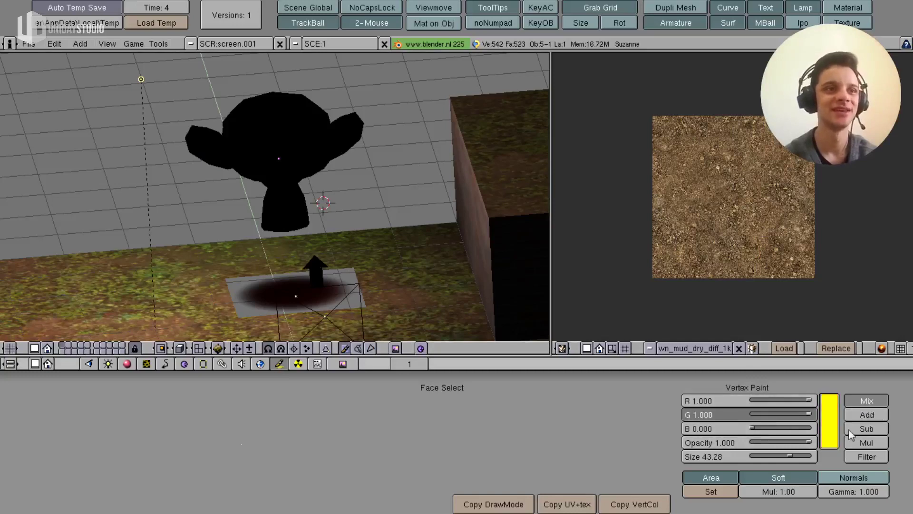
{"action": "mouse_move", "coordinate": [759, 429]}
{"action": "left_mouse_down"}
{"action": "mouse_move", "coordinate": [802, 433]}
{"action": "mouse_move", "coordinate": [836, 490]}
{"action": "left_mouse_up"}
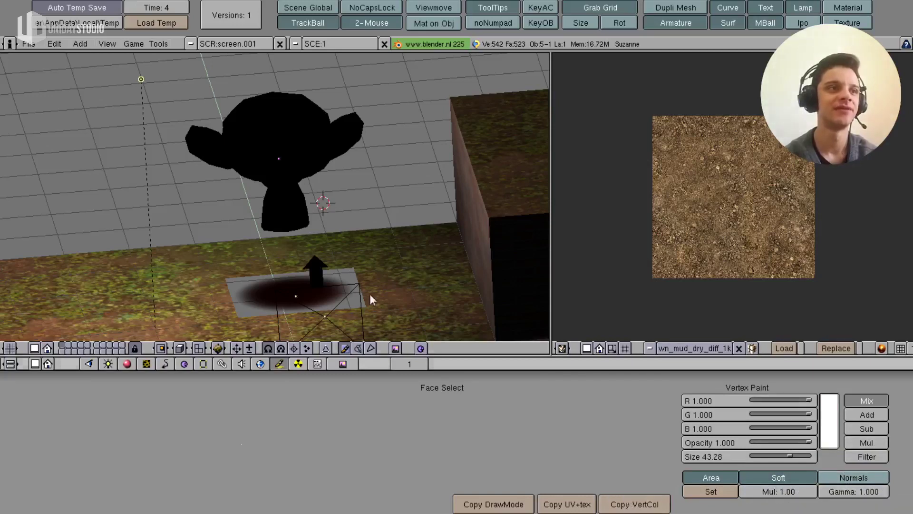
- Put Suzanne into face select, paint a chosen face white and copy its vertex colours
{"action": "middle_click_drag", "start_coordinate": [371, 296], "coordinate": [348, 220]}
{"action": "key", "text": "Tab"}
{"action": "key", "text": "Tab"}
{"action": "key", "text": "f"}
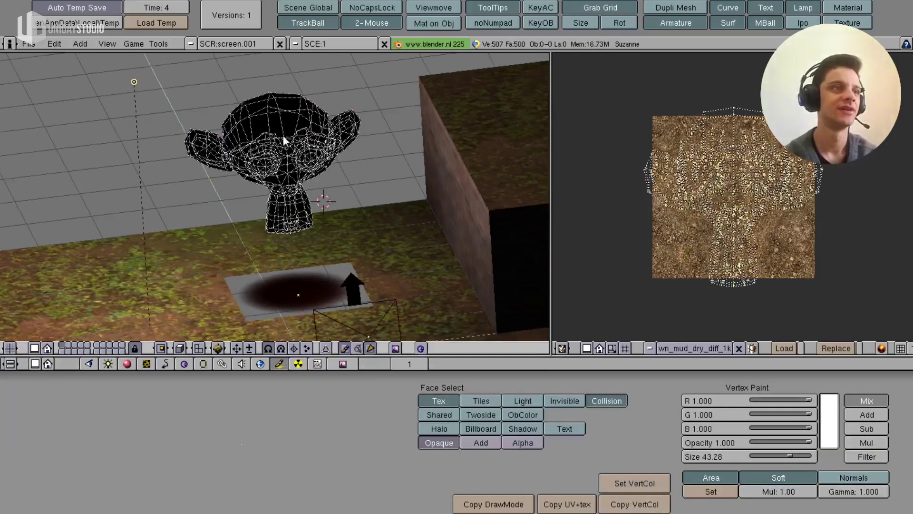
{"action": "middle_click_drag", "start_coordinate": [288, 124], "coordinate": [301, 152]}
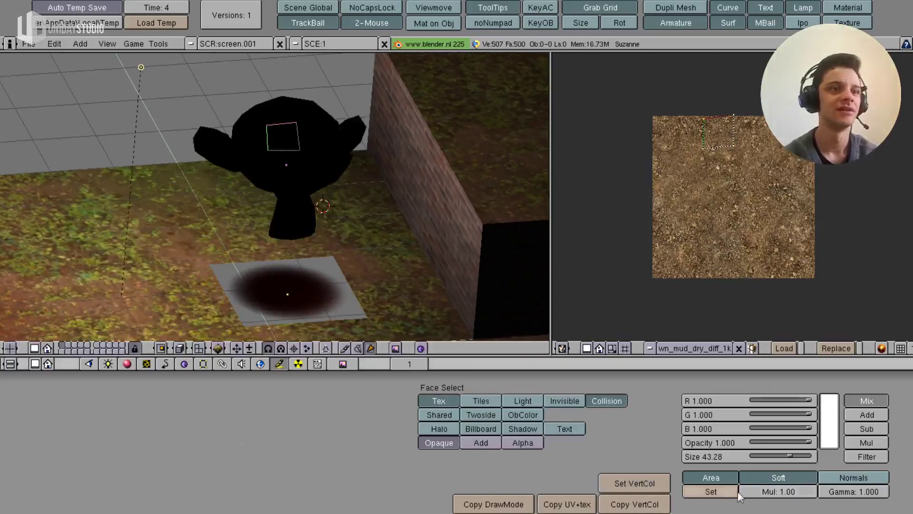
{"action": "key", "text": "Tab"}
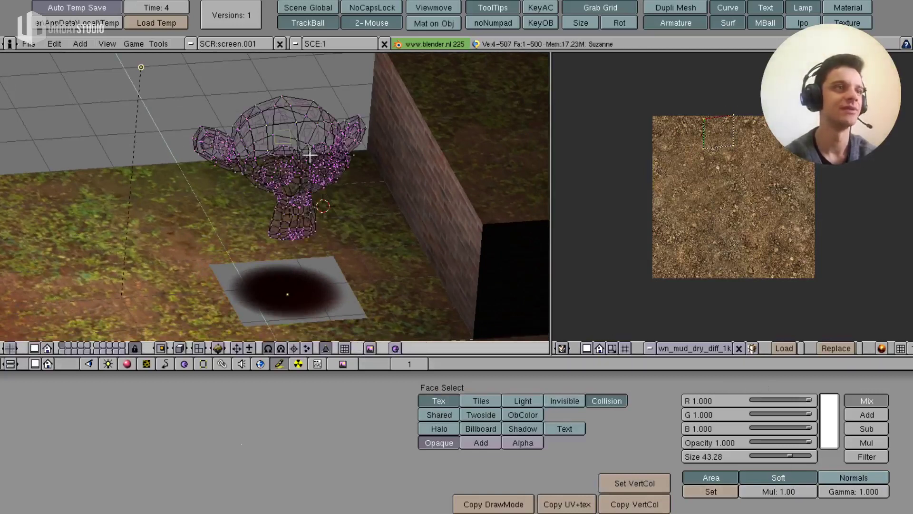
{"action": "key", "text": "Tab"}
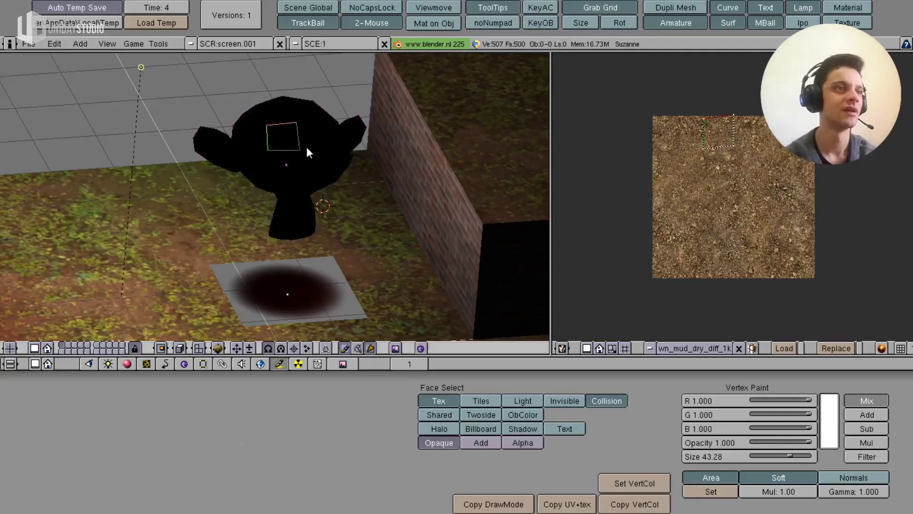
{"action": "key", "text": "v"}
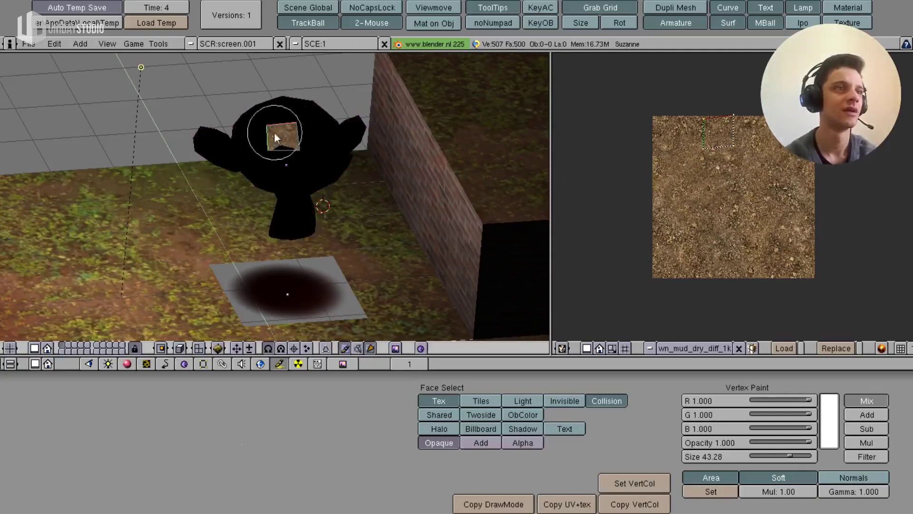
{"action": "middle_click_drag", "start_coordinate": [292, 148], "coordinate": [251, 173]}
{"action": "left_click", "coordinate": [635, 483]}
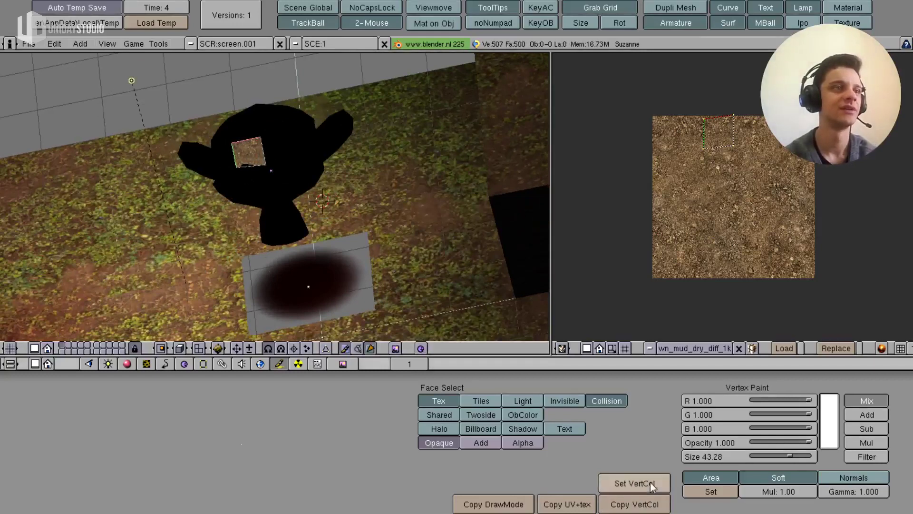
{"action": "left_click", "coordinate": [633, 508]}
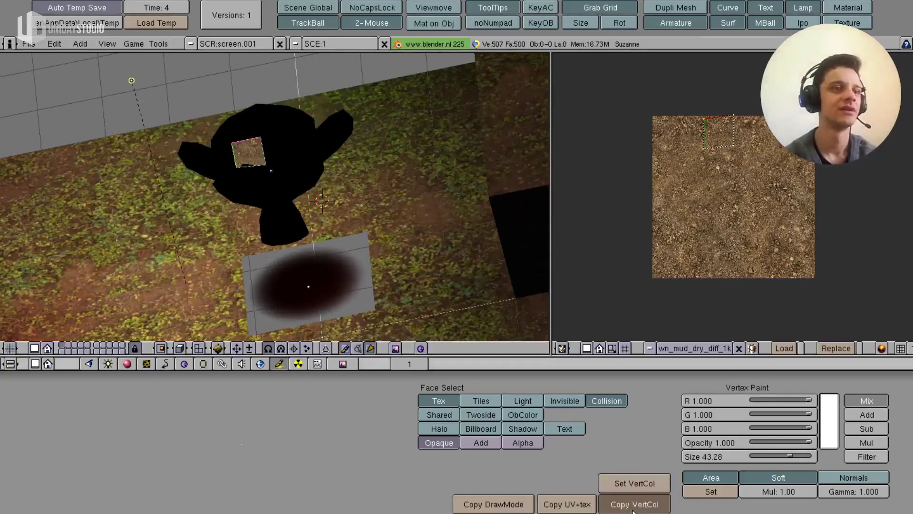
- Select all of Suzanne's faces and Copy VertCol so the whole monkey shows the mud texture
{"action": "mouse_move", "coordinate": [342, 285]}
{"action": "middle_mouse_down"}
{"action": "mouse_move", "coordinate": [318, 247]}
{"action": "mouse_move", "coordinate": [364, 228]}
{"action": "middle_mouse_up"}
{"action": "key", "text": "a"}
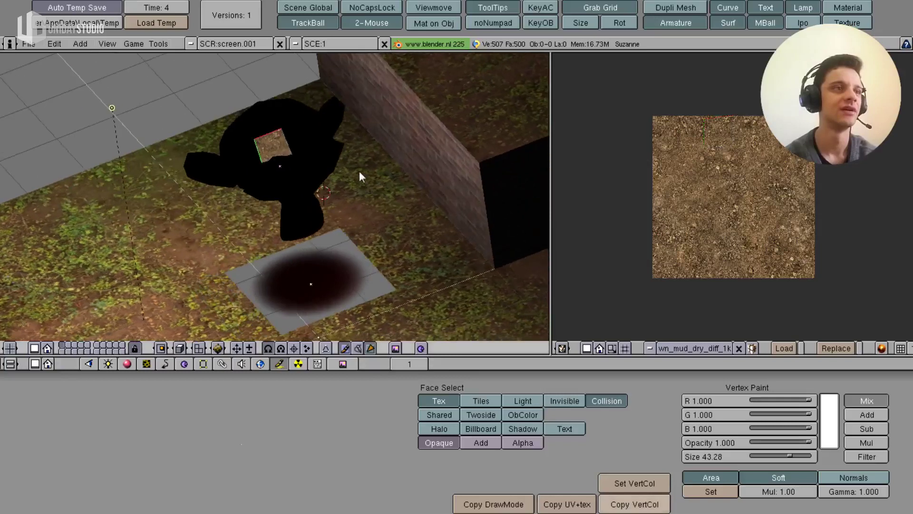
{"action": "key", "text": "a"}
{"action": "left_click", "coordinate": [651, 508]}
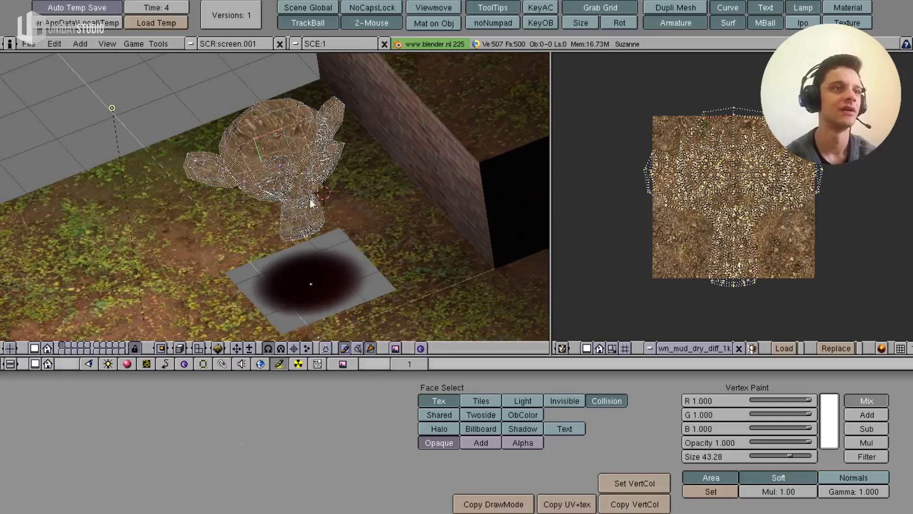
{"action": "key", "text": "f"}
{"action": "mouse_move", "coordinate": [329, 235]}
{"action": "middle_mouse_down"}
{"action": "mouse_move", "coordinate": [371, 161]}
{"action": "mouse_move", "coordinate": [329, 175]}
{"action": "middle_mouse_up"}
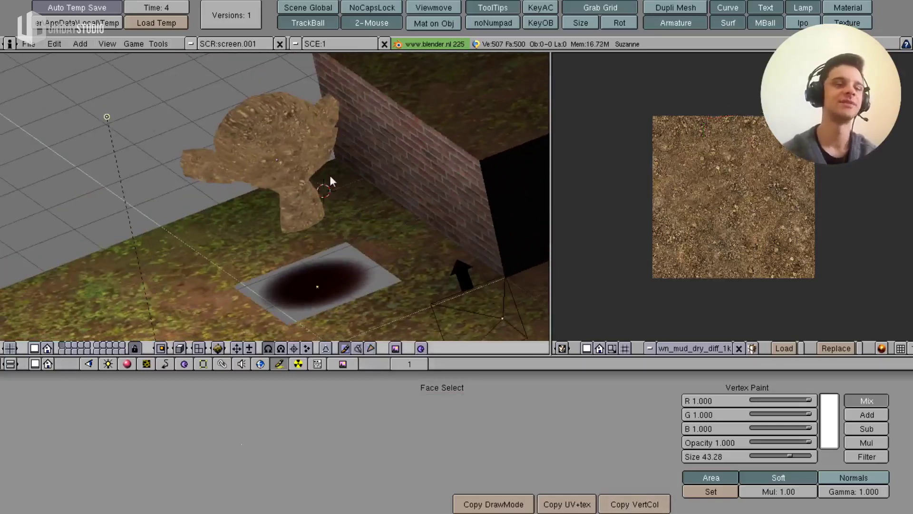
{"action": "key", "text": "KP_1"}
{"action": "key", "text": "Tab"}
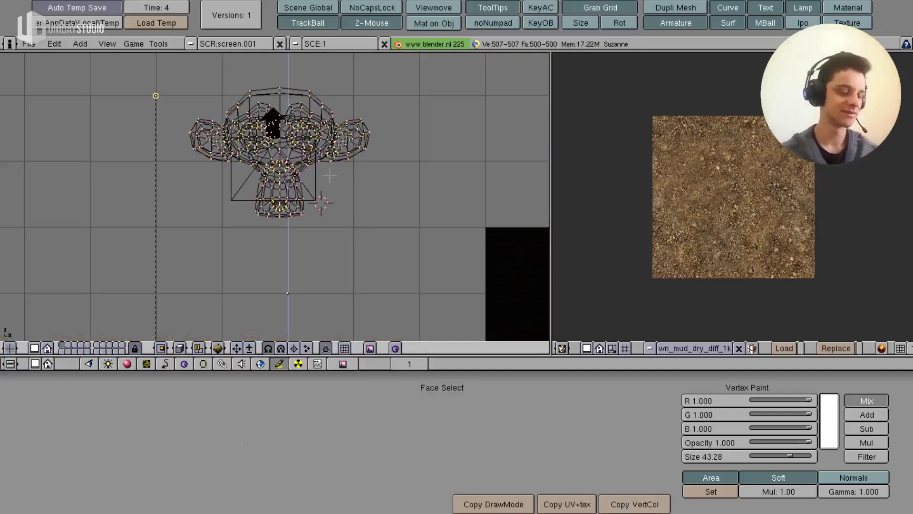
{"action": "key", "text": "Tab"}
- Unwrap Suzanne's faces with Cylinder projection, then view the monkey, shadow and wall from above
{"action": "key", "text": "f"}
{"action": "key", "text": "u"}
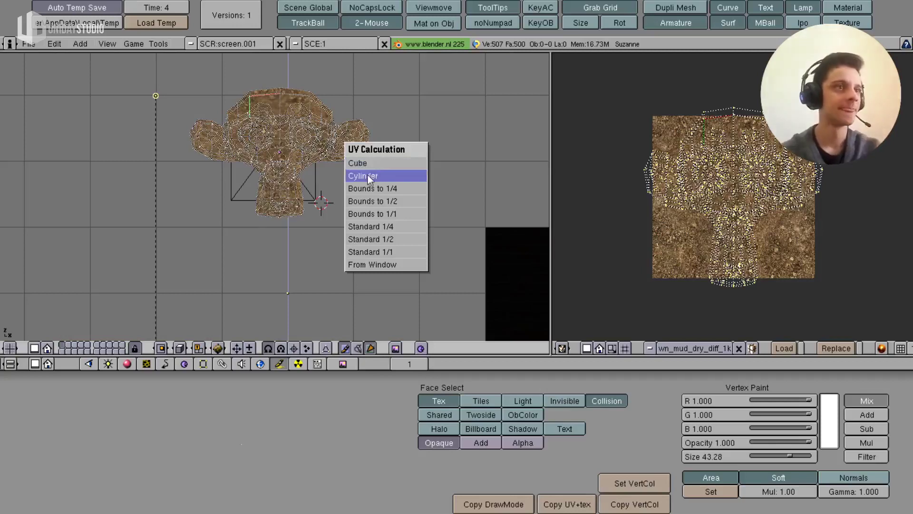
{"action": "left_click", "coordinate": [367, 175]}
{"action": "mouse_move", "coordinate": [388, 251]}
{"action": "middle_mouse_down"}
{"action": "mouse_move", "coordinate": [309, 232]}
{"action": "mouse_move", "coordinate": [370, 179]}
{"action": "middle_mouse_up"}
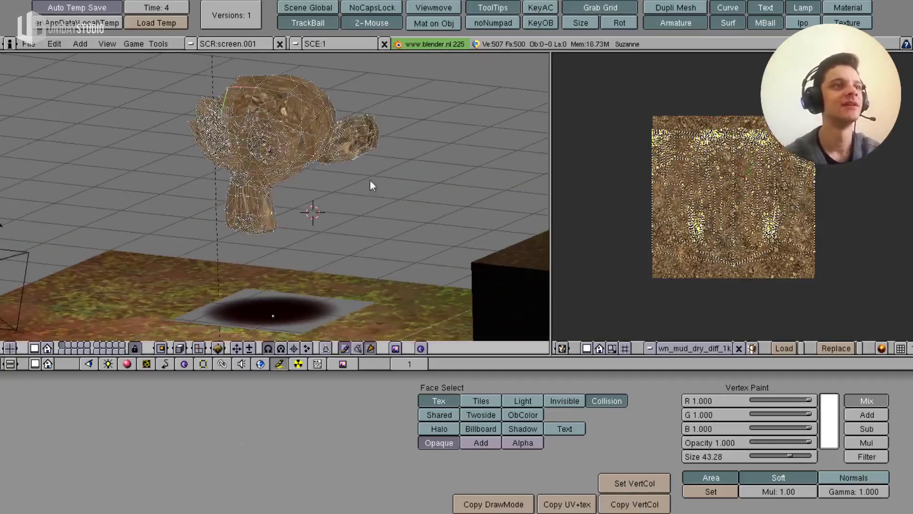
{"action": "key", "text": "f"}
{"action": "mouse_move", "coordinate": [270, 229]}
{"action": "middle_mouse_down"}
{"action": "mouse_move", "coordinate": [364, 228]}
{"action": "mouse_move", "coordinate": [307, 216]}
{"action": "mouse_move", "coordinate": [253, 226]}
{"action": "middle_mouse_up"}
{"action": "mouse_move", "coordinate": [199, 238]}
{"action": "middle_mouse_down"}
{"action": "mouse_move", "coordinate": [310, 247]}
{"action": "mouse_move", "coordinate": [432, 207]}
{"action": "mouse_move", "coordinate": [196, 244]}
{"action": "mouse_move", "coordinate": [300, 268]}
{"action": "mouse_move", "coordinate": [347, 210]}
{"action": "mouse_move", "coordinate": [381, 281]}
{"action": "mouse_move", "coordinate": [333, 237]}
{"action": "middle_mouse_up"}
- Preview the game briefly, then sample paint colours from the shadow and the ground
{"action": "key", "text": "p"}
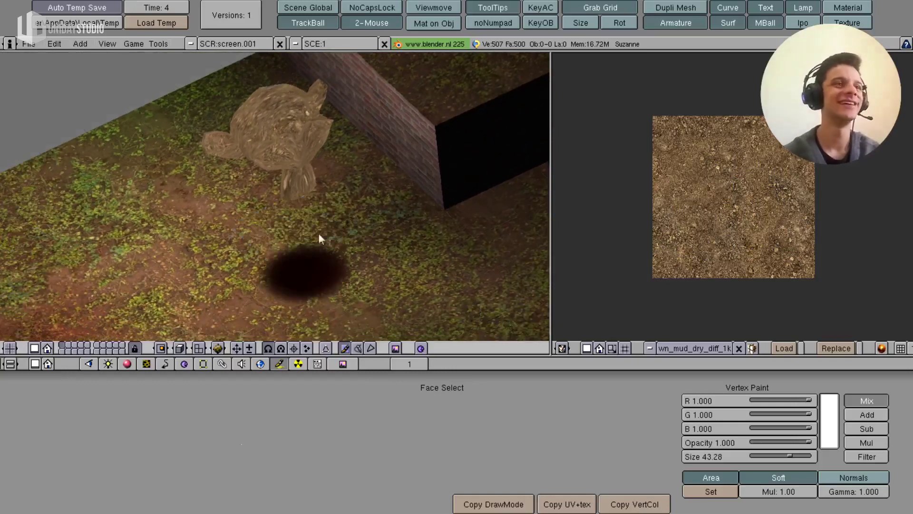
{"action": "key", "text": "Escape"}
{"action": "right_click", "coordinate": [312, 250]}
{"action": "mouse_move", "coordinate": [312, 249]}
{"action": "middle_mouse_down"}
{"action": "mouse_move", "coordinate": [301, 201]}
{"action": "mouse_move", "coordinate": [310, 191]}
{"action": "middle_mouse_up"}
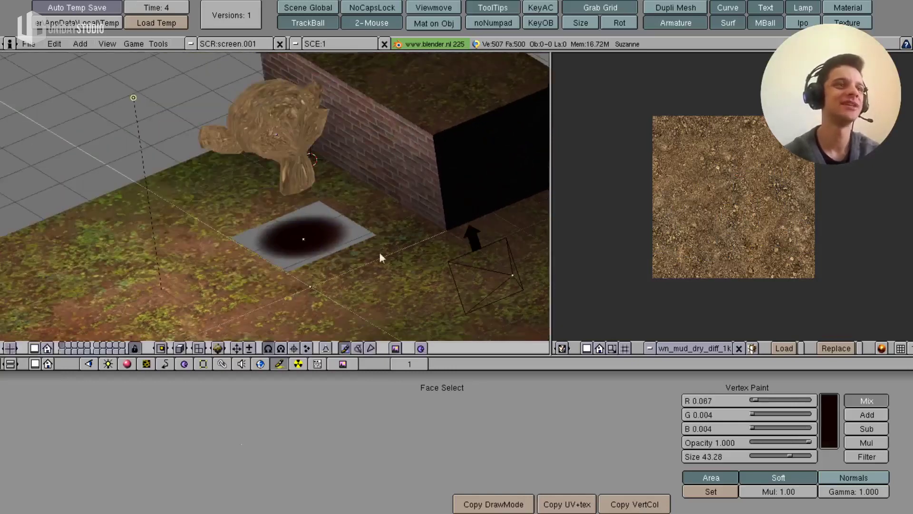
{"action": "middle_click_drag", "start_coordinate": [379, 257], "coordinate": [329, 227]}
{"action": "right_click", "coordinate": [304, 249]}
{"action": "key", "text": "alt+z"}
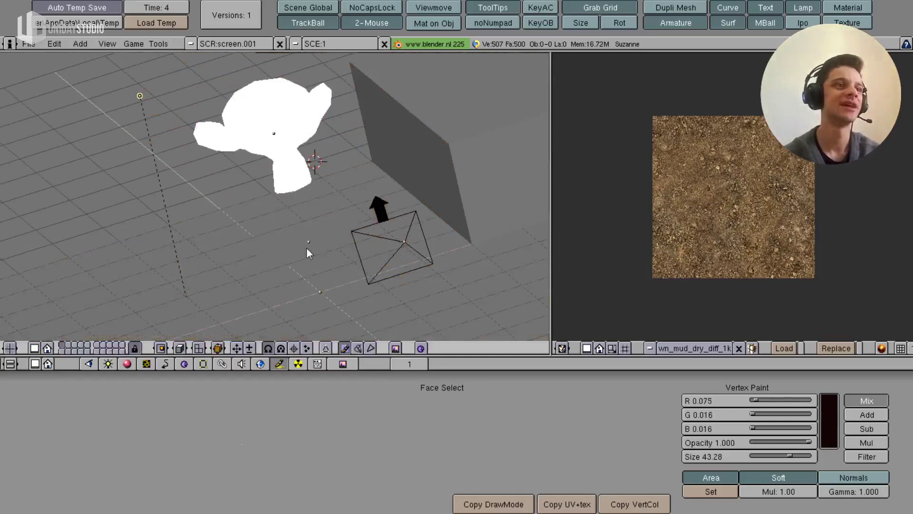
{"action": "right_click", "coordinate": [301, 250]}
- Test and cancel moves of the monkey, toggling shading, and pick the shadow's dark red colour
{"action": "key", "text": "g"}
{"action": "key", "text": "Escape"}
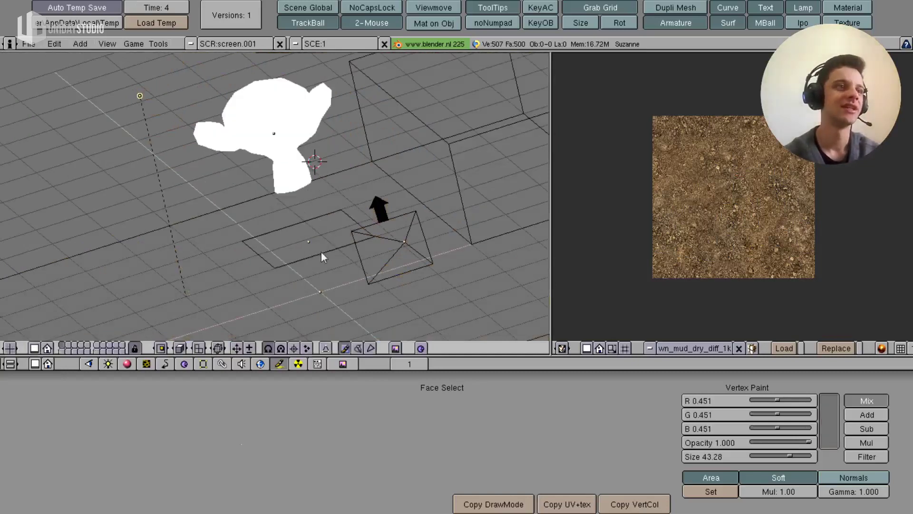
{"action": "key", "text": "g"}
{"action": "key", "text": "Escape"}
{"action": "key", "text": "ctrl+z"}
{"action": "key", "text": "g"}
{"action": "key", "text": "Escape"}
{"action": "key", "text": "alt+z"}
{"action": "left_click", "coordinate": [376, 257], "text": "ctrl"}
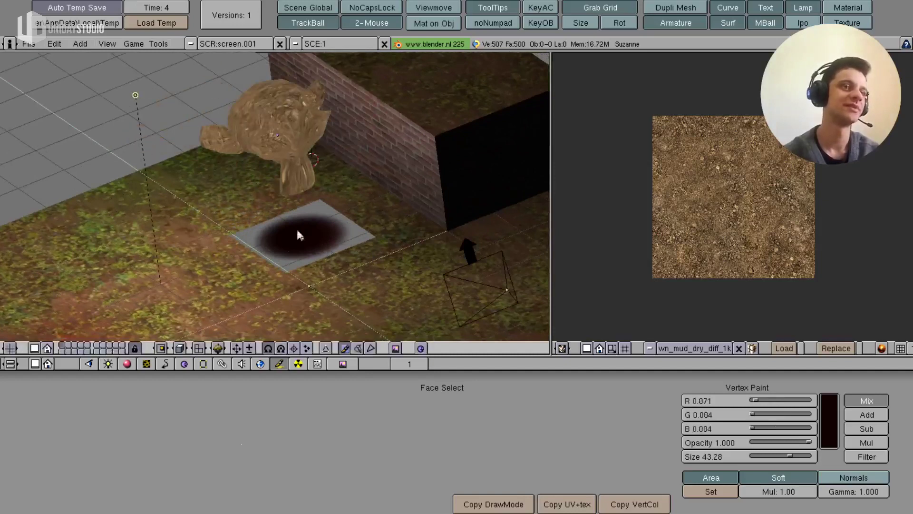
{"action": "key", "text": "g"}
{"action": "key", "text": "Escape"}
{"action": "key", "text": "v"}
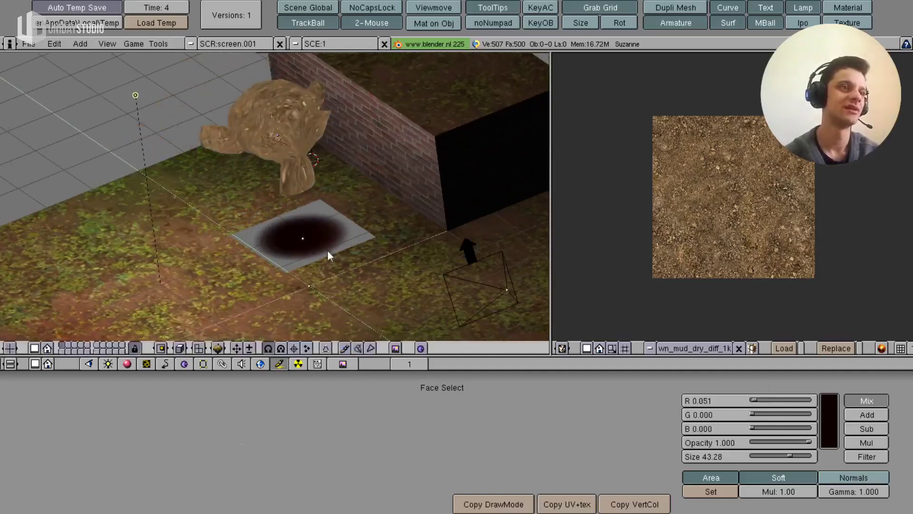
- Select the shadow plane, then the ground plane, trying and cancelling a move of each
{"action": "right_click", "coordinate": [327, 249]}
{"action": "key", "text": "g"}
{"action": "key", "text": "Escape"}
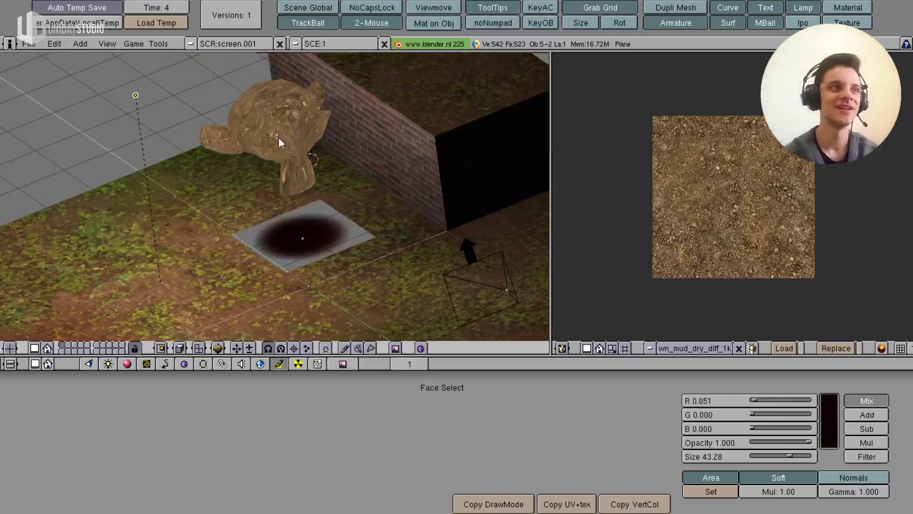
{"action": "right_click", "coordinate": [333, 212], "text": "shift"}
{"action": "key", "text": "g"}
{"action": "middle_click_drag", "start_coordinate": [384, 208], "coordinate": [309, 231]}
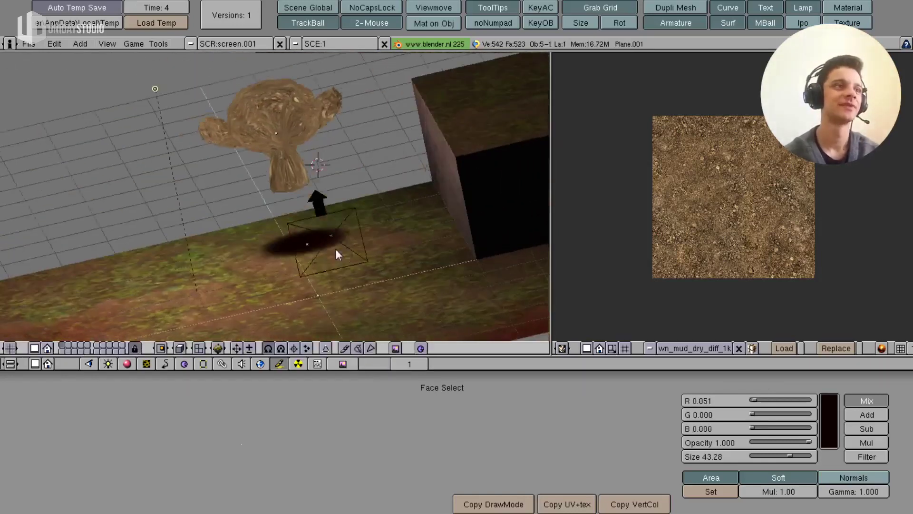
{"action": "key", "text": "Escape"}
- Add the monkey to the selection, then cancel both a move and a delete
{"action": "right_click", "coordinate": [266, 105], "text": "shift"}
{"action": "key", "text": "g"}
{"action": "key", "text": "Escape"}
{"action": "key", "text": "x"}
{"action": "key", "text": "Escape"}
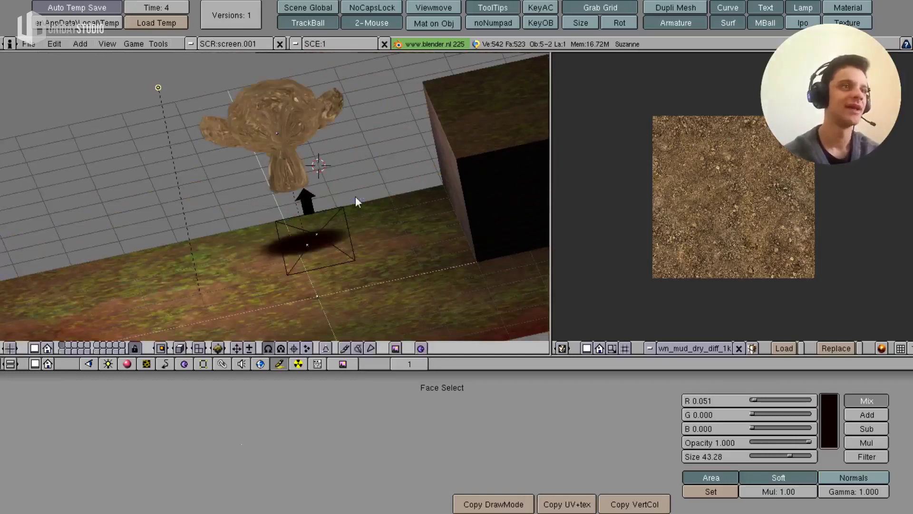
{"action": "mouse_move", "coordinate": [278, 109]}
{"action": "middle_mouse_down"}
{"action": "mouse_move", "coordinate": [349, 238]}
{"action": "mouse_move", "coordinate": [392, 176]}
{"action": "middle_mouse_up"}
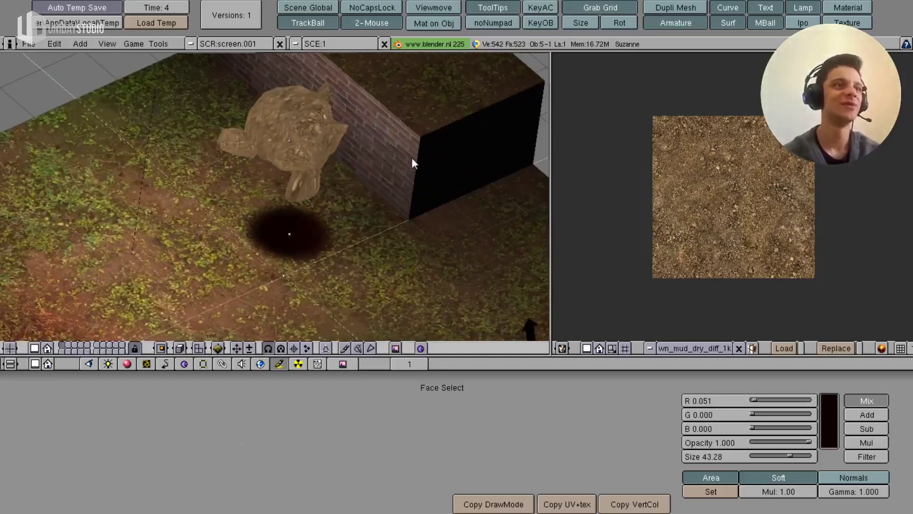
{"action": "mouse_move", "coordinate": [356, 222]}
{"action": "middle_mouse_down"}
{"action": "mouse_move", "coordinate": [258, 275]}
{"action": "mouse_move", "coordinate": [333, 248]}
{"action": "mouse_move", "coordinate": [387, 259]}
{"action": "mouse_move", "coordinate": [346, 233]}
{"action": "middle_mouse_up"}
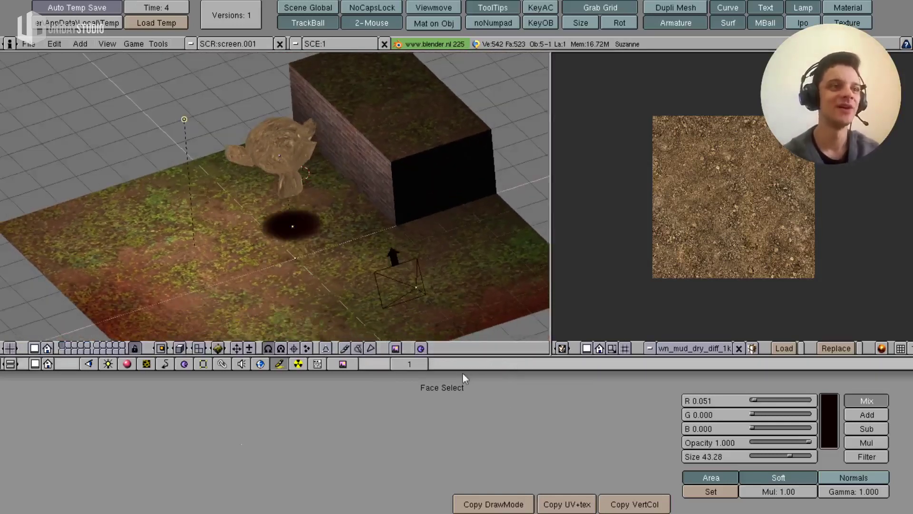
- Save the scene over the existing file with Ctrl+W
{"action": "key", "text": "ctrl+w"}
{"action": "left_click", "coordinate": [357, 208]}
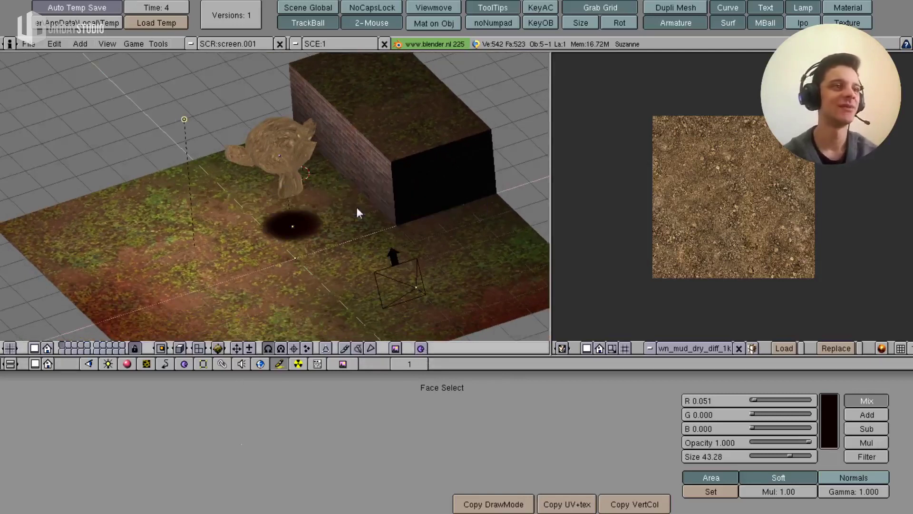
{"action": "left_click", "coordinate": [563, 348]}
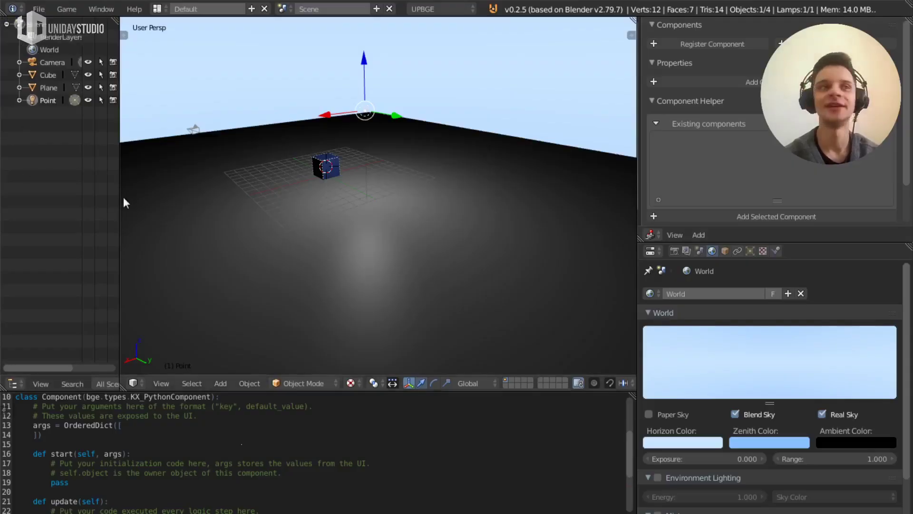
- Widen the Outliner and expand the Plane, Point and Camera objects to reveal their data blocks
{"action": "left_click_drag", "start_coordinate": [120, 201], "coordinate": [180, 205]}
{"action": "left_click", "coordinate": [19, 100]}
{"action": "left_click", "coordinate": [19, 87]}
{"action": "left_click", "coordinate": [19, 62]}
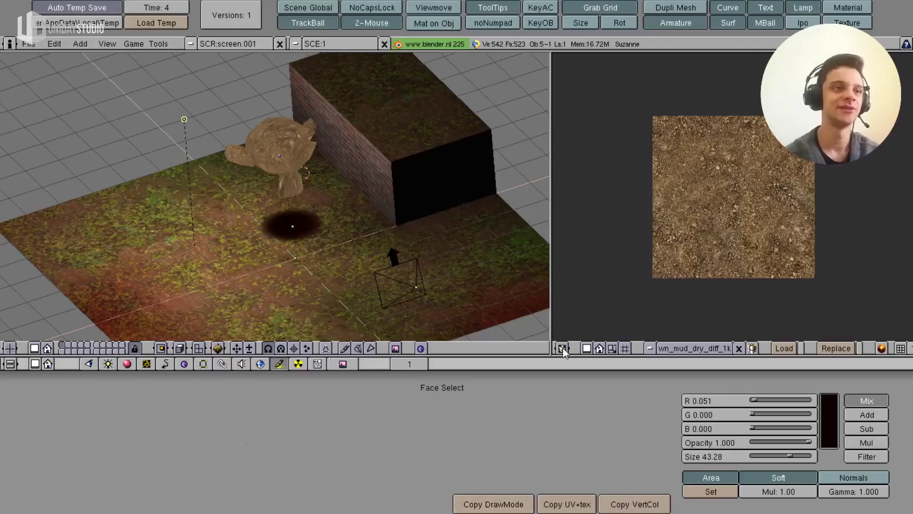
{"action": "left_click", "coordinate": [562, 349]}
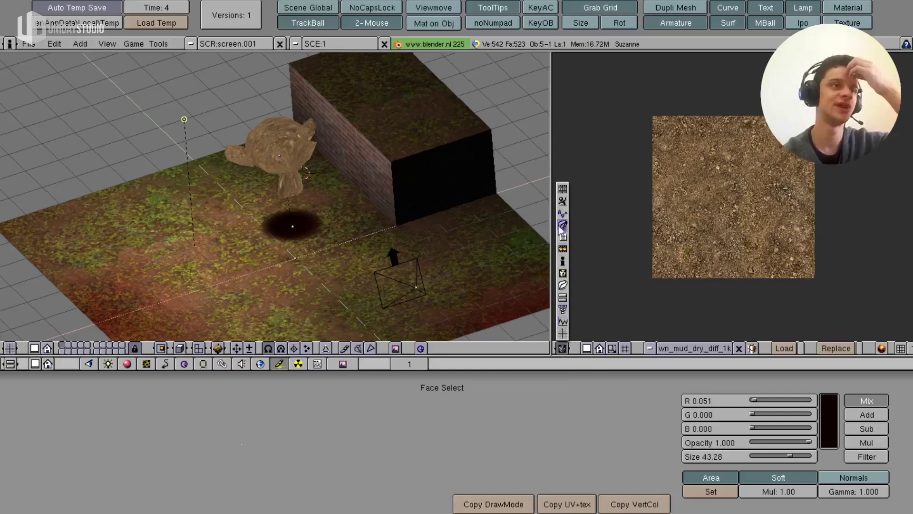
- Turn the area into a maximised OOPS object schematic and zoom in on its nodes
{"action": "left_click", "coordinate": [565, 308]}
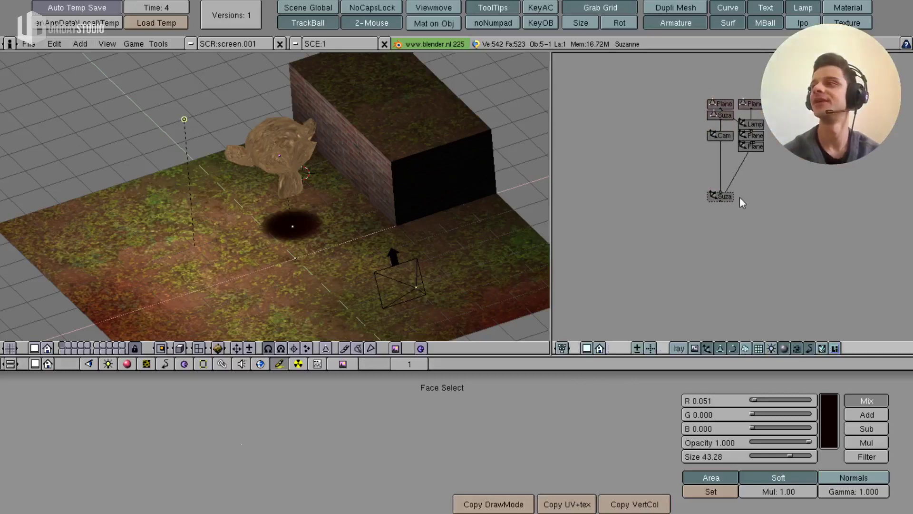
{"action": "key", "text": "ctrl+Up"}
{"action": "scroll", "coordinate": [621, 219], "scroll_direction": "up", "scroll_amount": 1}
{"action": "scroll", "coordinate": [611, 190], "scroll_direction": "up", "scroll_amount": 1}
{"action": "scroll", "coordinate": [585, 153], "scroll_direction": "up", "scroll_amount": 2}
{"action": "scroll", "coordinate": [547, 185], "scroll_direction": "up", "scroll_amount": 1, "text": "shift"}
{"action": "scroll", "coordinate": [504, 290], "scroll_direction": "up", "scroll_amount": 3, "text": "shift"}
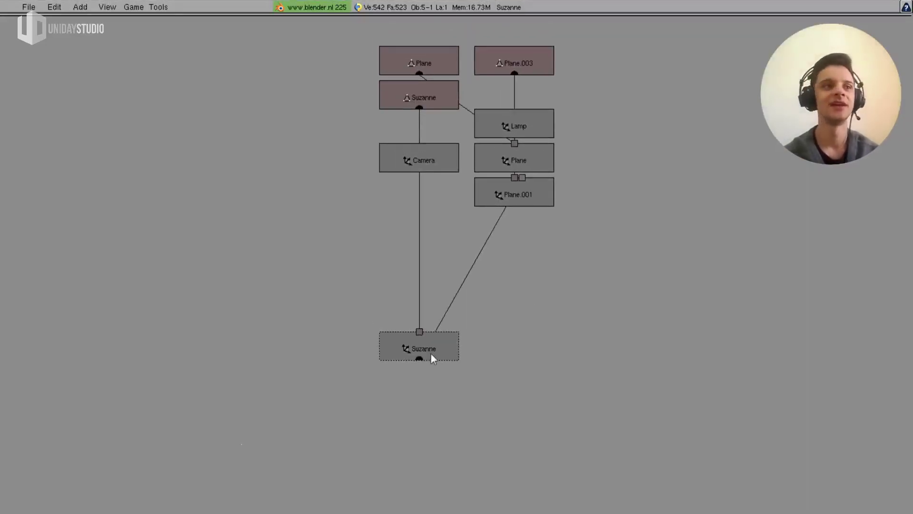
{"action": "key", "text": "g"}
{"action": "key", "text": "Escape"}
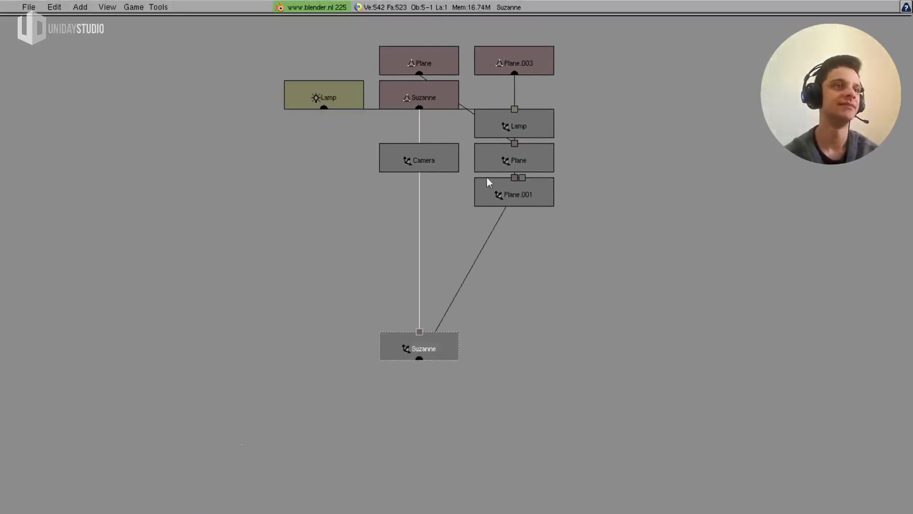
{"action": "middle_click_drag", "start_coordinate": [490, 180], "coordinate": [447, 314]}
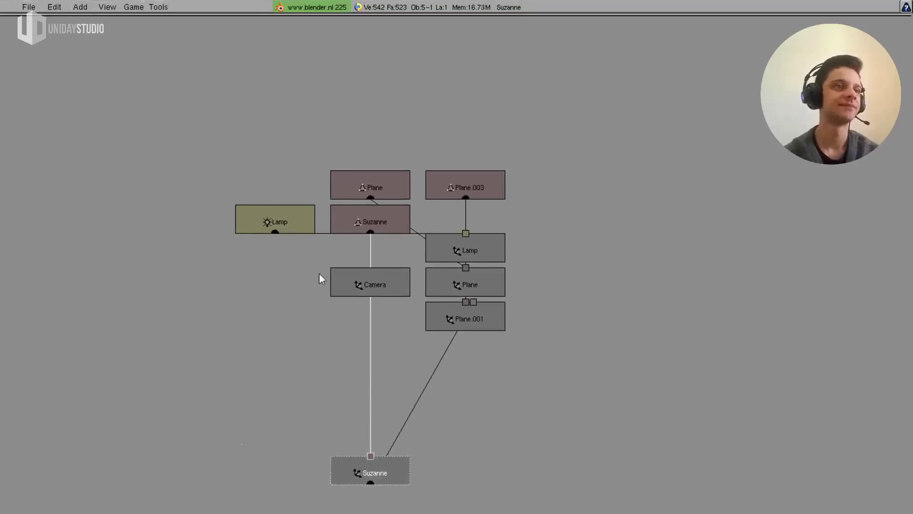
{"action": "key", "text": "g"}
{"action": "key", "text": "Escape"}
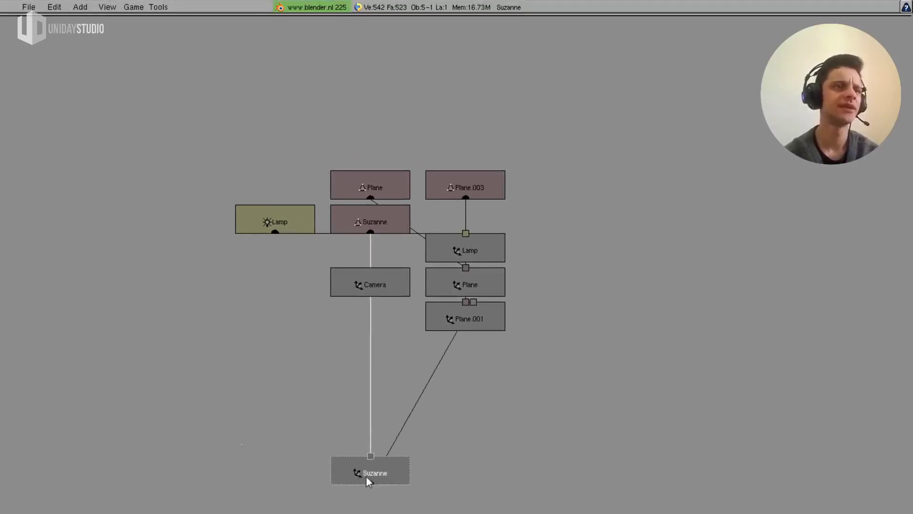
- Rearrange the Camera, Plane.001, Plane.003, Suzanne and Plane nodes into a tidier layout
{"action": "right_click_drag", "start_coordinate": [386, 286], "coordinate": [255, 478]}
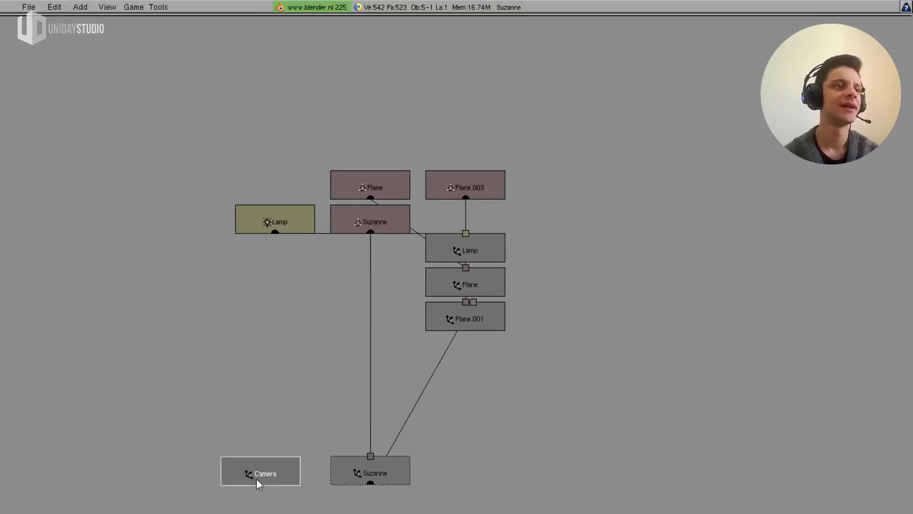
{"action": "mouse_move", "coordinate": [480, 321]}
{"action": "right_mouse_down"}
{"action": "mouse_move", "coordinate": [467, 432]}
{"action": "mouse_move", "coordinate": [450, 396]}
{"action": "right_mouse_up"}
{"action": "mouse_move", "coordinate": [386, 470]}
{"action": "right_mouse_down"}
{"action": "mouse_move", "coordinate": [371, 450]}
{"action": "mouse_move", "coordinate": [394, 321]}
{"action": "mouse_move", "coordinate": [431, 309]}
{"action": "mouse_move", "coordinate": [383, 320]}
{"action": "mouse_move", "coordinate": [349, 360]}
{"action": "mouse_move", "coordinate": [373, 319]}
{"action": "mouse_move", "coordinate": [387, 330]}
{"action": "right_mouse_up"}
{"action": "mouse_move", "coordinate": [430, 386]}
{"action": "right_mouse_down"}
{"action": "mouse_move", "coordinate": [389, 427]}
{"action": "mouse_move", "coordinate": [273, 418]}
{"action": "right_mouse_up"}
{"action": "right_click_drag", "start_coordinate": [462, 190], "coordinate": [265, 334]}
{"action": "right_click_drag", "start_coordinate": [372, 225], "coordinate": [371, 267]}
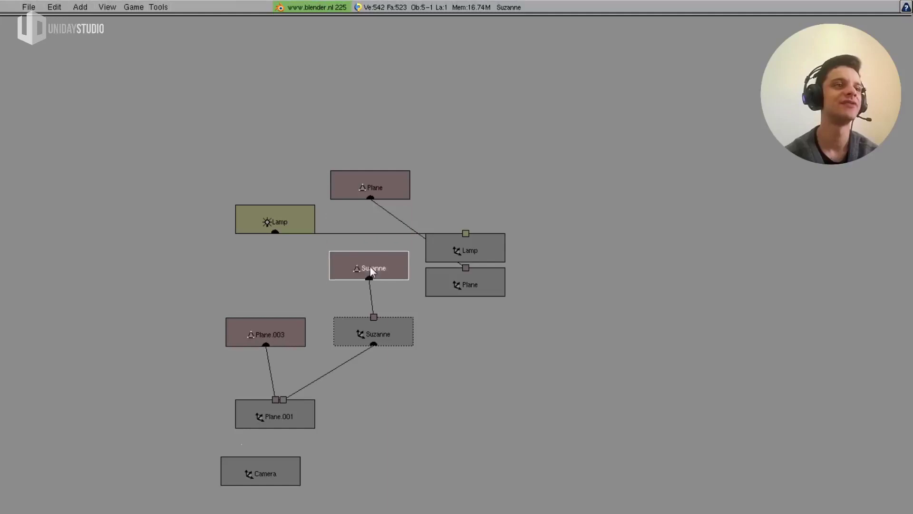
{"action": "right_click_drag", "start_coordinate": [477, 281], "coordinate": [500, 454]}
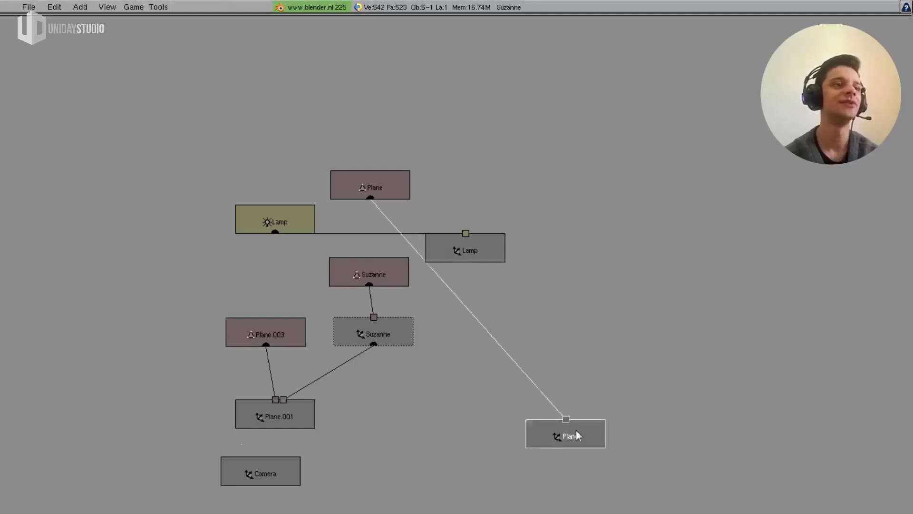
{"action": "mouse_move", "coordinate": [381, 189]}
{"action": "right_mouse_down"}
{"action": "mouse_move", "coordinate": [485, 336]}
{"action": "mouse_move", "coordinate": [499, 386]}
{"action": "right_mouse_up"}
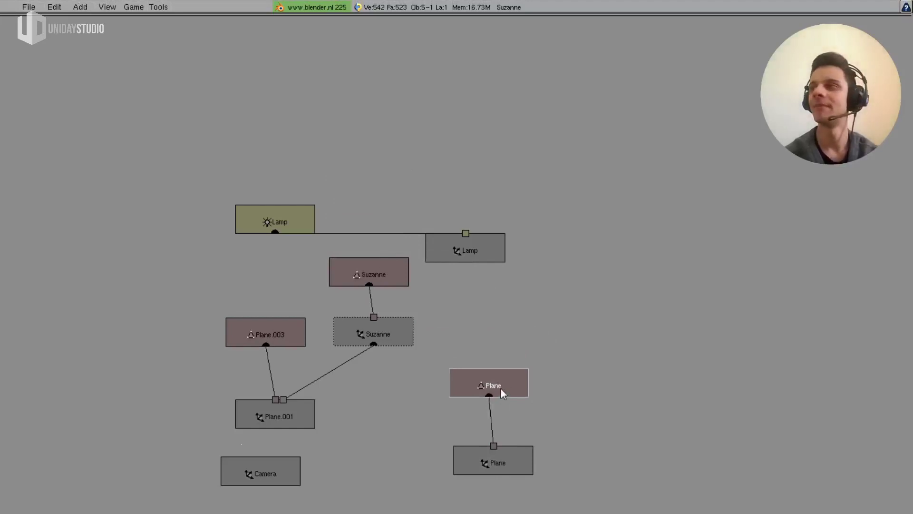
- Move the Lamp light node above its object node and centre Plane.001 beneath its two links
{"action": "right_click", "coordinate": [482, 262]}
{"action": "mouse_move", "coordinate": [482, 264]}
{"action": "right_mouse_down"}
{"action": "mouse_move", "coordinate": [169, 296]}
{"action": "mouse_move", "coordinate": [152, 329]}
{"action": "right_mouse_up"}
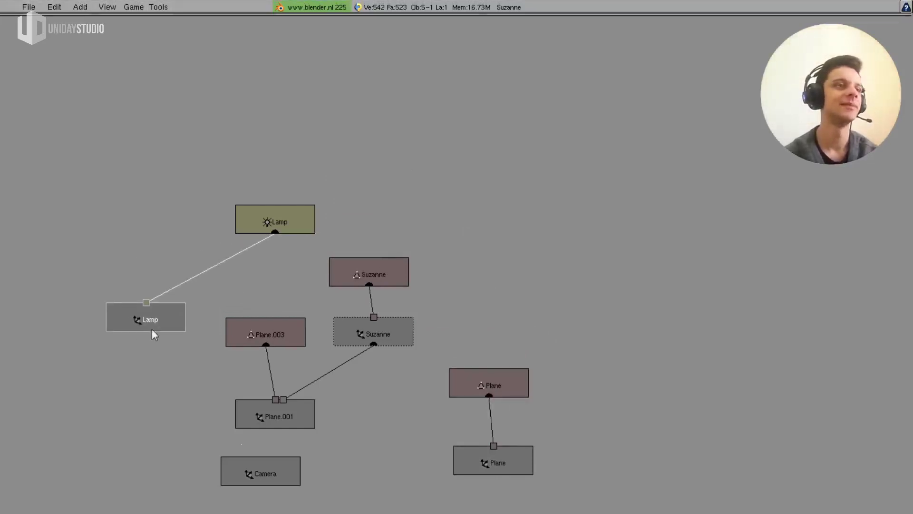
{"action": "mouse_move", "coordinate": [310, 224]}
{"action": "right_mouse_down"}
{"action": "mouse_move", "coordinate": [192, 266]}
{"action": "mouse_move", "coordinate": [171, 258]}
{"action": "right_mouse_up"}
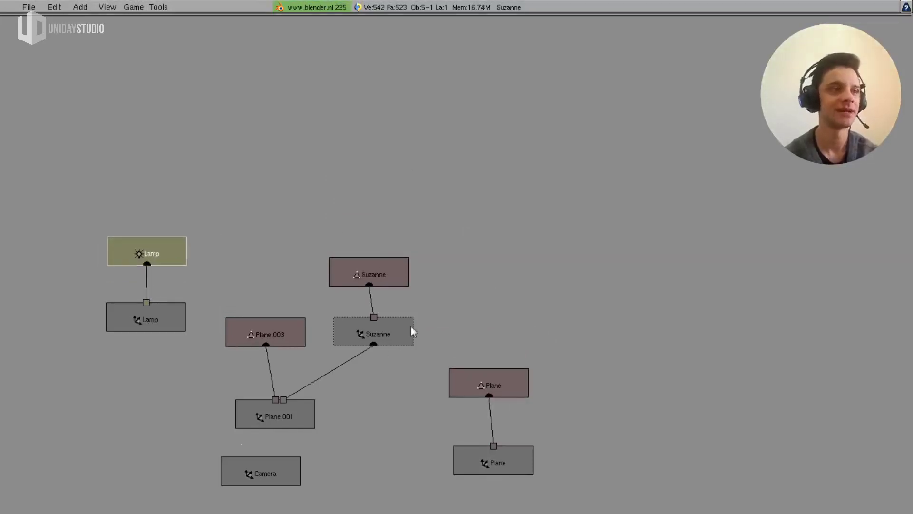
{"action": "middle_click_drag", "start_coordinate": [410, 326], "coordinate": [434, 278]}
{"action": "right_click", "coordinate": [310, 372]}
{"action": "right_click_drag", "start_coordinate": [310, 372], "coordinate": [336, 374]}
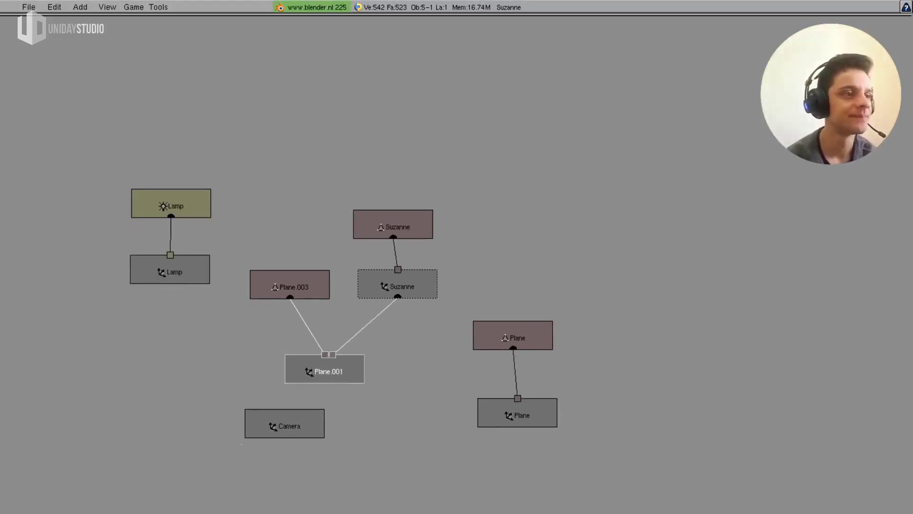
{"action": "middle_click_drag", "start_coordinate": [283, 446], "coordinate": [510, 311]}
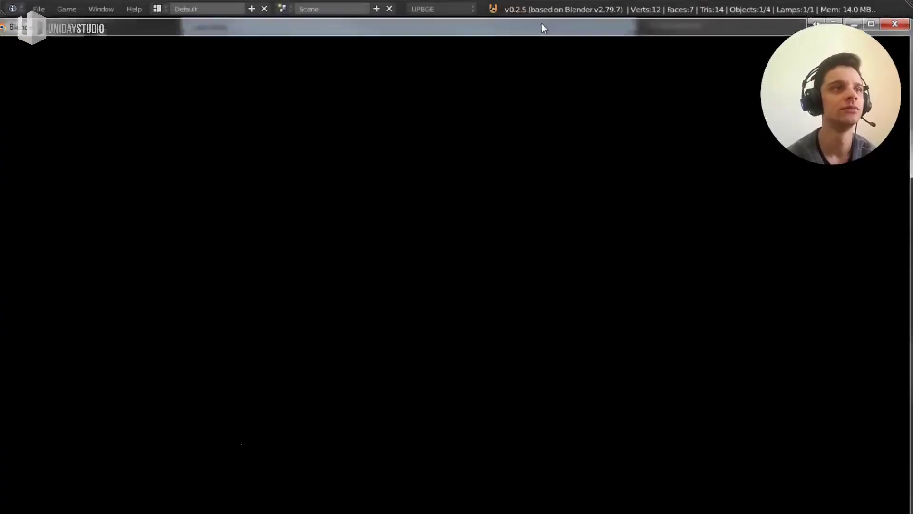
- Move the '1' scene node up beneath the objects in the maximised schematic
{"action": "key", "text": "ctrl+Down"}
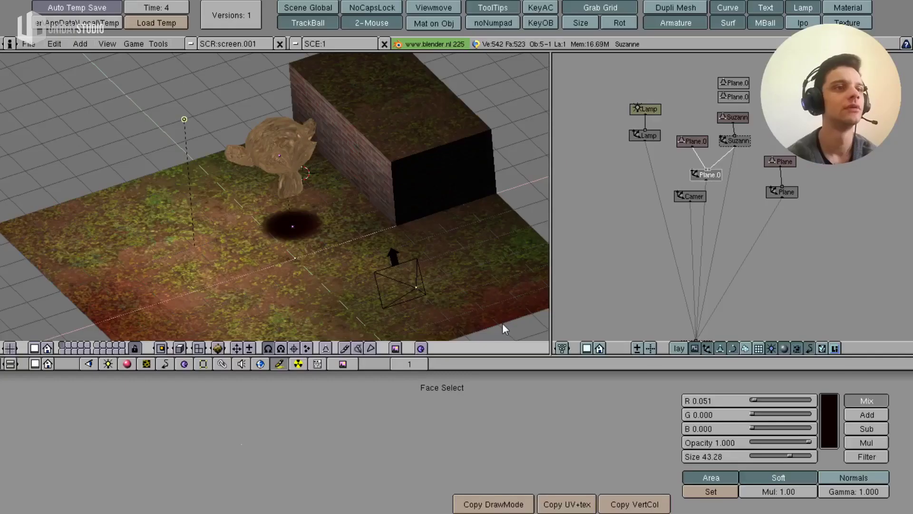
{"action": "middle_click_drag", "start_coordinate": [715, 213], "coordinate": [736, 193]}
{"action": "key", "text": "ctrl+Up"}
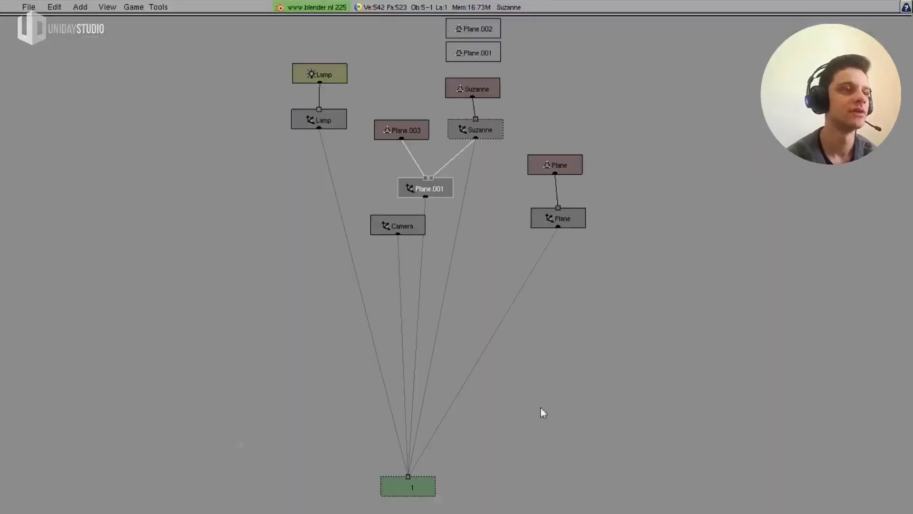
{"action": "right_click", "coordinate": [411, 490]}
{"action": "left_click_drag", "start_coordinate": [409, 489], "coordinate": [443, 337]}
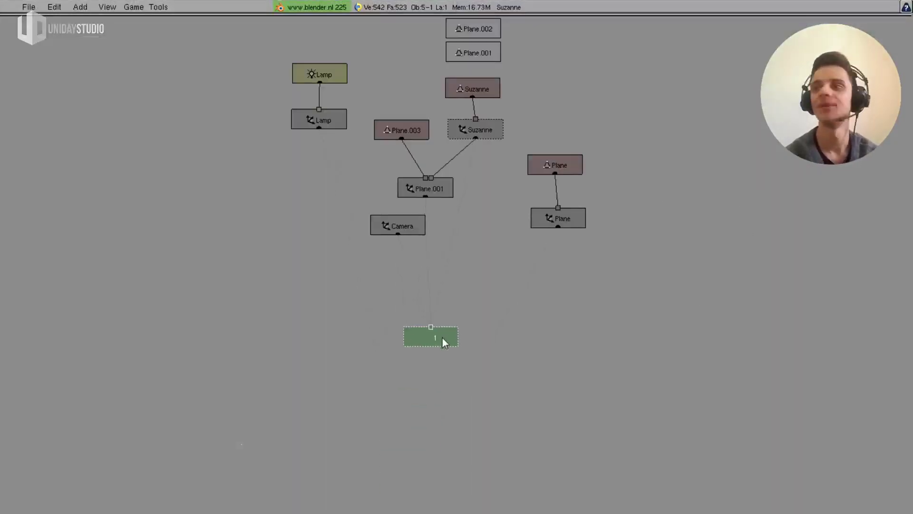
{"action": "middle_click_drag", "start_coordinate": [474, 102], "coordinate": [542, 232]}
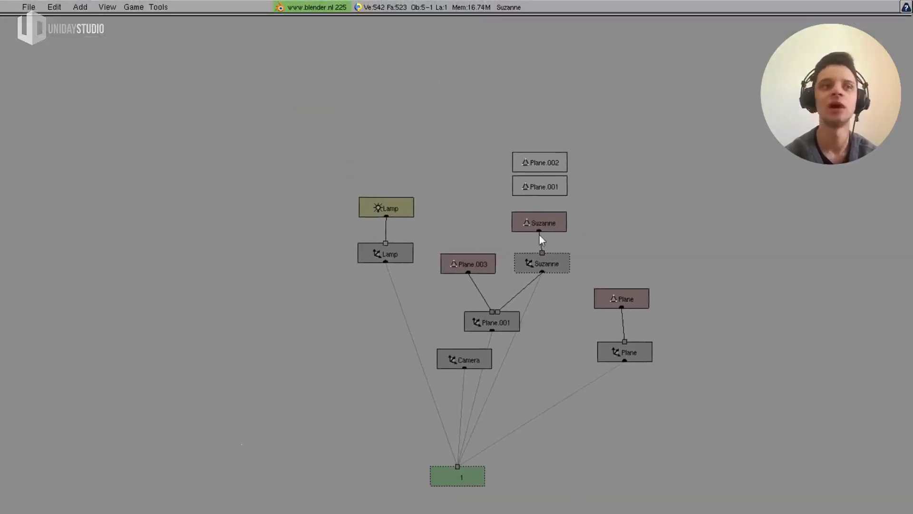
- Zoom the view and select the Lamp, Plane and Camera objects in turn
{"action": "middle_click_drag", "start_coordinate": [515, 215], "coordinate": [368, 248]}
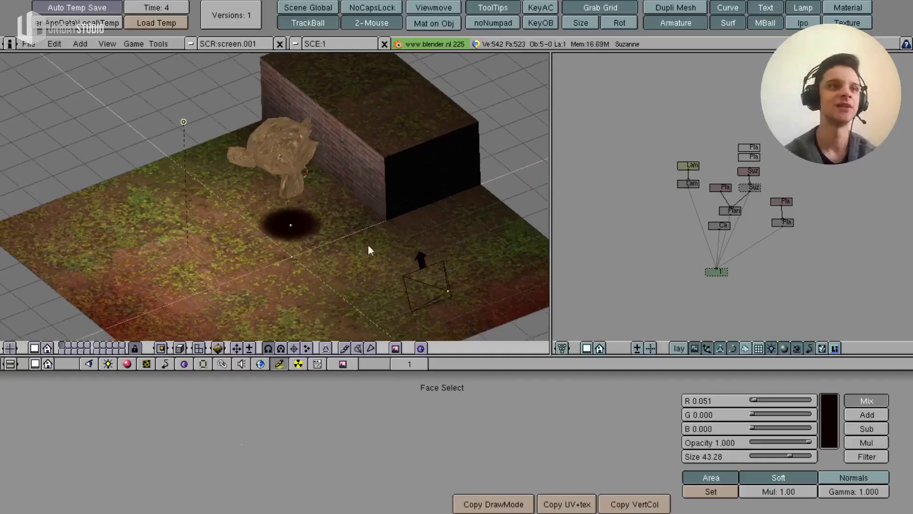
{"action": "scroll", "coordinate": [729, 227], "scroll_direction": "up", "scroll_amount": 1}
{"action": "scroll", "coordinate": [775, 187], "scroll_direction": "up", "scroll_amount": 3}
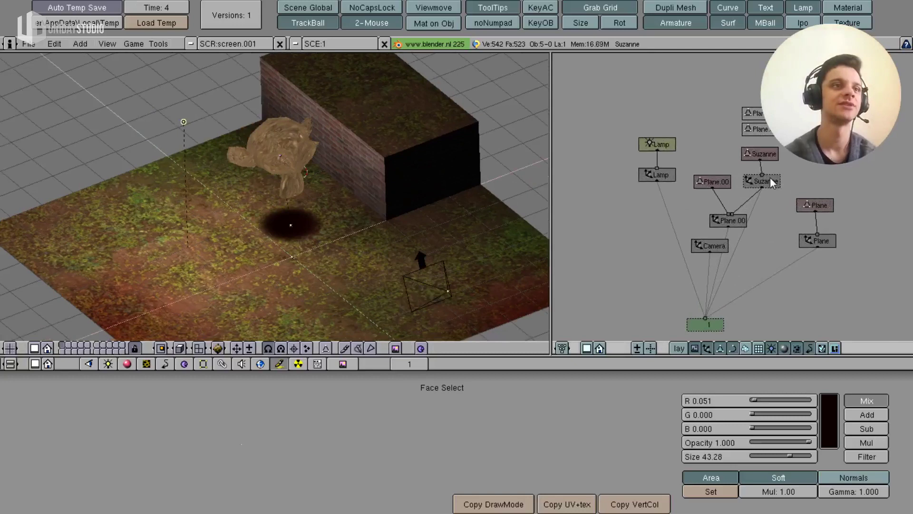
{"action": "left_click", "coordinate": [660, 178]}
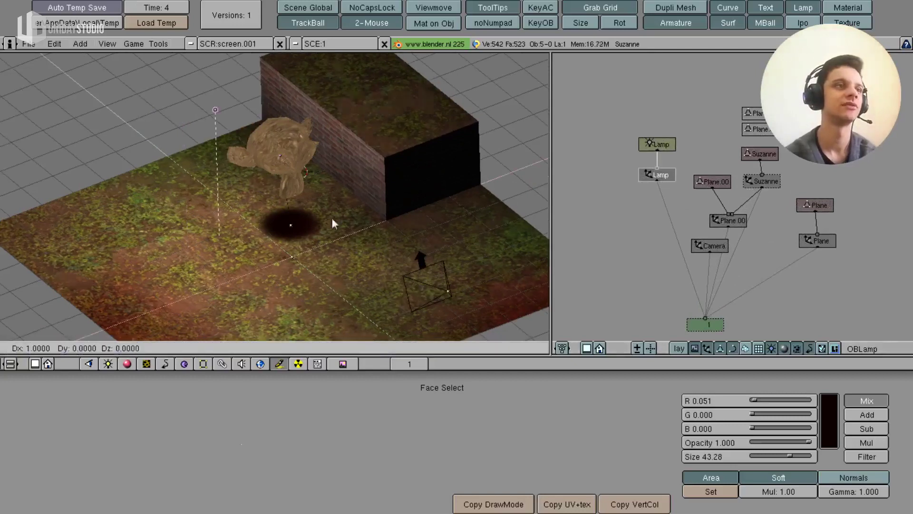
{"action": "left_click", "coordinate": [818, 241]}
{"action": "key", "text": "g"}
{"action": "key", "text": "Escape"}
{"action": "left_click", "coordinate": [711, 253]}
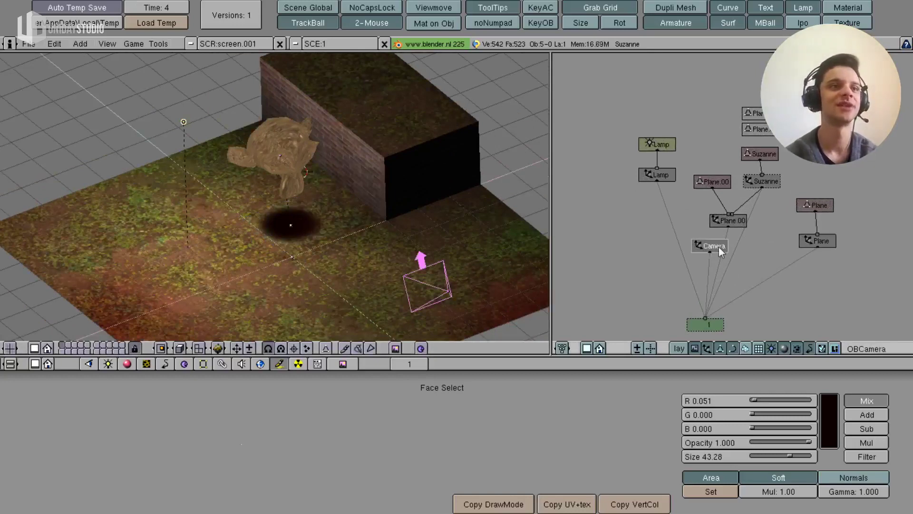
- Switch to the camera's view, testing and cancelling several camera moves
{"action": "key", "text": "g"}
{"action": "key", "text": "Escape"}
{"action": "key", "text": "KP_0"}
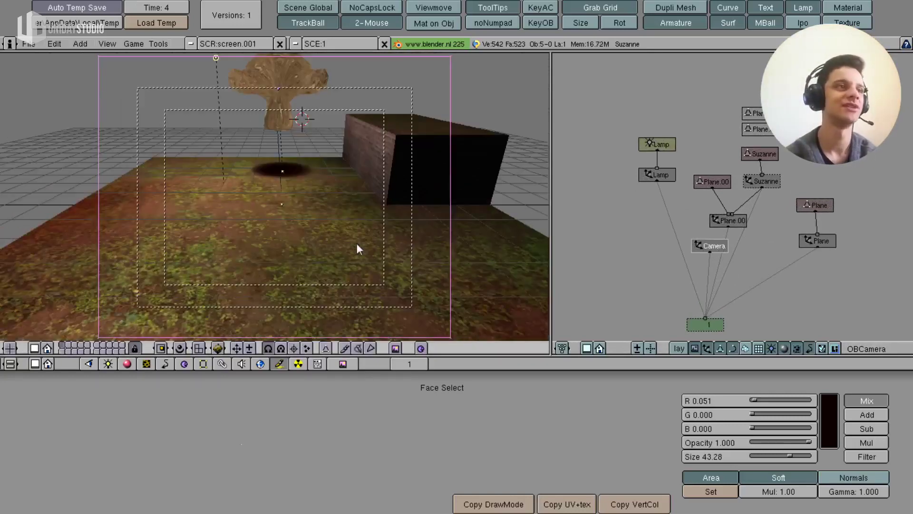
{"action": "key", "text": "g"}
{"action": "key", "text": "Escape"}
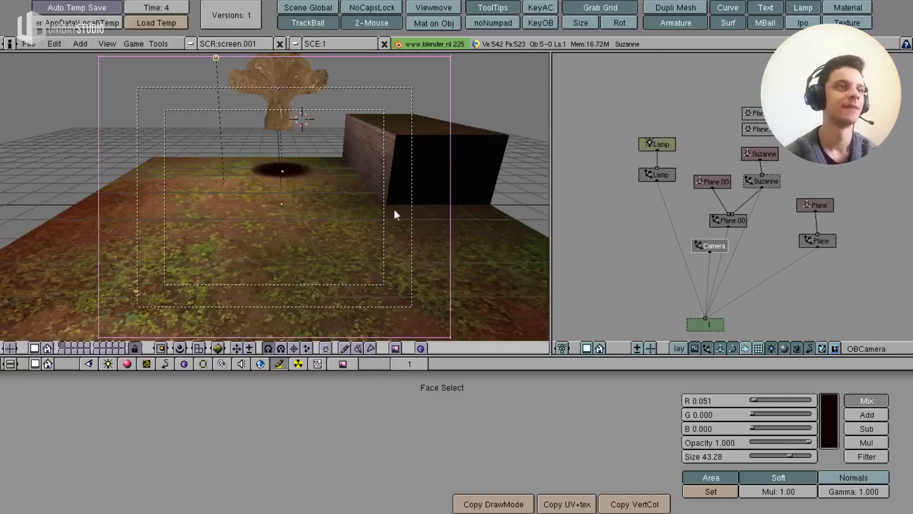
{"action": "key", "text": "g"}
{"action": "key", "text": "Escape"}
{"action": "mouse_move", "coordinate": [375, 189]}
{"action": "middle_mouse_down"}
{"action": "mouse_move", "coordinate": [378, 252]}
{"action": "mouse_move", "coordinate": [267, 268]}
{"action": "middle_mouse_up"}
{"action": "key", "text": "KP_0"}
{"action": "key", "text": "g"}
{"action": "key", "text": "Escape"}
- Return to camera view and run the real-time game preview, then stop it
{"action": "mouse_move", "coordinate": [356, 198]}
{"action": "middle_mouse_down"}
{"action": "mouse_move", "coordinate": [449, 244]}
{"action": "mouse_move", "coordinate": [335, 268]}
{"action": "mouse_move", "coordinate": [369, 249]}
{"action": "mouse_move", "coordinate": [368, 267]}
{"action": "mouse_move", "coordinate": [479, 208]}
{"action": "middle_mouse_up"}
{"action": "key", "text": "g"}
{"action": "key", "text": "Escape"}
{"action": "key", "text": "KP_0"}
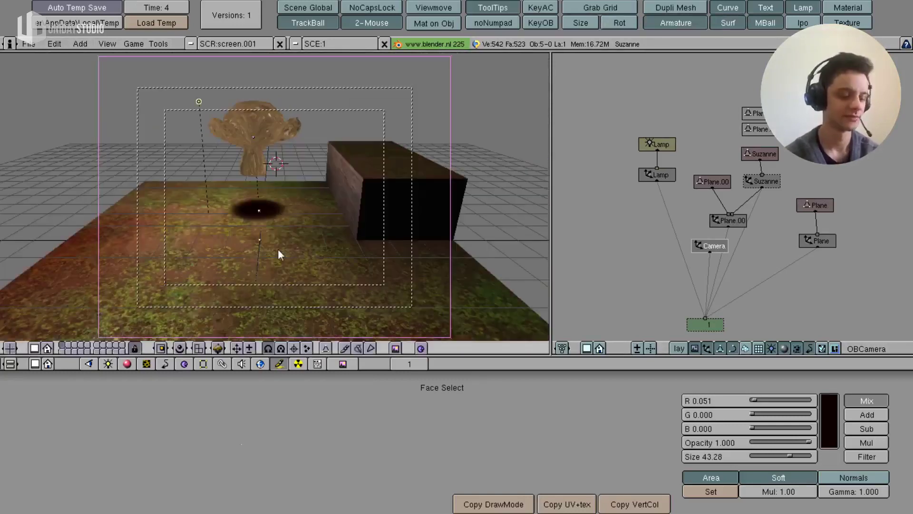
{"action": "key", "text": "p"}
{"action": "key", "text": "Escape"}
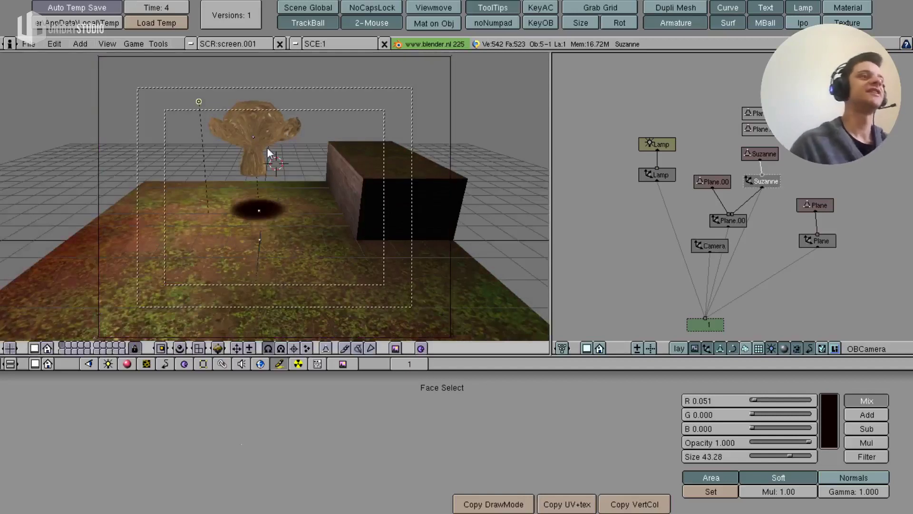
{"action": "key", "text": "Tab"}
{"action": "key", "text": "Tab"}
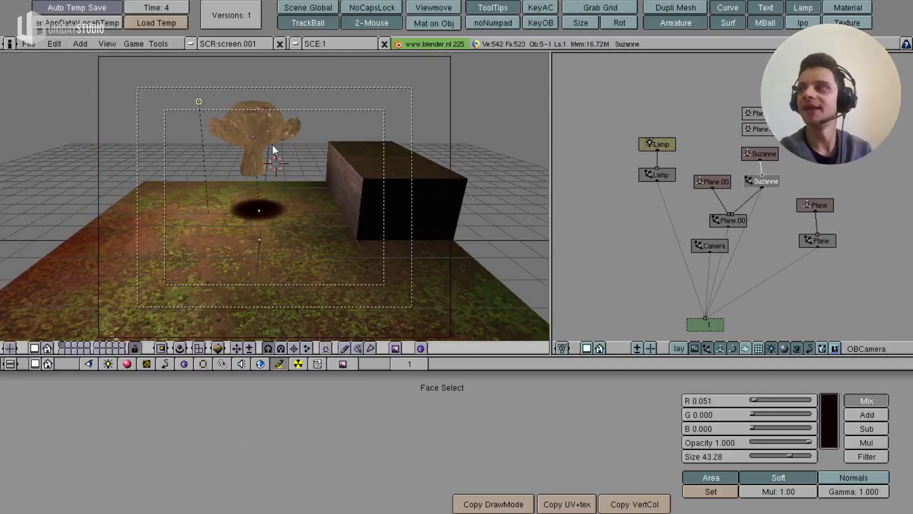
{"action": "key", "text": "Tab"}
{"action": "key", "text": "Tab"}
- Snap the 3D cursor onto Suzanne's position with Shift+S Sel->Curs
{"action": "key", "text": "shift+s"}
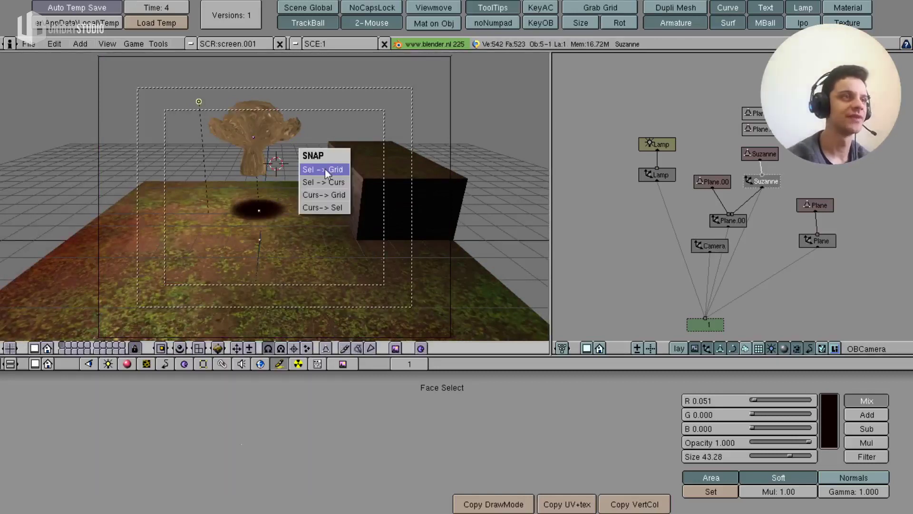
{"action": "left_click", "coordinate": [337, 212]}
{"action": "mouse_move", "coordinate": [335, 210]}
{"action": "middle_mouse_down"}
{"action": "mouse_move", "coordinate": [300, 289]}
{"action": "mouse_move", "coordinate": [310, 187]}
{"action": "middle_mouse_up"}
- Delete all of Suzanne's vertices in edit mode
{"action": "key", "text": "Tab"}
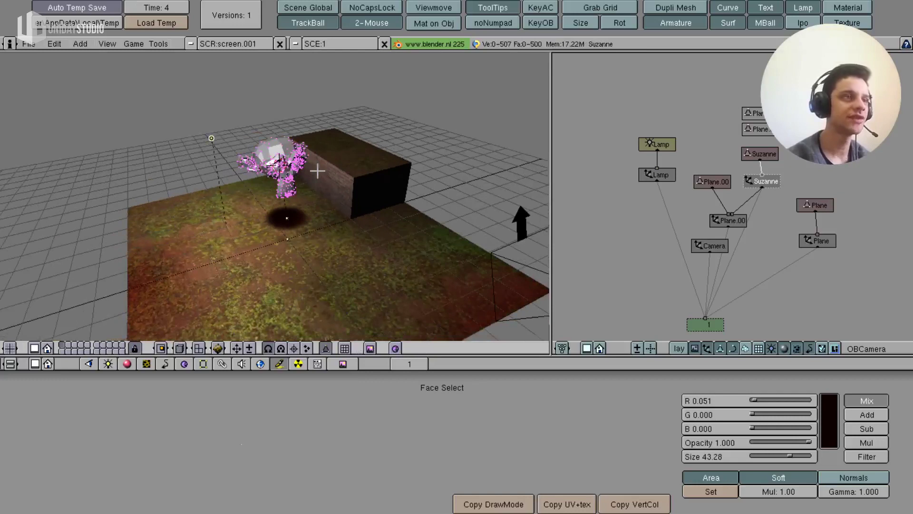
{"action": "scroll", "coordinate": [343, 148], "scroll_direction": "up", "scroll_amount": 2}
{"action": "scroll", "coordinate": [343, 148], "scroll_direction": "up", "scroll_amount": 1}
{"action": "key", "text": "x"}
{"action": "key", "text": "Escape"}
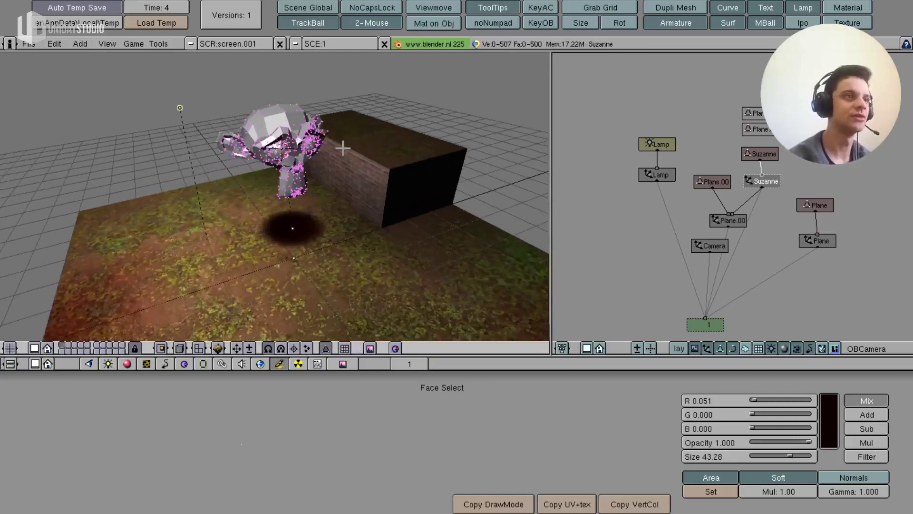
{"action": "key", "text": "x"}
{"action": "key", "text": "Return"}
{"action": "key", "text": "space"}
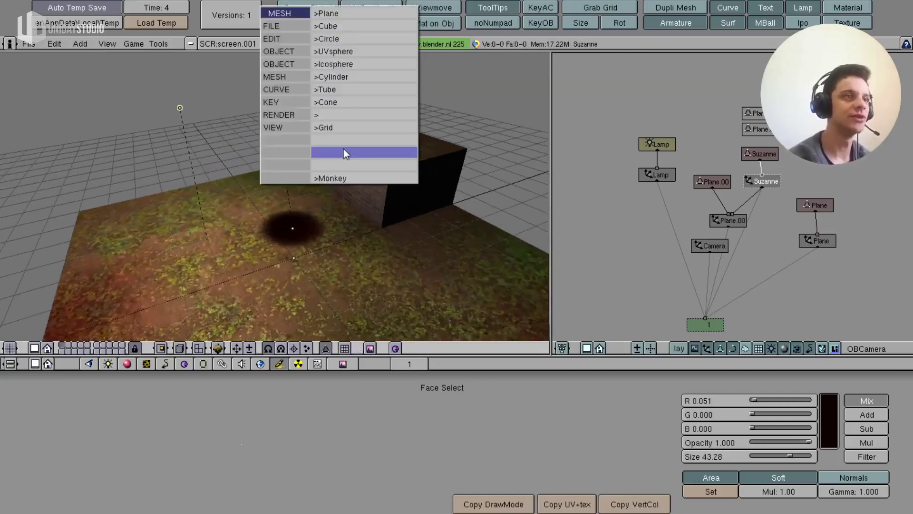
- Add a cube at the 3D cursor and scale it down small
{"action": "left_click", "coordinate": [343, 25]}
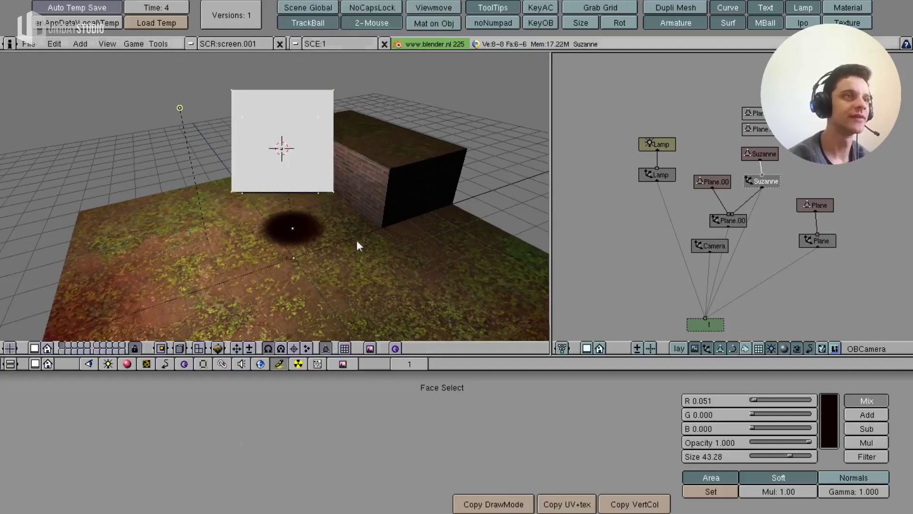
{"action": "key", "text": "Tab"}
{"action": "mouse_move", "coordinate": [305, 229]}
{"action": "middle_mouse_down"}
{"action": "mouse_move", "coordinate": [397, 252]}
{"action": "mouse_move", "coordinate": [342, 237]}
{"action": "mouse_move", "coordinate": [379, 240]}
{"action": "mouse_move", "coordinate": [383, 257]}
{"action": "mouse_move", "coordinate": [296, 196]}
{"action": "mouse_move", "coordinate": [356, 237]}
{"action": "middle_mouse_up"}
{"action": "key", "text": "Tab"}
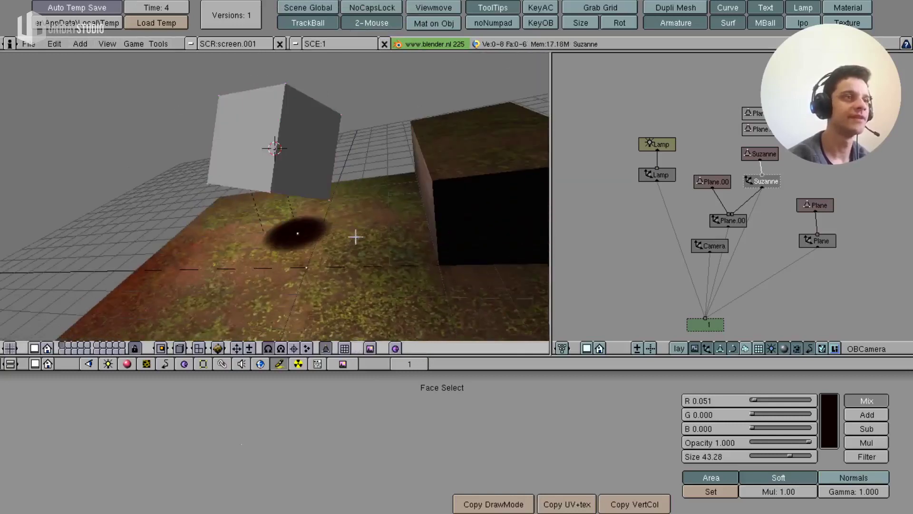
{"action": "key", "text": "s"}
{"action": "left_click", "coordinate": [356, 200]}
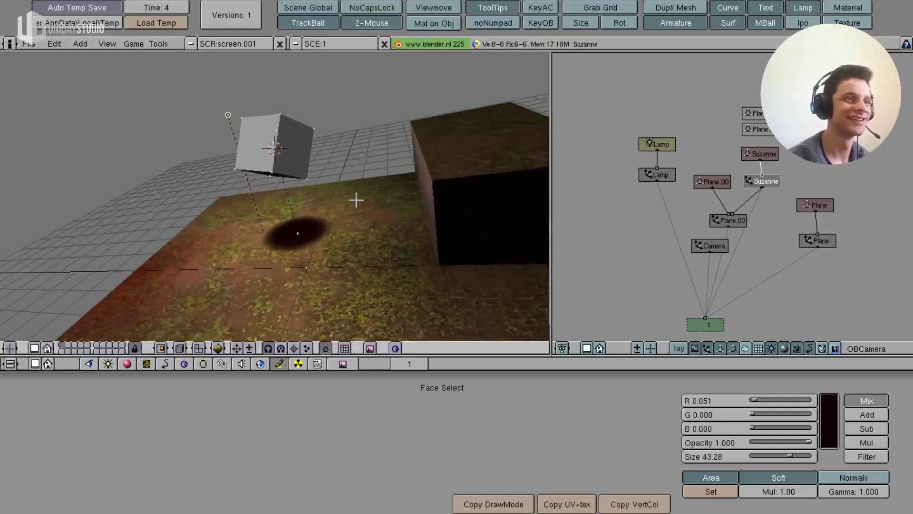
- Switch the viewport to solid shading and make the right panel an Image Editor
{"action": "key", "text": "alt+z"}
{"action": "key", "text": "alt+z"}
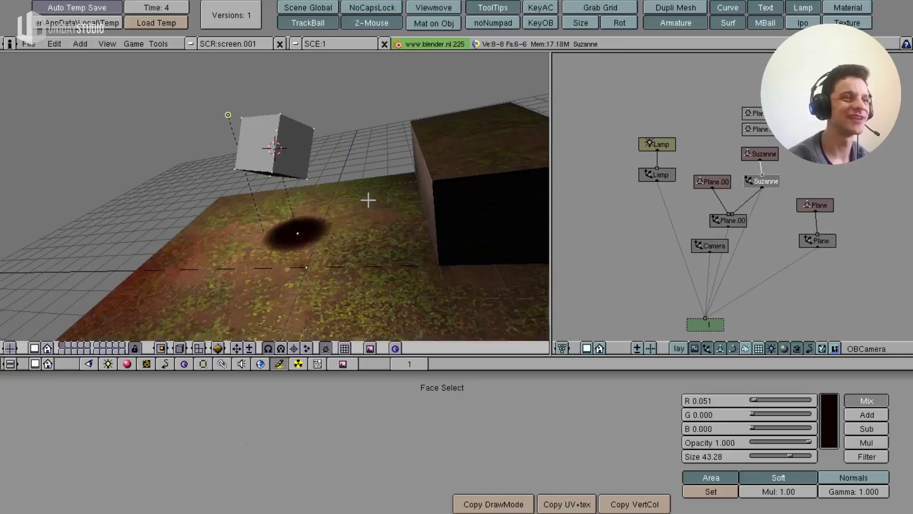
{"action": "middle_click_drag", "start_coordinate": [368, 200], "coordinate": [328, 257]}
{"action": "left_click", "coordinate": [563, 349]}
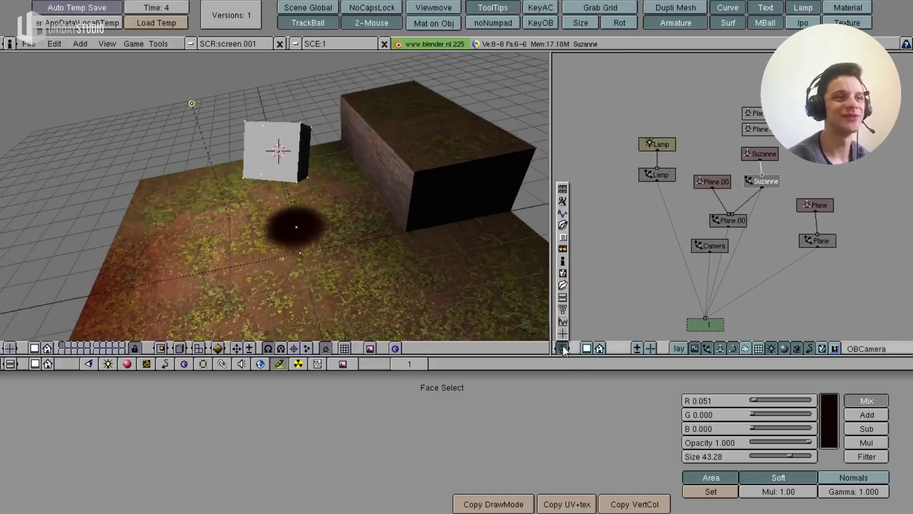
{"action": "left_click", "coordinate": [564, 274]}
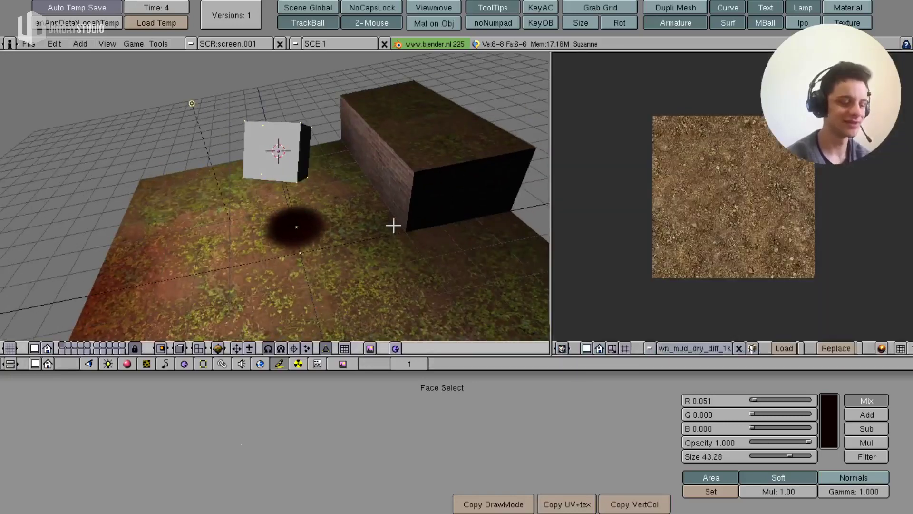
- Assign the brown_mud_dry_diff_1k image to the cube's faces in face-texture mode
{"action": "key", "text": "Tab"}
{"action": "key", "text": "f"}
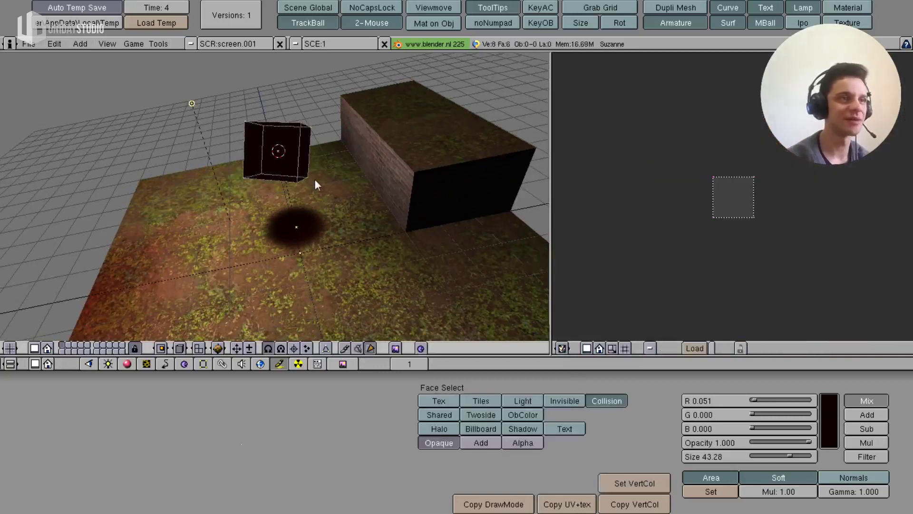
{"action": "left_click", "coordinate": [648, 348]}
{"action": "middle_click_drag", "start_coordinate": [312, 222], "coordinate": [328, 228]}
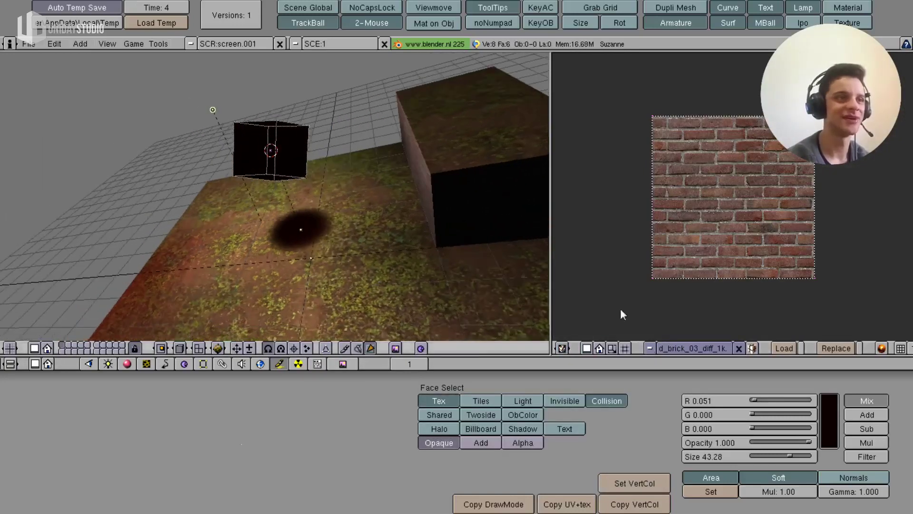
{"action": "left_click", "coordinate": [650, 348]}
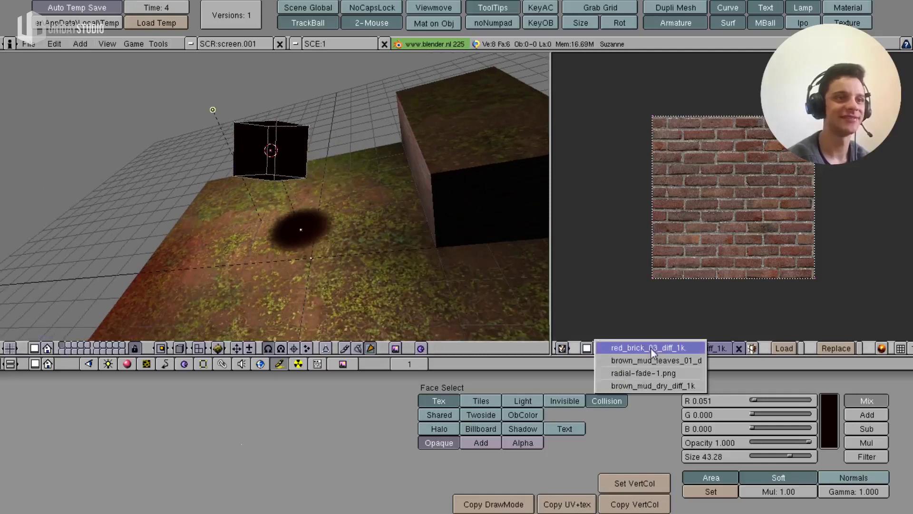
{"action": "left_click", "coordinate": [654, 385]}
{"action": "middle_click_drag", "start_coordinate": [287, 164], "coordinate": [248, 211]}
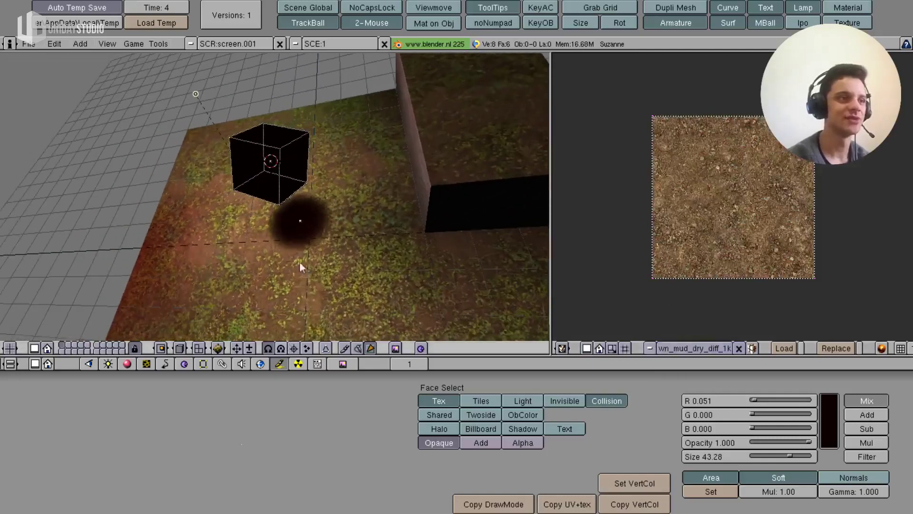
- Vertex-paint the cube white with R, G and B at 1.0
{"action": "key", "text": "v"}
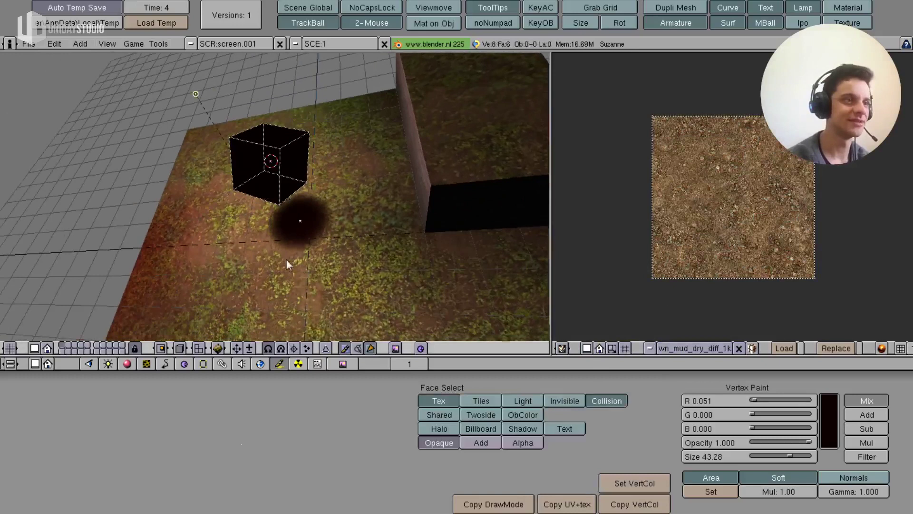
{"action": "middle_click_drag", "start_coordinate": [286, 261], "coordinate": [299, 220]}
{"action": "left_click_drag", "start_coordinate": [761, 401], "coordinate": [812, 401]}
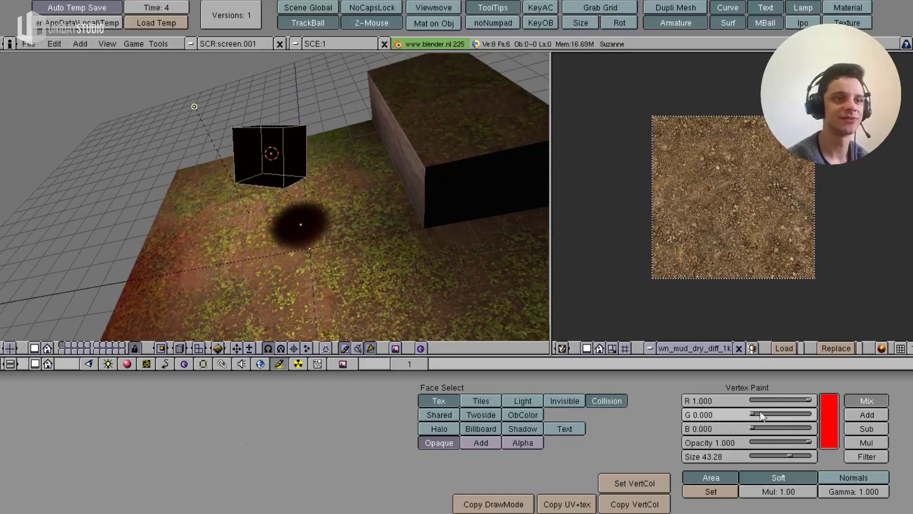
{"action": "left_click_drag", "start_coordinate": [770, 416], "coordinate": [796, 415]}
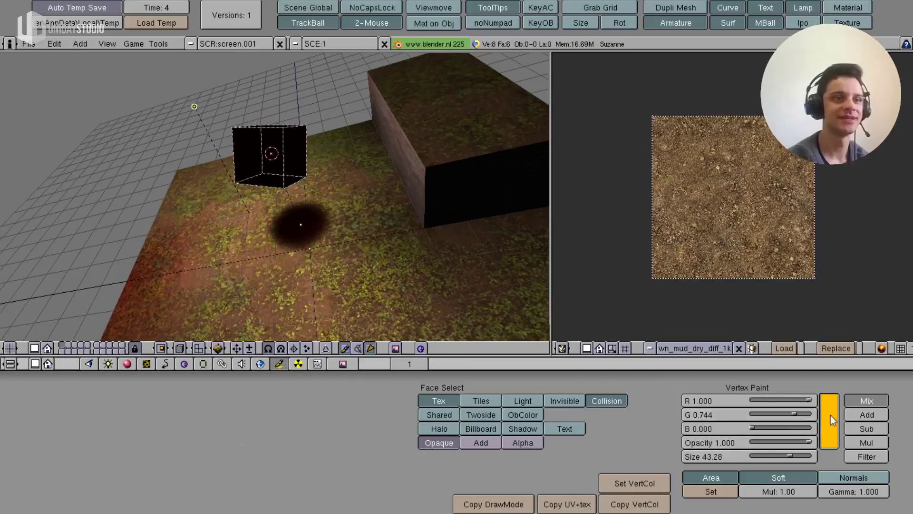
{"action": "left_click_drag", "start_coordinate": [794, 415], "coordinate": [826, 415]}
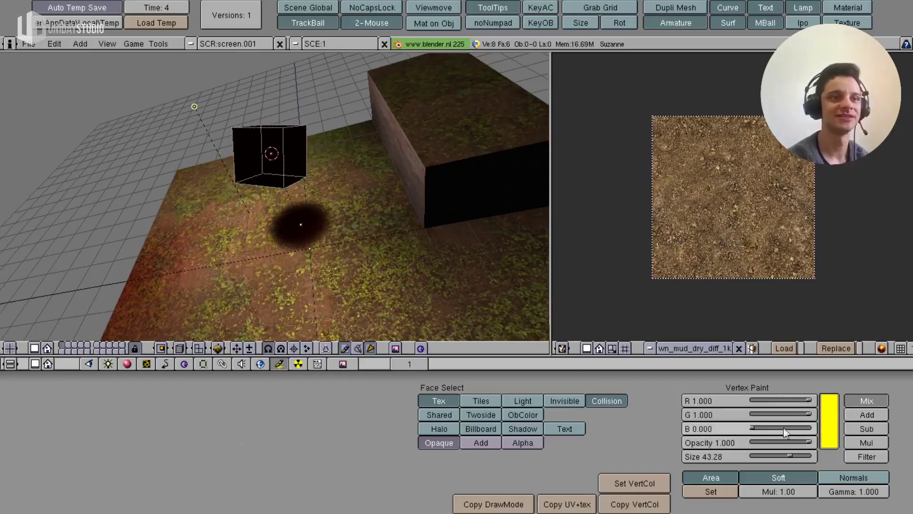
{"action": "left_click_drag", "start_coordinate": [753, 429], "coordinate": [815, 428]}
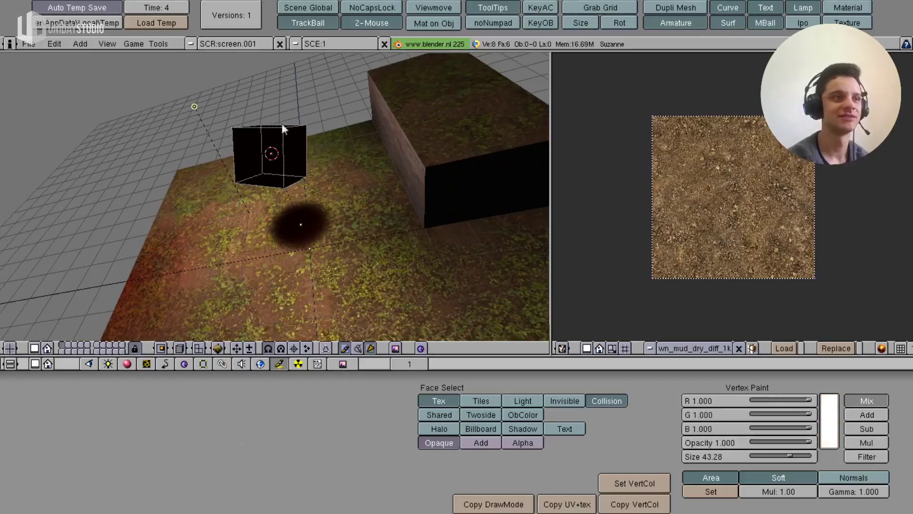
{"action": "left_click_drag", "start_coordinate": [280, 142], "coordinate": [275, 133]}
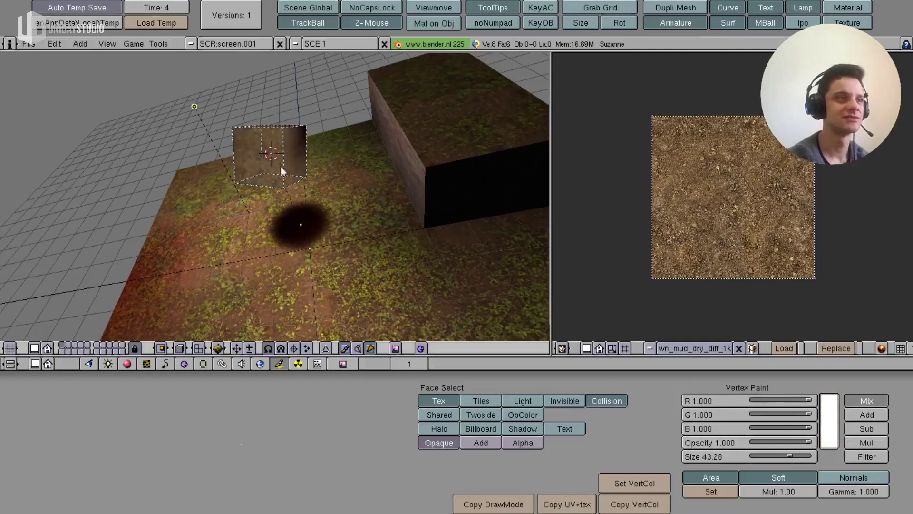
{"action": "left_click_drag", "start_coordinate": [214, 166], "coordinate": [251, 153]}
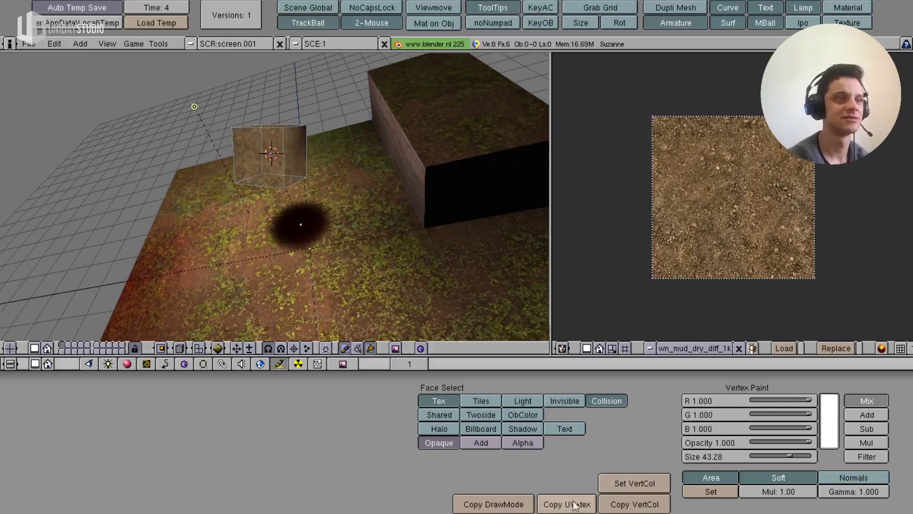
{"action": "left_click", "coordinate": [643, 506]}
- Apply the painted vertex colours to the cube's faces and exit Vertex Paint
{"action": "left_click", "coordinate": [634, 483]}
{"action": "middle_click_drag", "start_coordinate": [249, 230], "coordinate": [332, 172]}
{"action": "key", "text": "v"}
{"action": "key", "text": "v"}
{"action": "key", "text": "v"}
{"action": "key", "text": "f"}
{"action": "mouse_move", "coordinate": [380, 215]}
{"action": "middle_mouse_down"}
{"action": "mouse_move", "coordinate": [264, 276]}
{"action": "mouse_move", "coordinate": [102, 230]}
{"action": "mouse_move", "coordinate": [292, 214]}
{"action": "mouse_move", "coordinate": [434, 242]}
{"action": "mouse_move", "coordinate": [195, 281]}
{"action": "mouse_move", "coordinate": [251, 187]}
{"action": "mouse_move", "coordinate": [265, 227]}
{"action": "middle_mouse_up"}
{"action": "key", "text": "f"}
- Rotate the cube square in the top, side and front orthographic views
{"action": "key", "text": "KP_7"}
{"action": "key", "text": "KP_5"}
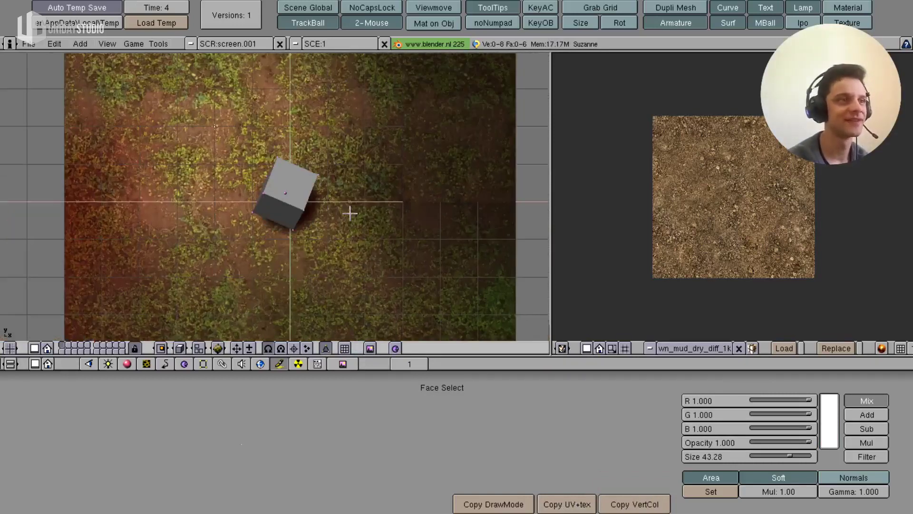
{"action": "key", "text": "r"}
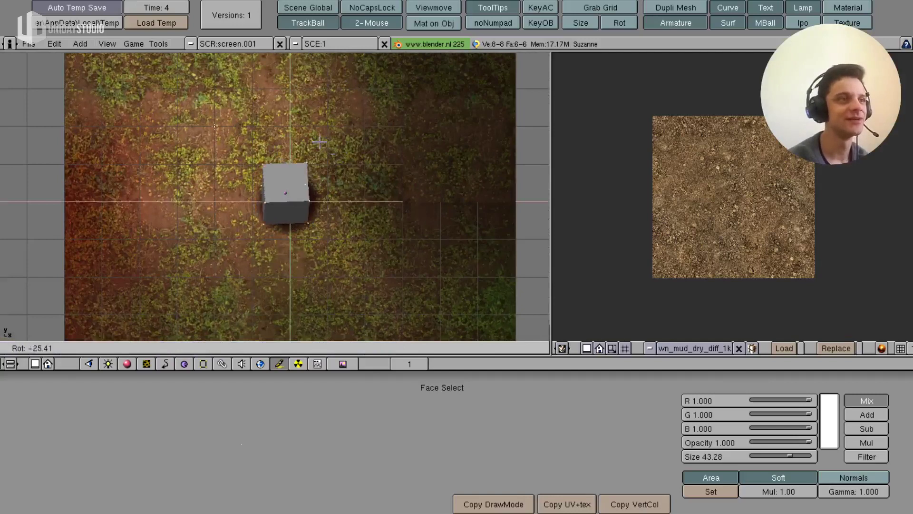
{"action": "left_click", "coordinate": [321, 142]}
{"action": "key", "text": "r"}
{"action": "key", "text": "Escape"}
{"action": "key", "text": "KP_3"}
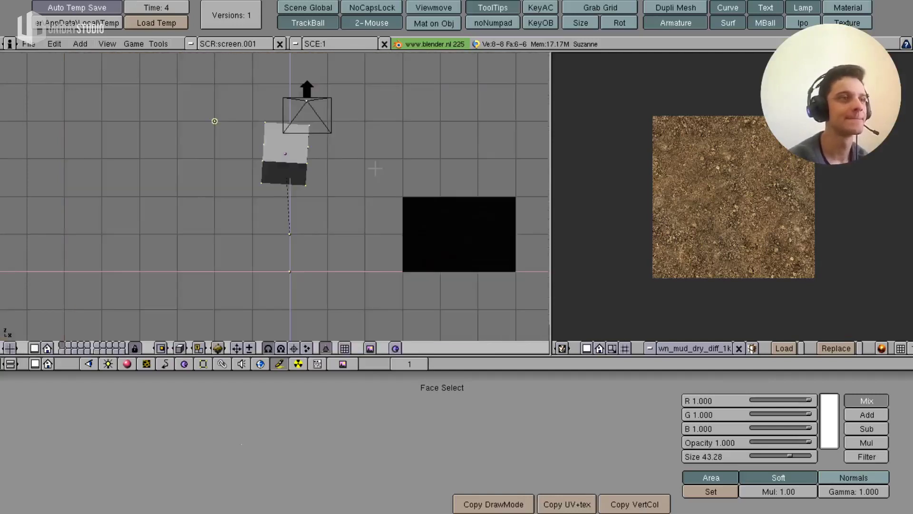
{"action": "key", "text": "r"}
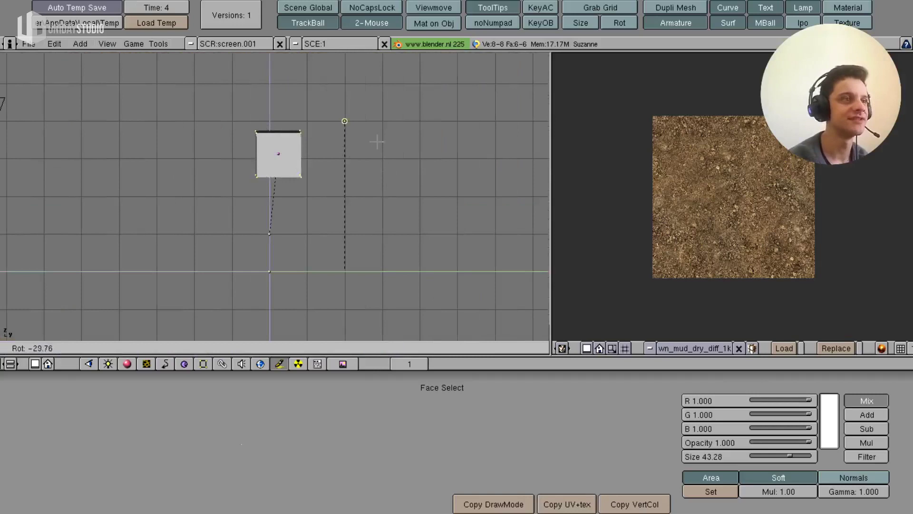
{"action": "left_click", "coordinate": [377, 142]}
{"action": "key", "text": "KP_1"}
{"action": "key", "text": "r"}
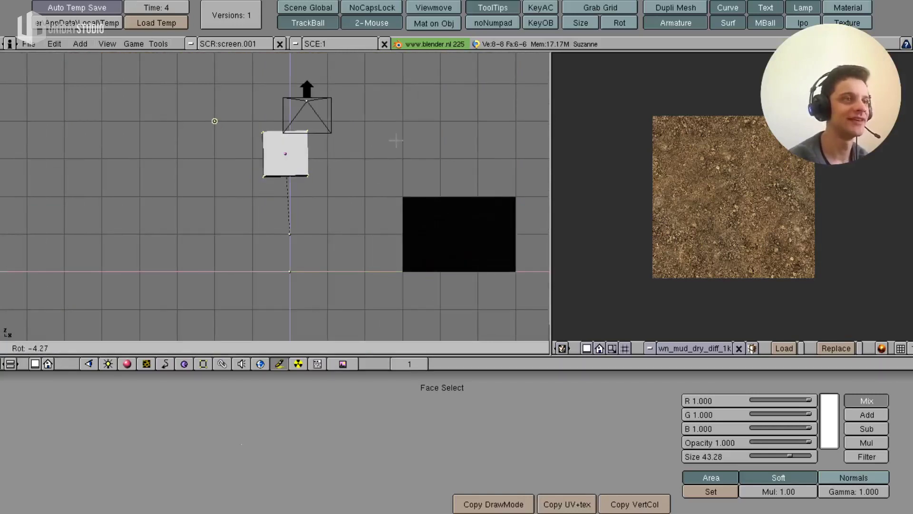
{"action": "left_click", "coordinate": [404, 143]}
- Fine-tune the cube's rotation again in the top and side views
{"action": "key", "text": "KP_7"}
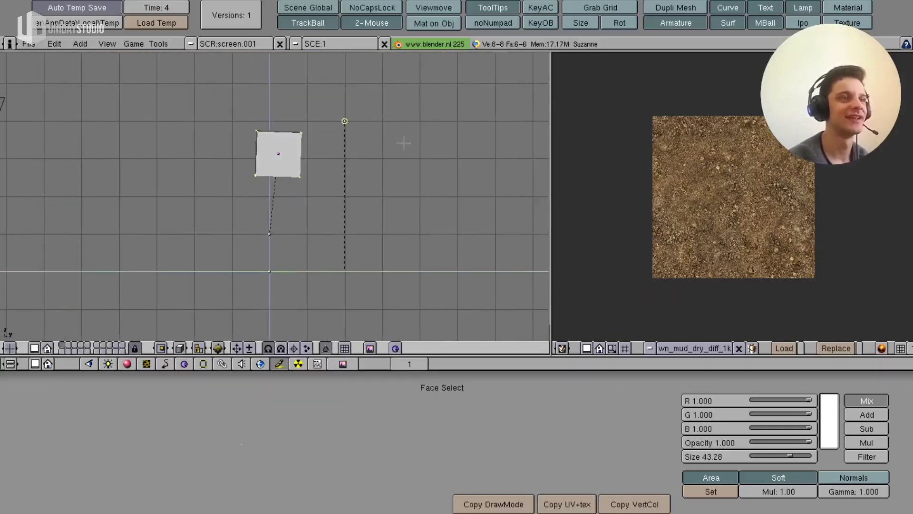
{"action": "key", "text": "alt+z"}
{"action": "scroll", "coordinate": [380, 167], "scroll_direction": "up", "scroll_amount": 3}
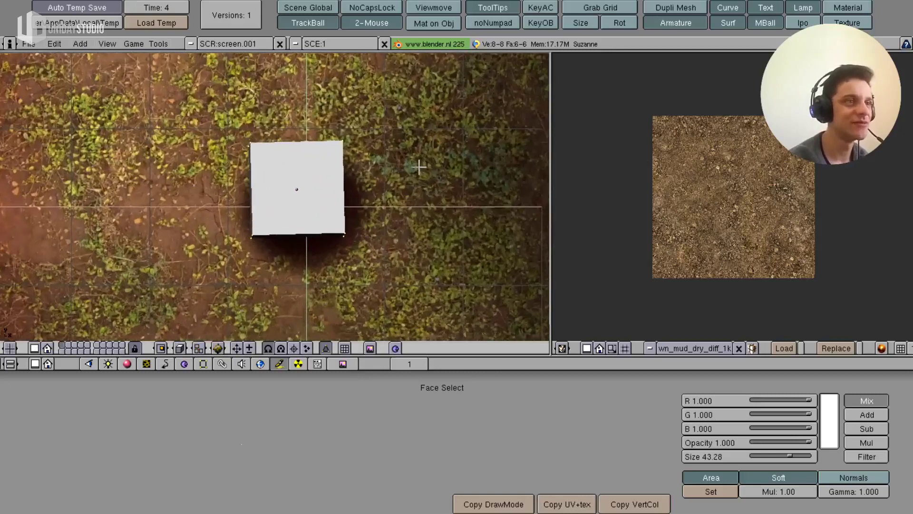
{"action": "key", "text": "r"}
{"action": "left_click", "coordinate": [442, 183]}
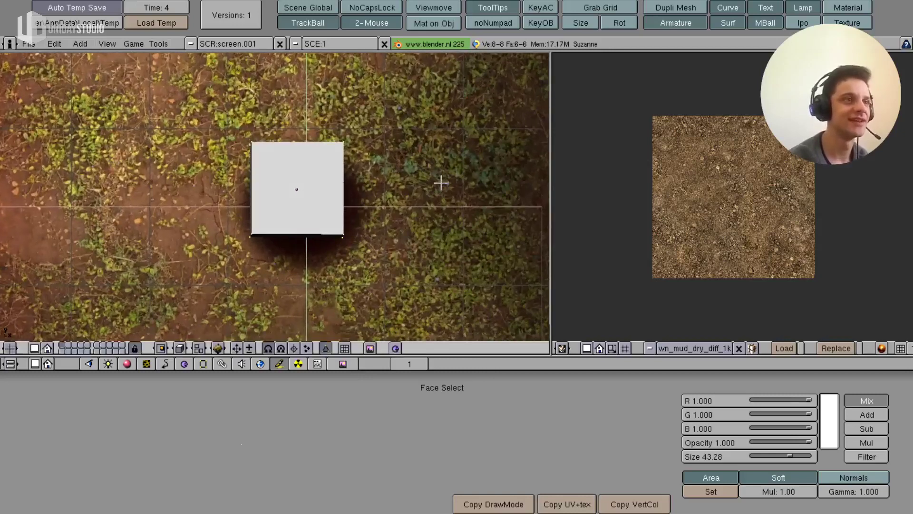
{"action": "key", "text": "alt+z"}
{"action": "key", "text": "KP_3"}
{"action": "key", "text": "r"}
{"action": "left_click", "coordinate": [452, 177]}
{"action": "key", "text": "r"}
{"action": "key", "text": "Escape"}
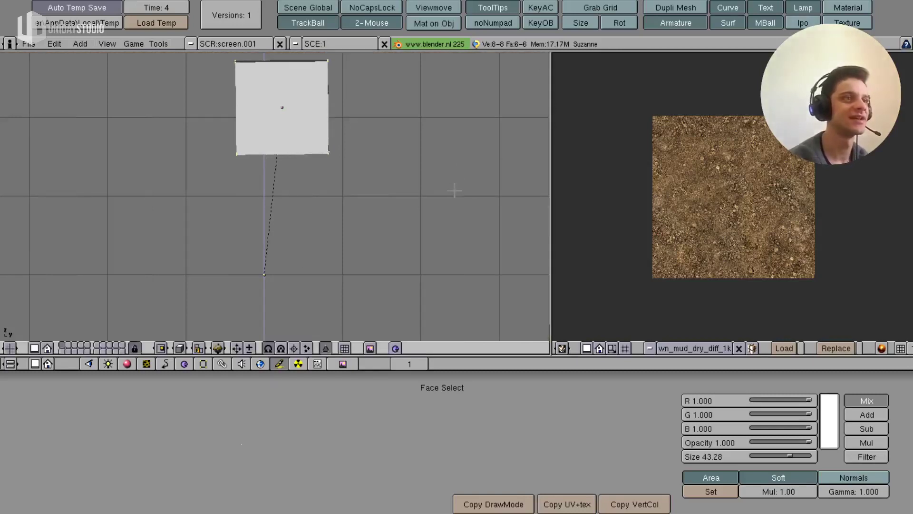
- Cancel the further rotation attempts and return to a textured perspective view
{"action": "key", "text": "r"}
{"action": "key", "text": "y"}
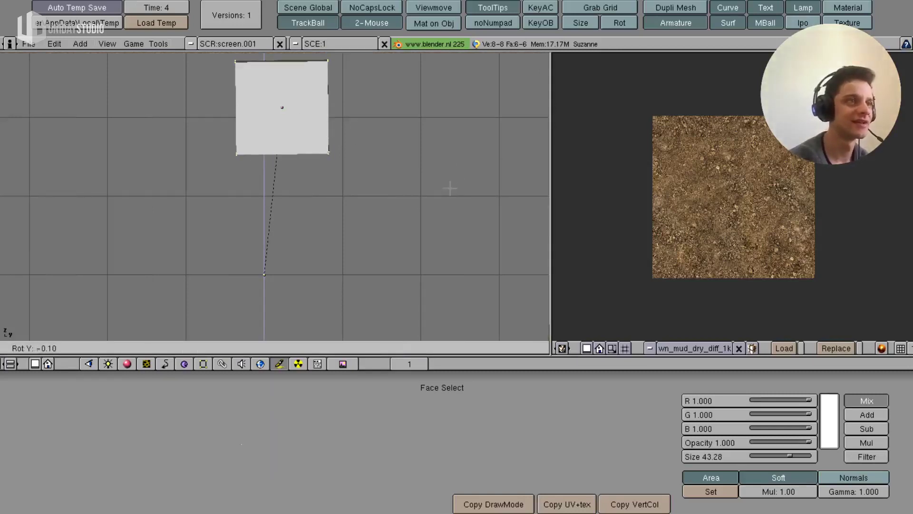
{"action": "key", "text": "Escape"}
{"action": "key", "text": "r"}
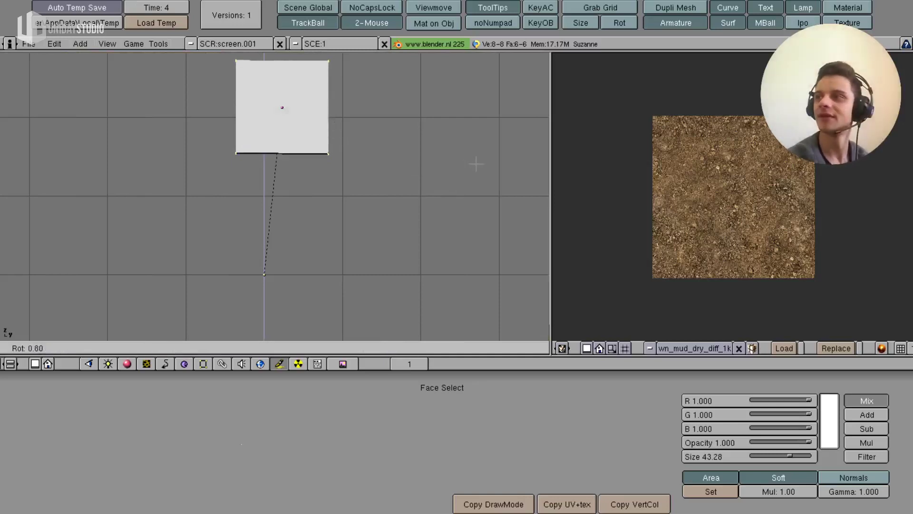
{"action": "key", "text": "Escape"}
{"action": "key", "text": "f"}
{"action": "mouse_move", "coordinate": [476, 164]}
{"action": "middle_mouse_down"}
{"action": "mouse_move", "coordinate": [341, 224]}
{"action": "mouse_move", "coordinate": [327, 165]}
{"action": "mouse_move", "coordinate": [259, 204]}
{"action": "mouse_move", "coordinate": [261, 244]}
{"action": "mouse_move", "coordinate": [125, 202]}
{"action": "middle_mouse_up"}
{"action": "key", "text": "Tab"}
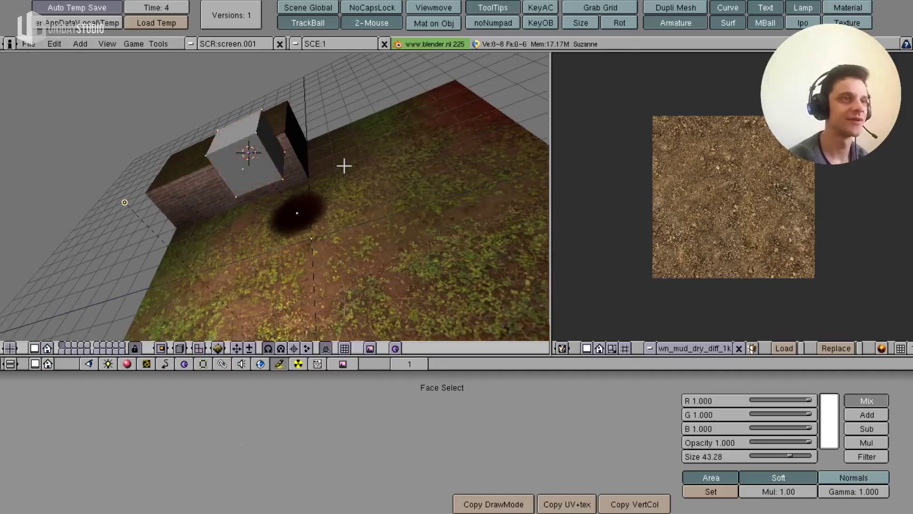
- Flip the cube's normals with W > Flip Normals
{"action": "key", "text": "w"}
{"action": "left_click", "coordinate": [343, 255]}
{"action": "key", "text": "Tab"}
{"action": "mouse_move", "coordinate": [338, 258]}
{"action": "middle_mouse_down"}
{"action": "mouse_move", "coordinate": [309, 255]}
{"action": "mouse_move", "coordinate": [435, 196]}
{"action": "mouse_move", "coordinate": [270, 264]}
{"action": "mouse_move", "coordinate": [149, 241]}
{"action": "mouse_move", "coordinate": [230, 199]}
{"action": "mouse_move", "coordinate": [323, 182]}
{"action": "middle_mouse_up"}
- Select all of the cube's faces and enable Light on them
{"action": "key", "text": "Tab"}
{"action": "key", "text": "a"}
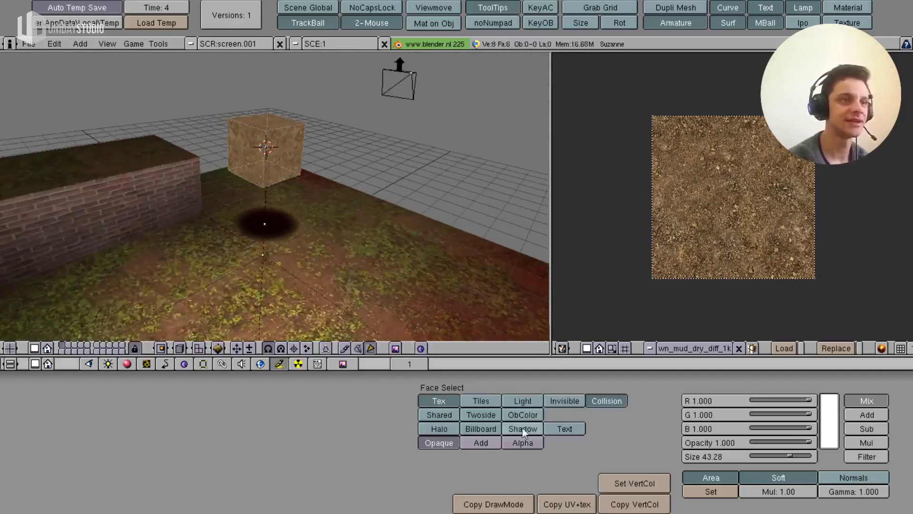
{"action": "left_click", "coordinate": [522, 400]}
{"action": "key", "text": "Tab"}
{"action": "mouse_move", "coordinate": [423, 233]}
{"action": "middle_mouse_down"}
{"action": "mouse_move", "coordinate": [342, 247]}
{"action": "mouse_move", "coordinate": [439, 242]}
{"action": "middle_mouse_up"}
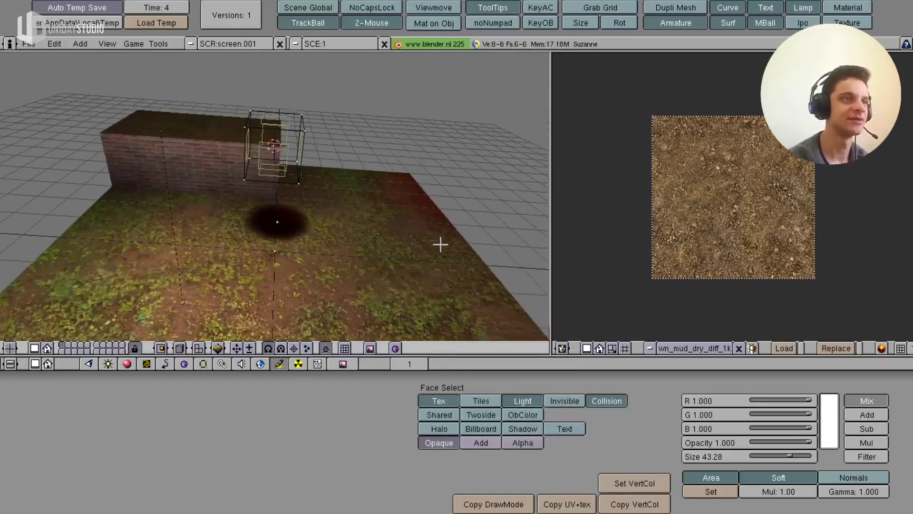
- Save over YoutubeVideoShowcase01.blend with Ctrl+W, then select the shadow plane
{"action": "key", "text": "f"}
{"action": "middle_click_drag", "start_coordinate": [316, 245], "coordinate": [369, 198]}
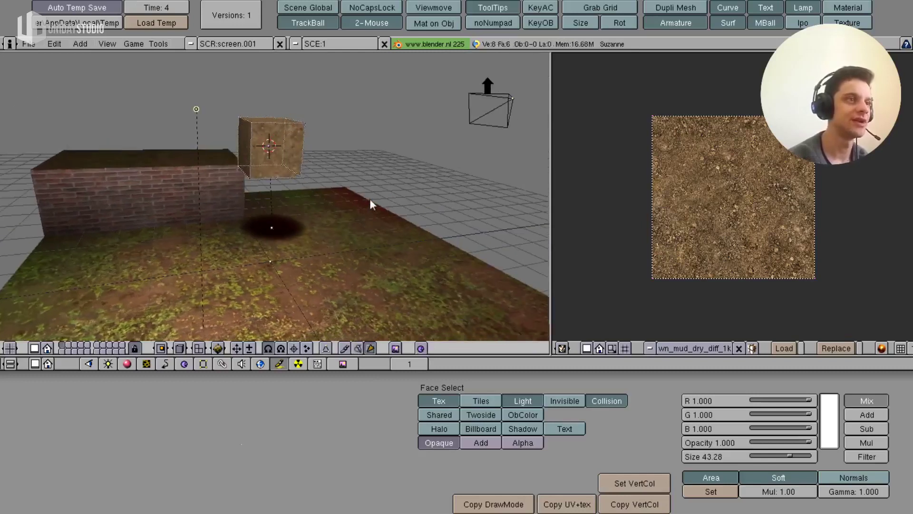
{"action": "mouse_move", "coordinate": [358, 150]}
{"action": "middle_mouse_down"}
{"action": "mouse_move", "coordinate": [357, 190]}
{"action": "mouse_move", "coordinate": [301, 218]}
{"action": "middle_mouse_up"}
{"action": "key", "text": "ctrl+w"}
{"action": "left_click", "coordinate": [357, 189]}
{"action": "right_click", "coordinate": [301, 219]}
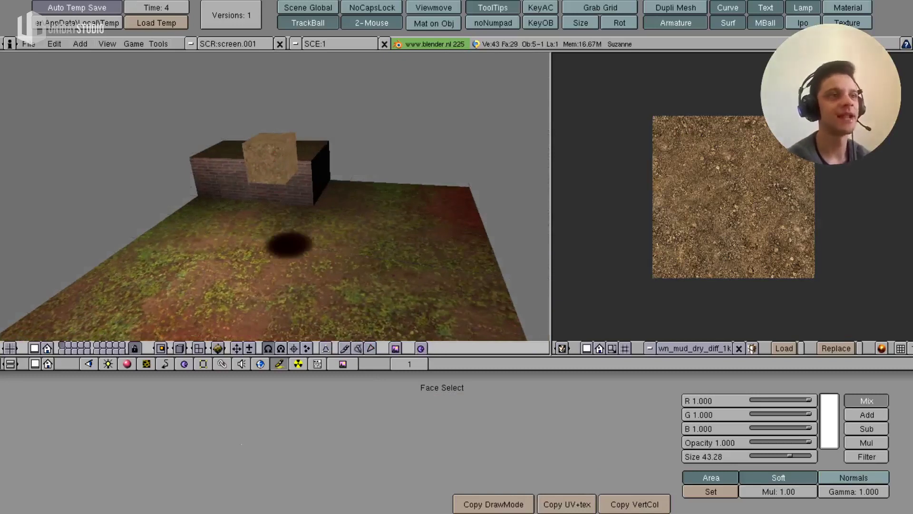
- Make the shadow plane an Actor in Realtime buttons, then show the Cube's UPBGE physics settings
{"action": "left_click", "coordinate": [184, 364]}
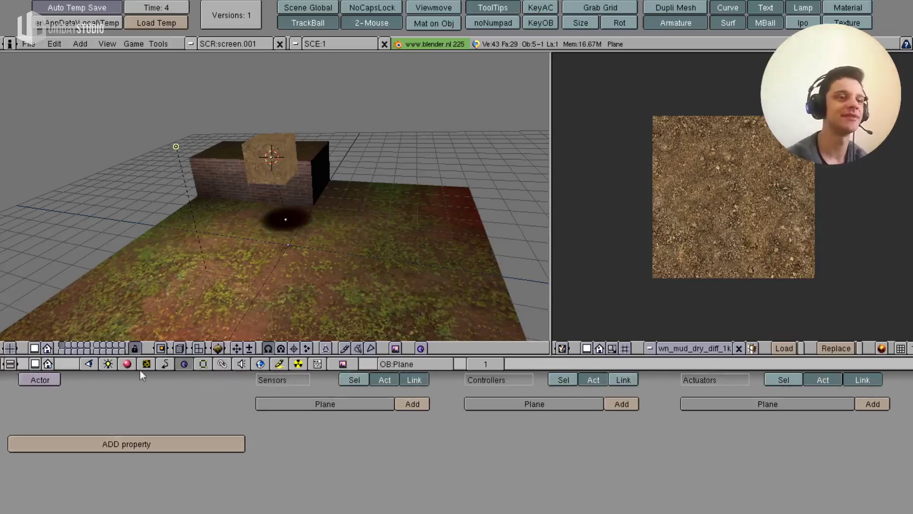
{"action": "mouse_move", "coordinate": [40, 380]}
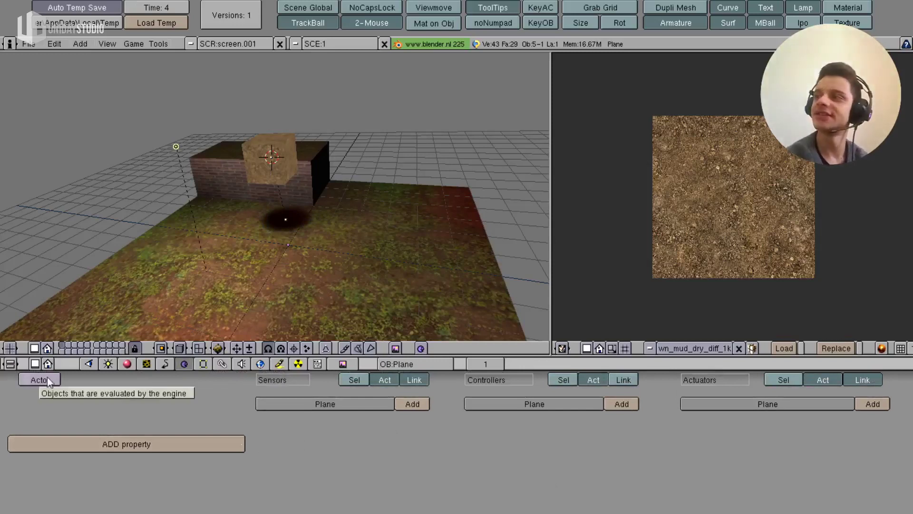
{"action": "left_click", "coordinate": [47, 379]}
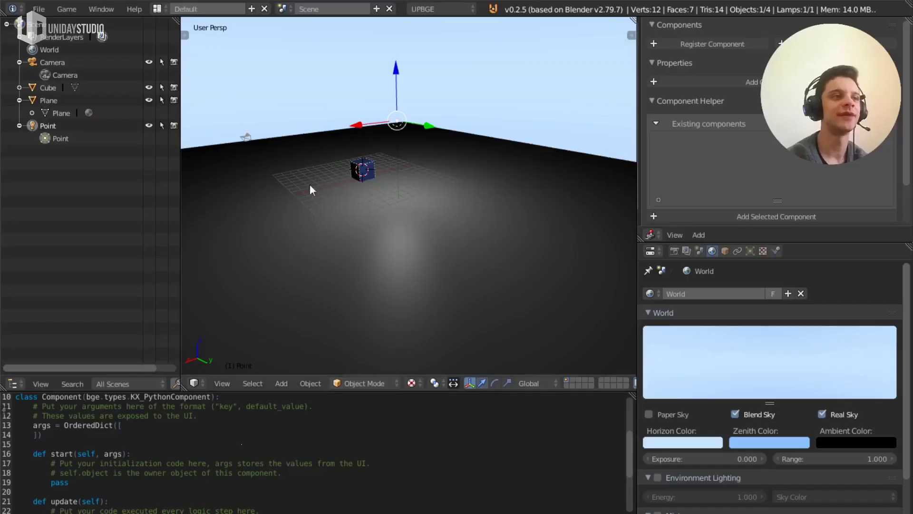
{"action": "right_click", "coordinate": [362, 170]}
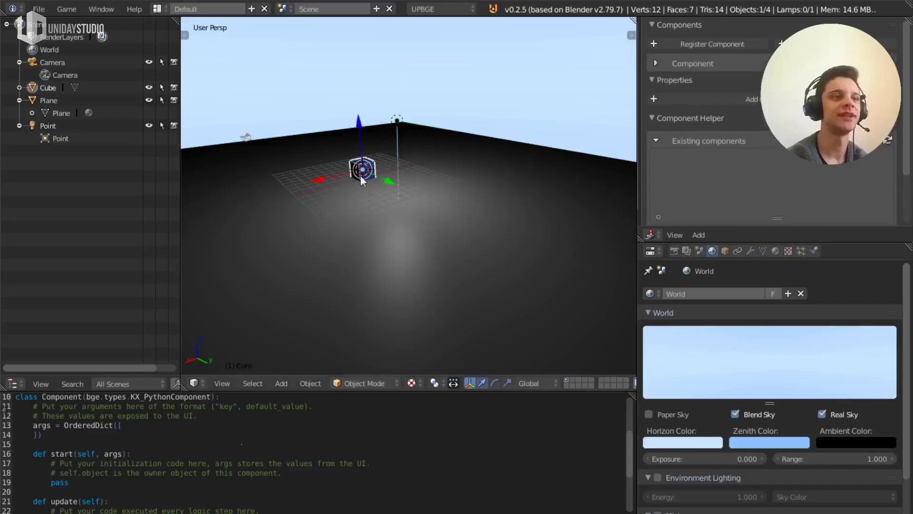
{"action": "left_click", "coordinate": [815, 251]}
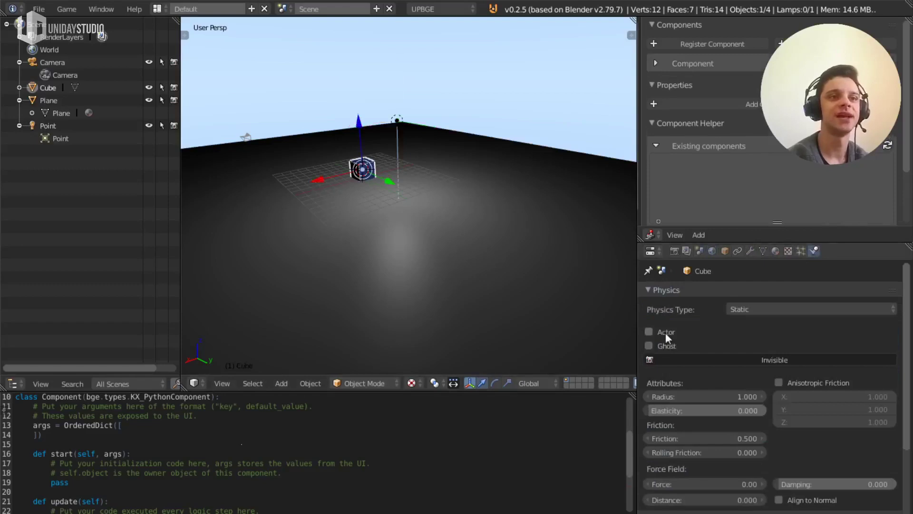
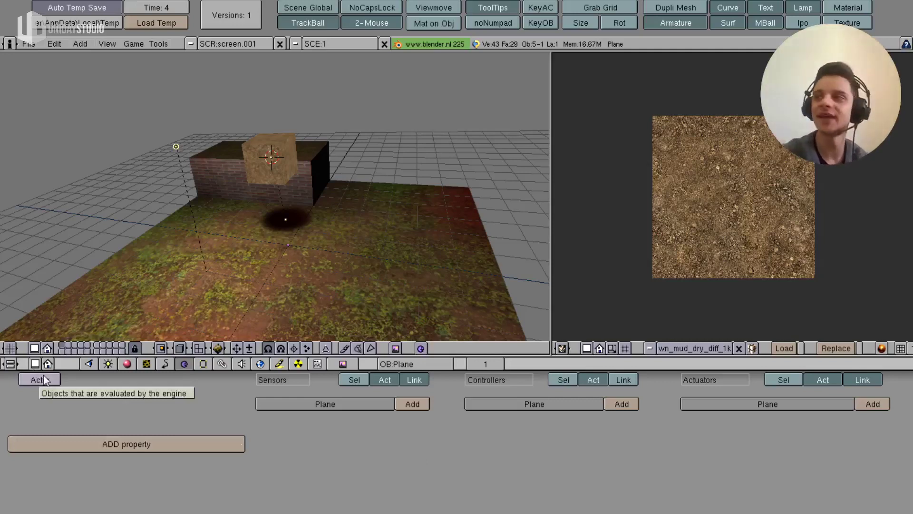
- Make the ground plane a dynamic actor and test it in-game
{"action": "left_click", "coordinate": [43, 379]}
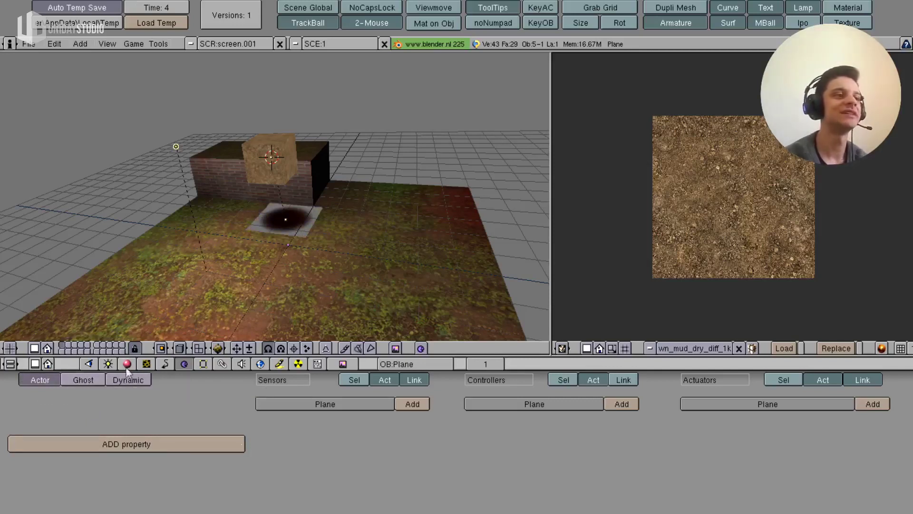
{"action": "left_click", "coordinate": [139, 379]}
{"action": "mouse_move", "coordinate": [417, 136]}
{"action": "middle_mouse_down"}
{"action": "mouse_move", "coordinate": [363, 152]}
{"action": "mouse_move", "coordinate": [411, 145]}
{"action": "middle_mouse_up"}
{"action": "key", "text": "p"}
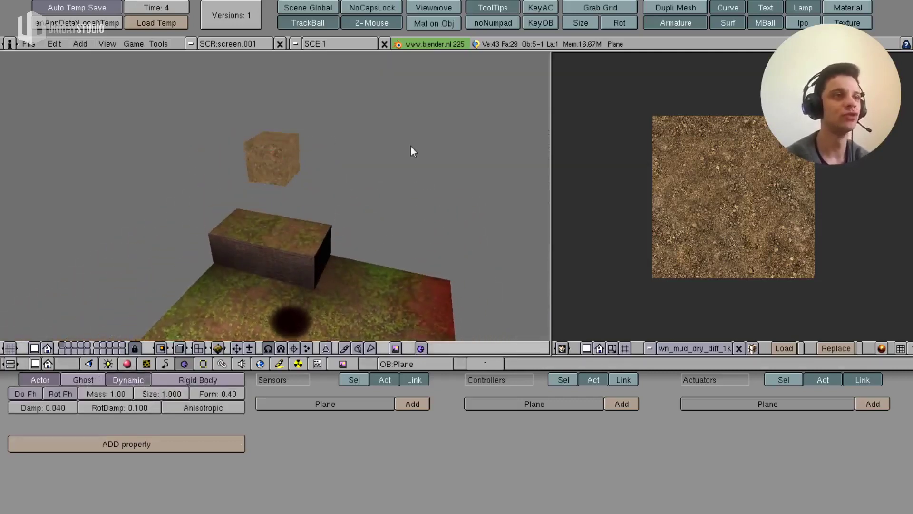
{"action": "key", "text": "Escape"}
- Move the ground plane and remove its Actor and Dynamic settings
{"action": "key", "text": "g"}
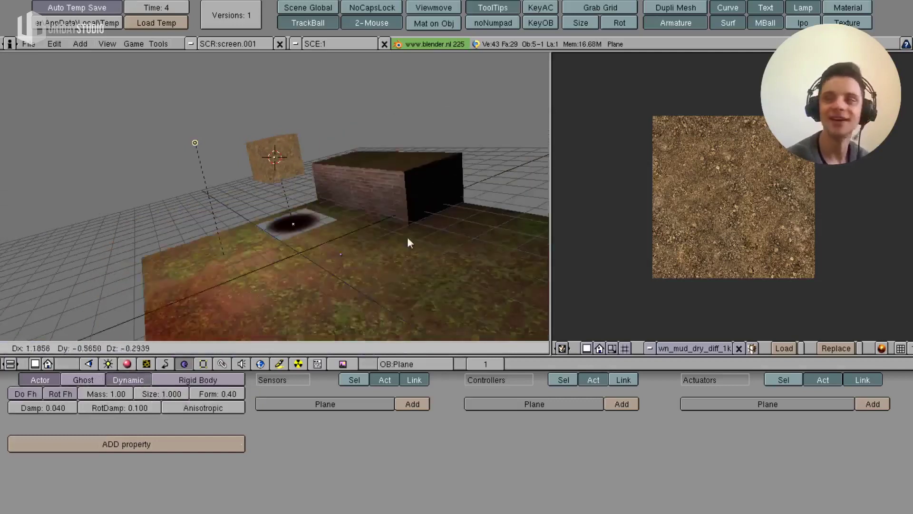
{"action": "left_click", "coordinate": [421, 214]}
{"action": "left_click", "coordinate": [121, 379]}
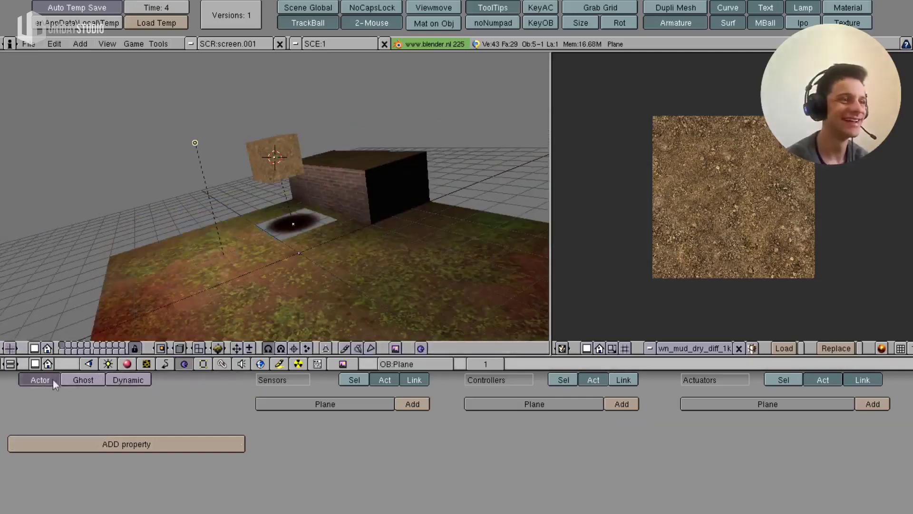
{"action": "left_click", "coordinate": [40, 380]}
- Make the textured cube a dynamic physics actor
{"action": "right_click", "coordinate": [280, 143]}
{"action": "key", "text": "g"}
{"action": "key", "text": "Escape"}
{"action": "left_click", "coordinate": [40, 380]}
{"action": "left_click", "coordinate": [128, 380]}
{"action": "middle_click_drag", "start_coordinate": [418, 190], "coordinate": [441, 166]}
- Save the blend file with Ctrl+W and run the game to watch the cube fall
{"action": "key", "text": "ctrl+w"}
{"action": "left_click", "coordinate": [441, 166]}
{"action": "key", "text": "p"}
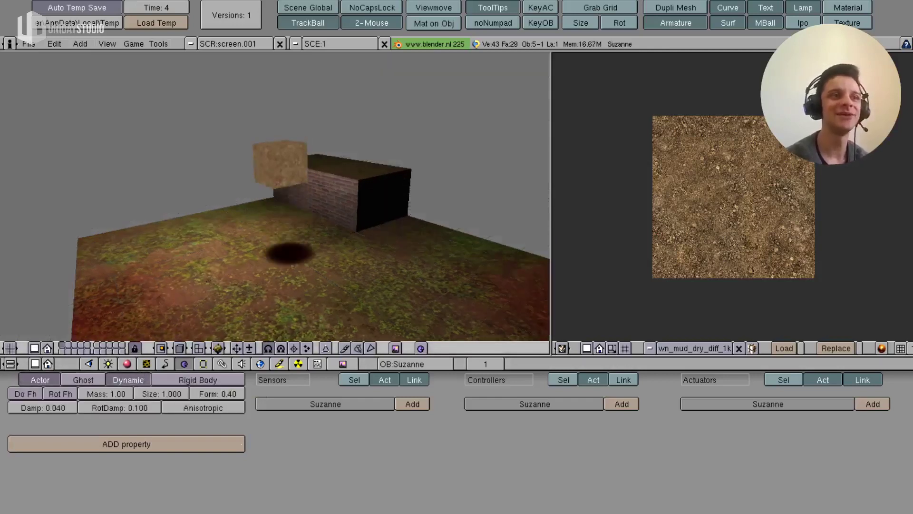
{"action": "key", "text": "Escape"}
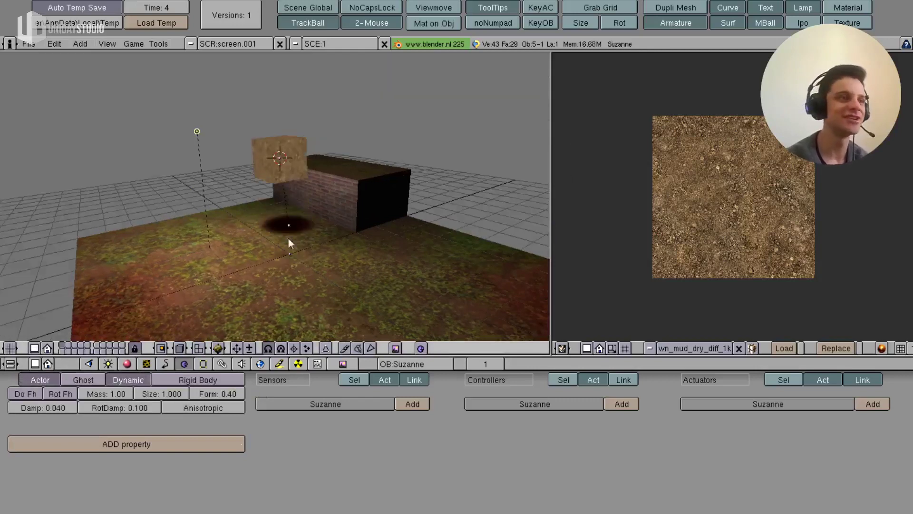
- Move the small plane under the cube, retest the fall, and reselect the cube
{"action": "right_click", "coordinate": [290, 232]}
{"action": "middle_click_drag", "start_coordinate": [289, 232], "coordinate": [310, 204]}
{"action": "key", "text": "g"}
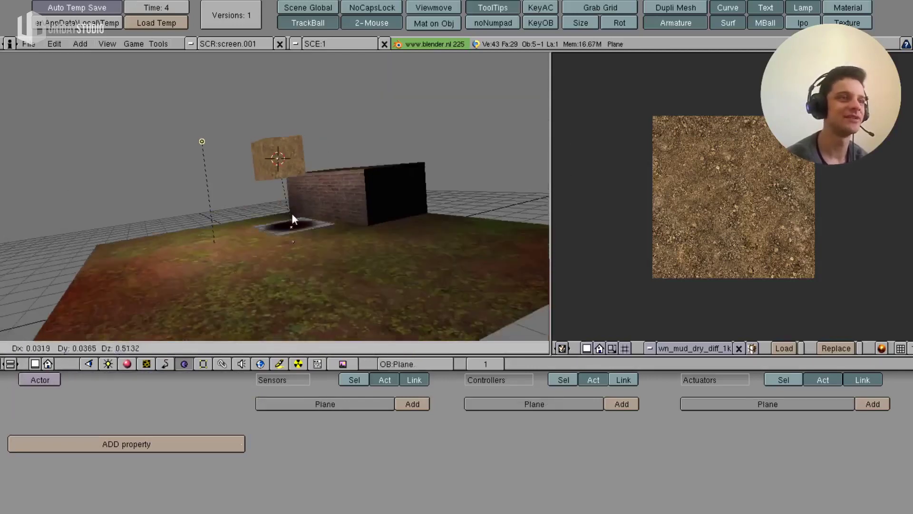
{"action": "left_click", "coordinate": [293, 221]}
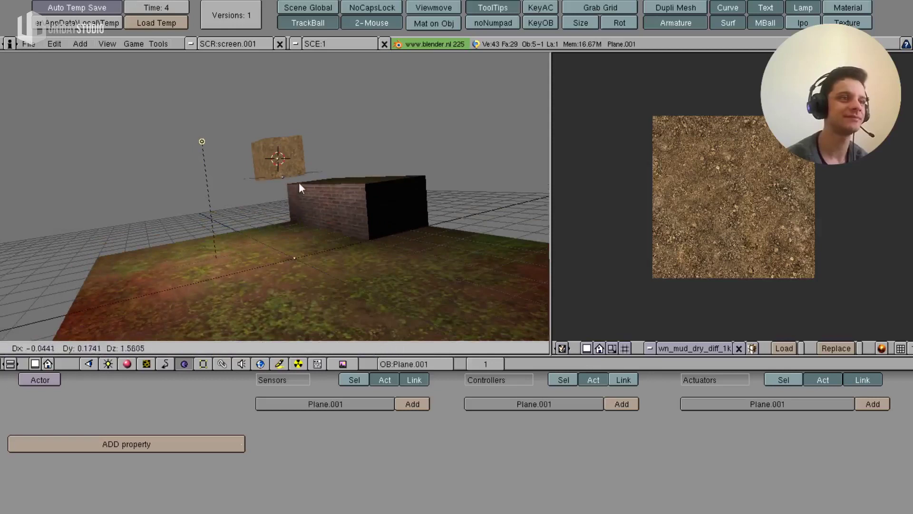
{"action": "left_click", "coordinate": [298, 179]}
{"action": "middle_click_drag", "start_coordinate": [298, 179], "coordinate": [311, 206]}
{"action": "key", "text": "p"}
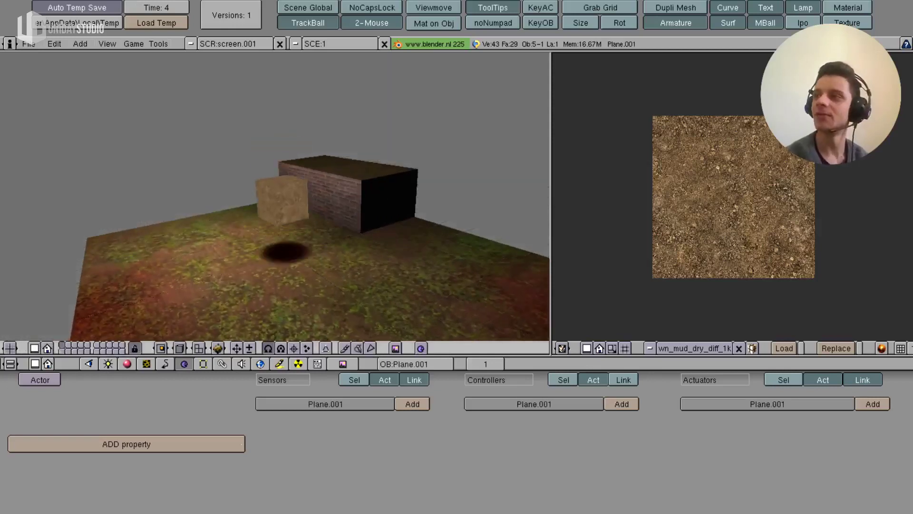
{"action": "key", "text": "Escape"}
{"action": "right_click", "coordinate": [277, 163]}
- Raise the cube's damping to 0.624 and test it in-game
{"action": "mouse_move", "coordinate": [277, 164]}
{"action": "middle_mouse_down"}
{"action": "mouse_move", "coordinate": [250, 265]}
{"action": "mouse_move", "coordinate": [294, 274]}
{"action": "middle_mouse_up"}
{"action": "key", "text": "Tab"}
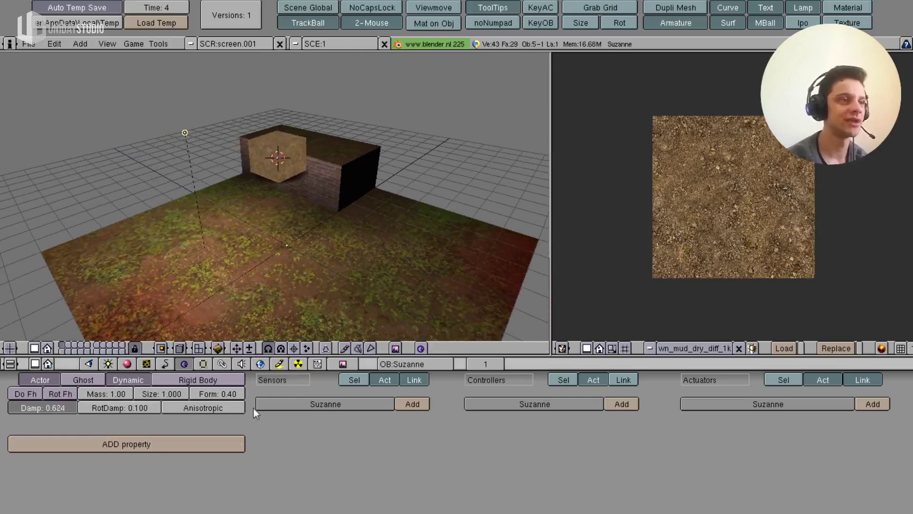
{"action": "left_click_drag", "start_coordinate": [127, 407], "coordinate": [253, 408]}
{"action": "key", "text": "p"}
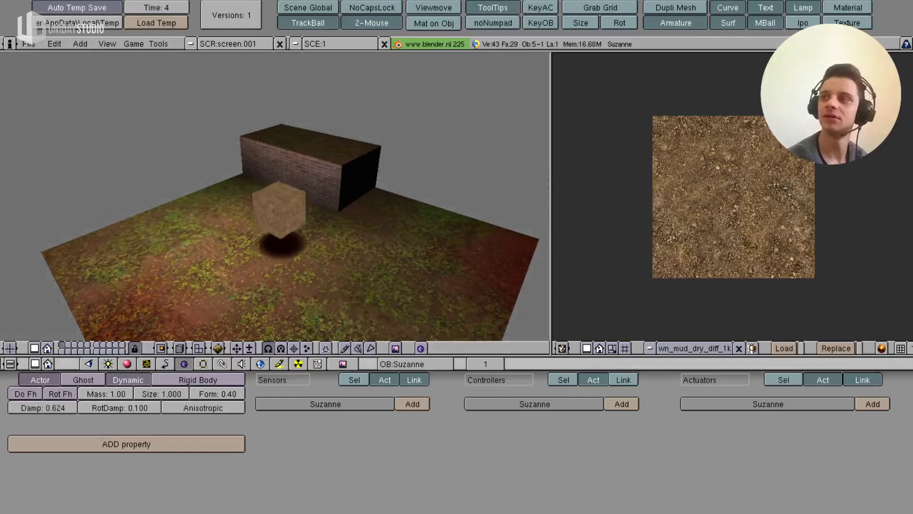
{"action": "key", "text": "Escape"}
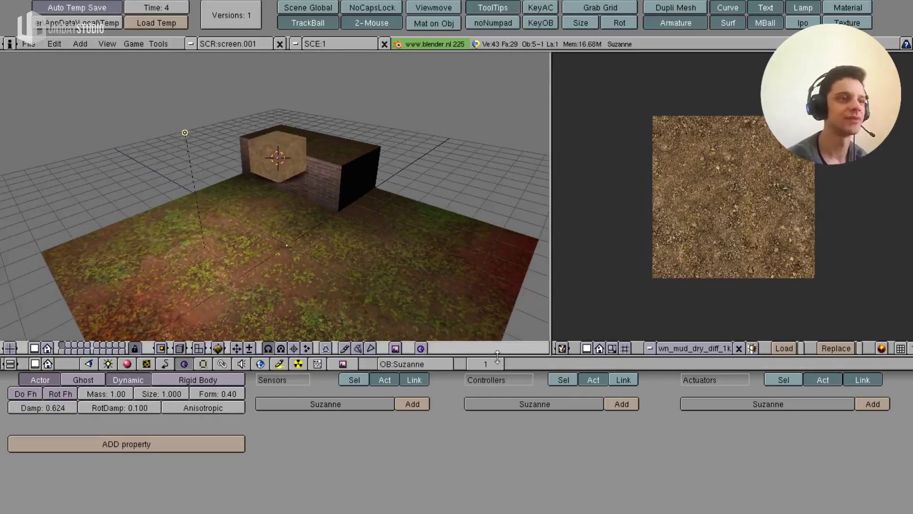
- Make the ground plane a game actor and test the result
{"action": "right_click", "coordinate": [428, 280]}
{"action": "mouse_move", "coordinate": [428, 281]}
{"action": "middle_mouse_down"}
{"action": "mouse_move", "coordinate": [352, 290]}
{"action": "mouse_move", "coordinate": [93, 379]}
{"action": "middle_mouse_up"}
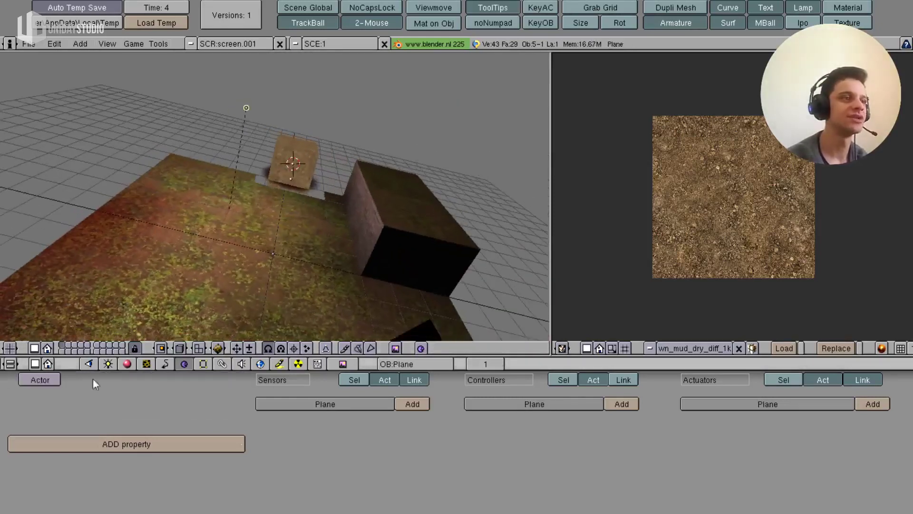
{"action": "left_click", "coordinate": [48, 381]}
{"action": "key", "text": "p"}
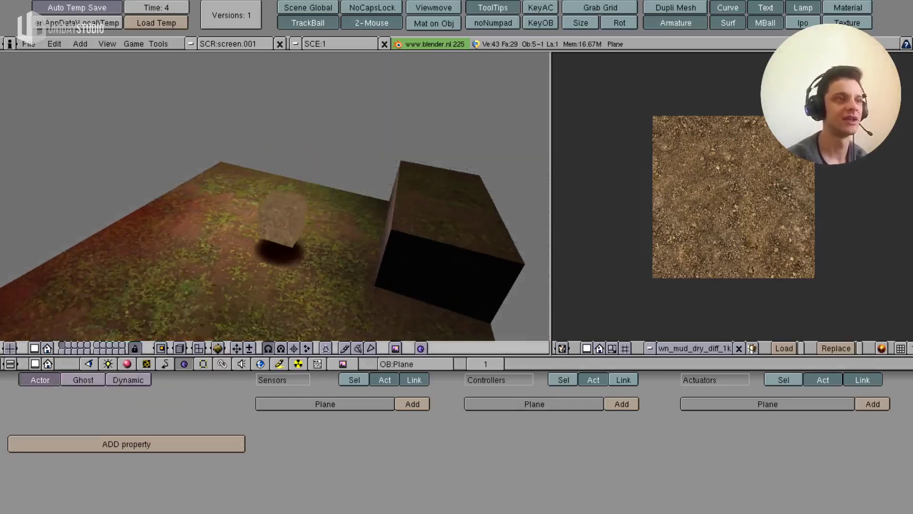
{"action": "key", "text": "Escape"}
- Raise the cube's damping to 1.000 and test full damping in-game
{"action": "right_click", "coordinate": [280, 162]}
{"action": "key", "text": "Tab"}
{"action": "key", "text": "Tab"}
{"action": "right_click", "coordinate": [295, 162]}
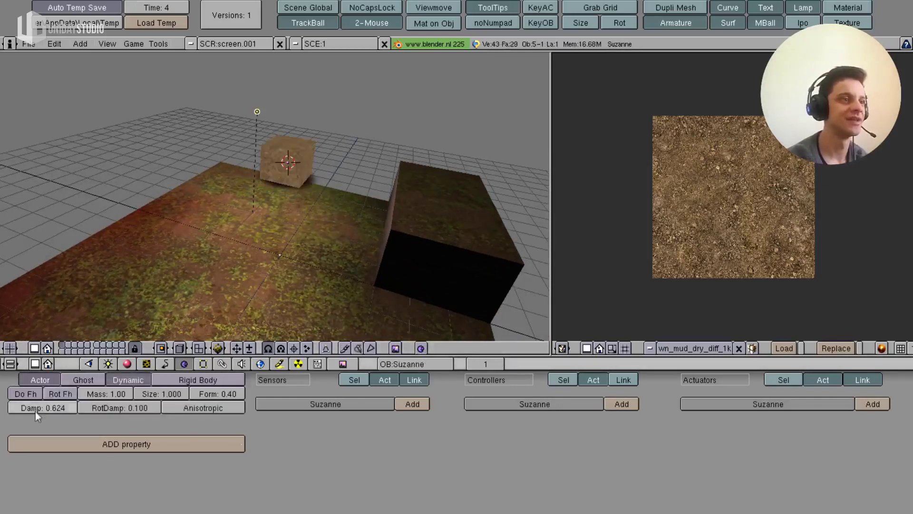
{"action": "left_click_drag", "start_coordinate": [118, 407], "coordinate": [343, 315]}
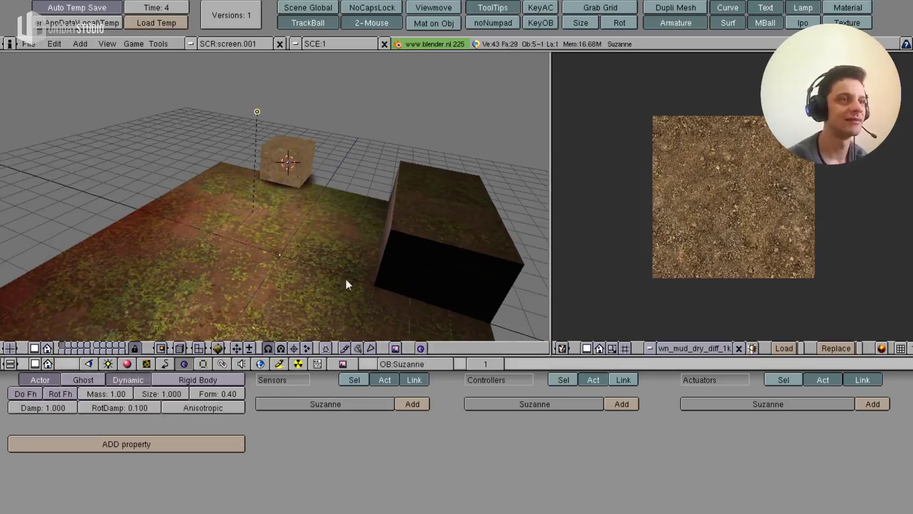
{"action": "mouse_move", "coordinate": [252, 255]}
{"action": "middle_mouse_down"}
{"action": "mouse_move", "coordinate": [329, 255]}
{"action": "mouse_move", "coordinate": [405, 155]}
{"action": "middle_mouse_up"}
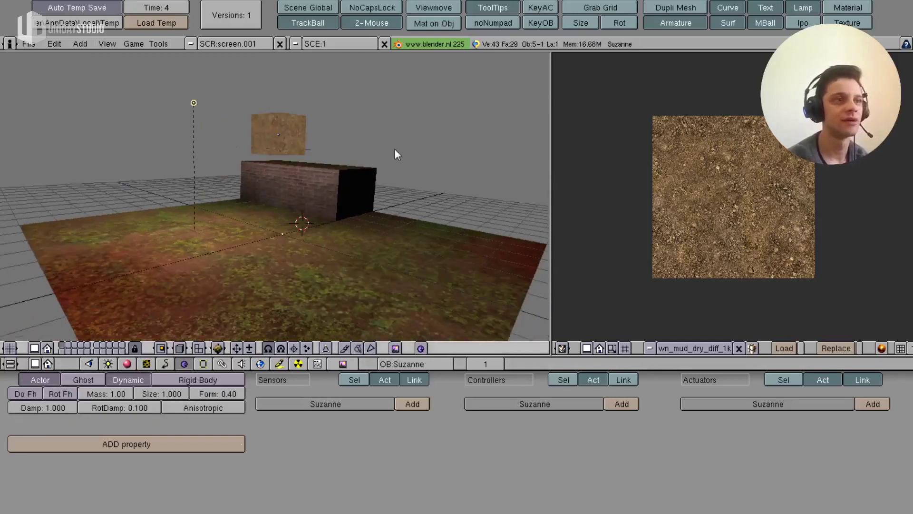
{"action": "key", "text": "p"}
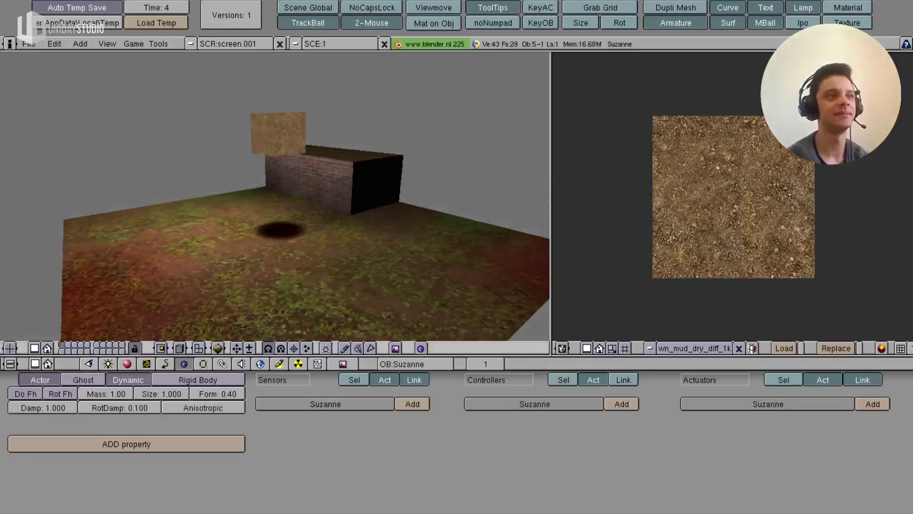
{"action": "key", "text": "Escape"}
- Set the cube's damping to 0.980 and enable Do Fh and anisotropic friction
{"action": "left_click", "coordinate": [19, 407]}
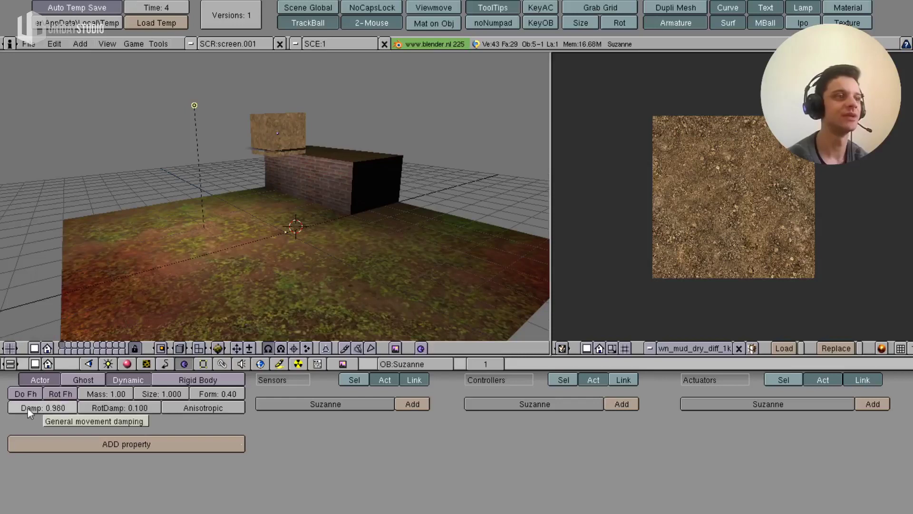
{"action": "left_click", "coordinate": [25, 394]}
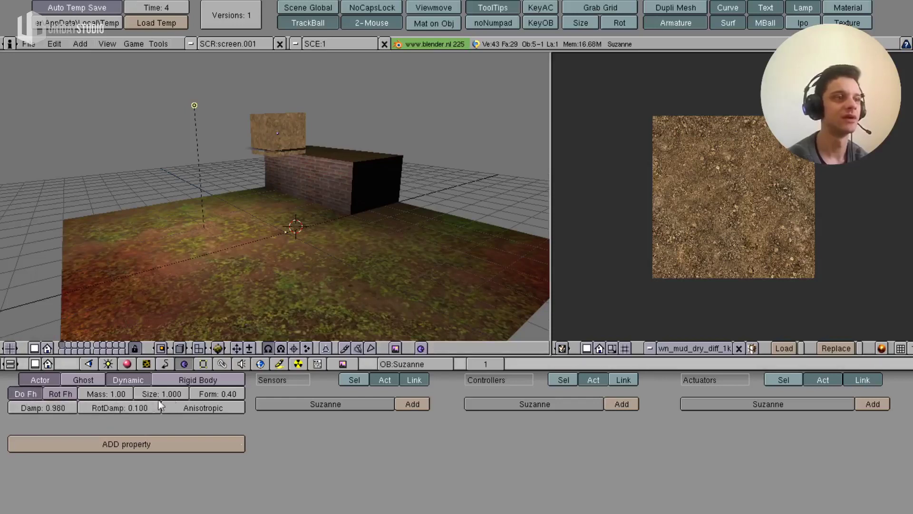
{"action": "left_click", "coordinate": [220, 408]}
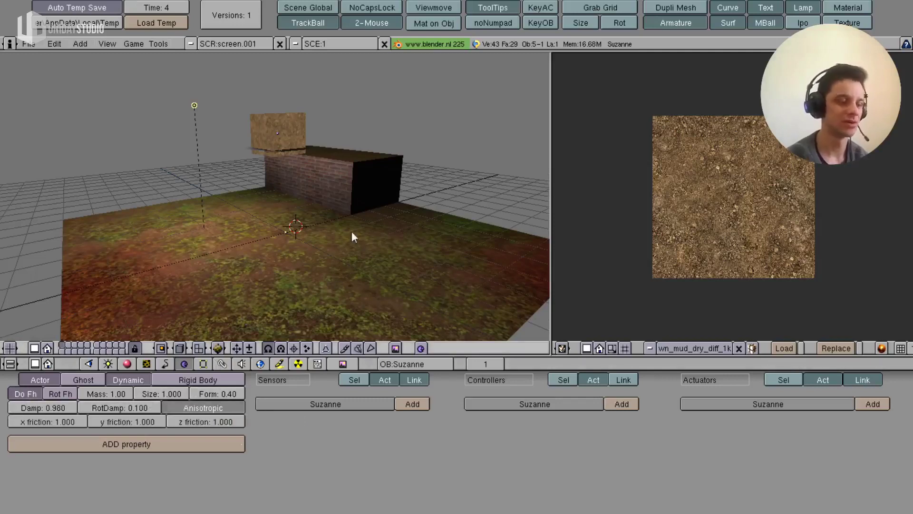
- Raise the cube's form factor to 13.00, then 24.80, testing each in-game
{"action": "key", "text": "p"}
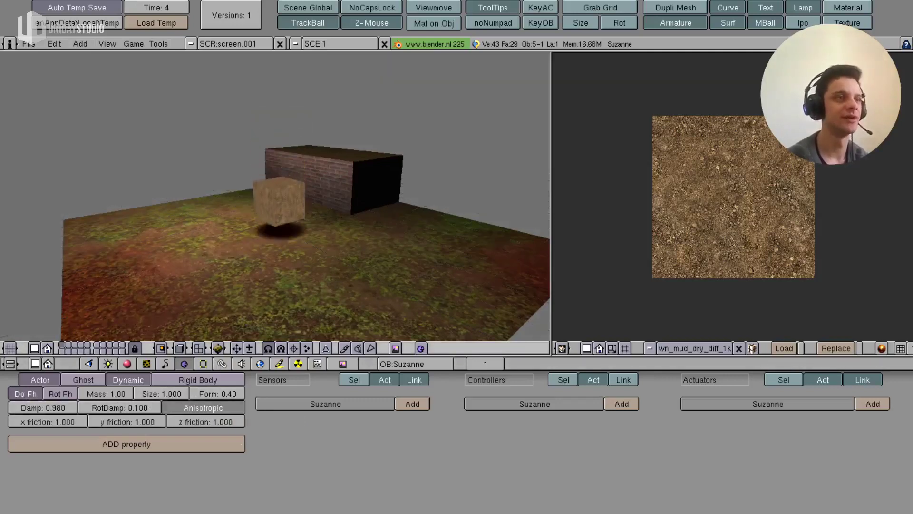
{"action": "key", "text": "Escape"}
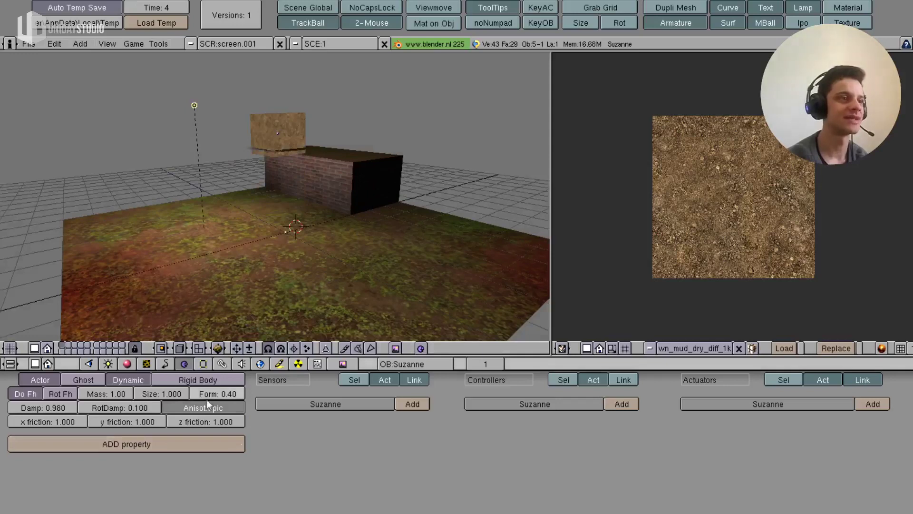
{"action": "left_click_drag", "start_coordinate": [238, 394], "coordinate": [267, 390]}
{"action": "key", "text": "p"}
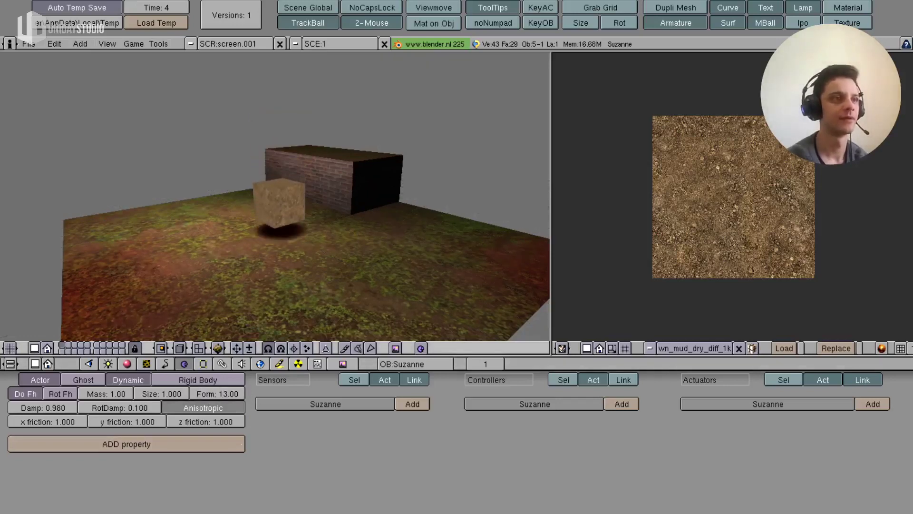
{"action": "key", "text": "Escape"}
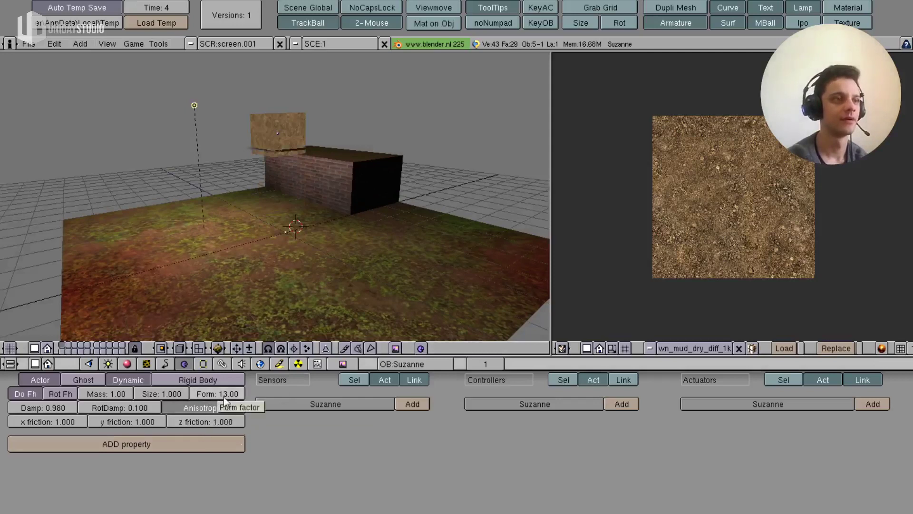
{"action": "left_click_drag", "start_coordinate": [223, 397], "coordinate": [264, 392]}
{"action": "key", "text": "p"}
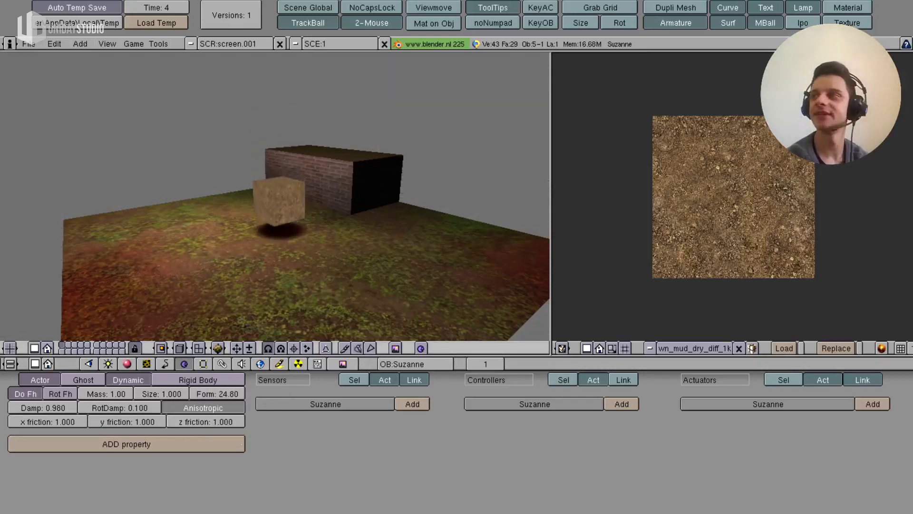
{"action": "key", "text": "Escape"}
- Toggle edit mode on the small plane, then select the small cube and add a sensor
{"action": "mouse_move", "coordinate": [316, 181]}
{"action": "middle_mouse_down"}
{"action": "mouse_move", "coordinate": [261, 228]}
{"action": "mouse_move", "coordinate": [293, 133]}
{"action": "middle_mouse_up"}
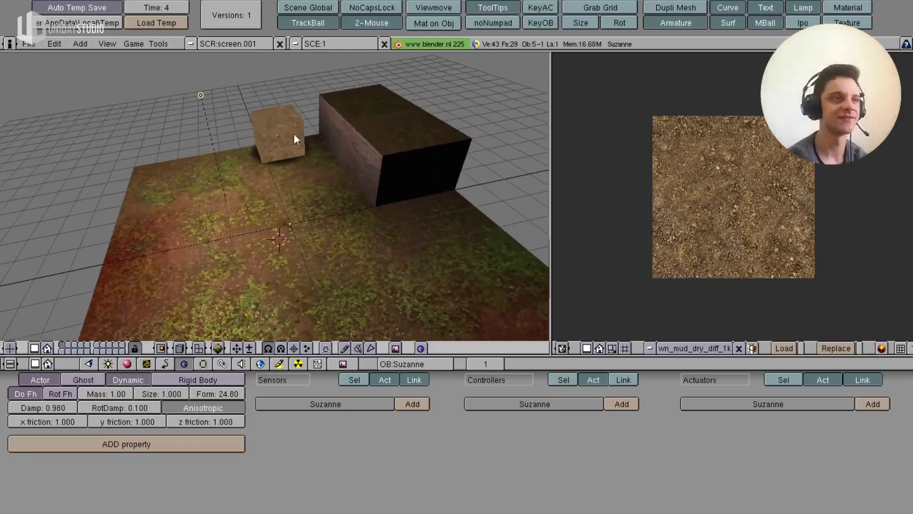
{"action": "right_click", "coordinate": [293, 133]}
{"action": "key", "text": "Tab"}
{"action": "key", "text": "Tab"}
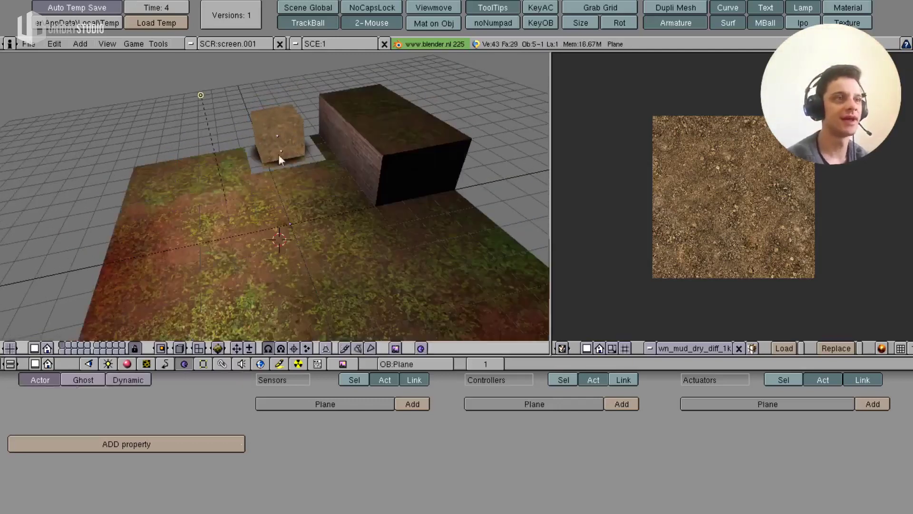
{"action": "right_click", "coordinate": [270, 130]}
{"action": "key", "text": "Tab"}
{"action": "key", "text": "Tab"}
{"action": "right_click", "coordinate": [275, 122]}
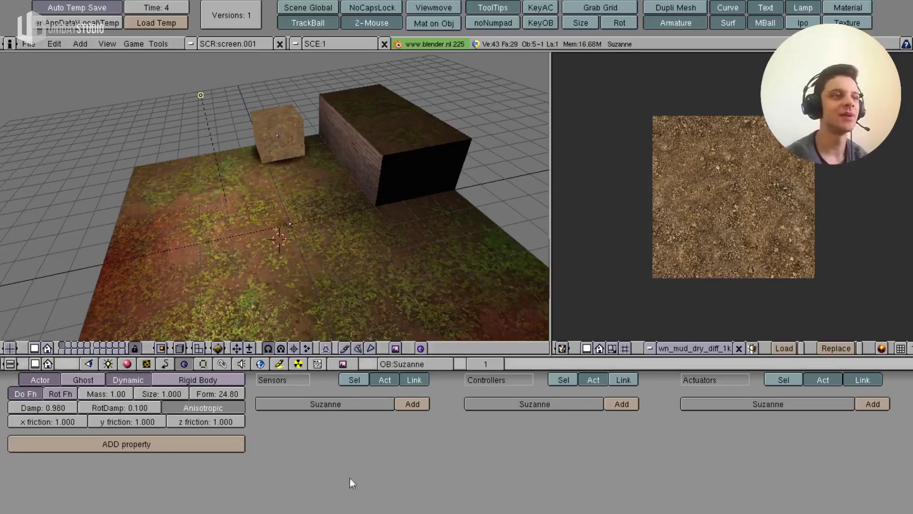
{"action": "left_click", "coordinate": [412, 404]}
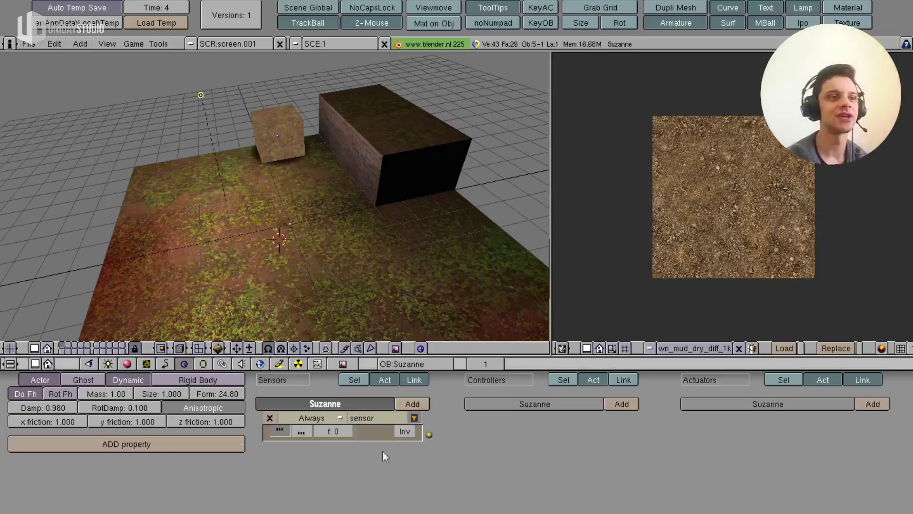
- Add a Motion actuator and enlarge the logic editor to full screen
{"action": "left_click", "coordinate": [872, 404]}
{"action": "key", "text": "ctrl+Up"}
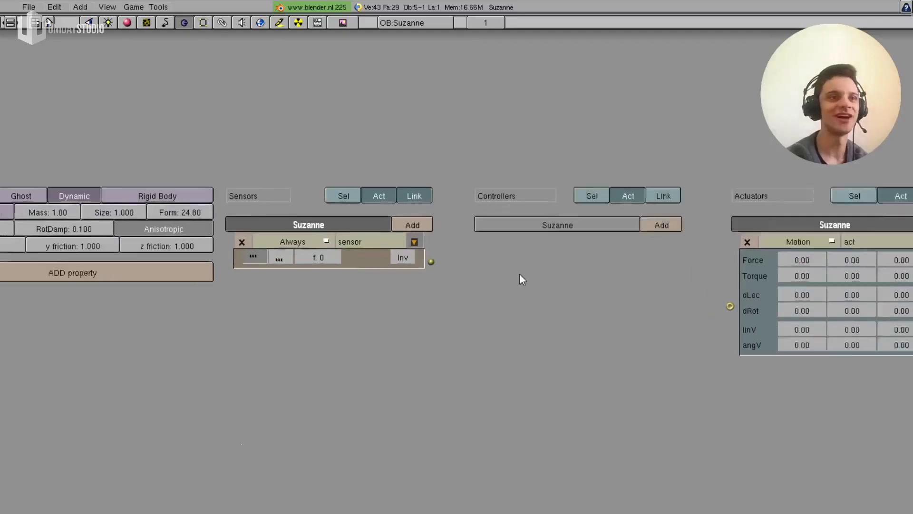
{"action": "middle_click_drag", "start_coordinate": [668, 307], "coordinate": [378, 304]}
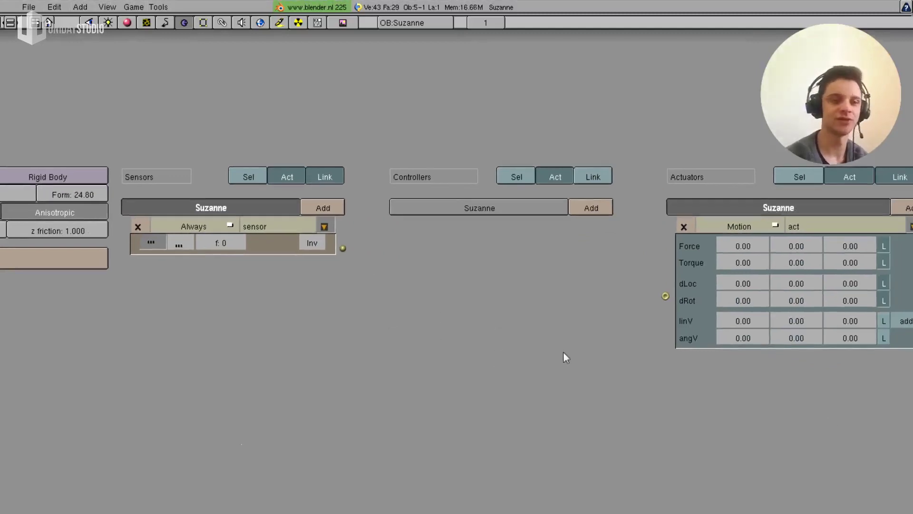
{"action": "key", "text": "KP_Subtract"}
{"action": "key", "text": "KP_Subtract"}
{"action": "key", "text": "KP_Subtract"}
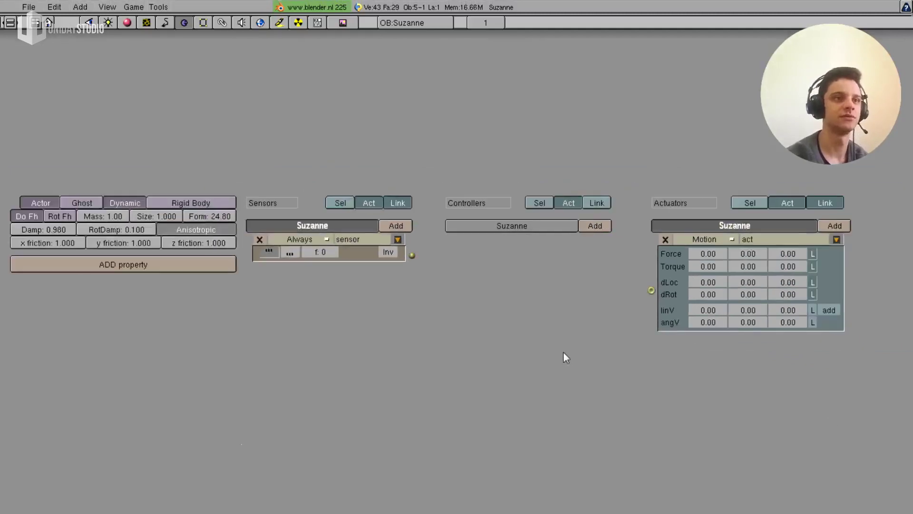
{"action": "key", "text": "KP_Subtract"}
{"action": "scroll", "coordinate": [563, 358], "scroll_direction": "down", "scroll_amount": 1}
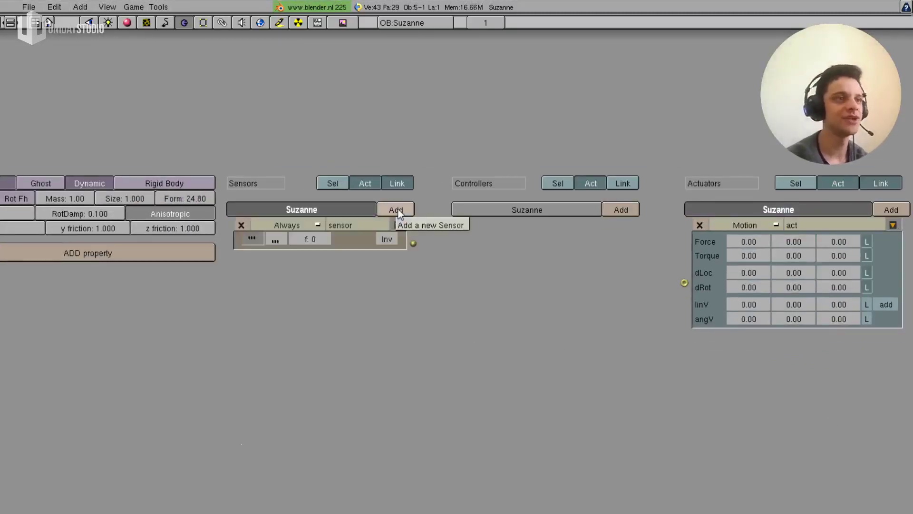
- Set the sensor to Keyboard key W and link it through a new AND controller to the actuator
{"action": "left_click", "coordinate": [309, 224]}
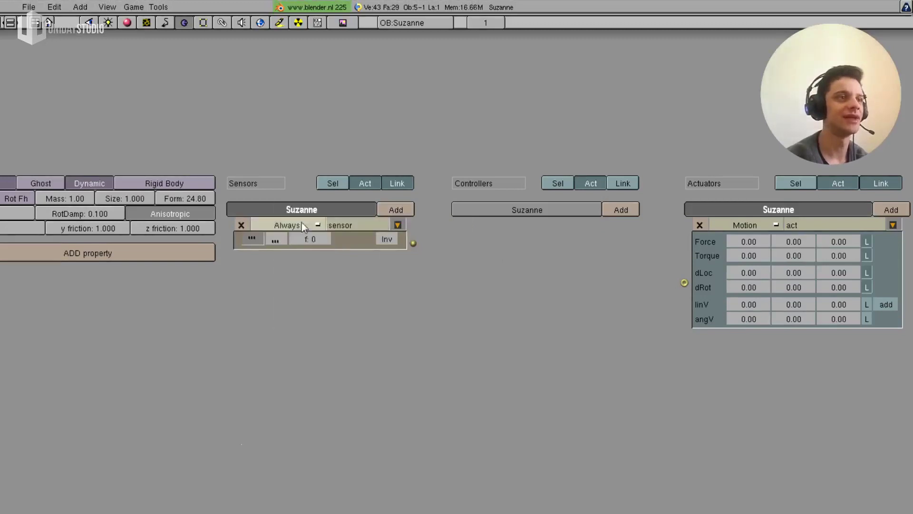
{"action": "left_click", "coordinate": [297, 235]}
{"action": "left_click", "coordinate": [294, 259]}
{"action": "key", "text": "w"}
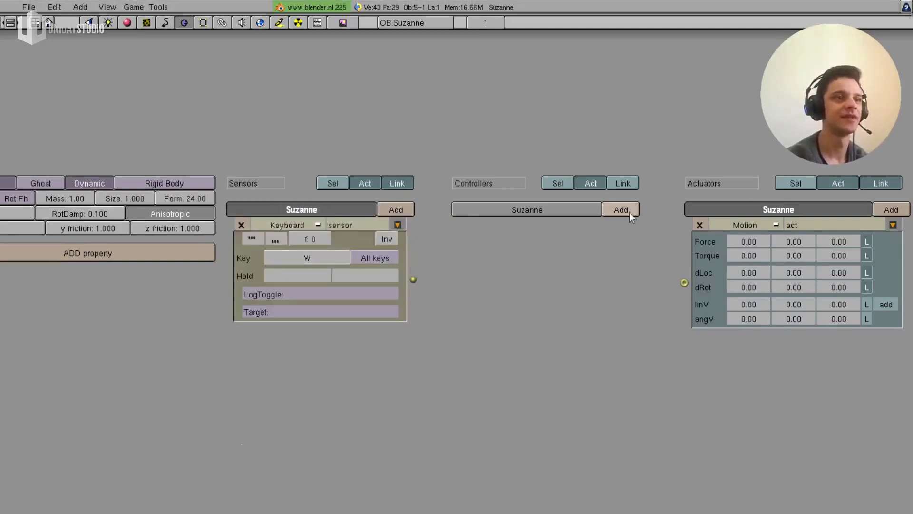
{"action": "left_click", "coordinate": [621, 211]}
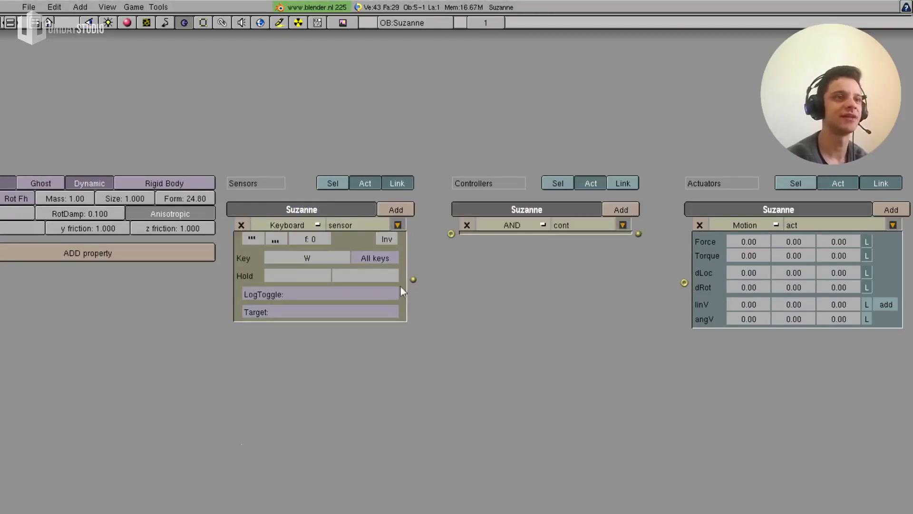
{"action": "left_click_drag", "start_coordinate": [413, 279], "coordinate": [451, 234]}
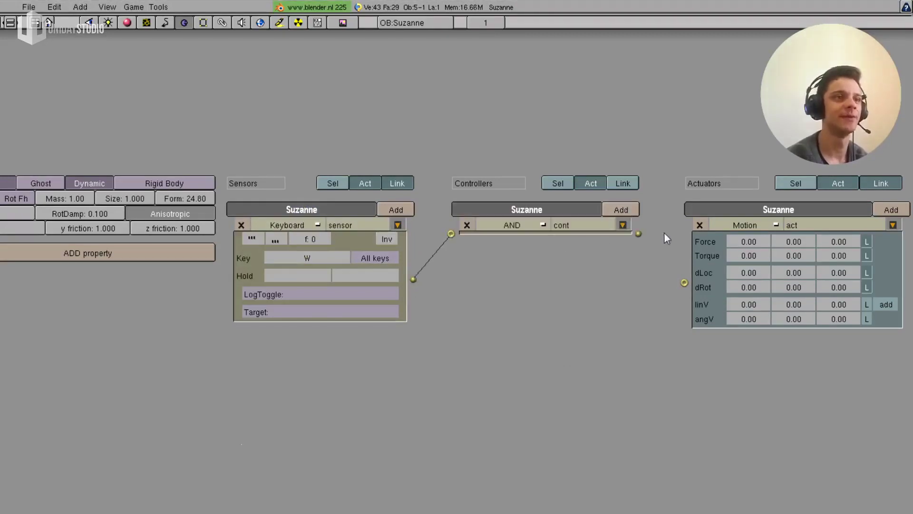
{"action": "left_click_drag", "start_coordinate": [642, 236], "coordinate": [639, 235]}
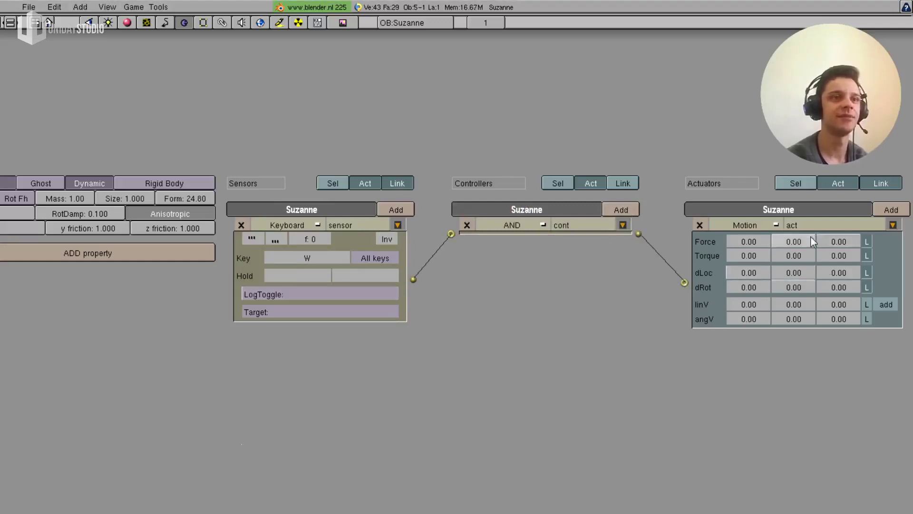
- Collapse the sensor, controller and actuator panels and add a second sensor
{"action": "left_click", "coordinate": [893, 225]}
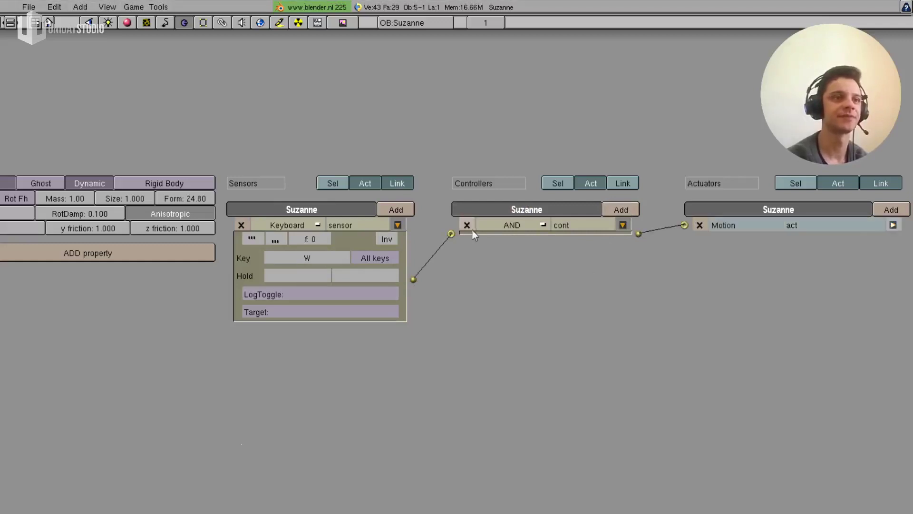
{"action": "left_click", "coordinate": [621, 225]}
{"action": "left_click", "coordinate": [399, 225]}
{"action": "left_click", "coordinate": [391, 209]}
- Wire a Keyboard S sensor through a second AND controller to a second Motion actuator
{"action": "left_click", "coordinate": [313, 236]}
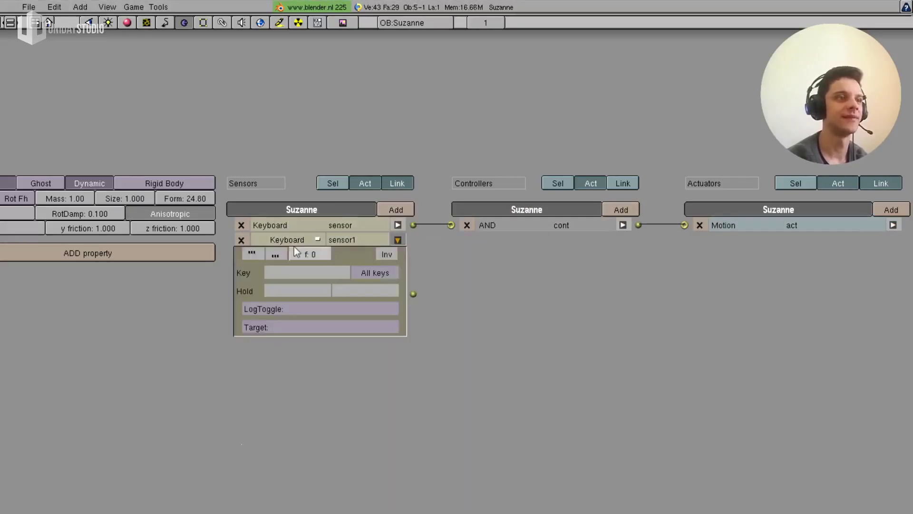
{"action": "key", "text": "s"}
{"action": "left_click", "coordinate": [621, 209]}
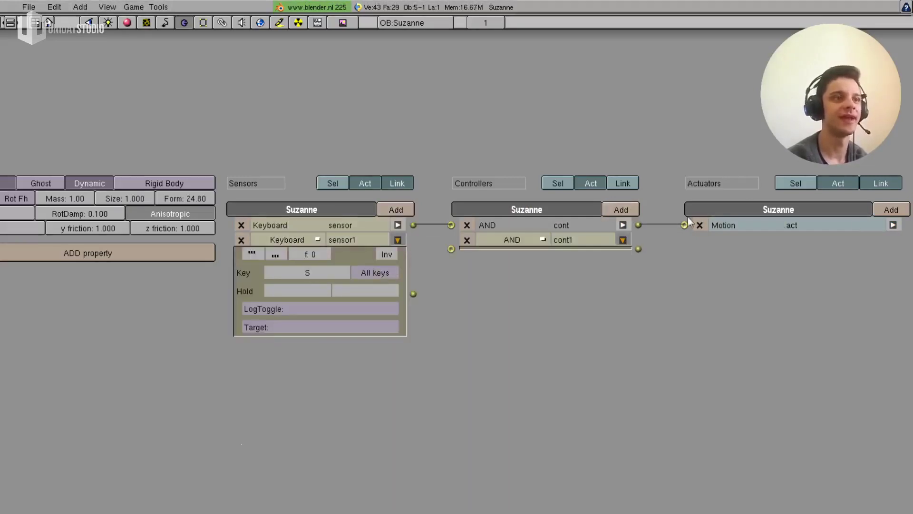
{"action": "left_click", "coordinate": [891, 209]}
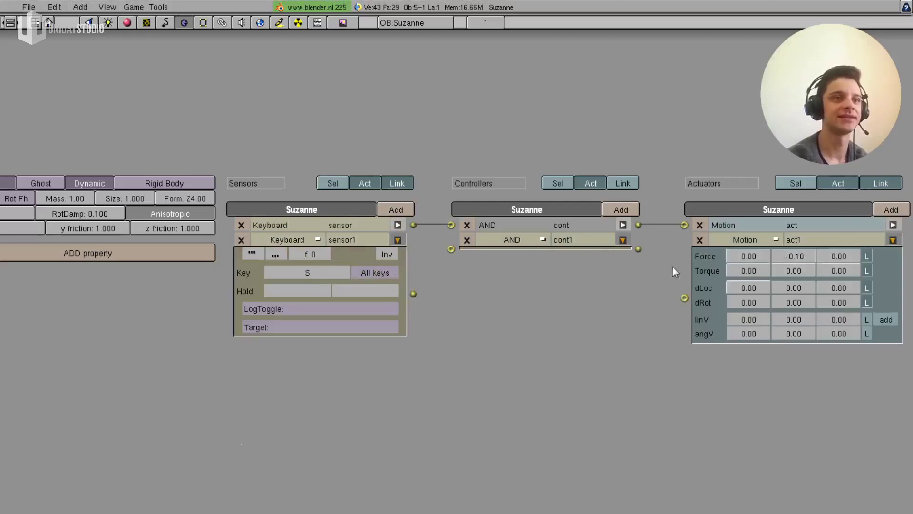
{"action": "left_click_drag", "start_coordinate": [637, 252], "coordinate": [685, 298]}
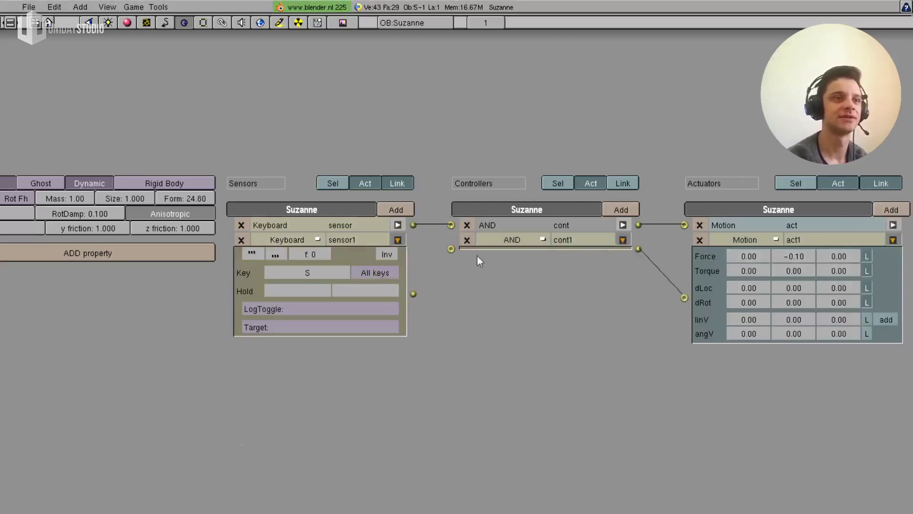
{"action": "left_click_drag", "start_coordinate": [448, 251], "coordinate": [451, 249]}
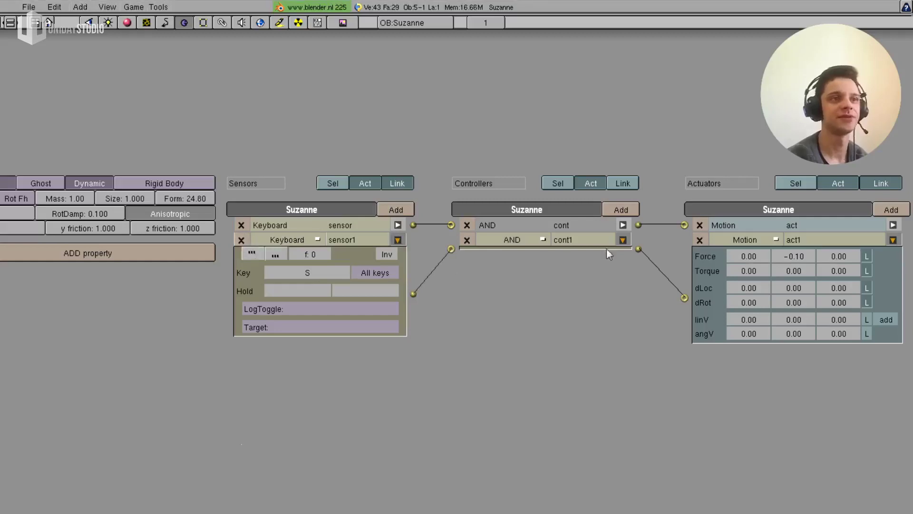
{"action": "left_click", "coordinate": [623, 240]}
{"action": "left_click", "coordinate": [894, 240]}
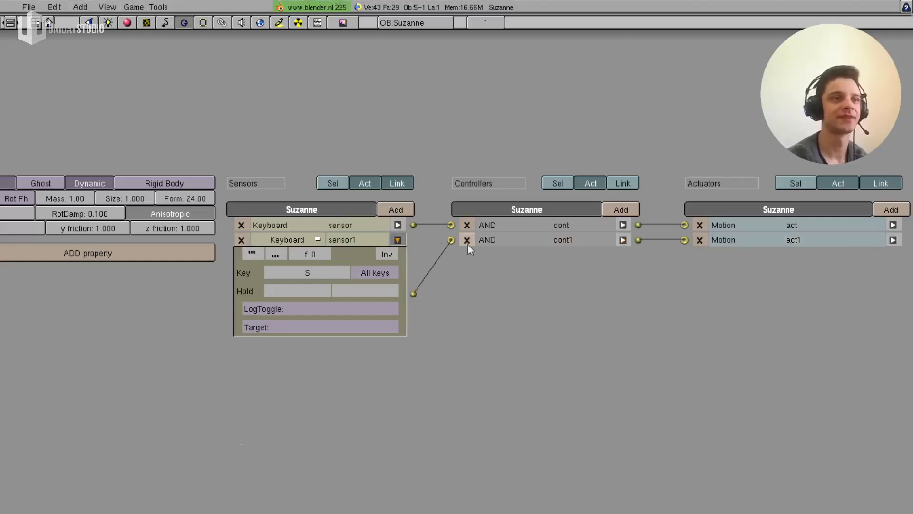
{"action": "left_click", "coordinate": [398, 240]}
- Add more sensors and a third Motion actuator with dRot Z of −0.50
{"action": "left_click", "coordinate": [405, 210]}
{"action": "left_click", "coordinate": [404, 209]}
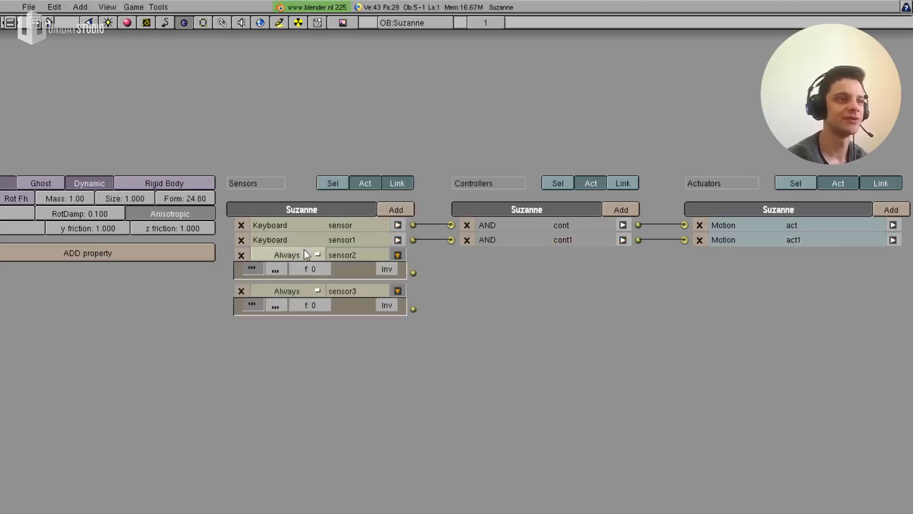
{"action": "left_click", "coordinate": [304, 251]}
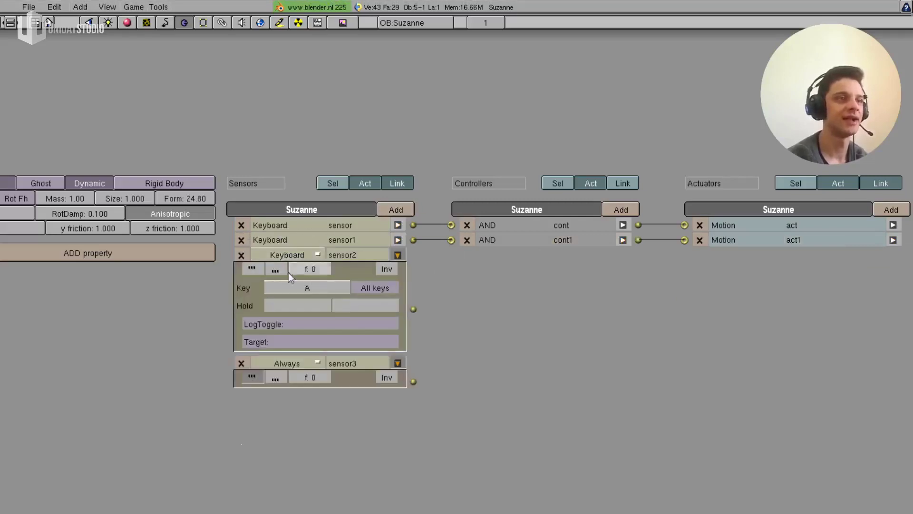
{"action": "left_click", "coordinate": [893, 210]}
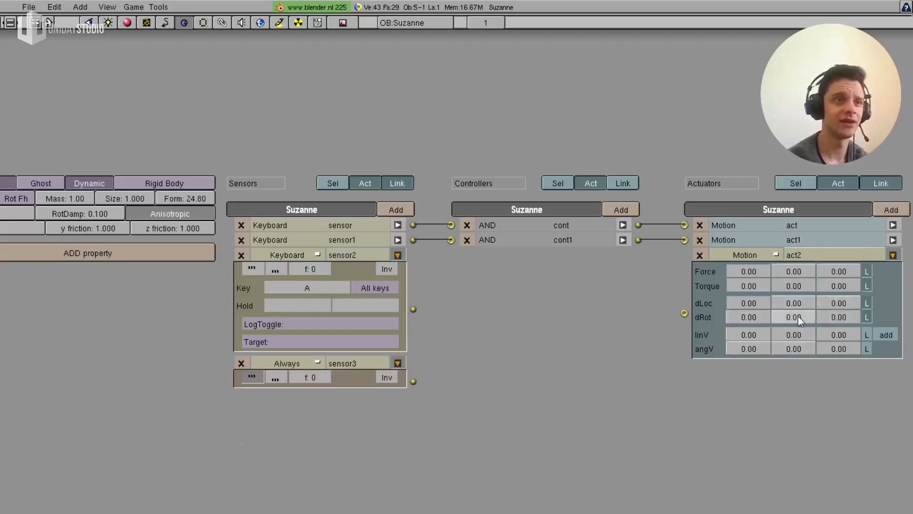
{"action": "left_click", "coordinate": [823, 318]}
{"action": "left_click", "coordinate": [823, 317]}
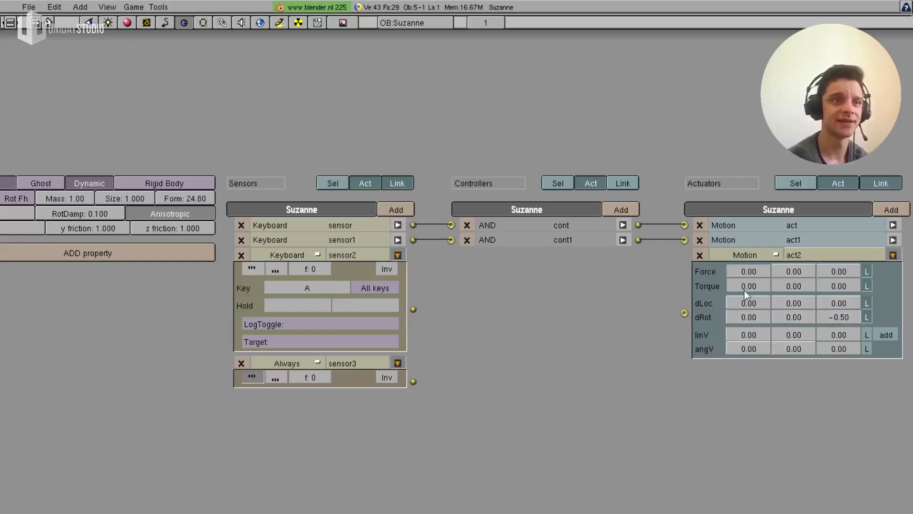
- Link sensor2 through a third AND controller to act2 and restore the split layout
{"action": "left_click", "coordinate": [621, 210]}
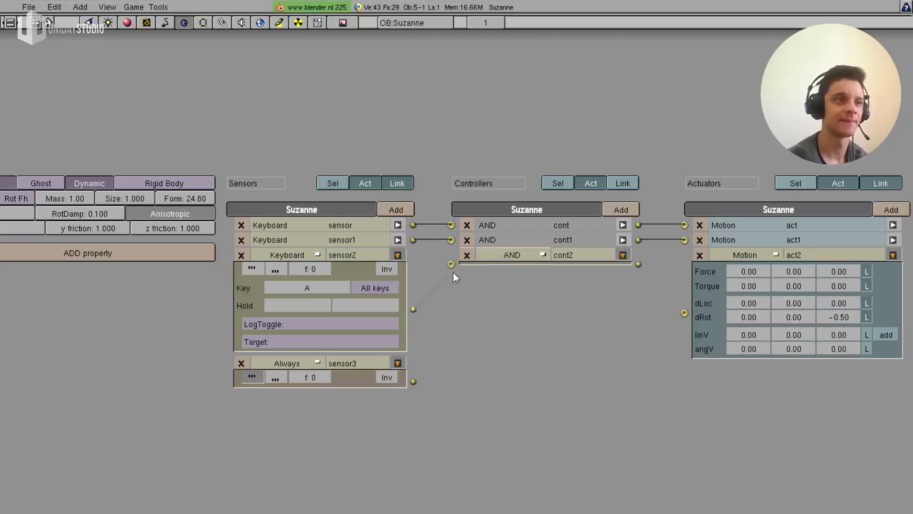
{"action": "left_click_drag", "start_coordinate": [449, 268], "coordinate": [451, 264]}
{"action": "left_click_drag", "start_coordinate": [675, 309], "coordinate": [685, 315]}
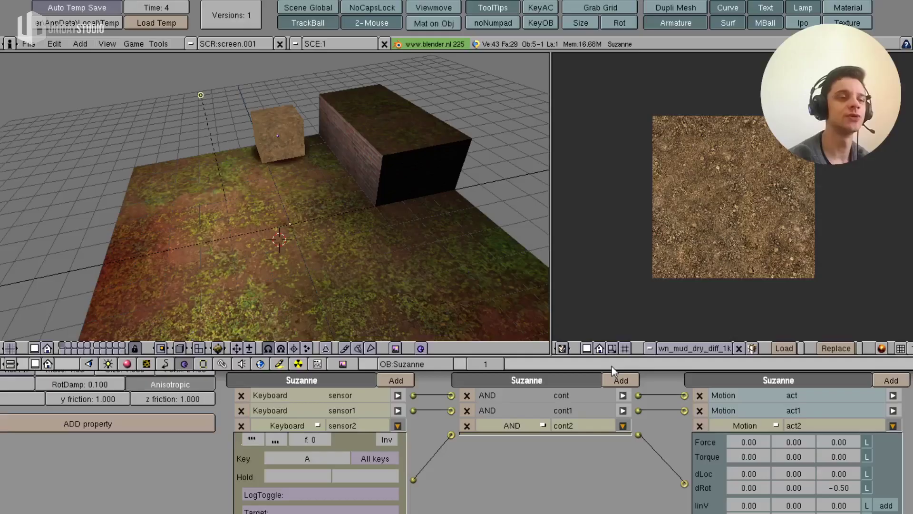
{"action": "key", "text": "ctrl+Up"}
{"action": "middle_click_drag", "start_coordinate": [495, 266], "coordinate": [432, 246]}
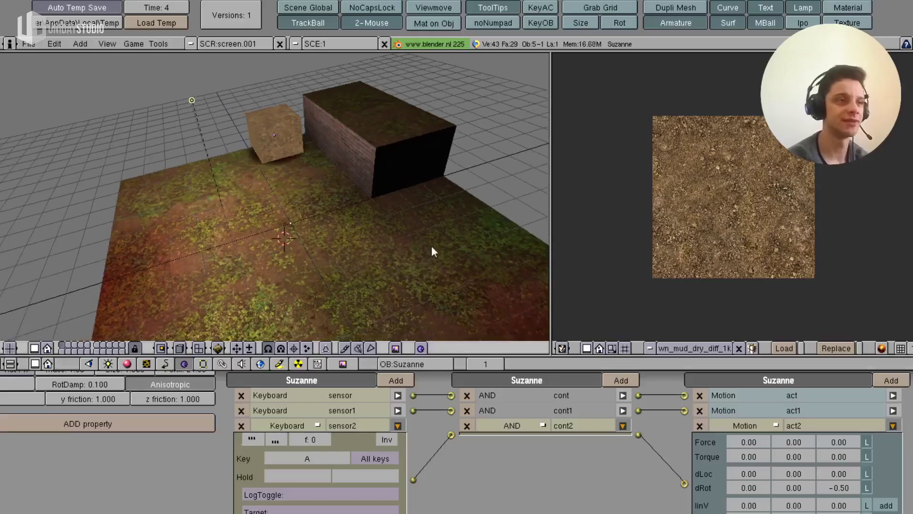
- Reset the actuator's Z rotation to zero and set its Y rotation to 0.40
{"action": "key", "text": "p"}
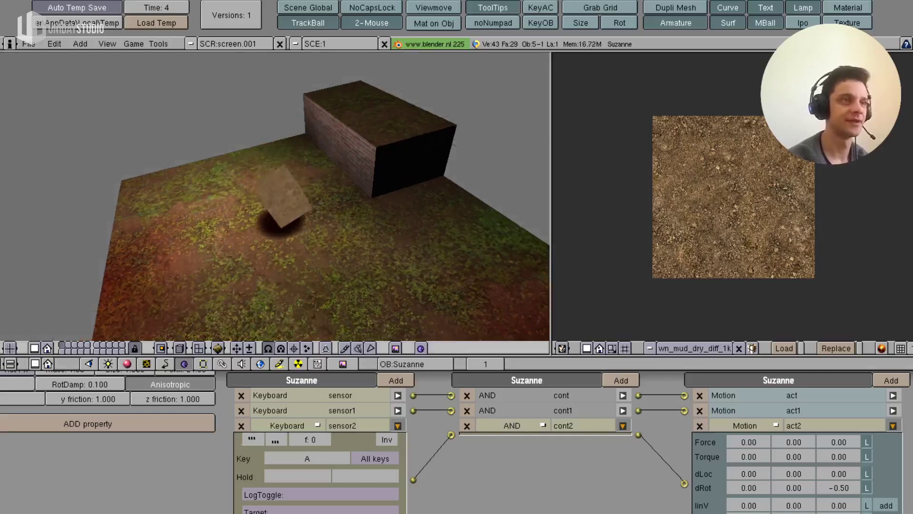
{"action": "key", "text": "Escape"}
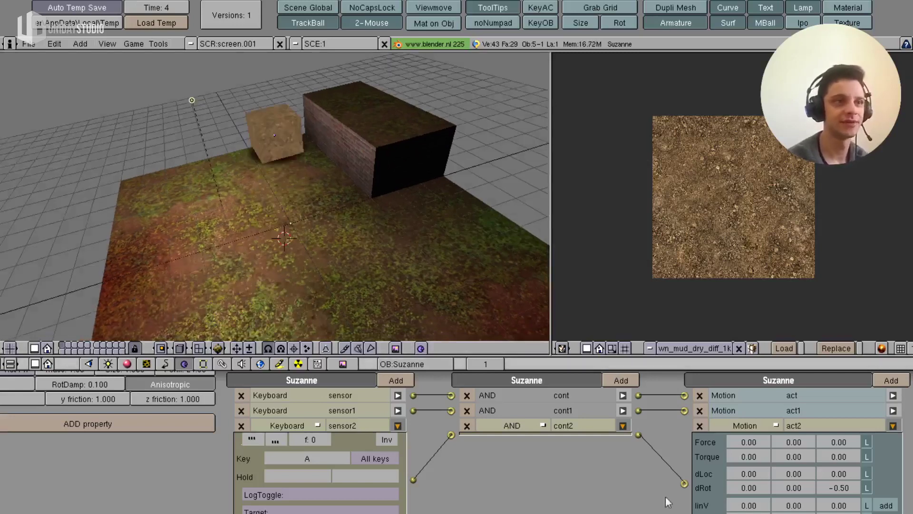
{"action": "left_click", "coordinate": [856, 486]}
{"action": "left_click", "coordinate": [855, 486]}
{"action": "left_click", "coordinate": [857, 487]}
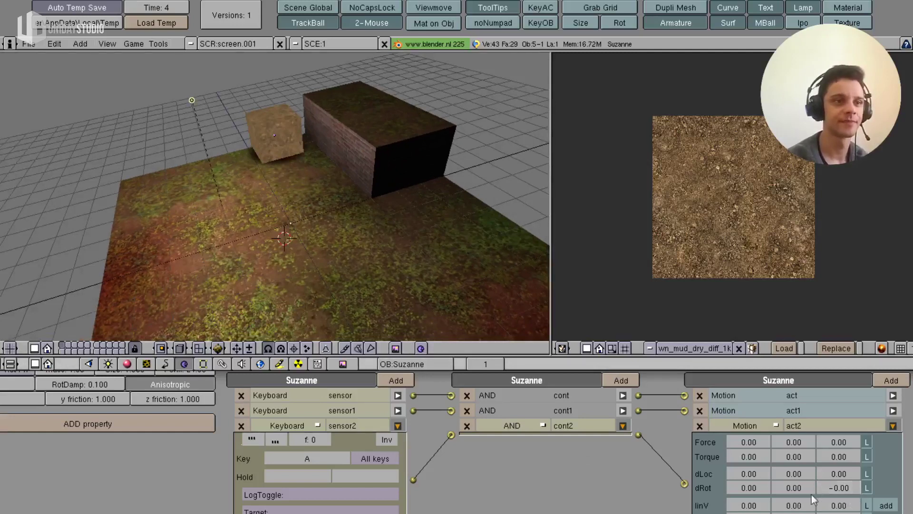
{"action": "left_click", "coordinate": [813, 481]}
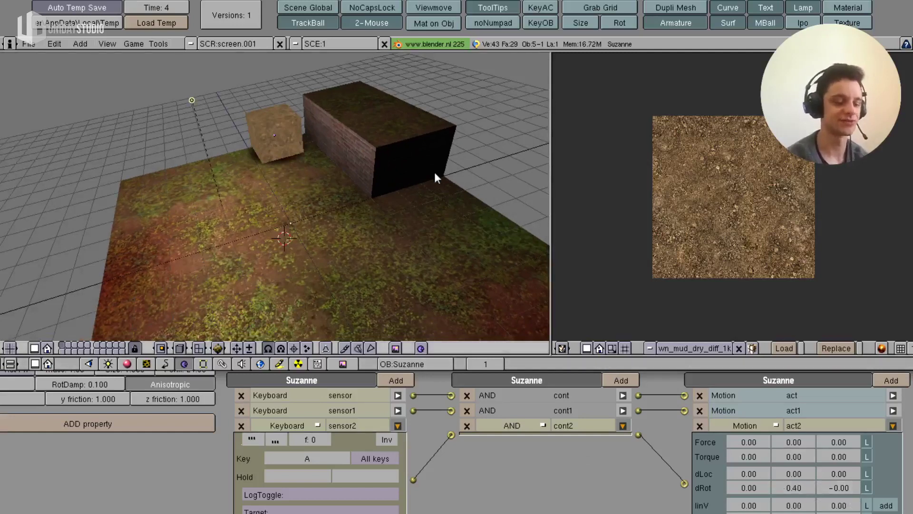
- Change the Y rotation to −0.10 and test it in-game
{"action": "key", "text": "p"}
{"action": "key", "text": "Escape"}
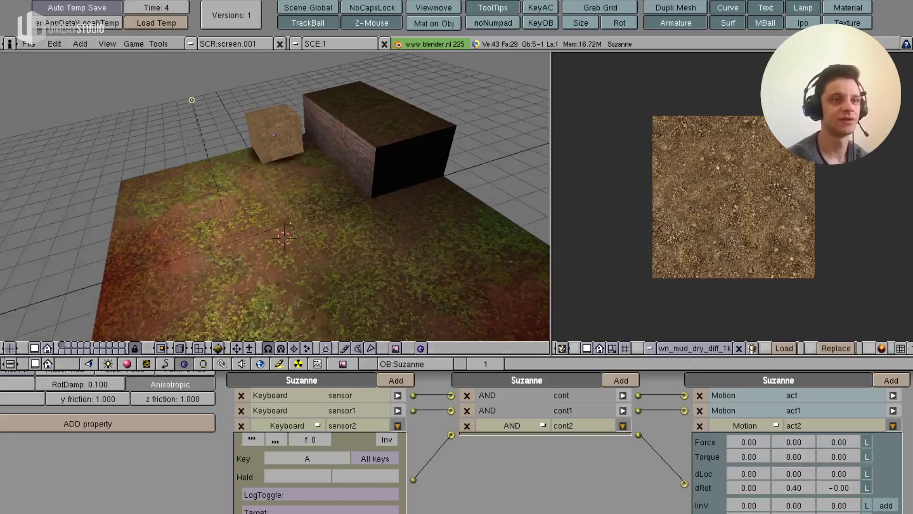
{"action": "left_click", "coordinate": [777, 481]}
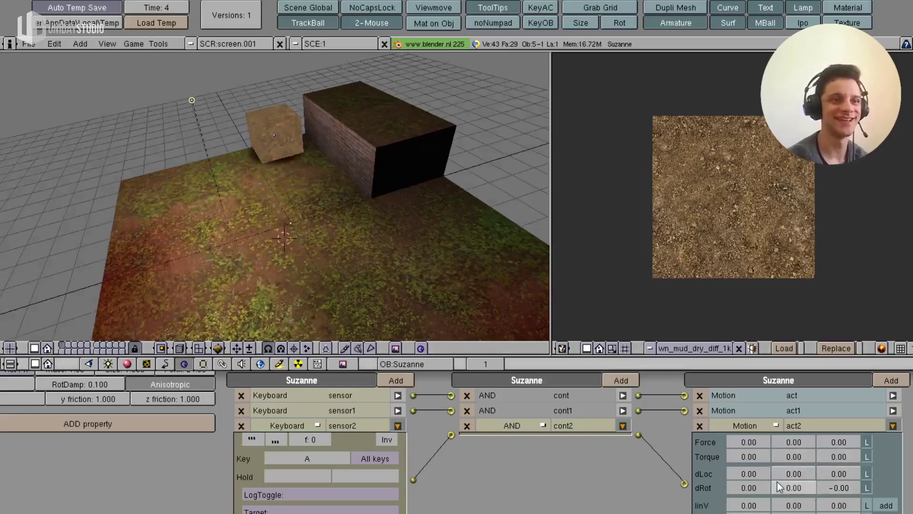
{"action": "key", "text": "p"}
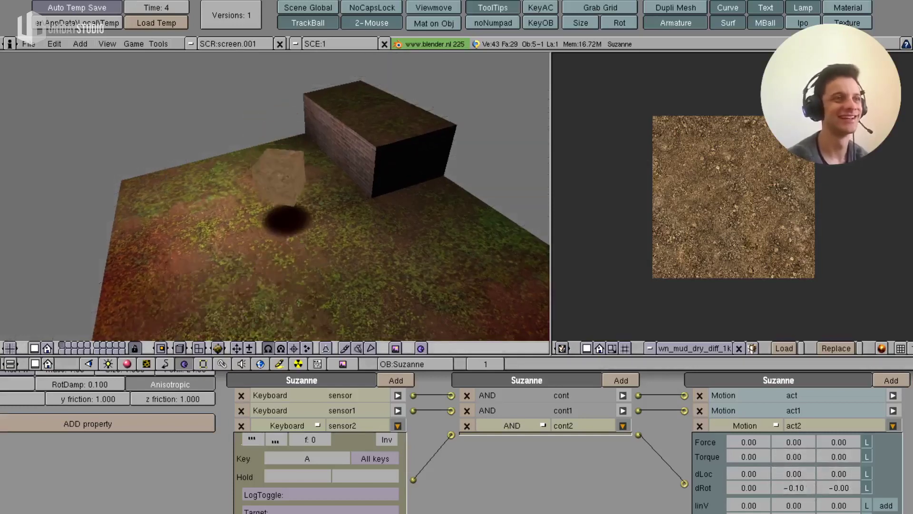
{"action": "key", "text": "Escape"}
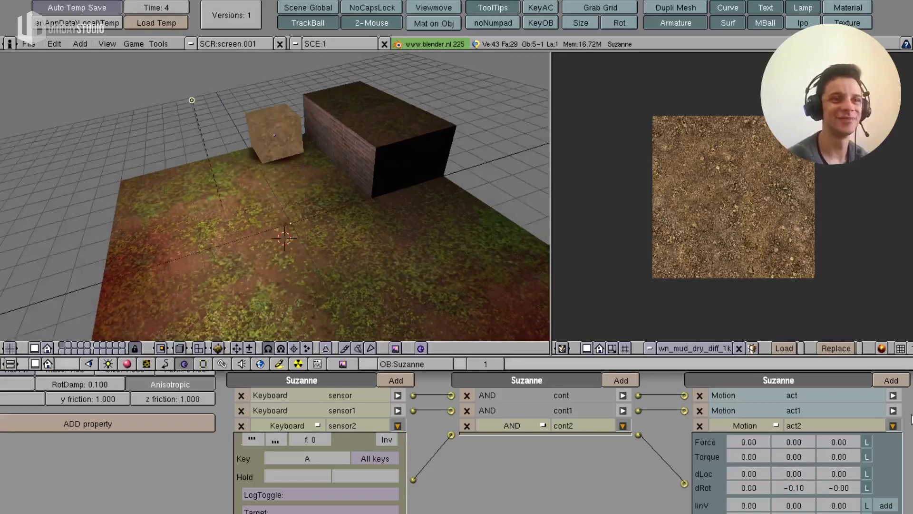
- Reset act1's Force Y to zero and set its dLoc Y to −0.10
{"action": "left_click", "coordinate": [893, 410]}
{"action": "left_click_drag", "start_coordinate": [813, 427], "coordinate": [818, 428]}
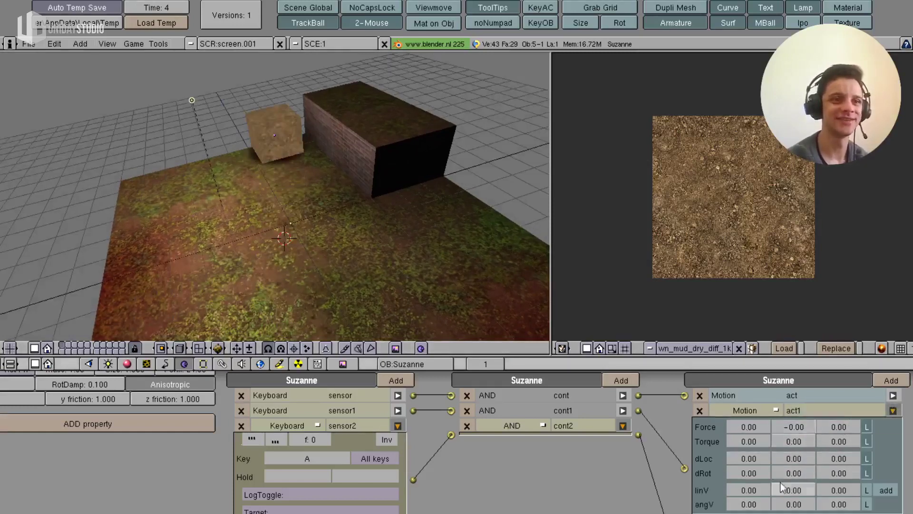
{"action": "left_click", "coordinate": [772, 459]}
{"action": "type", "text": "-0.1"}
{"action": "key", "text": "Return"}
{"action": "left_click", "coordinate": [893, 410]}
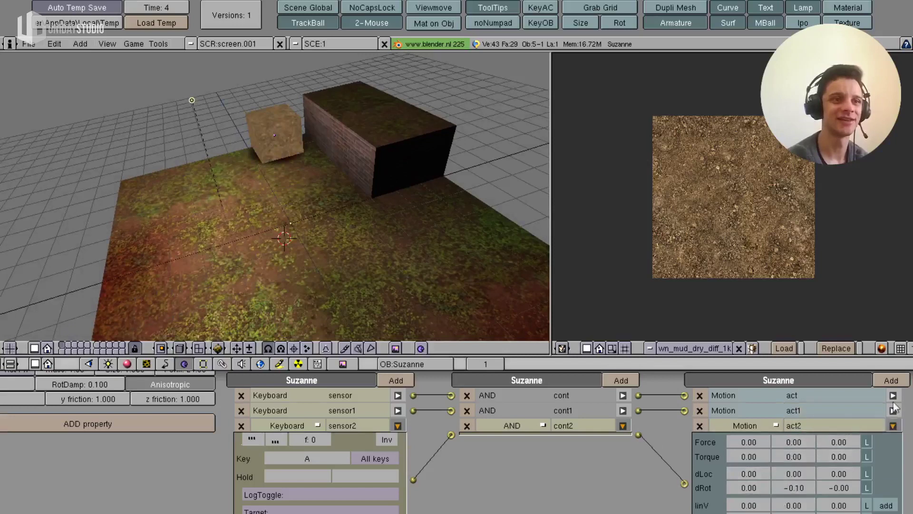
- Check the first actuator's settings and test the cube's movement in-game
{"action": "left_click", "coordinate": [893, 396]}
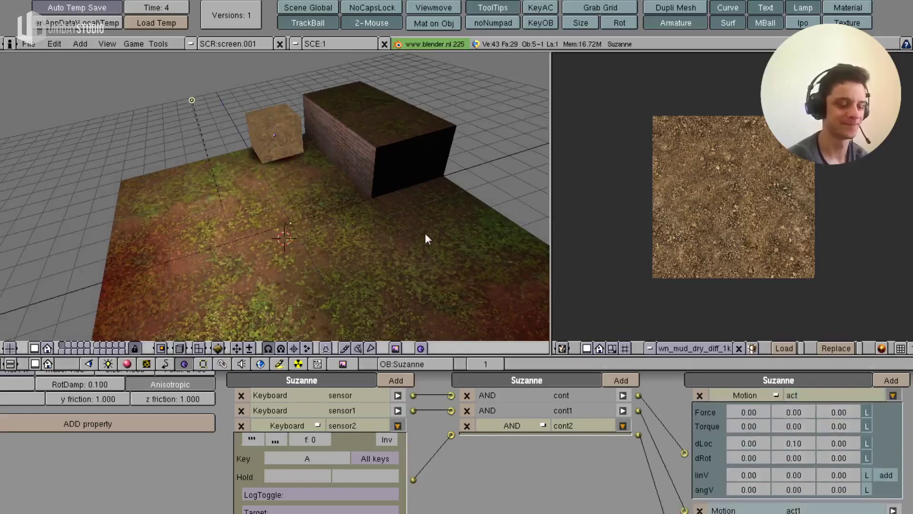
{"action": "key", "text": "p"}
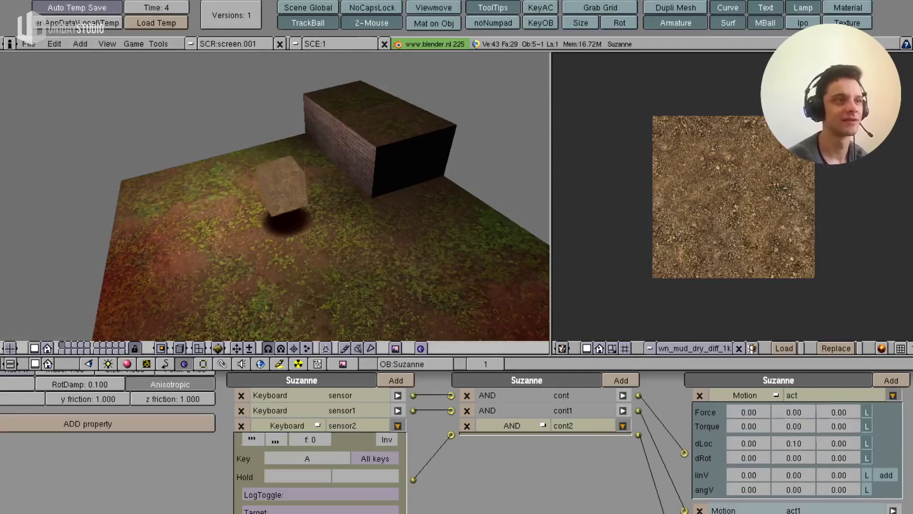
{"action": "key", "text": "Escape"}
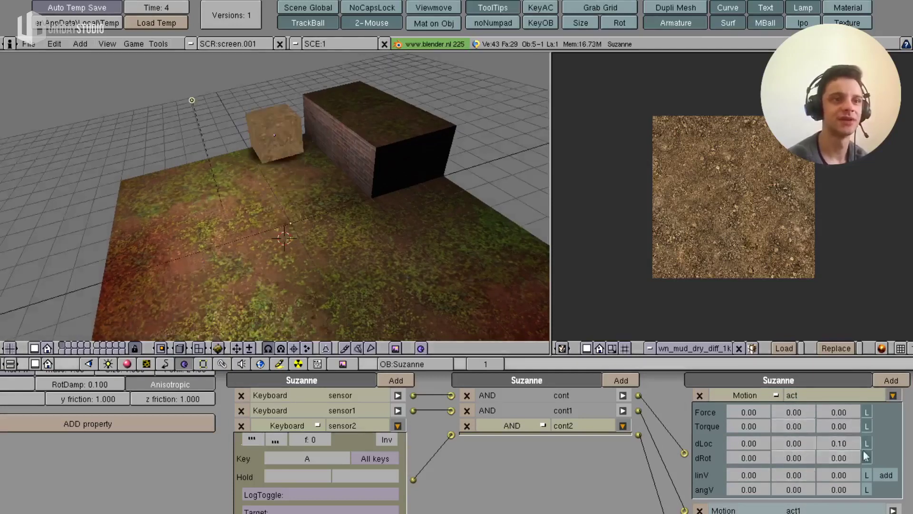
{"action": "left_click", "coordinate": [893, 396]}
{"action": "left_click", "coordinate": [893, 425]}
- Set act1's dLoc Z to −0.10 and test the new movement
{"action": "left_click", "coordinate": [893, 410]}
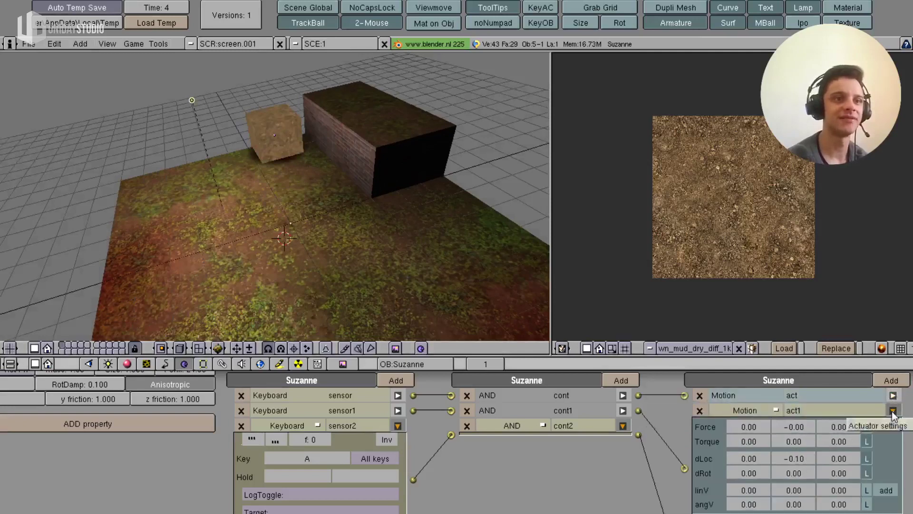
{"action": "left_click", "coordinate": [823, 457]}
{"action": "key", "text": "p"}
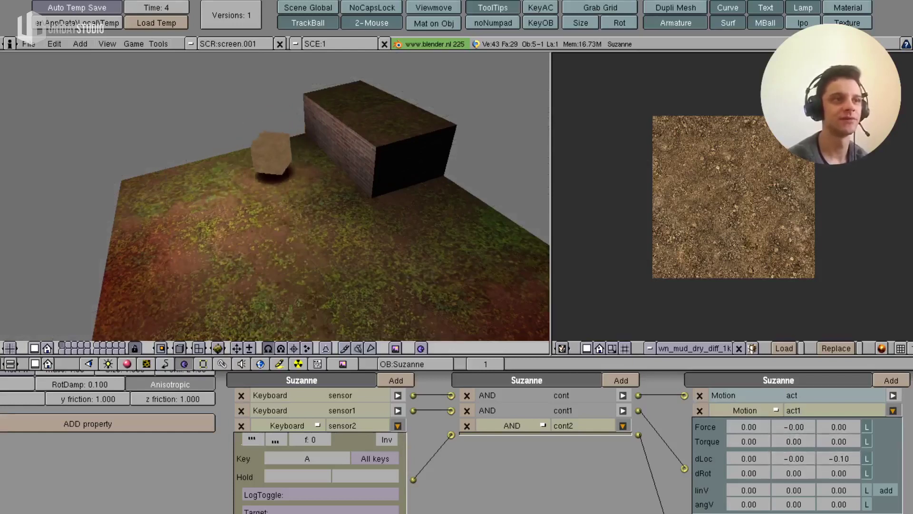
{"action": "key", "text": "Escape"}
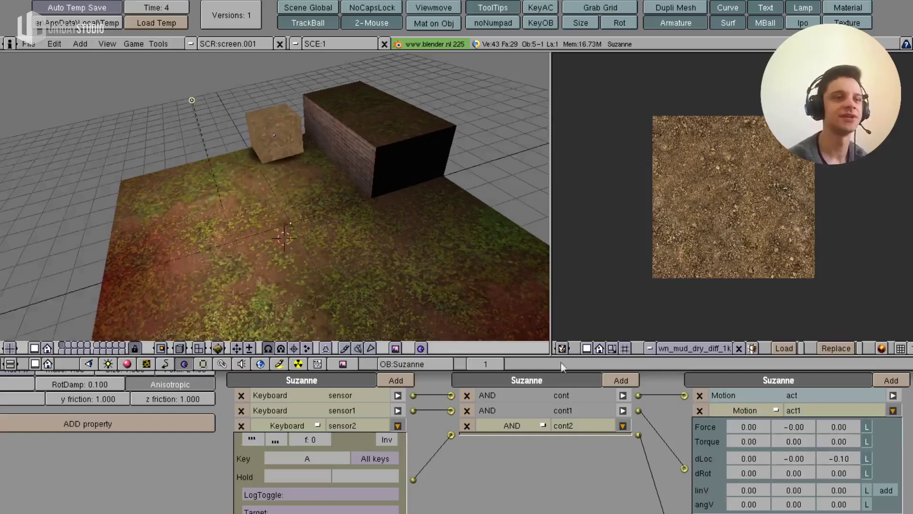
- Collapse the actuator panels and link cont1 to act1 and cont2 to act2
{"action": "left_click", "coordinate": [895, 410]}
{"action": "left_click", "coordinate": [892, 380]}
{"action": "left_click", "coordinate": [894, 425]}
{"action": "left_click_drag", "start_coordinate": [639, 410], "coordinate": [684, 410]}
{"action": "left_click_drag", "start_coordinate": [638, 435], "coordinate": [684, 425]}
{"action": "left_click", "coordinate": [623, 425]}
- Maximise the logic window and make sensor3 a Keyboard sensor on the D key
{"action": "key", "text": "ctrl+Up"}
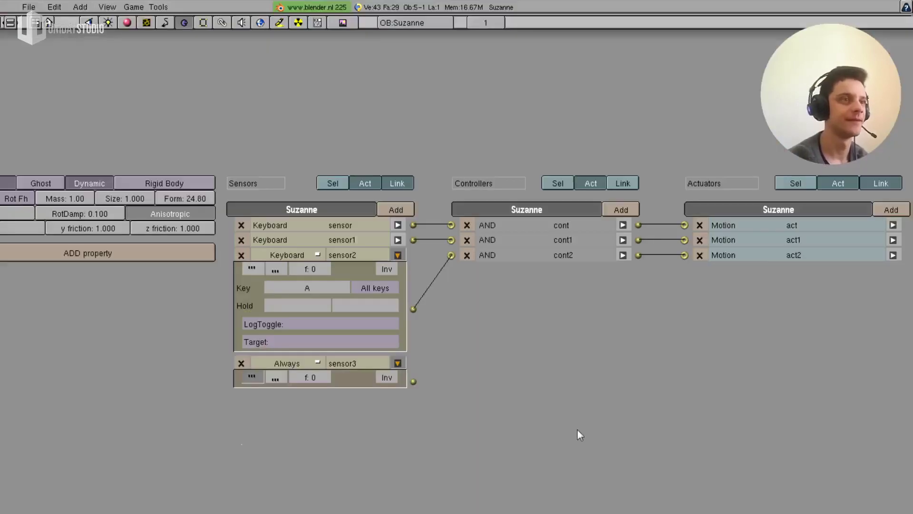
{"action": "left_click", "coordinate": [399, 255]}
{"action": "left_click", "coordinate": [292, 270]}
{"action": "left_click", "coordinate": [294, 304]}
{"action": "key", "text": "d"}
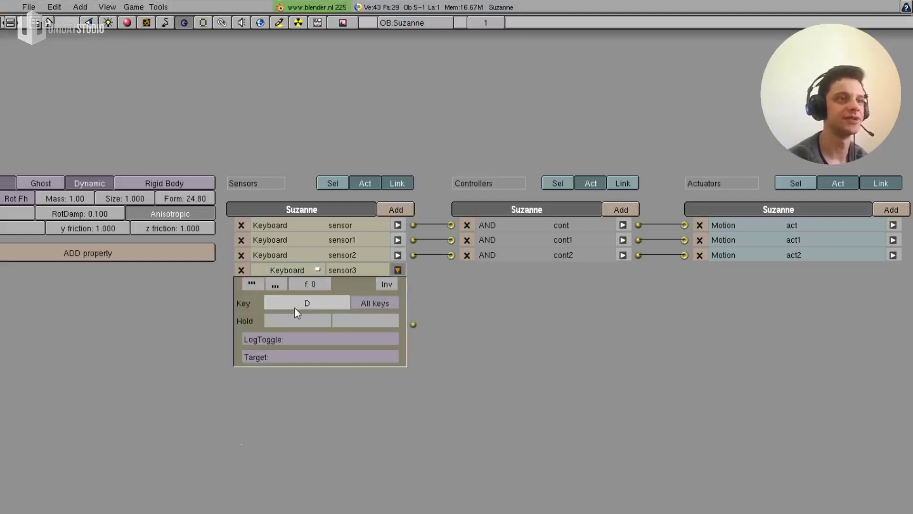
- Add Motion actuator act3 with a Y rotation (dRot) of 0.10
{"action": "left_click", "coordinate": [891, 210]}
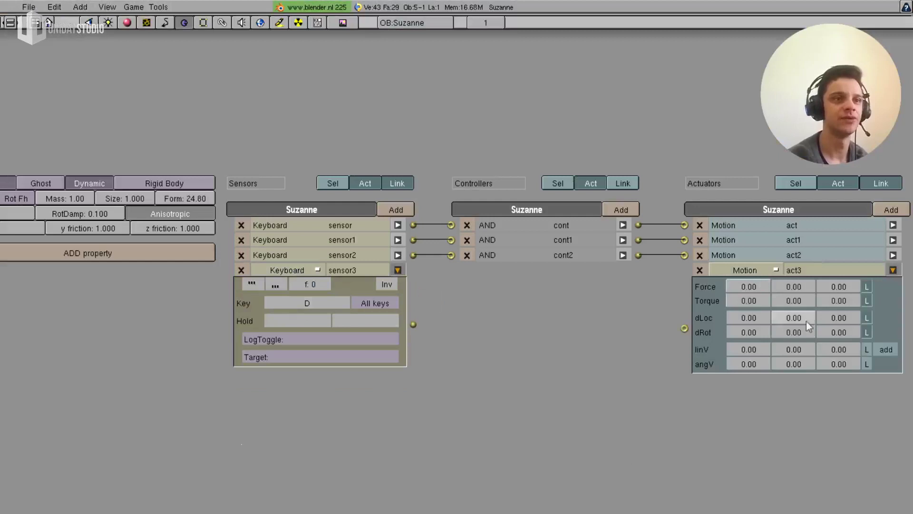
{"action": "left_click", "coordinate": [892, 255]}
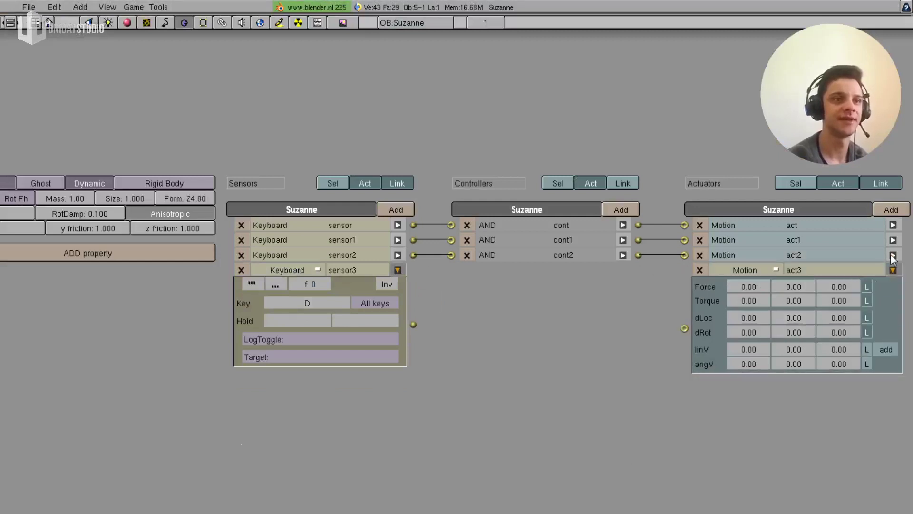
{"action": "left_click", "coordinate": [816, 327]}
{"action": "type", "text": "0.1"}
{"action": "key", "text": "Return"}
- Add AND controller cont3, wire sensor3 → cont3 → act3, and collapse all three bricks
{"action": "left_click", "coordinate": [621, 208]}
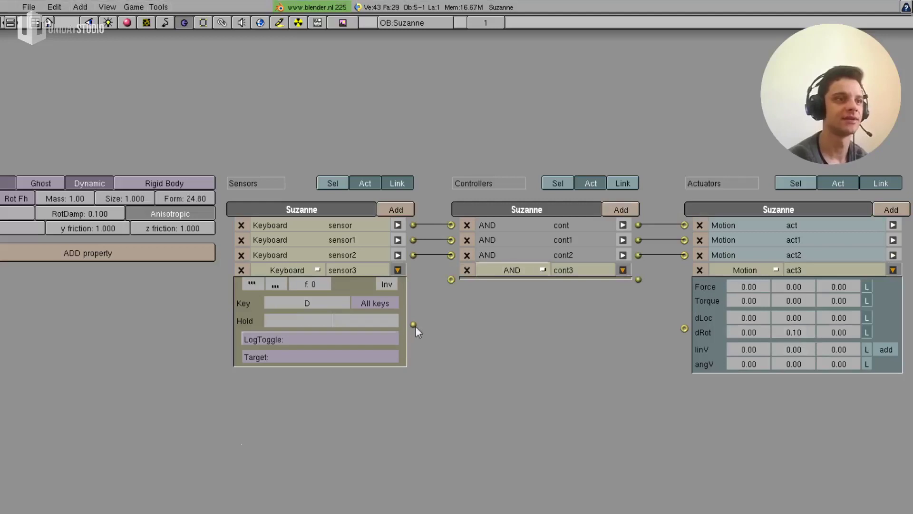
{"action": "left_click_drag", "start_coordinate": [451, 282], "coordinate": [451, 279]}
{"action": "left_click_drag", "start_coordinate": [684, 328], "coordinate": [638, 280]}
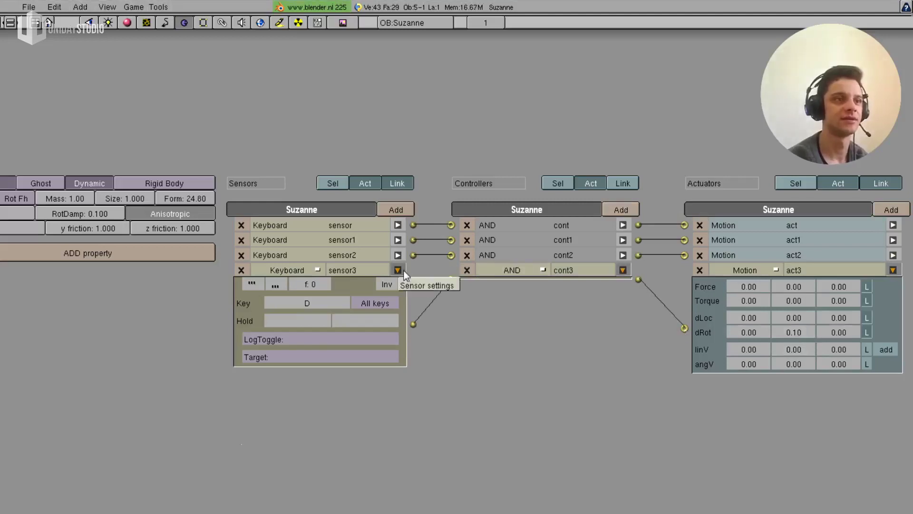
{"action": "left_click", "coordinate": [399, 271]}
{"action": "left_click", "coordinate": [623, 269]}
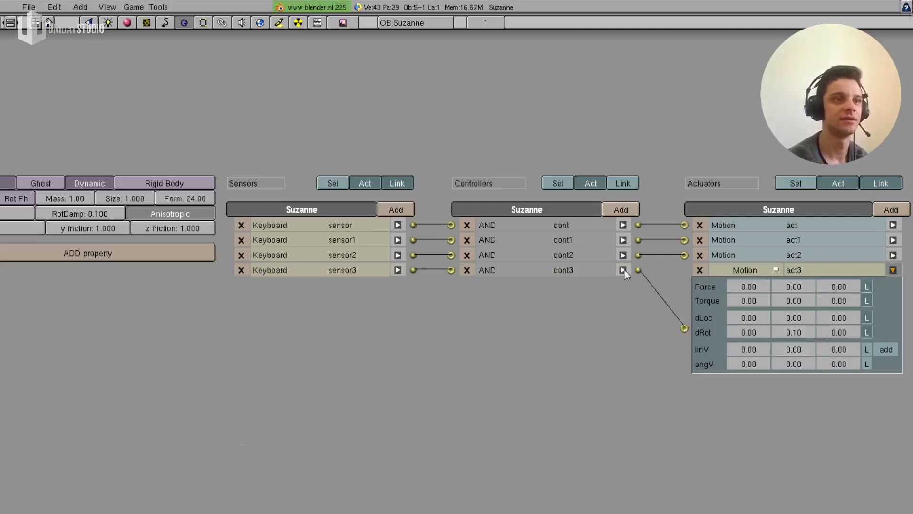
{"action": "left_click", "coordinate": [893, 270]}
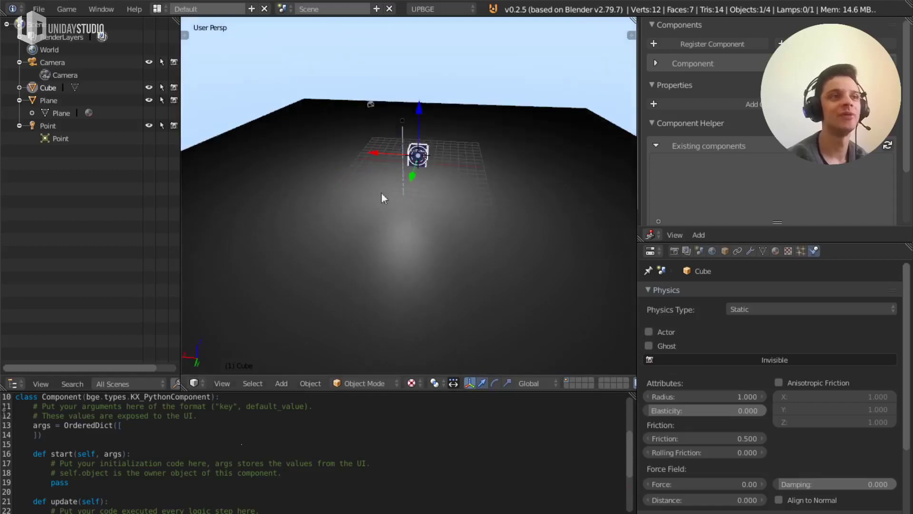
- Reload the start-up file to get a fresh scene
{"action": "key", "text": "ctrl+n"}
{"action": "left_click", "coordinate": [562, 271]}
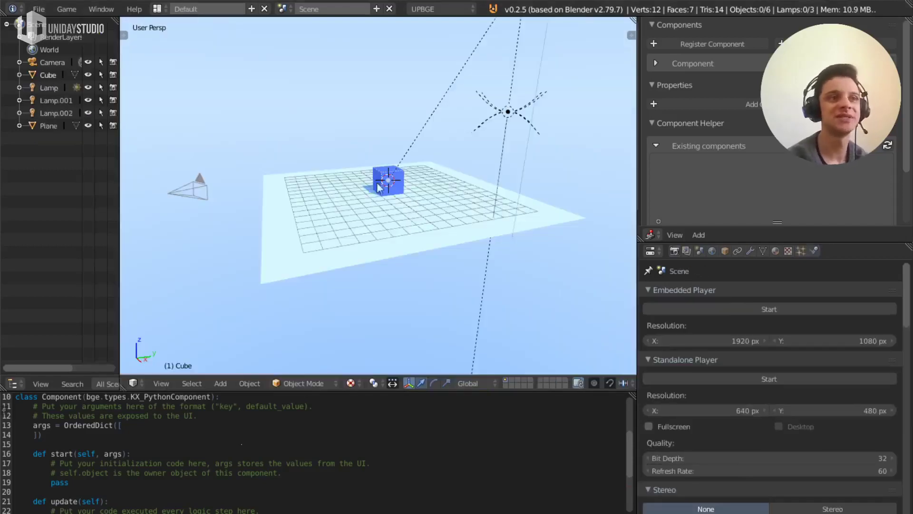
{"action": "scroll", "coordinate": [377, 187], "scroll_direction": "up", "scroll_amount": 3}
- Start moving the cube, cancel the move, and orbit to look down on it
{"action": "key", "text": "g"}
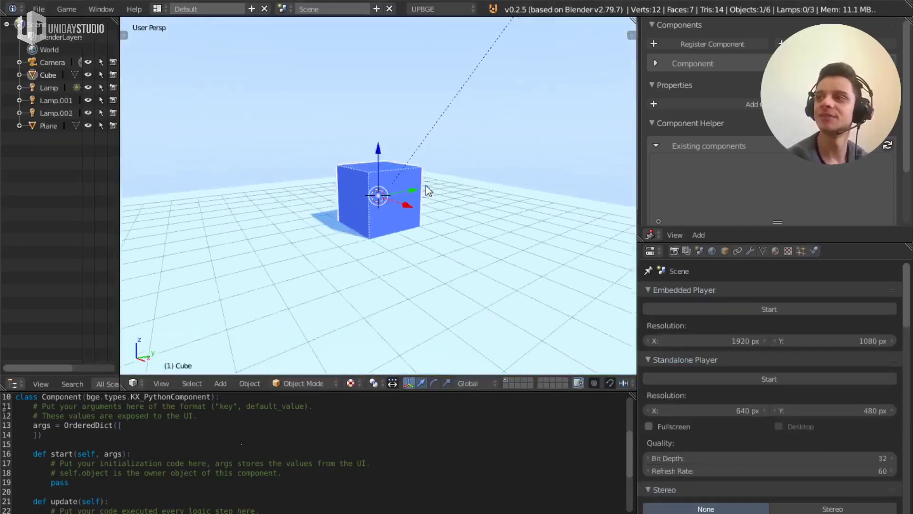
{"action": "right_click", "coordinate": [361, 180]}
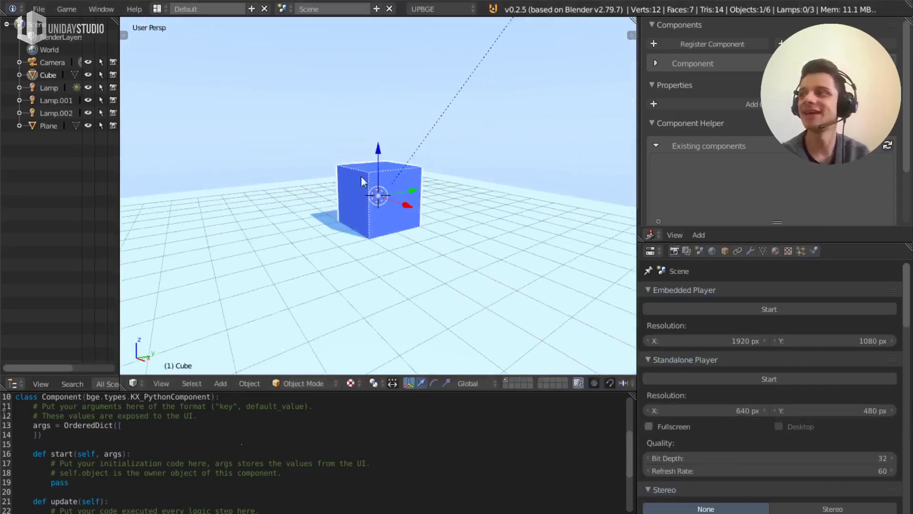
{"action": "mouse_move", "coordinate": [382, 183]}
{"action": "middle_mouse_down"}
{"action": "mouse_move", "coordinate": [423, 253]}
{"action": "mouse_move", "coordinate": [390, 226]}
{"action": "mouse_move", "coordinate": [426, 270]}
{"action": "mouse_move", "coordinate": [315, 328]}
{"action": "middle_mouse_up"}
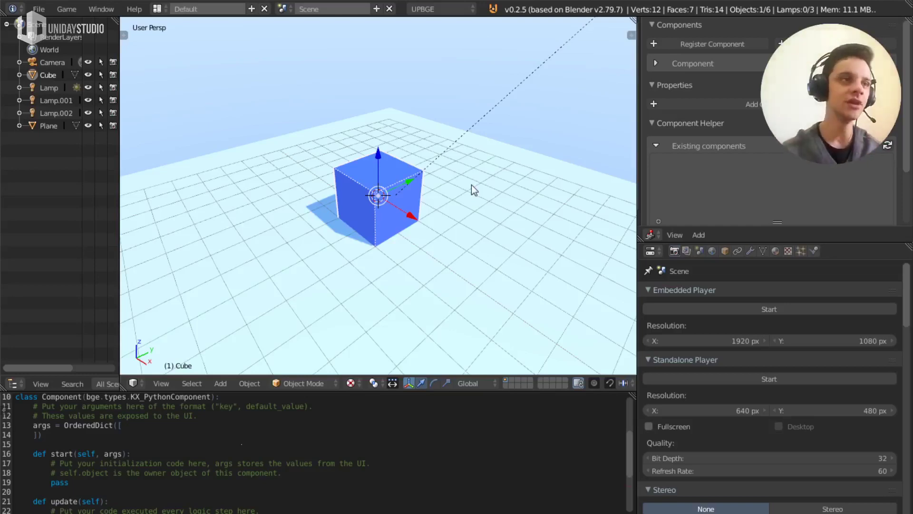
{"action": "middle_click_drag", "start_coordinate": [483, 216], "coordinate": [439, 204]}
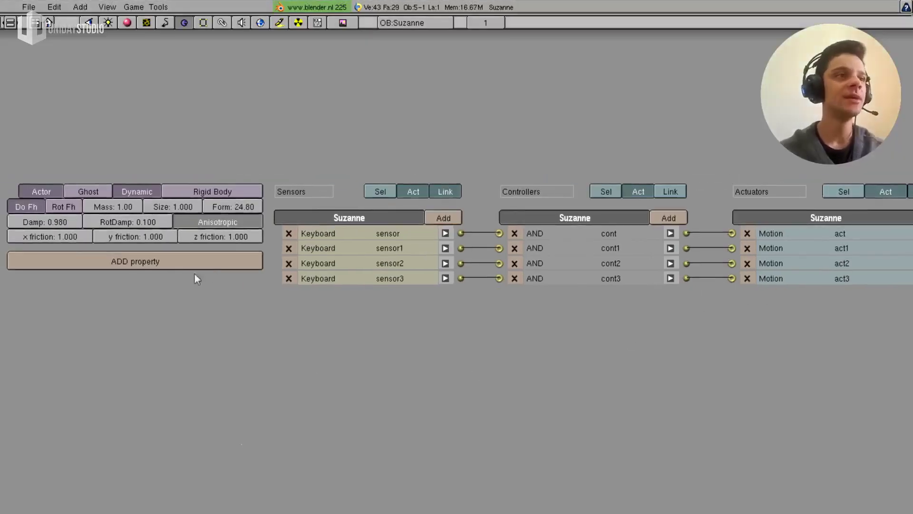
- Delete the cube's leftover game properties prop1 and prop
{"action": "left_click", "coordinate": [158, 262]}
{"action": "left_click", "coordinate": [141, 262]}
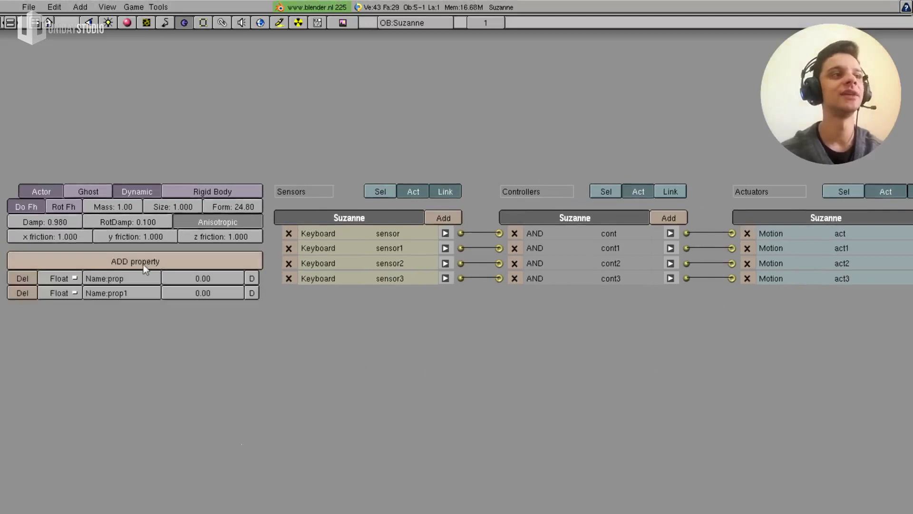
{"action": "left_click", "coordinate": [22, 292]}
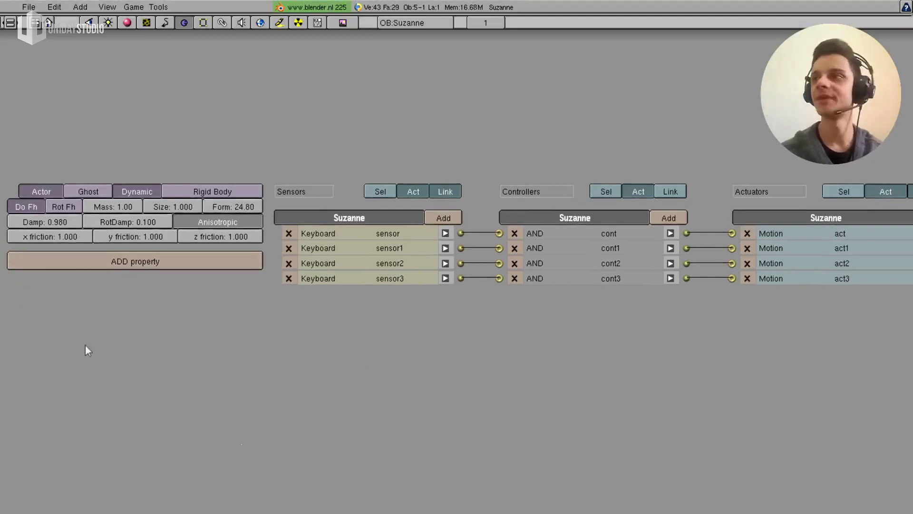
- Restore the full window layout and save over the existing file
{"action": "key", "text": "ctrl+Up"}
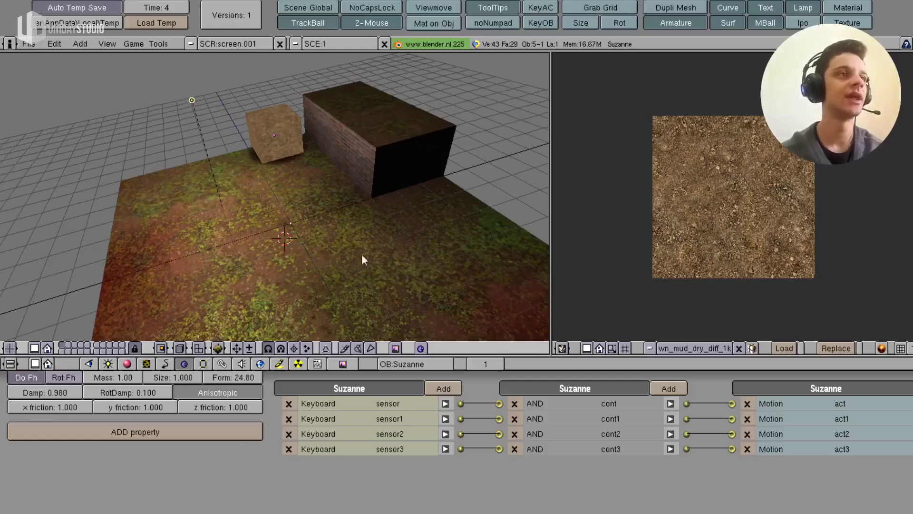
{"action": "middle_click_drag", "start_coordinate": [361, 253], "coordinate": [444, 223]}
{"action": "key", "text": "ctrl+w"}
{"action": "left_click", "coordinate": [445, 229]}
- Select the textured cube in face-select mode and show its Paint/Face settings
{"action": "middle_click_drag", "start_coordinate": [173, 164], "coordinate": [275, 130]}
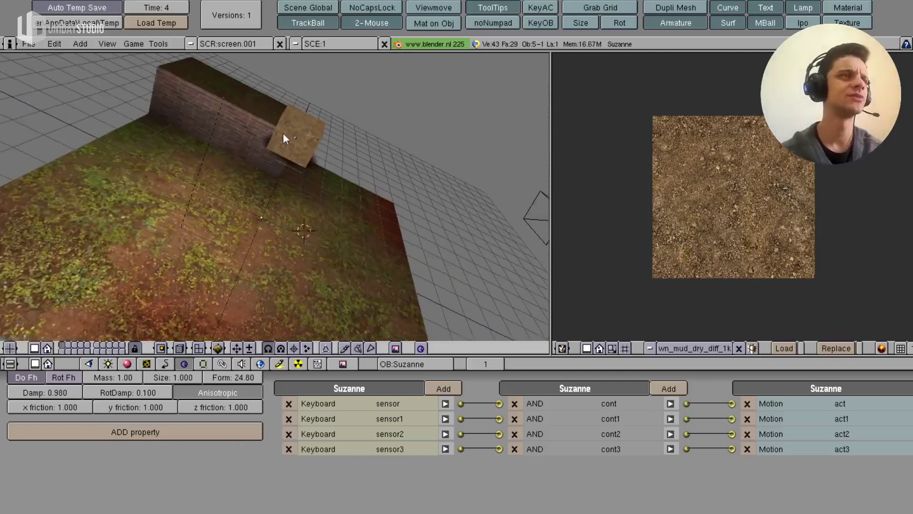
{"action": "right_click", "coordinate": [378, 159]}
{"action": "key", "text": "Tab"}
{"action": "key", "text": "Tab"}
{"action": "mouse_move", "coordinate": [285, 190]}
{"action": "middle_mouse_down"}
{"action": "mouse_move", "coordinate": [255, 152]}
{"action": "mouse_move", "coordinate": [313, 182]}
{"action": "mouse_move", "coordinate": [292, 157]}
{"action": "mouse_move", "coordinate": [281, 171]}
{"action": "middle_mouse_up"}
{"action": "right_click", "coordinate": [264, 125]}
{"action": "key", "text": "f"}
{"action": "left_click", "coordinate": [276, 364]}
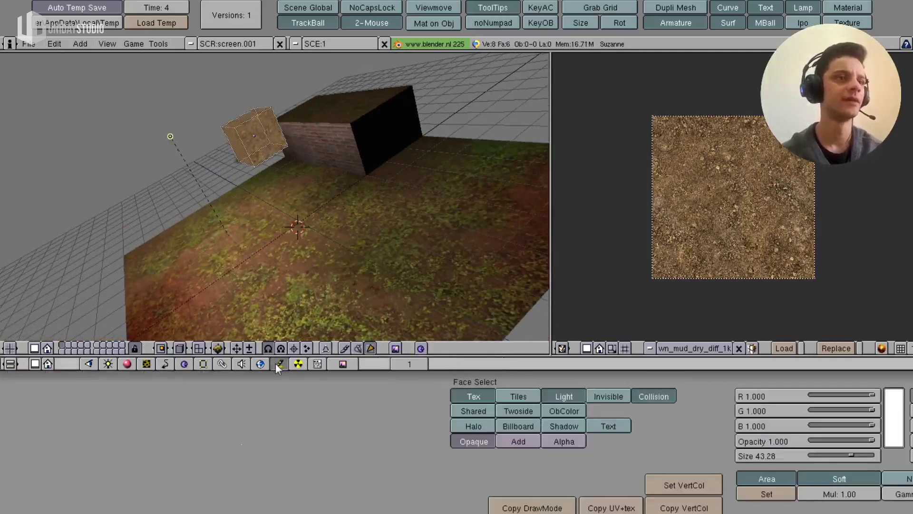
- Toggle lighting on the cube's faces and leave face-select mode
{"action": "left_click", "coordinate": [573, 398]}
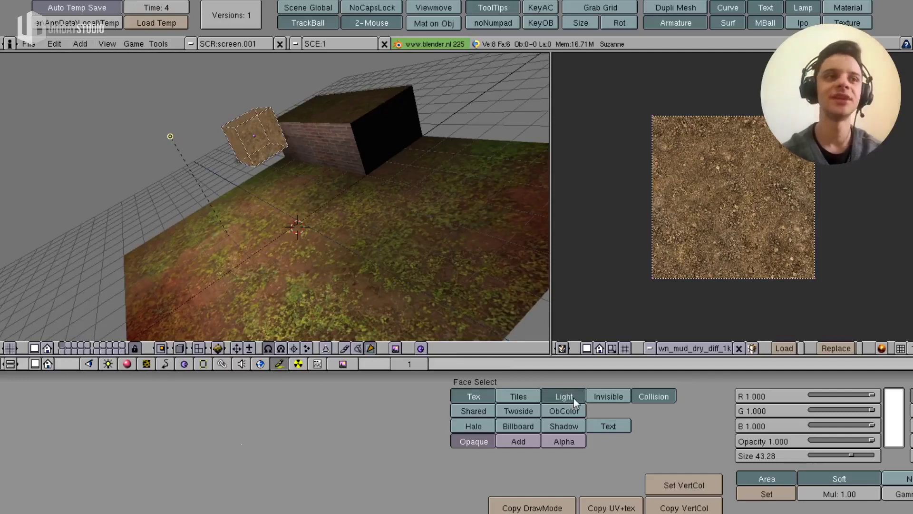
{"action": "middle_click_drag", "start_coordinate": [267, 187], "coordinate": [314, 176]}
{"action": "key", "text": "Tab"}
{"action": "key", "text": "Tab"}
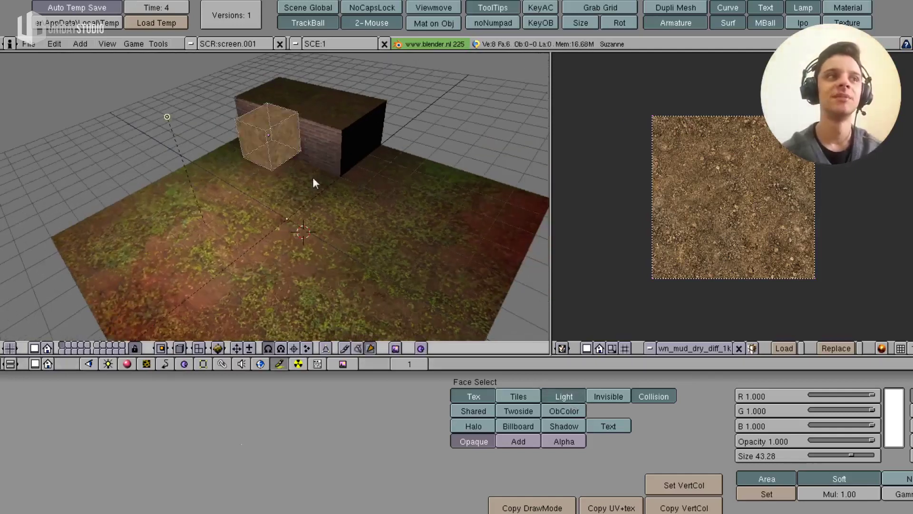
{"action": "middle_click_drag", "start_coordinate": [307, 289], "coordinate": [342, 284]}
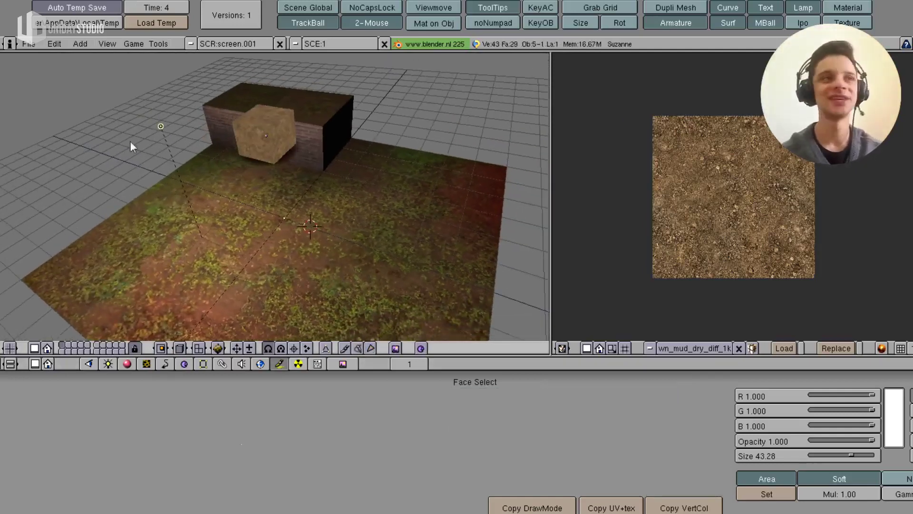
- Select the lamp and move it to a new position
{"action": "right_click", "coordinate": [167, 132]}
{"action": "key", "text": "g"}
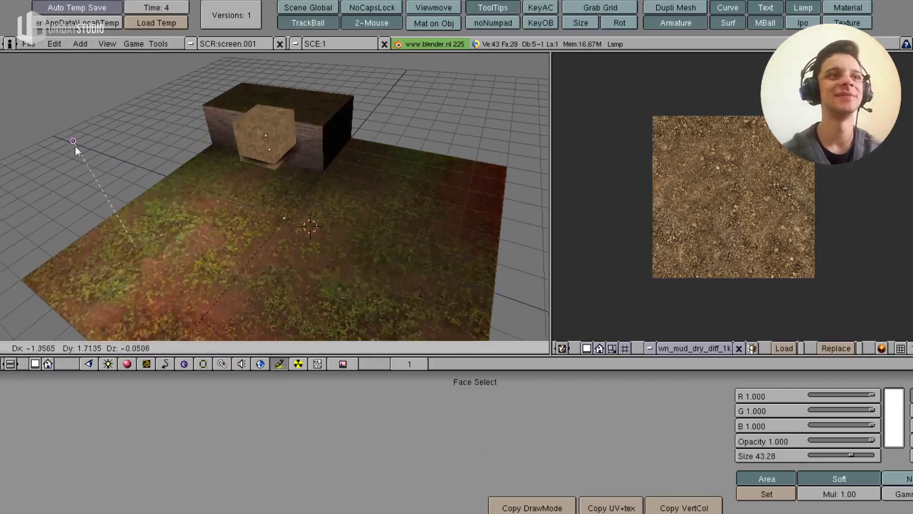
{"action": "left_click", "coordinate": [117, 174]}
{"action": "middle_click_drag", "start_coordinate": [273, 135], "coordinate": [329, 245]}
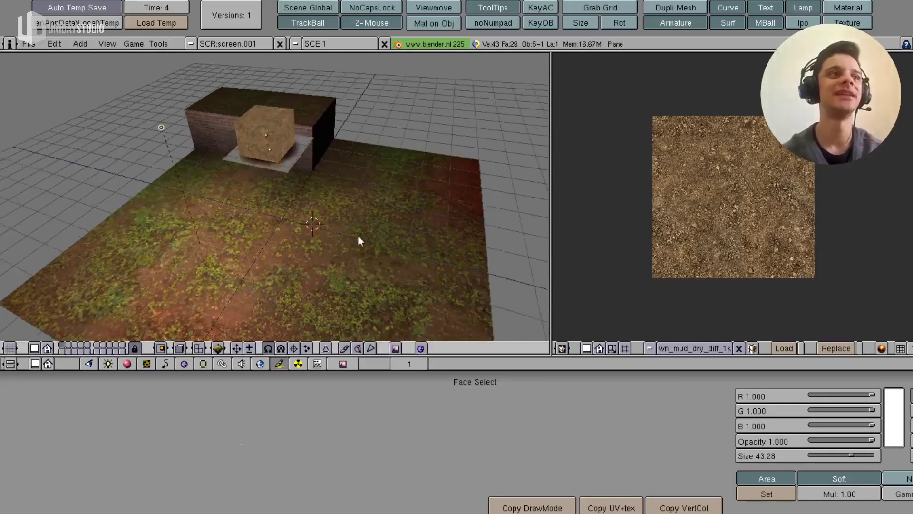
{"action": "left_click", "coordinate": [344, 183]}
- Select the cube and test-run the game, then stop it
{"action": "right_click", "coordinate": [354, 178]}
{"action": "key", "text": "g"}
{"action": "key", "text": "Escape"}
{"action": "key", "text": "p"}
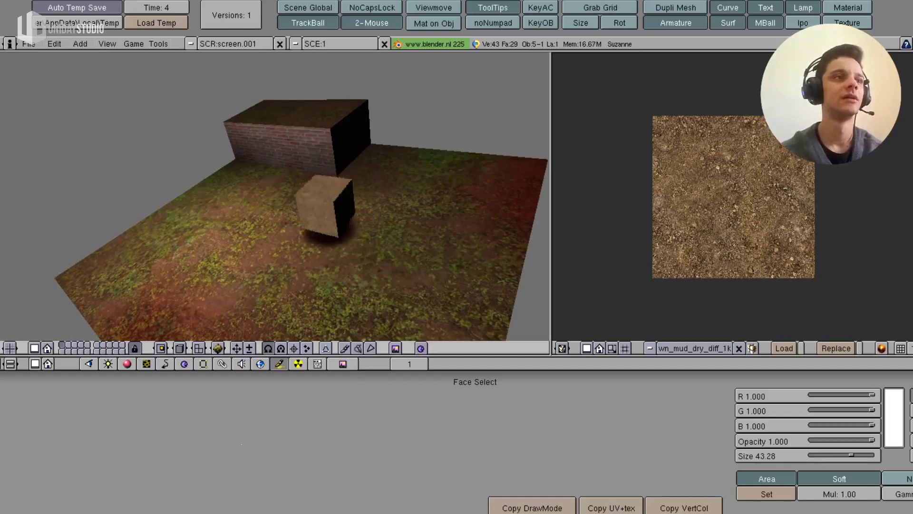
{"action": "key", "text": "Escape"}
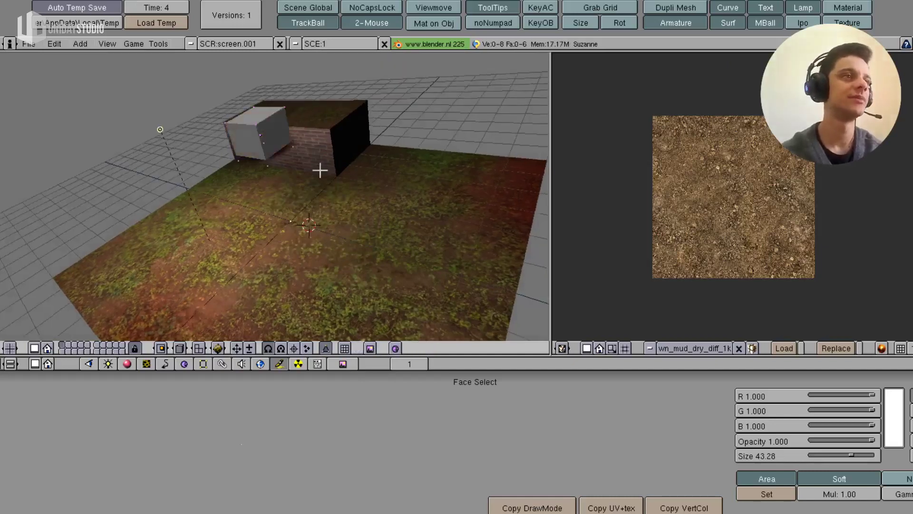
- Toggle the cube's face-select and edit modes, then run the game again
{"action": "middle_click_drag", "start_coordinate": [309, 173], "coordinate": [307, 152]}
{"action": "key", "text": "f"}
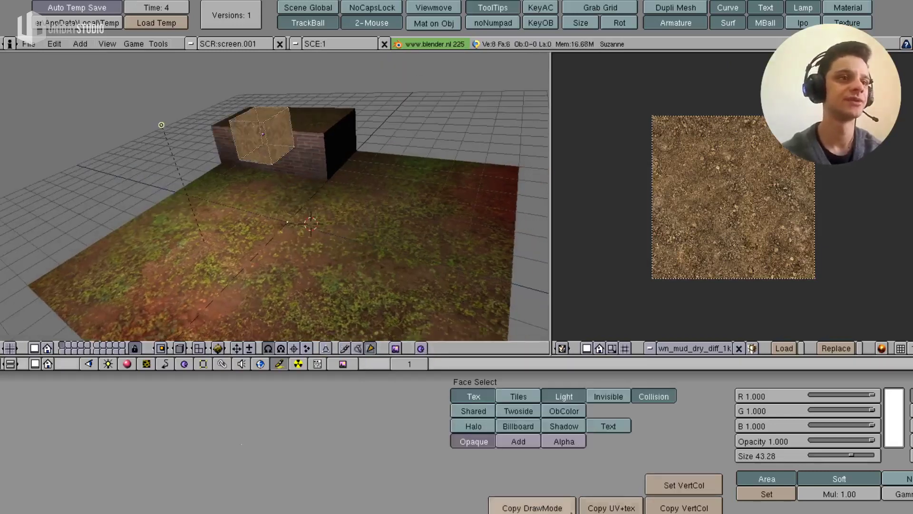
{"action": "key", "text": "Tab"}
{"action": "key", "text": "Tab"}
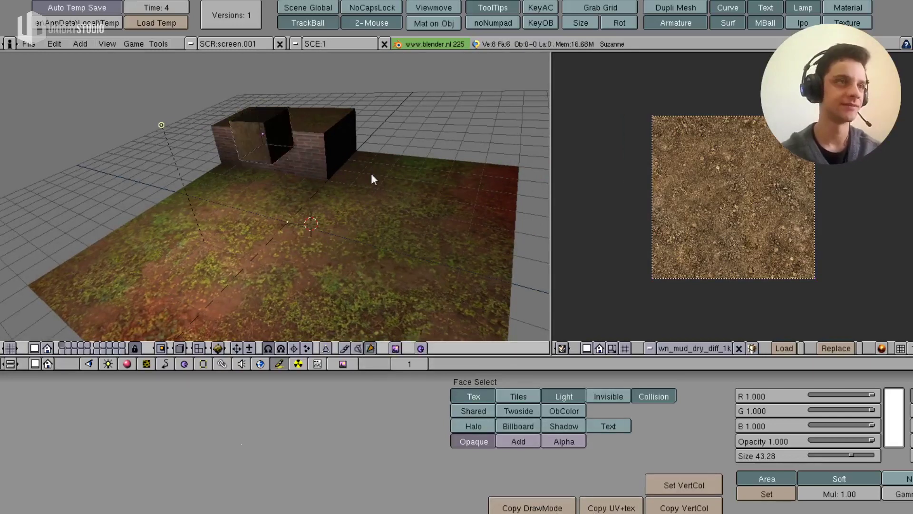
{"action": "key", "text": "f"}
{"action": "key", "text": "p"}
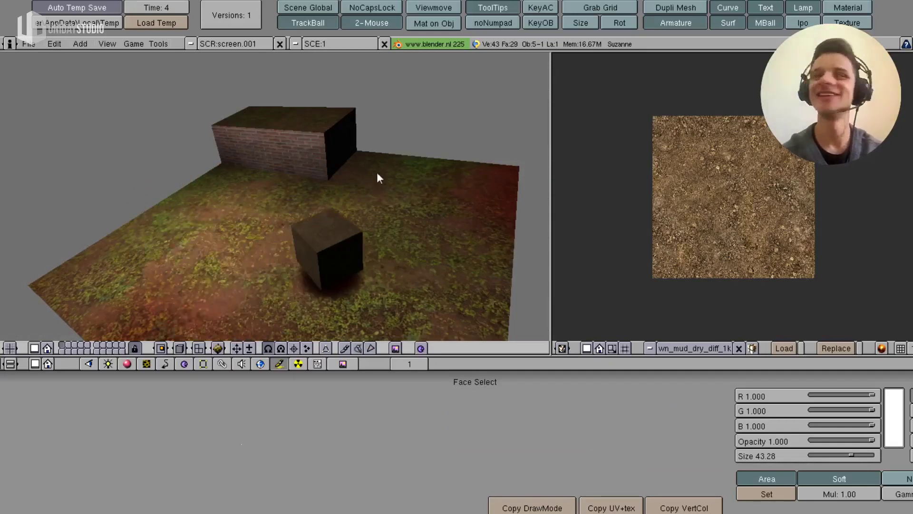
- Stop the game, briefly rerun it, then select the camera and show its settings
{"action": "key", "text": "Escape"}
{"action": "right_click", "coordinate": [444, 139]}
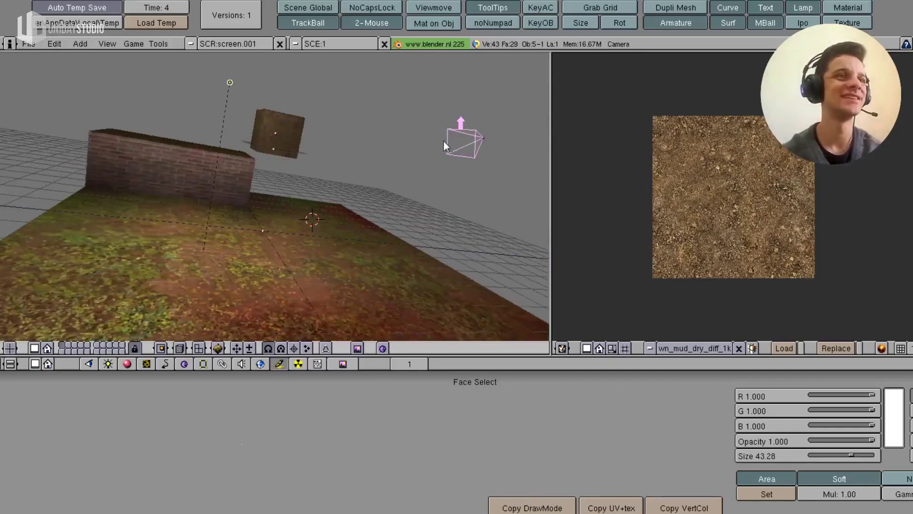
{"action": "middle_click_drag", "start_coordinate": [443, 139], "coordinate": [321, 210]}
{"action": "key", "text": "p"}
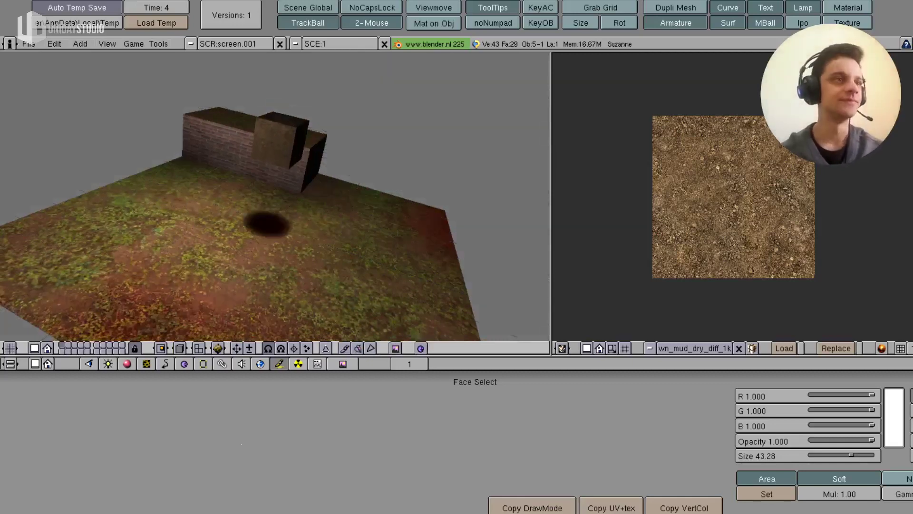
{"action": "key", "text": "Escape"}
{"action": "middle_click_drag", "start_coordinate": [354, 192], "coordinate": [404, 250]}
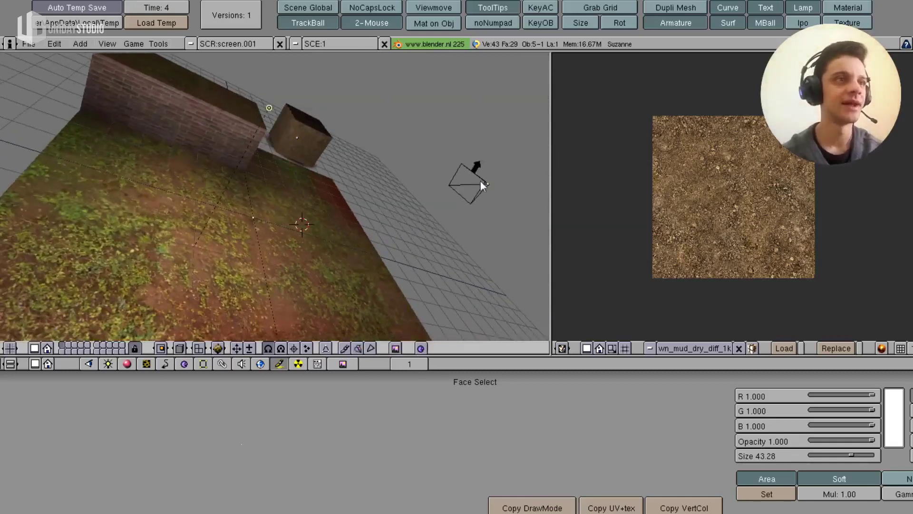
{"action": "right_click", "coordinate": [480, 182]}
{"action": "left_click", "coordinate": [204, 364]}
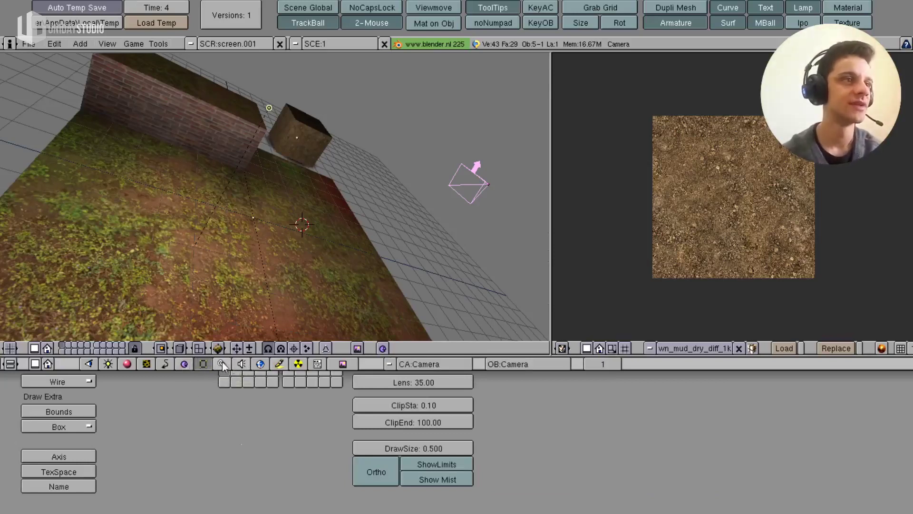
- Look through the camera, tilt it down onto the ground and shift its position
{"action": "key", "text": "KP_0"}
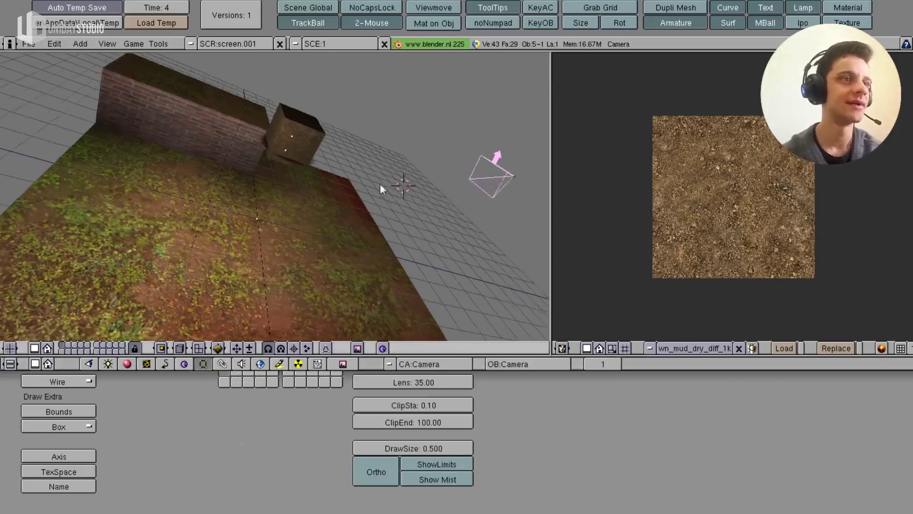
{"action": "key", "text": "r"}
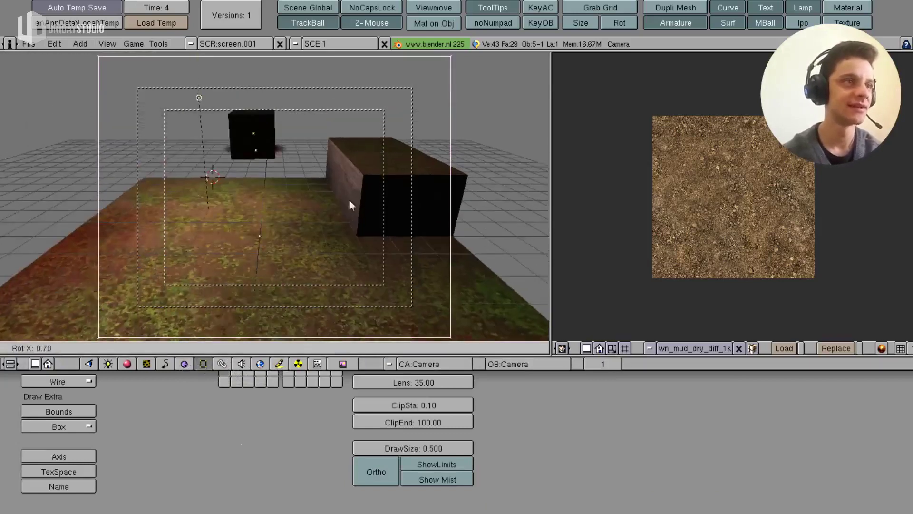
{"action": "left_click", "coordinate": [345, 238]}
{"action": "key", "text": "g"}
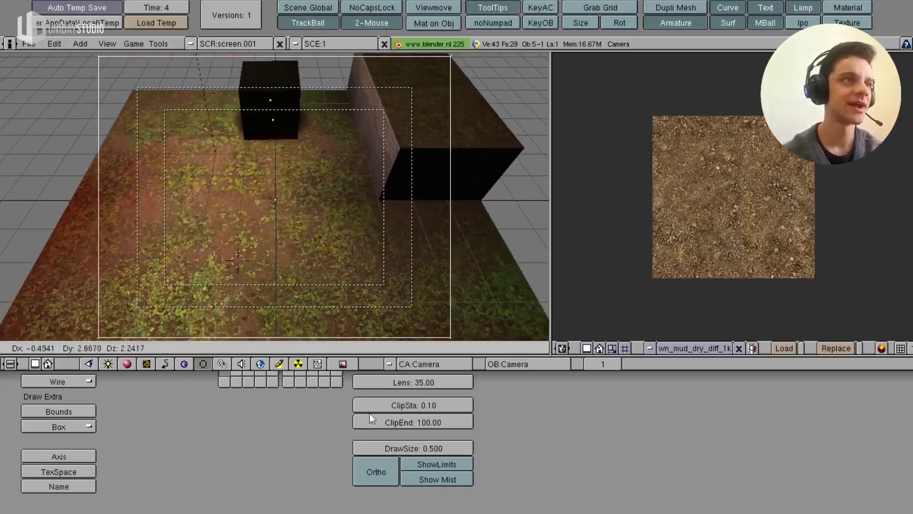
{"action": "left_click", "coordinate": [375, 164]}
{"action": "mouse_move", "coordinate": [375, 165]}
{"action": "middle_mouse_down"}
{"action": "mouse_move", "coordinate": [350, 233]}
{"action": "mouse_move", "coordinate": [396, 247]}
{"action": "mouse_move", "coordinate": [373, 218]}
{"action": "mouse_move", "coordinate": [379, 235]}
{"action": "middle_mouse_up"}
{"action": "key", "text": "g"}
{"action": "left_click", "coordinate": [449, 207]}
{"action": "key", "text": "KP_0"}
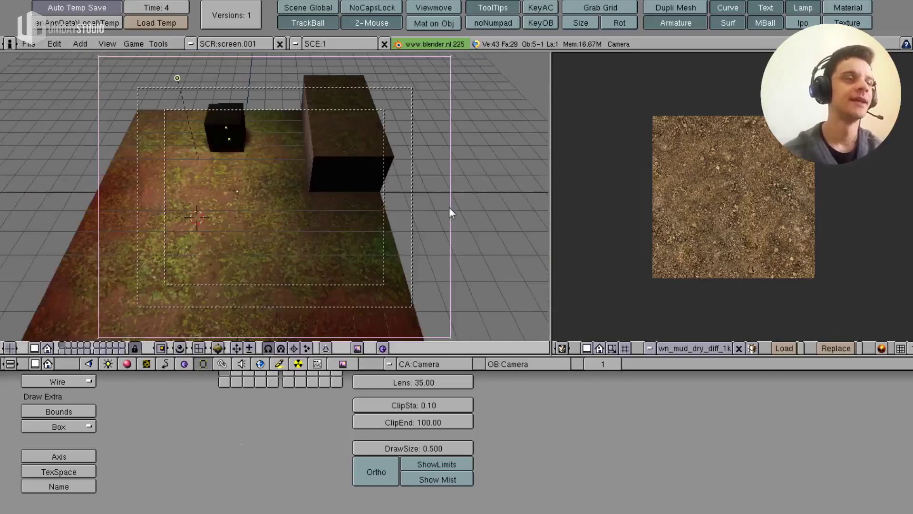
- Keep moving the camera until it frames the ground, brick box and cube
{"action": "key", "text": "g"}
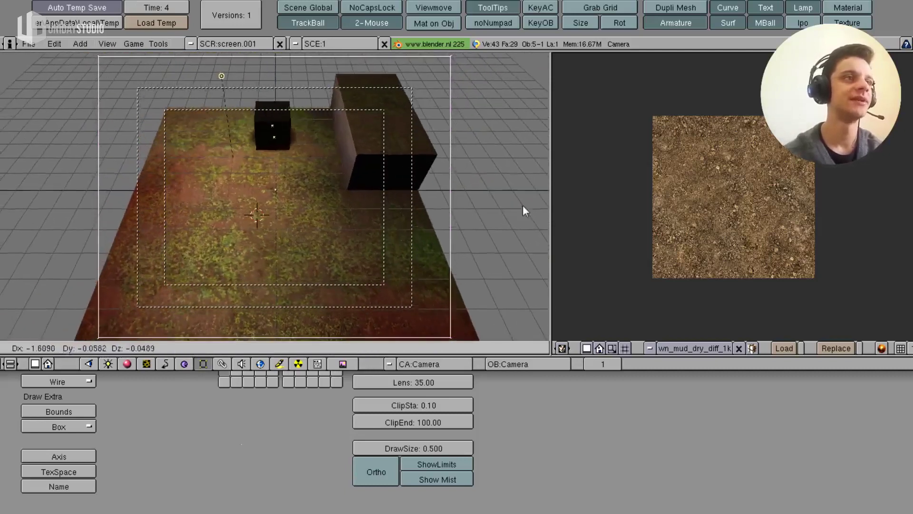
{"action": "left_click", "coordinate": [499, 207]}
{"action": "mouse_move", "coordinate": [498, 207]}
{"action": "middle_mouse_down"}
{"action": "mouse_move", "coordinate": [371, 241]}
{"action": "mouse_move", "coordinate": [498, 164]}
{"action": "middle_mouse_up"}
{"action": "mouse_move", "coordinate": [401, 215]}
{"action": "middle_mouse_down"}
{"action": "mouse_move", "coordinate": [380, 202]}
{"action": "mouse_move", "coordinate": [404, 233]}
{"action": "middle_mouse_up"}
{"action": "key", "text": "g"}
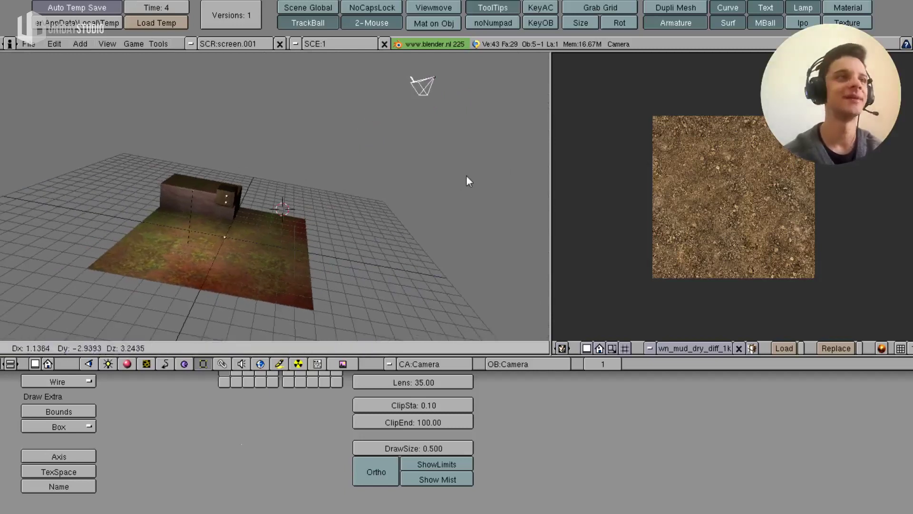
{"action": "left_click", "coordinate": [466, 175]}
{"action": "key", "text": "KP_0"}
{"action": "key", "text": "g"}
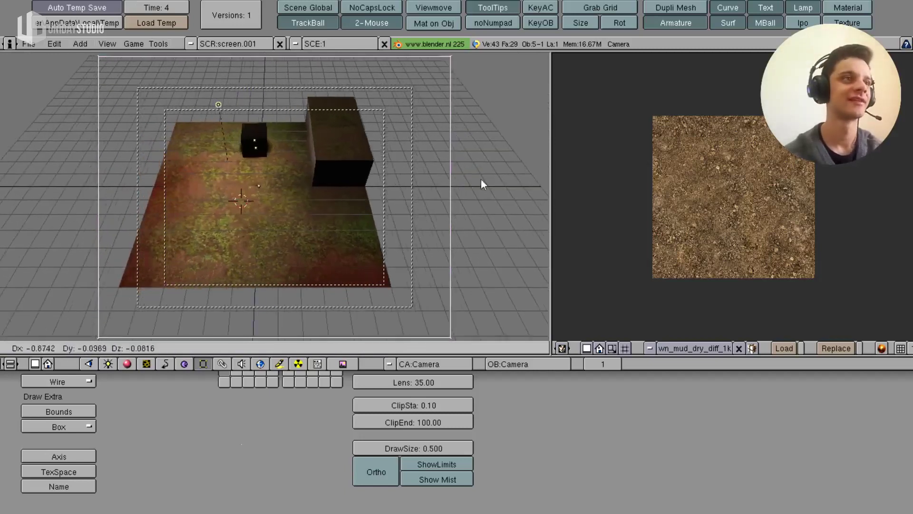
{"action": "left_click", "coordinate": [322, 251]}
- Check the camera view, then show the render settings and game framing options
{"action": "key", "text": "KP_0"}
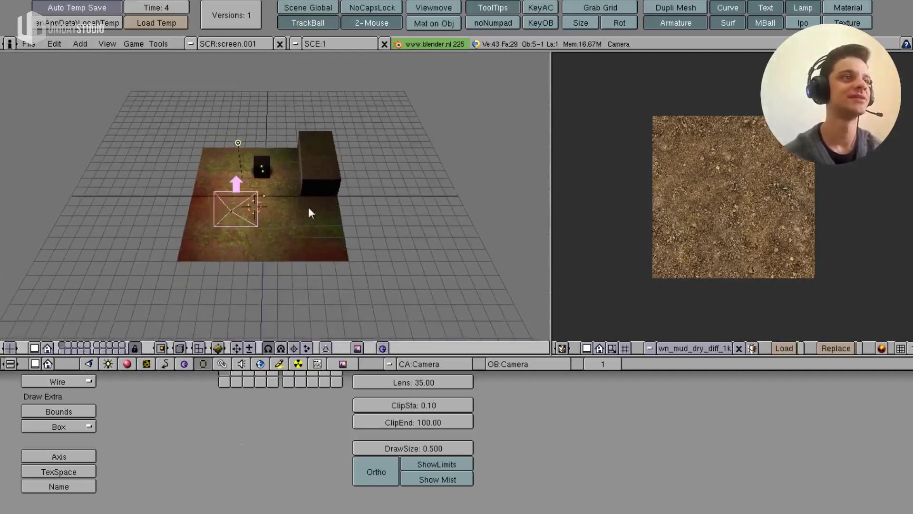
{"action": "key", "text": "KP_0"}
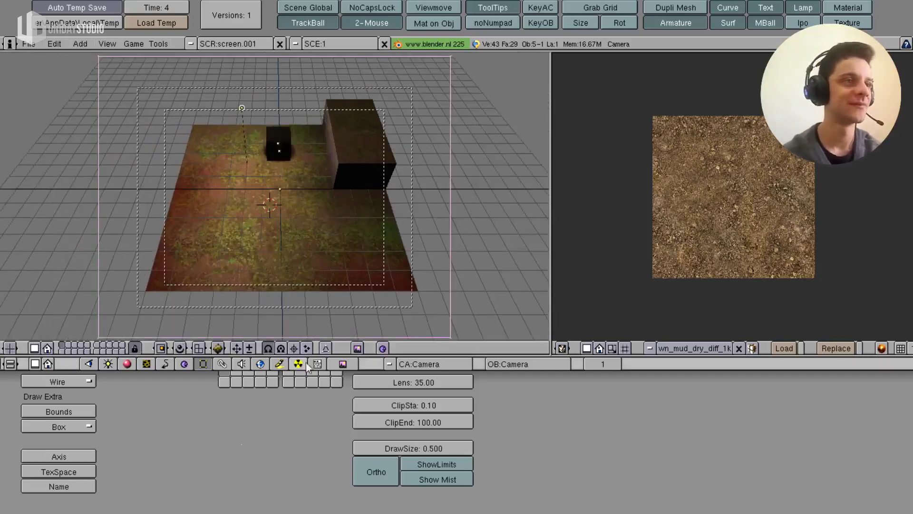
{"action": "left_click", "coordinate": [336, 363]}
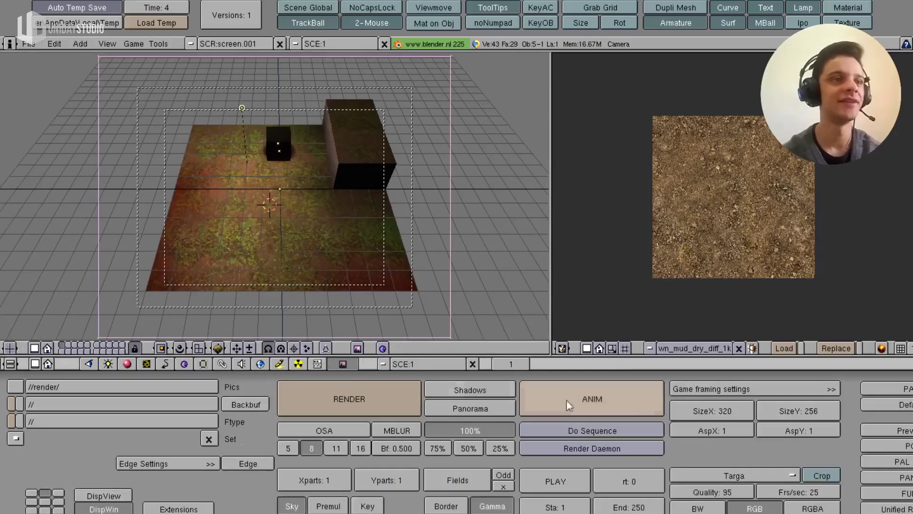
{"action": "left_click", "coordinate": [760, 383]}
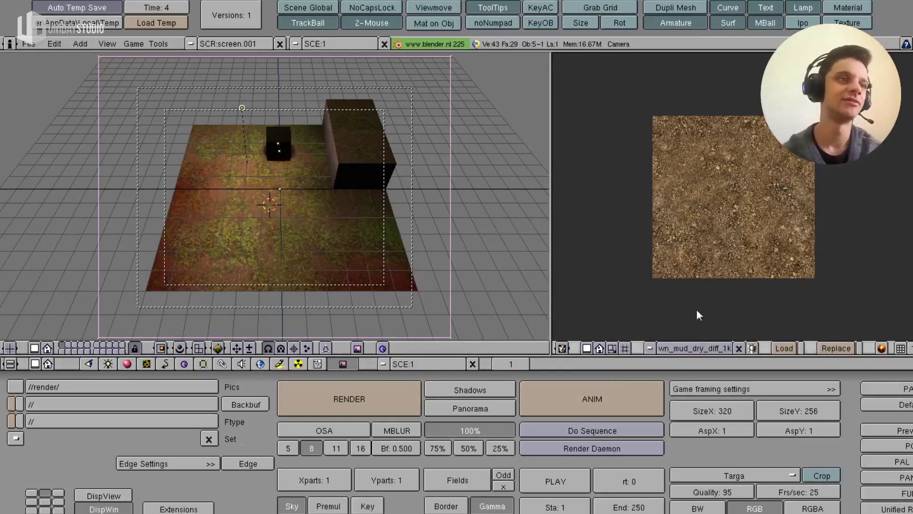
- Set the render frame size to SizeX 1280 and SizeY 720
{"action": "left_click", "coordinate": [735, 413]}
{"action": "type", "text": "128"}
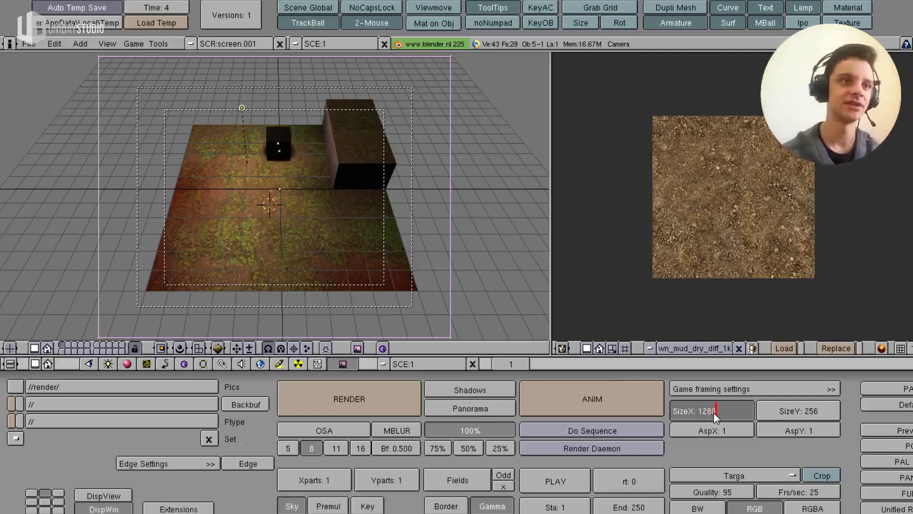
{"action": "key", "text": "Return"}
{"action": "left_click", "coordinate": [812, 407]}
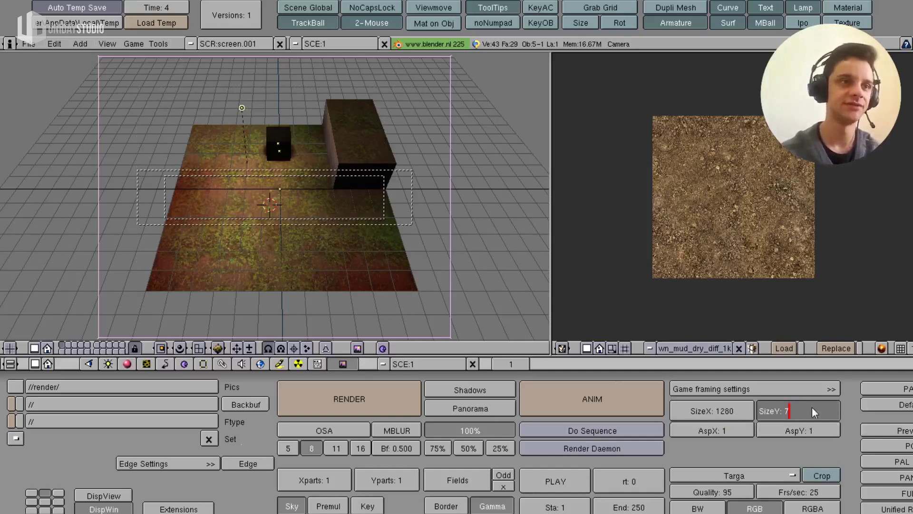
{"action": "type", "text": "20"}
{"action": "key", "text": "Return"}
- Orbit away from the camera view and switch to the camera's settings panel
{"action": "mouse_move", "coordinate": [373, 210]}
{"action": "middle_mouse_down"}
{"action": "mouse_move", "coordinate": [508, 147]}
{"action": "mouse_move", "coordinate": [436, 186]}
{"action": "middle_mouse_up"}
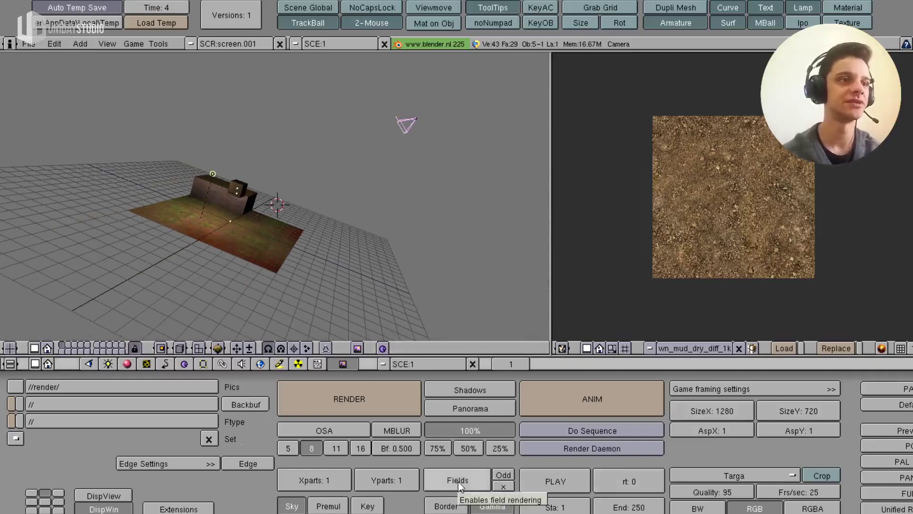
{"action": "left_click", "coordinate": [222, 366]}
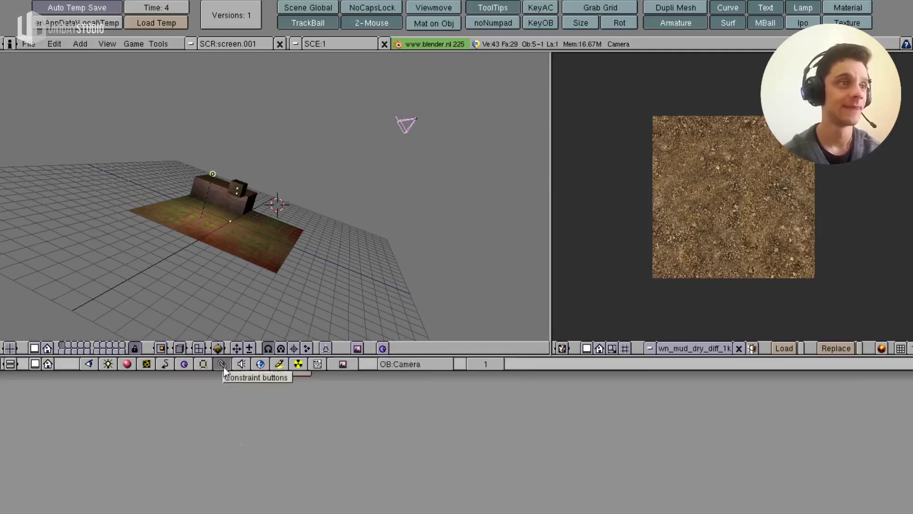
{"action": "left_click", "coordinate": [204, 365]}
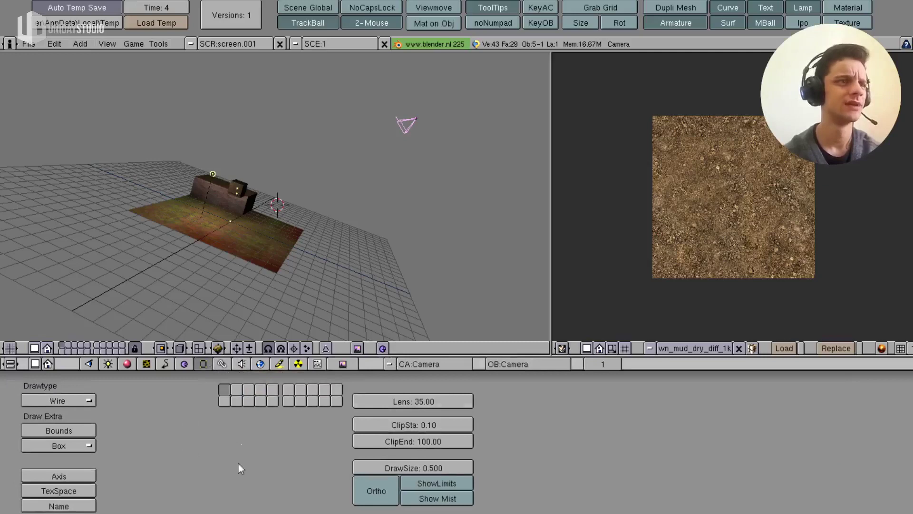
- Look through the camera and set its Lens value to 20
{"action": "key", "text": "KP_0"}
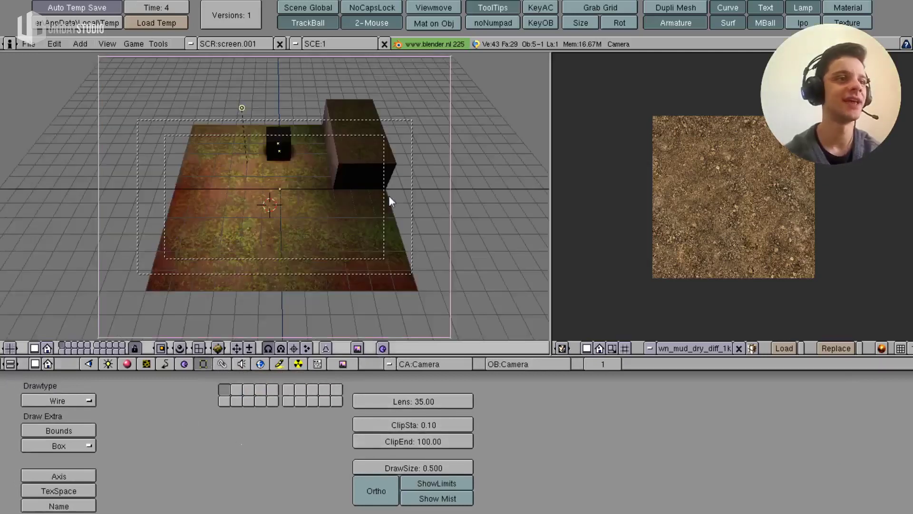
{"action": "left_click_drag", "start_coordinate": [418, 402], "coordinate": [438, 403]}
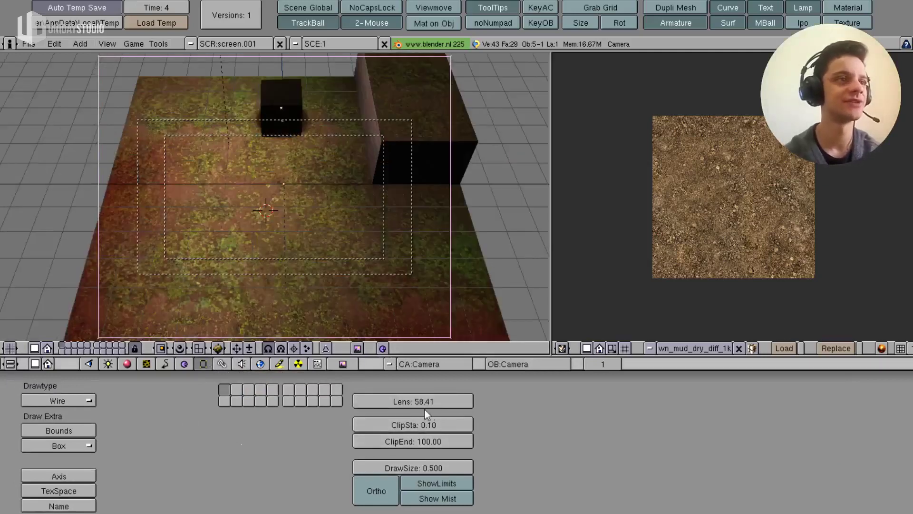
{"action": "left_click_drag", "start_coordinate": [425, 401], "coordinate": [438, 403]}
{"action": "left_click", "coordinate": [362, 408]}
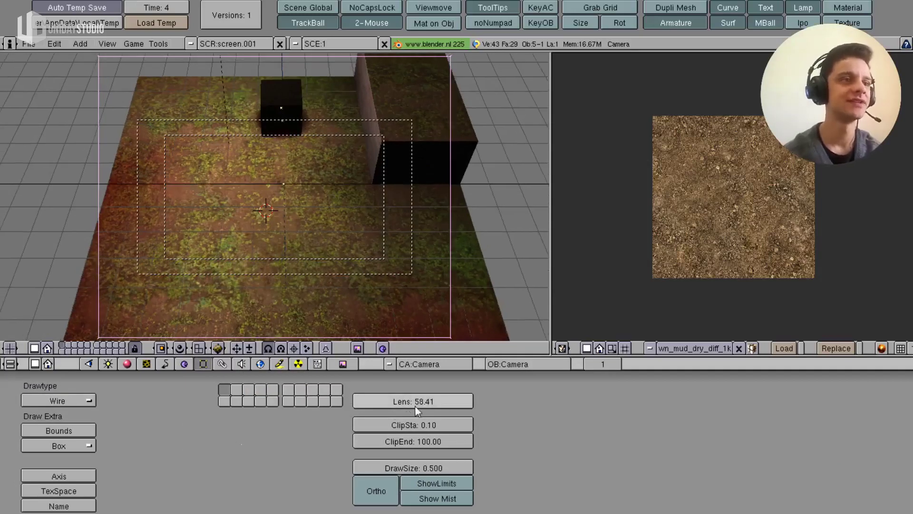
{"action": "left_click", "coordinate": [392, 400]}
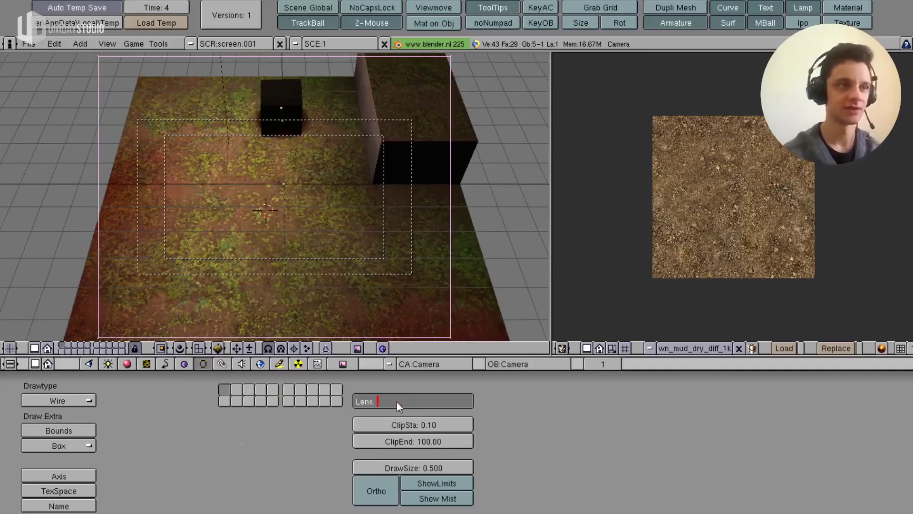
{"action": "type", "text": "10"}
{"action": "key", "text": "Return"}
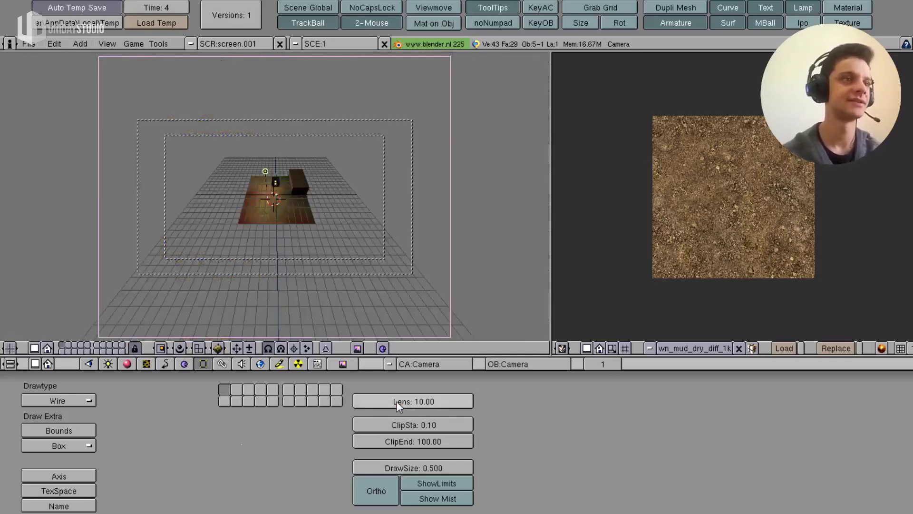
{"action": "left_click", "coordinate": [418, 400]}
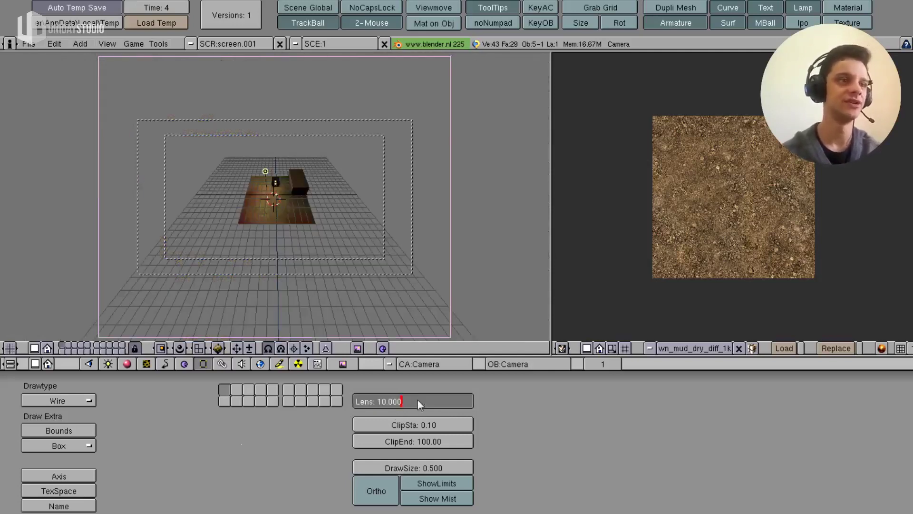
{"action": "key", "text": "BackSpace"}
{"action": "key", "text": "BackSpace"}
{"action": "key", "text": "BackSpace"}
{"action": "type", "text": "20"}
{"action": "key", "text": "Return"}
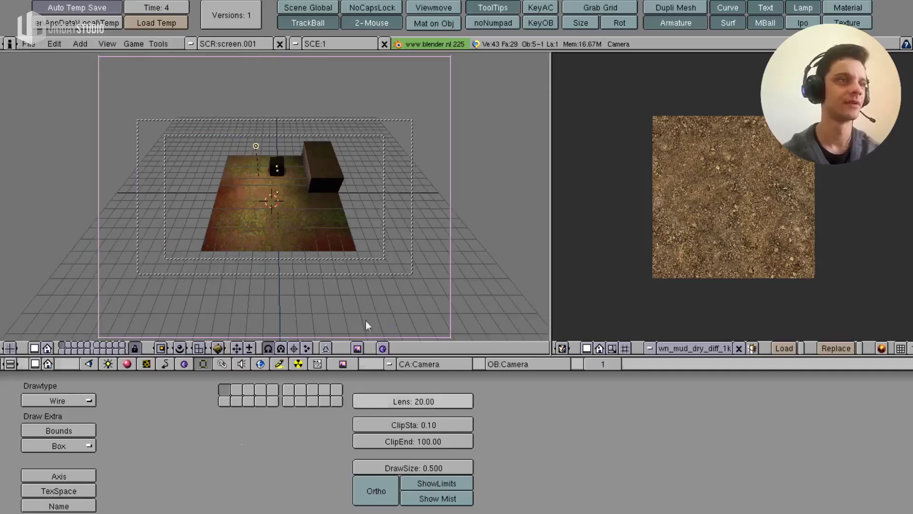
- Grab the camera to a new position and return to camera view
{"action": "mouse_move", "coordinate": [365, 323]}
{"action": "middle_mouse_down"}
{"action": "mouse_move", "coordinate": [375, 158]}
{"action": "mouse_move", "coordinate": [295, 213]}
{"action": "middle_mouse_up"}
{"action": "key", "text": "g"}
{"action": "left_click", "coordinate": [338, 230]}
{"action": "key", "text": "KP_0"}
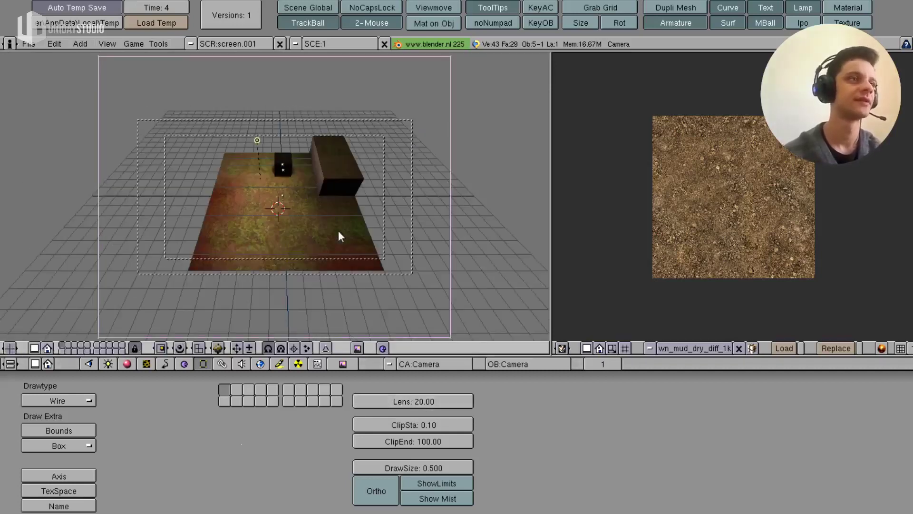
{"action": "mouse_move", "coordinate": [339, 231]}
{"action": "middle_mouse_down"}
{"action": "mouse_move", "coordinate": [315, 247]}
{"action": "mouse_move", "coordinate": [369, 173]}
{"action": "mouse_move", "coordinate": [393, 208]}
{"action": "mouse_move", "coordinate": [336, 204]}
{"action": "middle_mouse_up"}
- Turn on the camera's Show Mist and ShowLimits displays
{"action": "left_click", "coordinate": [438, 498]}
{"action": "mouse_move", "coordinate": [371, 295]}
{"action": "middle_mouse_down"}
{"action": "mouse_move", "coordinate": [352, 260]}
{"action": "mouse_move", "coordinate": [187, 255]}
{"action": "middle_mouse_up"}
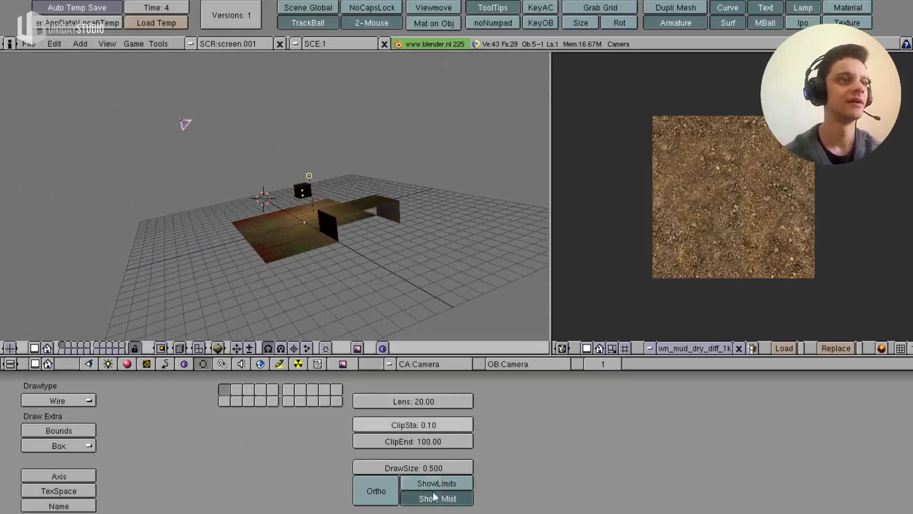
{"action": "left_click", "coordinate": [449, 484]}
{"action": "mouse_move", "coordinate": [418, 309]}
{"action": "middle_mouse_down"}
{"action": "mouse_move", "coordinate": [427, 258]}
{"action": "mouse_move", "coordinate": [464, 303]}
{"action": "mouse_move", "coordinate": [386, 290]}
{"action": "mouse_move", "coordinate": [400, 301]}
{"action": "middle_mouse_up"}
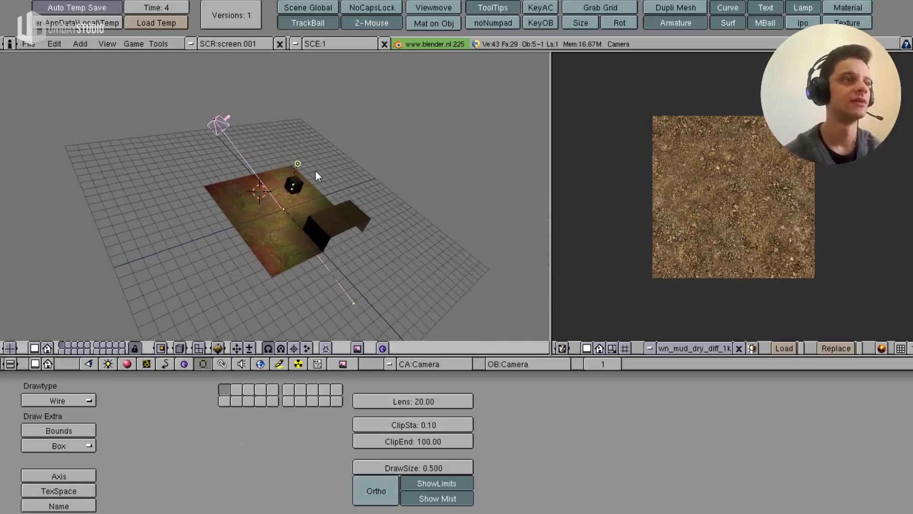
- Try Ortho projection on the camera and switch it back to perspective
{"action": "key", "text": "KP_0"}
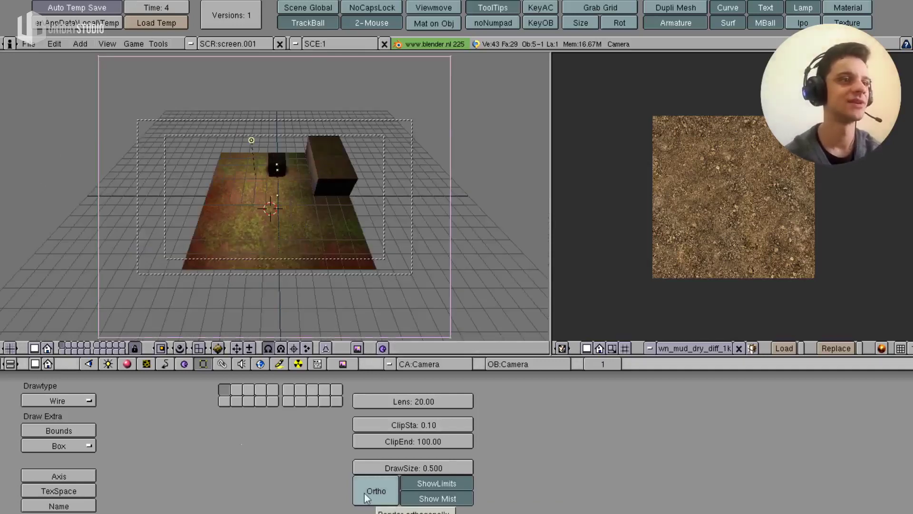
{"action": "left_click", "coordinate": [365, 492]}
{"action": "left_click", "coordinate": [364, 493]}
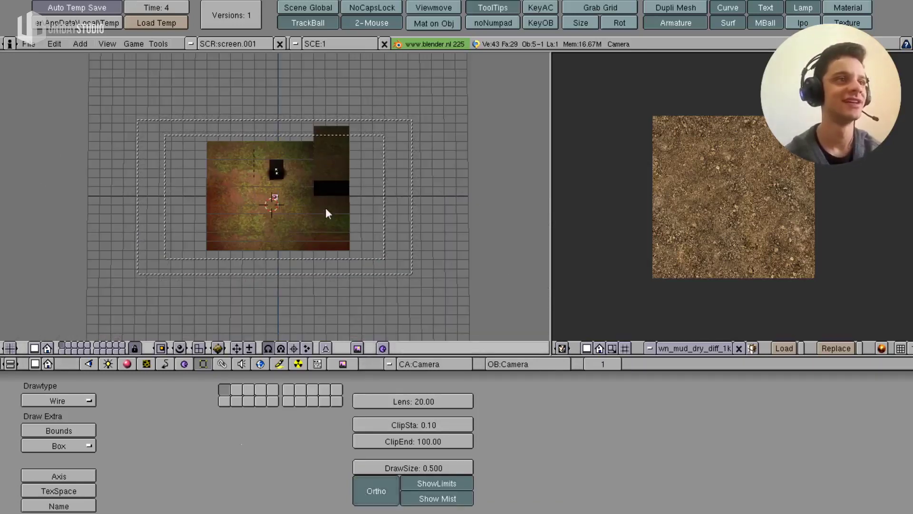
{"action": "middle_click_drag", "start_coordinate": [325, 207], "coordinate": [357, 194]}
{"action": "key", "text": "KP_0"}
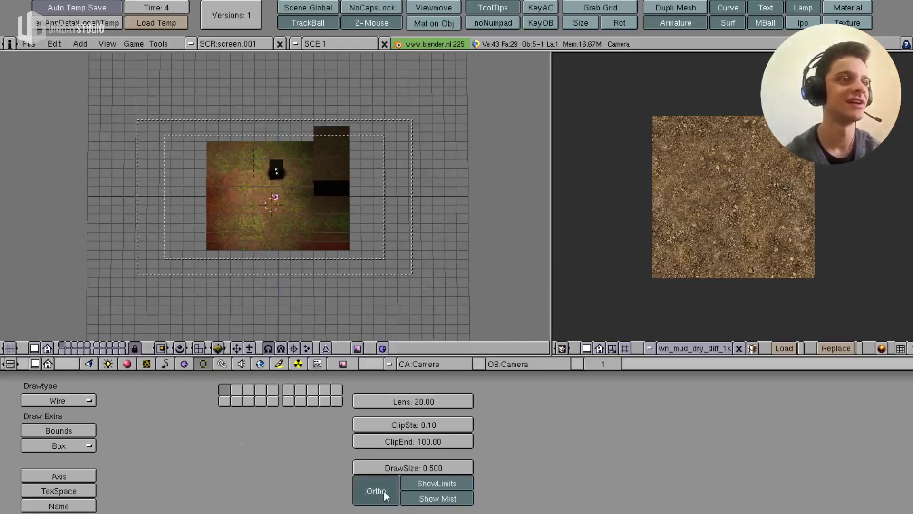
{"action": "middle_click_drag", "start_coordinate": [278, 216], "coordinate": [352, 200]}
- Save over the scene file, return to camera view and start the game
{"action": "key", "text": "ctrl+w"}
{"action": "left_click", "coordinate": [352, 200]}
{"action": "key", "text": "KP_0"}
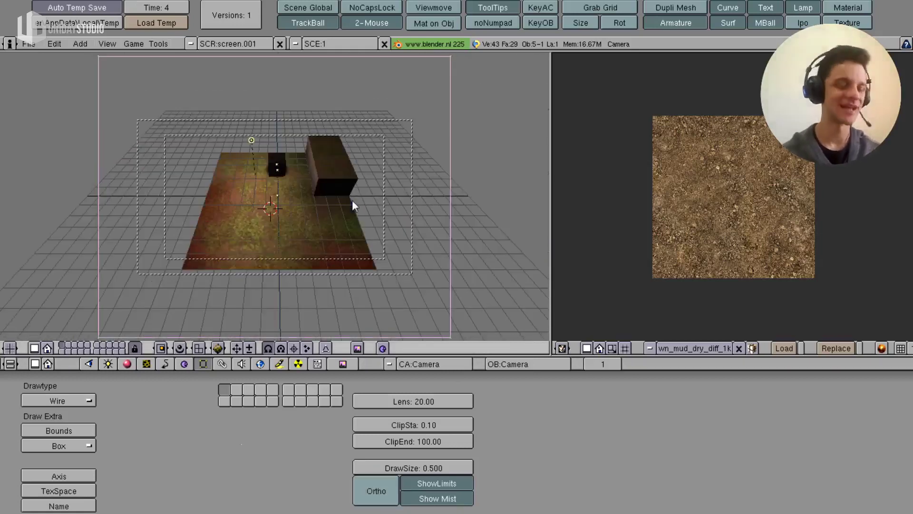
{"action": "key", "text": "p"}
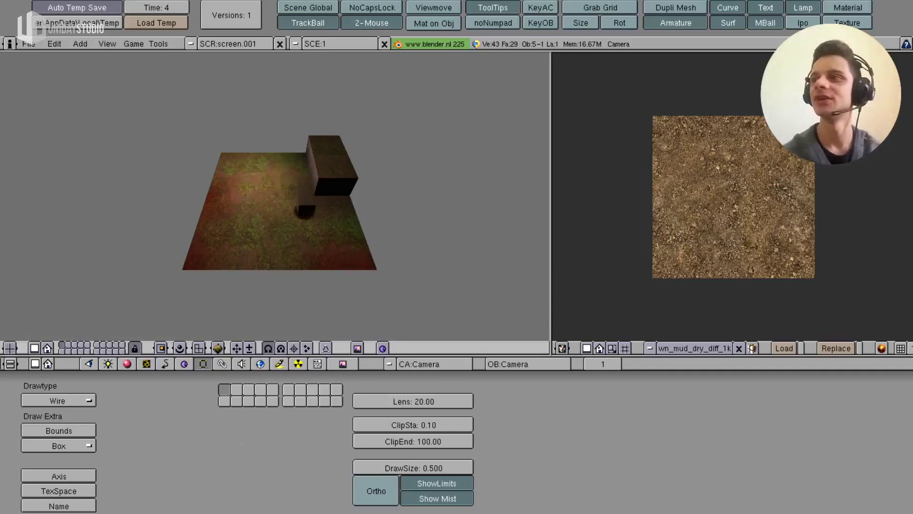
- Stop the game, zoom in, rerun it, then enable Show framerate and profile
{"action": "key", "text": "Escape"}
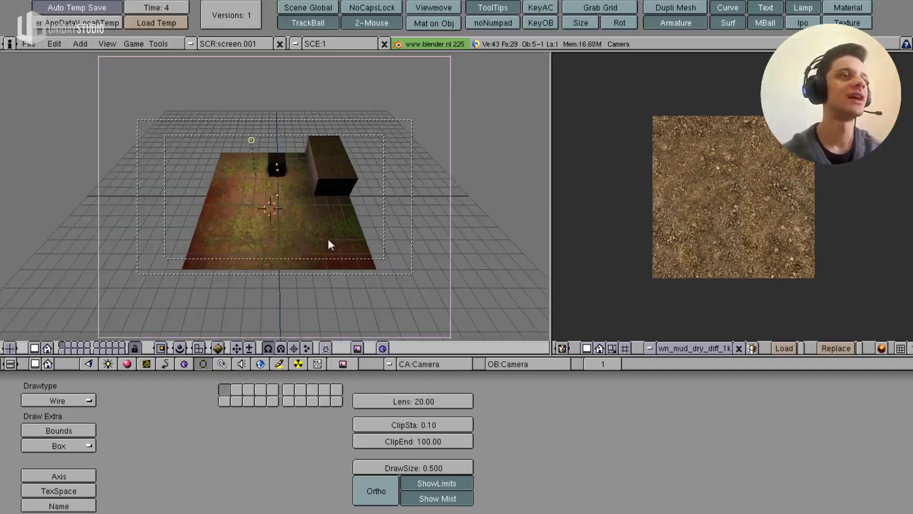
{"action": "scroll", "coordinate": [329, 241], "scroll_direction": "up", "scroll_amount": 2}
{"action": "scroll", "coordinate": [329, 241], "scroll_direction": "up", "scroll_amount": 2}
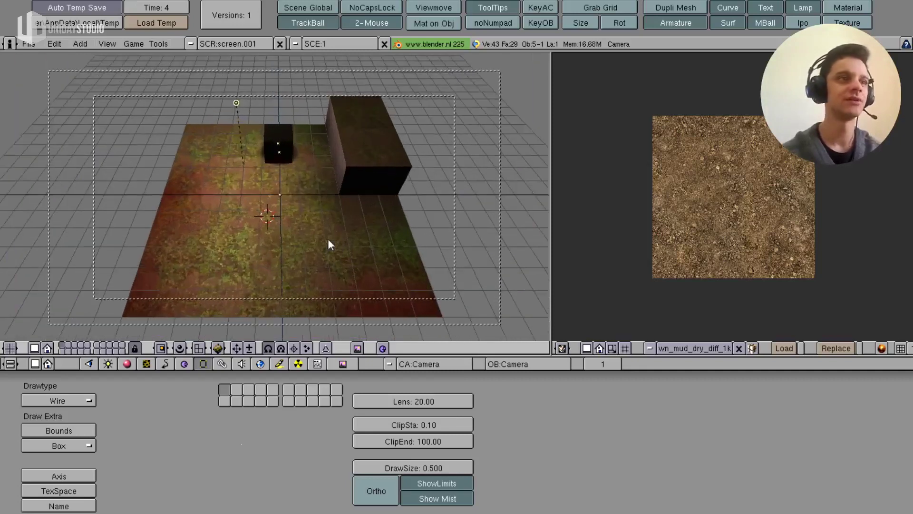
{"action": "scroll", "coordinate": [329, 241], "scroll_direction": "up", "scroll_amount": 2}
{"action": "key", "text": "p"}
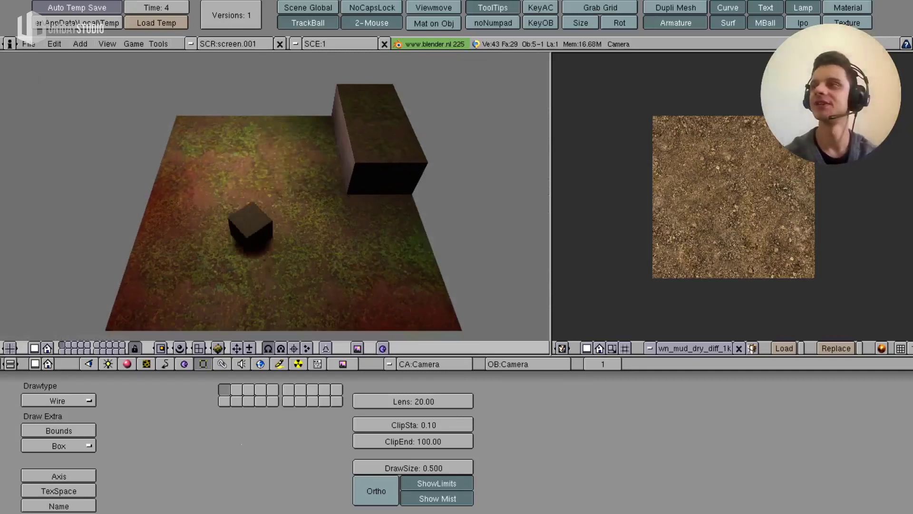
{"action": "key", "text": "Escape"}
{"action": "left_click", "coordinate": [129, 44]}
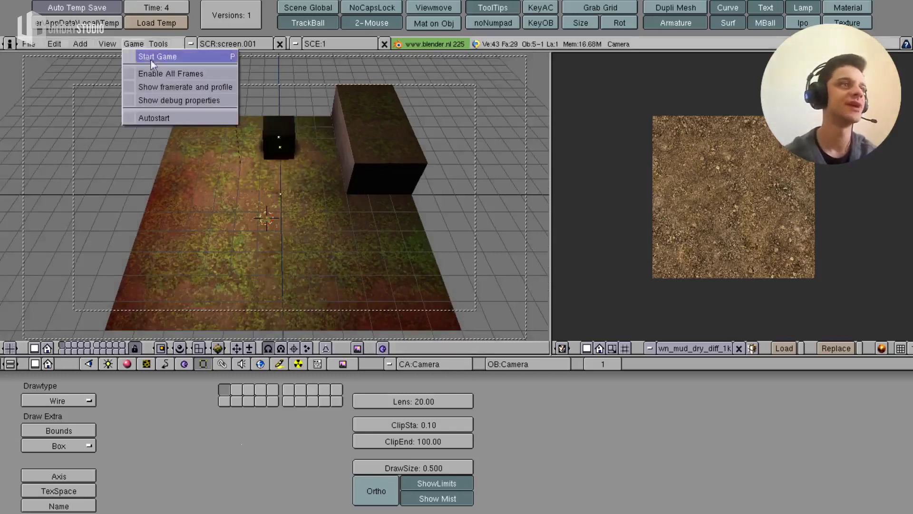
{"action": "left_click", "coordinate": [202, 87]}
- Run the game with stats, drive the cube using Up, Left and Right arrows, then stop
{"action": "key", "text": "p"}
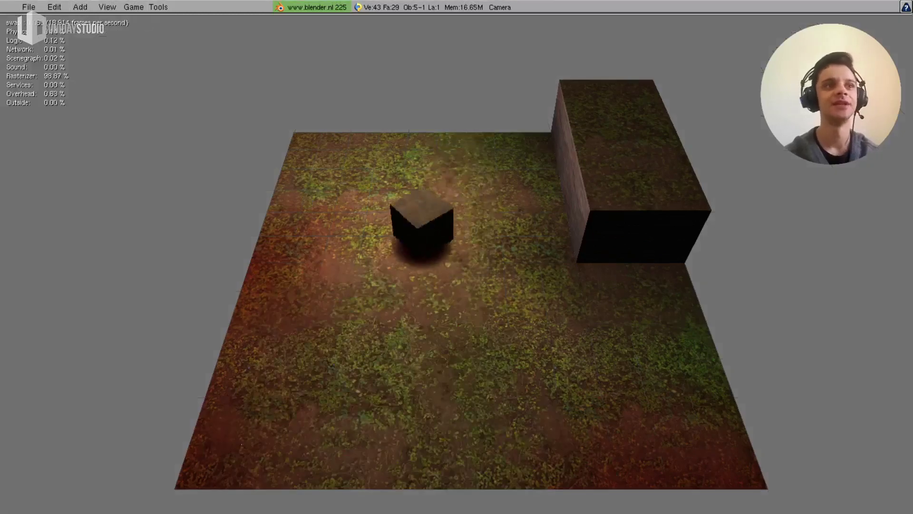
{"action": "key", "text": "Up"}
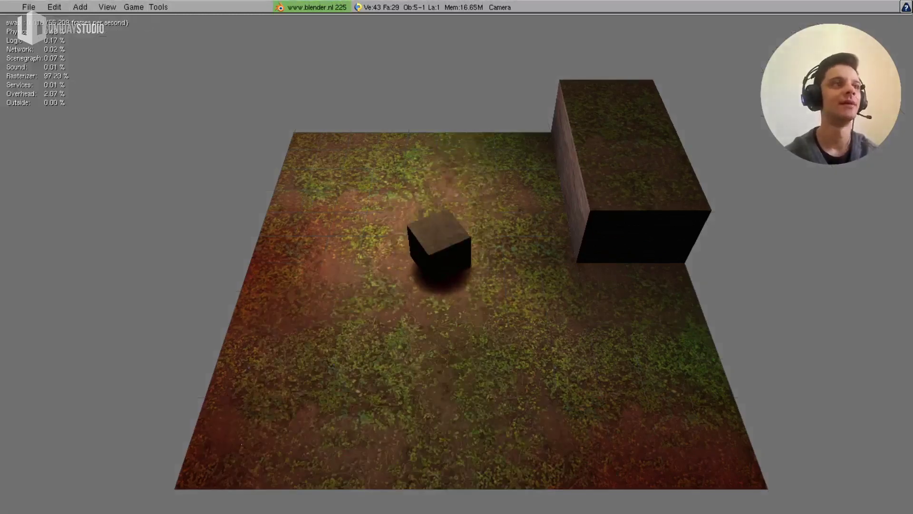
{"action": "key", "text": "Left"}
{"action": "key", "text": "Up"}
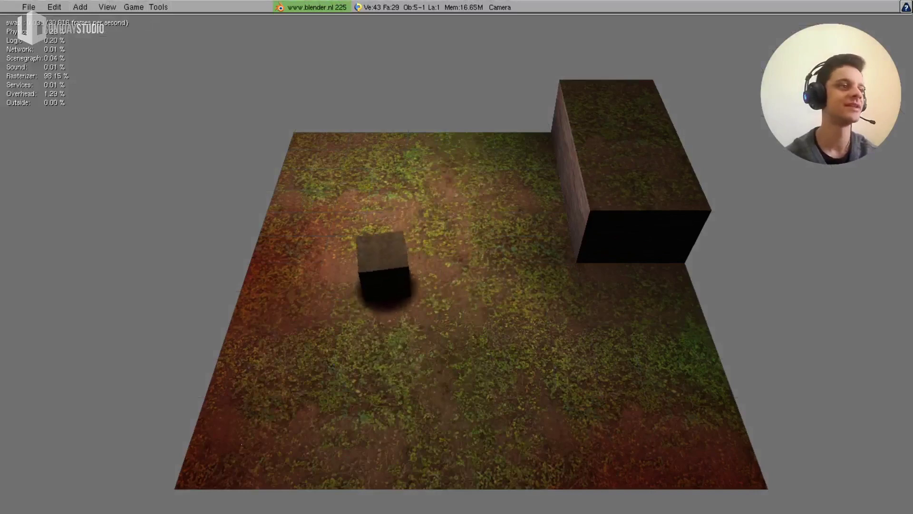
{"action": "key", "text": "Up"}
{"action": "key", "text": "Right"}
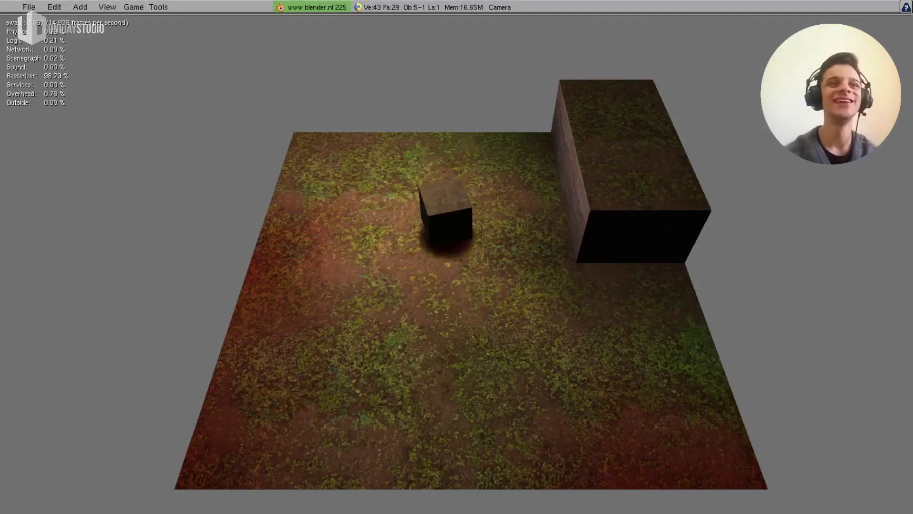
{"action": "key", "text": "Escape"}
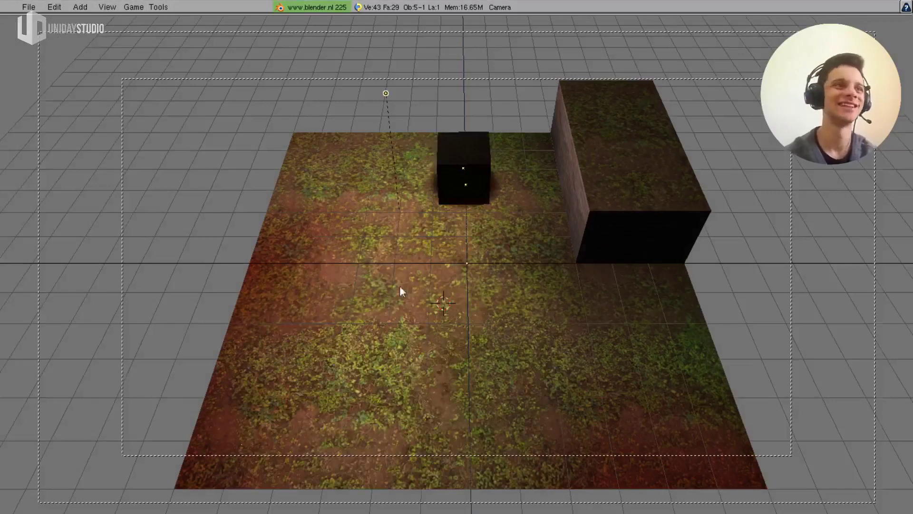
- Delete the scene's original lamp, leaving four objects
{"action": "right_click", "coordinate": [408, 252]}
{"action": "right_click", "coordinate": [386, 93]}
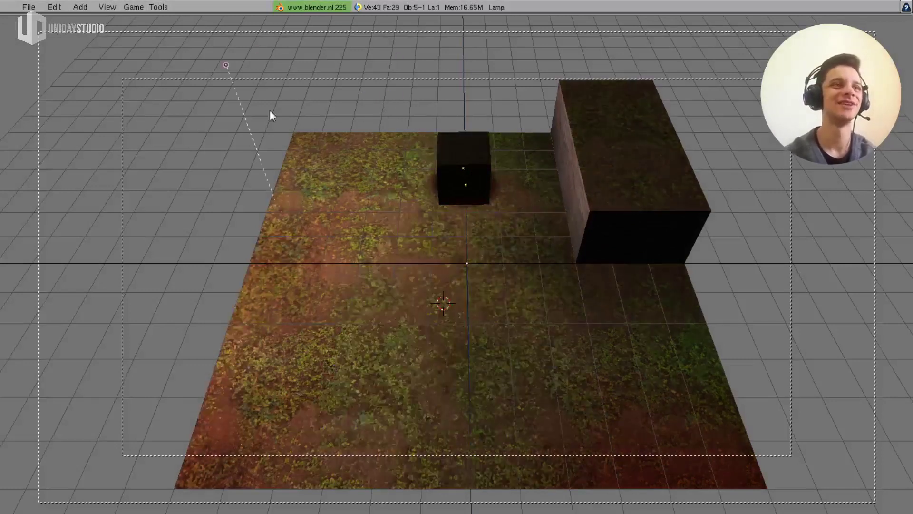
{"action": "key", "text": "g"}
{"action": "key", "text": "Escape"}
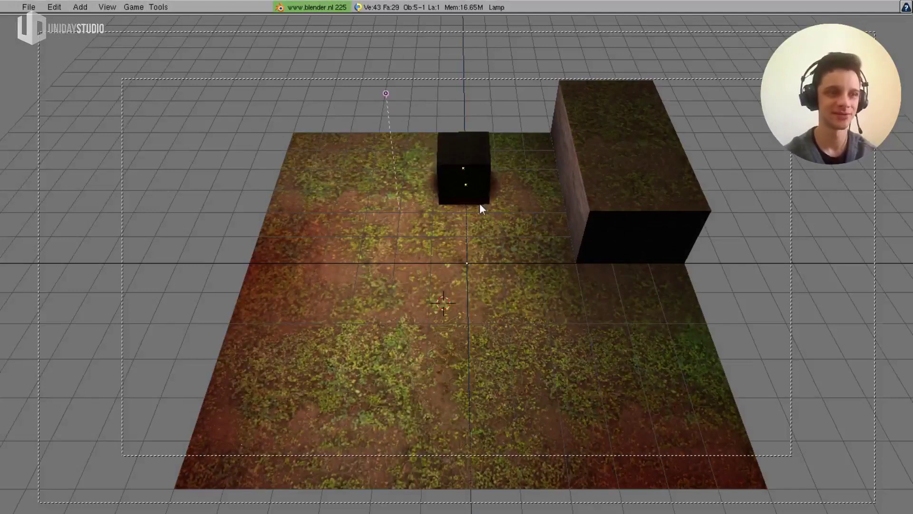
{"action": "key", "text": "x"}
{"action": "left_click", "coordinate": [479, 204]}
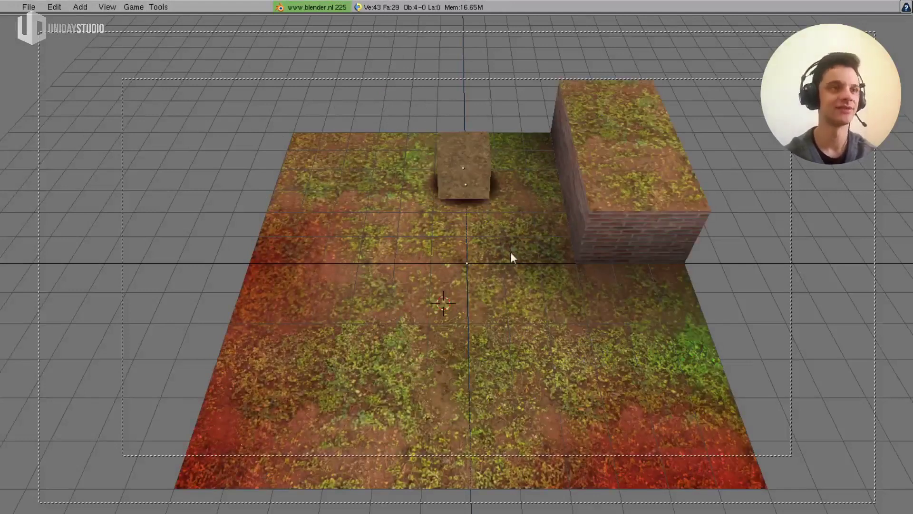
- Test-play the game, driving the cube with the arrow keys under the default lighting
{"action": "key", "text": "p"}
{"action": "key", "text": "Down"}
{"action": "key", "text": "Left"}
{"action": "key", "text": "Up"}
{"action": "key", "text": "Down"}
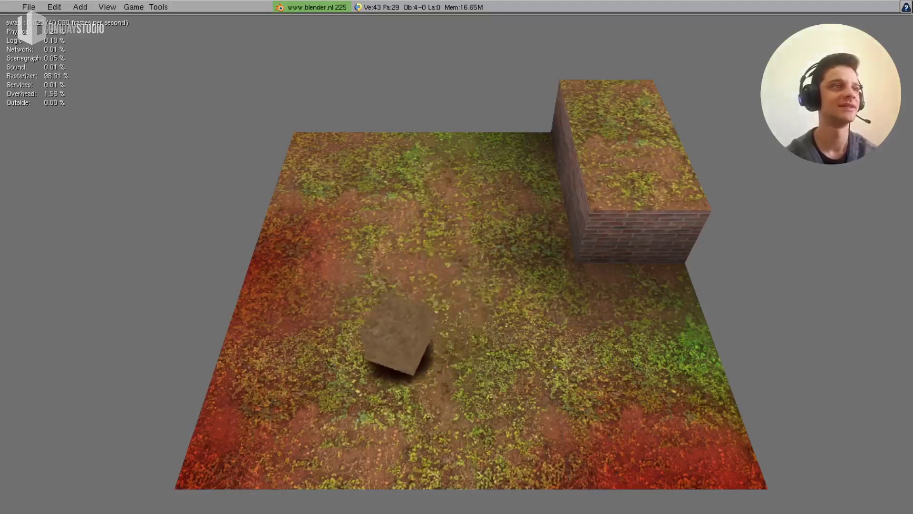
{"action": "key", "text": "Escape"}
{"action": "key", "text": "space"}
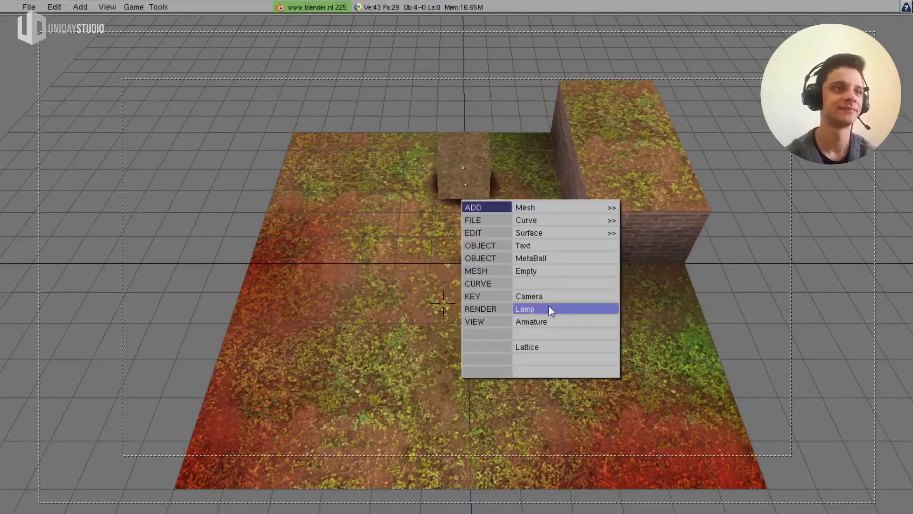
- Add a new lamp and a duplicate, Lamp.001, raised above the cube
{"action": "left_click", "coordinate": [547, 309]}
{"action": "scroll", "coordinate": [454, 214], "scroll_direction": "down", "scroll_amount": 5}
{"action": "mouse_move", "coordinate": [430, 285]}
{"action": "middle_mouse_down"}
{"action": "mouse_move", "coordinate": [576, 316]}
{"action": "mouse_move", "coordinate": [463, 212]}
{"action": "mouse_move", "coordinate": [445, 267]}
{"action": "mouse_move", "coordinate": [525, 284]}
{"action": "middle_mouse_up"}
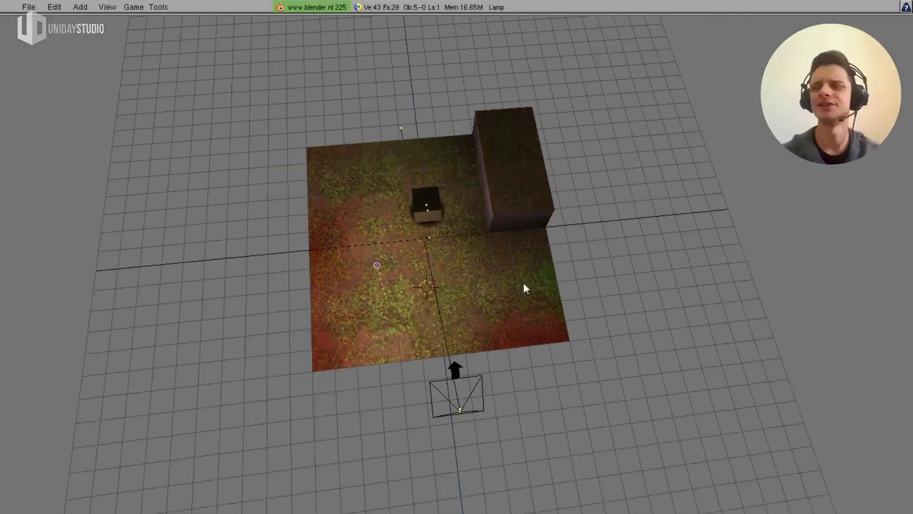
{"action": "middle_click_drag", "start_coordinate": [465, 305], "coordinate": [406, 340]}
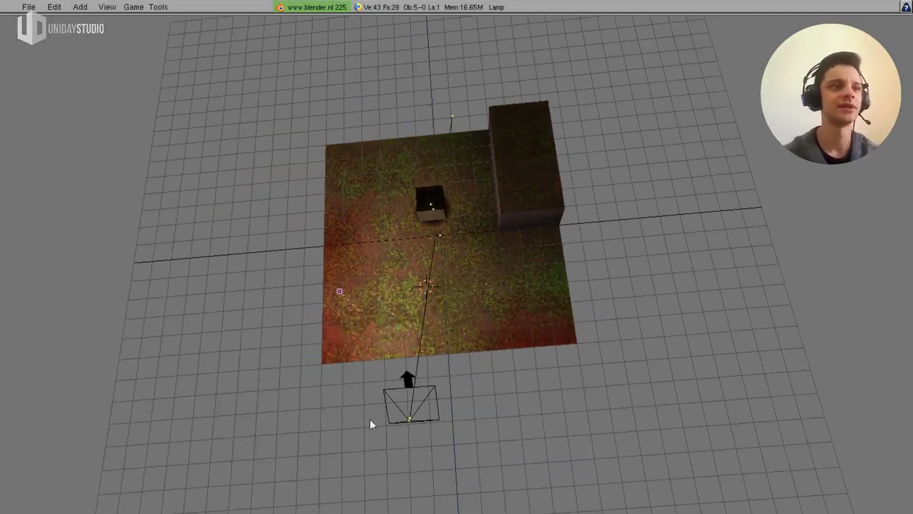
{"action": "middle_click_drag", "start_coordinate": [369, 418], "coordinate": [224, 470]}
{"action": "key", "text": "shift+d"}
{"action": "mouse_move", "coordinate": [434, 213]}
{"action": "middle_mouse_down"}
{"action": "mouse_move", "coordinate": [516, 151]}
{"action": "mouse_move", "coordinate": [499, 241]}
{"action": "mouse_move", "coordinate": [536, 184]}
{"action": "middle_mouse_up"}
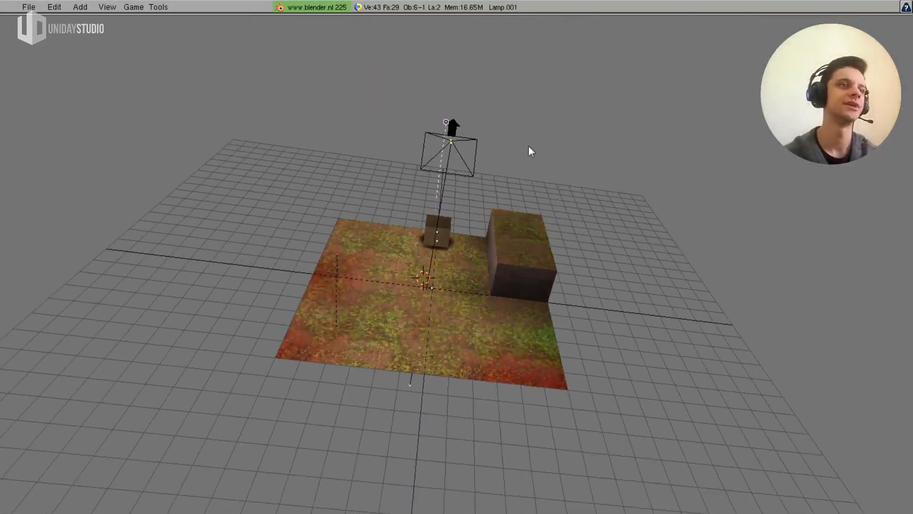
- Test-play the game with the new lighting, then restore the full editor layout
{"action": "key", "text": "p"}
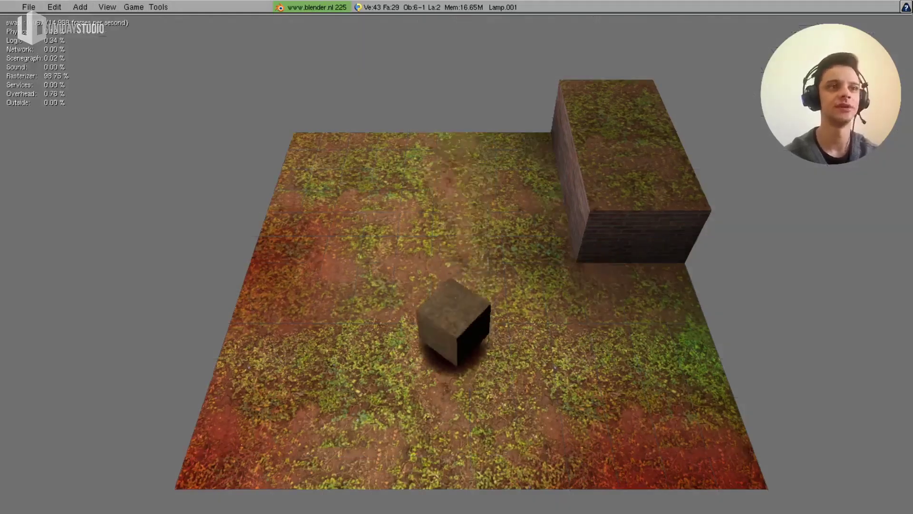
{"action": "key", "text": "Up"}
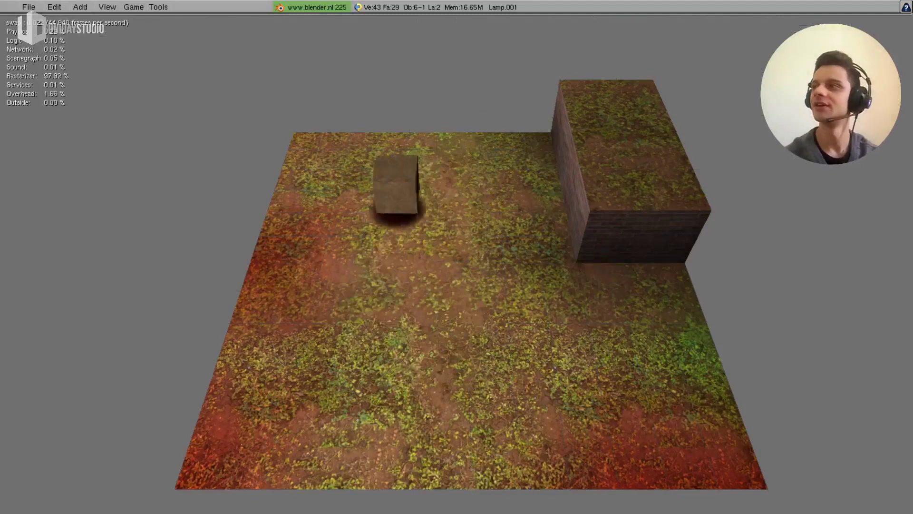
{"action": "key", "text": "Escape"}
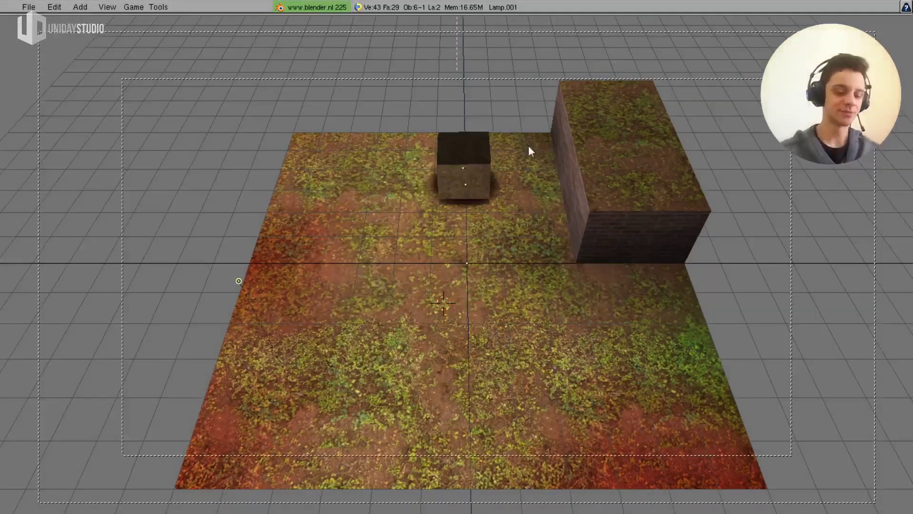
{"action": "key", "text": "ctrl+Up"}
{"action": "scroll", "coordinate": [510, 164], "scroll_direction": "down", "scroll_amount": 3}
{"action": "scroll", "coordinate": [364, 203], "scroll_direction": "up", "scroll_amount": 3}
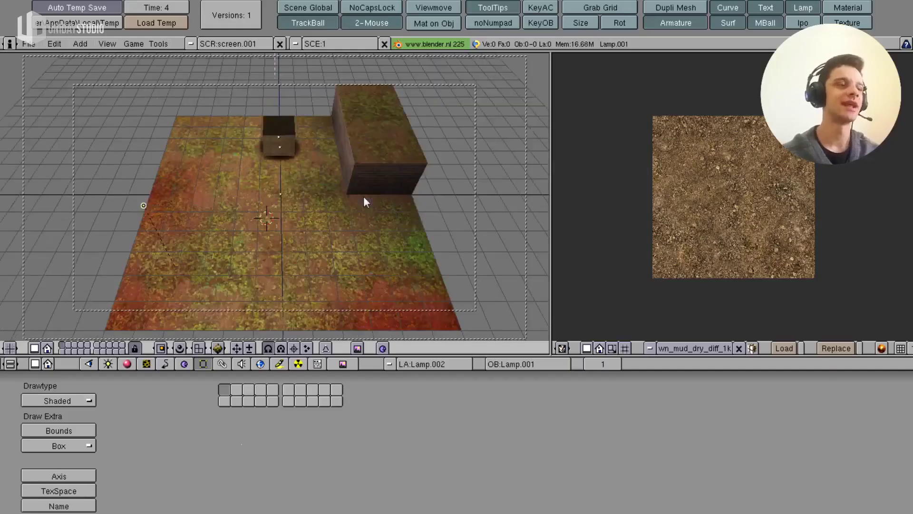
- In File > Runtime options, set the window size to X 1280 and edit the Y height
{"action": "left_click", "coordinate": [33, 47]}
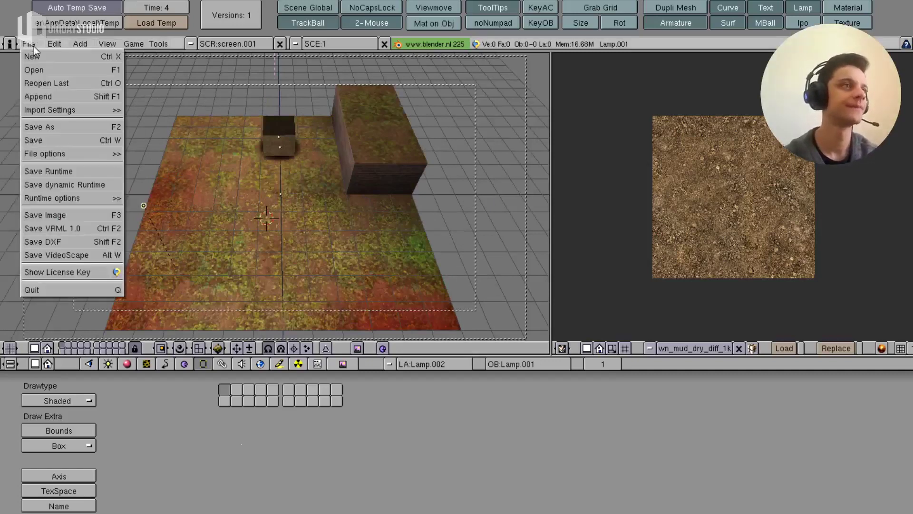
{"action": "left_click", "coordinate": [82, 199]}
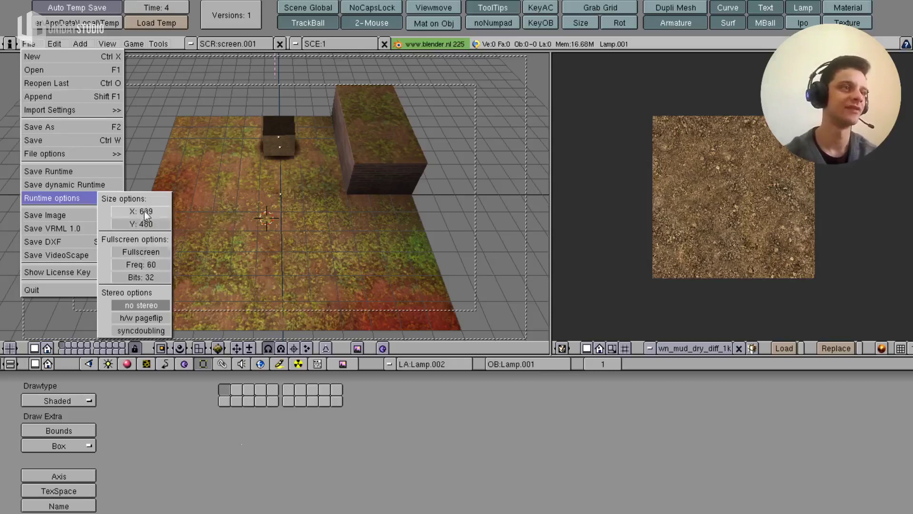
{"action": "left_click", "coordinate": [144, 211]}
{"action": "type", "text": "128"}
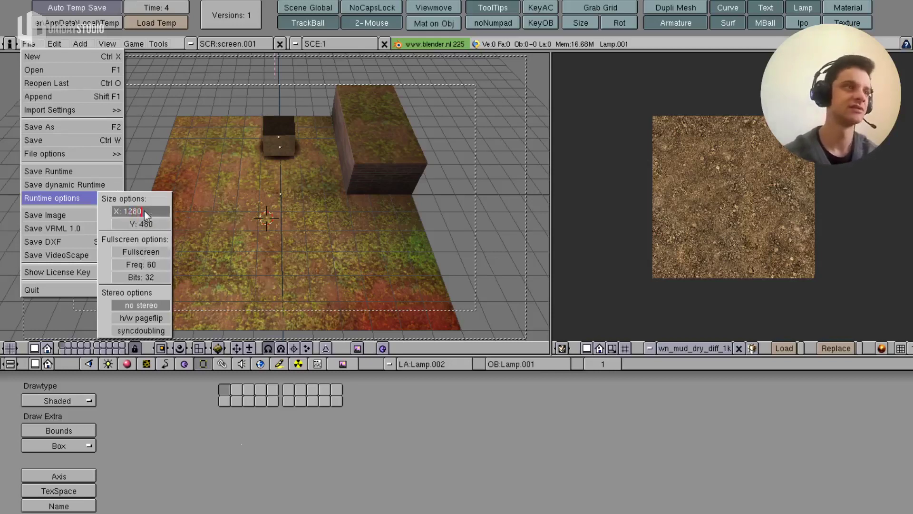
{"action": "type", "text": "0"}
{"action": "key", "text": "Return"}
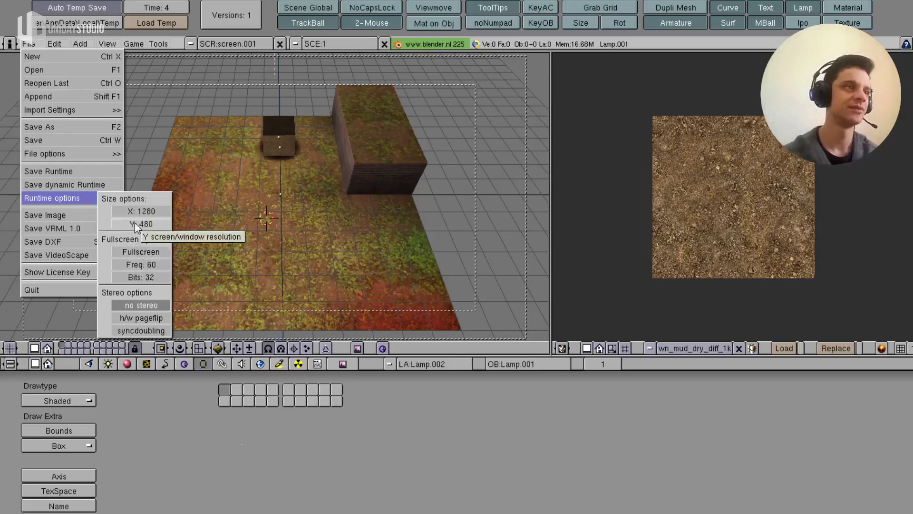
{"action": "left_click", "coordinate": [138, 224]}
{"action": "type", "text": "479"}
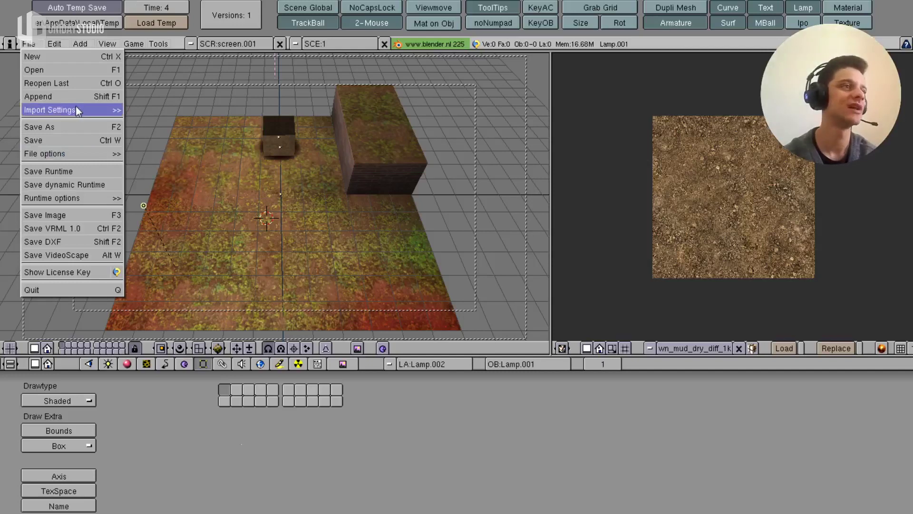
- Pack all textures into the project file with Pack Data and save over it
{"action": "left_click", "coordinate": [109, 46]}
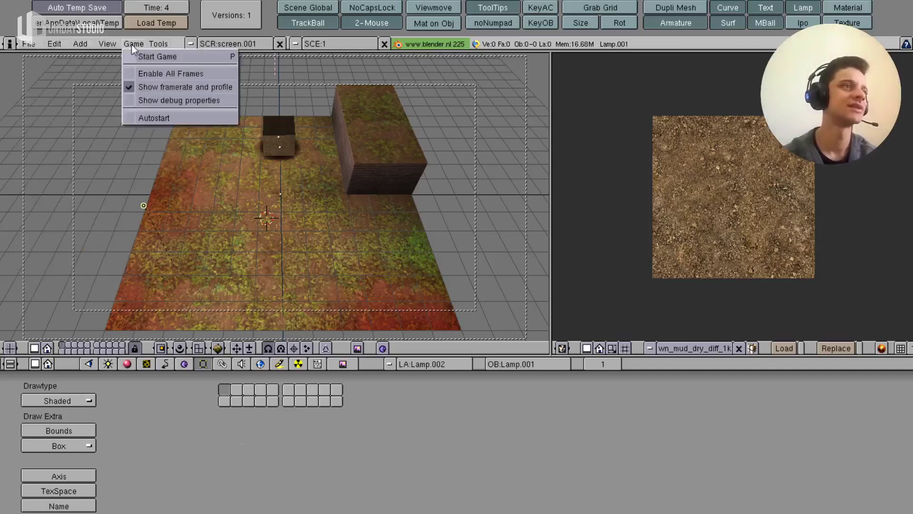
{"action": "mouse_move", "coordinate": [158, 44]}
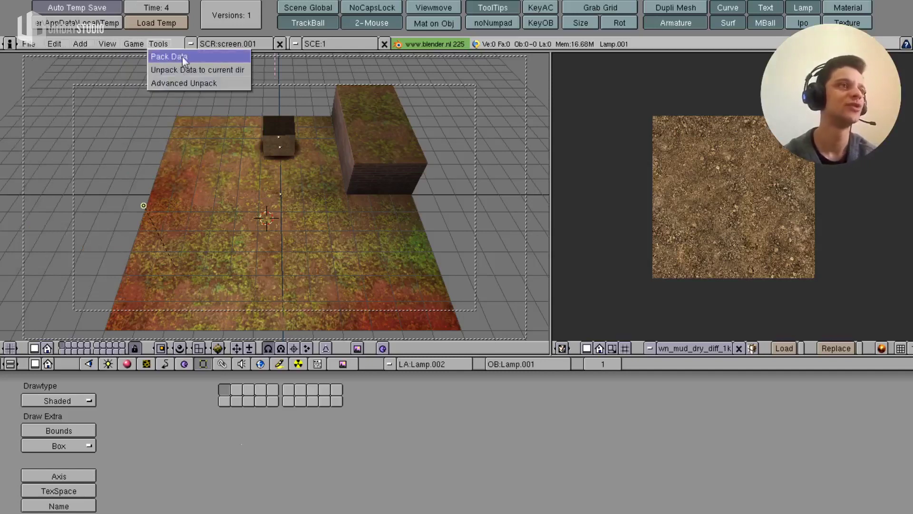
{"action": "left_click", "coordinate": [181, 56]}
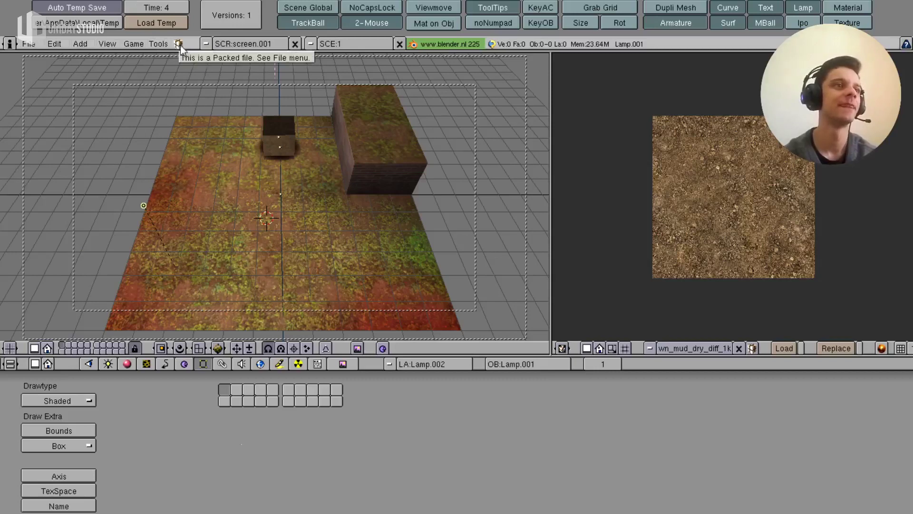
{"action": "key", "text": "ctrl+w"}
{"action": "left_click", "coordinate": [335, 187]}
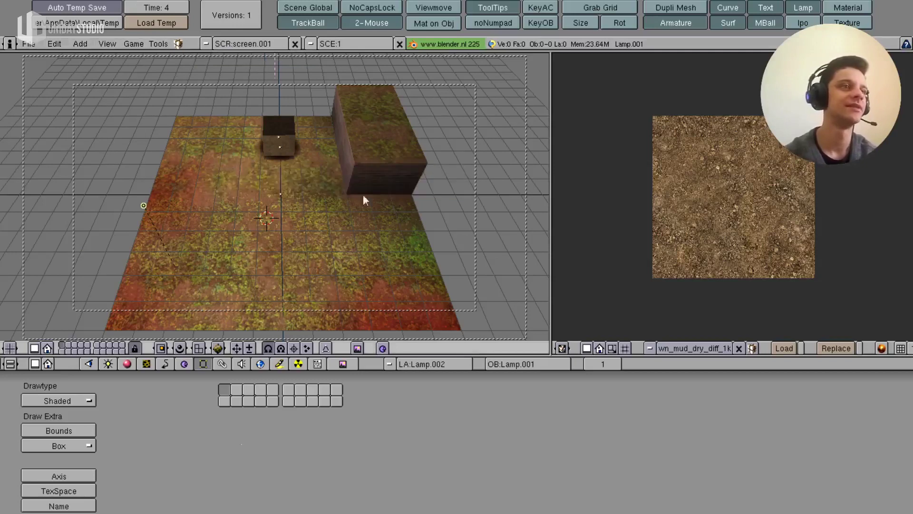
- Show the mud_leaves_01 texture in the right-hand image window and save the project again
{"action": "left_click", "coordinate": [562, 349]}
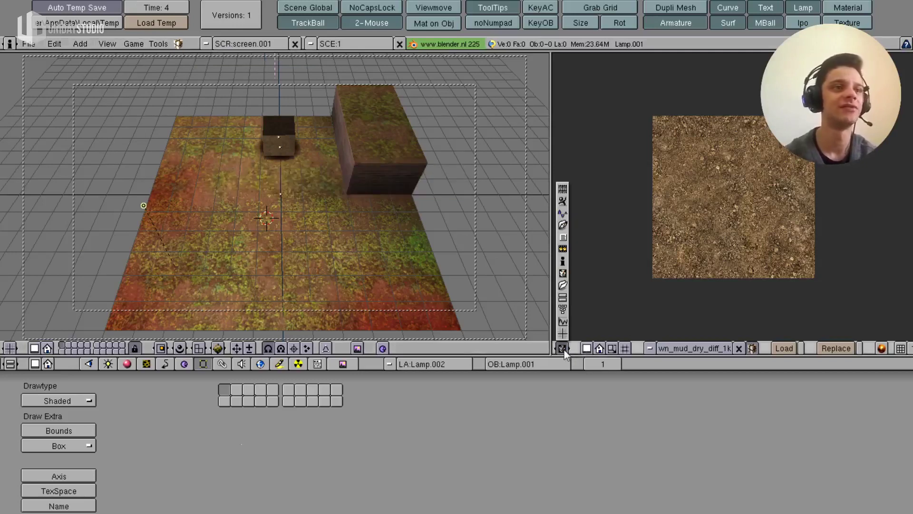
{"action": "left_click", "coordinate": [562, 285]}
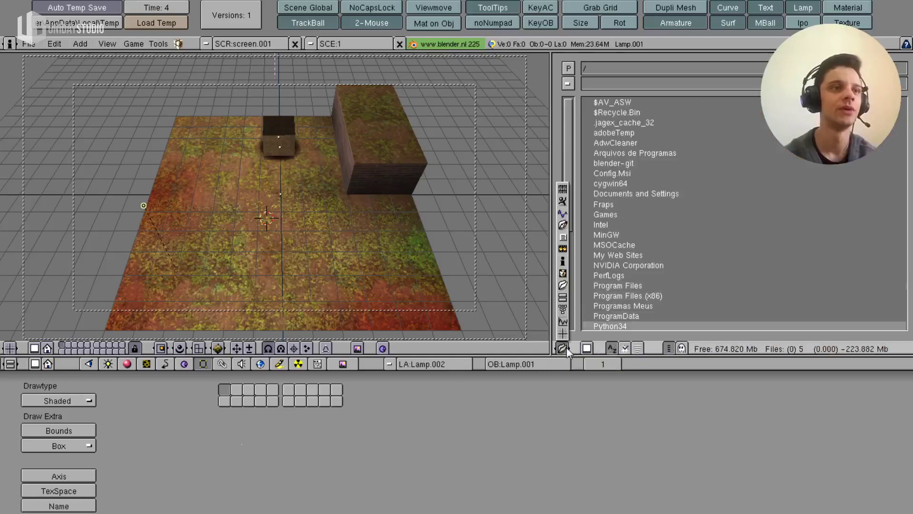
{"action": "left_click", "coordinate": [564, 274]}
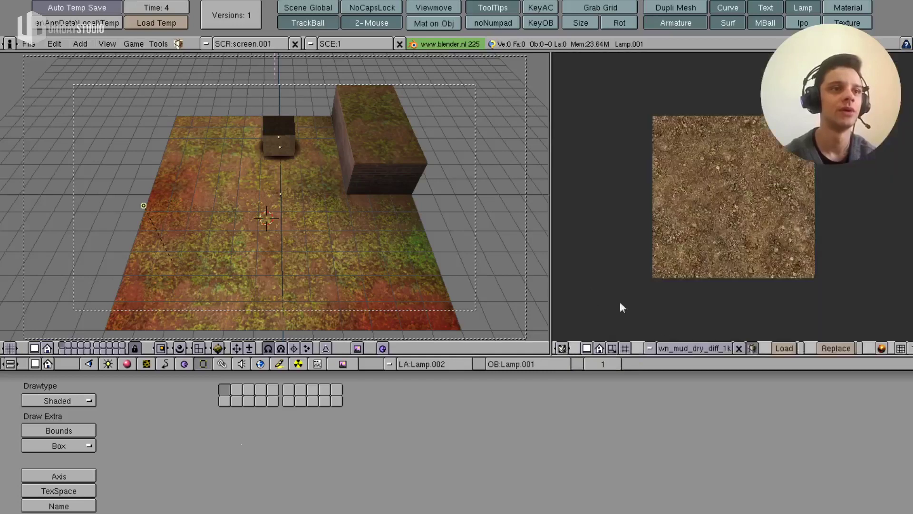
{"action": "left_click", "coordinate": [650, 347]}
{"action": "left_click", "coordinate": [618, 349]}
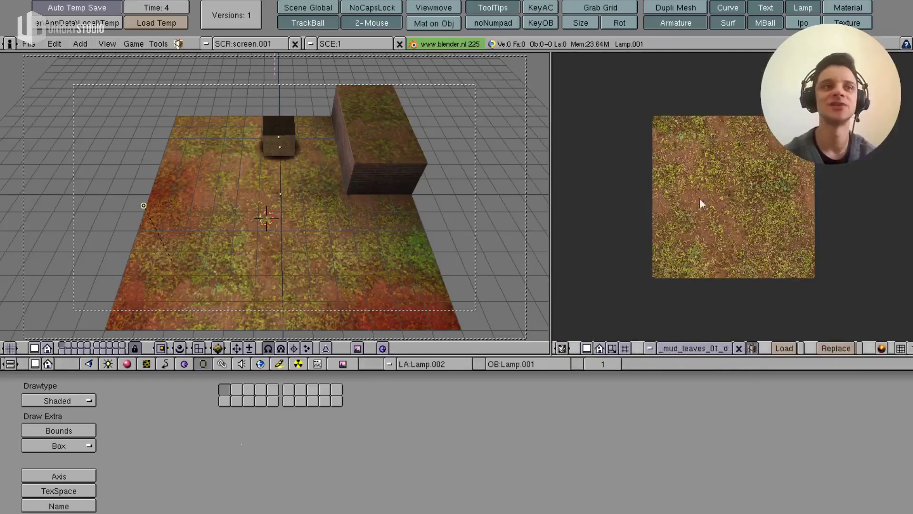
{"action": "key", "text": "ctrl+w"}
{"action": "left_click", "coordinate": [429, 217]}
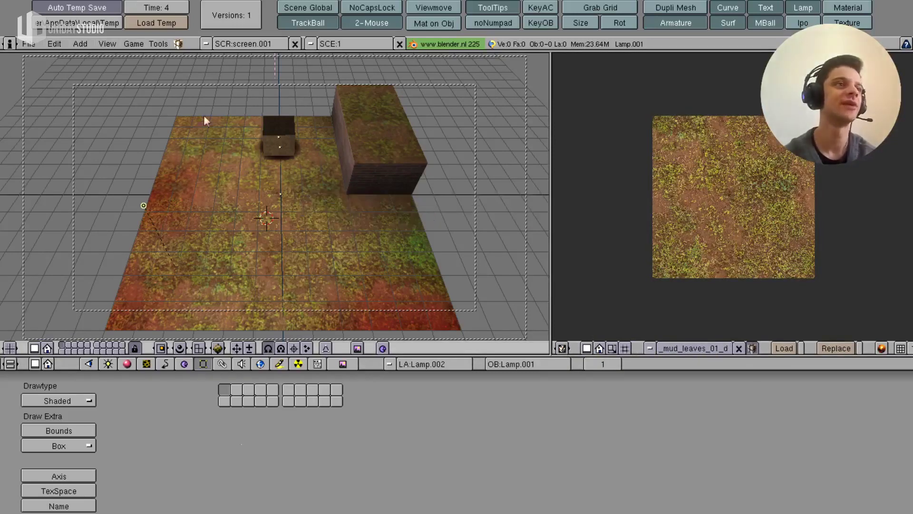
{"action": "left_click", "coordinate": [29, 44]}
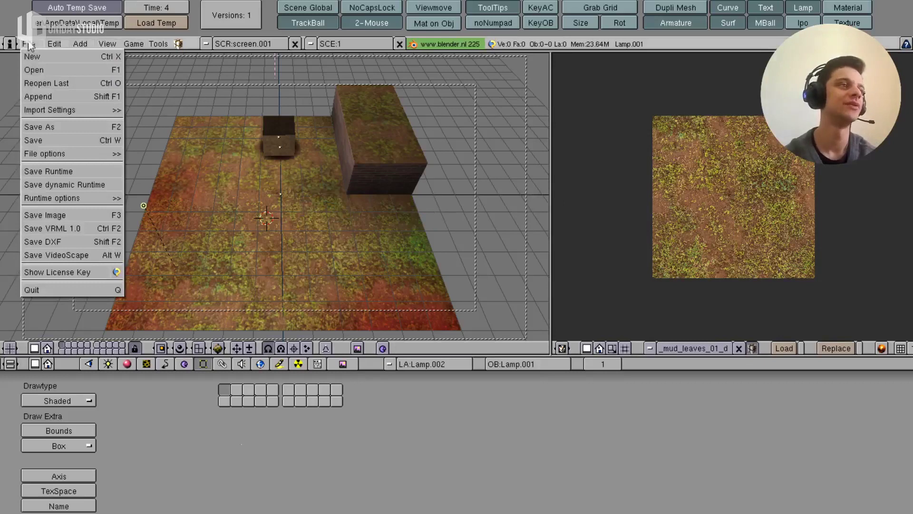
- Write the runtime as YoutubeShowcaseGame225 into e:\Documentos Diversos\225 games
{"action": "left_click", "coordinate": [74, 171]}
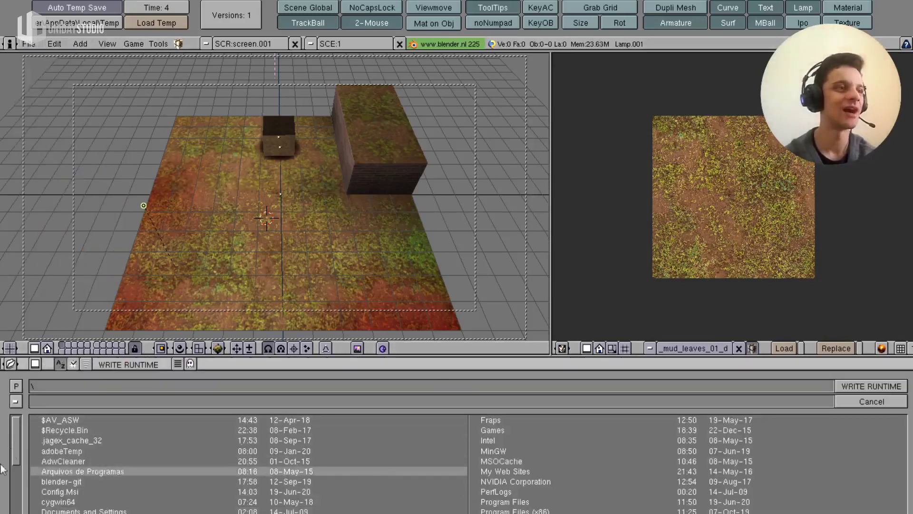
{"action": "left_click", "coordinate": [15, 404]}
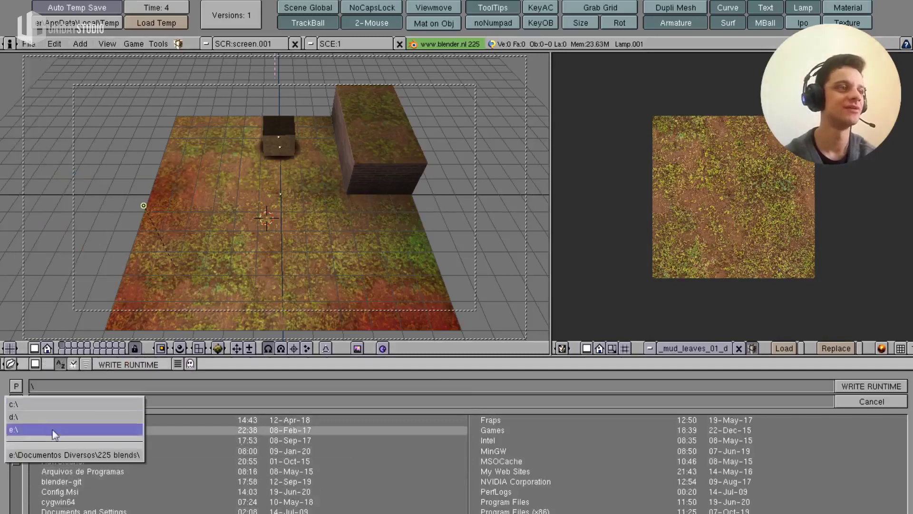
{"action": "left_click", "coordinate": [27, 431]}
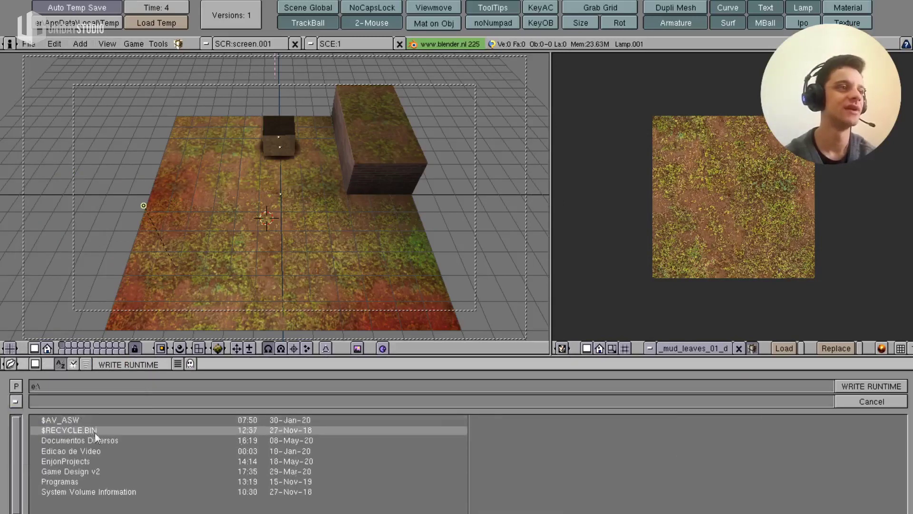
{"action": "left_click", "coordinate": [112, 440]}
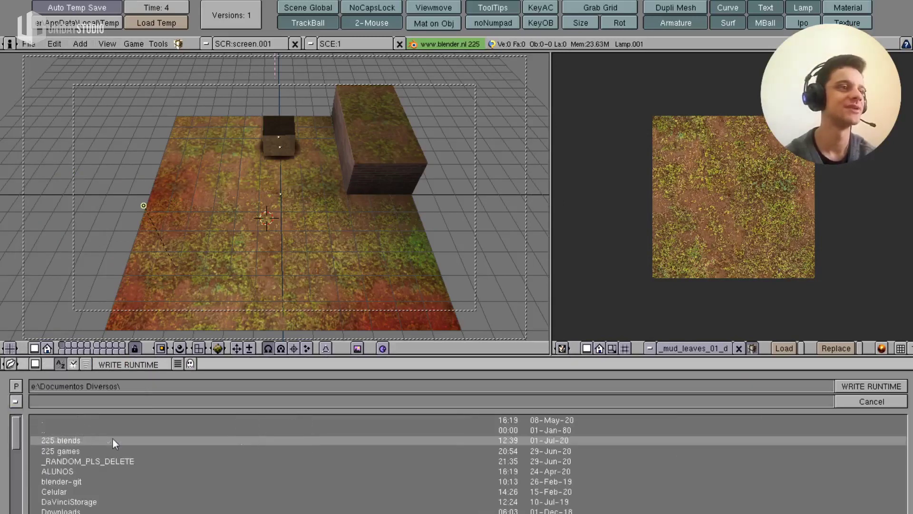
{"action": "left_click", "coordinate": [80, 450]}
{"action": "left_click", "coordinate": [85, 404]}
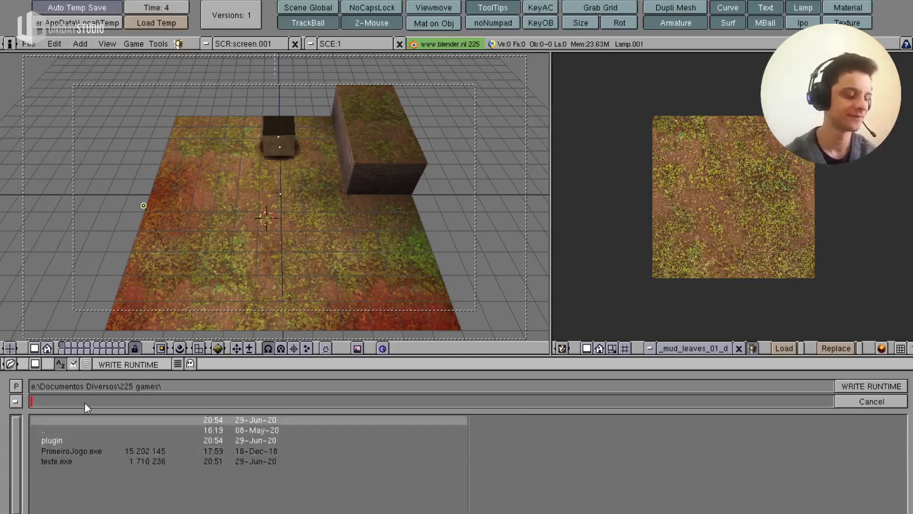
{"action": "type", "text": "YoutubeSh"}
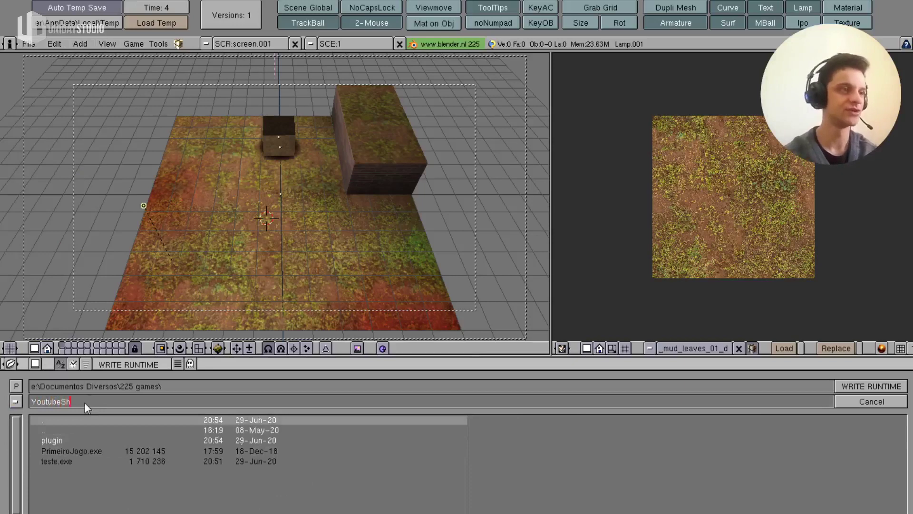
{"action": "type", "text": "owcaseGame225"}
{"action": "key", "text": "Return"}
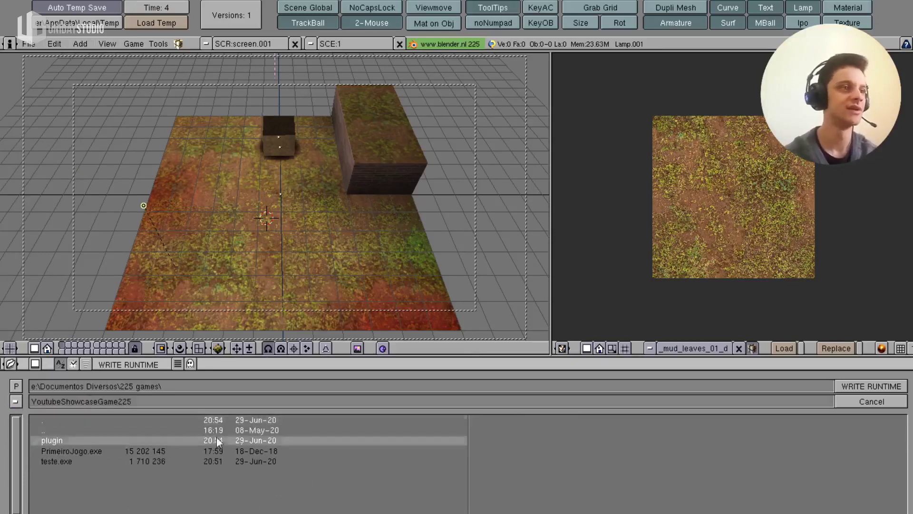
{"action": "left_click", "coordinate": [883, 387]}
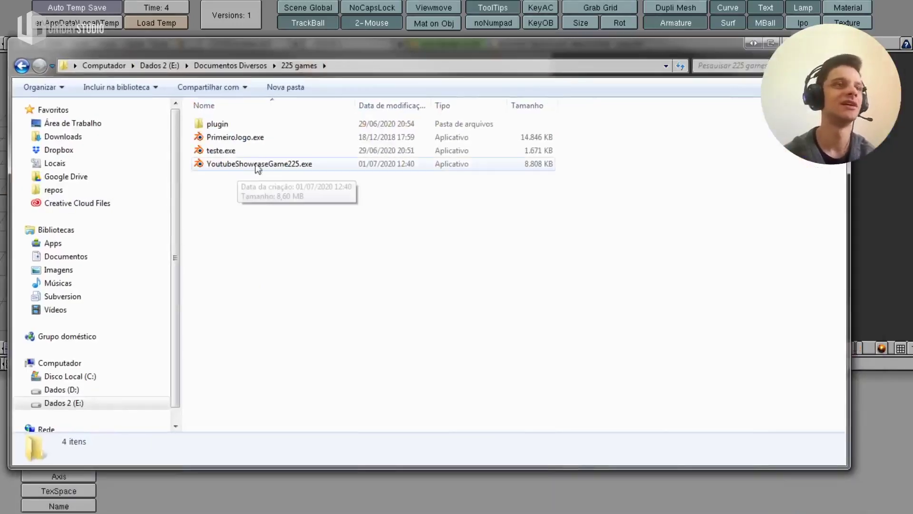
- Launch YoutubeShowcaseGame225.exe and roll the cube toward the brick wall and across the ground
{"action": "left_click", "coordinate": [259, 164]}
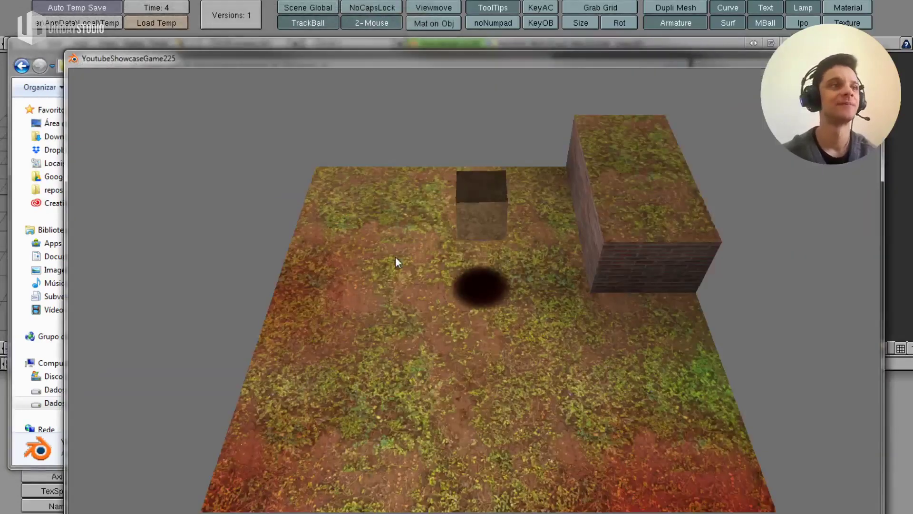
{"action": "double_click", "coordinate": [538, 59]}
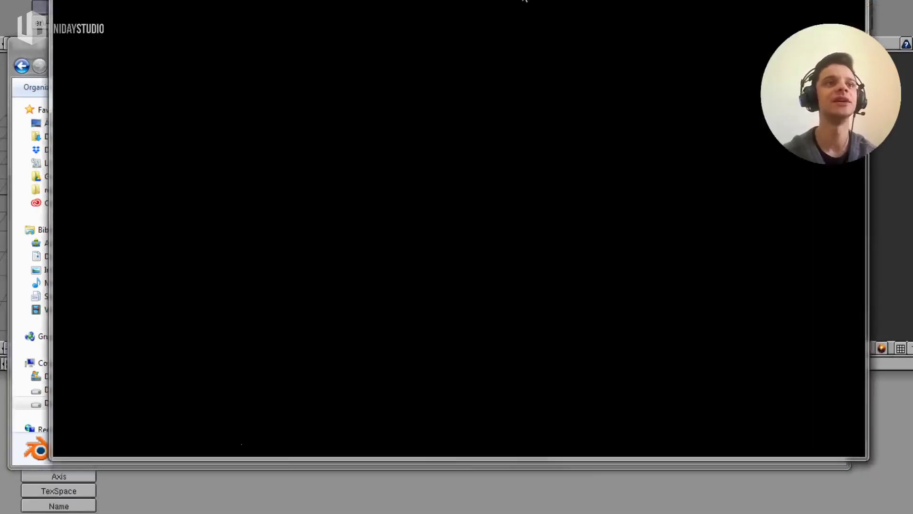
{"action": "key", "text": "w"}
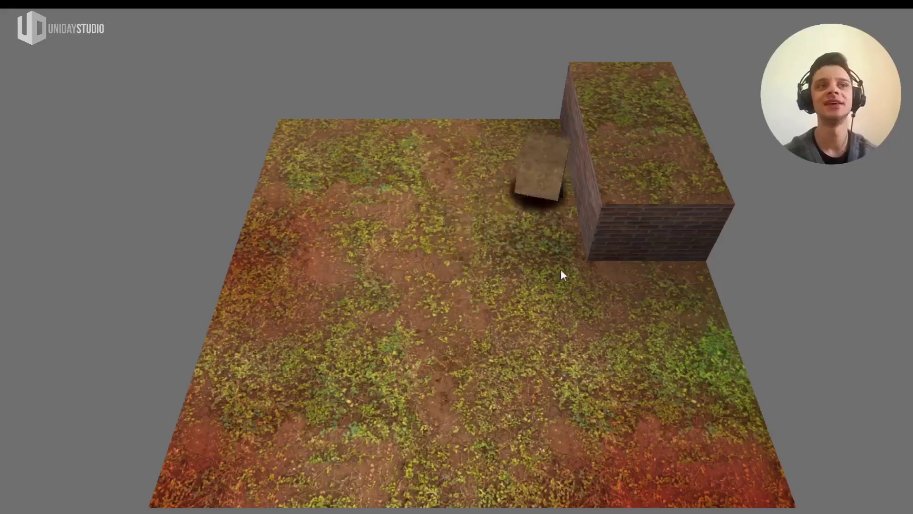
{"action": "key", "text": "s"}
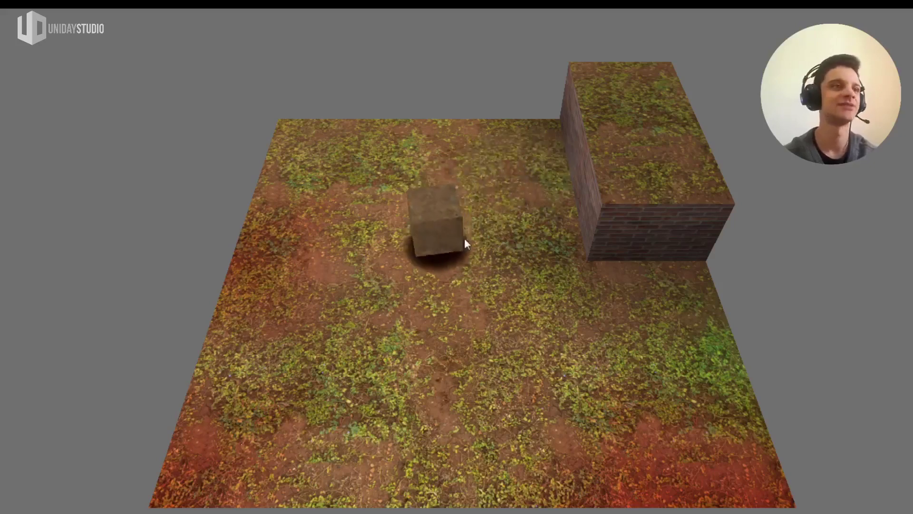
{"action": "key", "text": "a"}
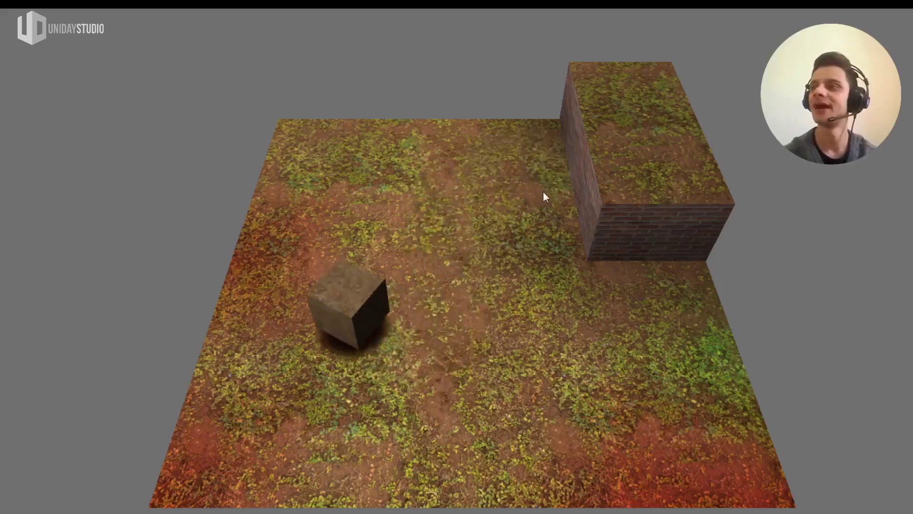
{"action": "key", "text": "d"}
{"action": "key", "text": "s"}
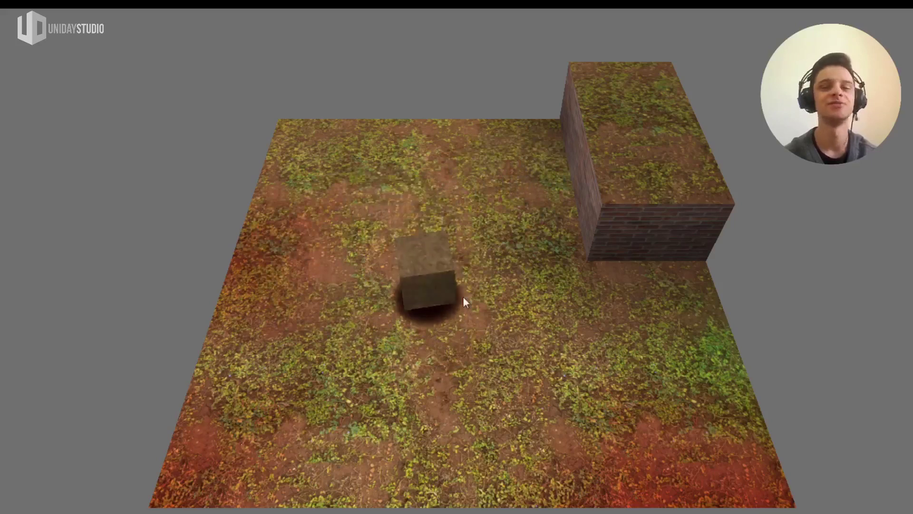
{"action": "key", "text": "d"}
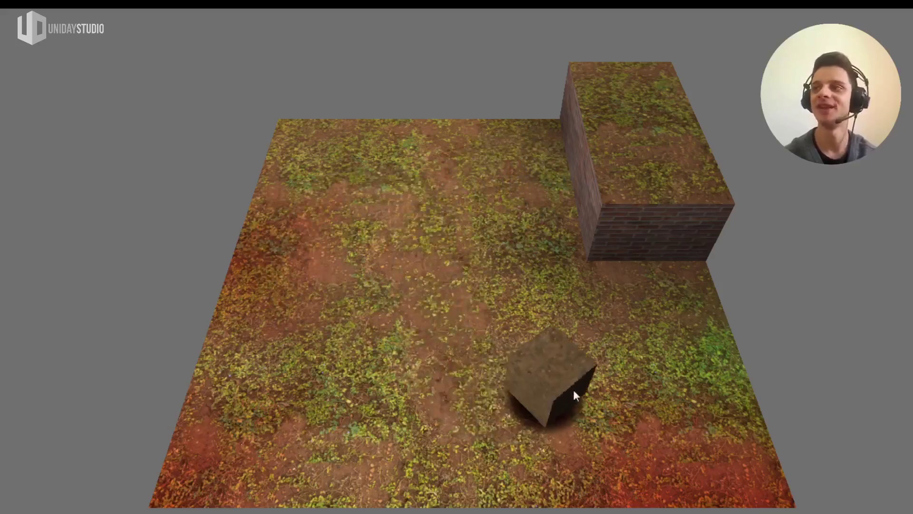
- Keep steering the cube around the textured ground with WASD, then quit the game
{"action": "key", "text": "w"}
{"action": "key", "text": "a"}
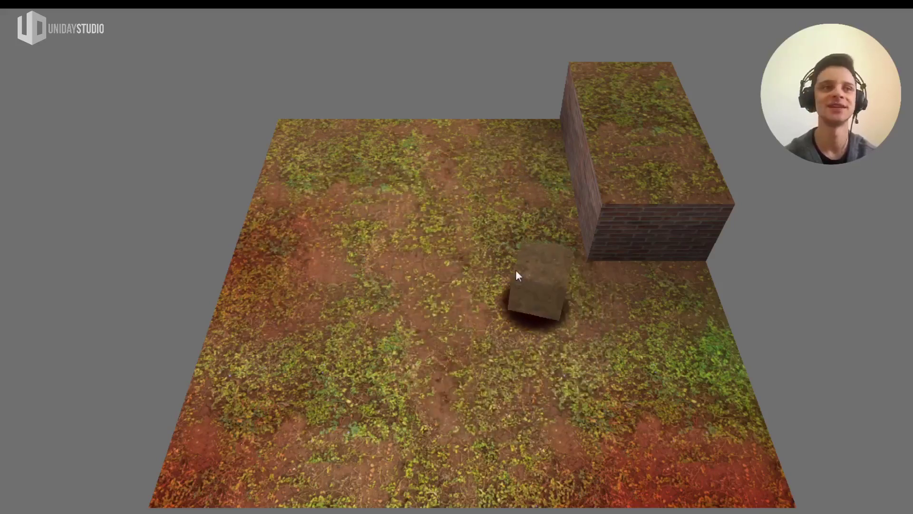
{"action": "key", "text": "a"}
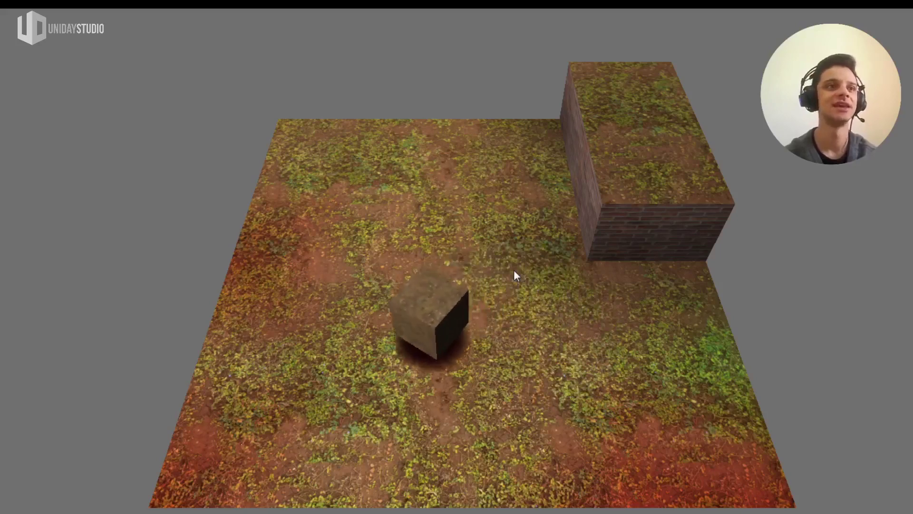
{"action": "key", "text": "w"}
{"action": "key", "text": "d"}
{"action": "key", "text": "s"}
{"action": "key", "text": "a"}
{"action": "key", "text": "w"}
{"action": "key", "text": "d"}
{"action": "key", "text": "a"}
{"action": "key", "text": "a"}
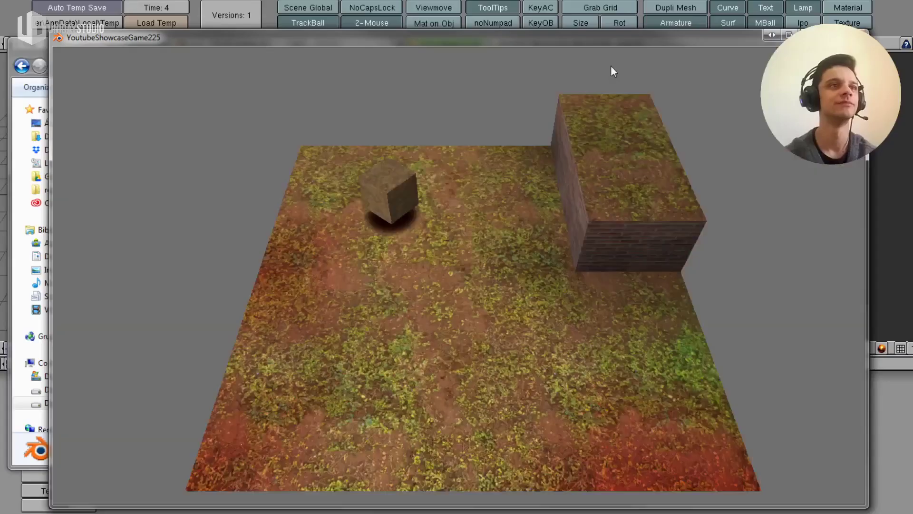
{"action": "key", "text": "s"}
{"action": "key", "text": "s"}
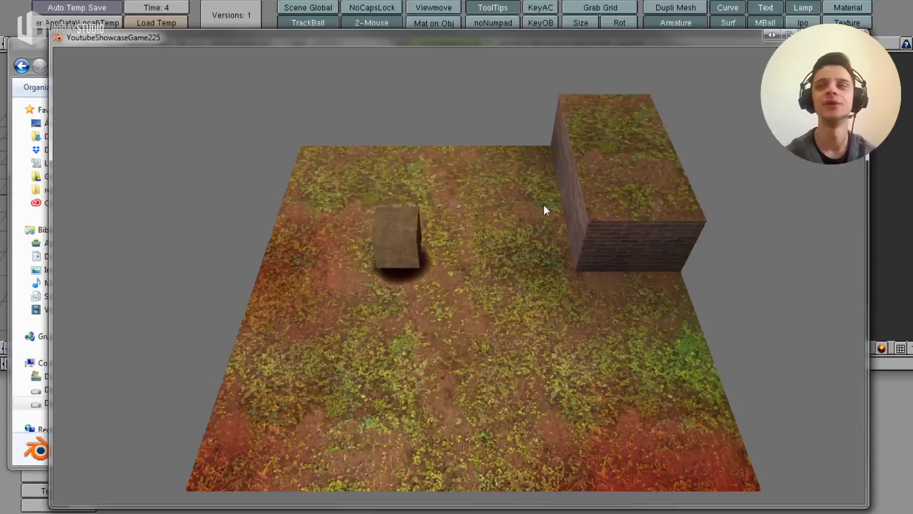
{"action": "key", "text": "d"}
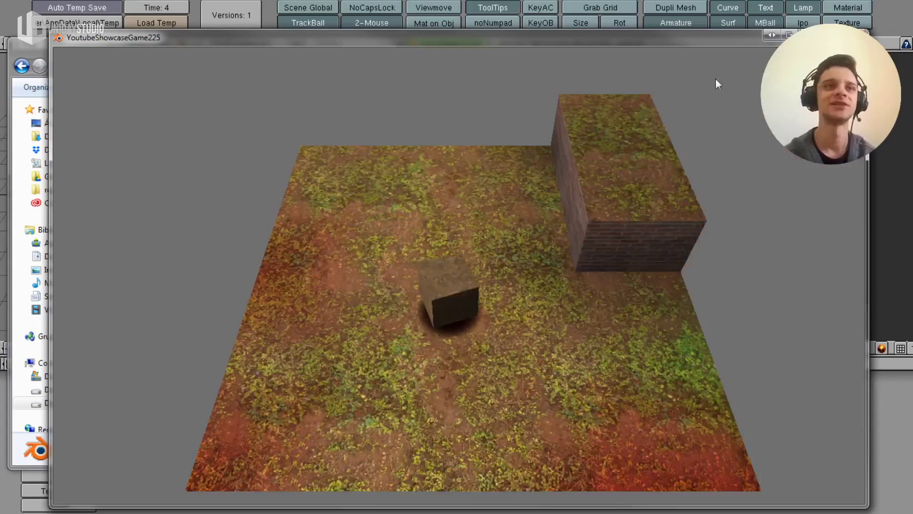
{"action": "key", "text": "Escape"}
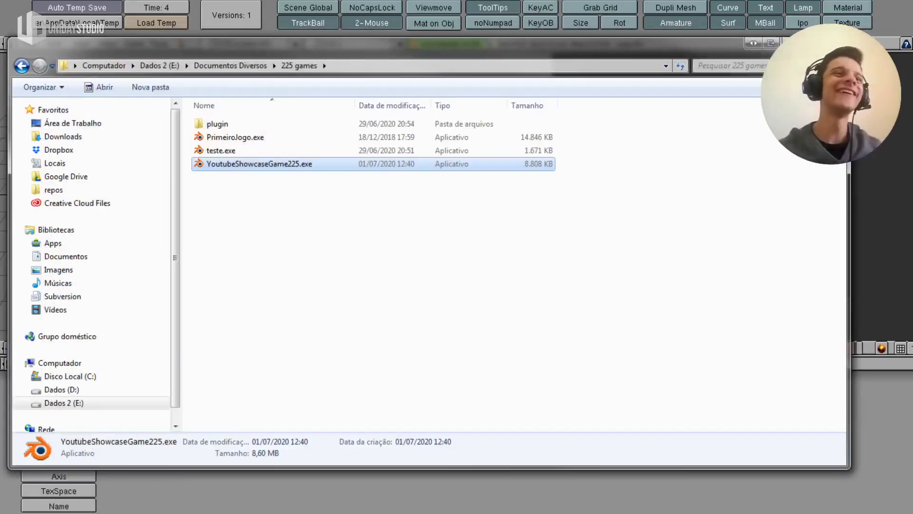
- Save over YoutubeVideoShowcase01.blend, then close the folder window and the UPBGE editor
{"action": "key", "text": "alt+Tab"}
{"action": "key", "text": "ctrl+w"}
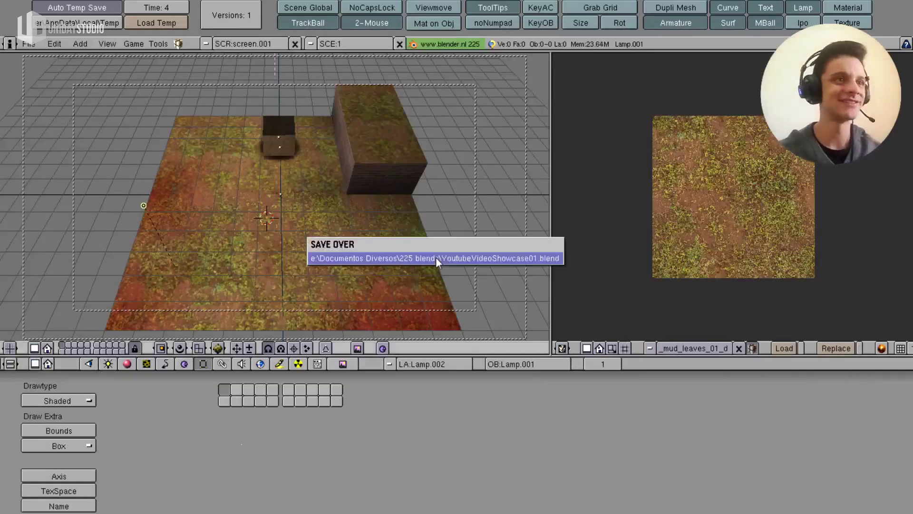
{"action": "left_click", "coordinate": [436, 257]}
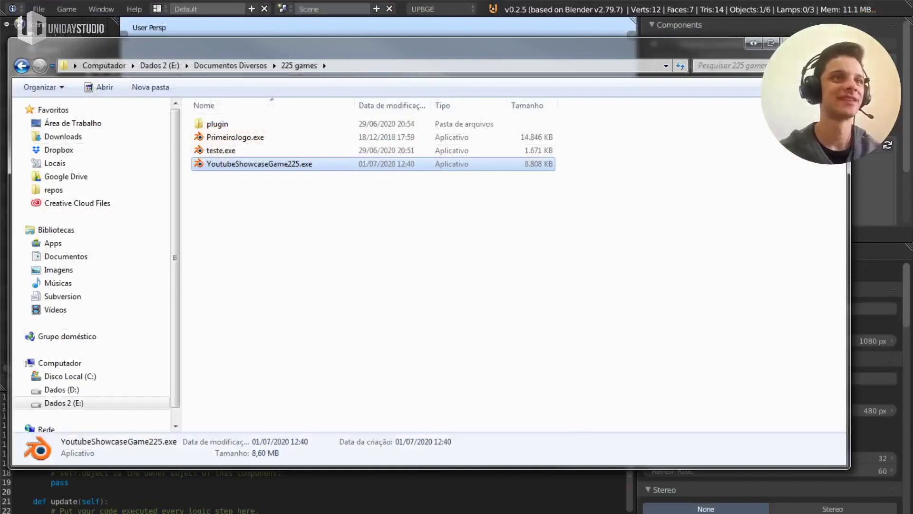
{"action": "key", "text": "alt+F4"}
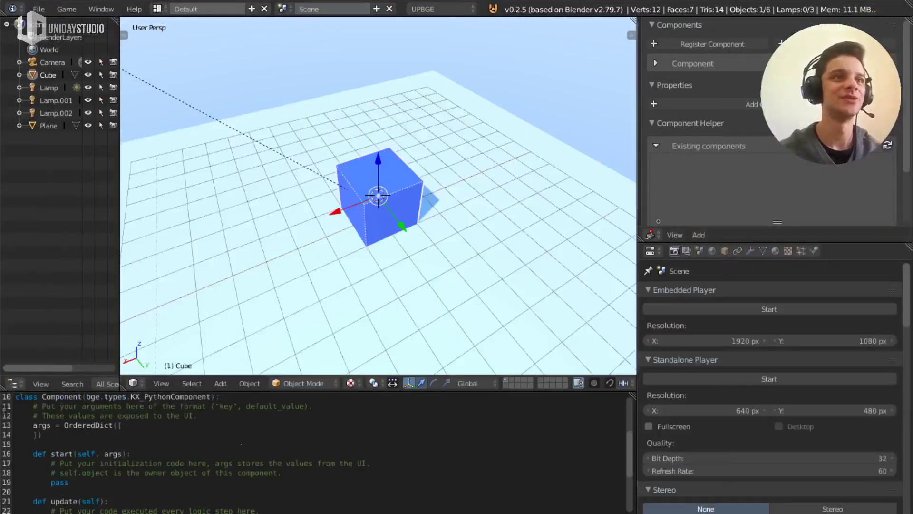
{"action": "key", "text": "alt+F4"}
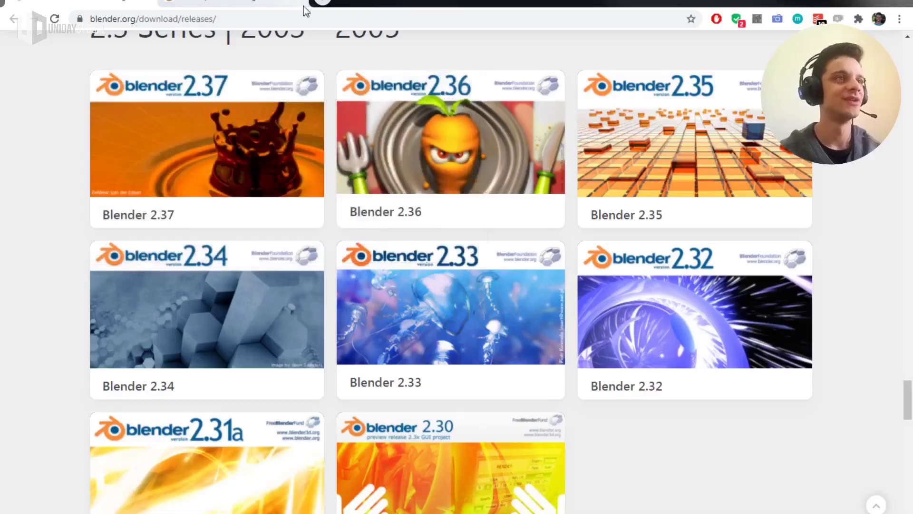
- Close the UPBGE browser tab and dismiss the Blender 2.25 welcome splash
{"action": "left_click", "coordinate": [306, 6]}
{"action": "middle_click", "coordinate": [279, 7]}
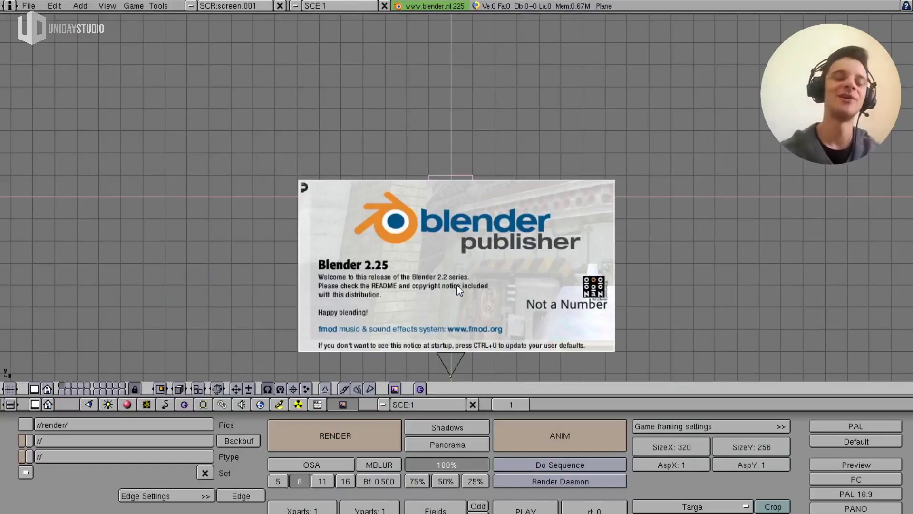
{"action": "left_click", "coordinate": [458, 289]}
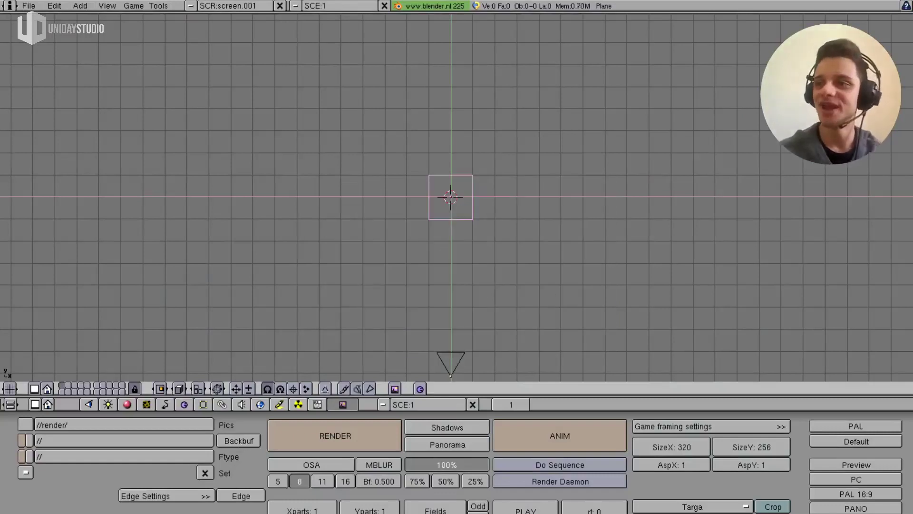